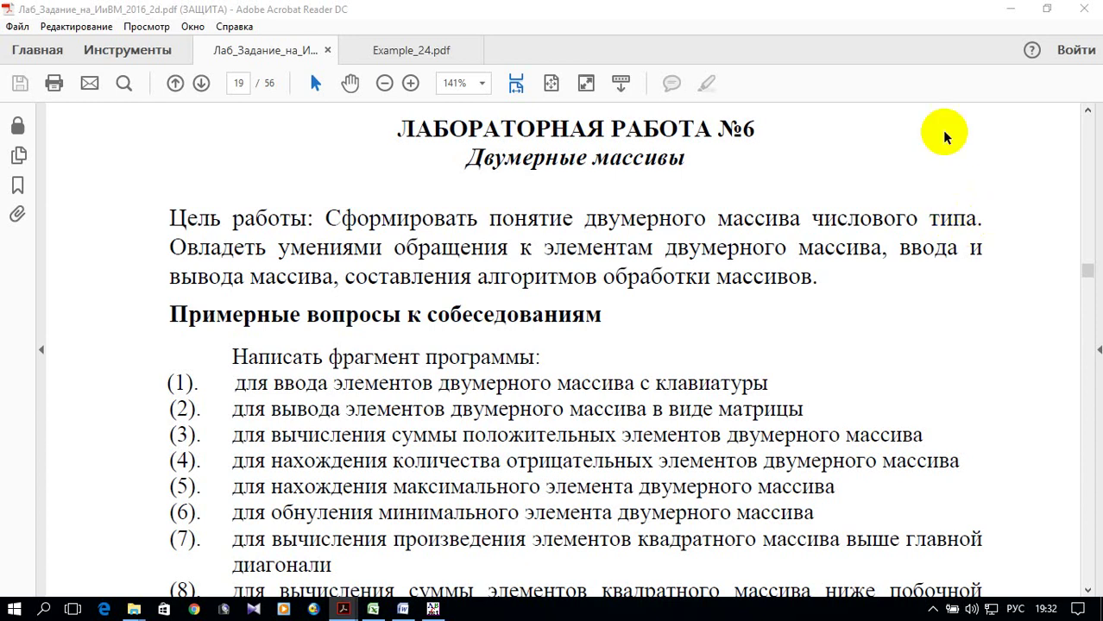
# - Read the matrix task on the Example_24.pdf slide, then bring the empty PascalABC.NET Program1.pas forward
pyautogui.click(423, 53)
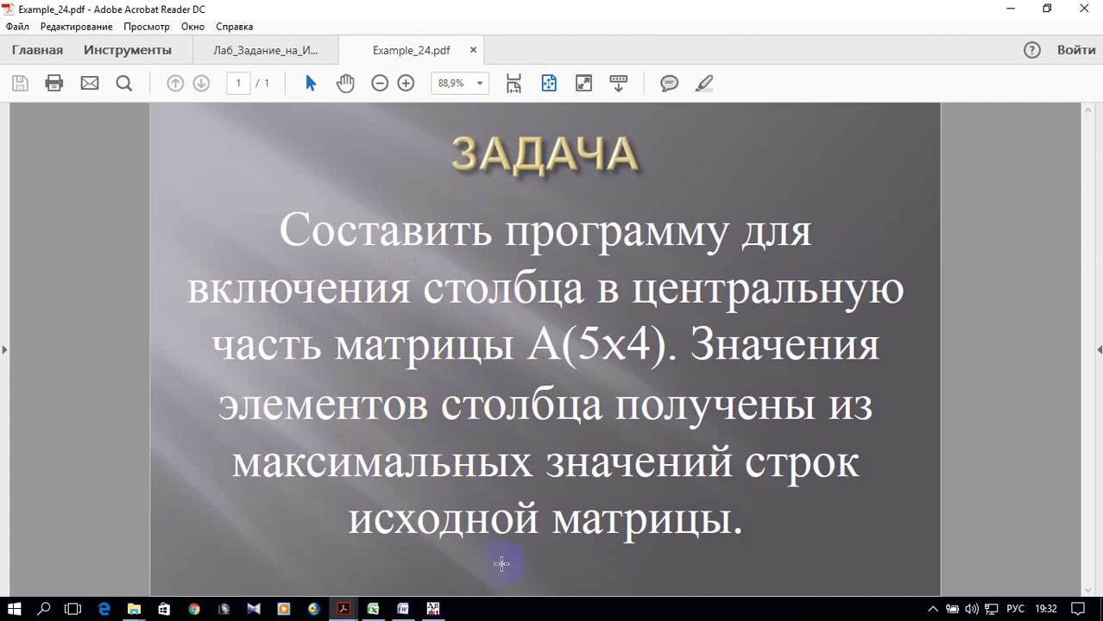
pyautogui.click(433, 609)
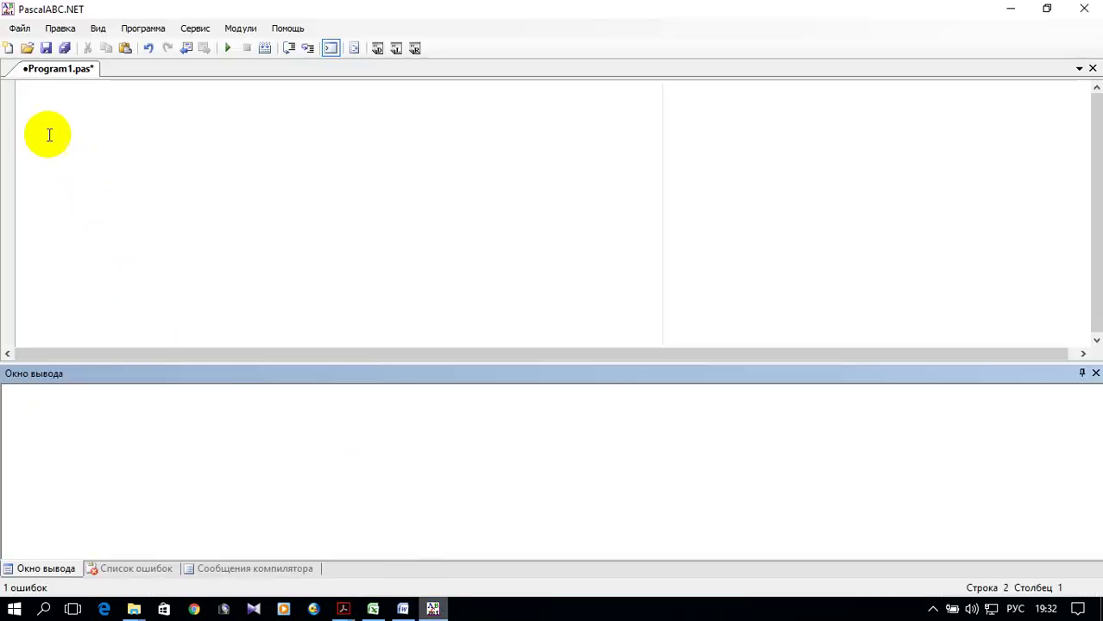
# - Write the program header 'Program Primer_24;' on the first line
pyautogui.click(74, 105)
pyautogui.click(65, 94)
pyautogui.hotkey('alt', 'shift')
pyautogui.write('Pro')
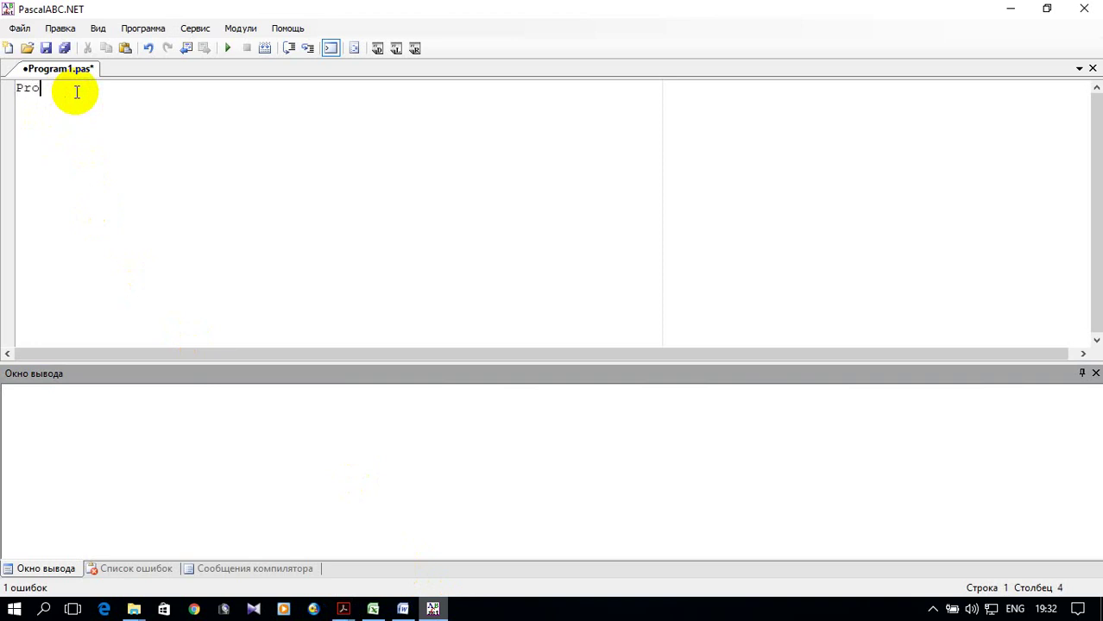
pyautogui.write('gd')
pyautogui.press('BackSpace')
pyautogui.write('ram ')
pyautogui.write("Primer_24;'")
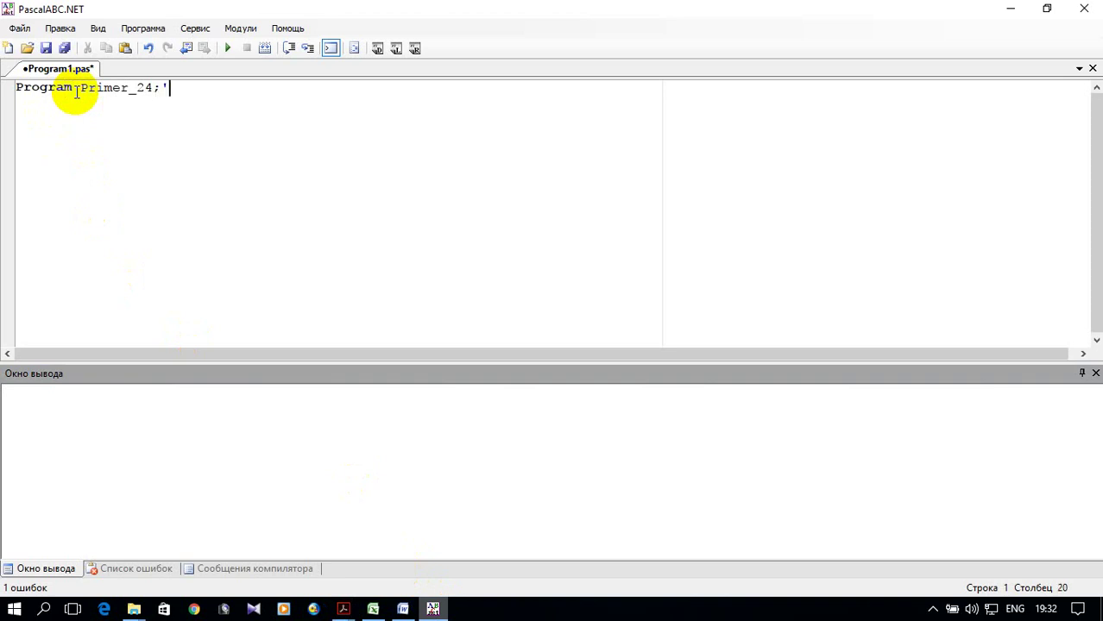
pyautogui.press('BackSpace')
pyautogui.press('Return')
# - Declare the constants n=5 and m=4 on the second line
pyautogui.write('B')
pyautogui.press('BackSpace')
pyautogui.write('const n=')
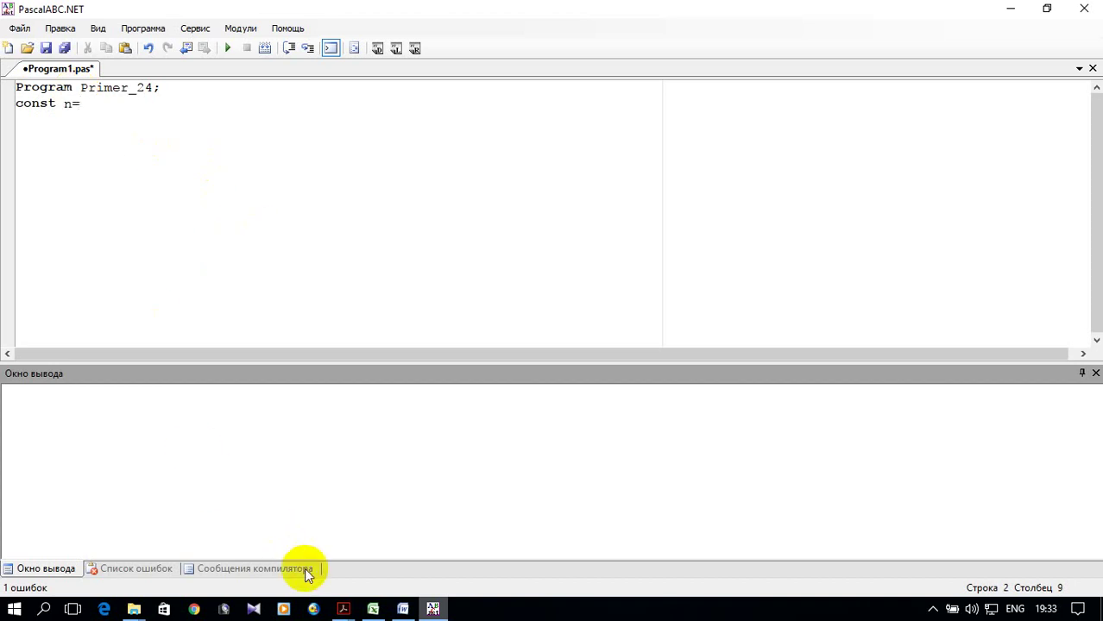
pyautogui.moveTo(343, 609)
pyautogui.moveTo(395, 586)
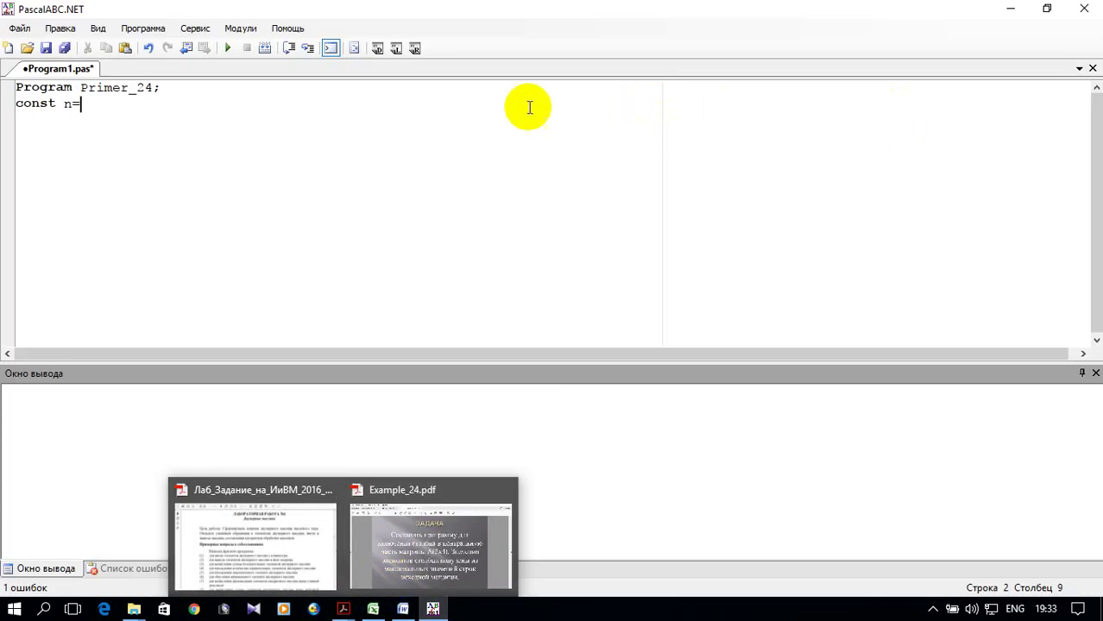
pyautogui.write('5')
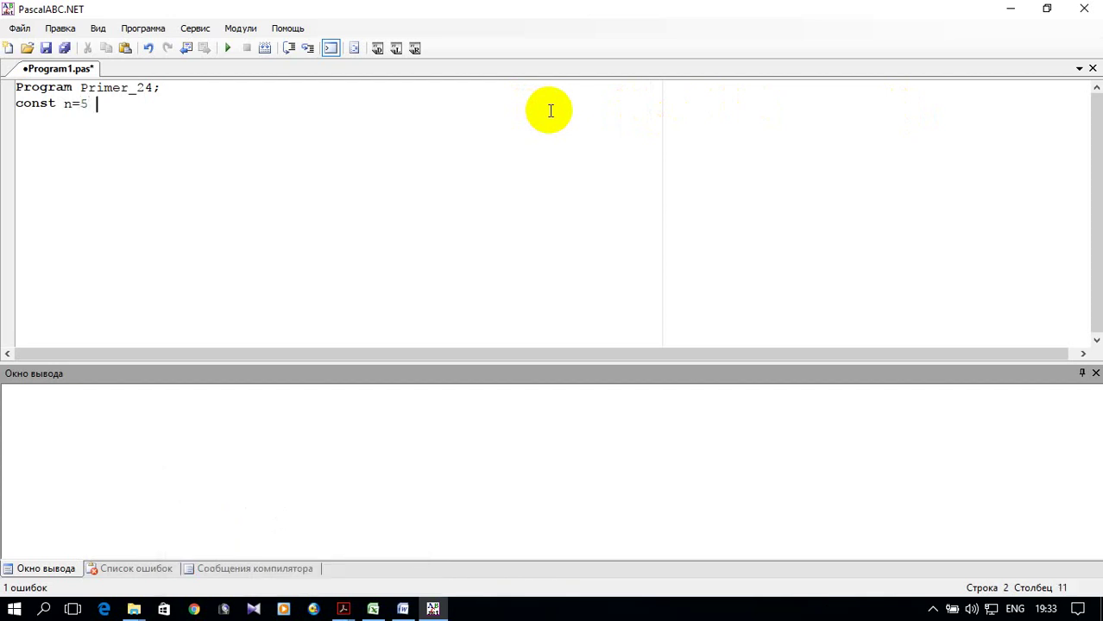
pyautogui.press('BackSpace')
pyautogui.write('; ')
pyautogui.write('m:')
pyautogui.press('BackSpace')
pyautogui.write('=')
pyautogui.write('4')
pyautogui.write(';')
# - Declare the matrix 'var a:array[1..n,1..m+1] of integer;' on line 3
pyautogui.press('Return')
pyautogui.write('var ')
pyautogui.write('a:array')
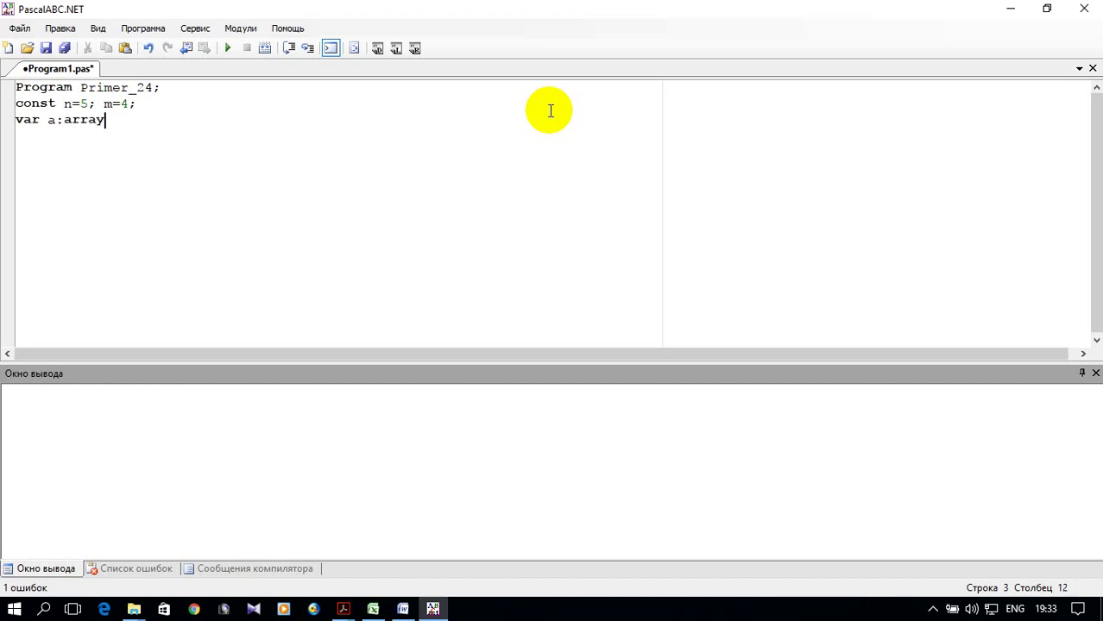
pyautogui.write('[')
pyautogui.write('1..')
pyautogui.write('n,')
pyautogui.write('1')
pyautogui.write('..m+1')
pyautogui.write(']')
pyautogui.write('of')
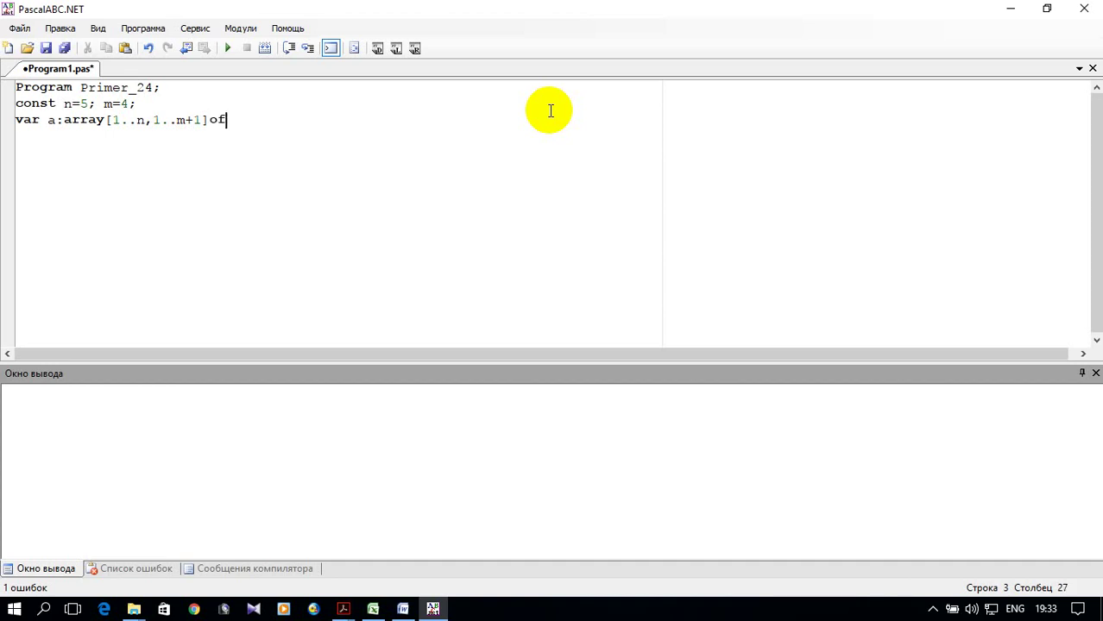
pyautogui.write(' integer')
pyautogui.write(';')
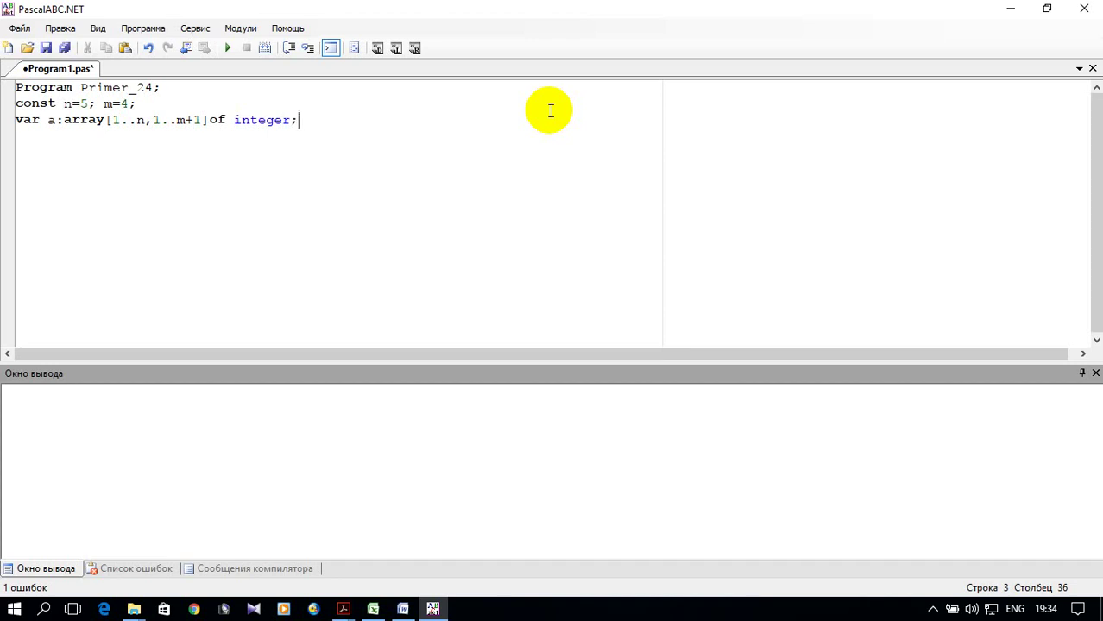
# - Declare 'c:array[1..n] of integer;' and 'i,j,j_max:integer;'
pyautogui.press('Return')
pyautogui.write('c')
pyautogui.press('BackSpace')
pyautogui.write(':a')
pyautogui.write('rray[1')
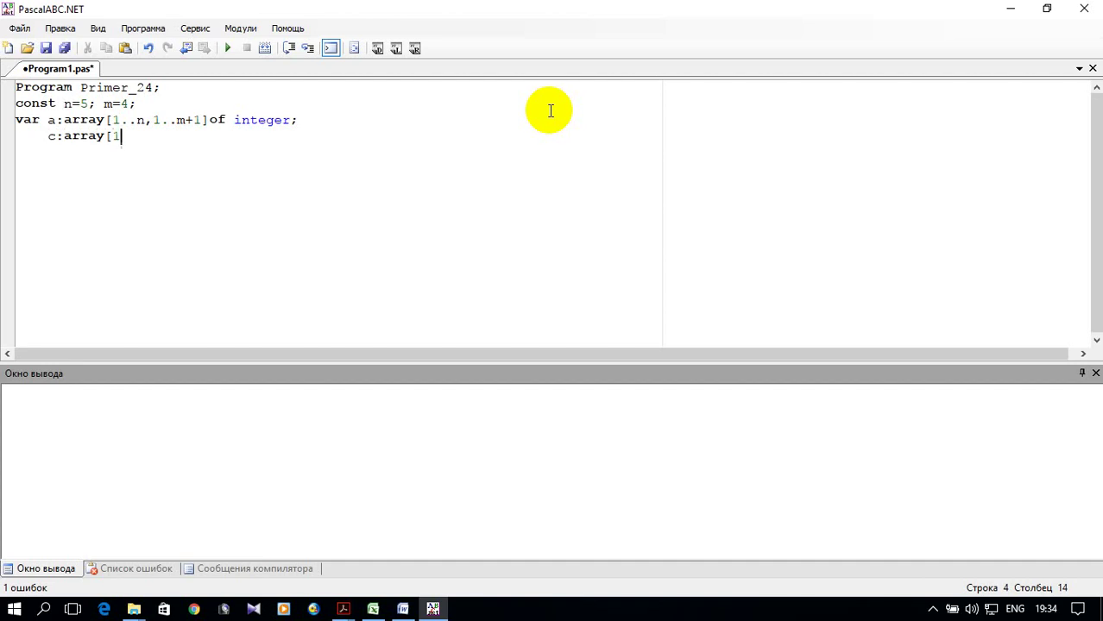
pyautogui.write('..n')
pyautogui.write(']')
pyautogui.write(' of integer')
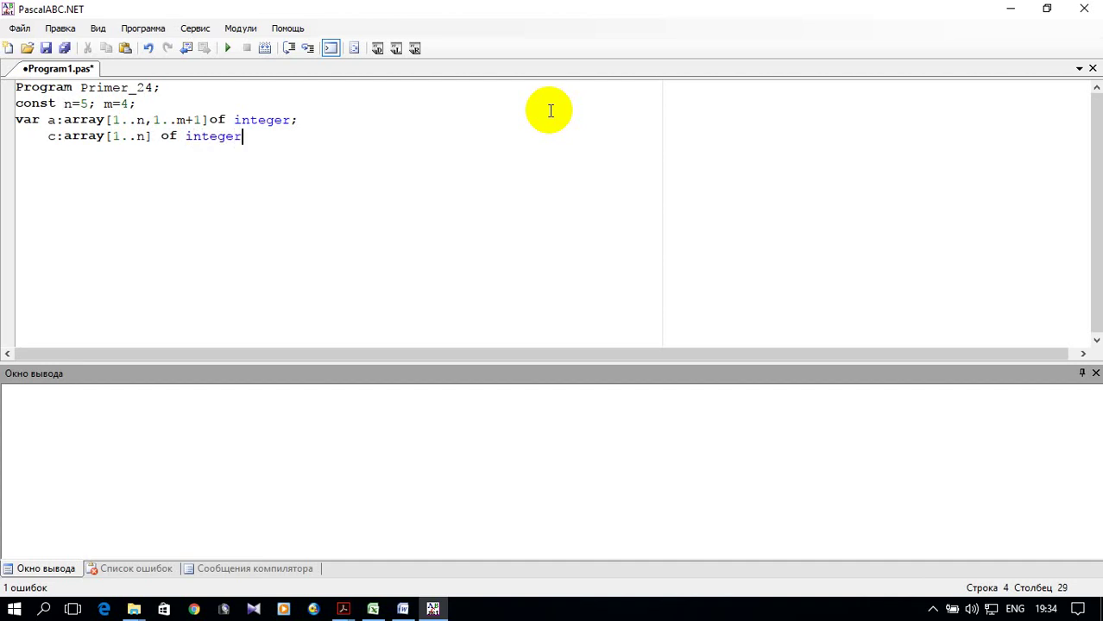
pyautogui.write(';')
pyautogui.press('Return')
pyautogui.write('i,j,')
pyautogui.write('j_')
pyautogui.write('max')
pyautogui.write(':=')
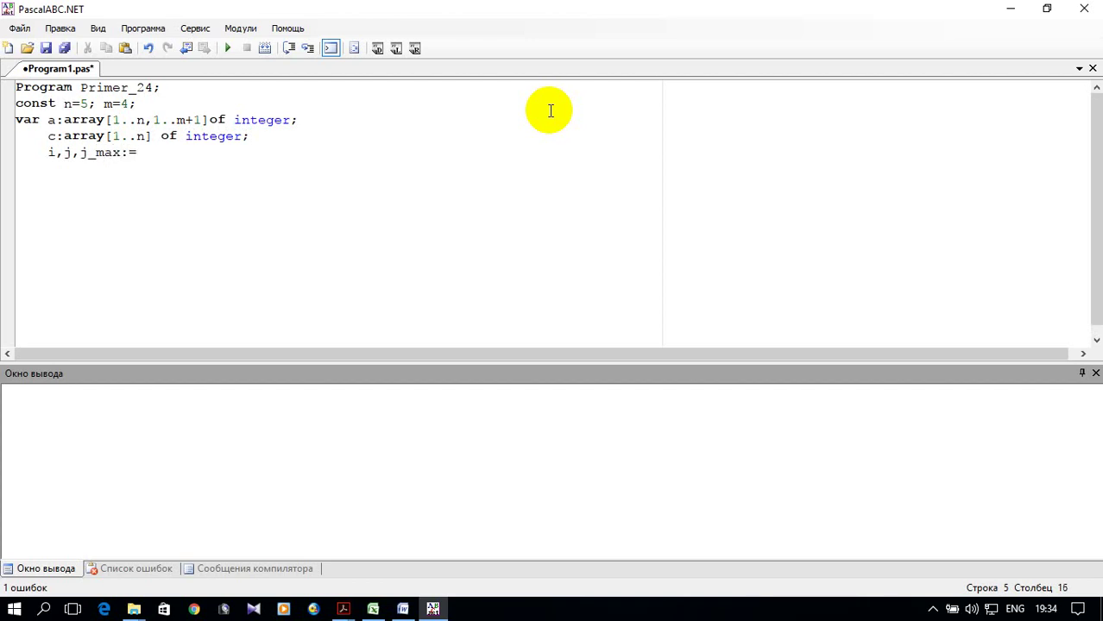
pyautogui.press('BackSpace')
pyautogui.write('i')
pyautogui.write('n')
pyautogui.write('teger')
pyautogui.write(';')
# - Start the main program body with an unindented 'begin' line
pyautogui.press('Return')
pyautogui.press('BackSpace')
pyautogui.press('BackSpace')
pyautogui.press('BackSpace')
pyautogui.press('BackSpace')
pyautogui.write('begin')
# - Write the nested loop headers 'for i:=1 to n do' and 'for j:=1 to m do begin'
pyautogui.press('Return')
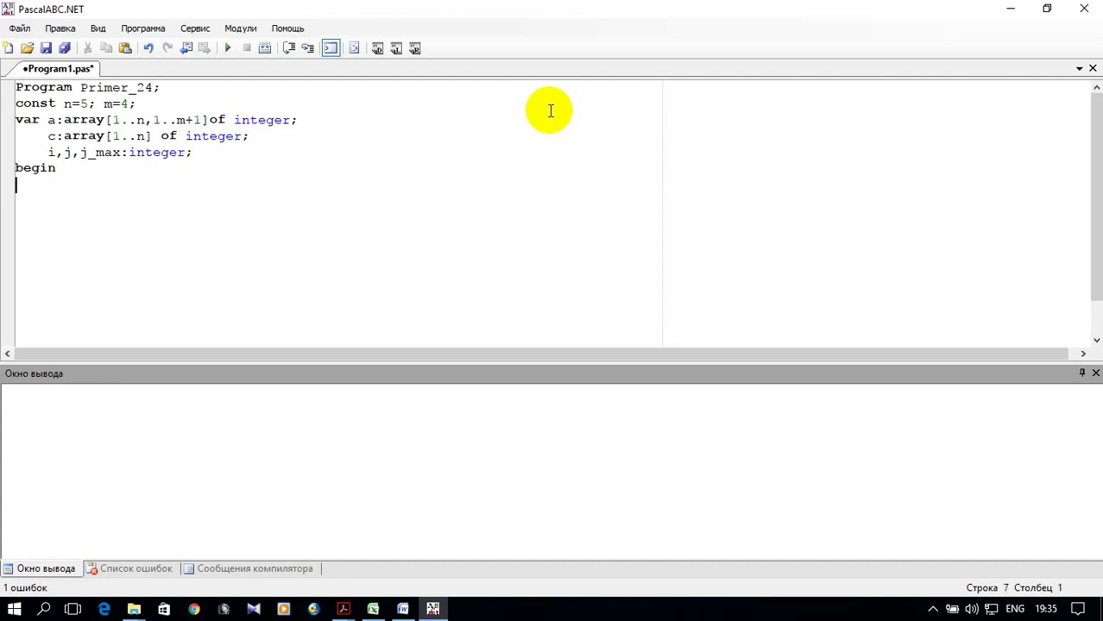
pyautogui.write('for ')
pyautogui.write('i')
pyautogui.write(':=1 to')
pyautogui.write(' n do')
pyautogui.press('Return')
pyautogui.write('foe')
pyautogui.press('BackSpace')
pyautogui.write('r j')
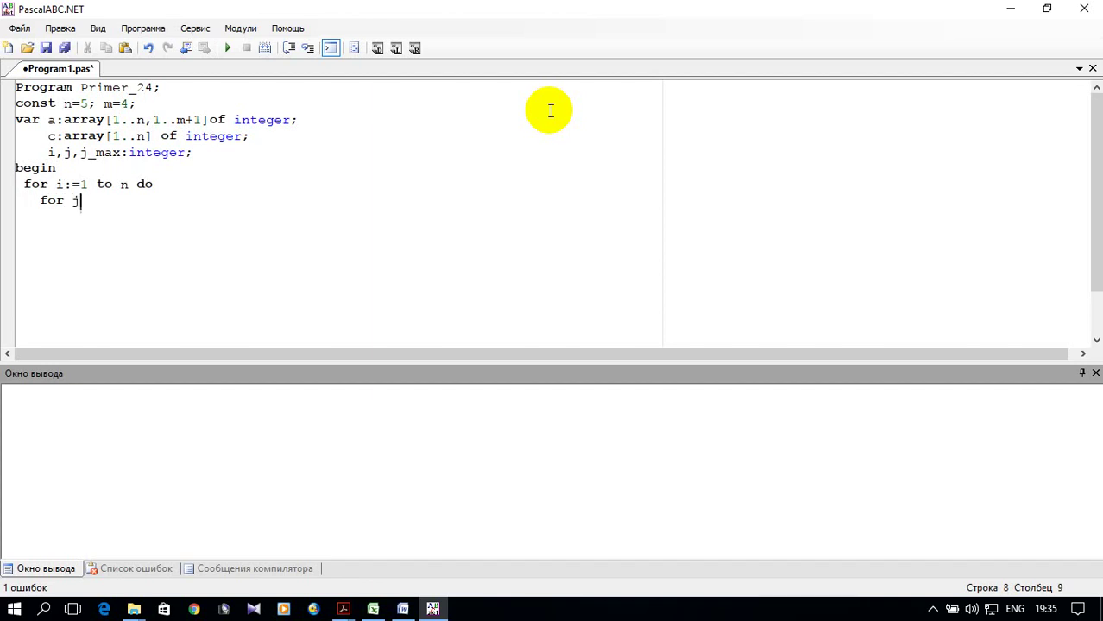
pyautogui.write('1 to m do')
pyautogui.press('Return')
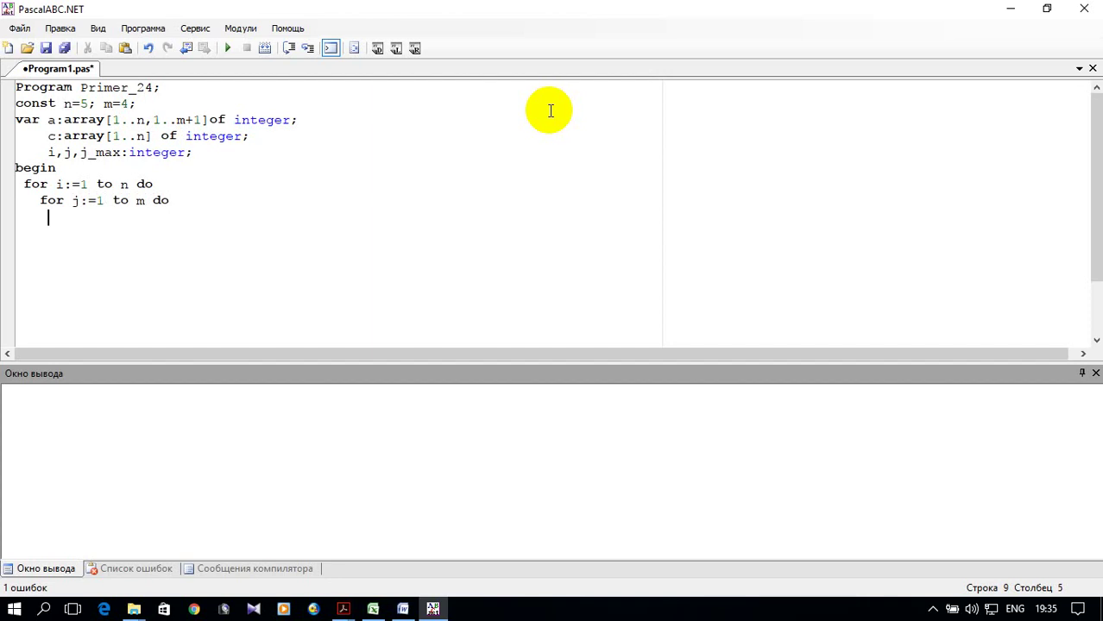
pyautogui.write('begin')
# - Fill each element with 'a[i,j]:=random(n*m);' inside the inner loop
pyautogui.press('Return')
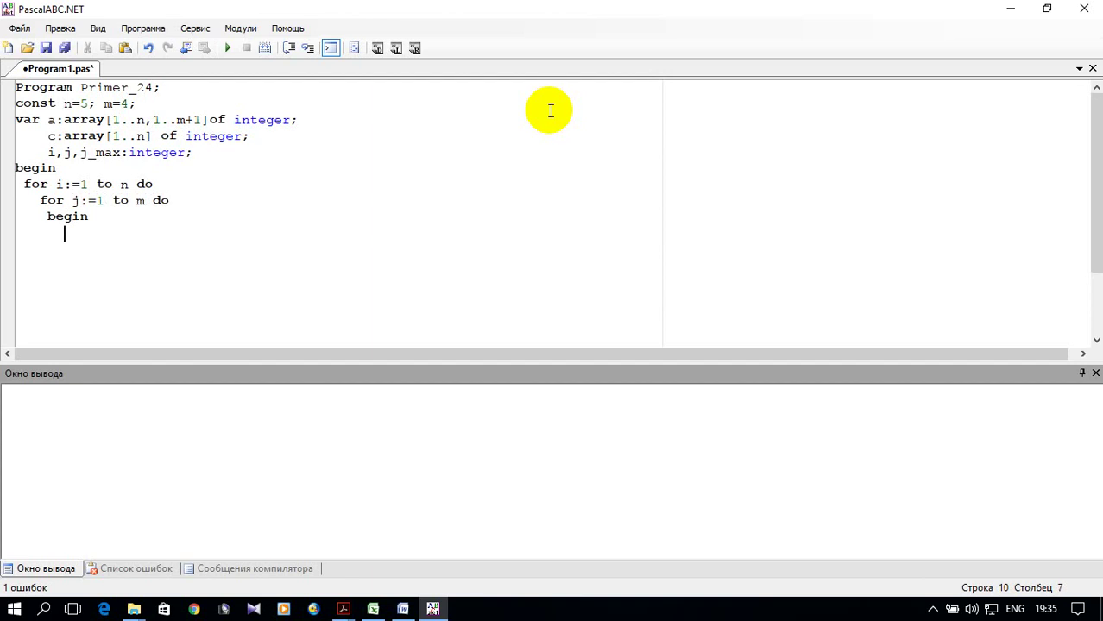
pyautogui.write('a')
pyautogui.write('[i')
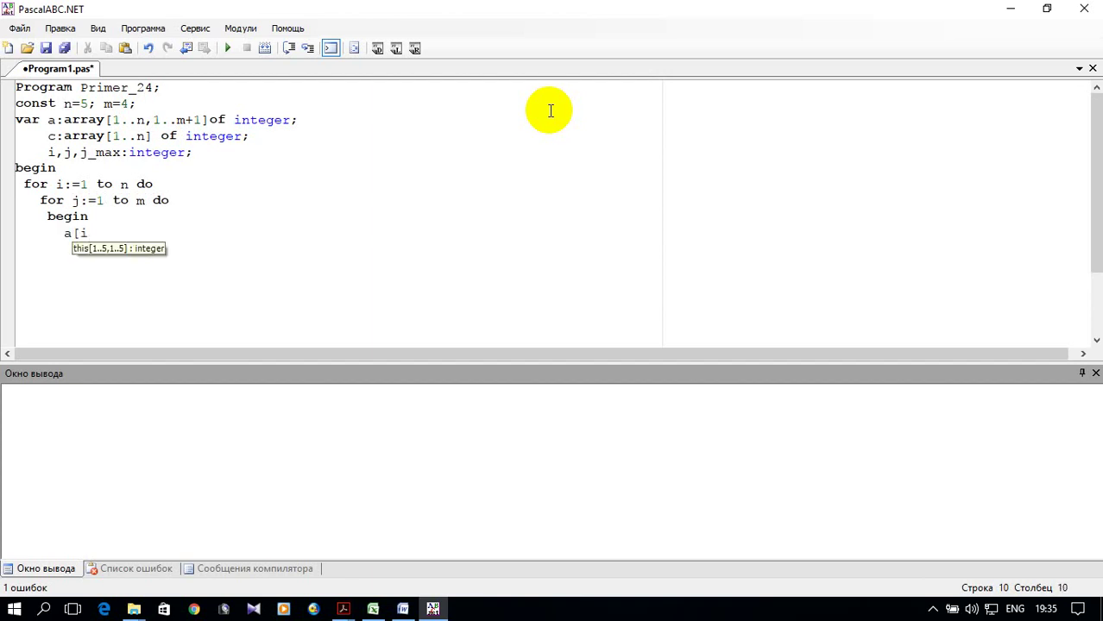
pyautogui.write(',j')
pyautogui.write(']')
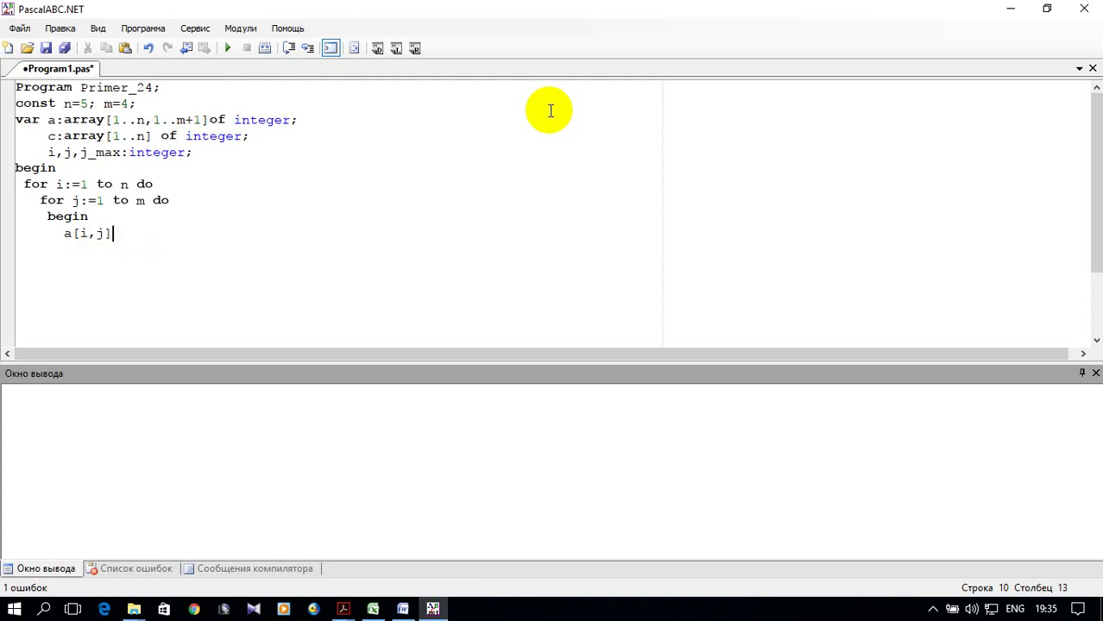
pyautogui.write(':=')
pyautogui.write('r')
pyautogui.press('BackSpace')
pyautogui.write('random')
pyautogui.write('9')
pyautogui.press('BackSpace')
pyautogui.write('(n')
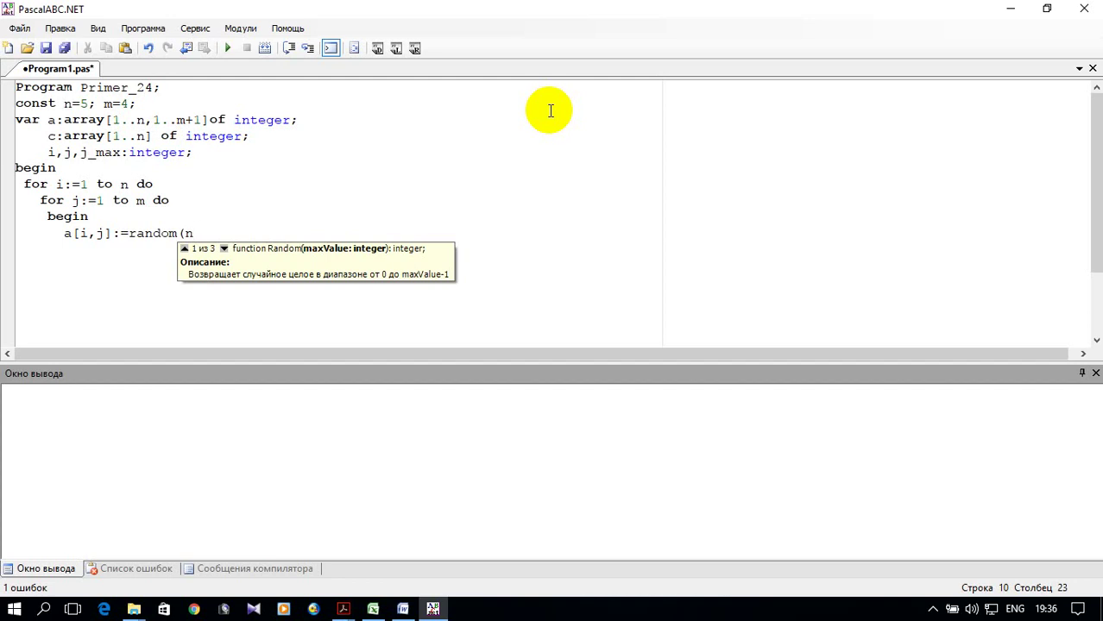
pyautogui.write('*m')
pyautogui.write(')')
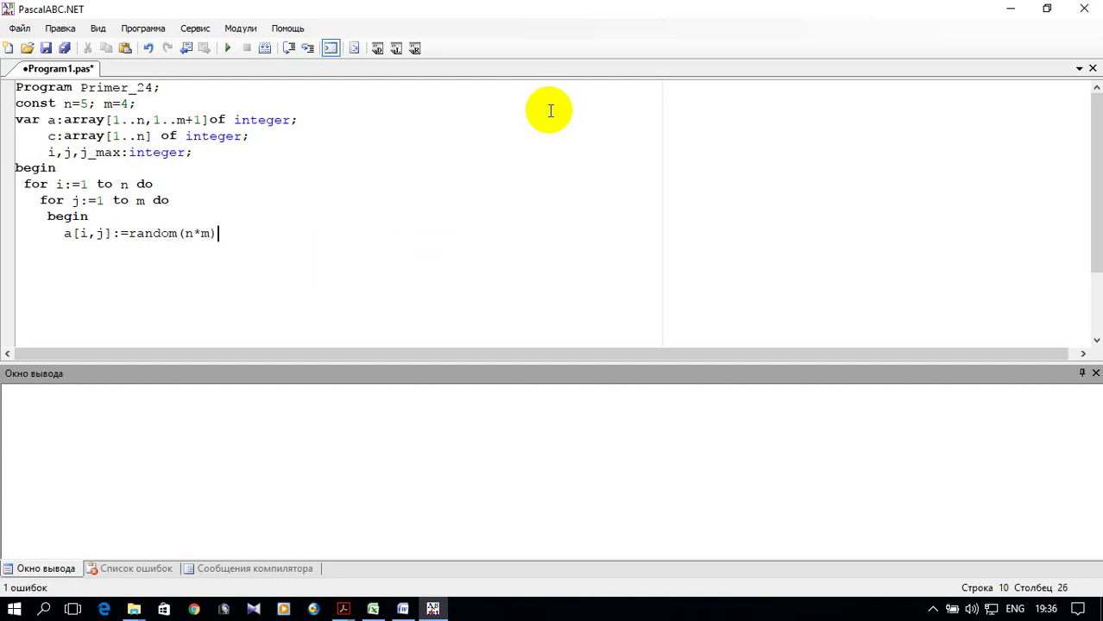
pyautogui.write("'")
pyautogui.press('BackSpace')
pyautogui.write(';')
# - Begin a 'write(' call on a new line below the assignment
pyautogui.click(226, 233)
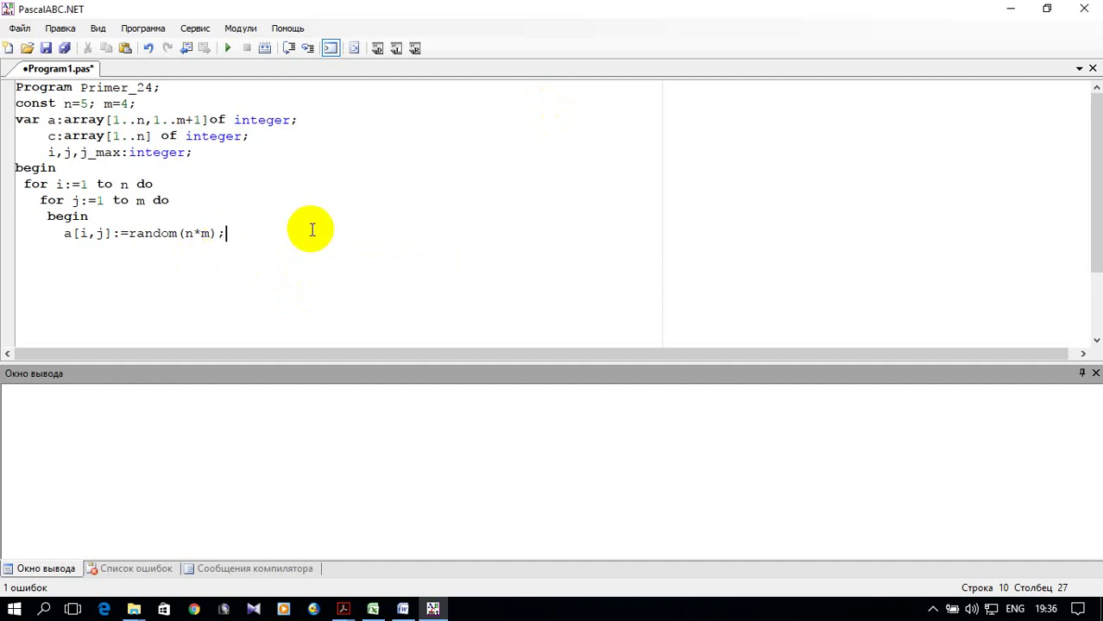
pyautogui.press('Return')
pyautogui.write('write(')
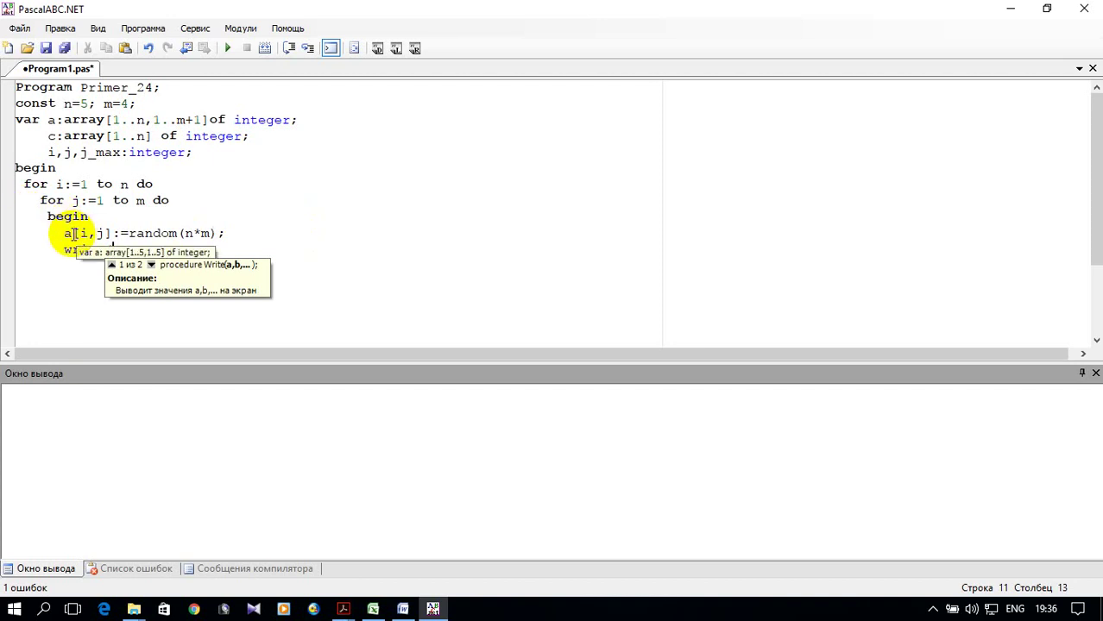
# - Complete the print statement as 'write(a[i,j])' by copying a[i,j] from the line above
pyautogui.moveTo(64, 233); pyautogui.dragTo(112, 233)
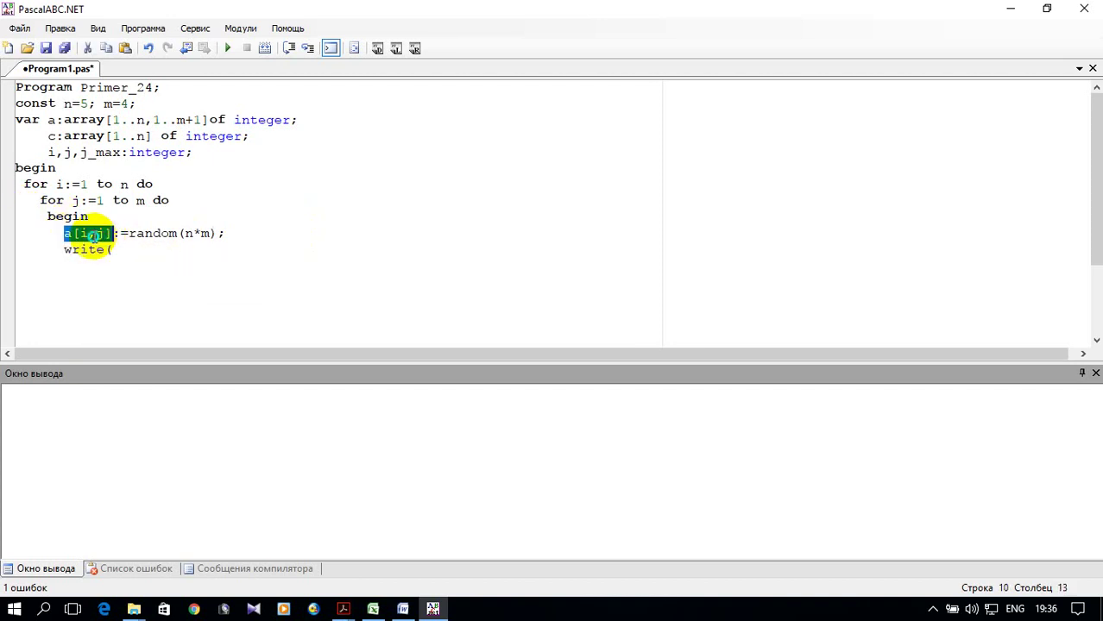
pyautogui.rightClick(95, 236)
pyautogui.click(164, 393)
pyautogui.click(115, 248)
pyautogui.hotkey('ctrl', 'v')
pyautogui.write(')')
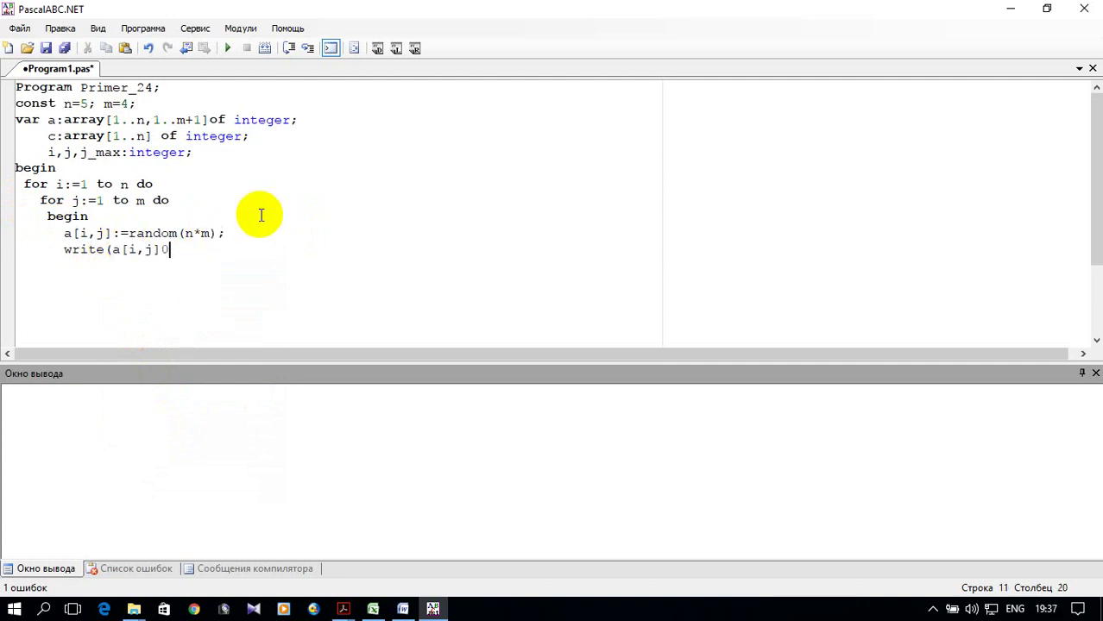
pyautogui.press('BackSpace')
pyautogui.write(')')
# - Close the inner block with 'end;writeln' and add the outer loop's 'end'
pyautogui.press('Return')
pyautogui.press('BackSpace')
pyautogui.press('BackSpace')
pyautogui.write('end')
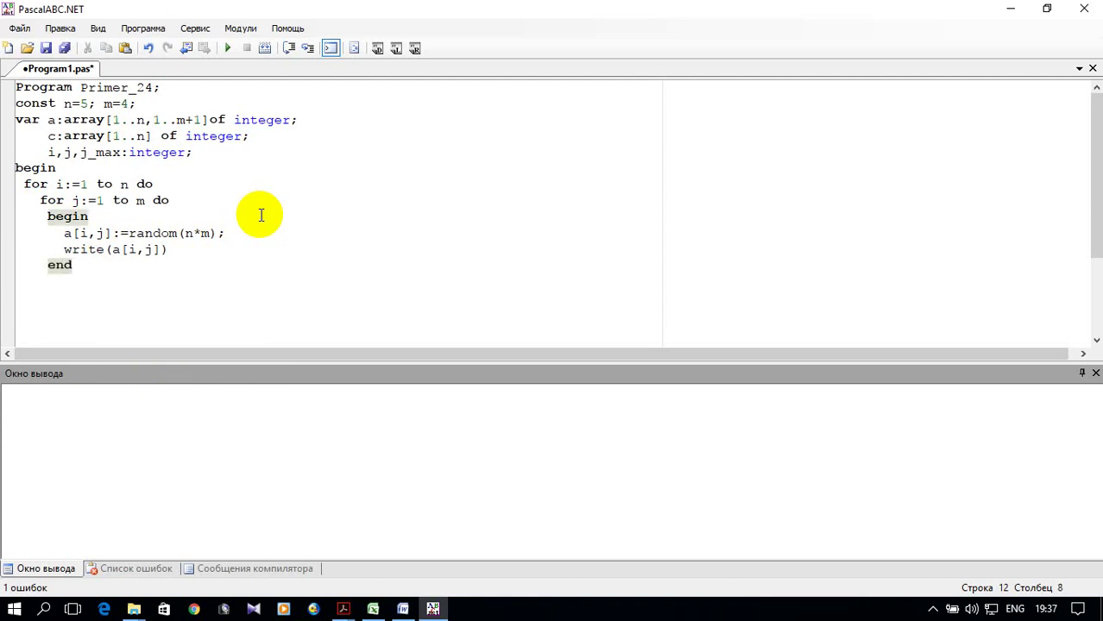
pyautogui.write(';')
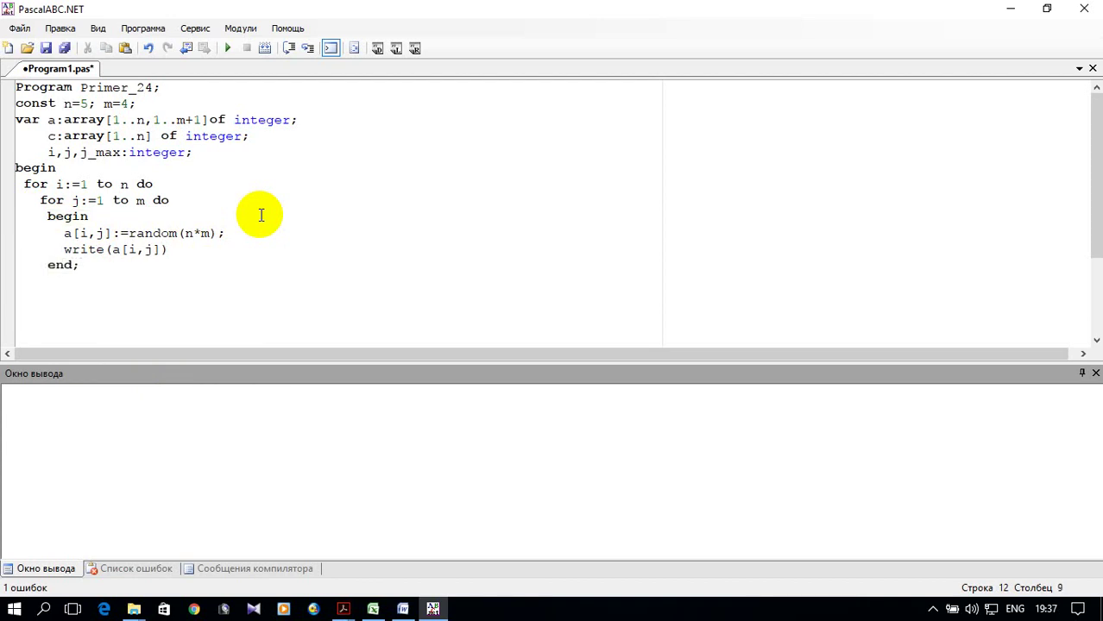
pyautogui.write('writeln')
pyautogui.press('Return')
pyautogui.write('en')
pyautogui.write('d')
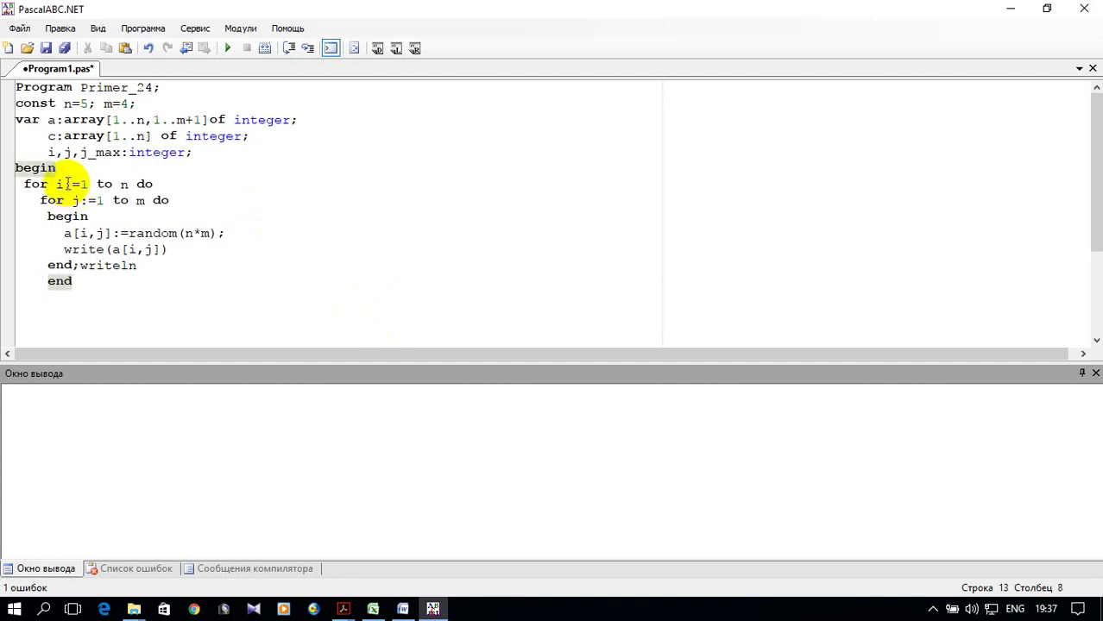
# - Insert 'begin' under the 'for i:=1 to n do' header
pyautogui.click(166, 184)
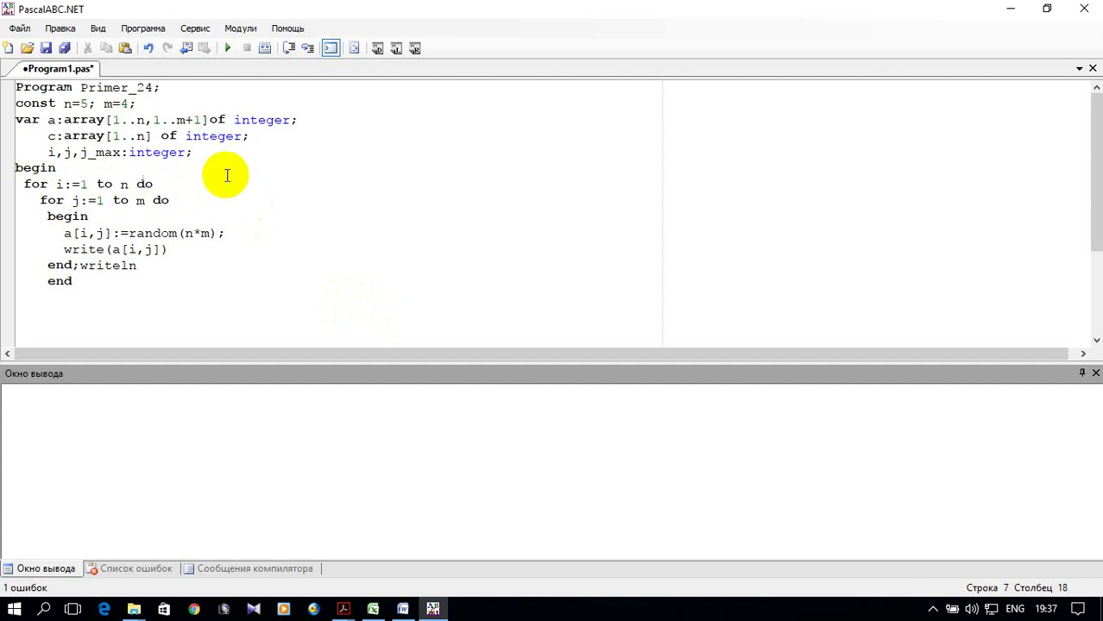
pyautogui.press('Return')
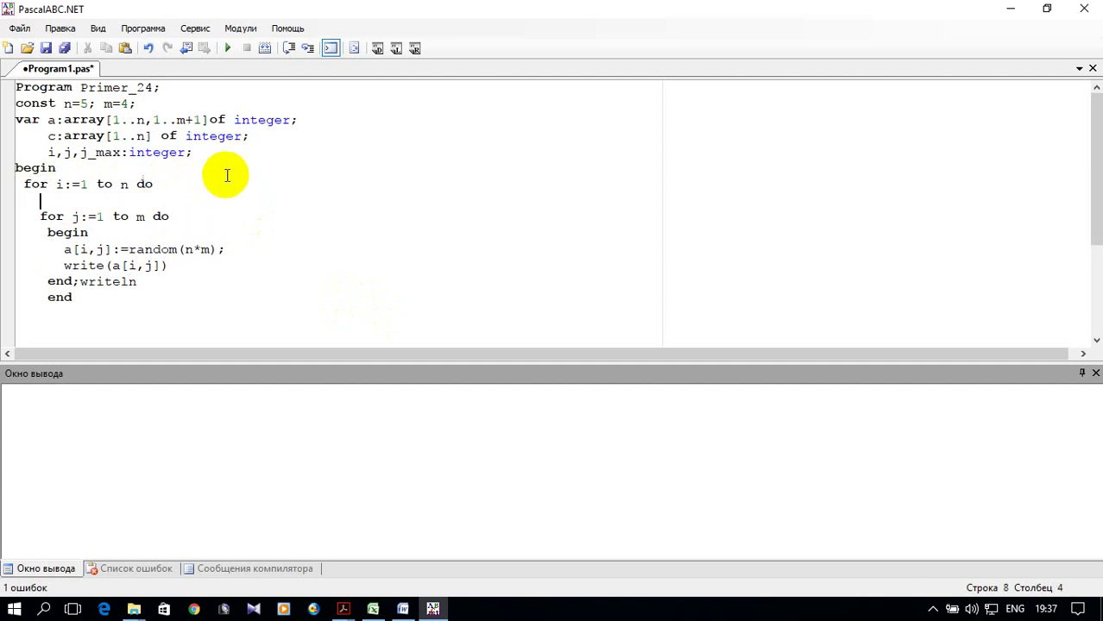
pyautogui.write('begin')
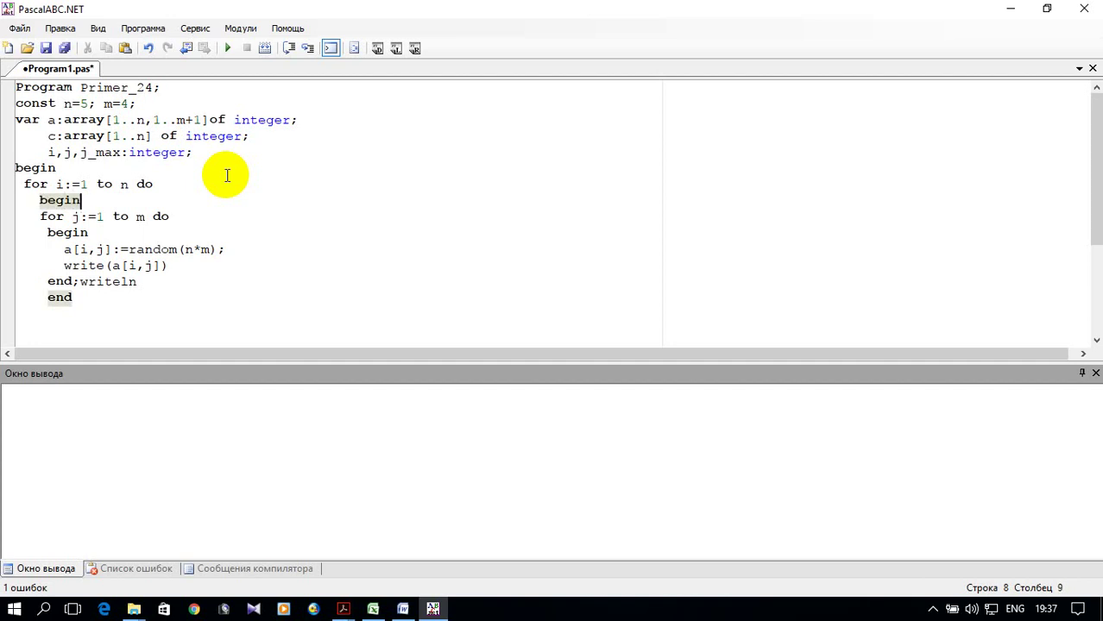
# - Finish the outer loop with 'end;' and start a new unindented 'for' line
pyautogui.scroll(-1, 251, 202)
pyautogui.click(211, 201)
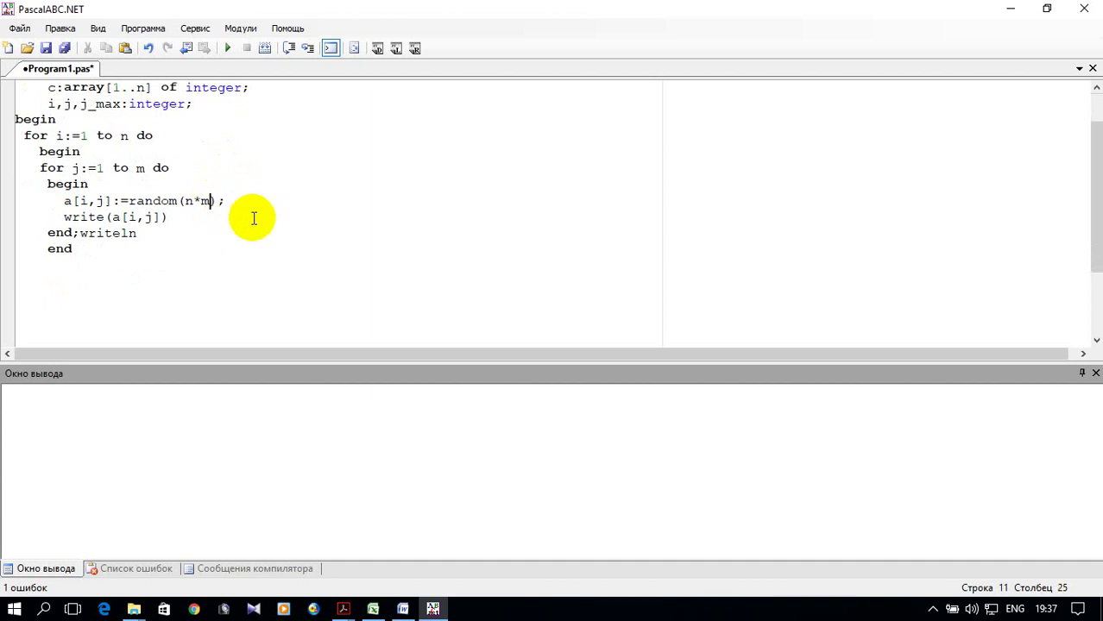
pyautogui.scroll(-1, 256, 226)
pyautogui.click(108, 205)
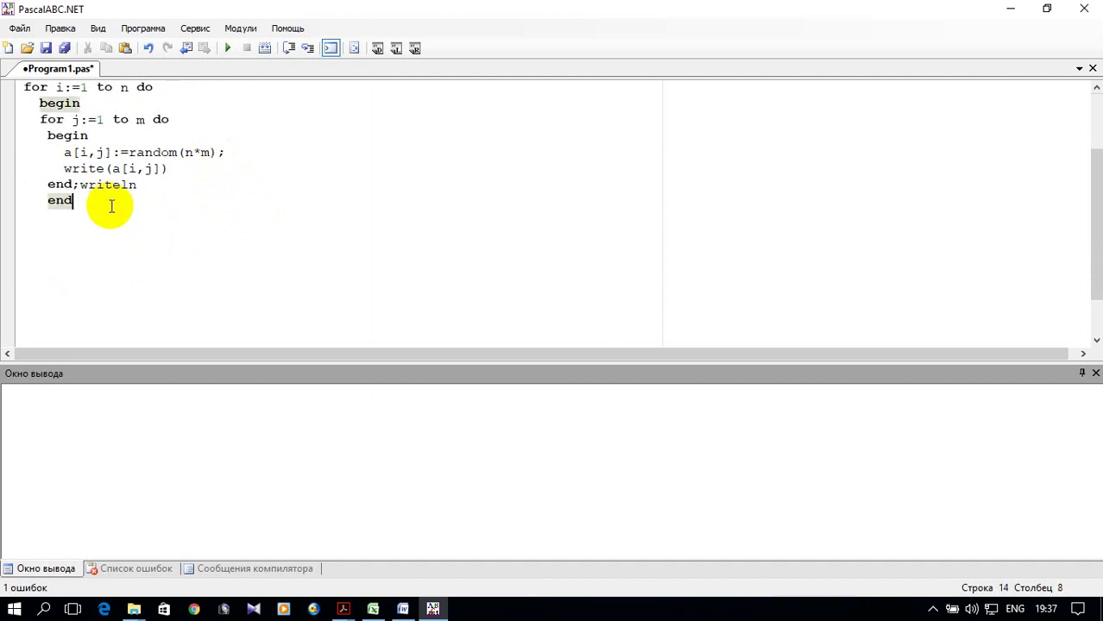
pyautogui.write(';')
pyautogui.press('Return')
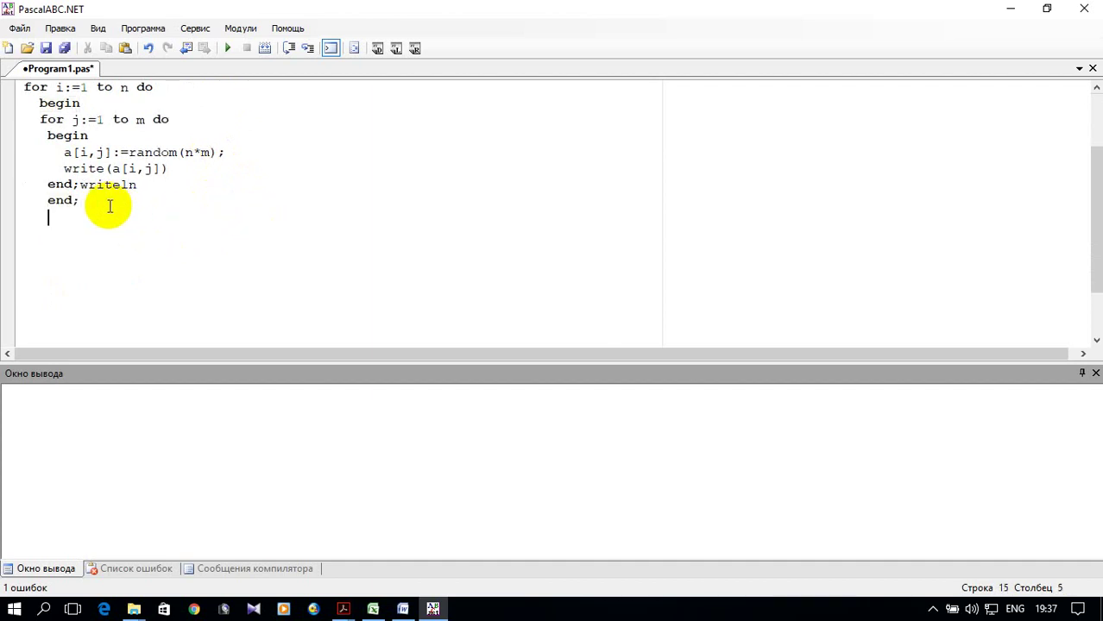
pyautogui.press('BackSpace')
pyautogui.press('BackSpace')
pyautogui.press('BackSpace')
pyautogui.write('for')
# - Write the second loop 'for i:=1 to n do begin' with 'j_max:=1;'
pyautogui.scroll(2, 398, 305)
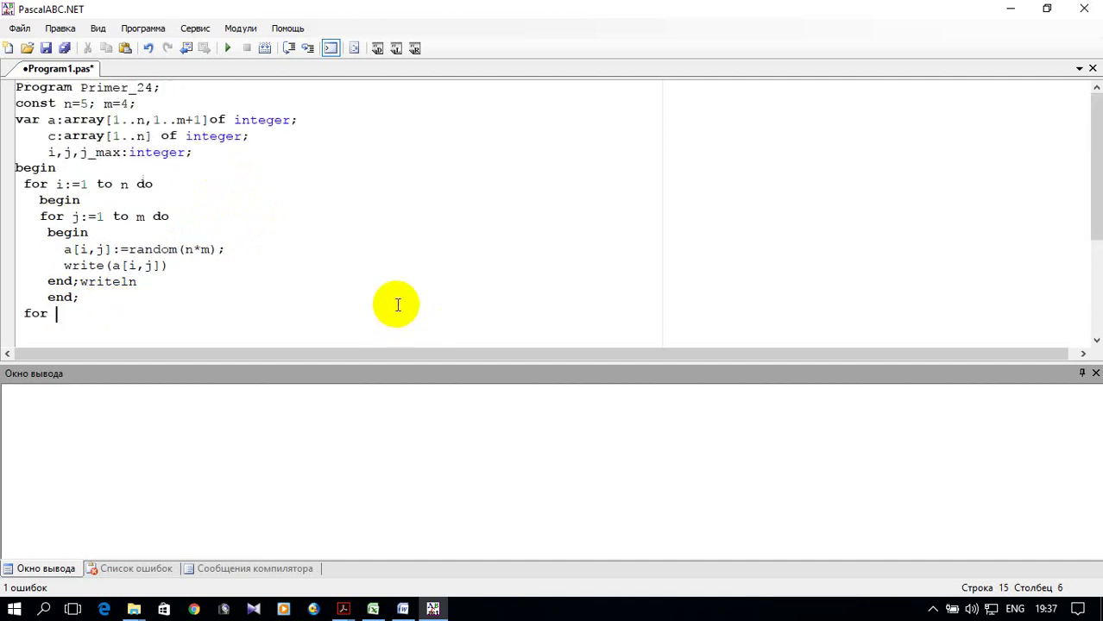
pyautogui.scroll(-1, 398, 305)
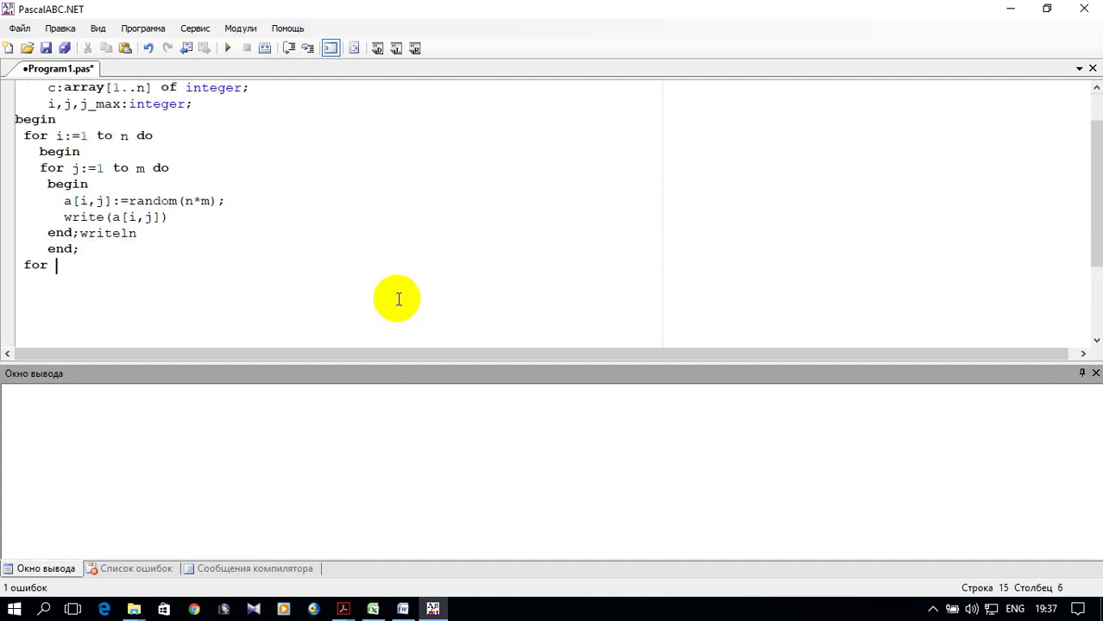
pyautogui.write('i:=')
pyautogui.write('1 to n')
pyautogui.write(' d')
pyautogui.write('o')
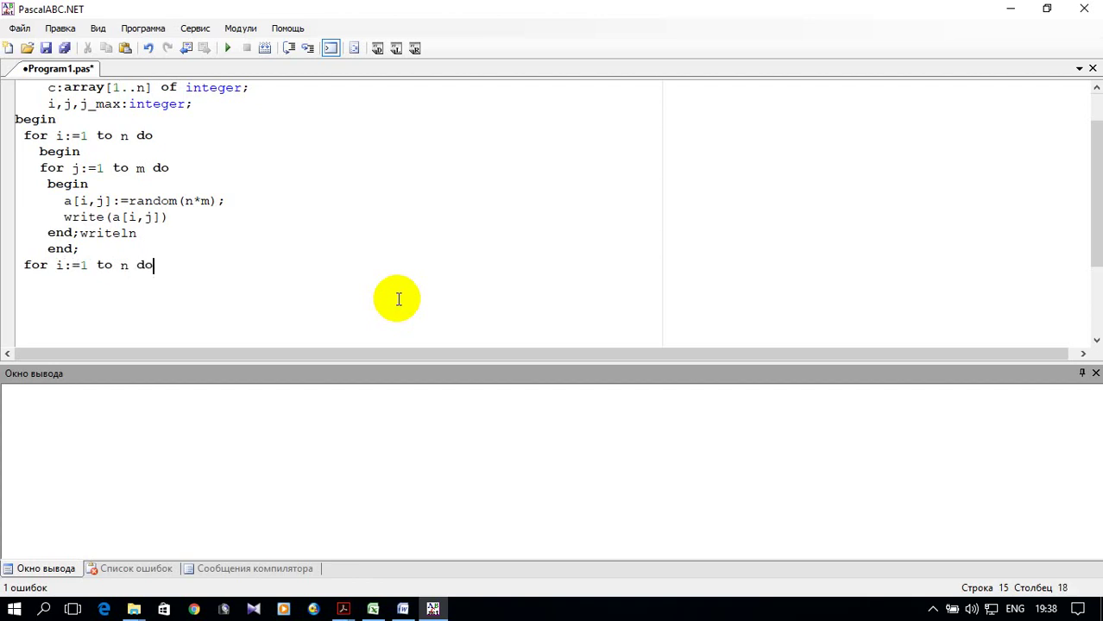
pyautogui.press('Return')
pyautogui.write('begin')
pyautogui.press('Return')
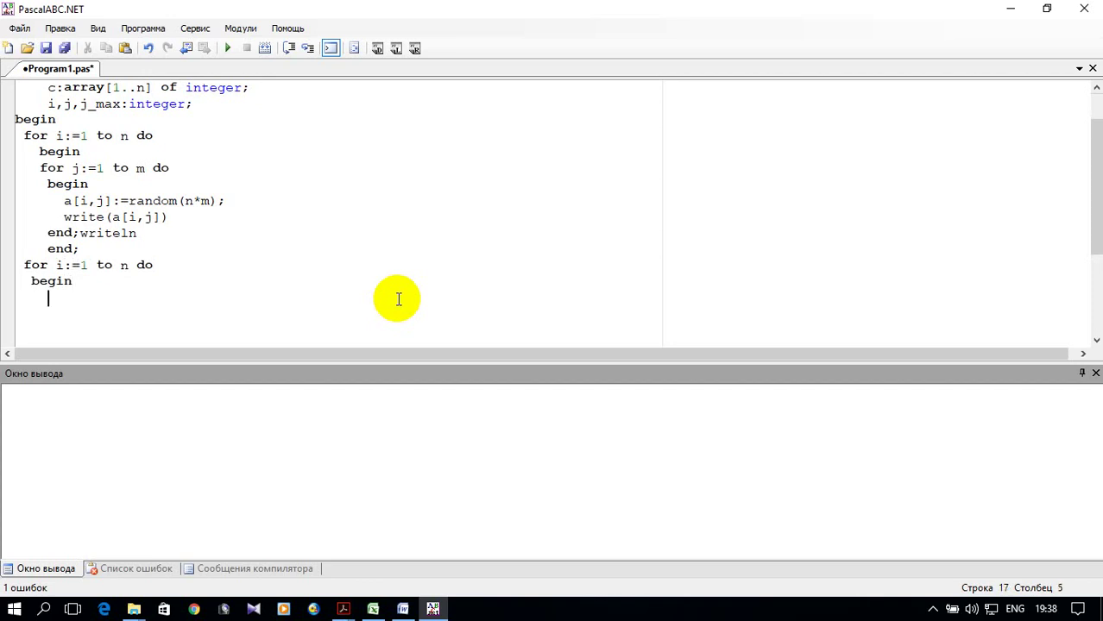
pyautogui.write('j_m')
pyautogui.write('a')
pyautogui.write('x:=')
pyautogui.write('1')
pyautogui.write(';')
# - Add 'for j:=2 to m do if a[i,j]>a[i,j_max] then j_max:=j;'
pyautogui.scroll(-1, 409, 259)
pyautogui.press('Return')
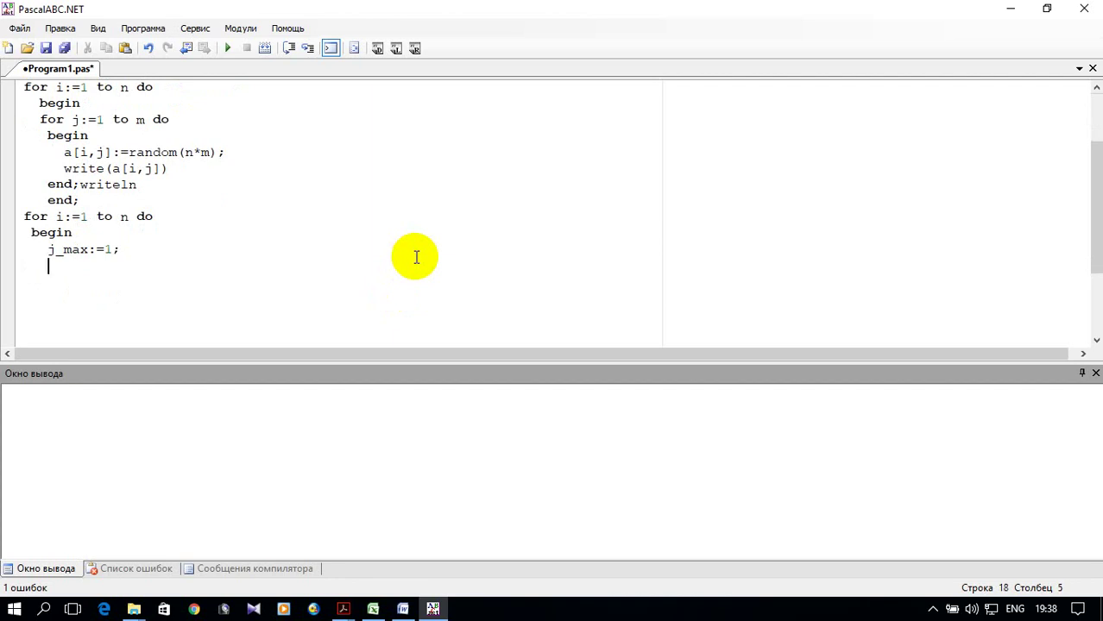
pyautogui.write('for j')
pyautogui.write(':=2 ')
pyautogui.write('to m d')
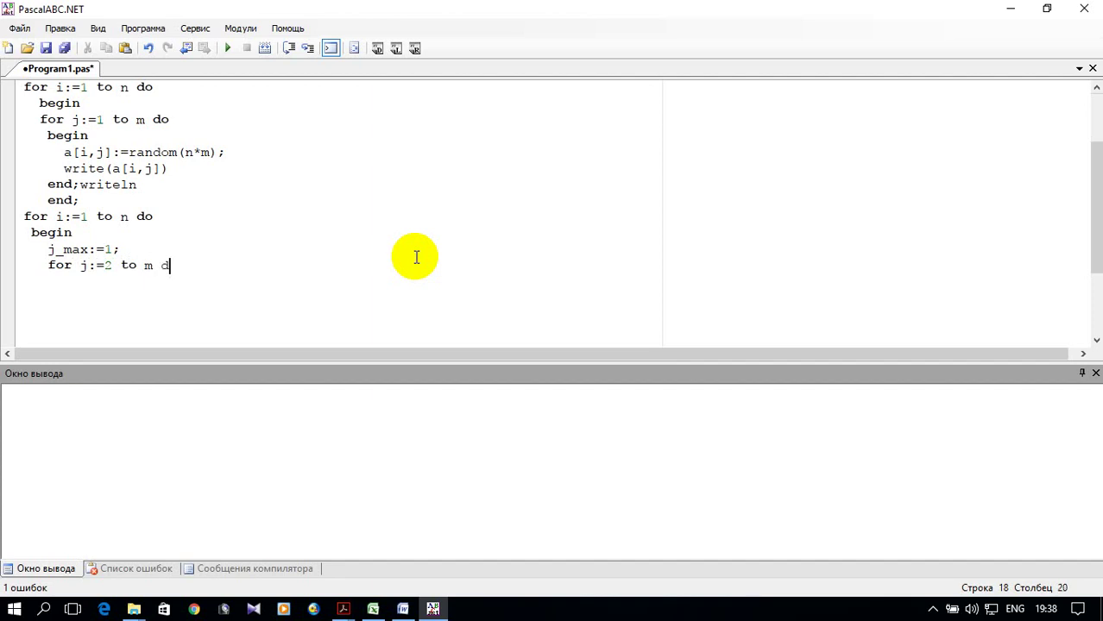
pyautogui.write('o')
pyautogui.write(' if ')
pyautogui.write('a[i,j')
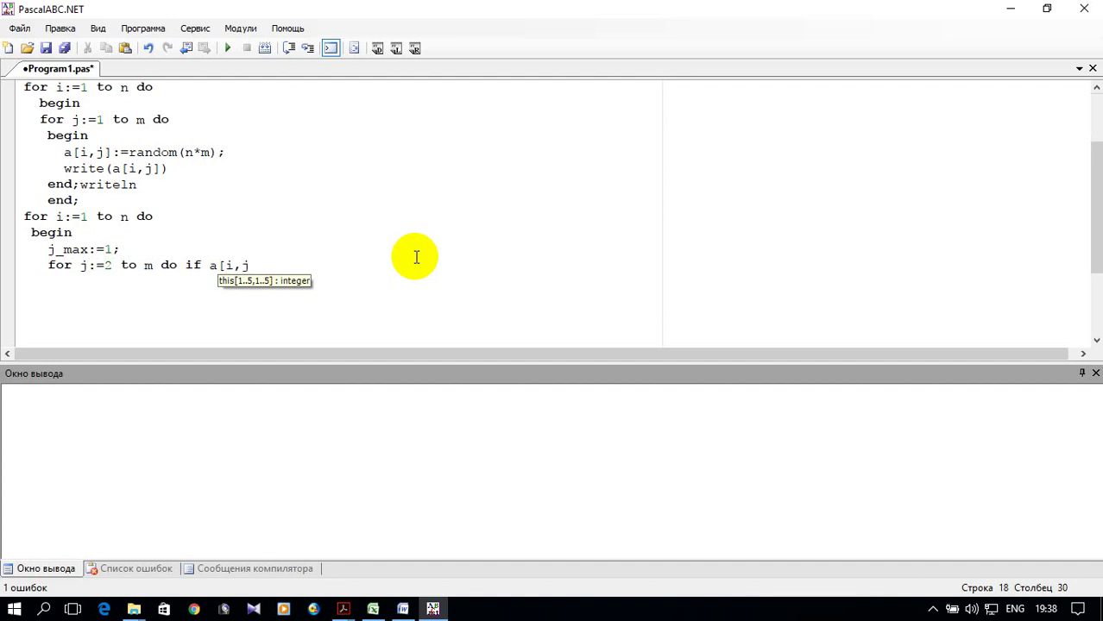
pyautogui.write(']>')
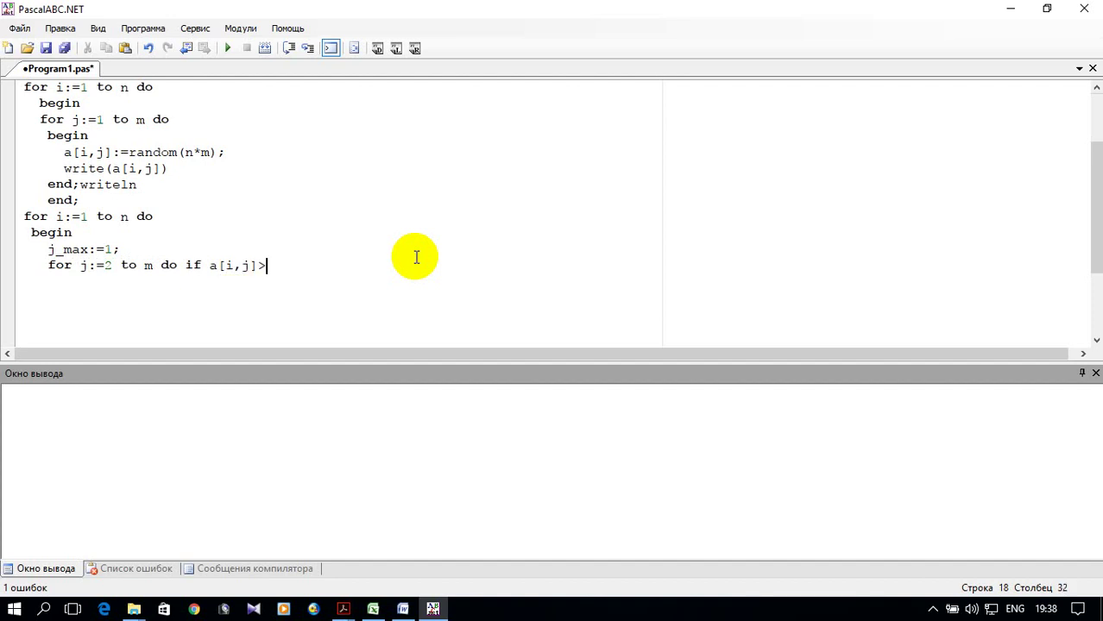
pyautogui.write('a')
pyautogui.write('[i,j_max]')
pyautogui.write(' thrn')
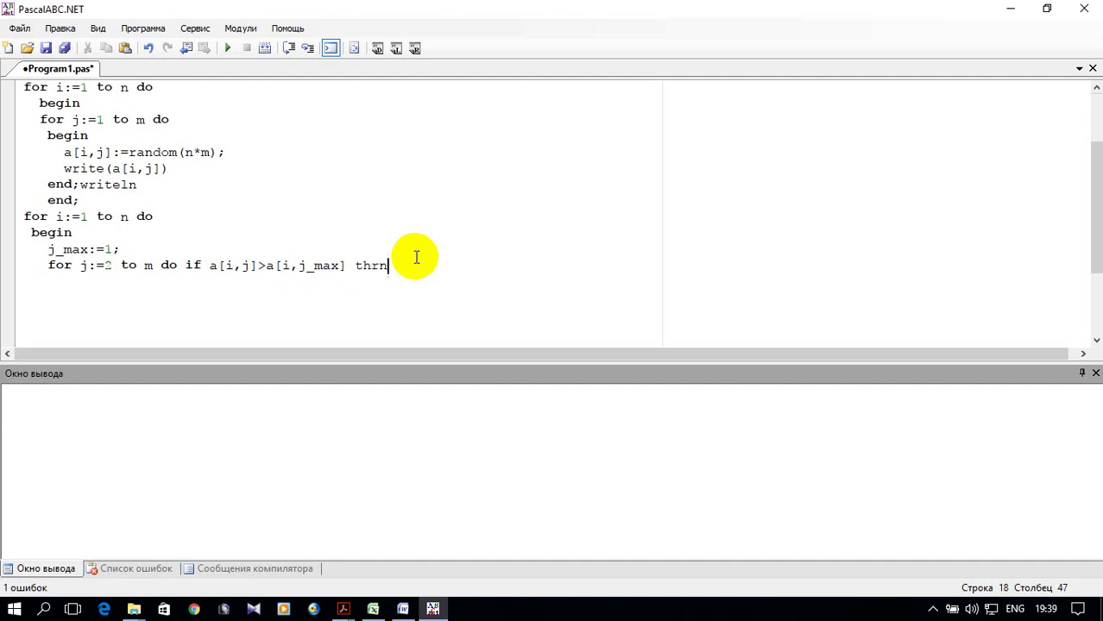
pyautogui.press('BackSpace')
pyautogui.press('BackSpace')
pyautogui.write('en ')
pyautogui.write('j_')
pyautogui.write('ma')
pyautogui.write('x')
pyautogui.write(':=')
pyautogui.write('j')
pyautogui.write(';')
# - Store the row maximum with 'c[i]:=a[i,j_max];', copying a[i,j_max] from the line above
pyautogui.press('Return')
pyautogui.write('c[')
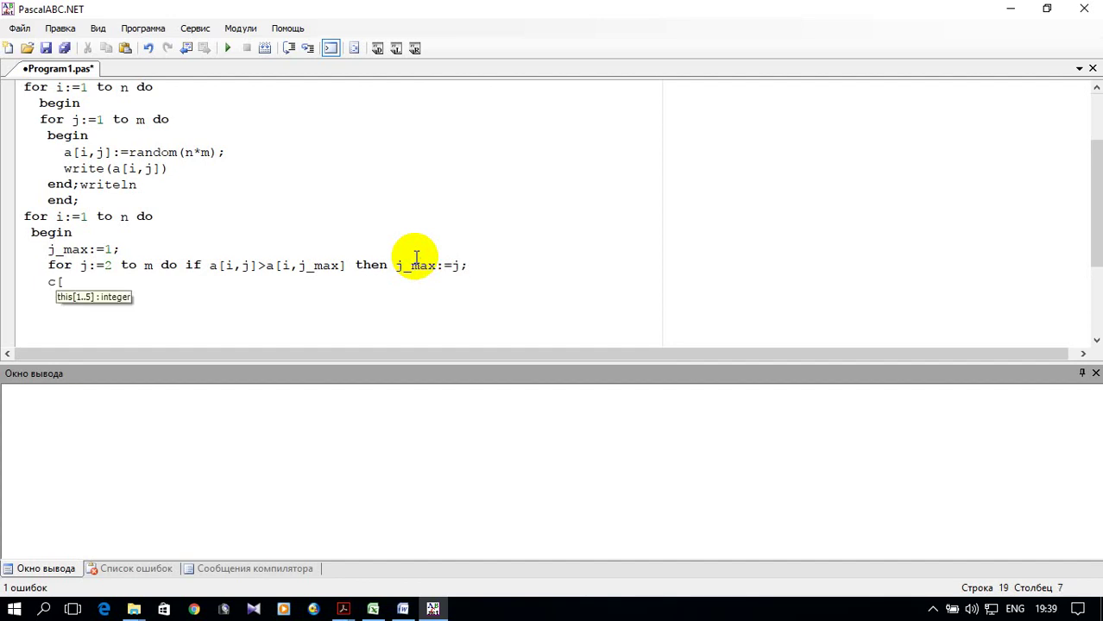
pyautogui.write('i]')
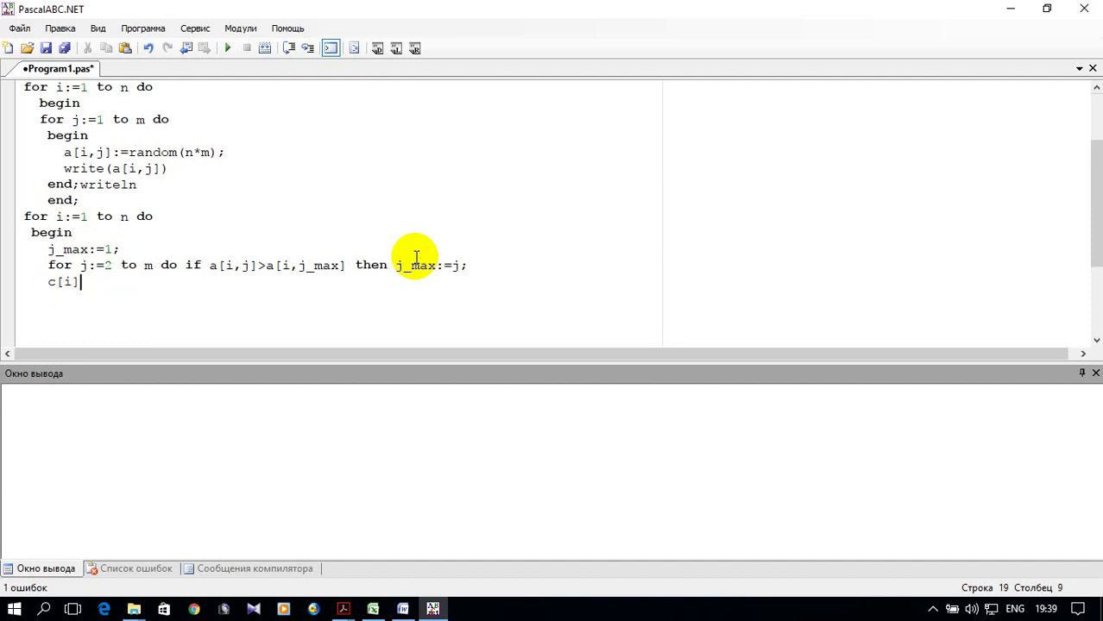
pyautogui.write(':=')
pyautogui.moveTo(267, 266); pyautogui.dragTo(345, 265)
pyautogui.rightClick(332, 273)
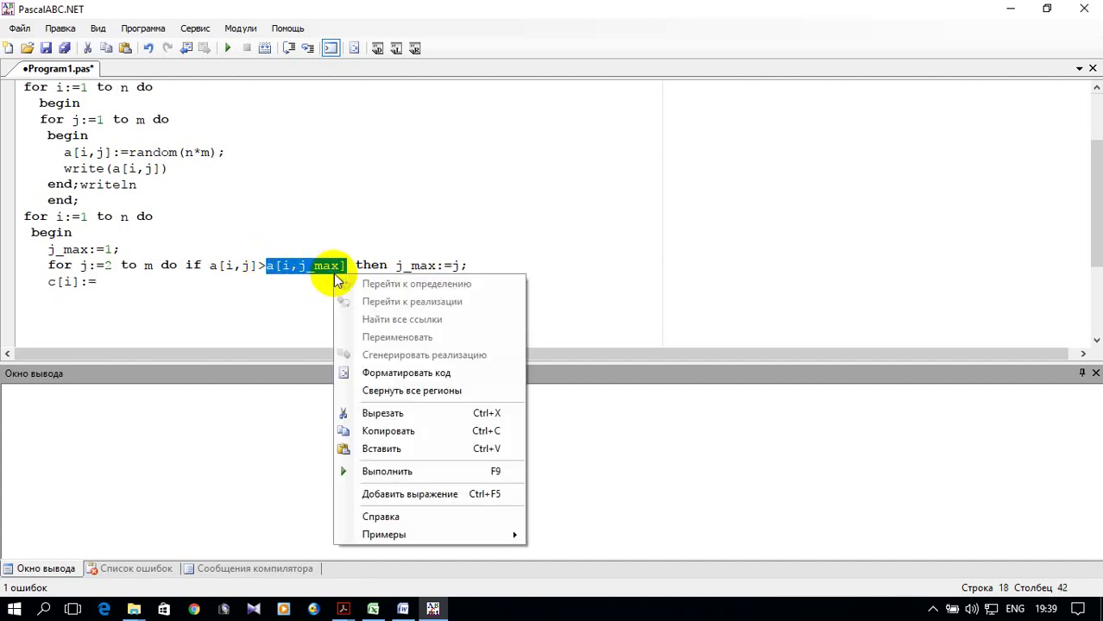
pyautogui.click(411, 431)
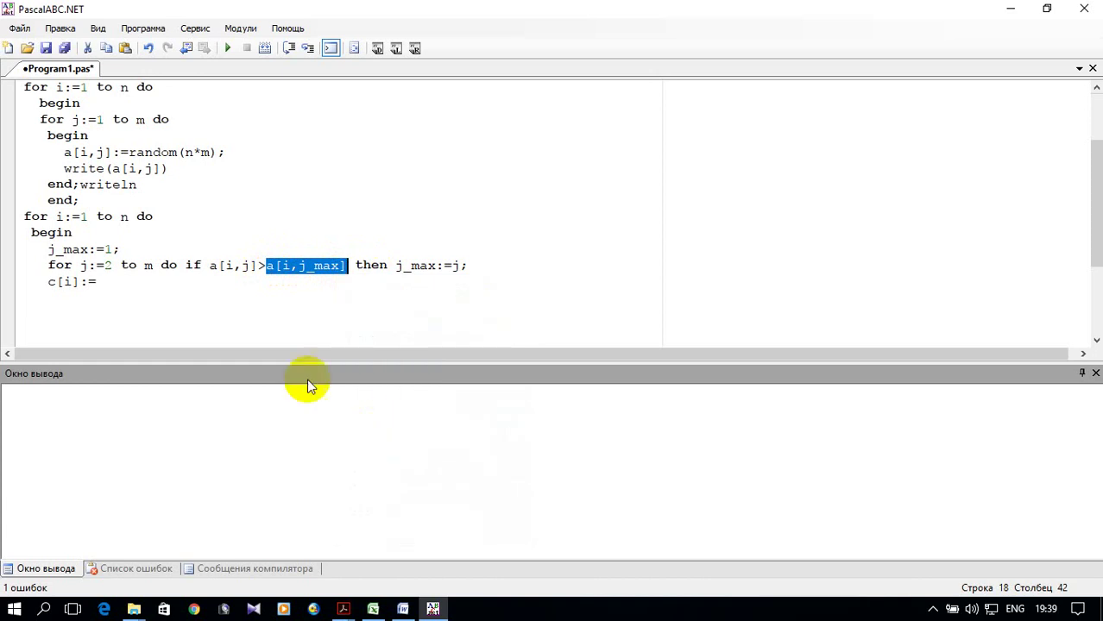
pyautogui.click(102, 282)
pyautogui.hotkey('ctrl', 'v')
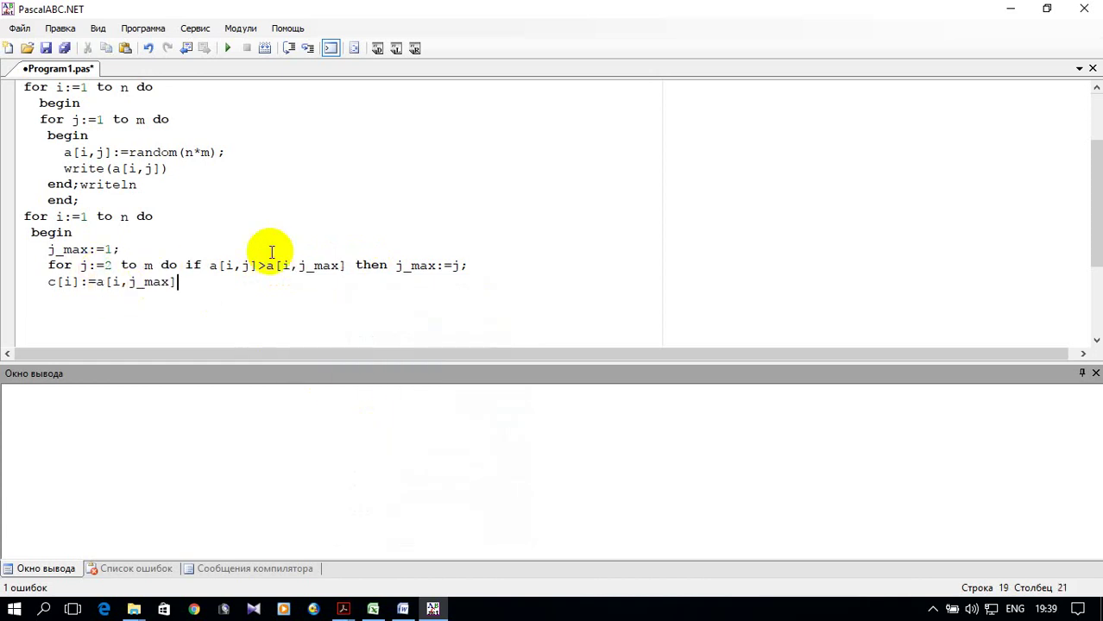
pyautogui.write(';')
# - Close the second loop with an unindented 'end;'
pyautogui.press('Return')
pyautogui.press('BackSpace')
pyautogui.press('BackSpace')
pyautogui.write('end')
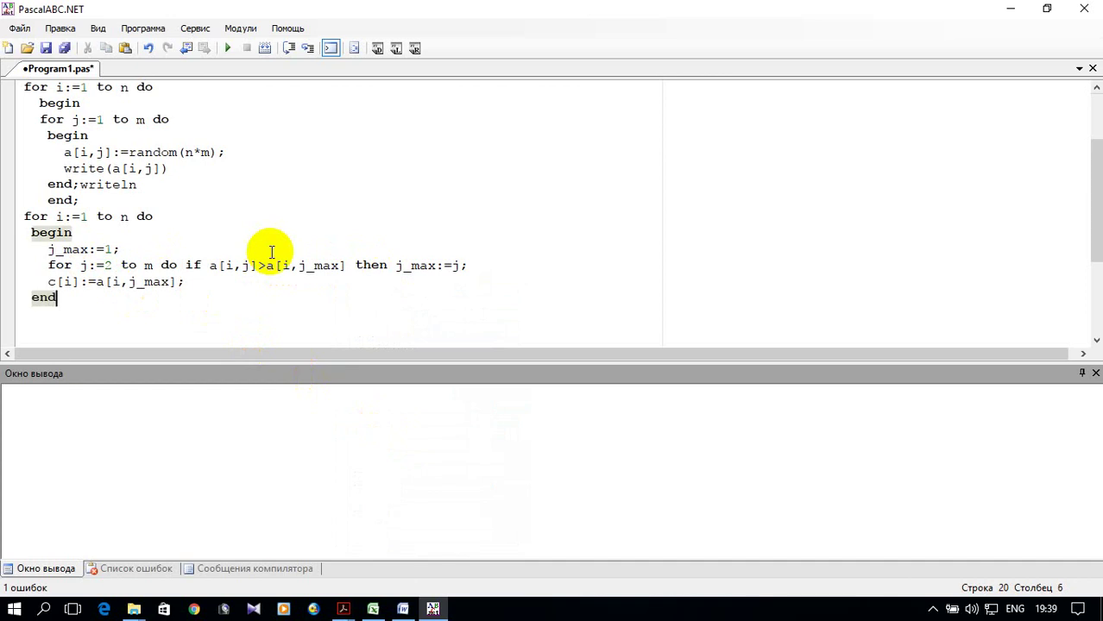
pyautogui.write(';')
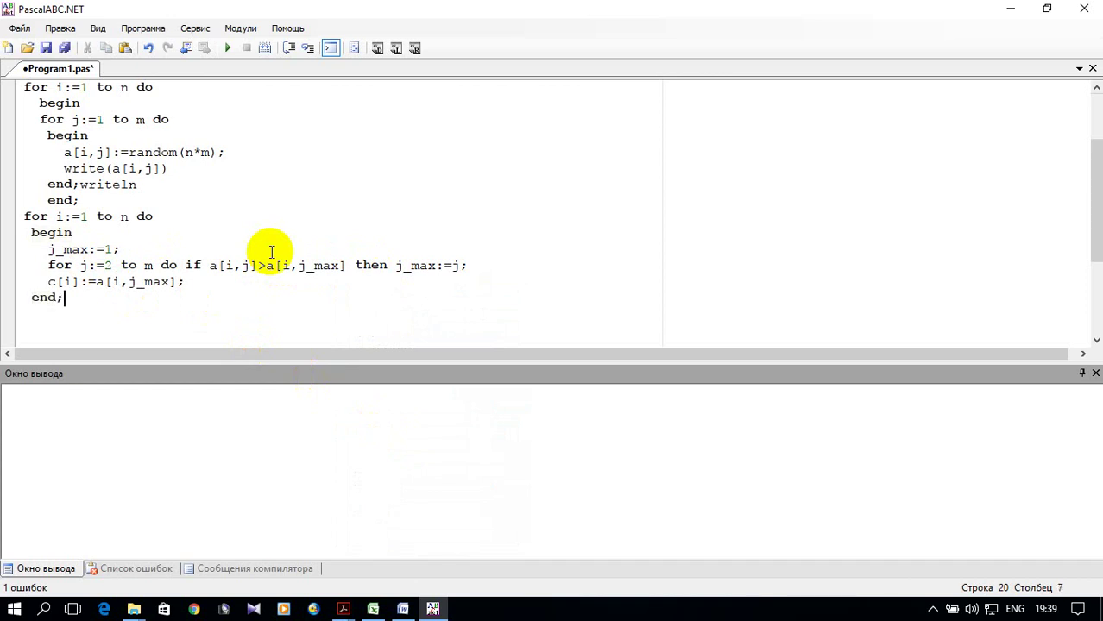
pyautogui.scroll(-1, 501, 276)
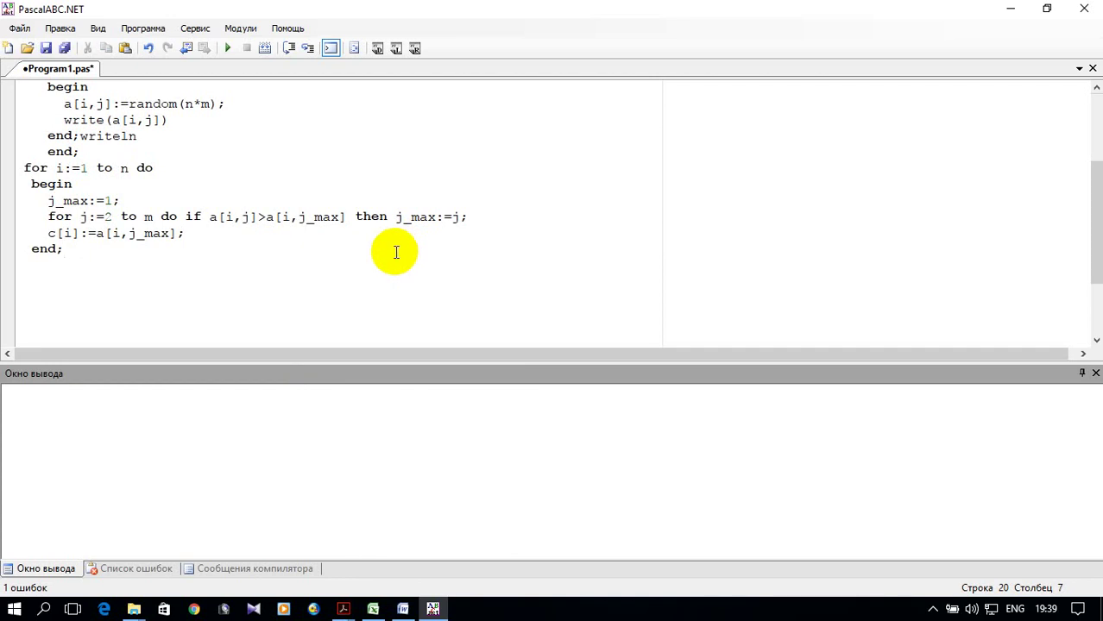
# - Start the third loop with 'for i:=1 to n do'
pyautogui.press('Return')
pyautogui.write('F')
pyautogui.press('BackSpace')
pyautogui.write('fo')
pyautogui.write('r n')
pyautogui.press('BackSpace')
pyautogui.write('i:=1 to ')
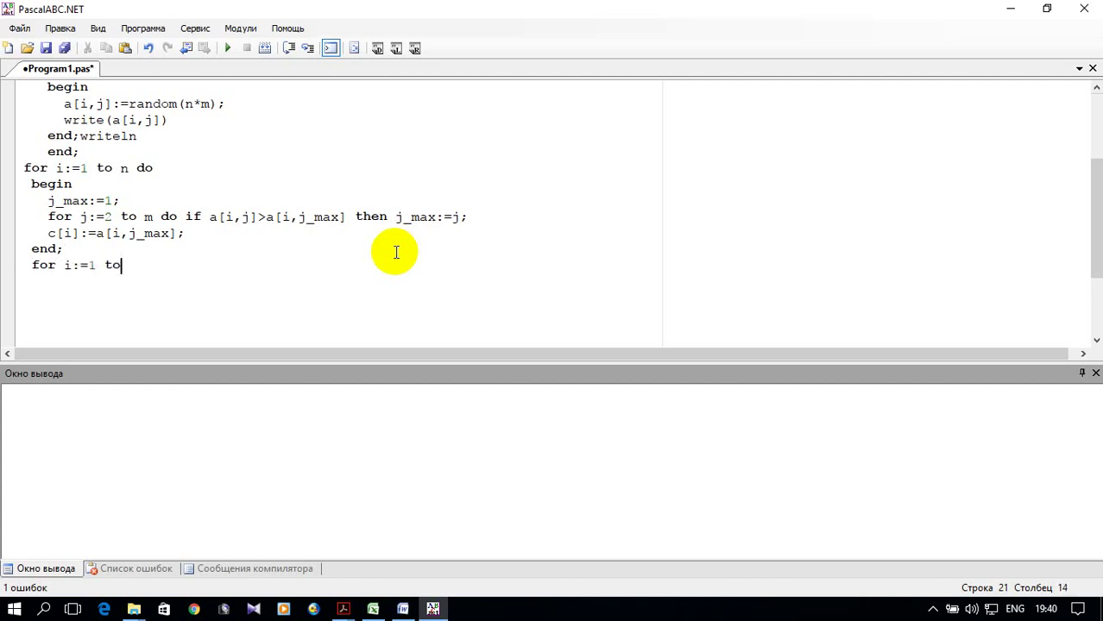
pyautogui.write('n do')
# - Begin the inner header 'for j:=m downto' on an indented line
pyautogui.press('Return')
pyautogui.write('for j')
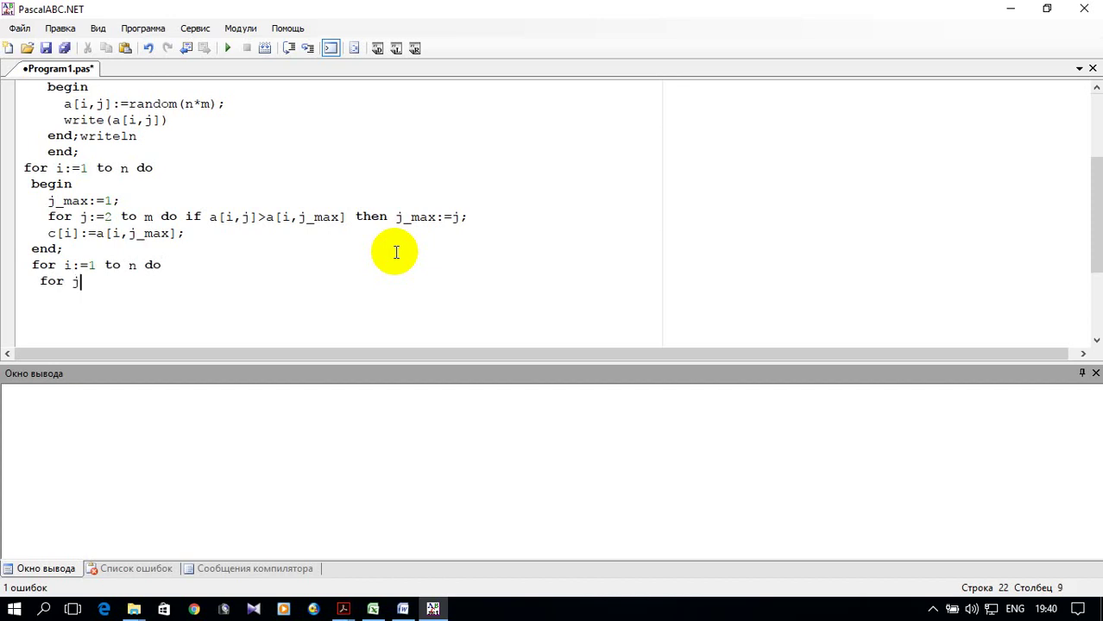
pyautogui.write(':=')
pyautogui.write('m ')
pyautogui.write('dow')
pyautogui.write('nto')
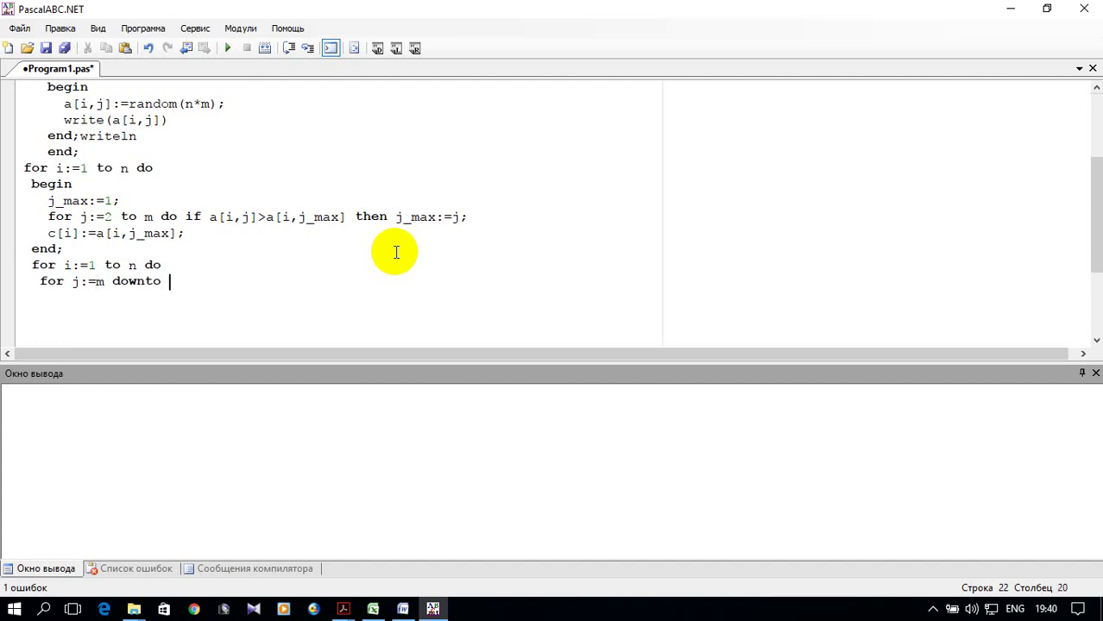
pyautogui.scroll(1, 396, 252)
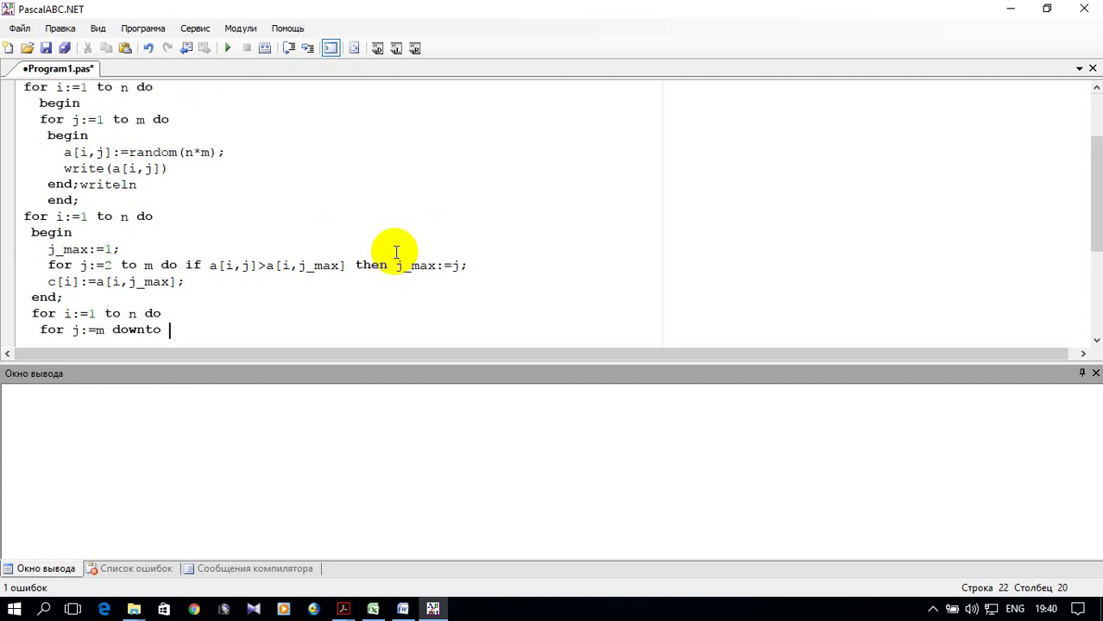
pyautogui.scroll(-1, 396, 252)
pyautogui.scroll(1, 396, 252)
pyautogui.scroll(-1, 396, 252)
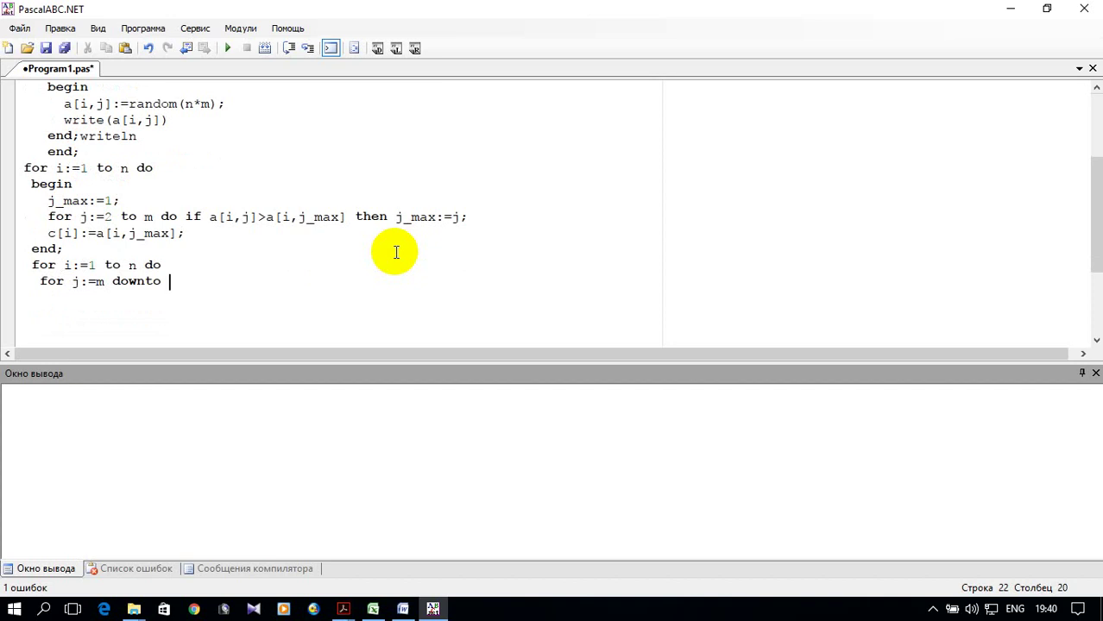
# - Complete the shift loop as 'for j:=m downto (m div 2+1) do a[i,j+1]:=a[i,j];'
pyautogui.write('m ')
pyautogui.write('div')
pyautogui.write(' 2+1')
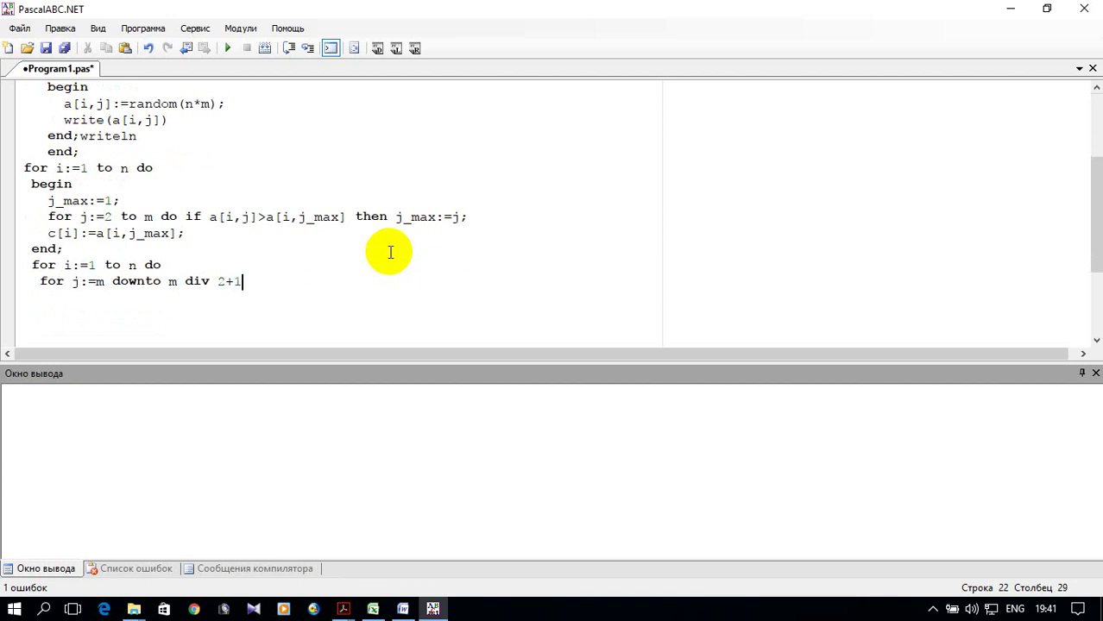
pyautogui.click(171, 282)
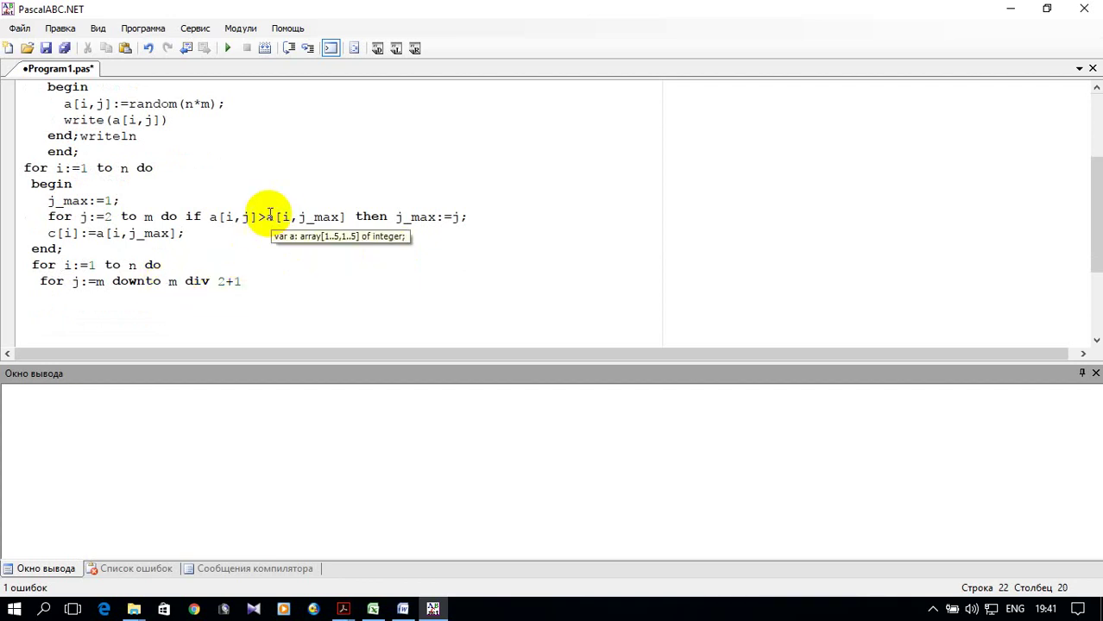
pyautogui.write('(')
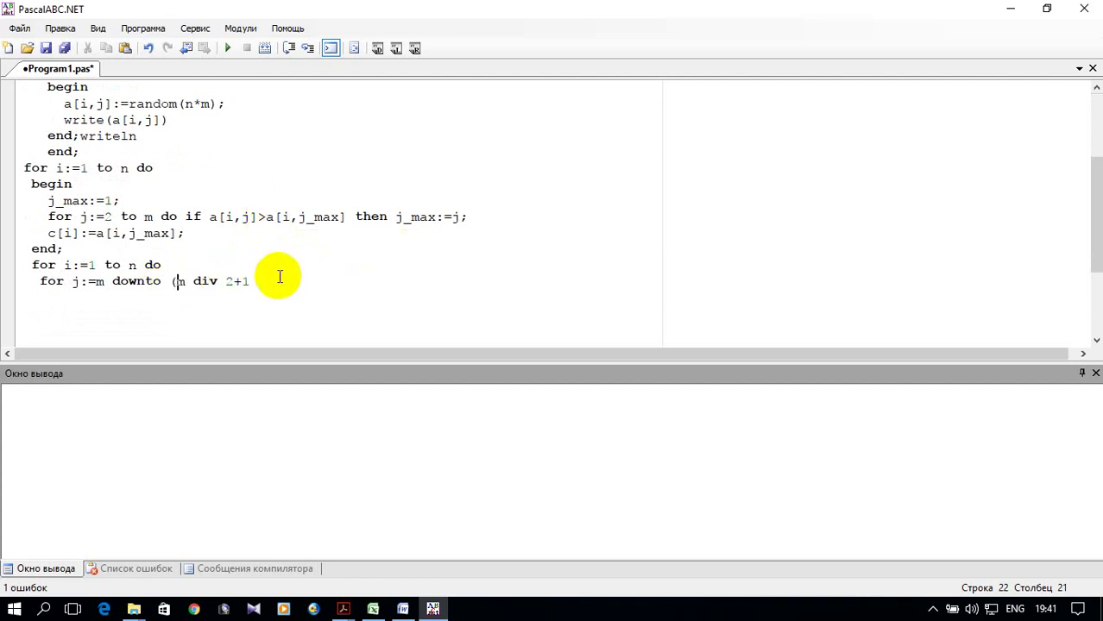
pyautogui.click(256, 281)
pyautogui.write(') ')
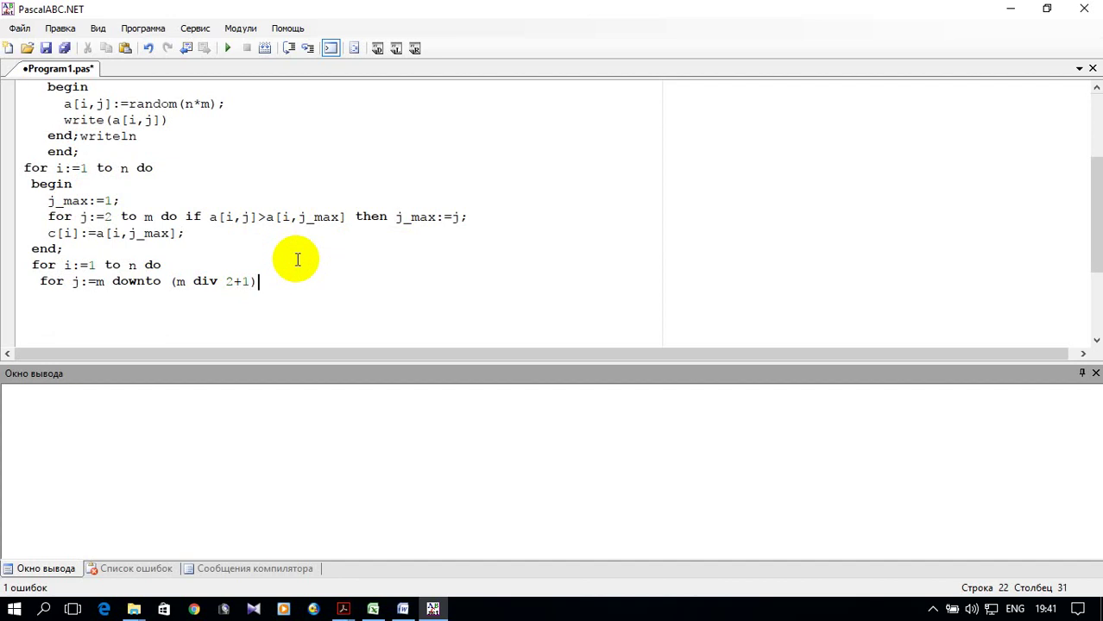
pyautogui.write('do')
pyautogui.write(' a')
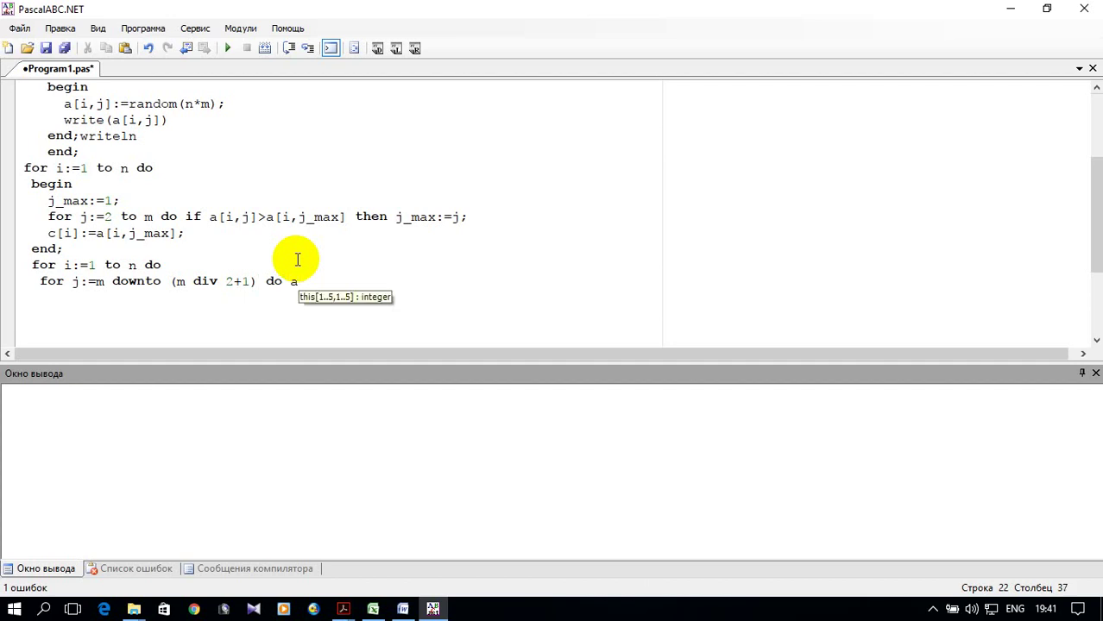
pyautogui.write(' i,j+')
pyautogui.write('1]')
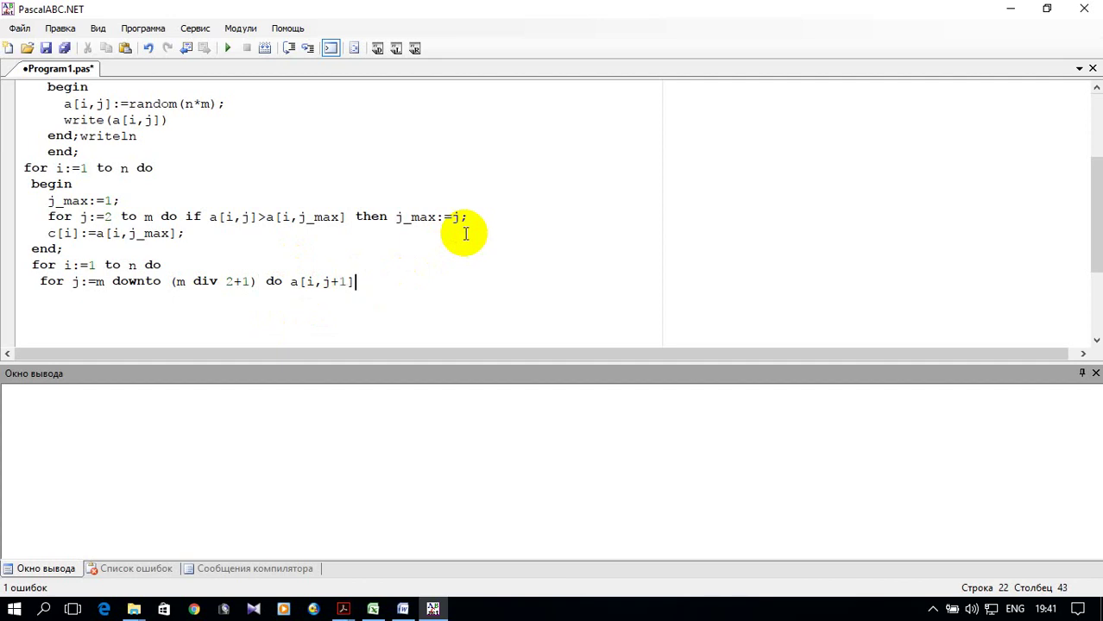
pyautogui.write(':=')
pyautogui.write('a')
pyautogui.write('[')
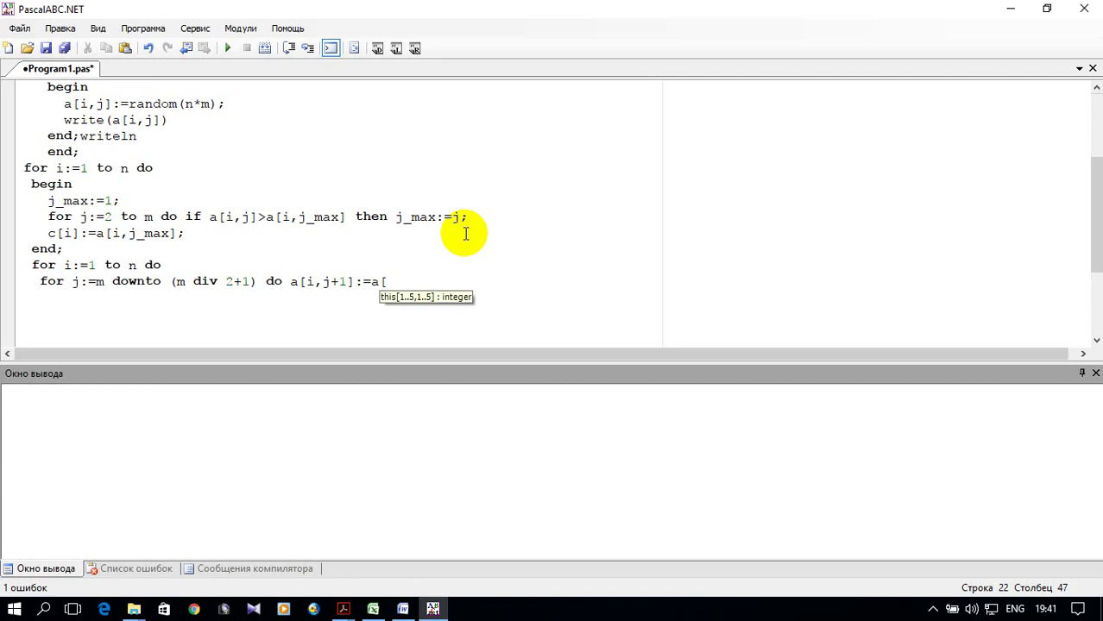
pyautogui.write('i,j')
pyautogui.write(']')
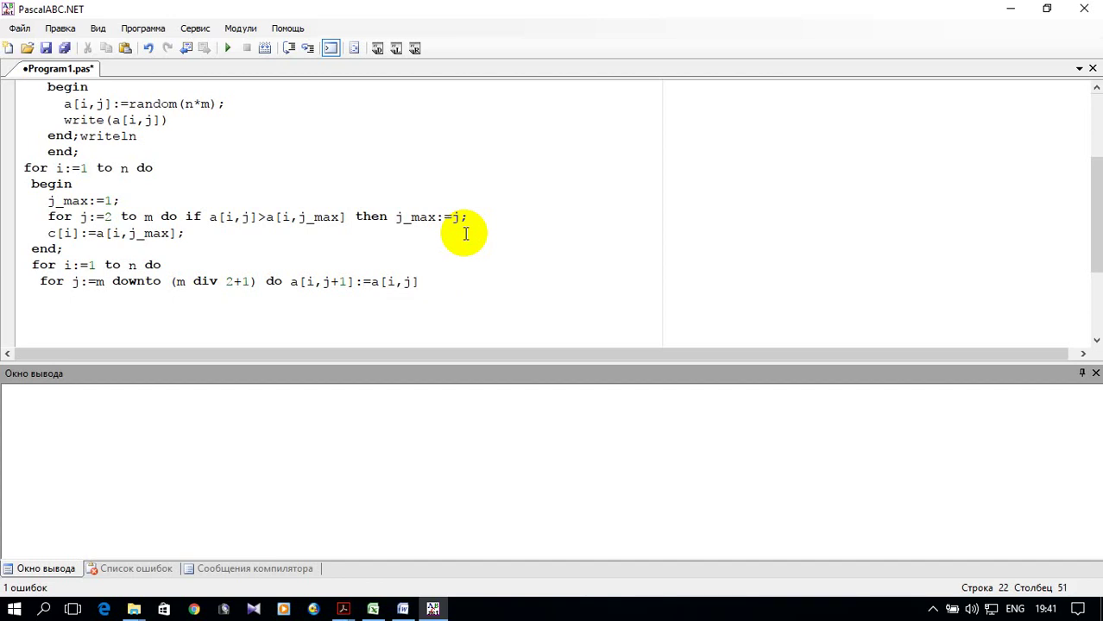
pyautogui.write(';')
# - Add 'for i:=1 to n do a[i,(m div 2+1)]:=c[i];', reusing the copied (m div 2+1) expression
pyautogui.press('Return')
pyautogui.write('for')
pyautogui.write(' i')
pyautogui.write(':=')
pyautogui.write('1 to')
pyautogui.write(' n')
pyautogui.write(' do')
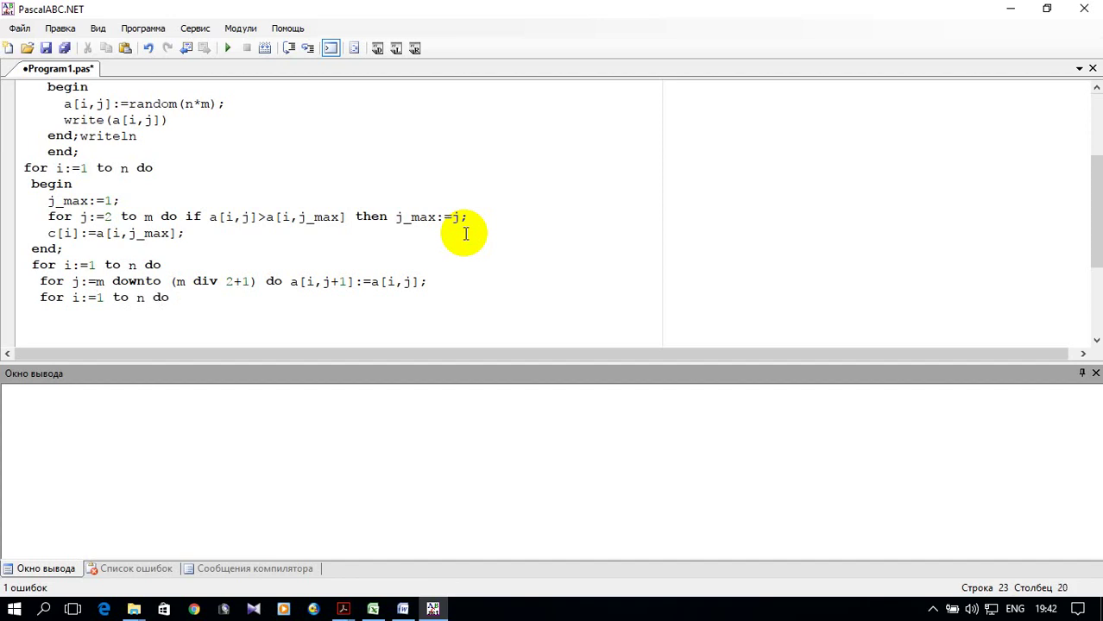
pyautogui.write(' a[')
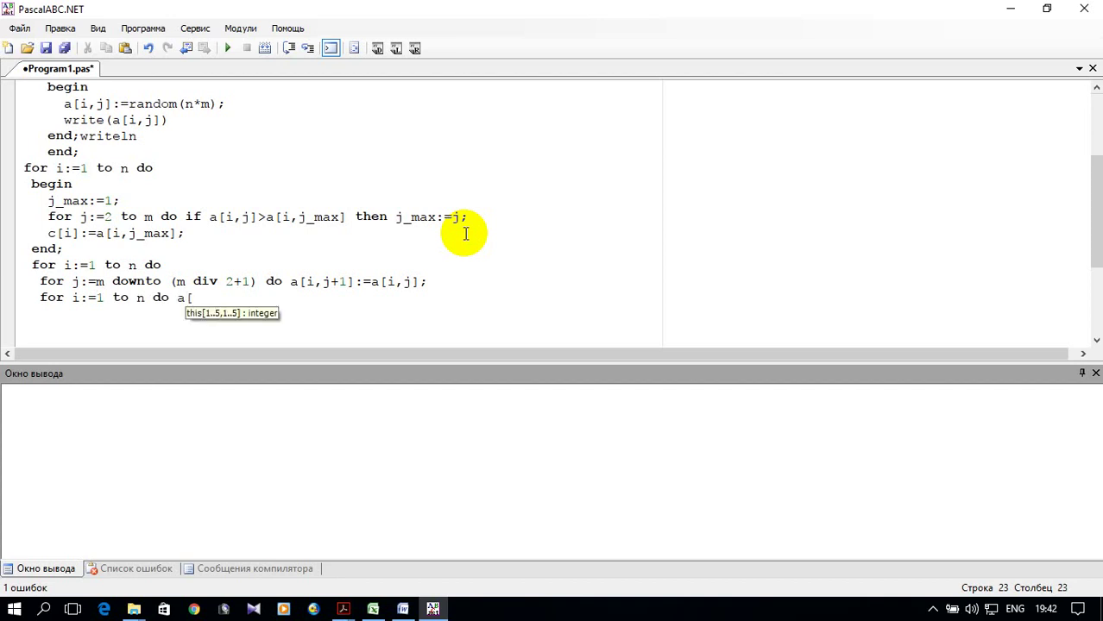
pyautogui.write('i,')
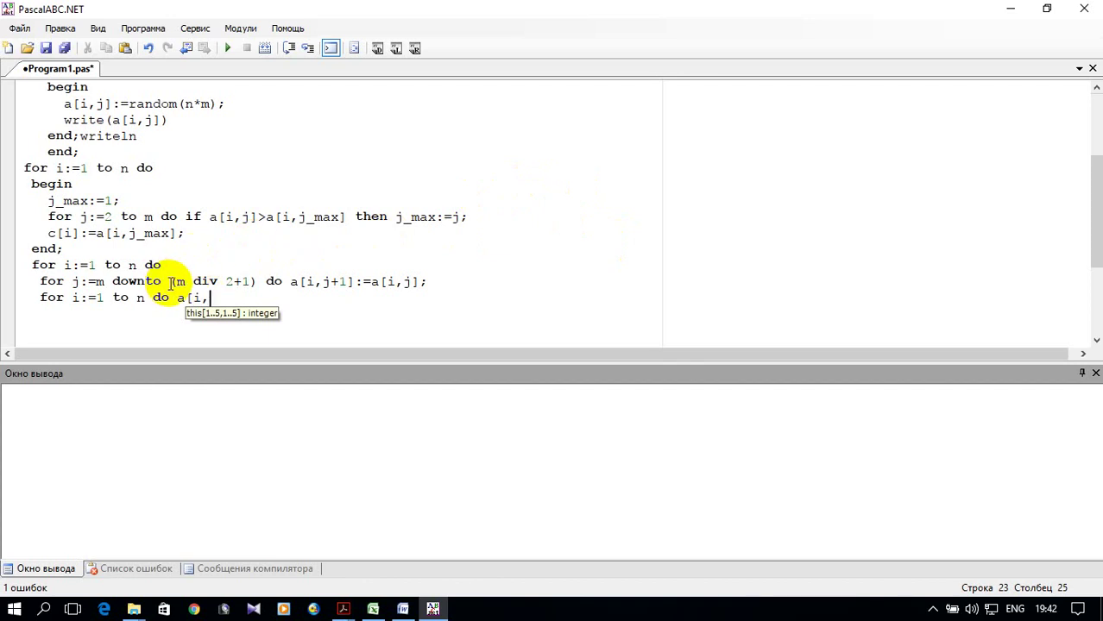
pyautogui.moveTo(171, 281); pyautogui.dragTo(251, 281)
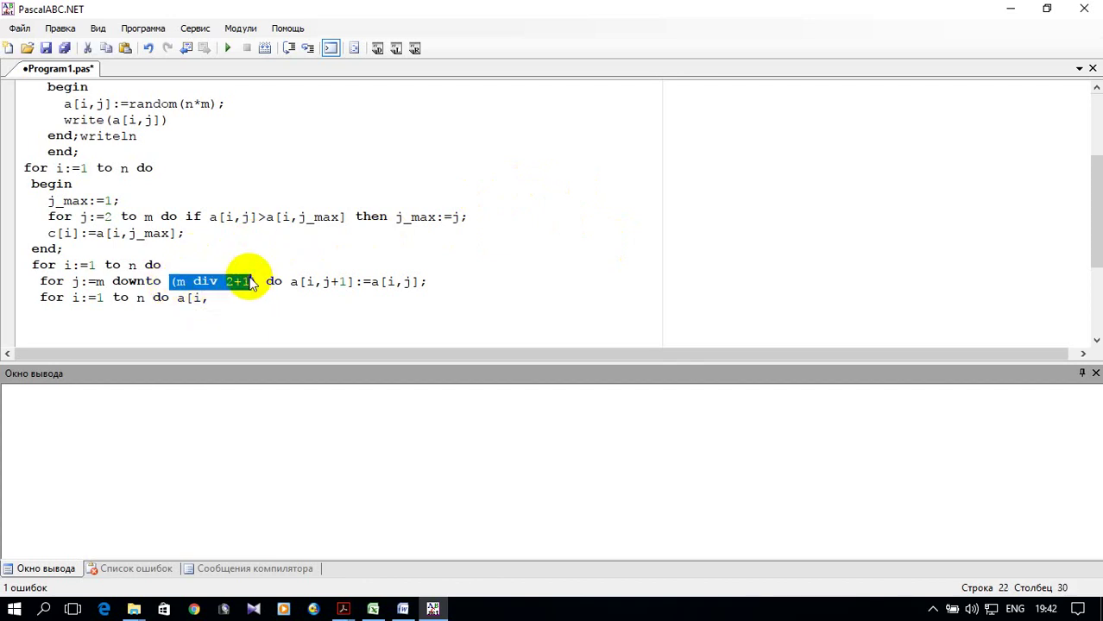
pyautogui.hotkey('shift', 'Right')
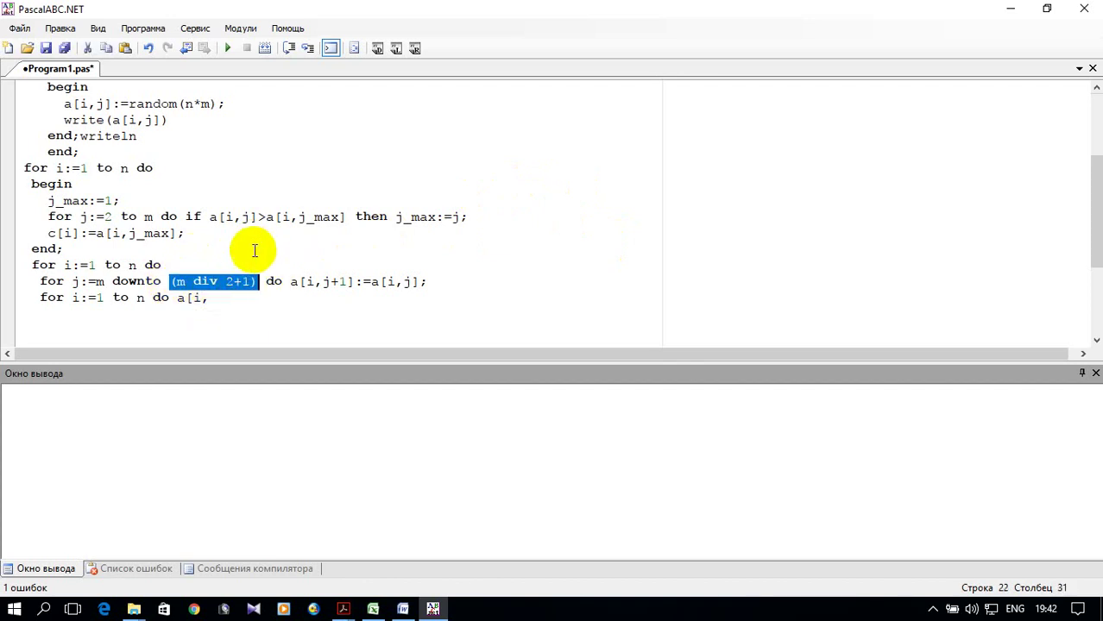
pyautogui.rightClick(218, 283)
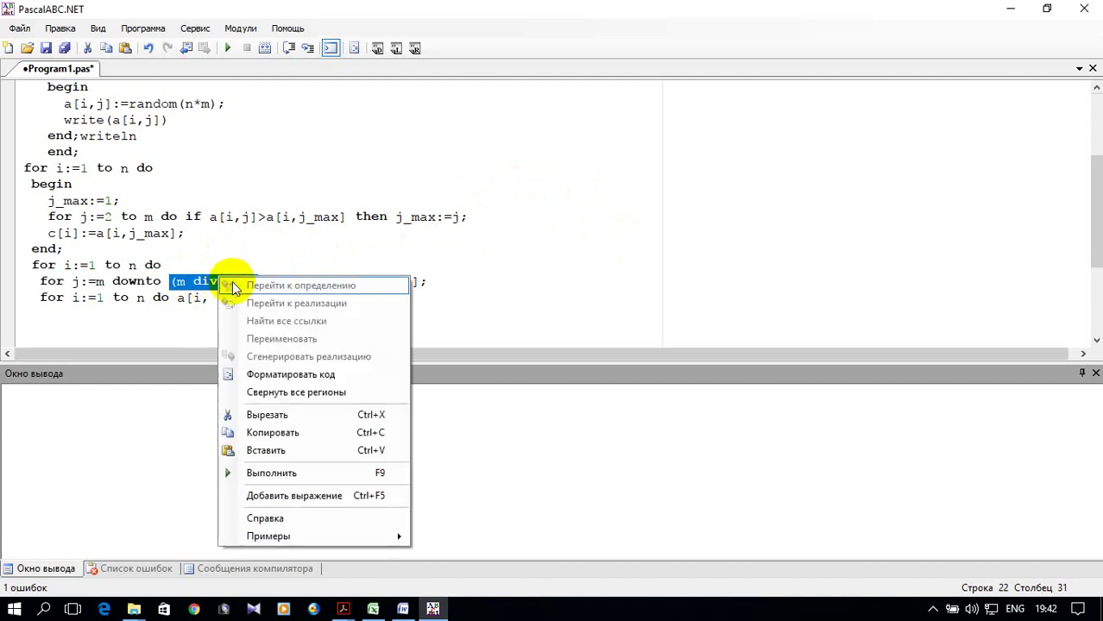
pyautogui.click(274, 434)
pyautogui.click(222, 305)
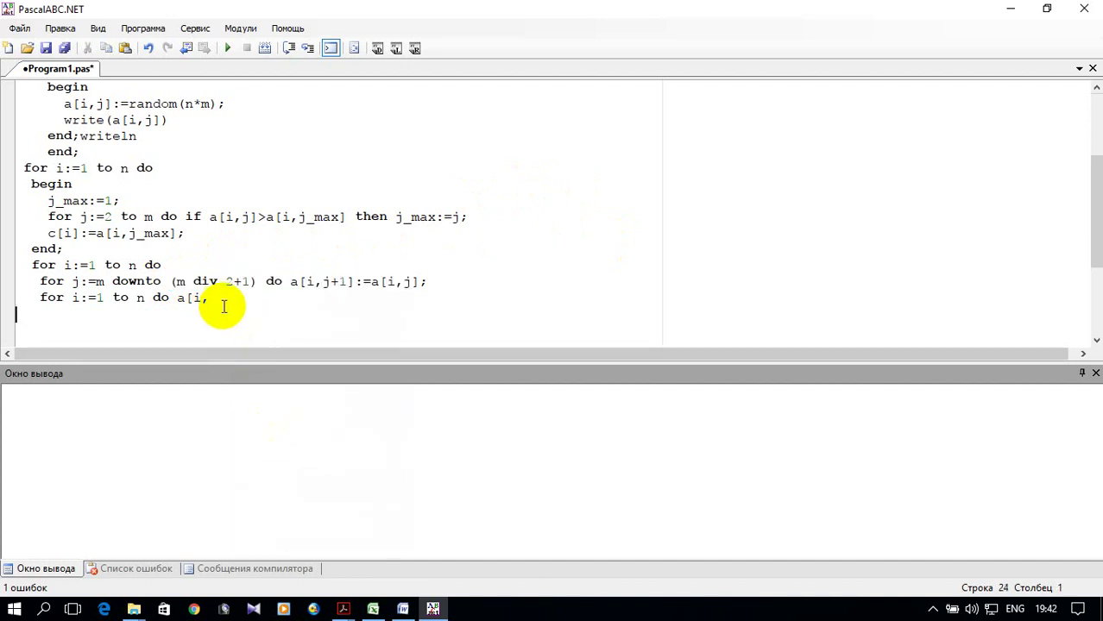
pyautogui.hotkey('ctrl', 'v')
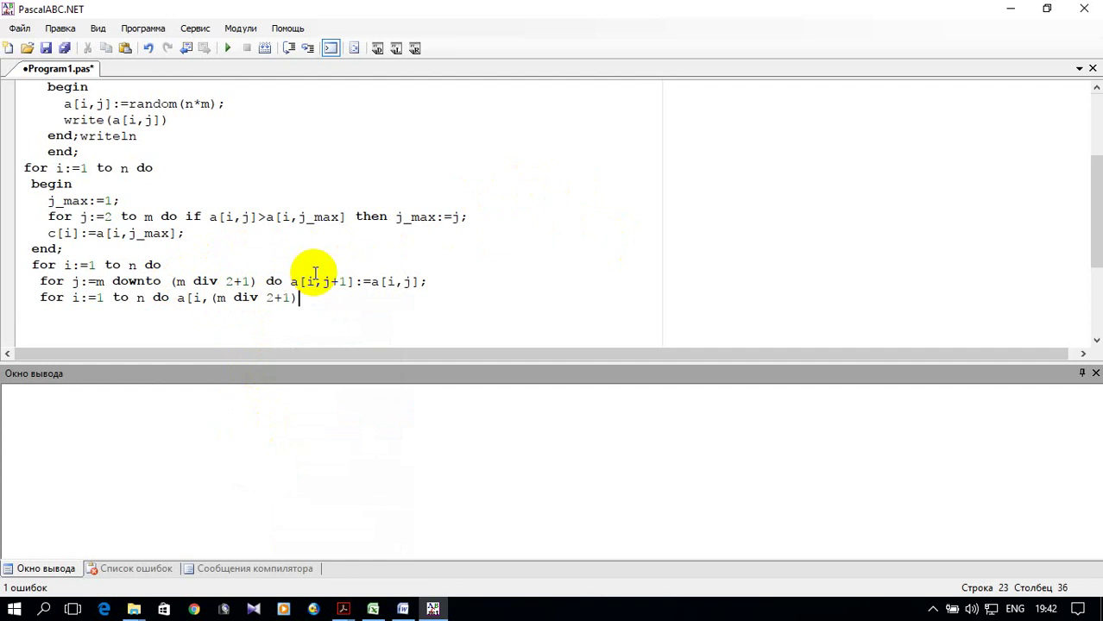
pyautogui.write(']')
pyautogui.write(':=')
pyautogui.write('c')
pyautogui.write('[i')
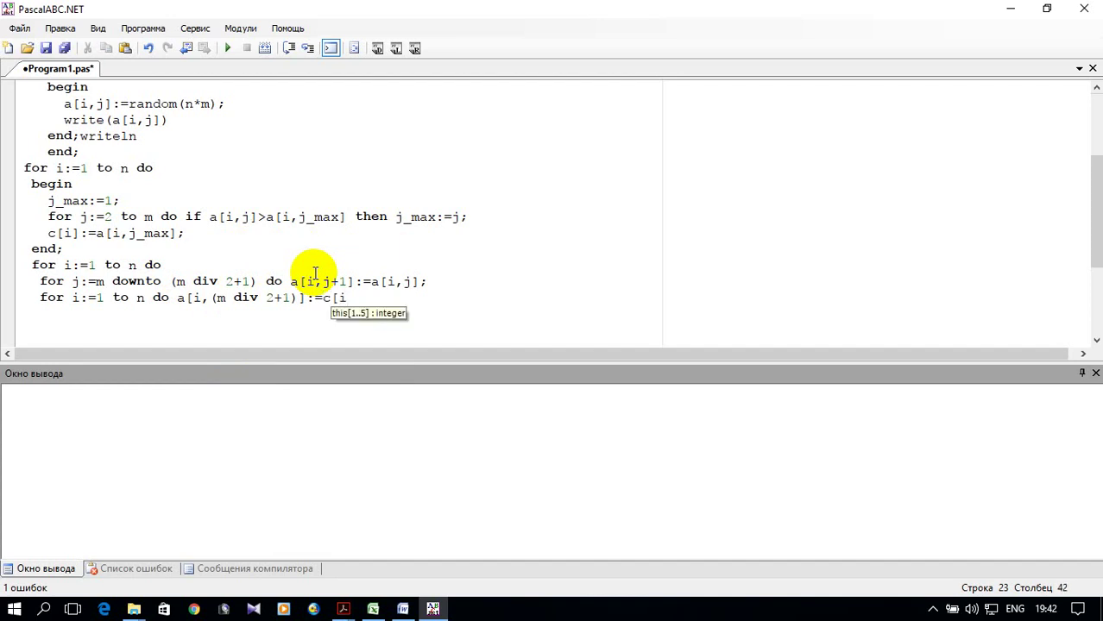
pyautogui.write('];')
pyautogui.scroll(-1, 266, 217)
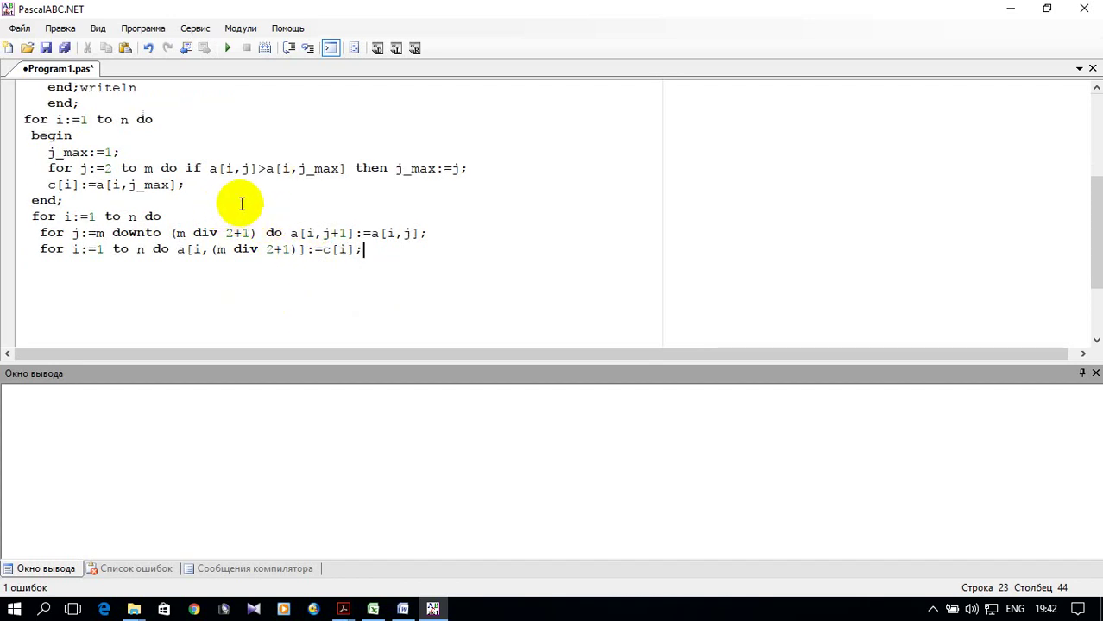
pyautogui.click(197, 183)
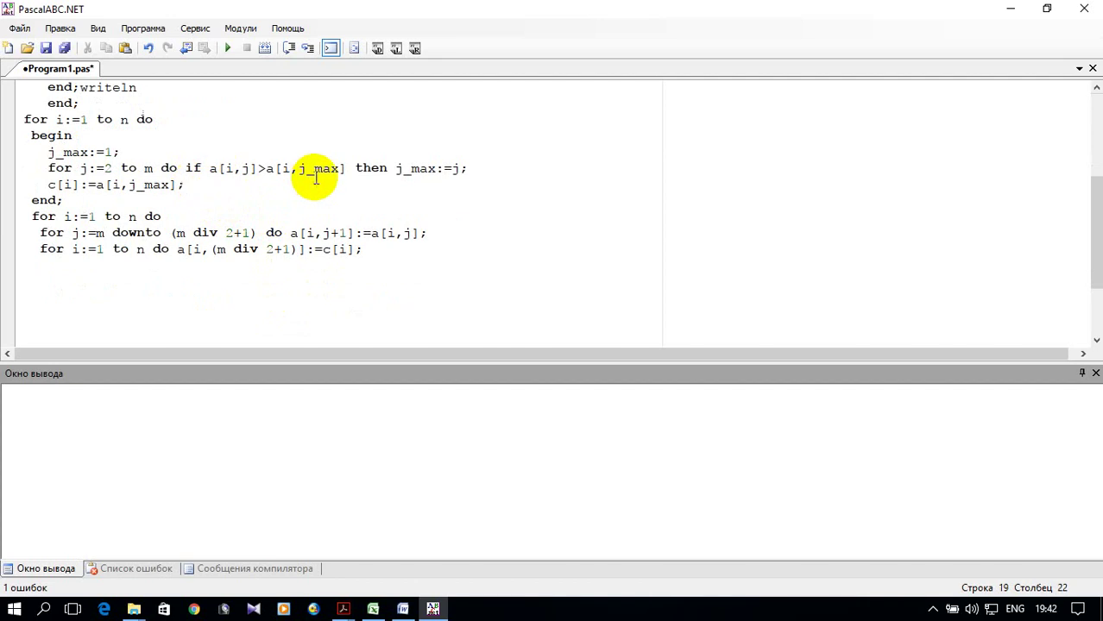
# - Insert 'Writeln(c[i]);' right after 'c[i]:=a[i,j_max];' in the max-search loop
pyautogui.press('Return')
pyautogui.write('Writeln')
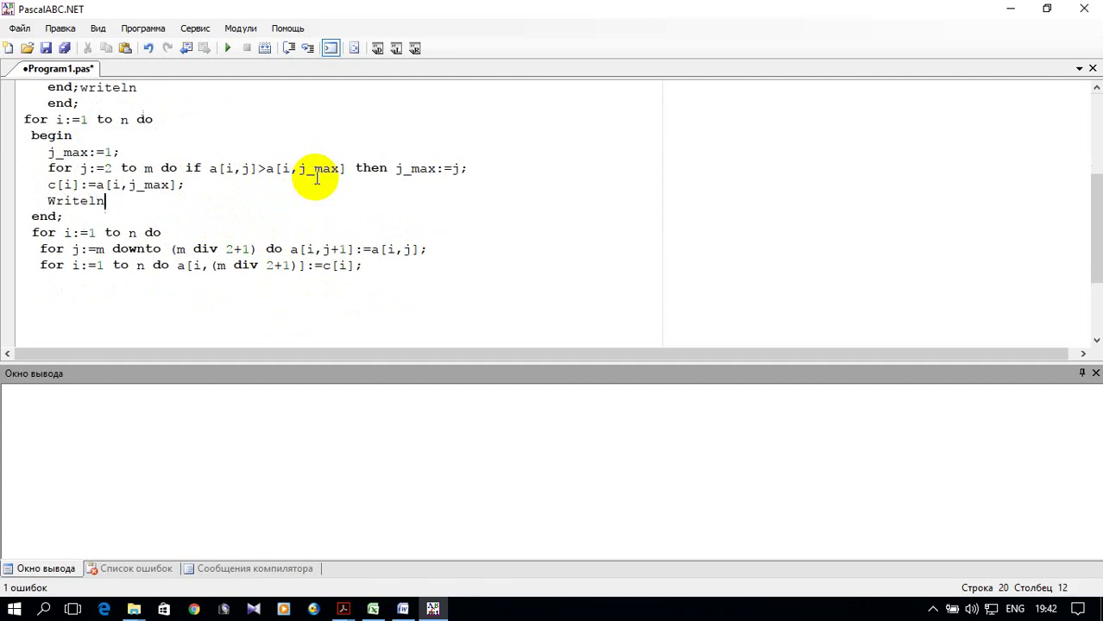
pyautogui.write('(c')
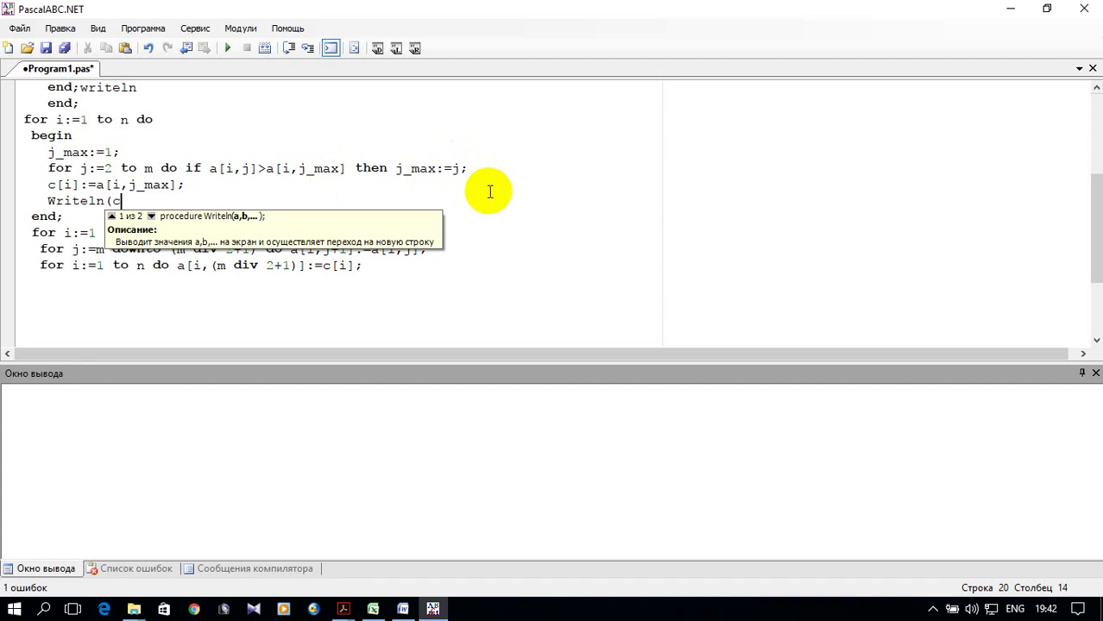
pyautogui.write('[')
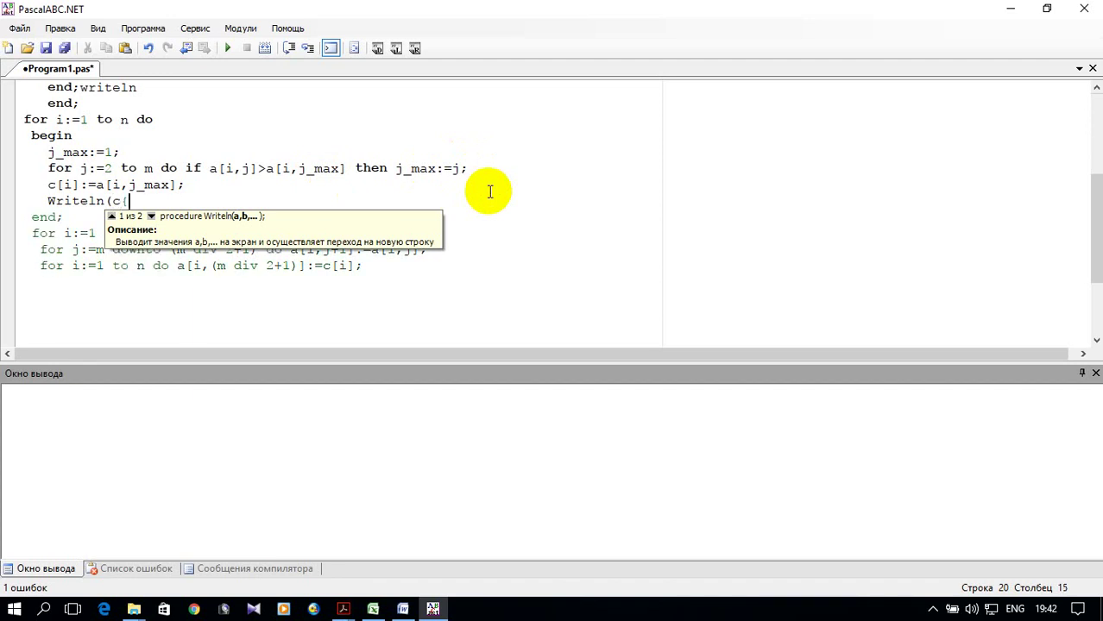
pyautogui.write('i')
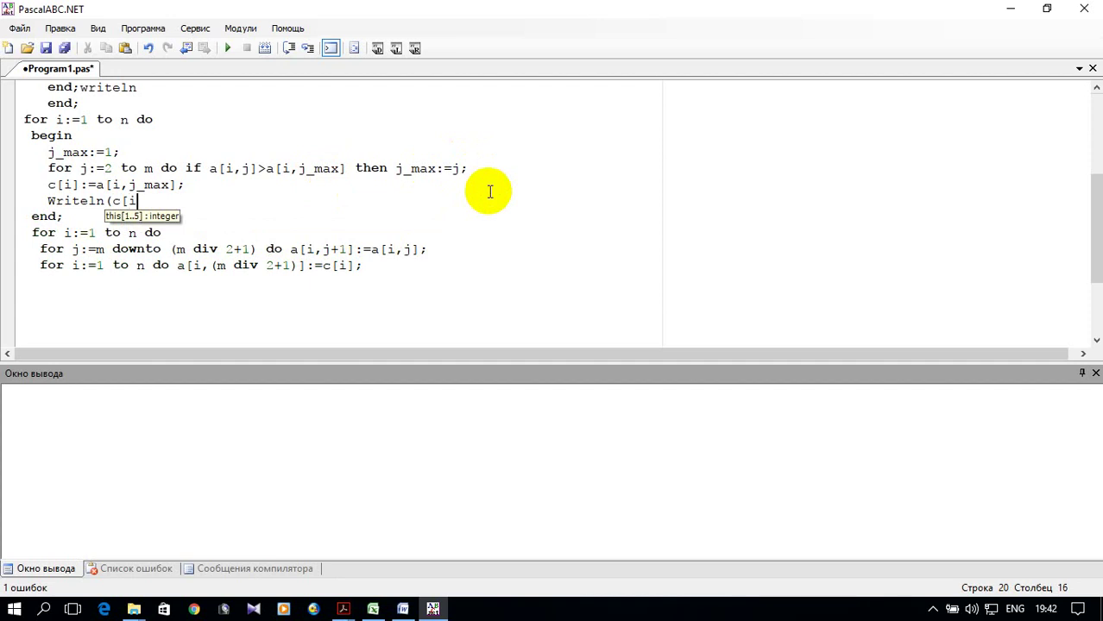
pyautogui.write('])')
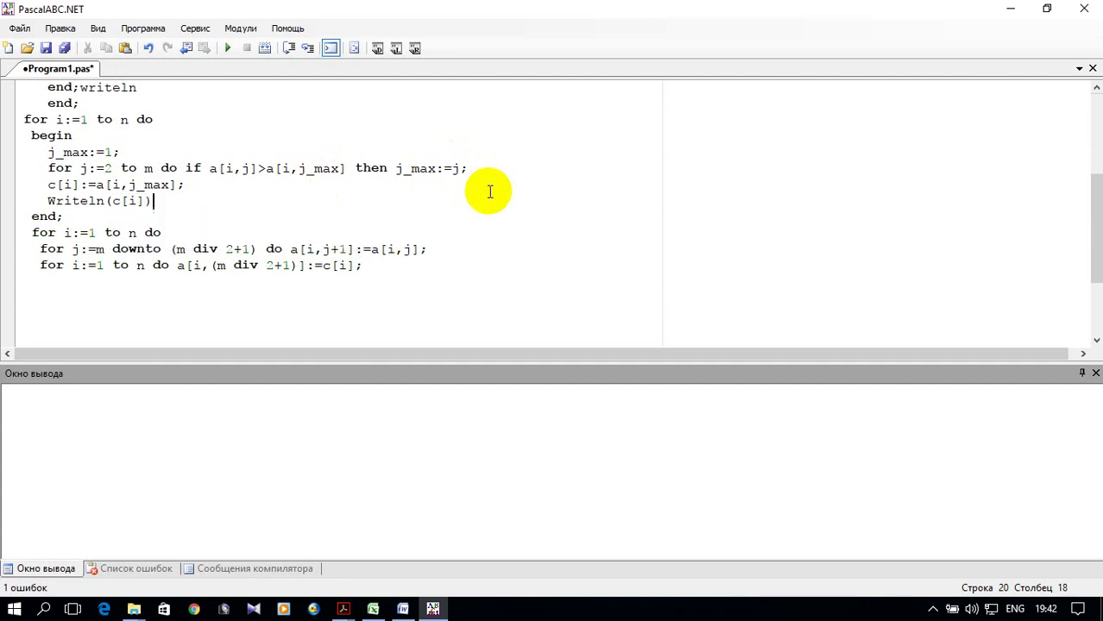
pyautogui.write(';')
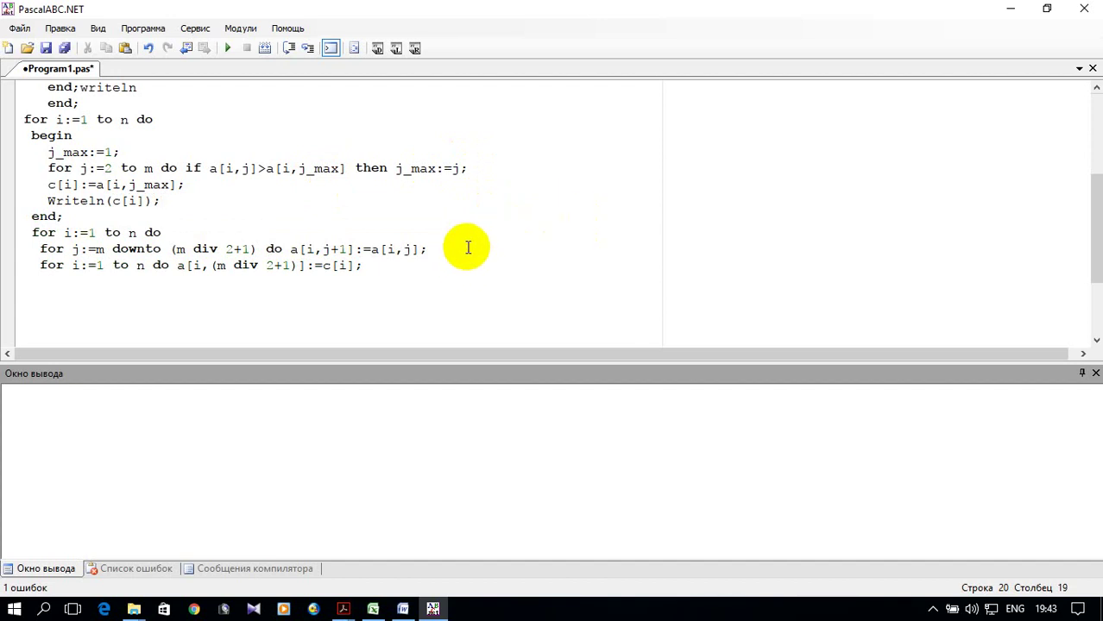
pyautogui.scroll(-1, 468, 247)
pyautogui.click(389, 221)
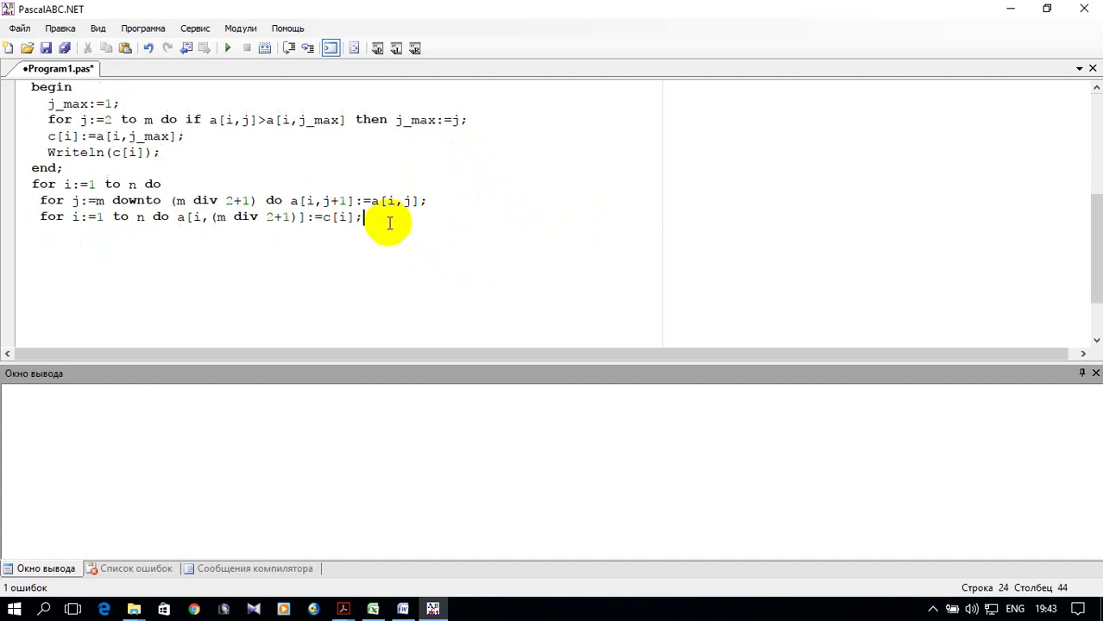
# - Below the insertion loop, add the output loop lines 'for i to n do' and 'begin'
pyautogui.press('Return')
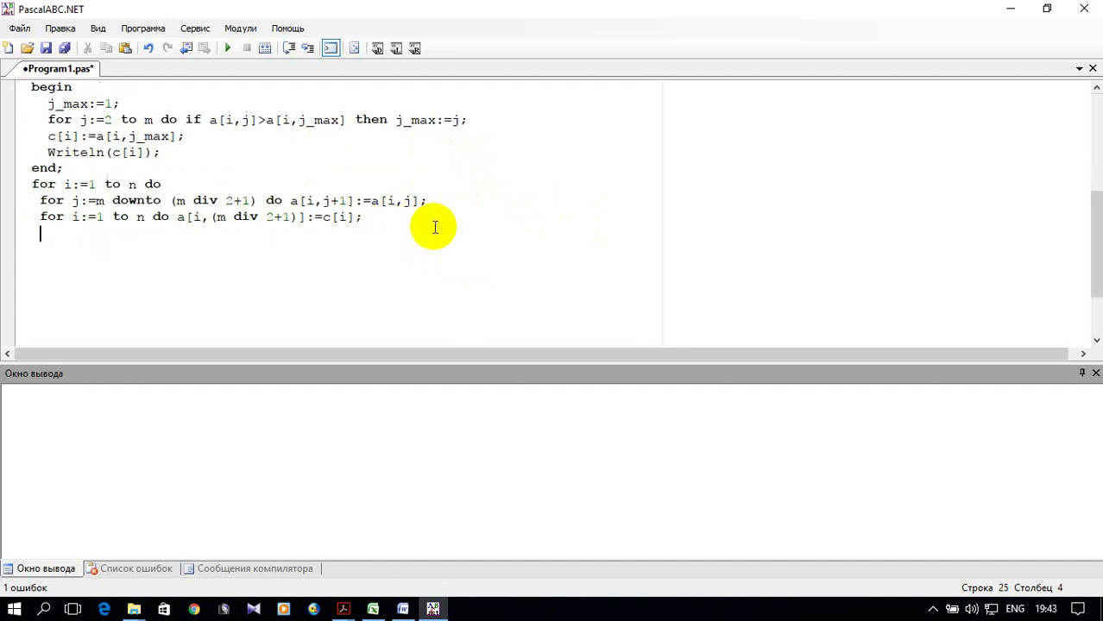
pyautogui.write('for i')
pyautogui.write(' to ')
pyautogui.write('n do')
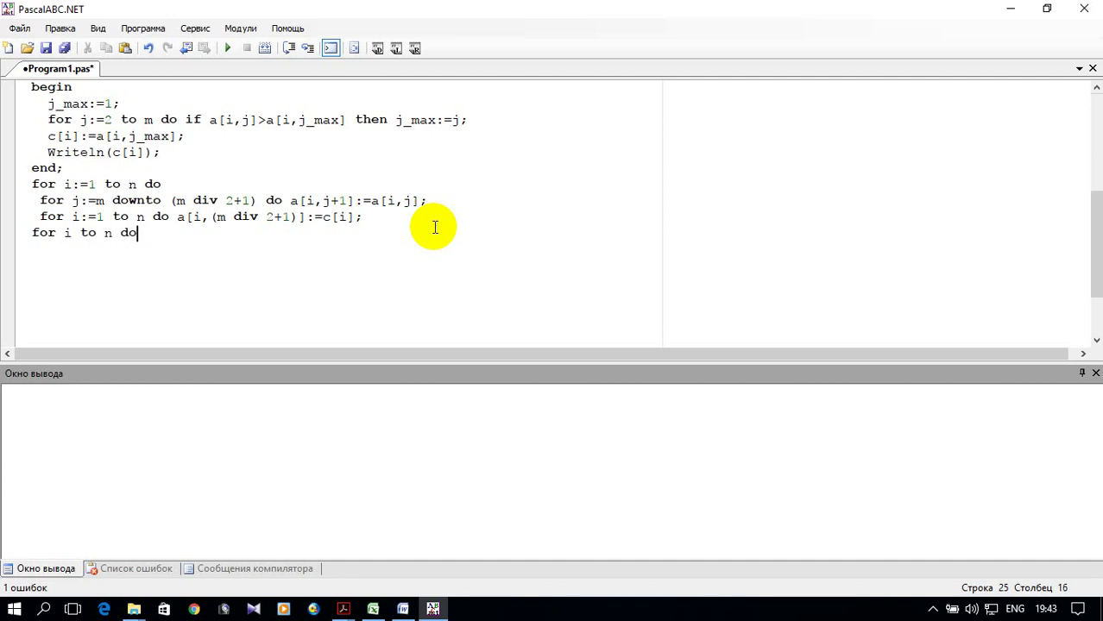
pyautogui.press('Return')
pyautogui.write('begin')
pyautogui.press('Return')
# - Add 'for j:=1 to m+1 do', correct the outer header to 'for i:=1', and select the earlier write(a[i,j]) lines
pyautogui.write('for j')
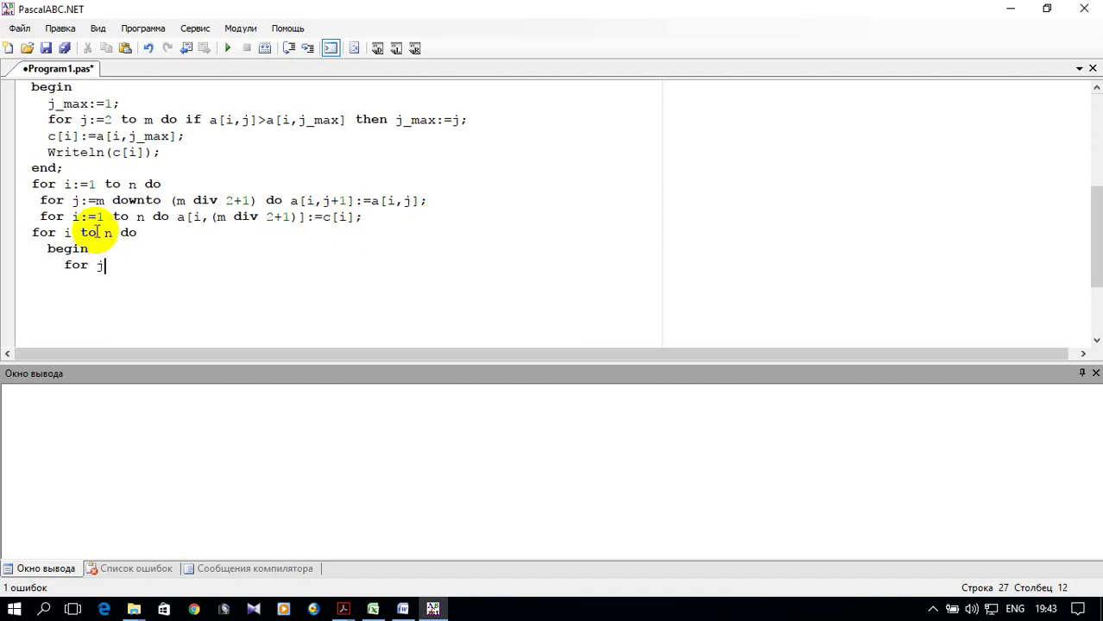
pyautogui.click(73, 233)
pyautogui.write(':=1')
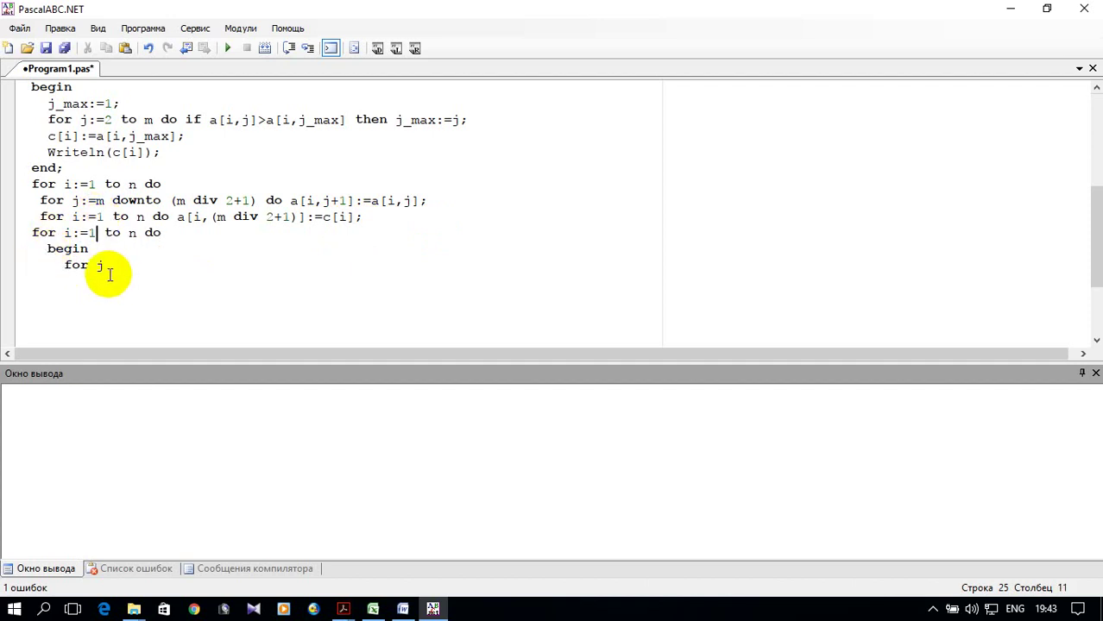
pyautogui.click(105, 266)
pyautogui.write('=1 to m+1 d')
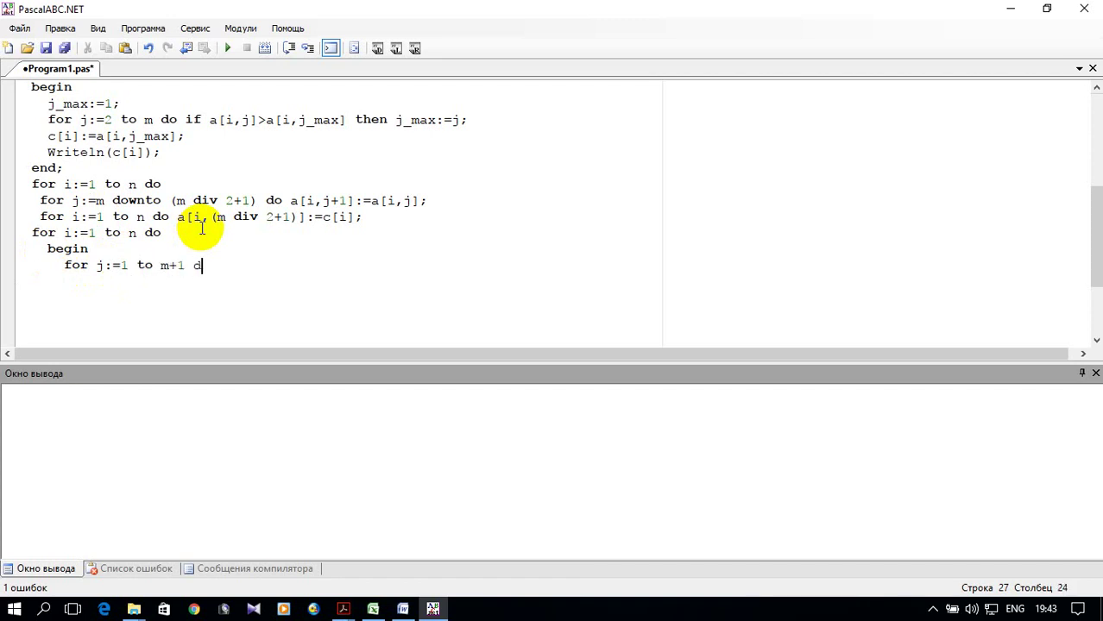
pyautogui.write('o')
pyautogui.press('Return')
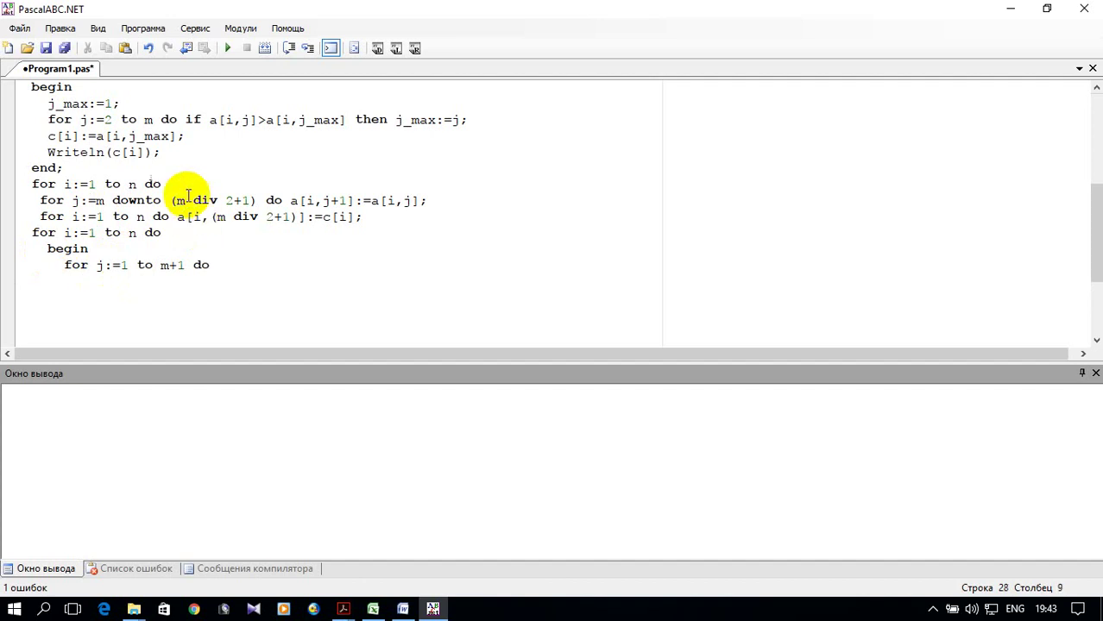
pyautogui.scroll(2, 113, 158)
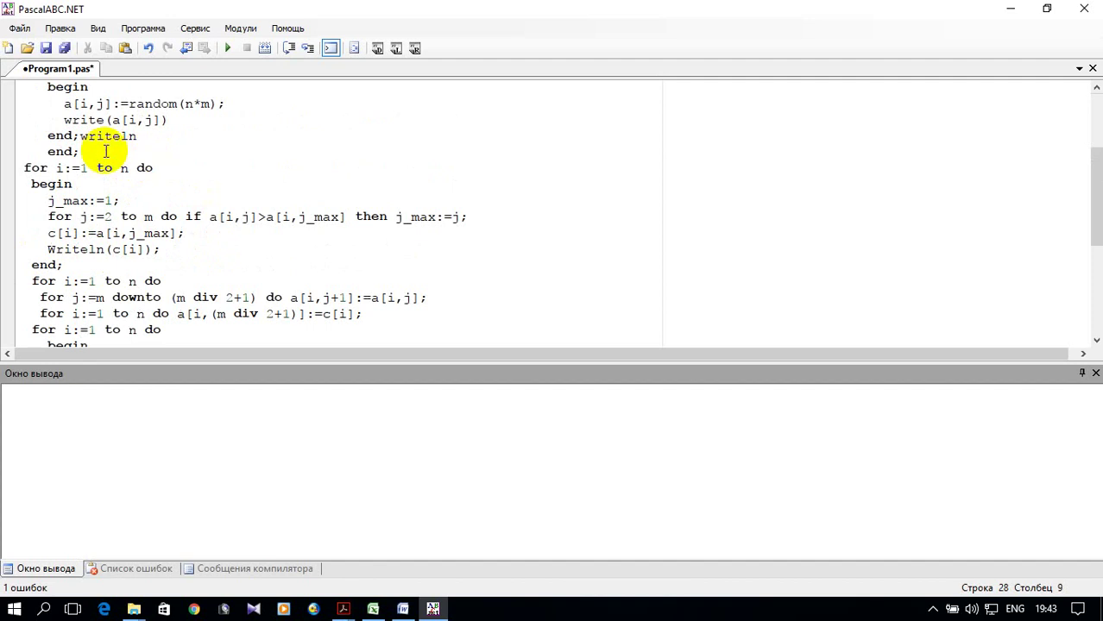
pyautogui.moveTo(65, 120); pyautogui.dragTo(80, 152)
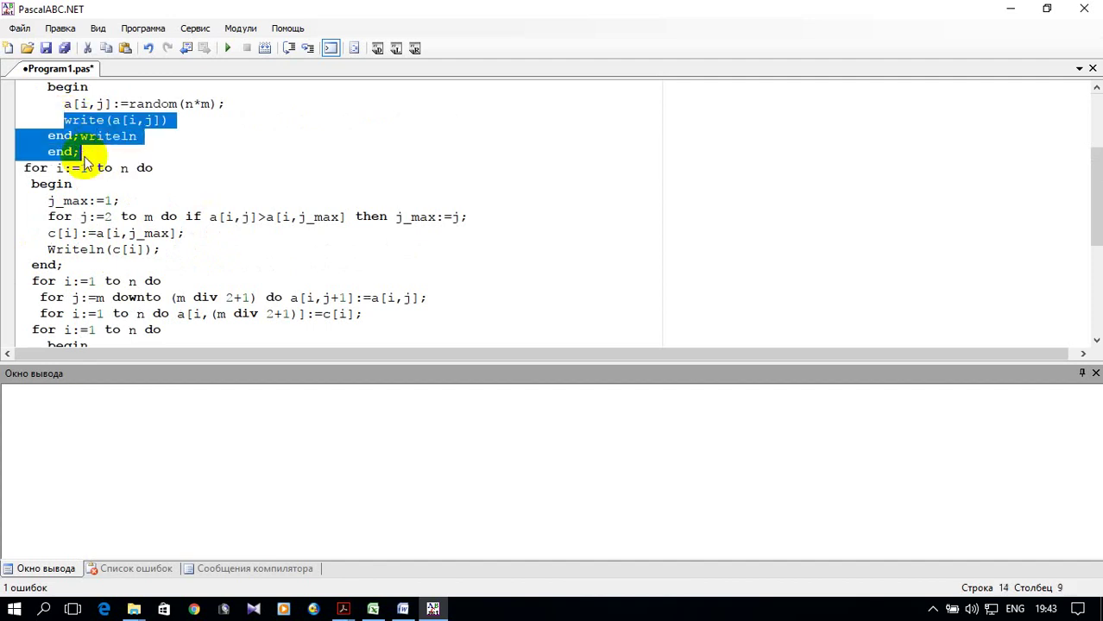
# - Copy the write(a[i,j]) and end lines into the new loop, joined onto the for j line
pyautogui.rightClick(79, 144)
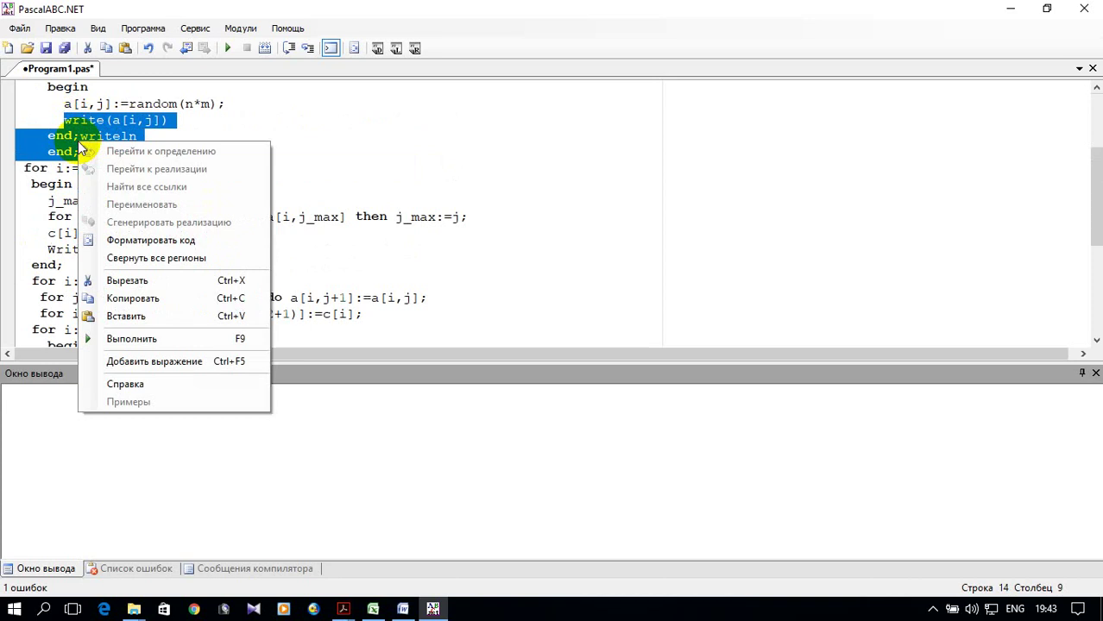
pyautogui.click(173, 299)
pyautogui.scroll(-2, 164, 236)
pyautogui.scroll(-2, 164, 237)
pyautogui.click(217, 167)
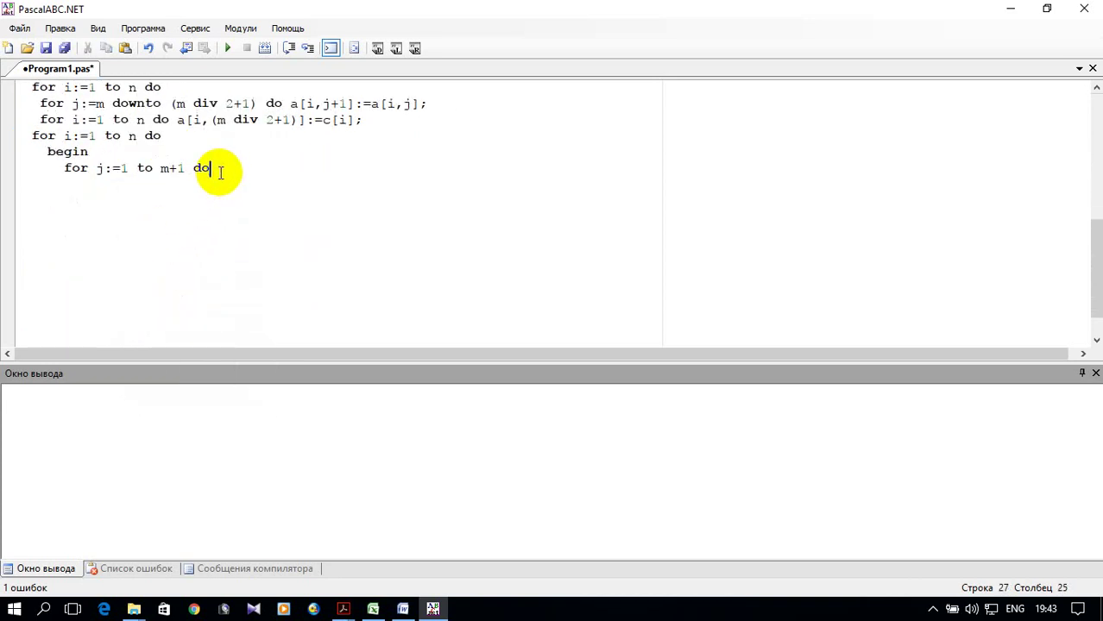
pyautogui.press('Return')
pyautogui.hotkey('ctrl', 'v')
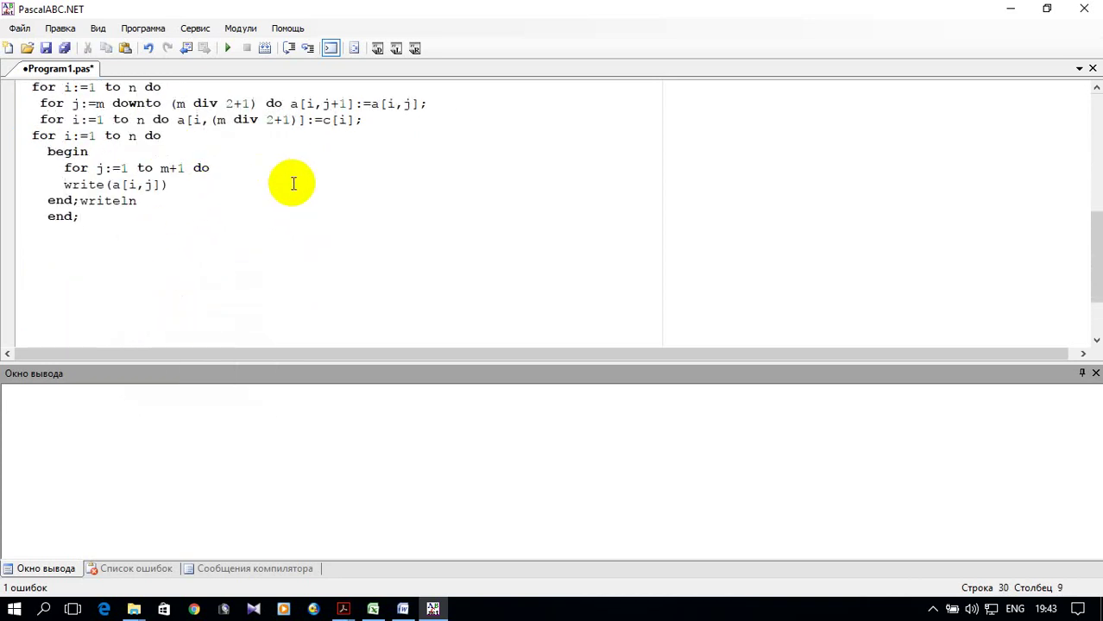
pyautogui.click(217, 167)
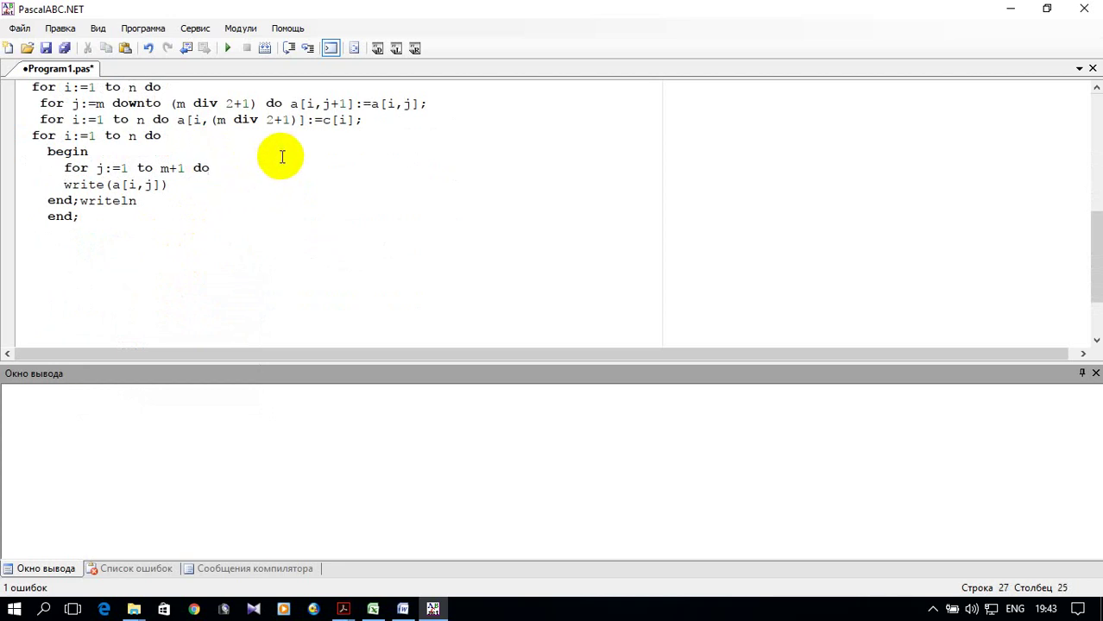
pyautogui.press('Delete')
pyautogui.press('Delete')
pyautogui.press('Delete')
pyautogui.press('Delete')
pyautogui.press('Delete')
pyautogui.press('Delete')
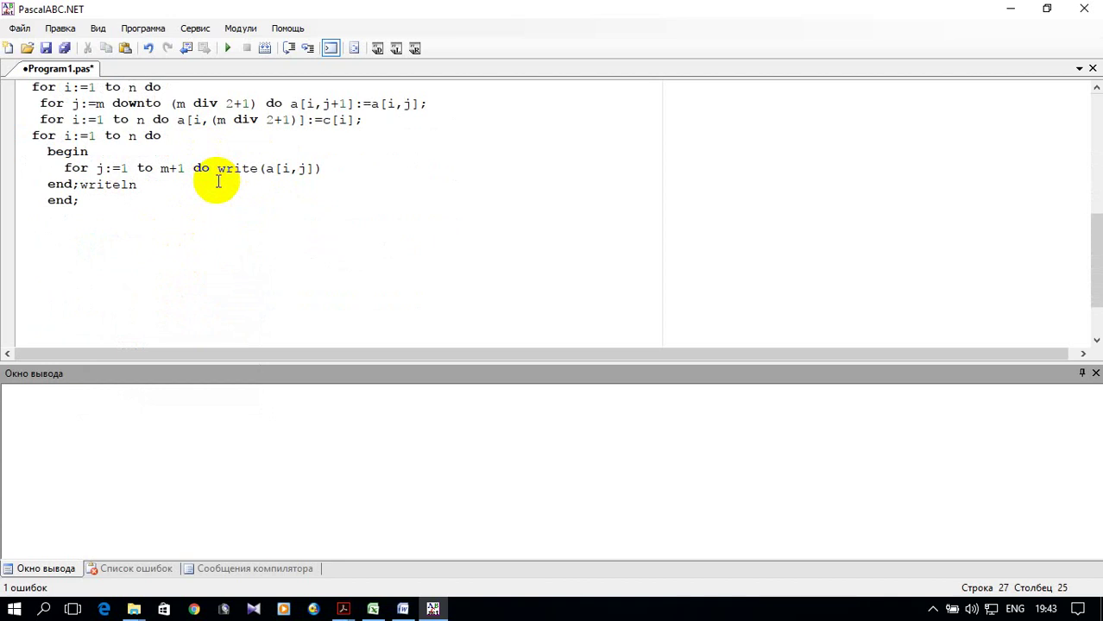
# - Close the program with 'end.' on the last line of the file
pyautogui.scroll(3, 219, 182)
pyautogui.scroll(-2, 218, 180)
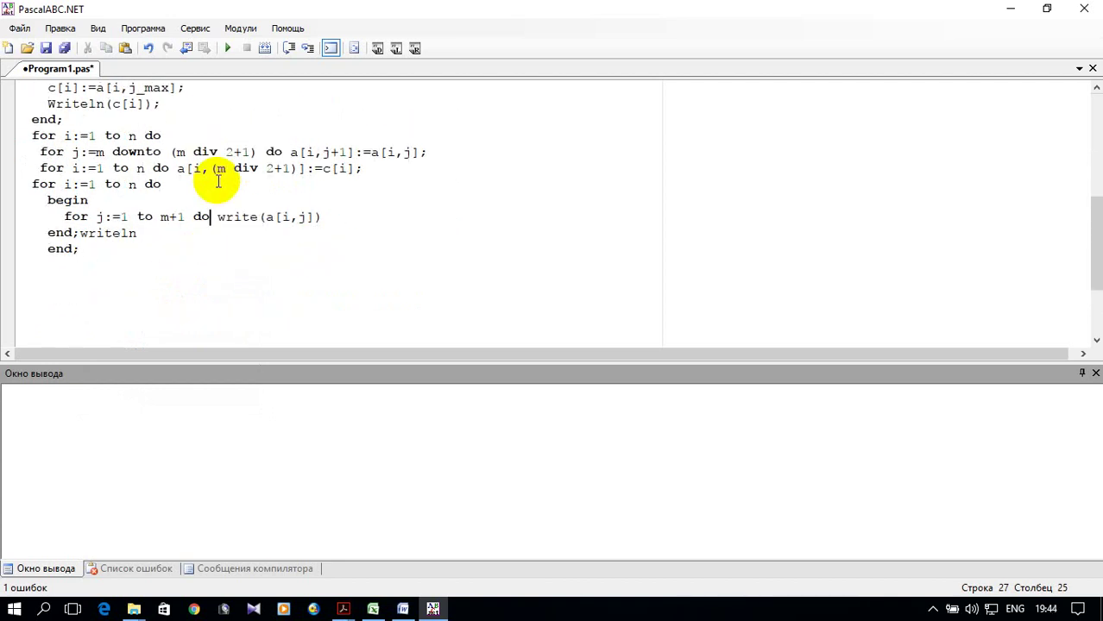
pyautogui.click(107, 250)
pyautogui.scroll(3, 112, 246)
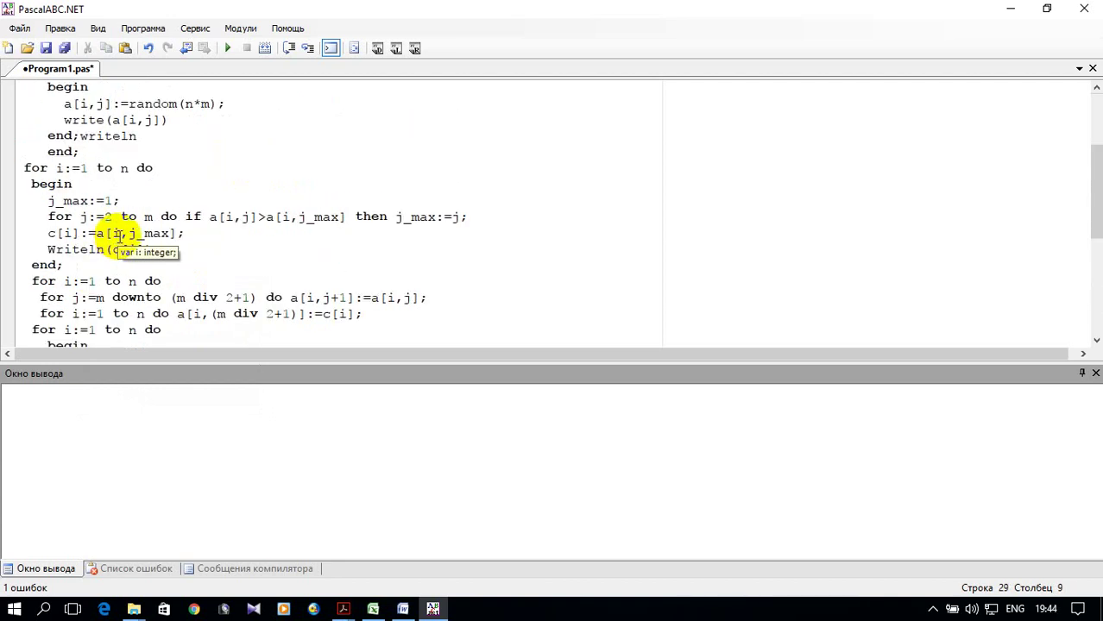
pyautogui.scroll(3, 119, 236)
pyautogui.scroll(-3, 119, 226)
pyautogui.scroll(-5, 118, 226)
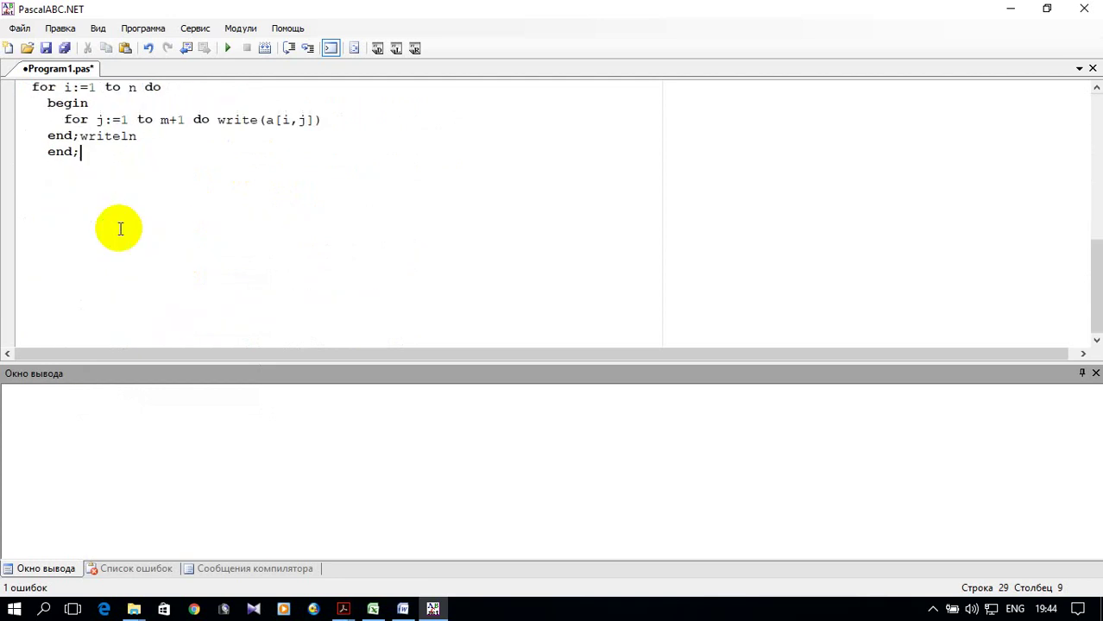
pyautogui.scroll(-1, 125, 222)
pyautogui.click(134, 220)
pyautogui.press('Return')
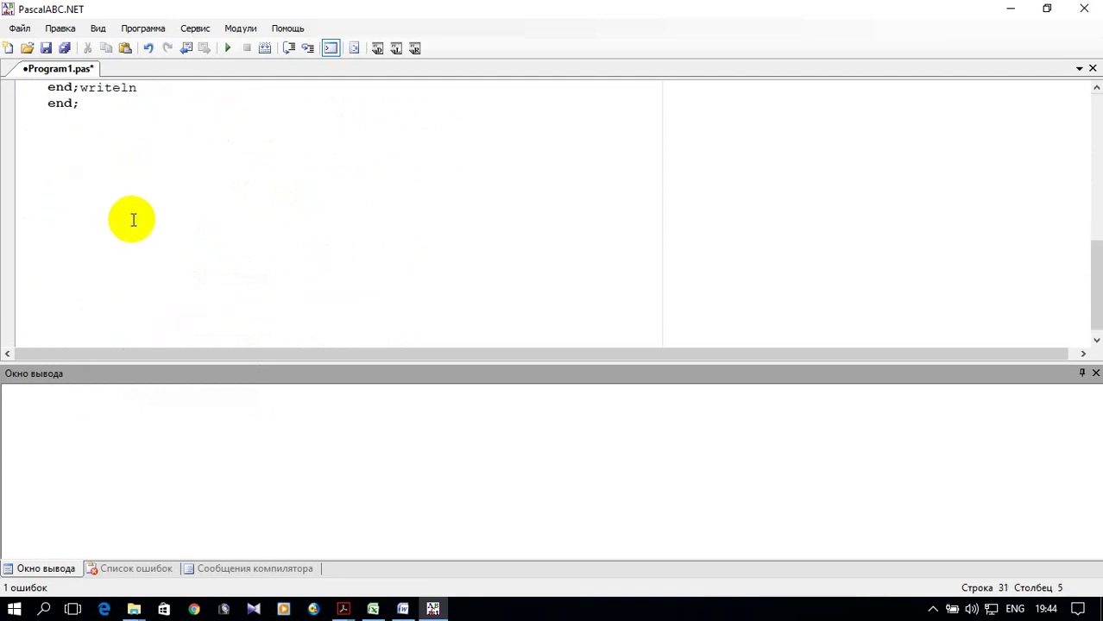
pyautogui.press('BackSpace')
pyautogui.press('BackSpace')
pyautogui.press('BackSpace')
pyautogui.press('BackSpace')
pyautogui.press('BackSpace')
pyautogui.press('BackSpace')
pyautogui.press('BackSpace')
pyautogui.press('BackSpace')
pyautogui.press('BackSpace')
pyautogui.write('end')
pyautogui.write('.')
pyautogui.scroll(3, 304, 188)
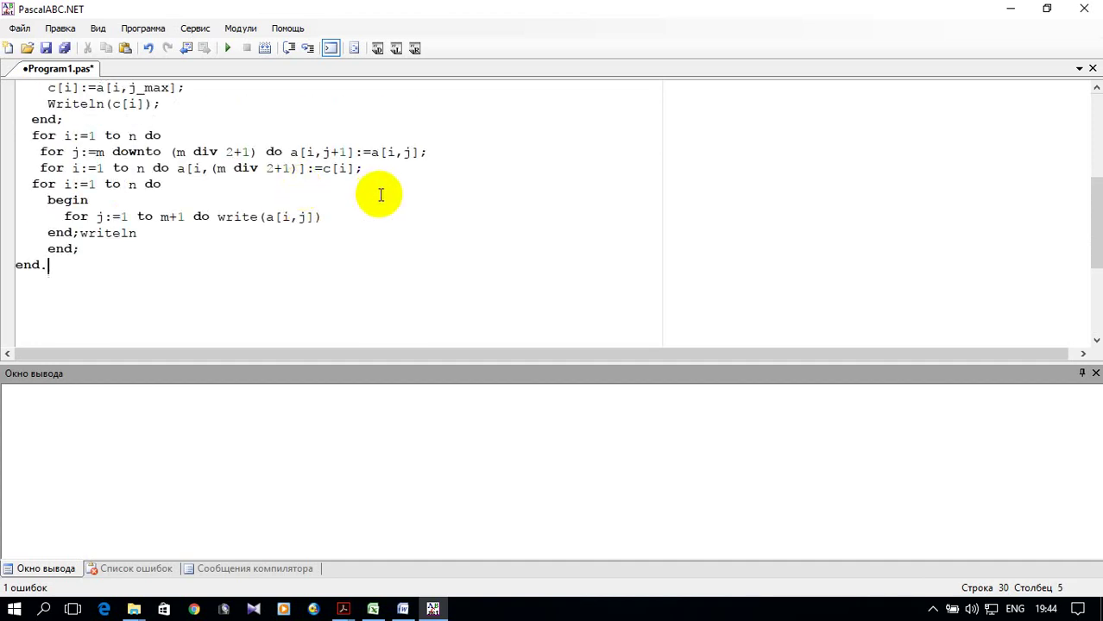
pyautogui.scroll(3, 345, 173)
pyautogui.scroll(3, 290, 147)
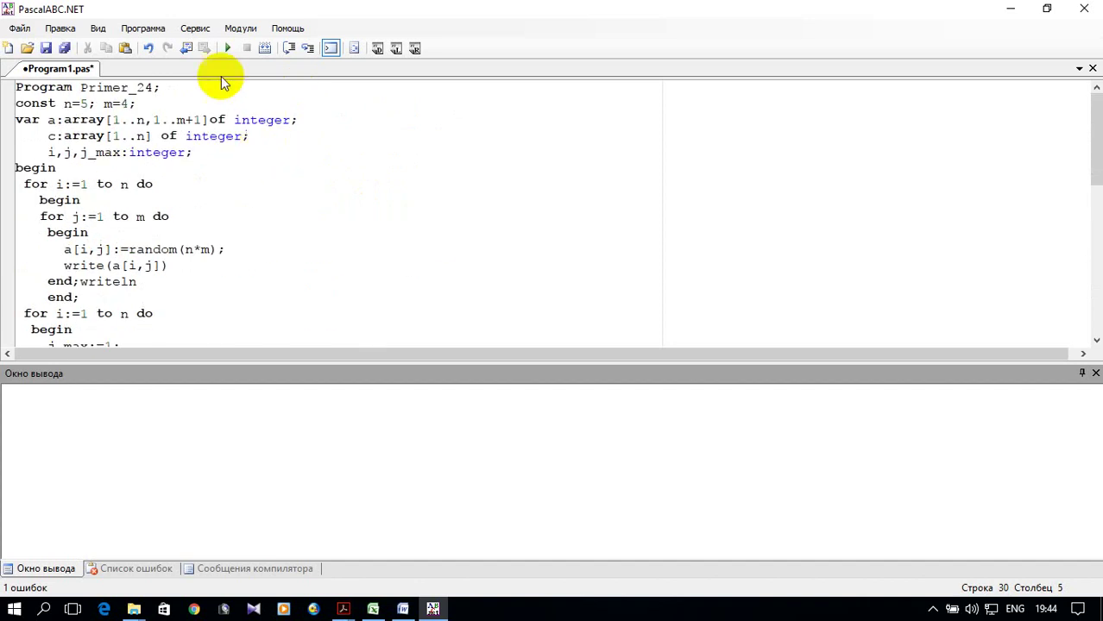
# - Delete the extra end; flagged on line 29 and the blank line, then rerun so the program compiles
pyautogui.click(229, 48)
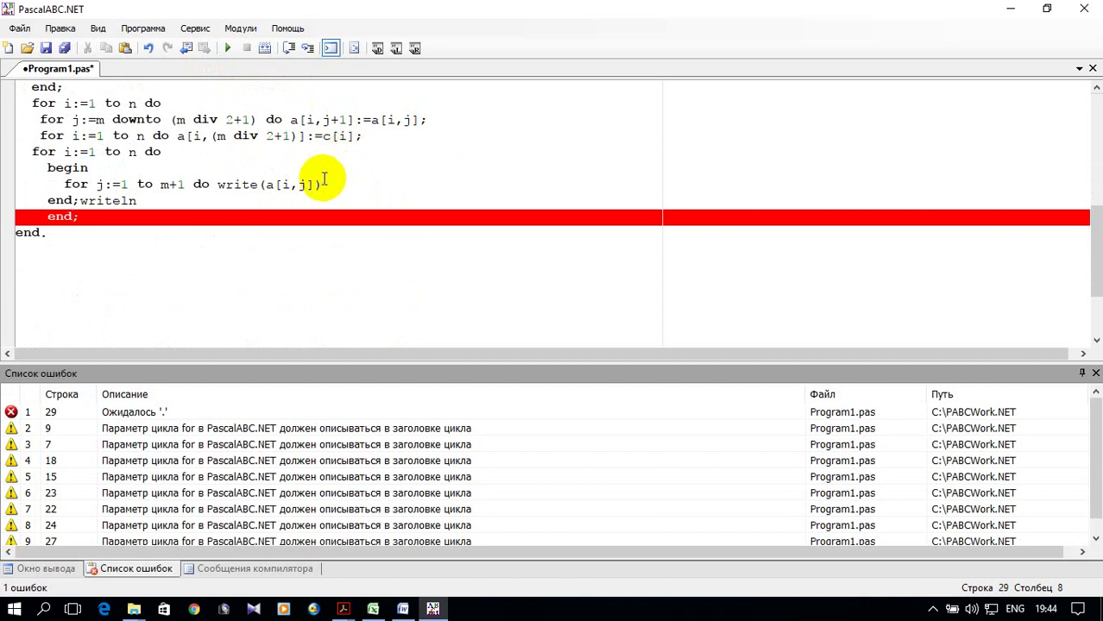
pyautogui.scroll(1, 323, 176)
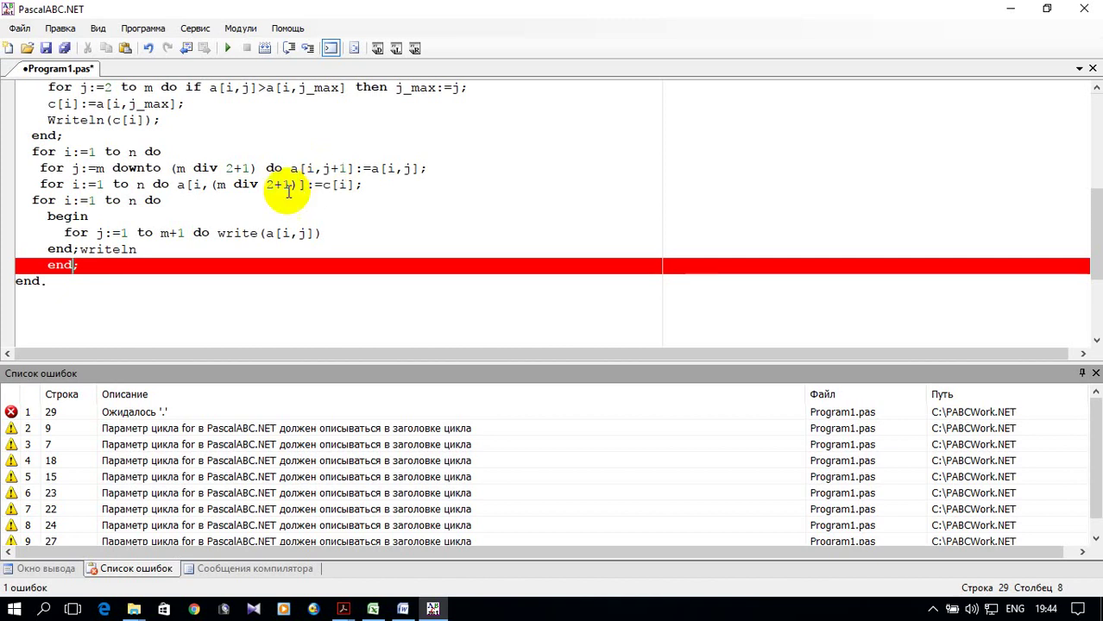
pyautogui.click(80, 266)
pyautogui.press('BackSpace')
pyautogui.press('BackSpace')
pyautogui.press('BackSpace')
pyautogui.press('BackSpace')
pyautogui.press('BackSpace')
pyautogui.press('BackSpace')
pyautogui.press('Delete')
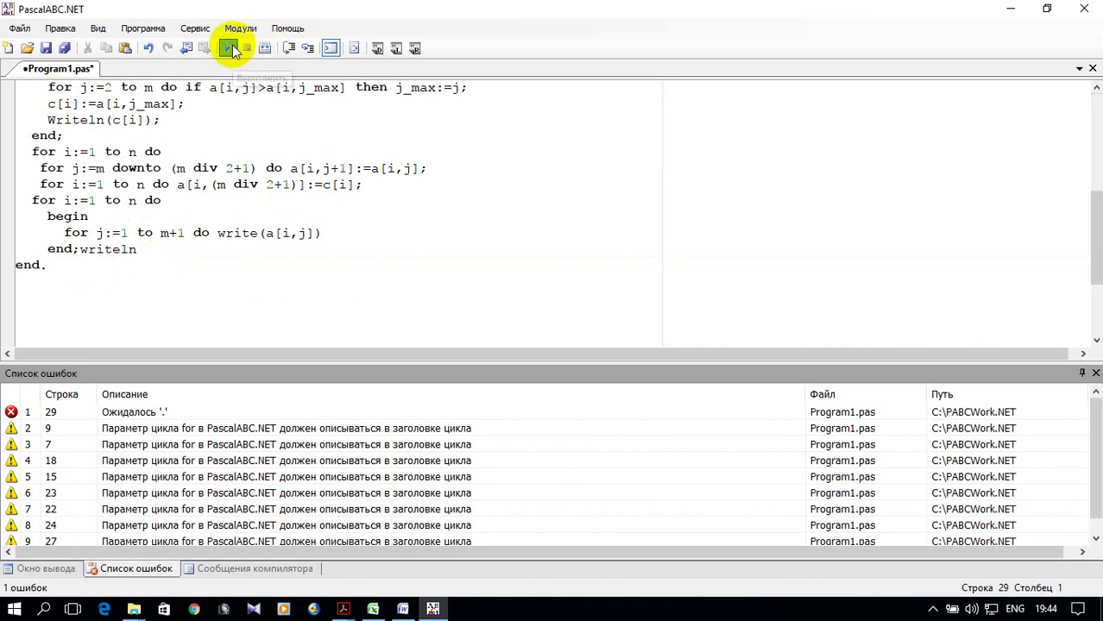
pyautogui.click(230, 47)
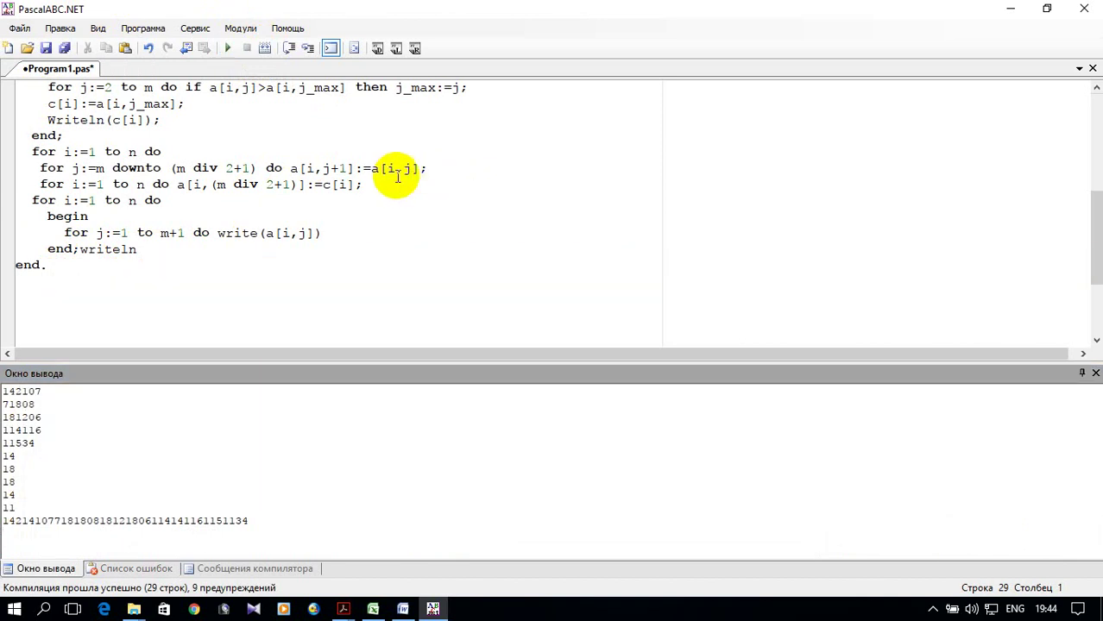
pyautogui.scroll(2, 347, 221)
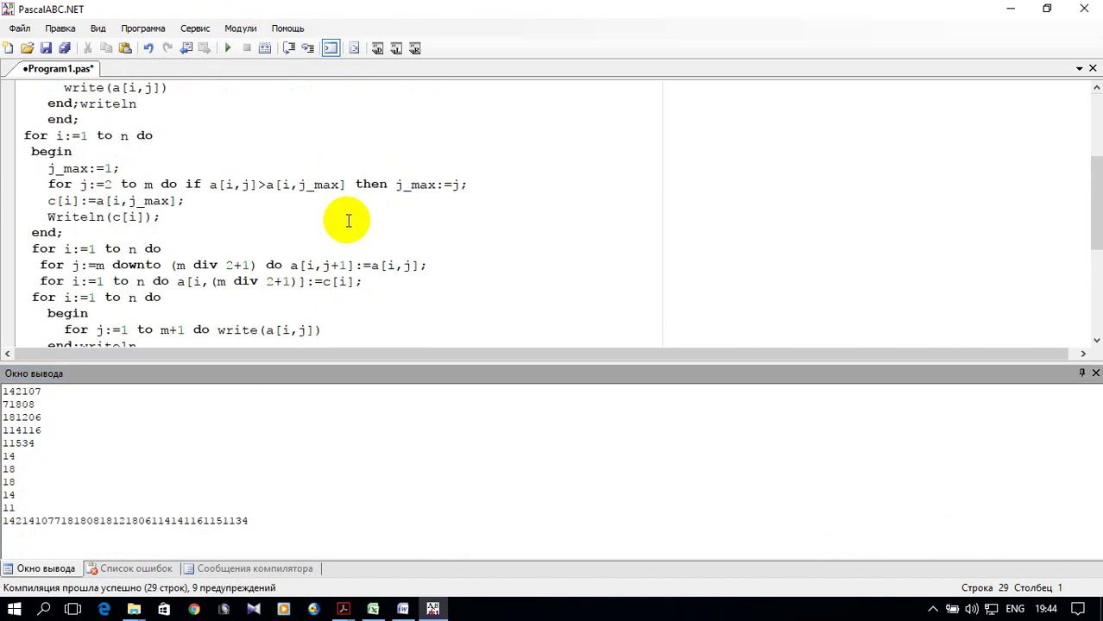
pyautogui.scroll(2, 298, 216)
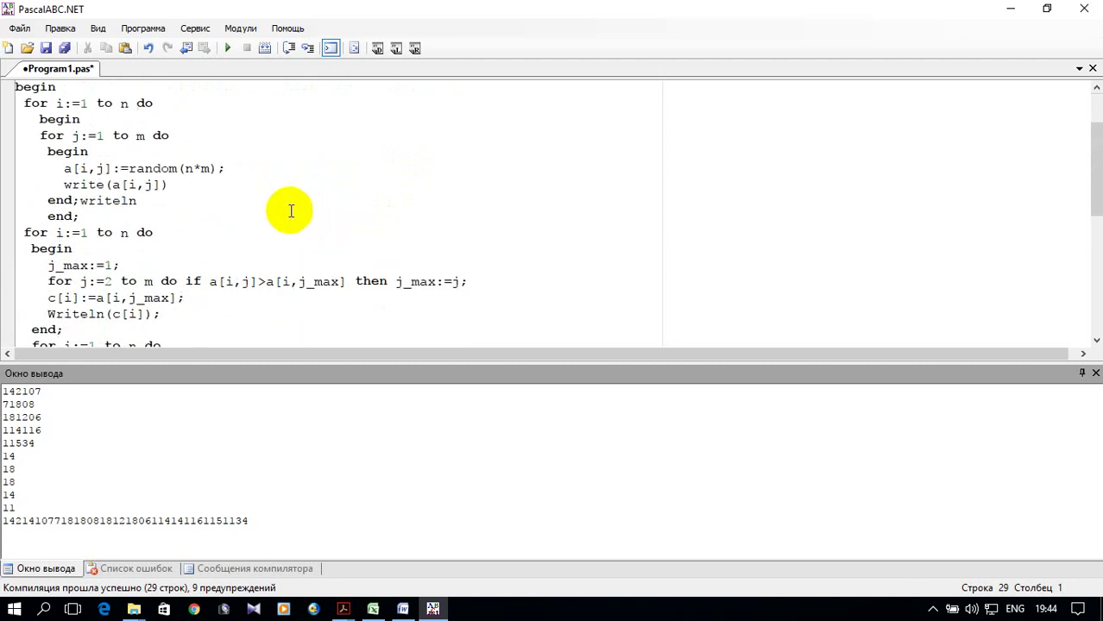
# - Append ,' ' to both write(a[i,j]) calls so each element is followed by two spaces
pyautogui.click(166, 187)
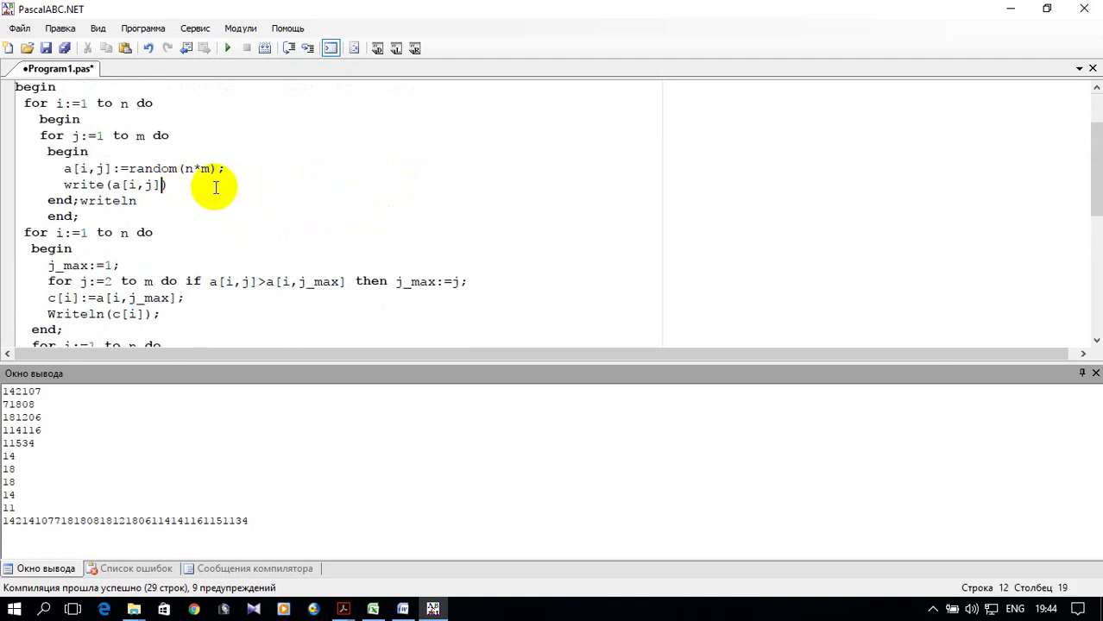
pyautogui.write(",' ")
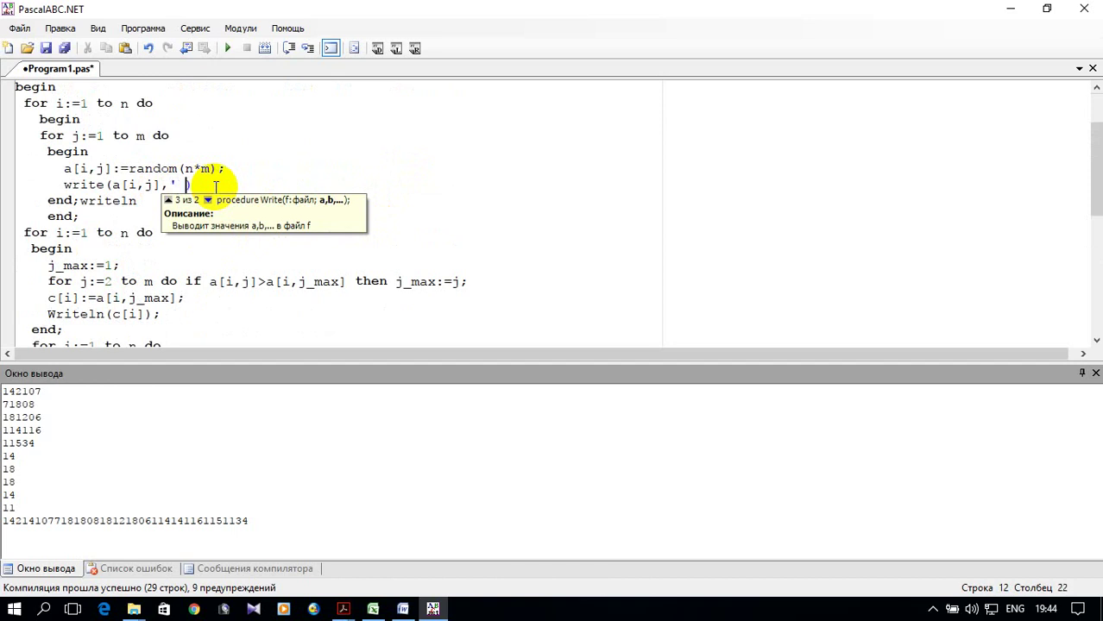
pyautogui.write(" '")
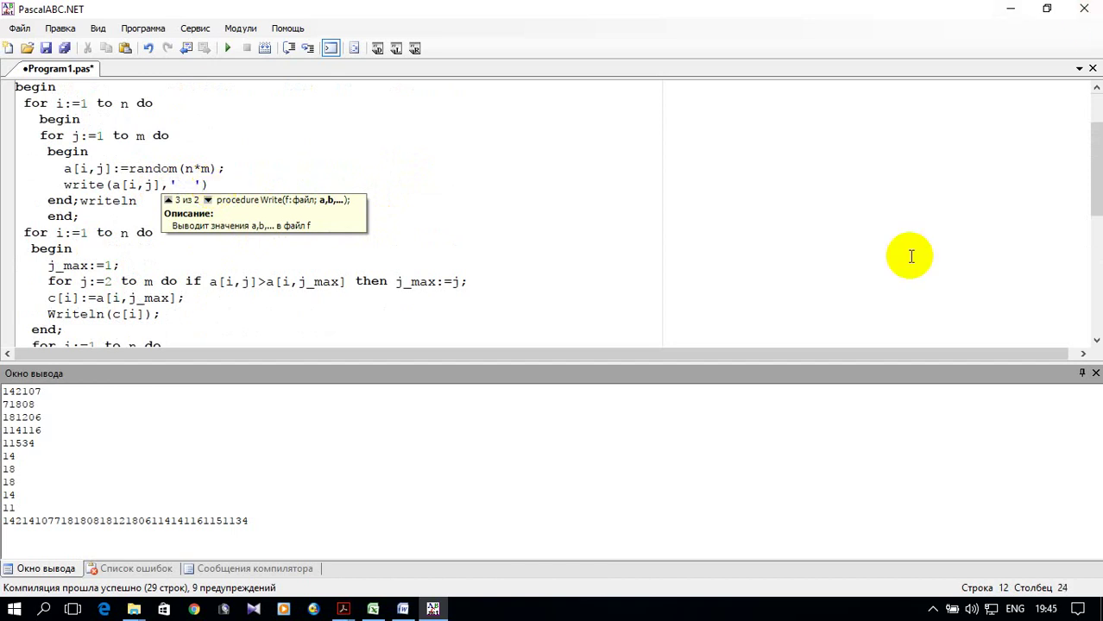
pyautogui.scroll(-2, 924, 259)
pyautogui.scroll(-2, 690, 237)
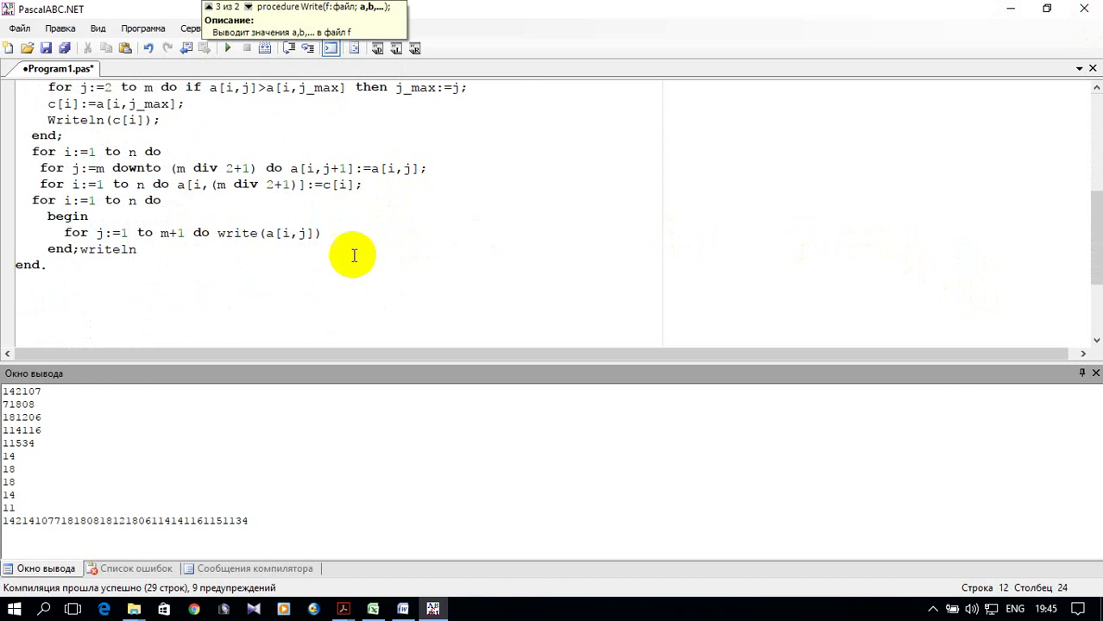
pyautogui.click(322, 232)
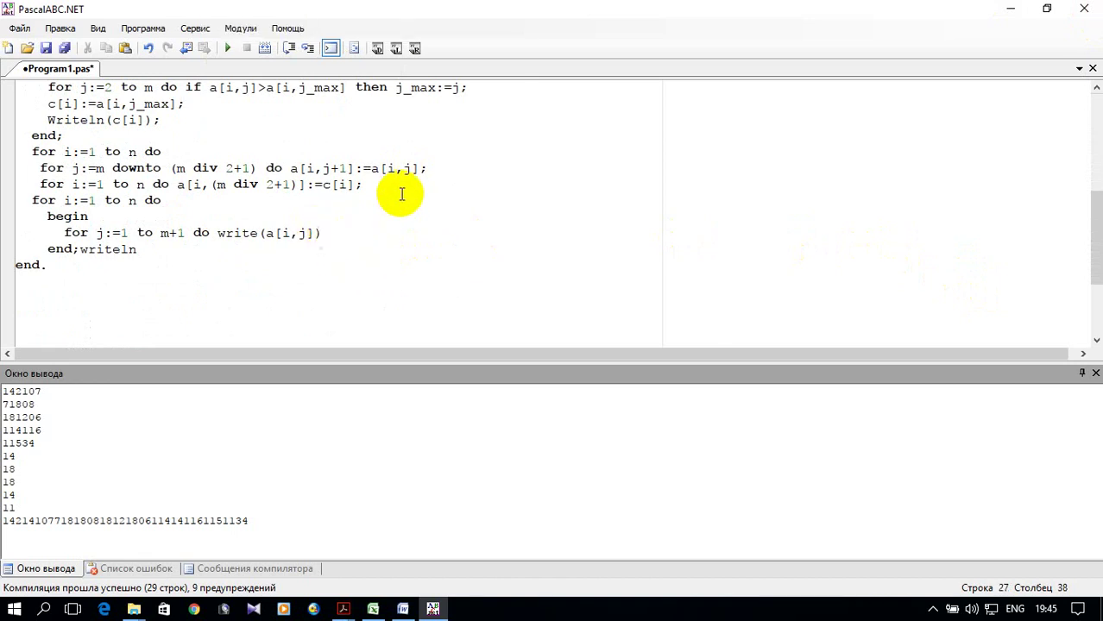
pyautogui.write(',')
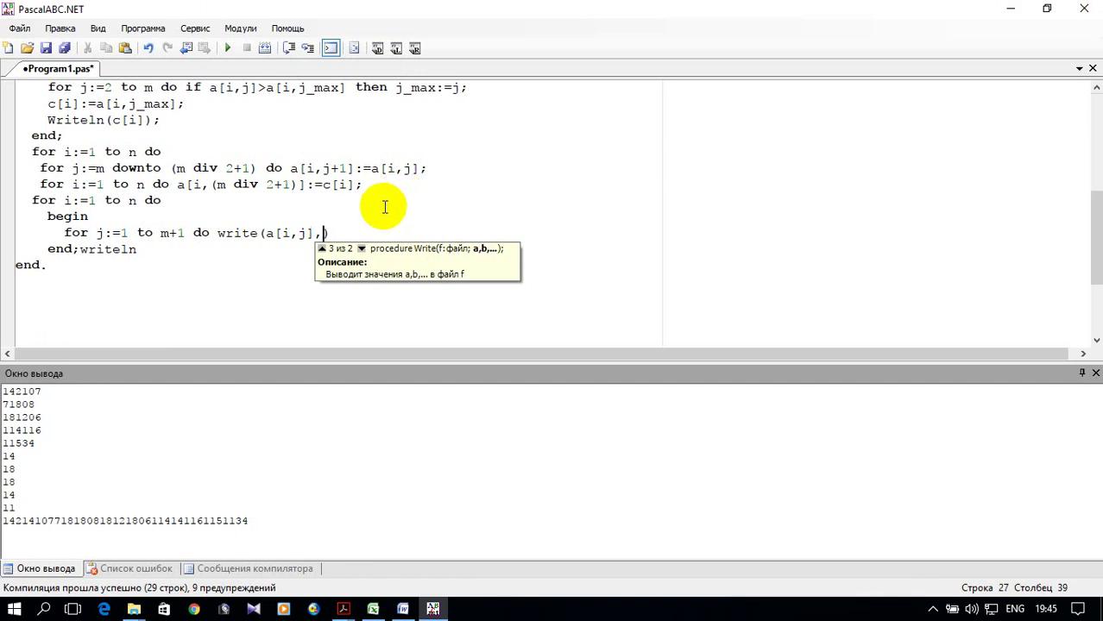
pyautogui.write("'  '")
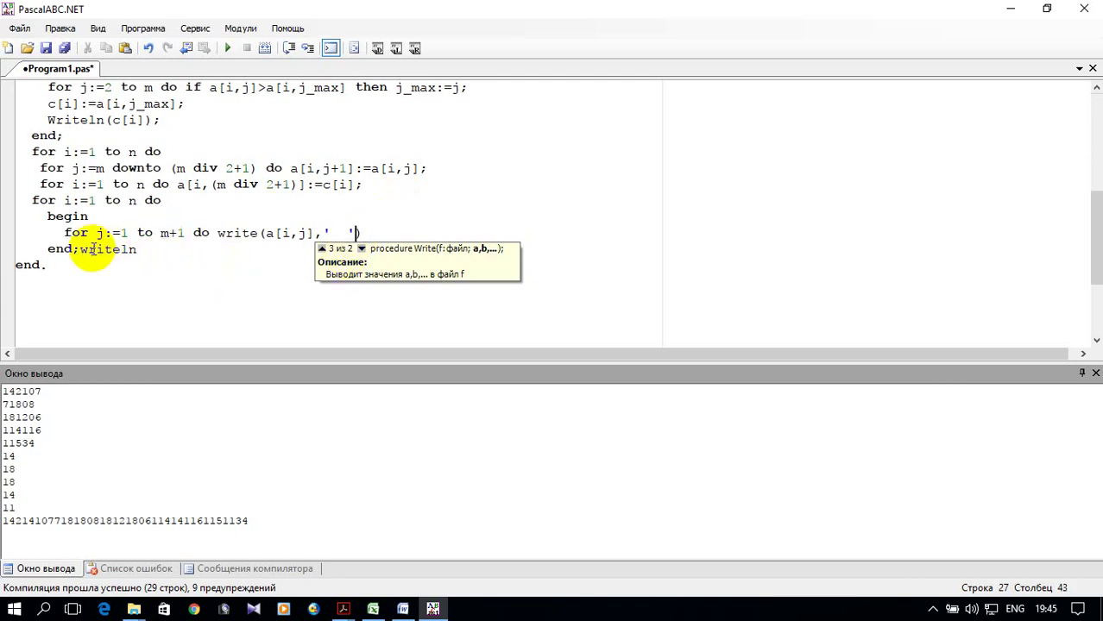
# - Move writeln up after the inner write call and put a semicolon before it
pyautogui.moveTo(80, 248); pyautogui.dragTo(373, 244)
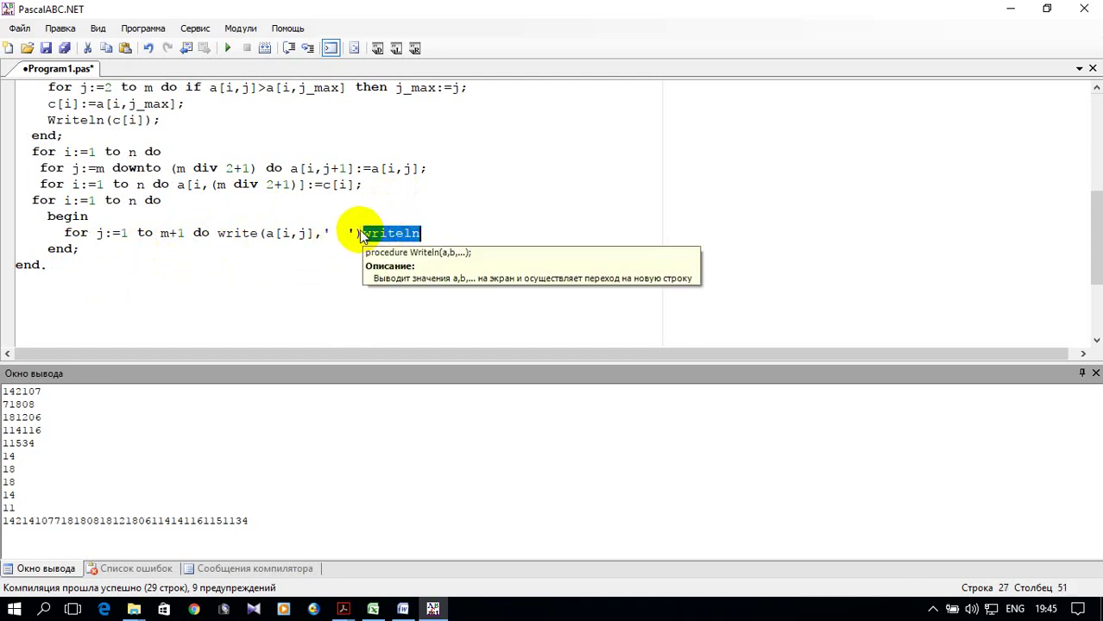
pyautogui.click(362, 233)
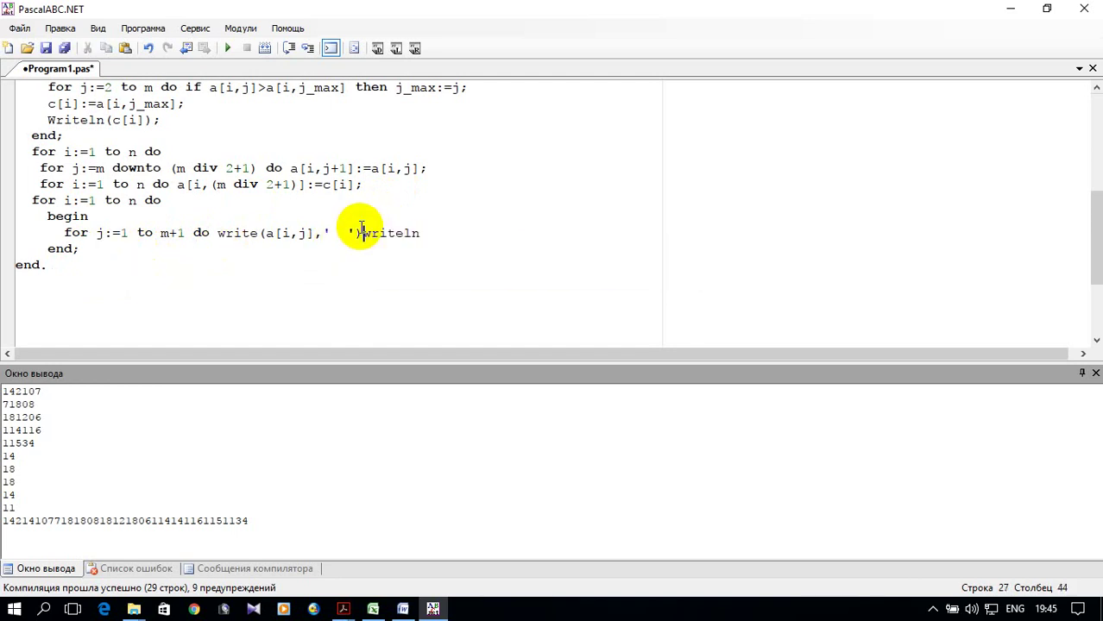
pyautogui.write(';')
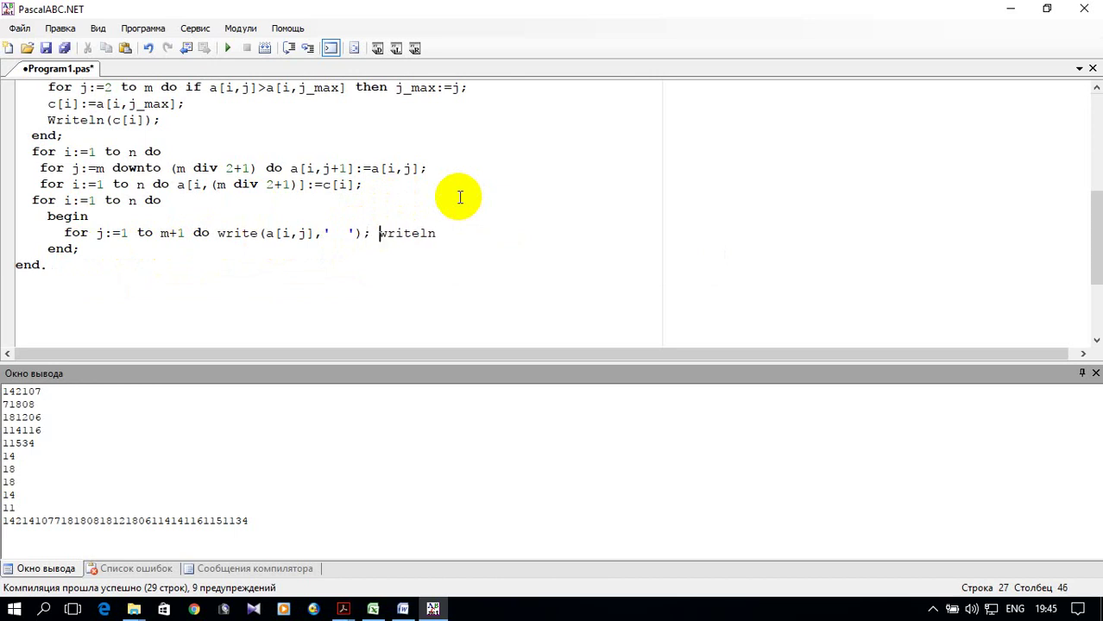
# - Rerun the program and enlarge the output pane to view the matrix, row maxima and 5-column result
pyautogui.click(230, 59)
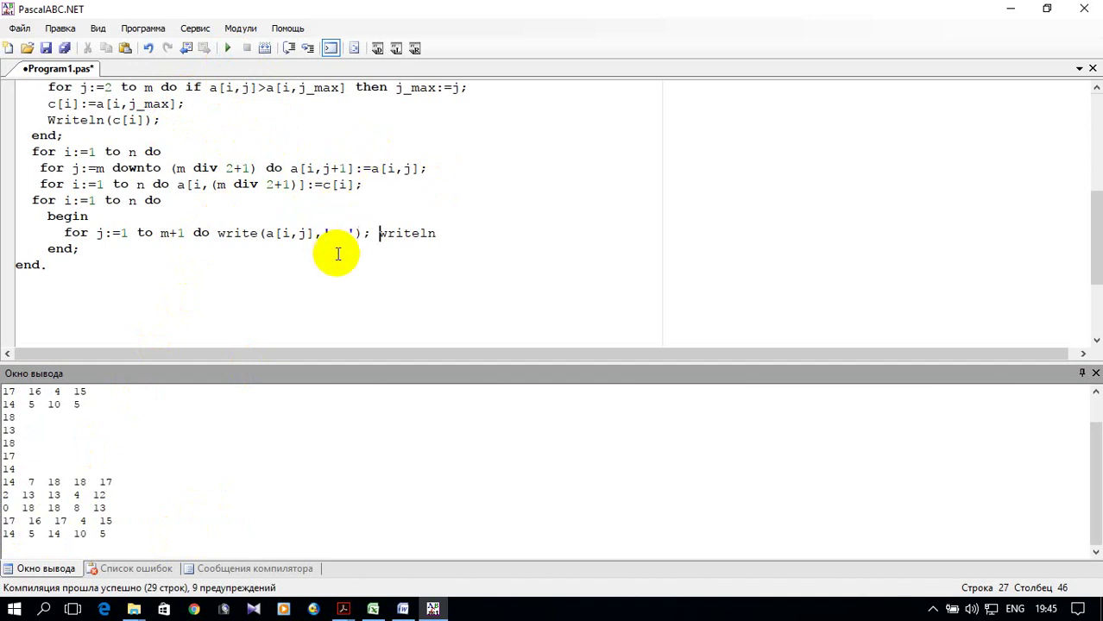
pyautogui.moveTo(339, 361); pyautogui.dragTo(335, 266)
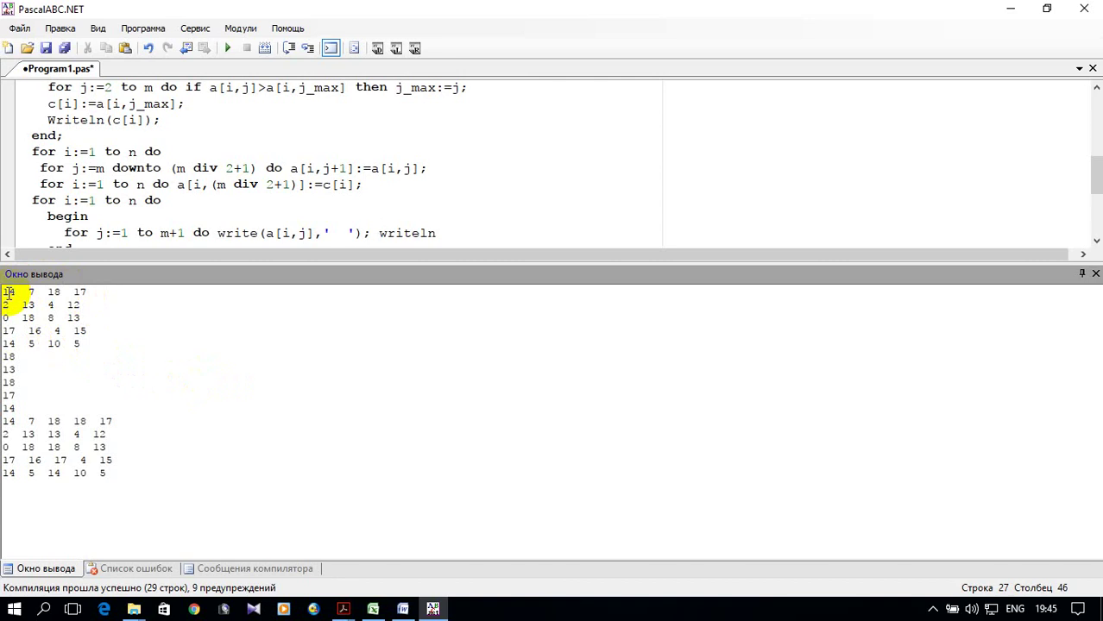
pyautogui.click(7, 356)
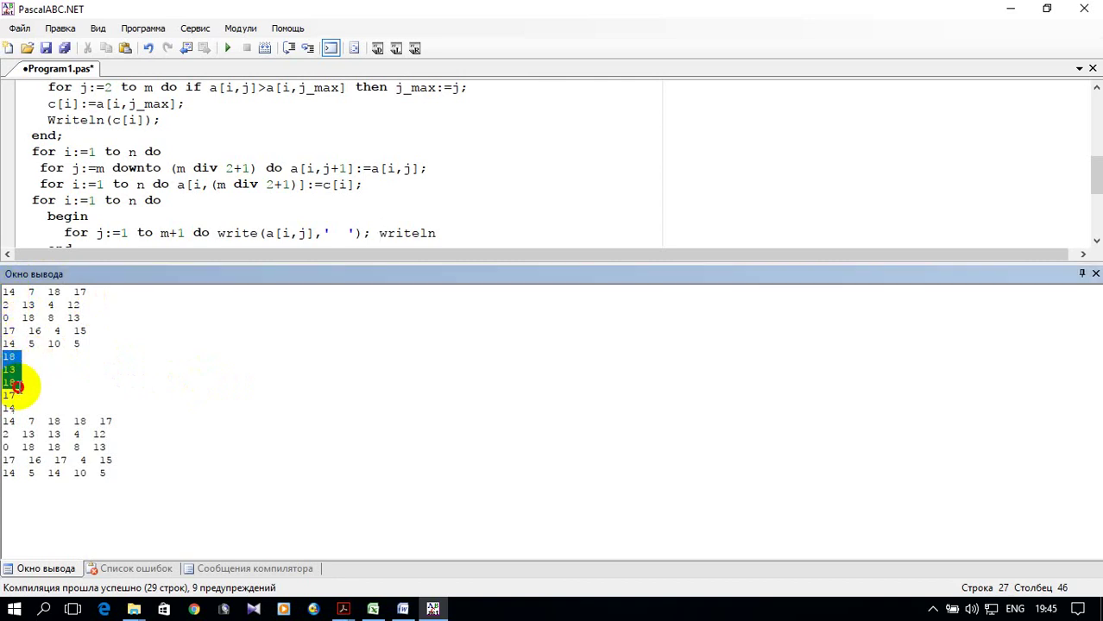
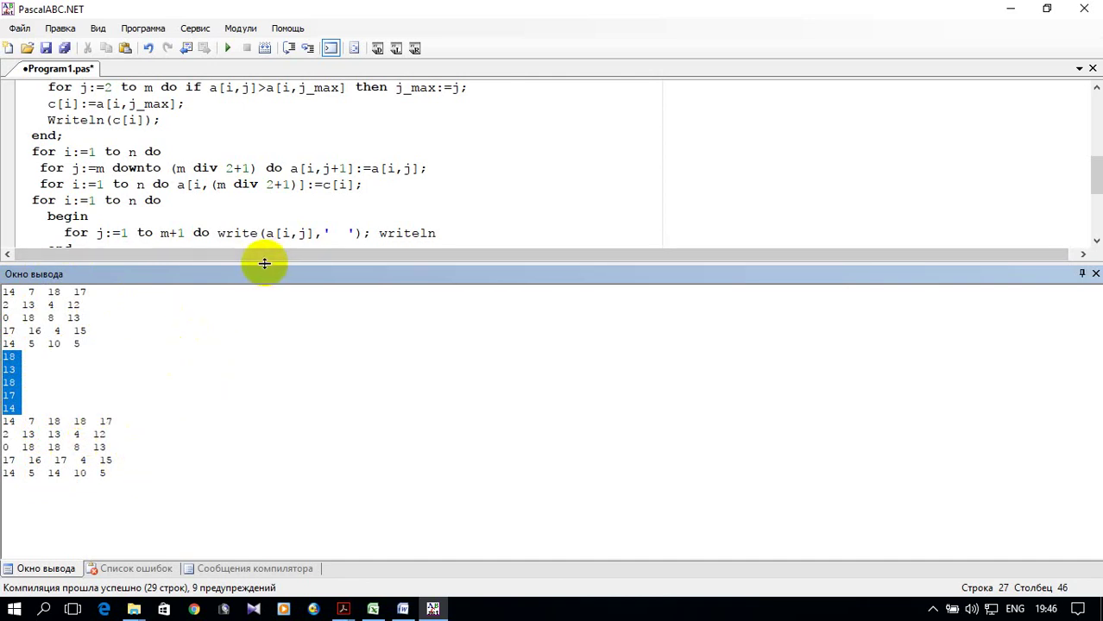
# - Enlarge the PascalABC.NET code editor and copy the whole Primer_24 program
pyautogui.moveTo(264, 263); pyautogui.dragTo(252, 423)
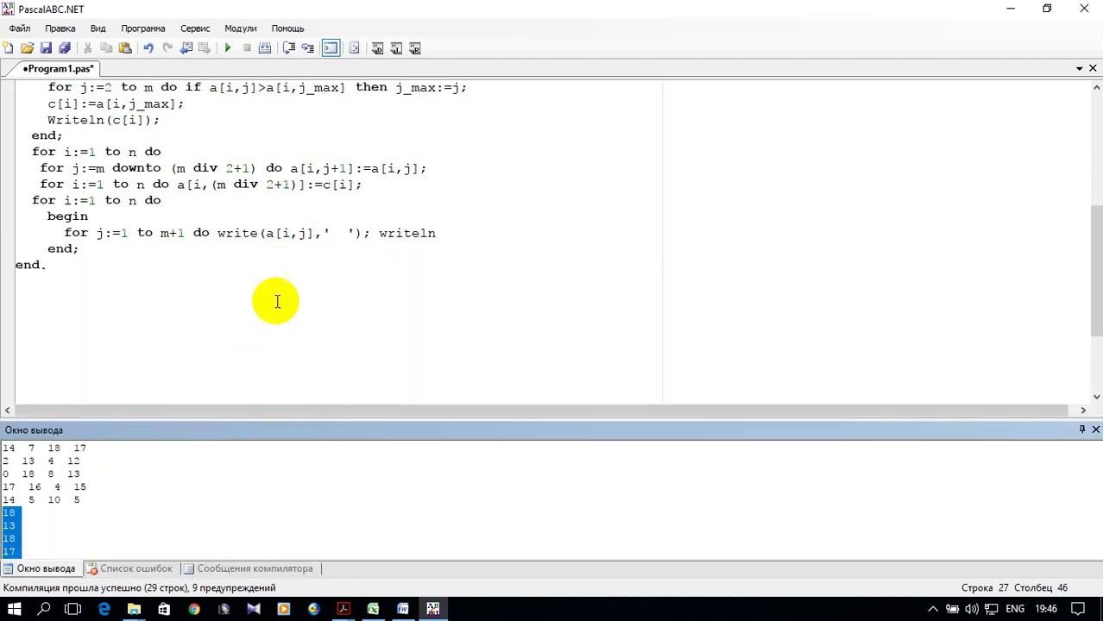
pyautogui.scroll(4, 293, 260)
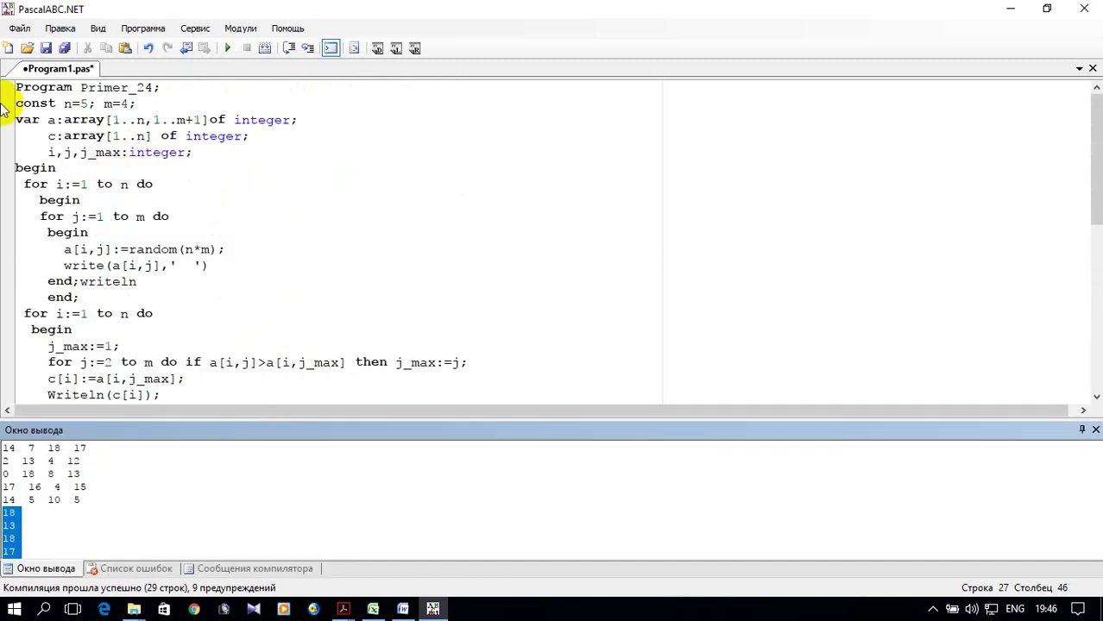
pyautogui.moveTo(17, 84); pyautogui.dragTo(153, 380)
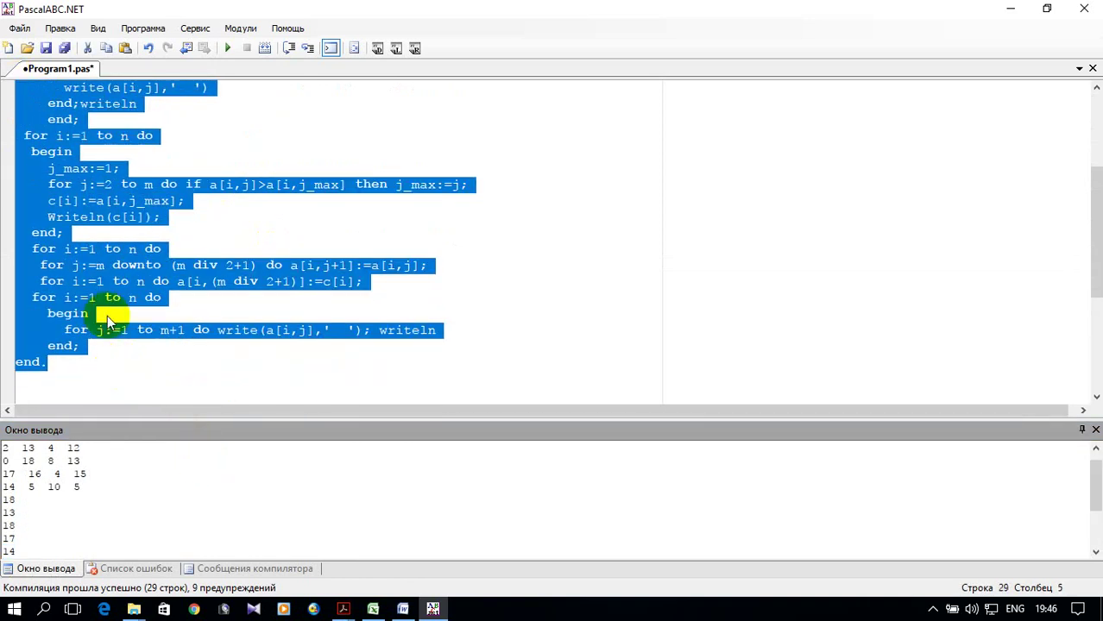
pyautogui.rightClick(101, 217)
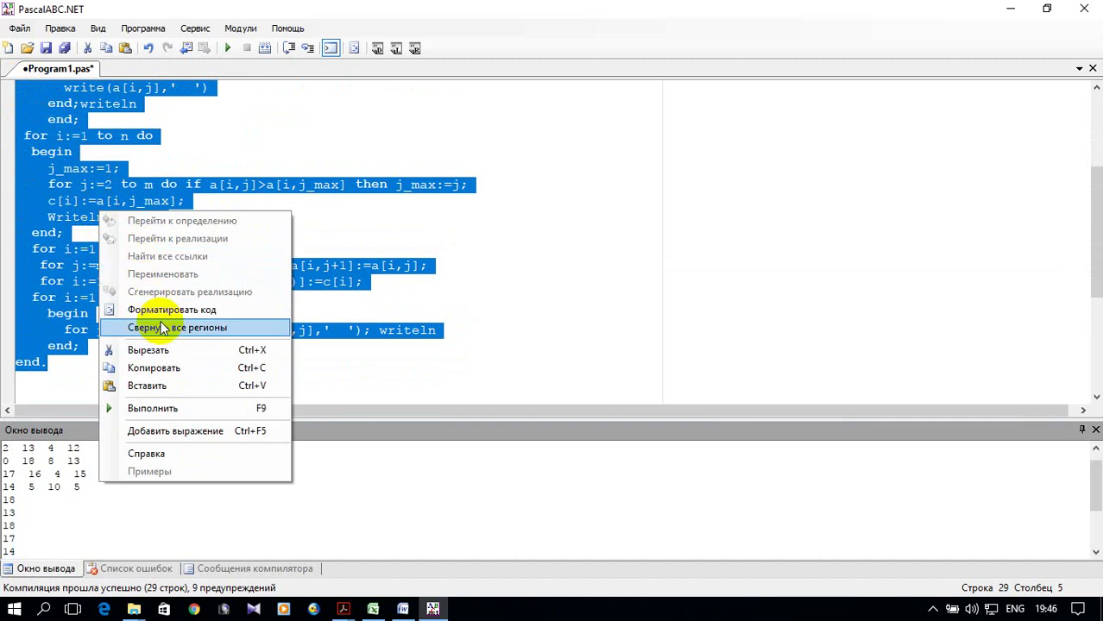
pyautogui.click(182, 366)
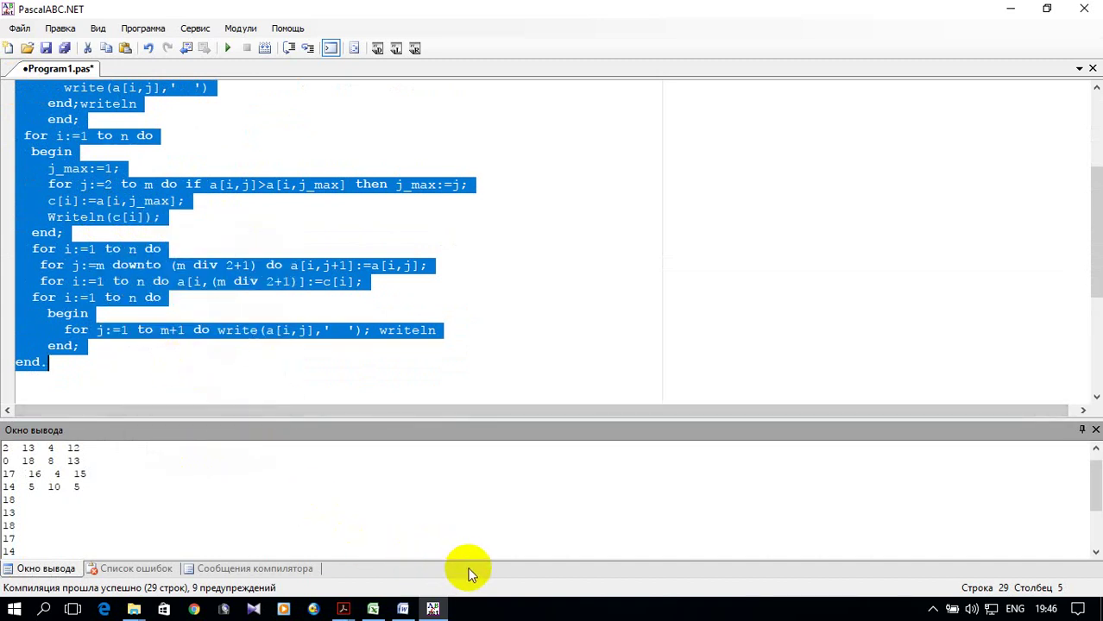
# - Paste the Primer_24 code into the Excel sheet starting at cell A2
pyautogui.click(373, 609)
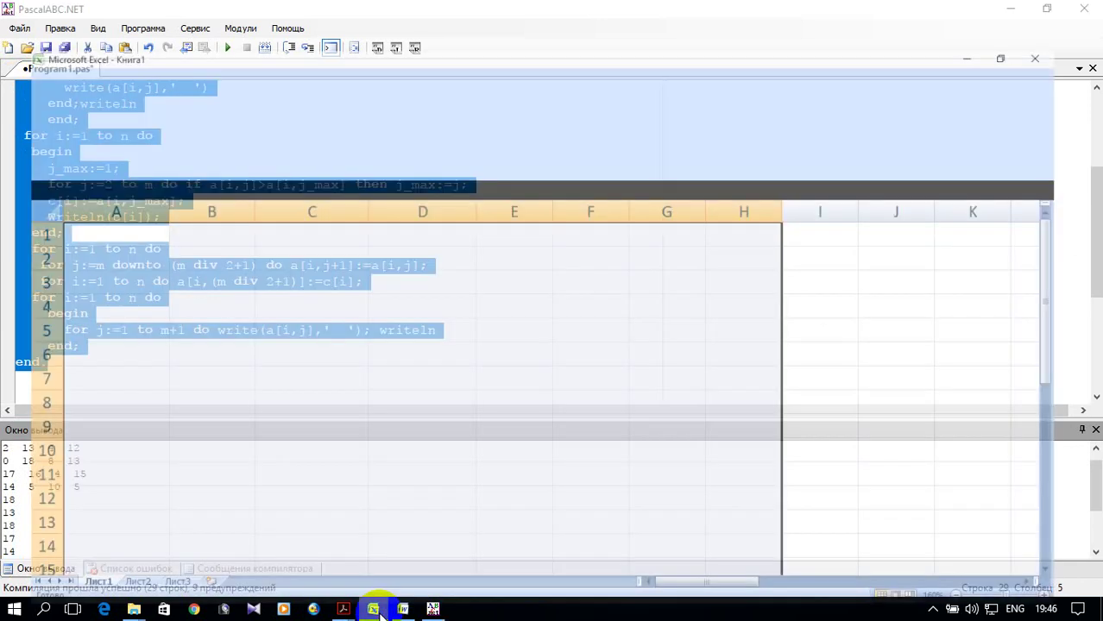
pyautogui.click(730, 291)
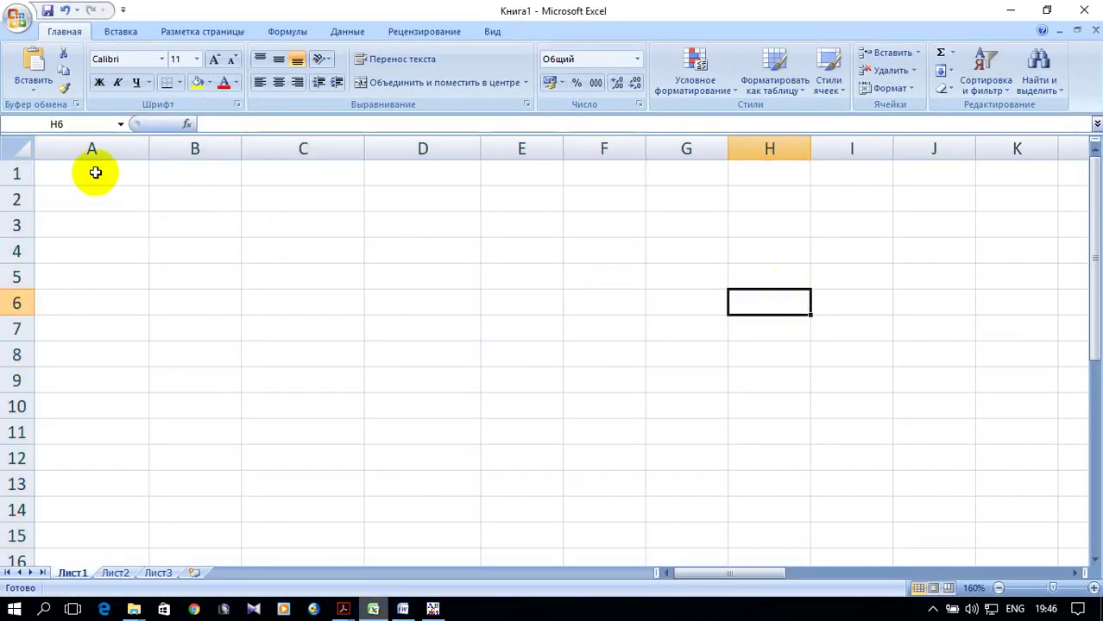
pyautogui.click(108, 207)
pyautogui.rightClick(107, 201)
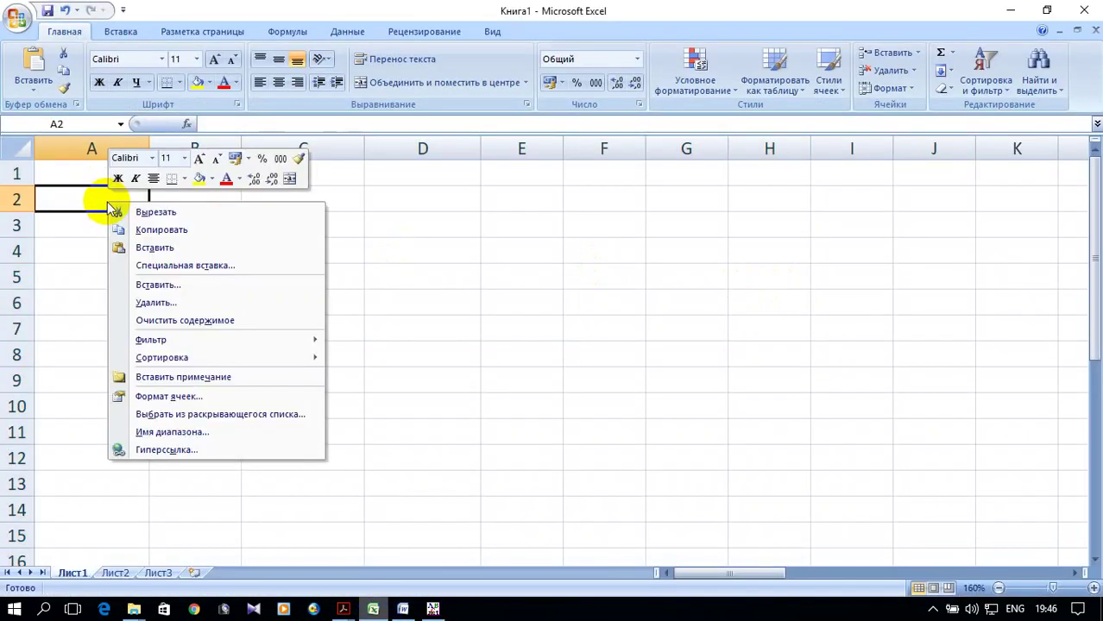
pyautogui.click(164, 250)
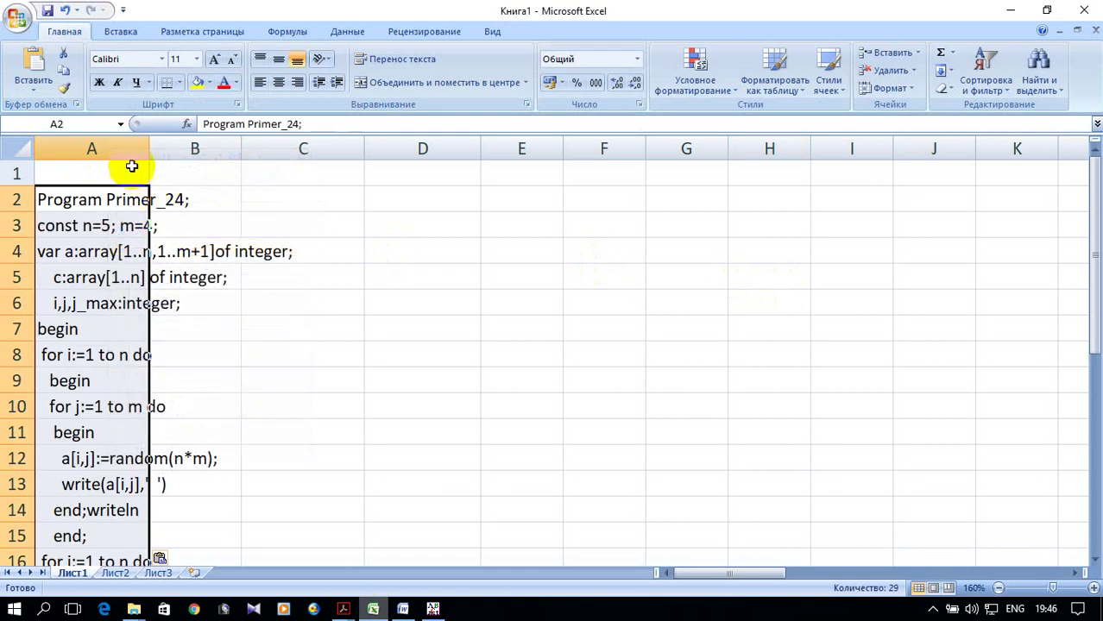
# - Autofit column A so the pasted code lines are fully visible
pyautogui.doubleClick(152, 148)
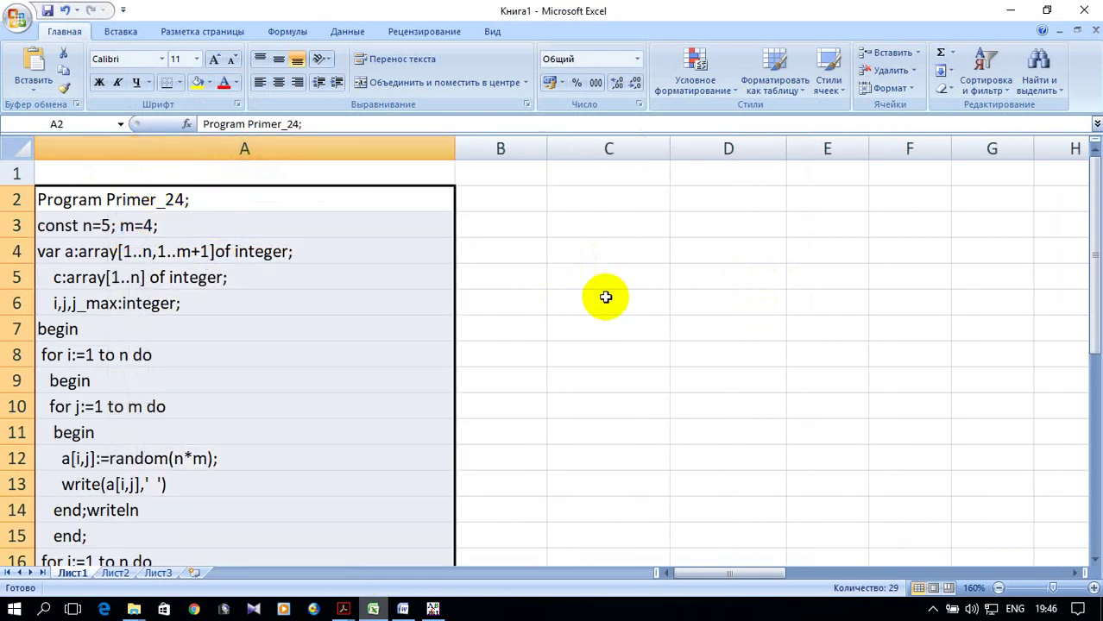
pyautogui.scroll(-2, 606, 297)
pyautogui.scroll(-2, 605, 297)
pyautogui.scroll(-1, 606, 297)
pyautogui.scroll(1, 606, 297)
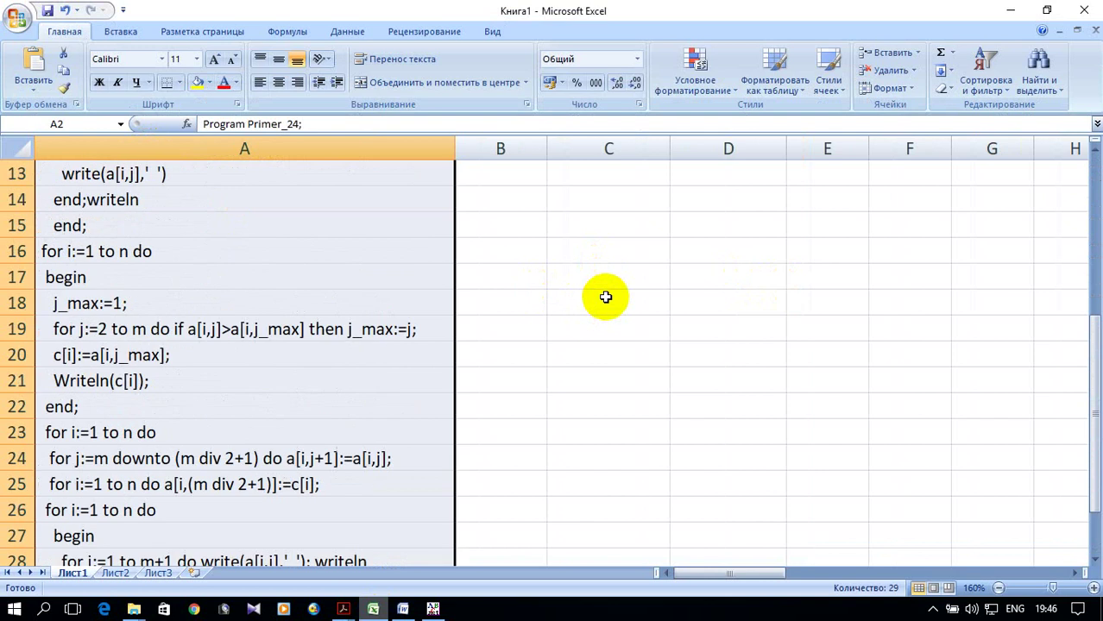
pyautogui.scroll(4, 606, 297)
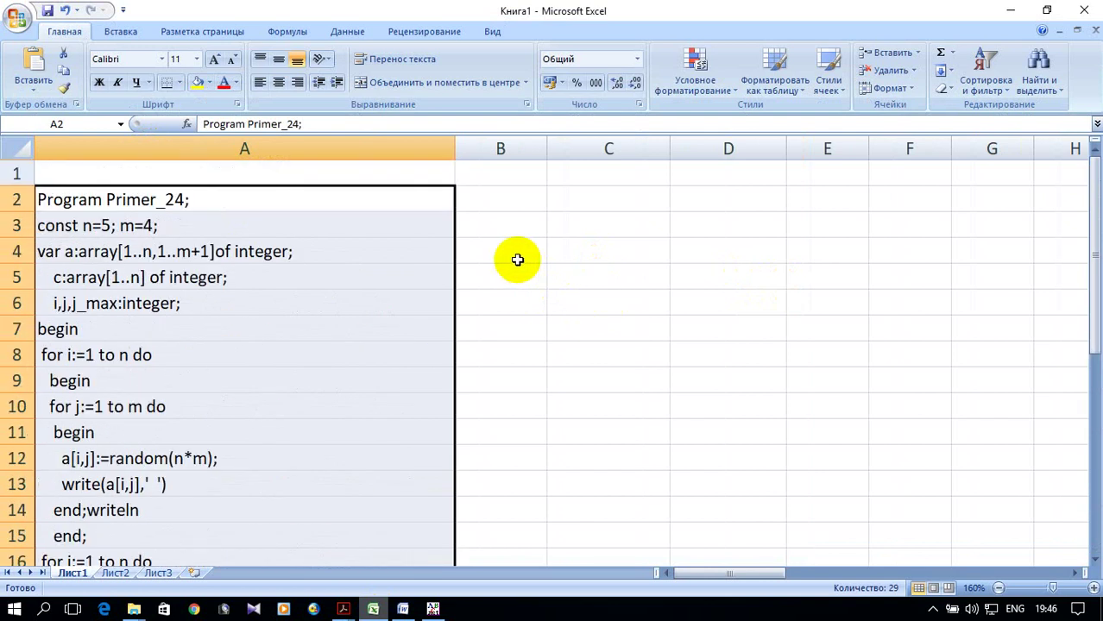
pyautogui.click(513, 205)
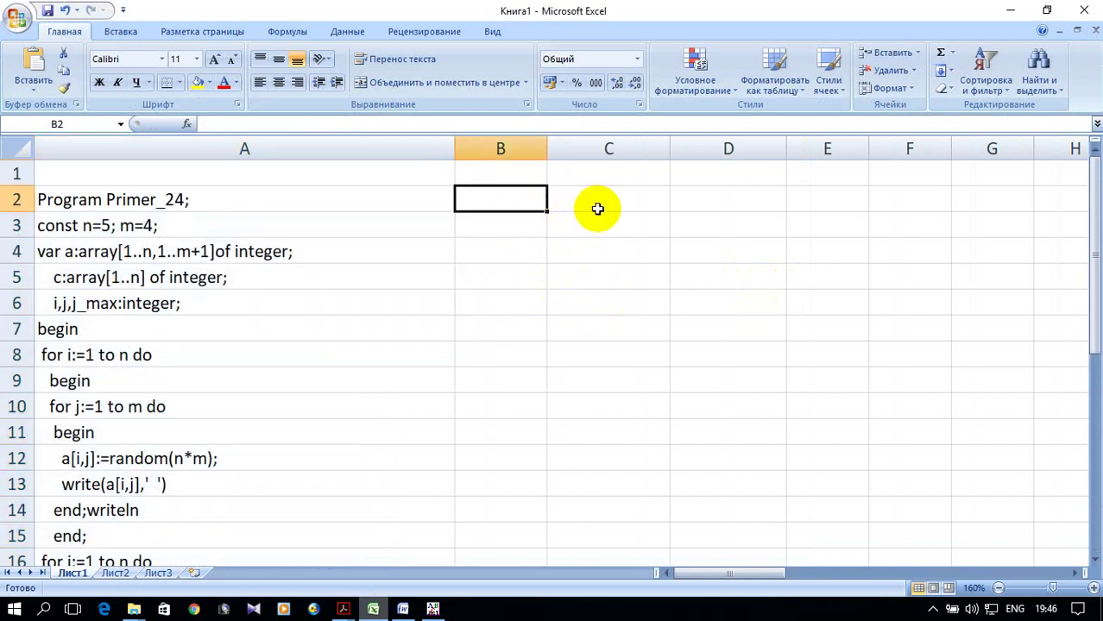
# - Enter the header a[I,j] in B2 and column numbers 1–4 across C2:F2
pyautogui.write('a[I,j')
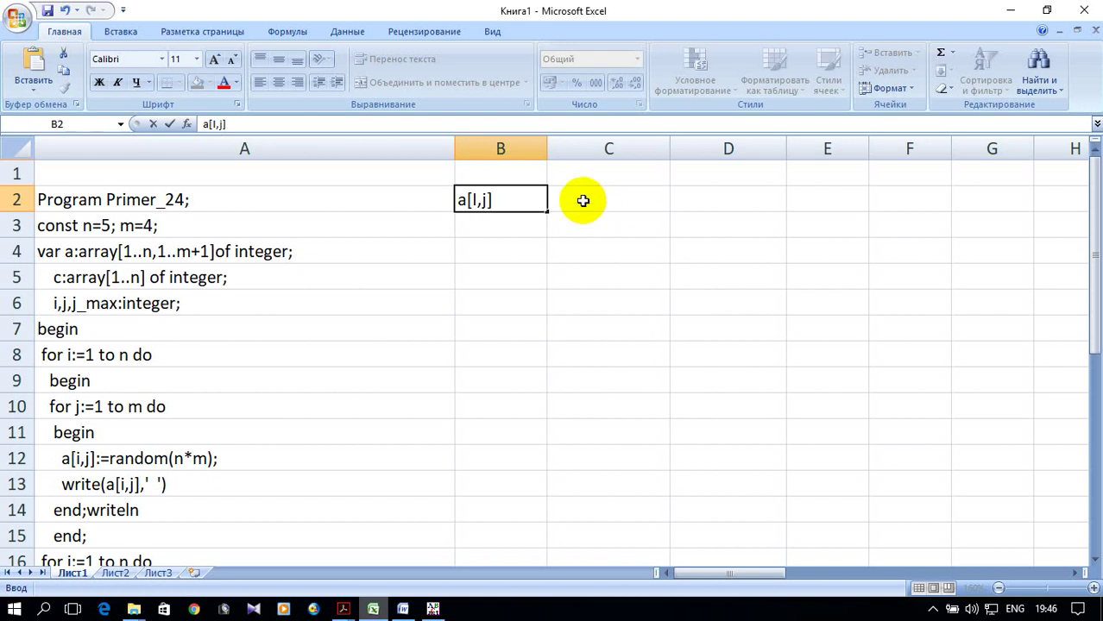
pyautogui.click(584, 201)
pyautogui.write('1')
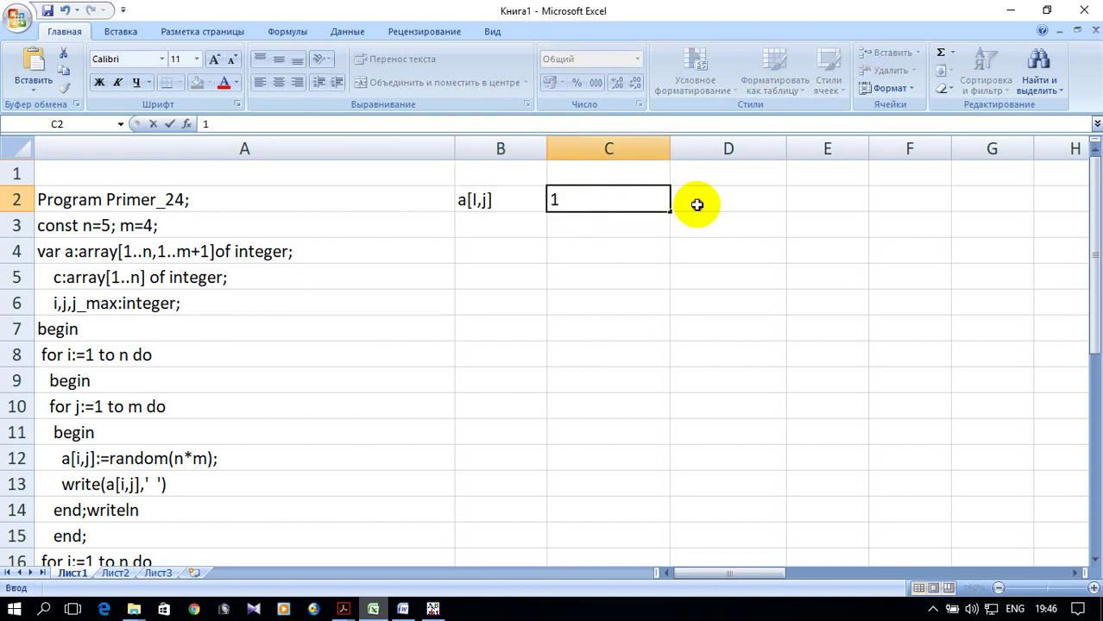
pyautogui.click(702, 205)
pyautogui.write('2')
pyautogui.moveTo(635, 204); pyautogui.dragTo(906, 216)
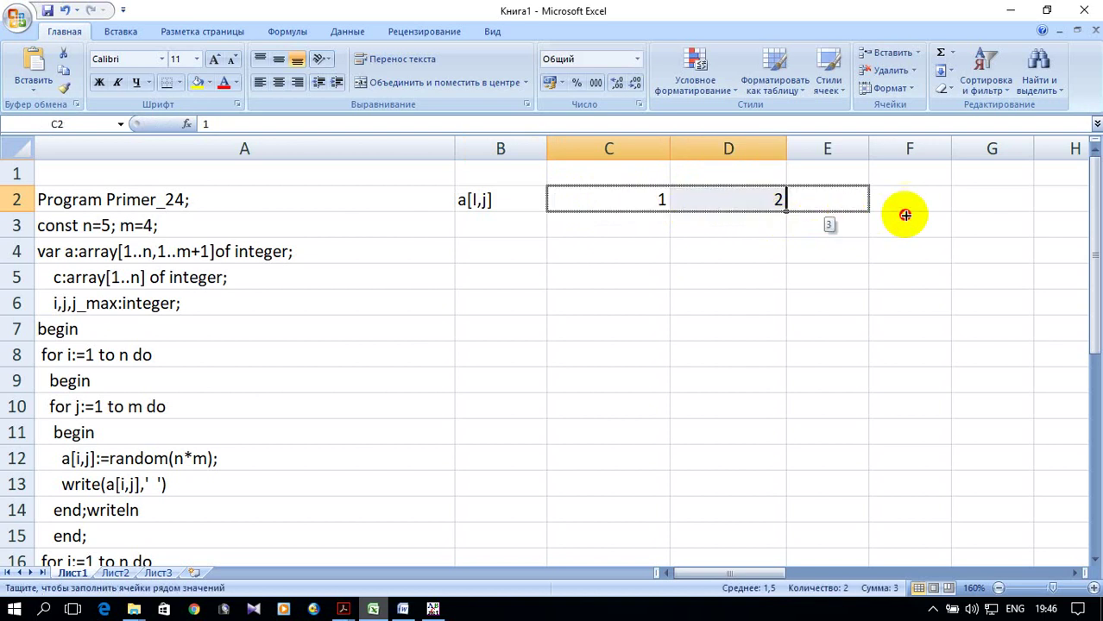
# - Fill row numbers 1–5 down B3:B7
pyautogui.click(504, 230)
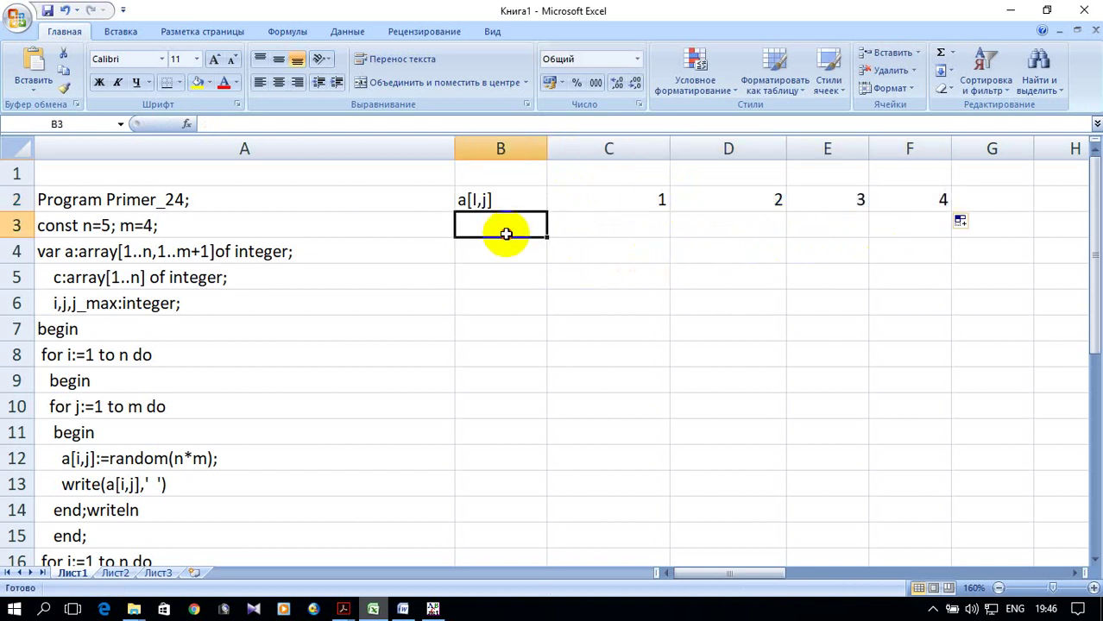
pyautogui.write('1')
pyautogui.press('Return')
pyautogui.write('2')
pyautogui.moveTo(509, 224)
pyautogui.mouseDown()
pyautogui.moveTo(509, 251)
pyautogui.moveTo(555, 345)
pyautogui.mouseUp()
pyautogui.click(604, 321)
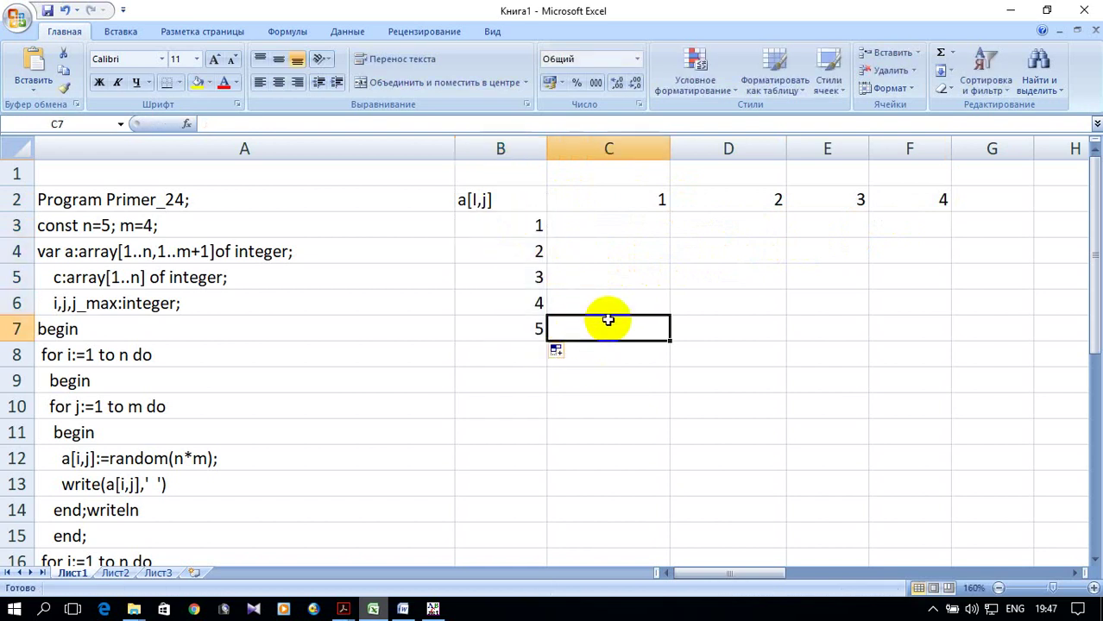
# - Fill the first two table rows with 2, 3, 7, 8 and 33, 2, 7, 3
pyautogui.click(631, 229)
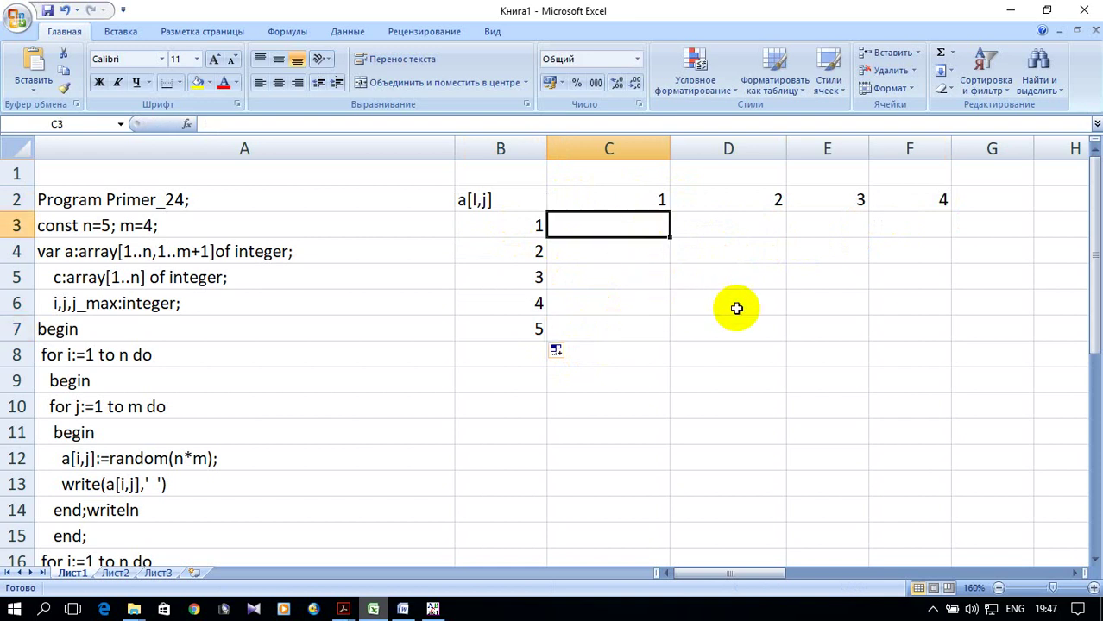
pyautogui.write('2')
pyautogui.click(723, 229)
pyautogui.write('3')
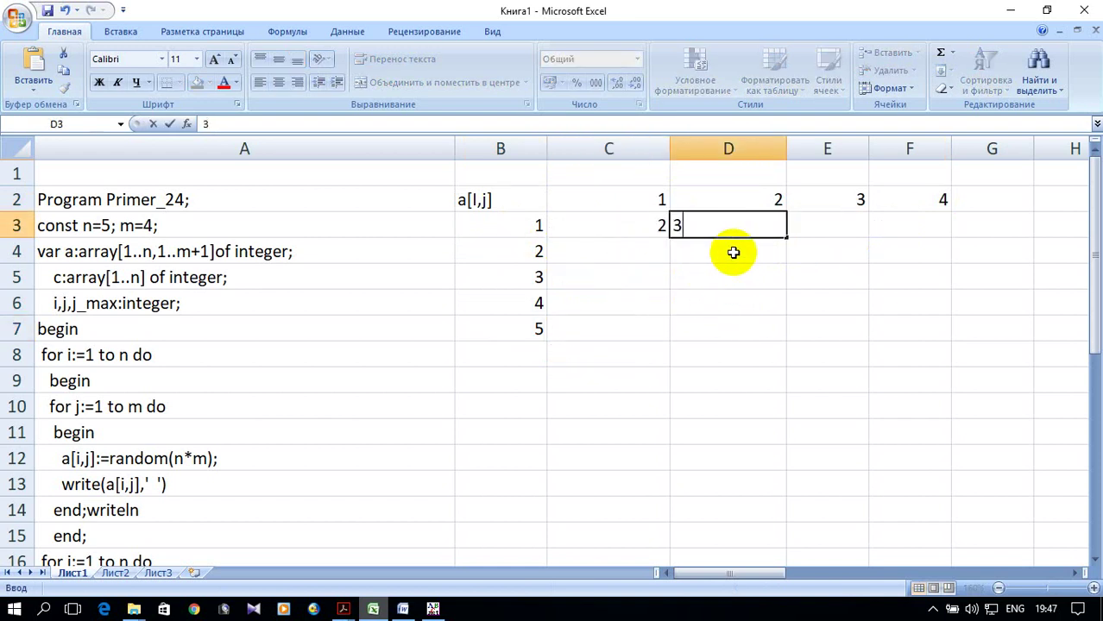
pyautogui.click(732, 253)
pyautogui.write('2')
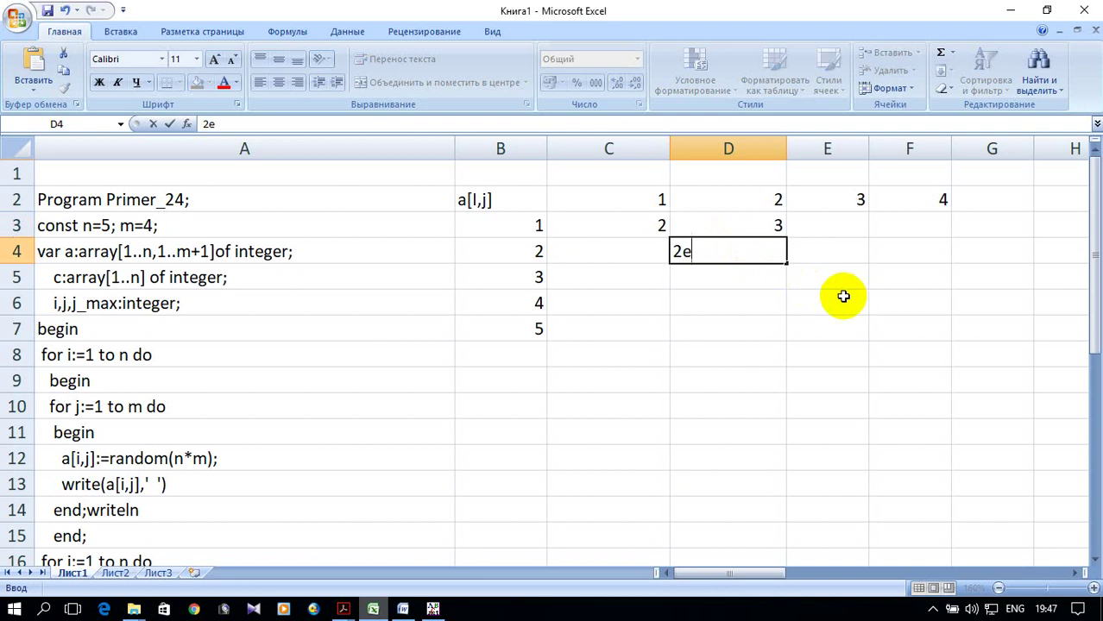
pyautogui.click(829, 226)
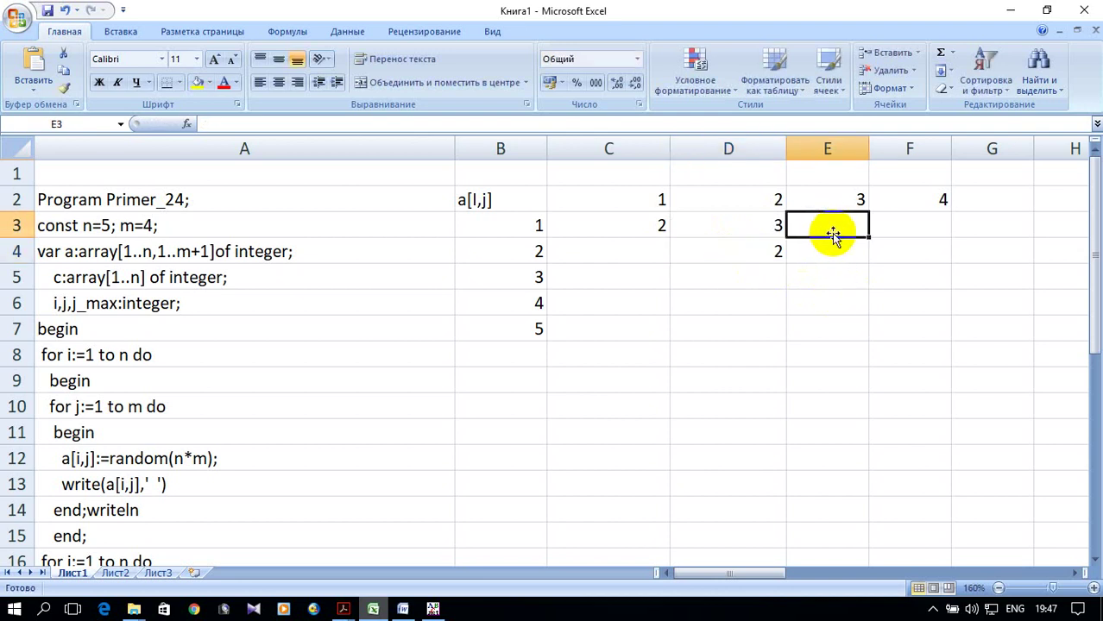
pyautogui.write('7')
pyautogui.click(903, 227)
pyautogui.write('8')
pyautogui.click(879, 249)
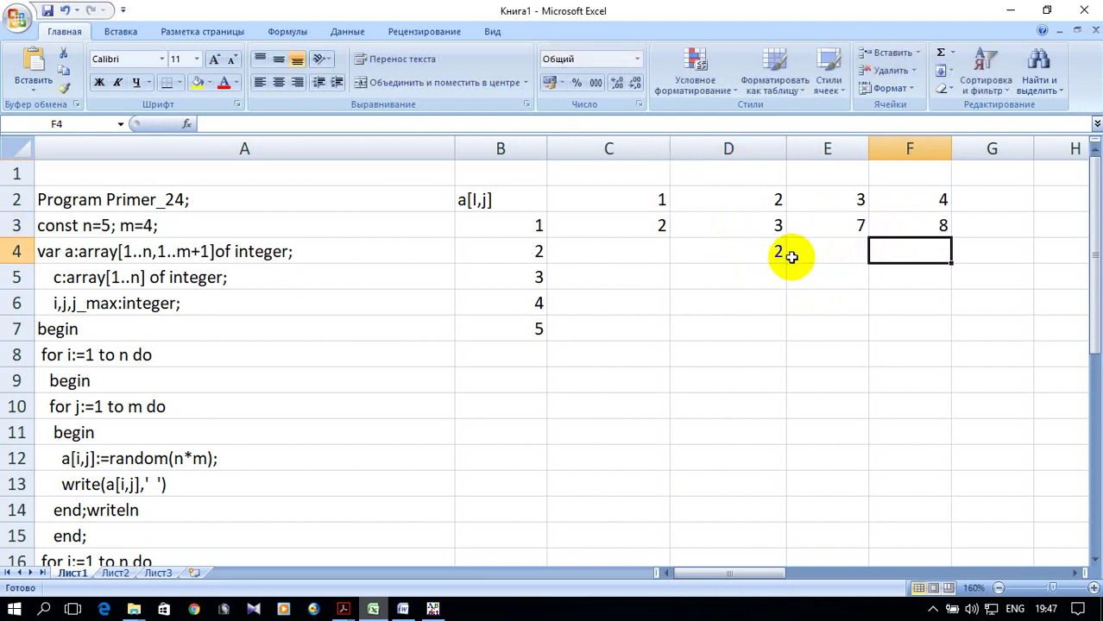
pyautogui.write('3')
pyautogui.click(724, 249)
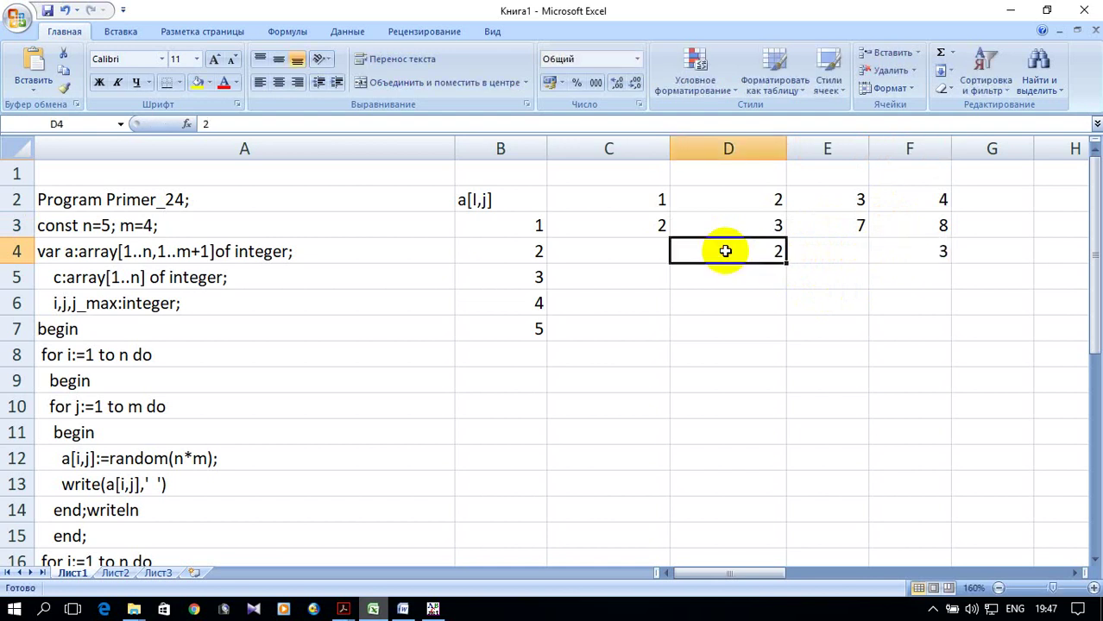
pyautogui.click(900, 244)
pyautogui.click(838, 247)
pyautogui.write('7')
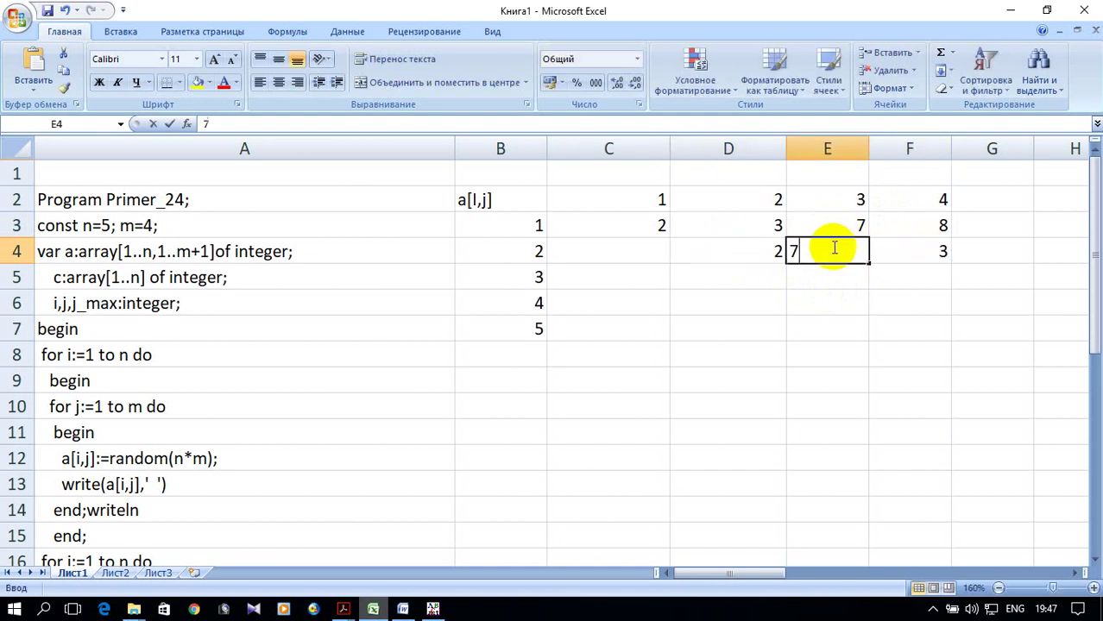
pyautogui.click(633, 245)
pyautogui.write('33')
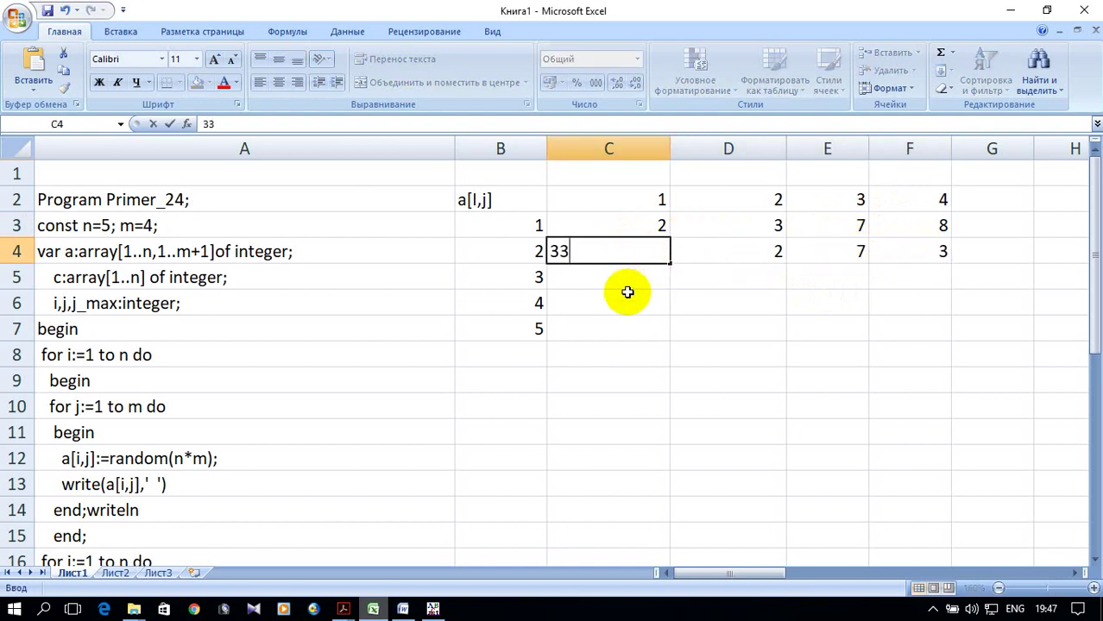
pyautogui.click(623, 276)
# - Enter the third row values 56, 78, 43 and 7 in C5:F5
pyautogui.write('56')
pyautogui.click(732, 276)
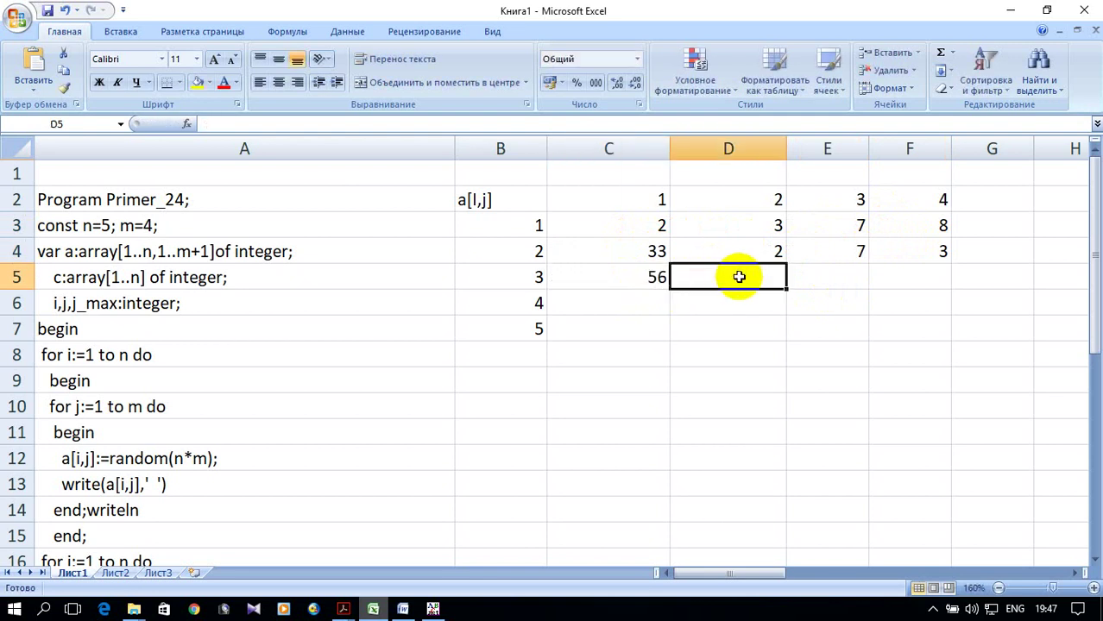
pyautogui.write('78')
pyautogui.click(818, 277)
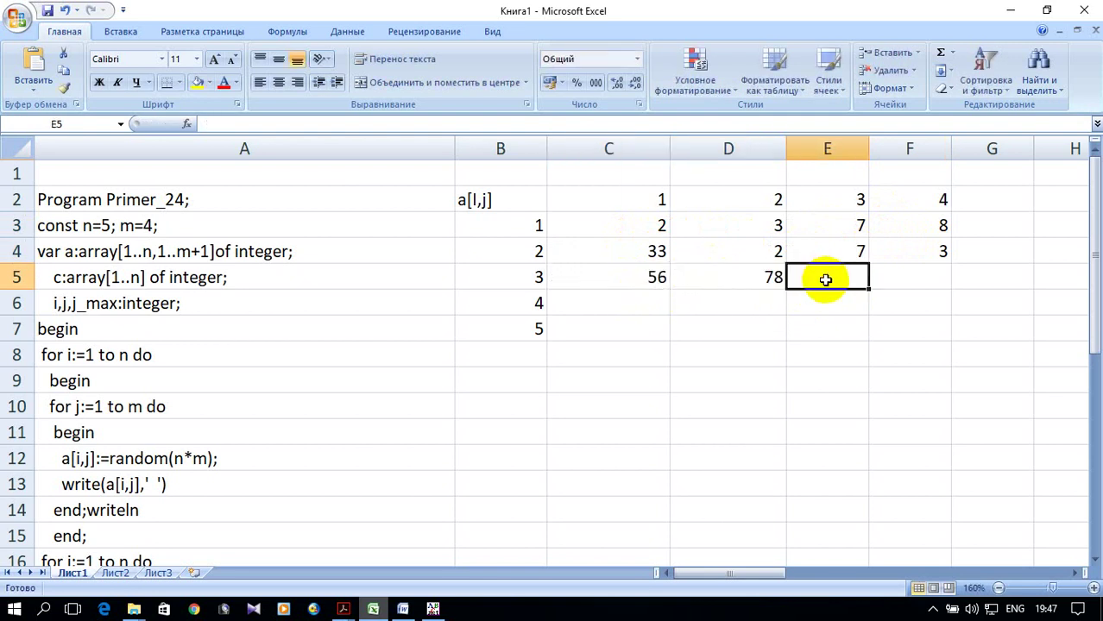
pyautogui.write('43')
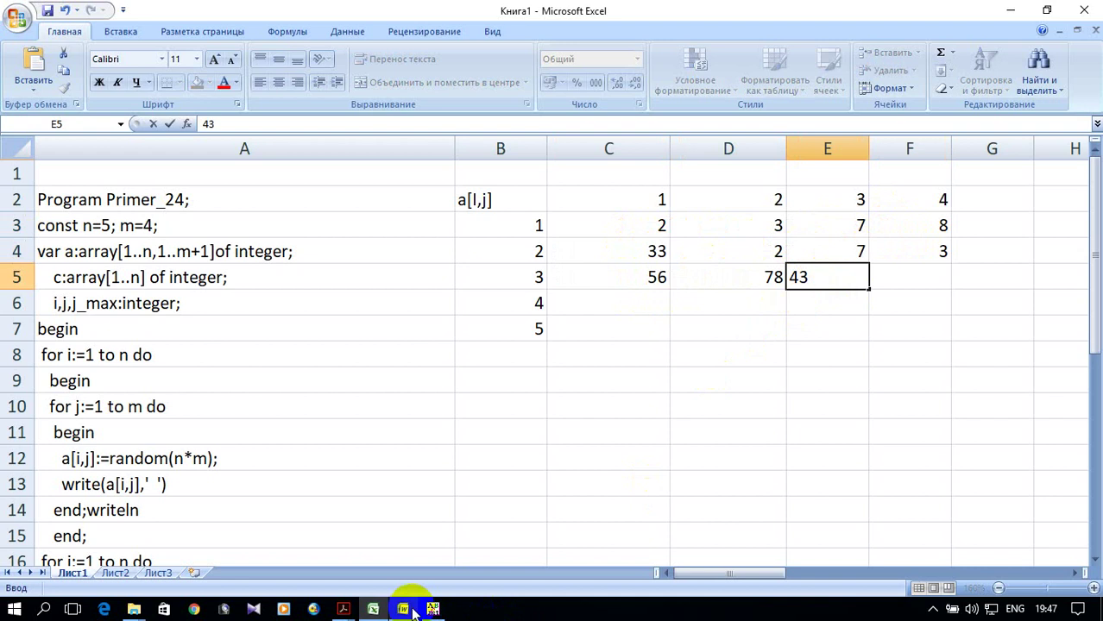
pyautogui.click(432, 610)
pyautogui.scroll(1, 67, 499)
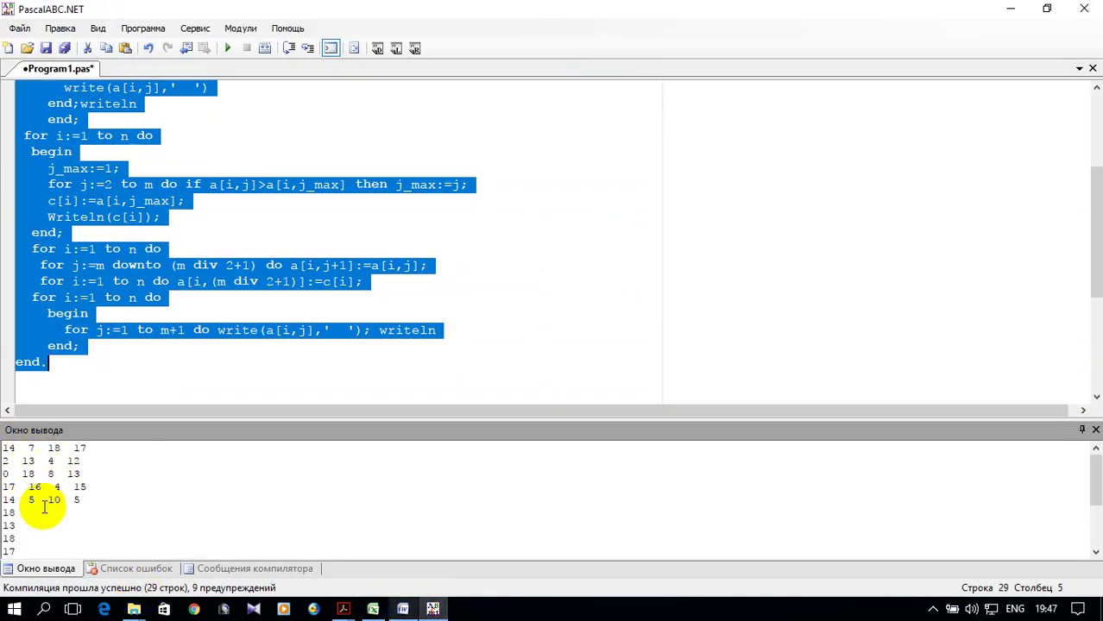
pyautogui.click(1011, 8)
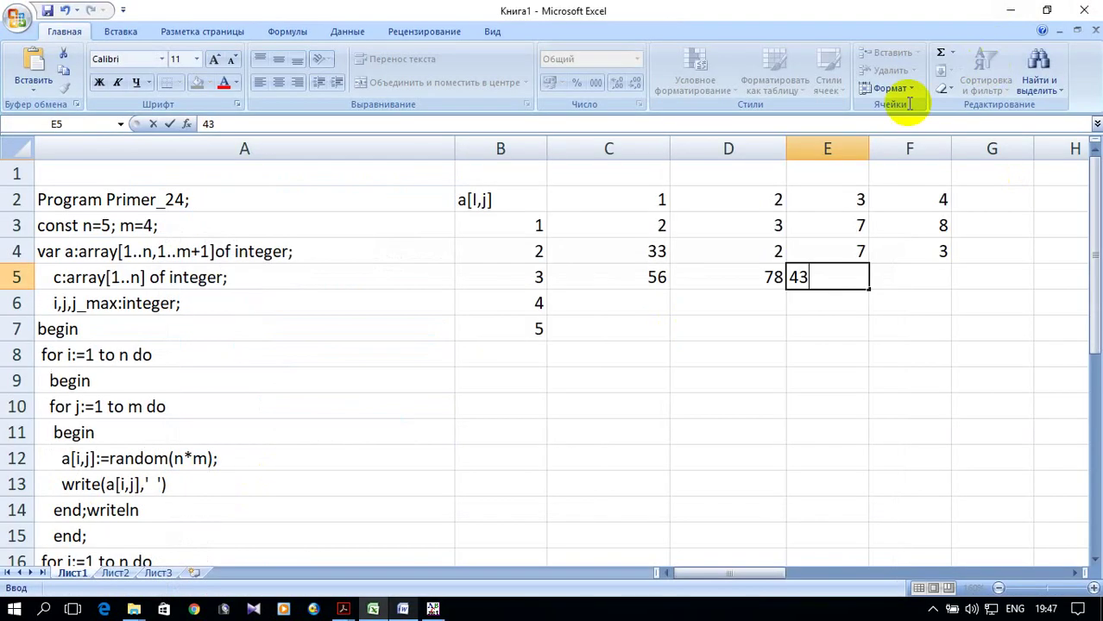
pyautogui.click(916, 281)
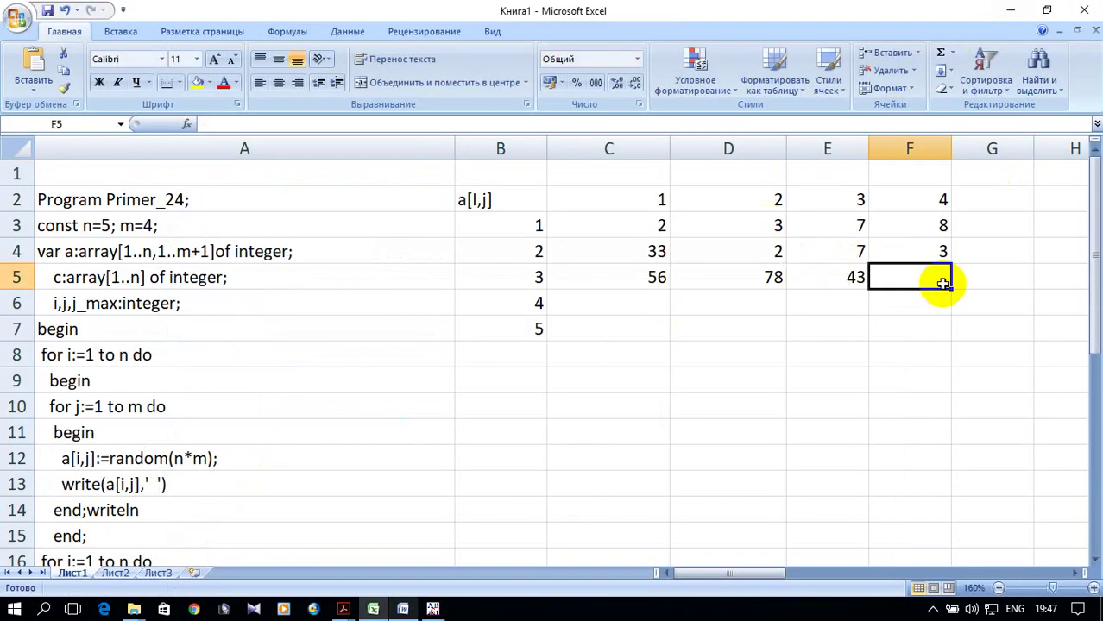
pyautogui.write('7')
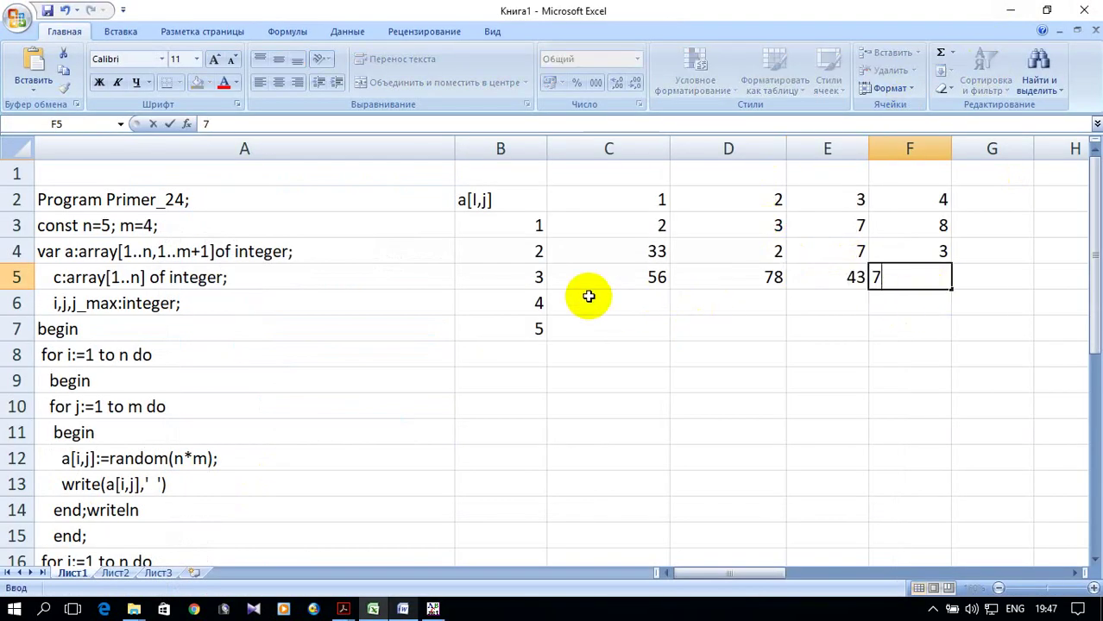
# - Enter the last two rows: 13, 12, 4, 6 and 45, 67, 43, 11
pyautogui.click(616, 305)
pyautogui.write('13')
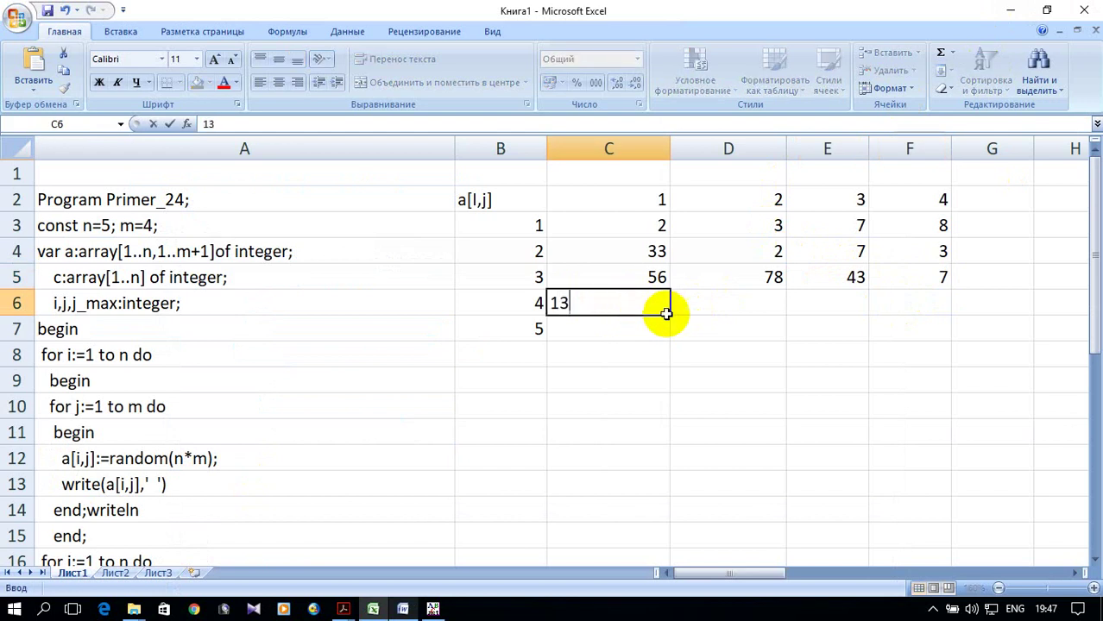
pyautogui.click(730, 296)
pyautogui.write('2')
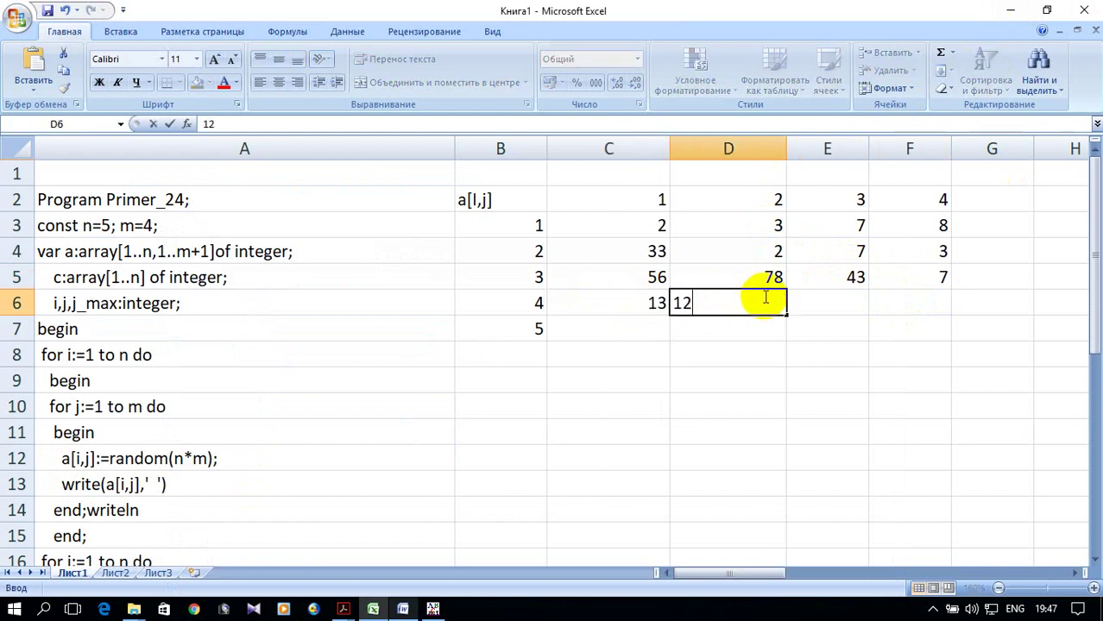
pyautogui.click(852, 306)
pyautogui.write('4')
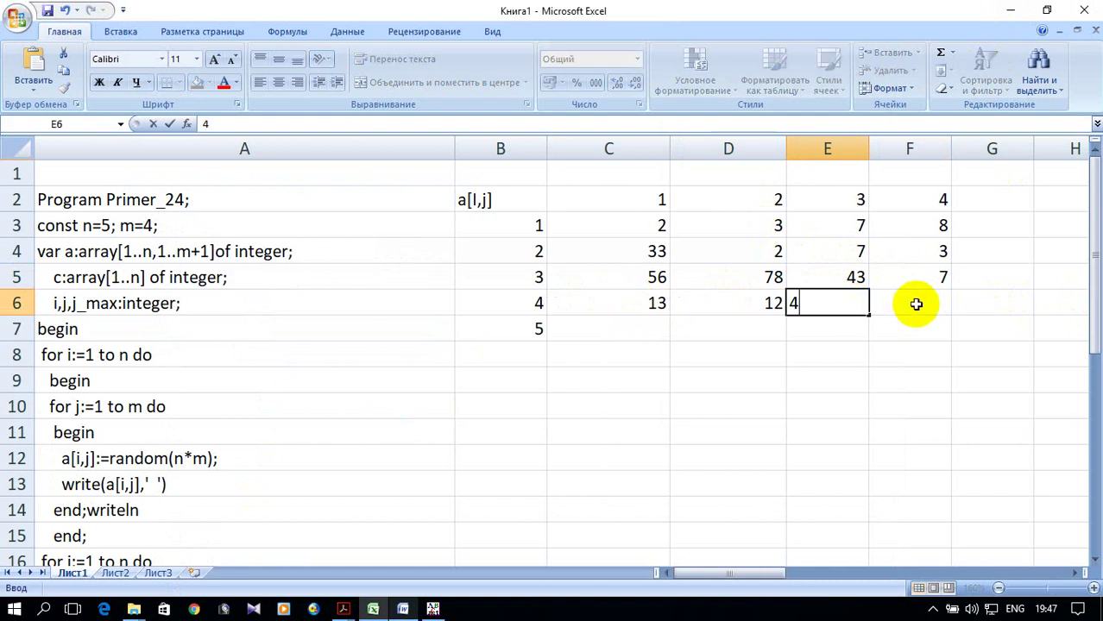
pyautogui.click(917, 306)
pyautogui.write('6')
pyautogui.click(627, 332)
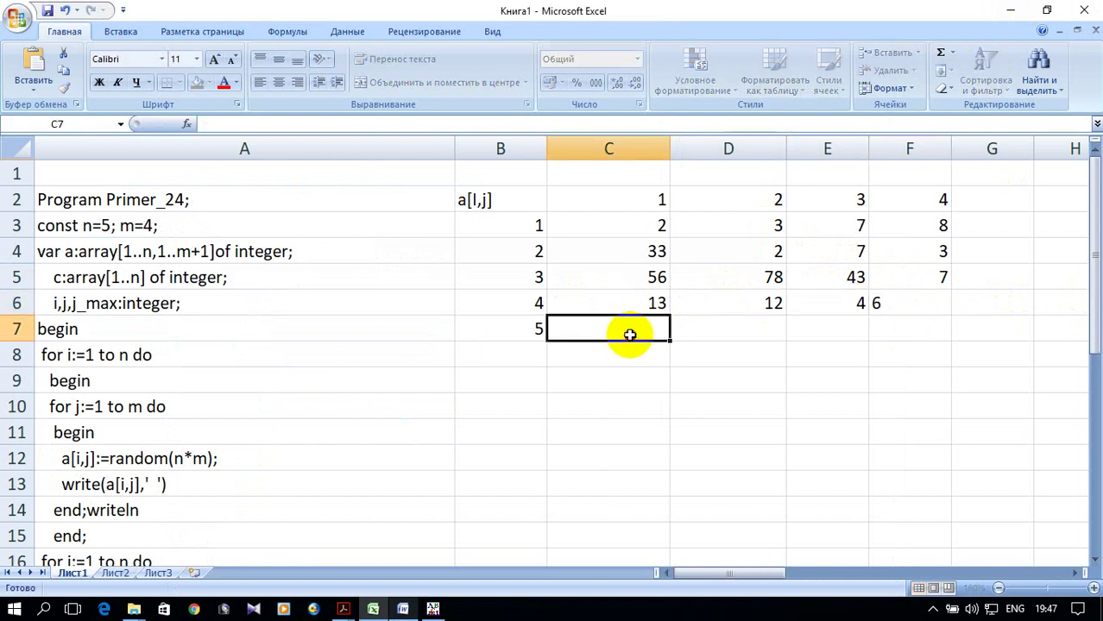
pyautogui.write('45')
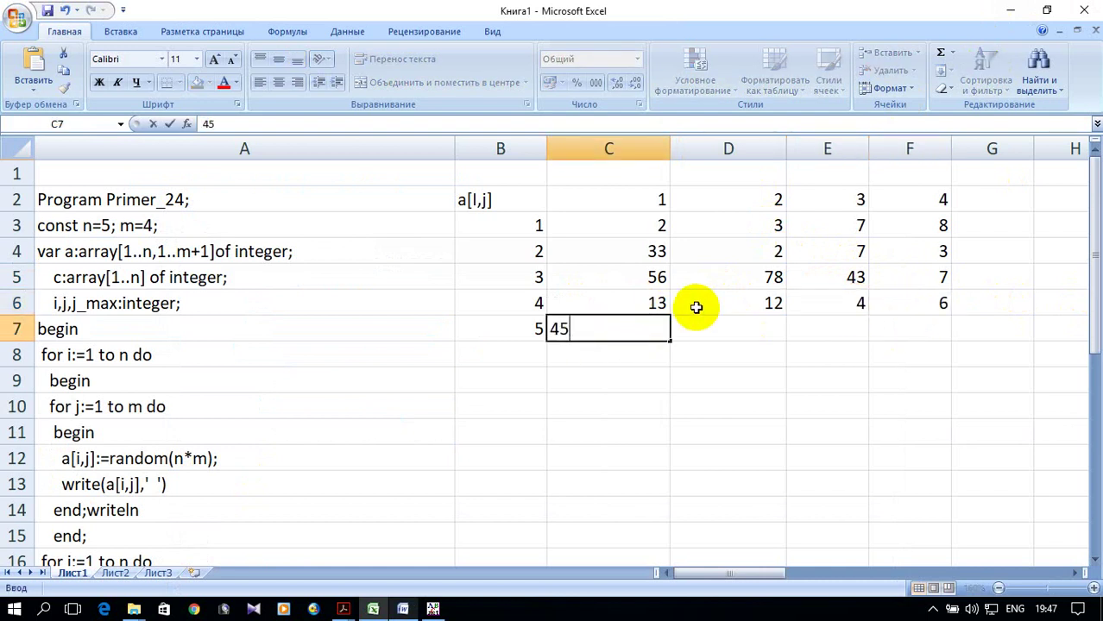
pyautogui.click(747, 328)
pyautogui.write('67')
pyautogui.click(810, 327)
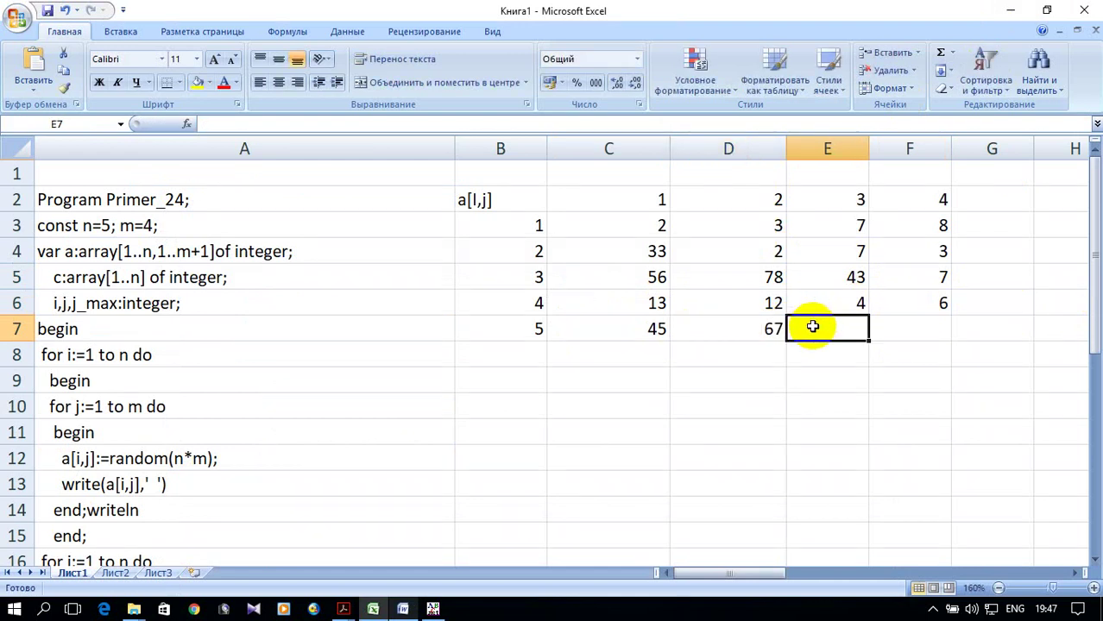
pyautogui.write('43')
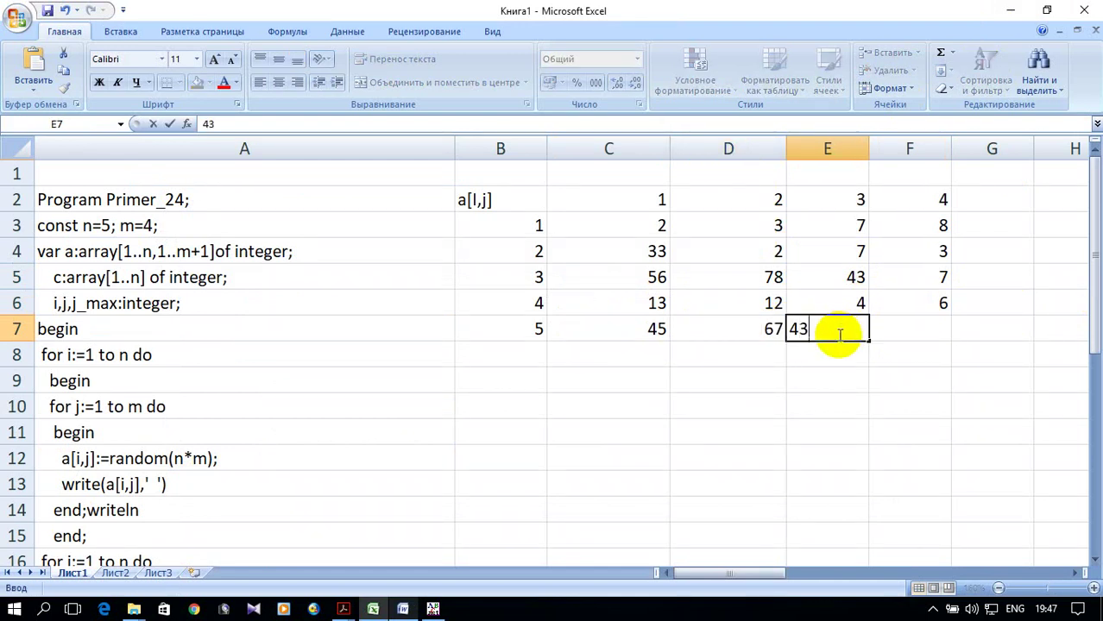
pyautogui.click(897, 333)
pyautogui.write('11')
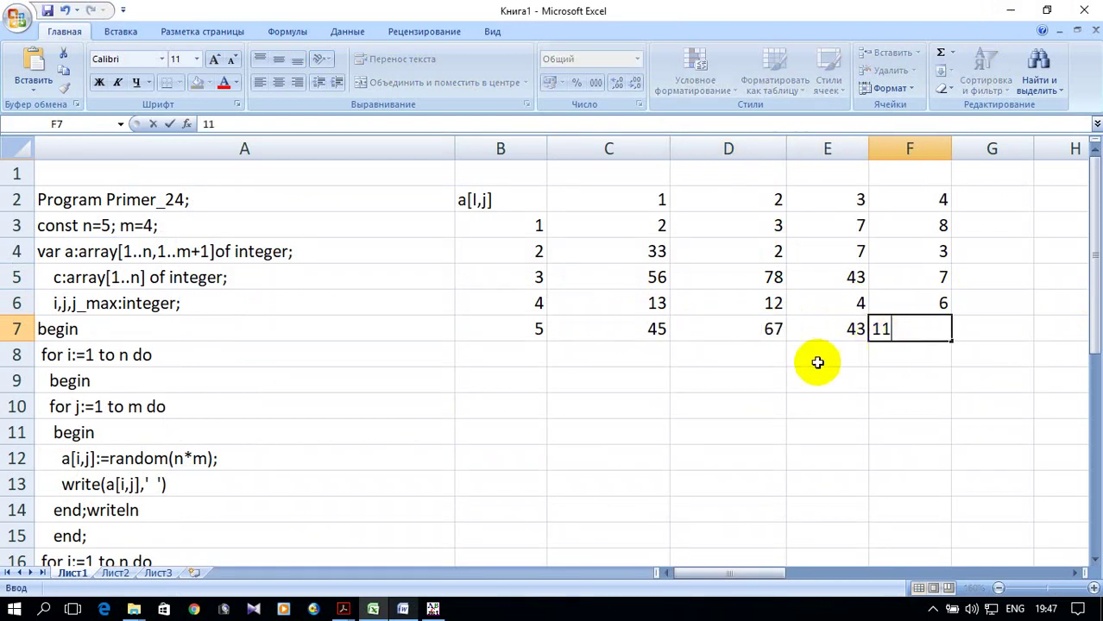
pyautogui.click(815, 361)
pyautogui.scroll(-1, 570, 392)
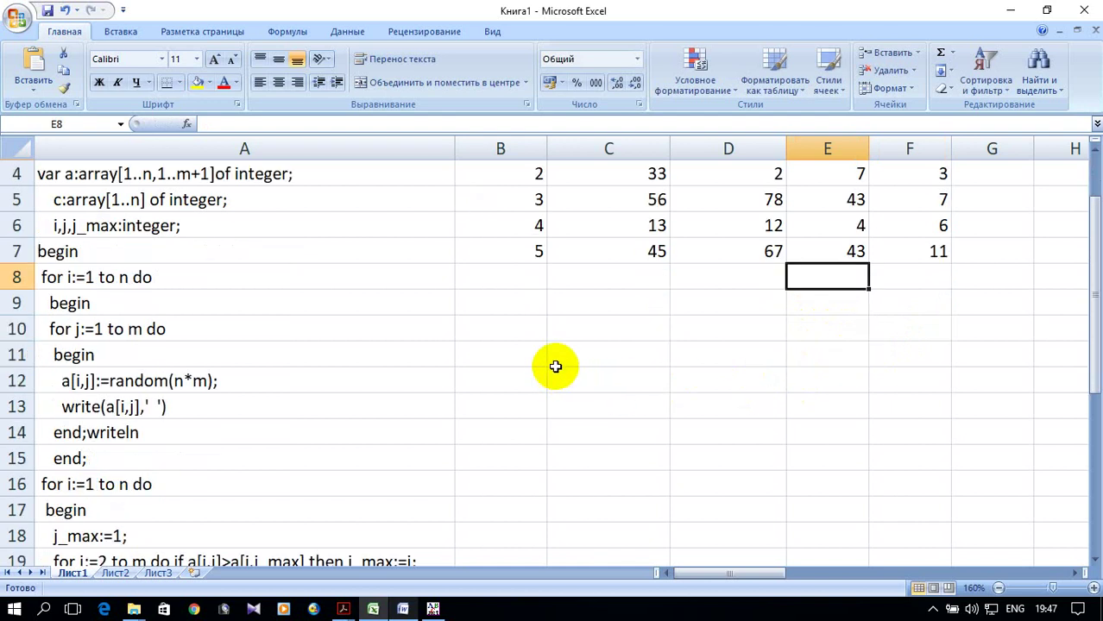
# - Label B9:B13 'max 1=' to 'max 5=' by filling down 'max 1=' and editing each number
pyautogui.click(511, 301)
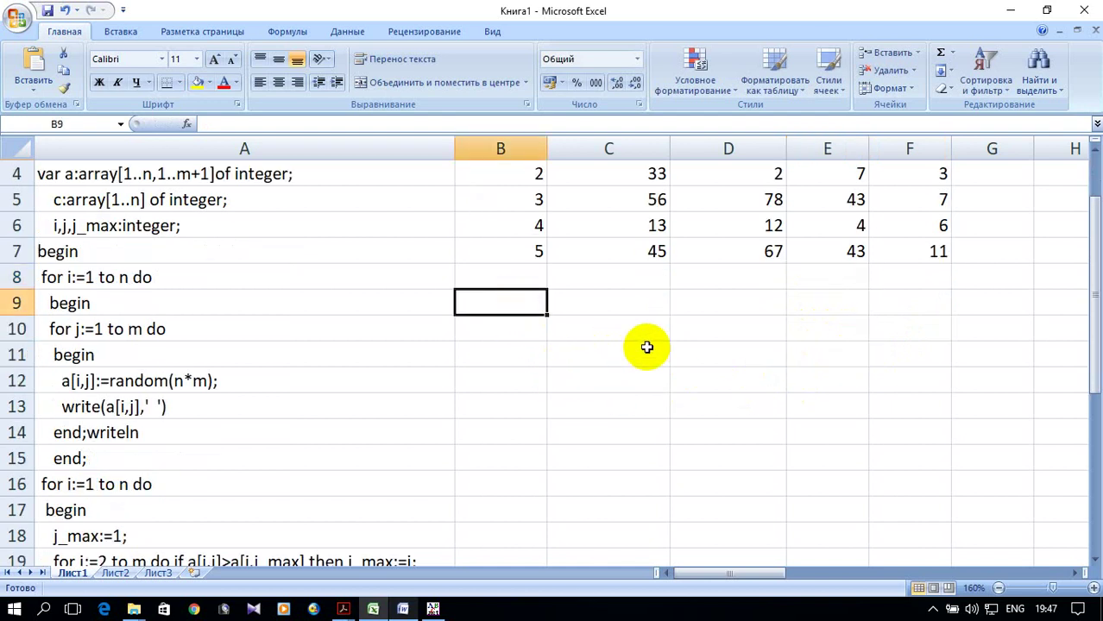
pyautogui.write('max 1=')
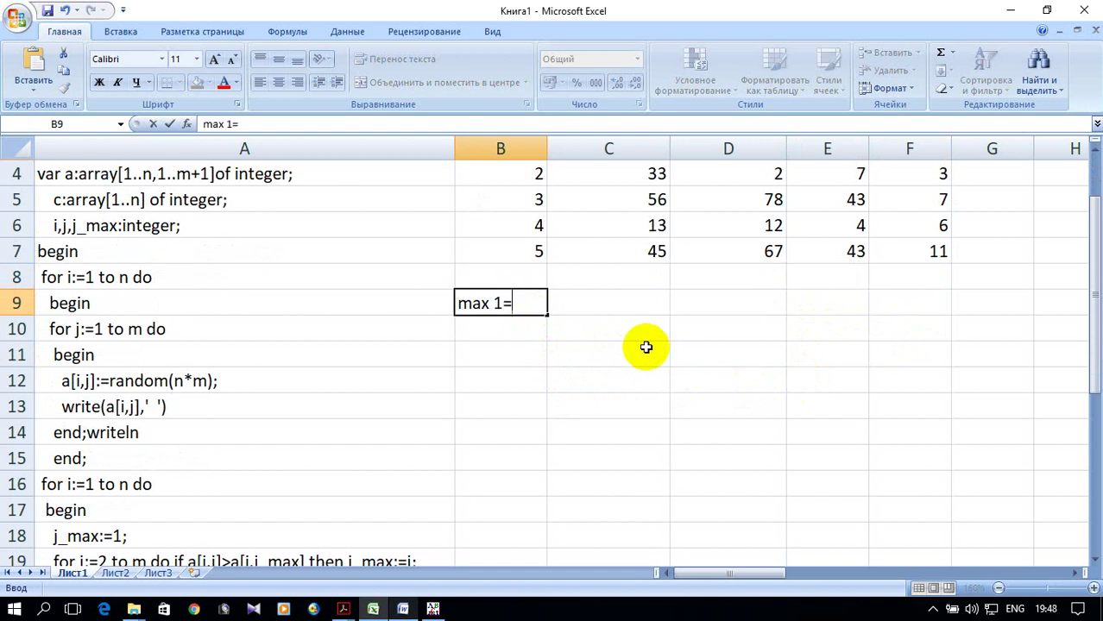
pyautogui.click(518, 338)
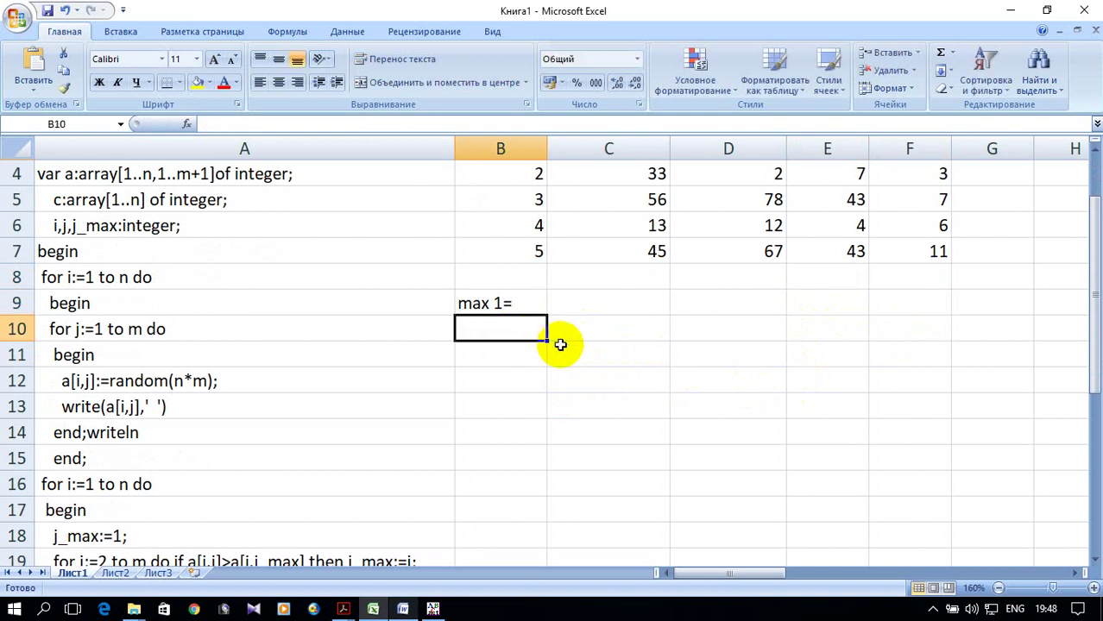
pyautogui.click(517, 302)
pyautogui.moveTo(546, 315); pyautogui.dragTo(557, 416)
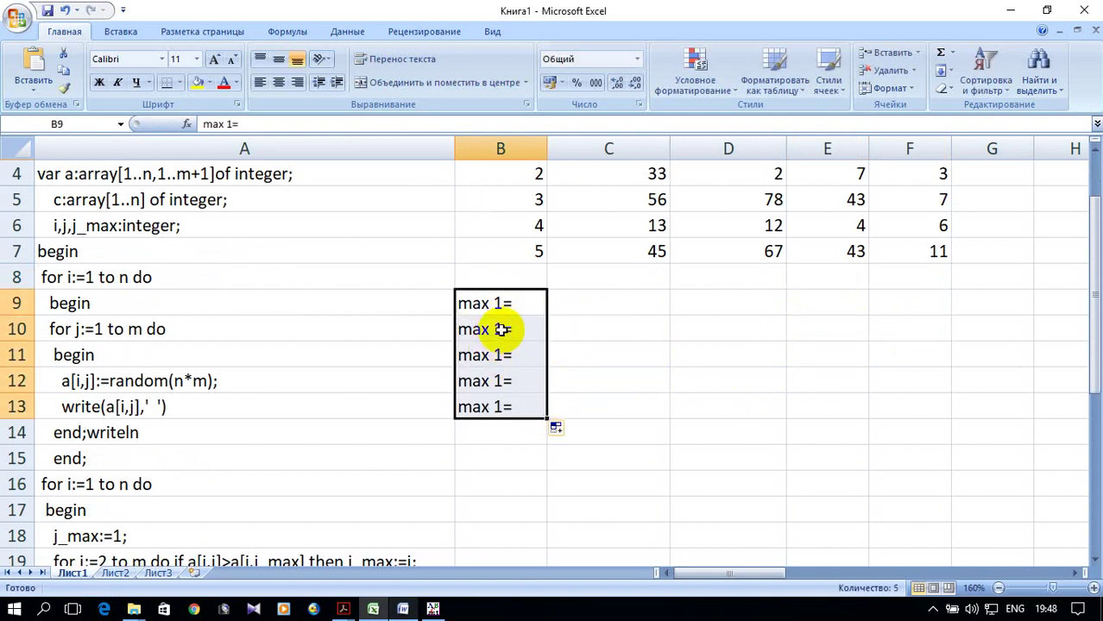
pyautogui.doubleClick(501, 328)
pyautogui.write('2')
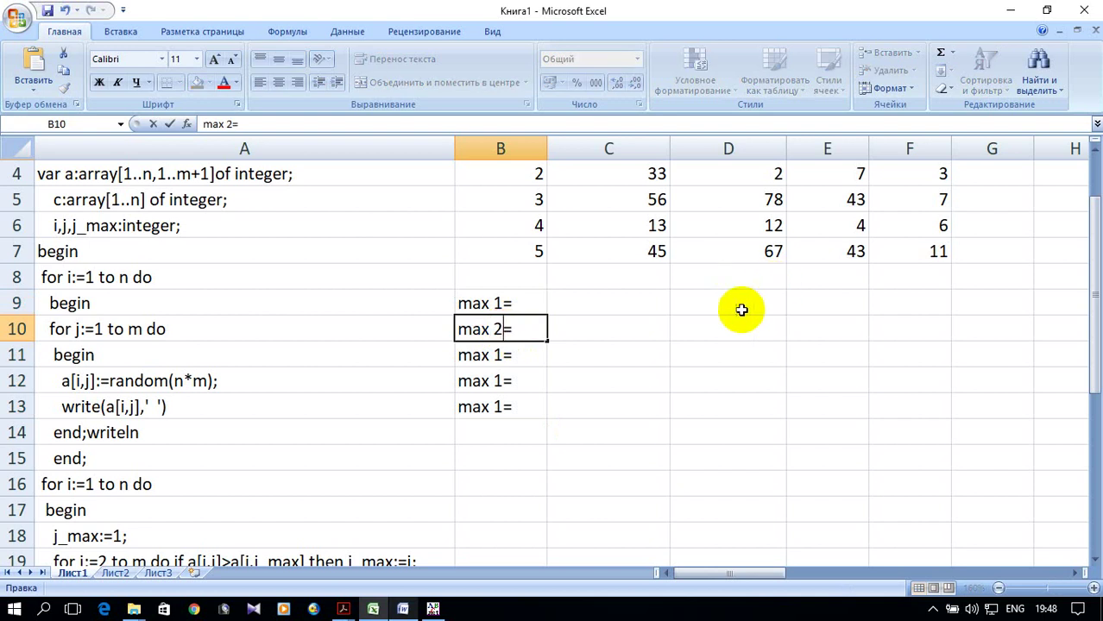
pyautogui.doubleClick(503, 354)
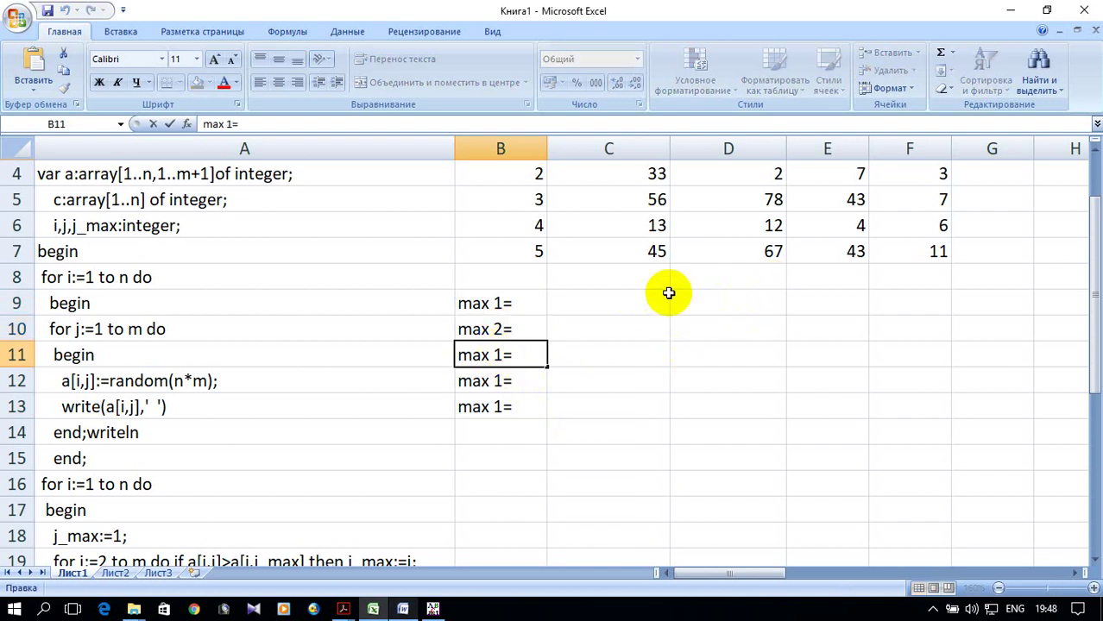
pyautogui.write('3')
pyautogui.doubleClick(494, 380)
pyautogui.write('4')
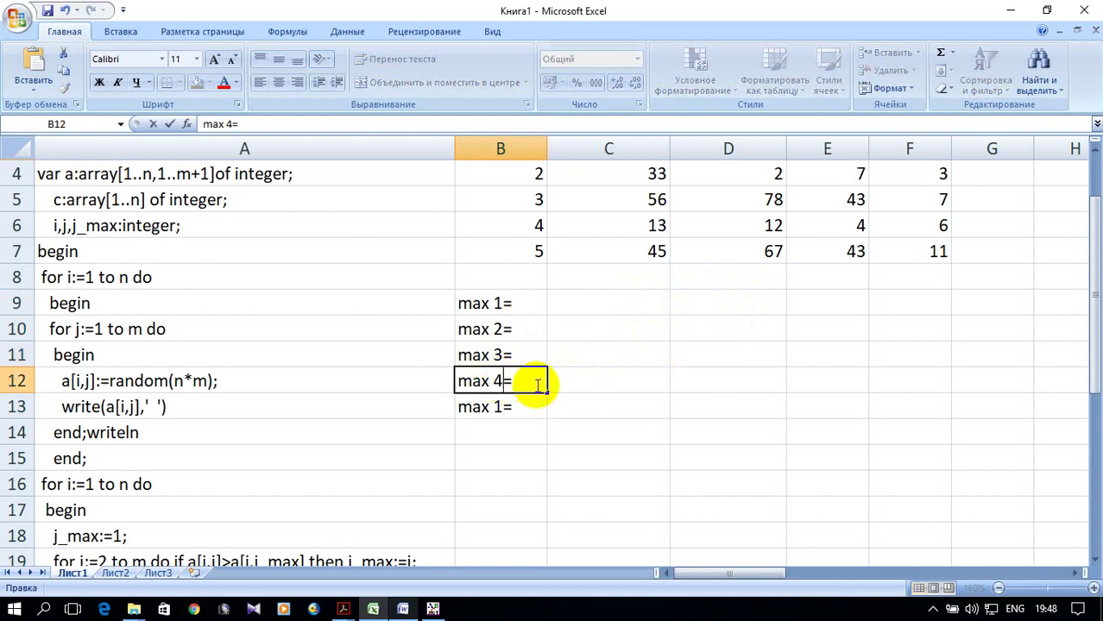
pyautogui.doubleClick(503, 406)
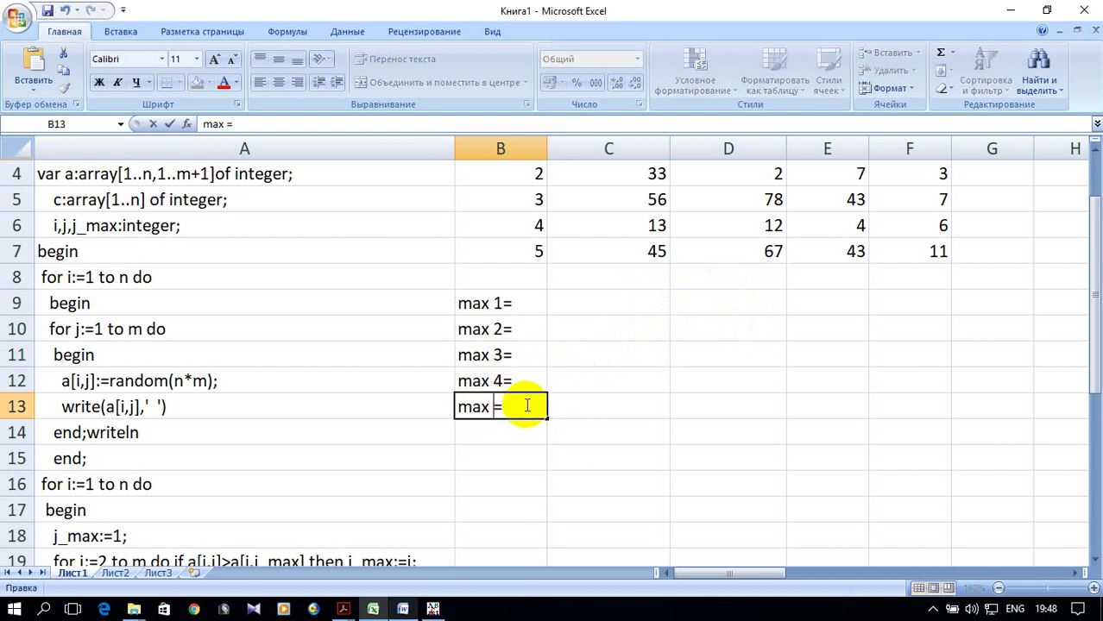
pyautogui.write('5')
# - Put МАКС(C3:F3) in C9 and fill it to C13, giving maxima 8, 33, 78, 13, 67
pyautogui.click(582, 428)
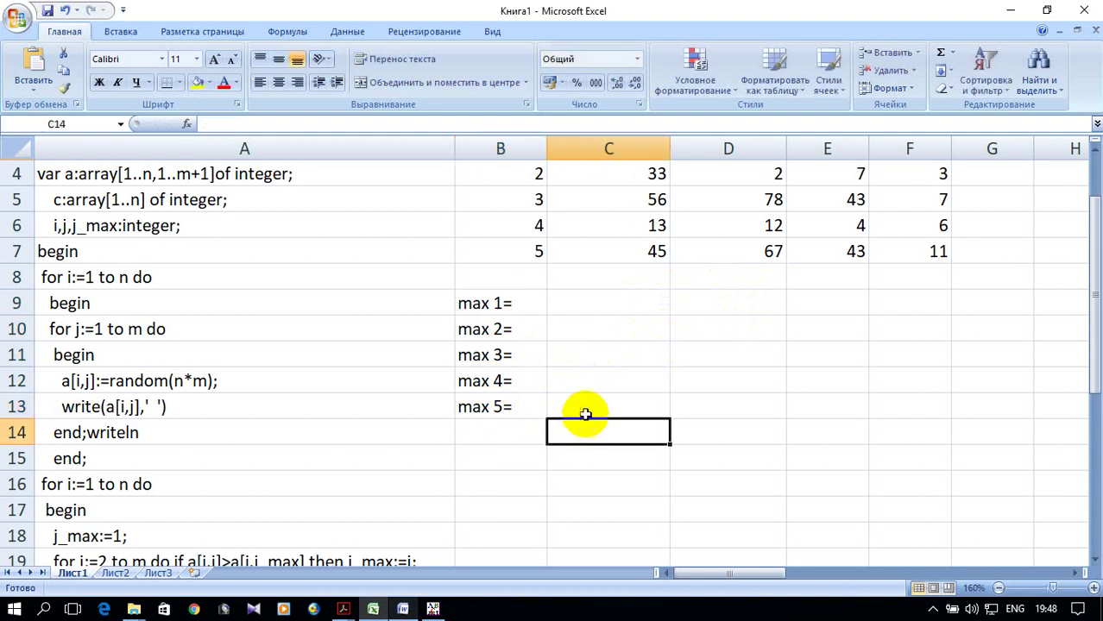
pyautogui.click(602, 295)
pyautogui.click(185, 124)
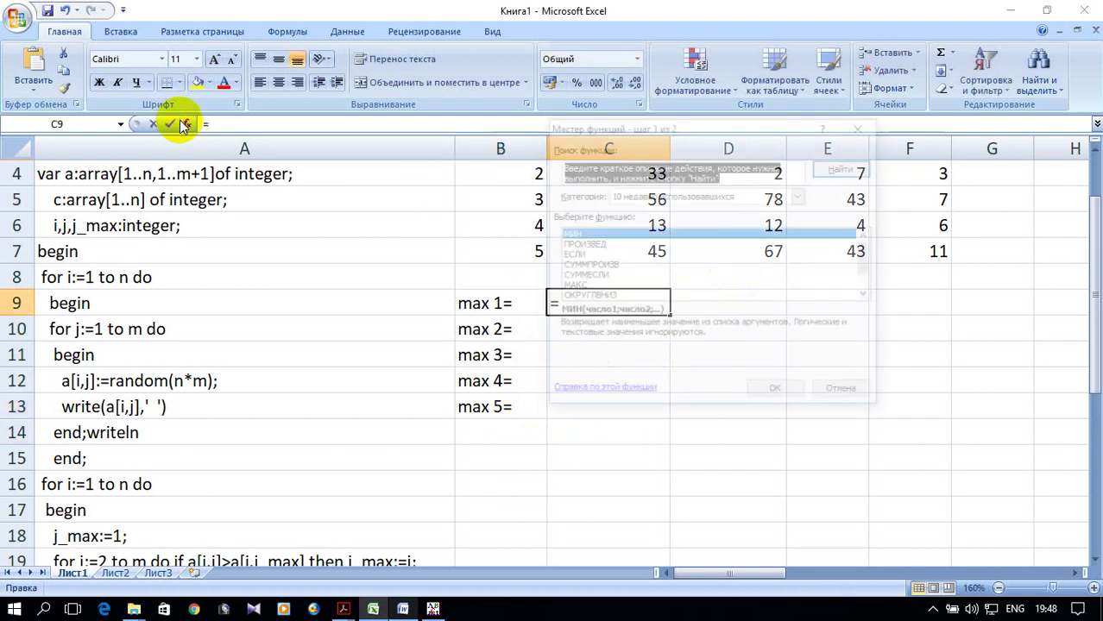
pyautogui.click(576, 288)
pyautogui.click(777, 392)
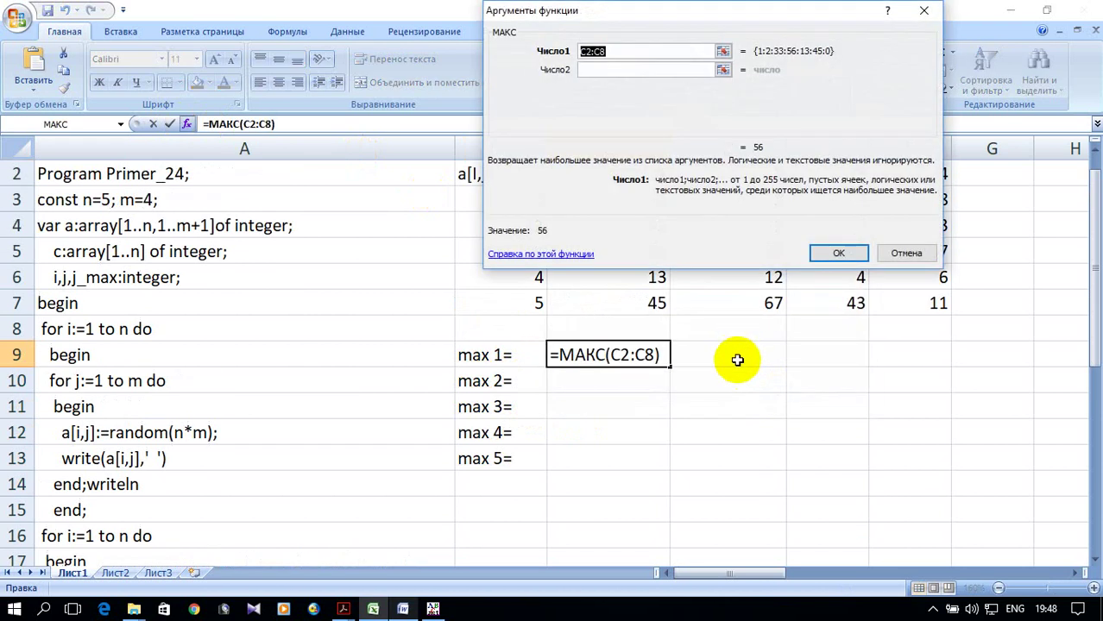
pyautogui.moveTo(729, 10)
pyautogui.mouseDown()
pyautogui.moveTo(392, 229)
pyautogui.moveTo(271, 268)
pyautogui.mouseUp()
pyautogui.moveTo(656, 202); pyautogui.dragTo(887, 209)
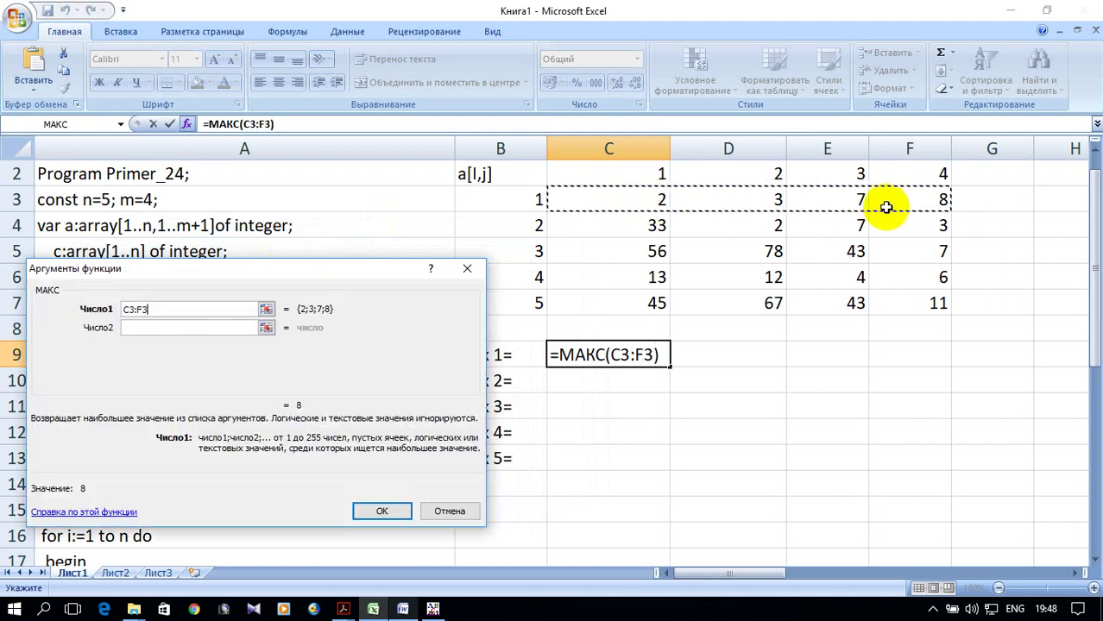
pyautogui.press('Return')
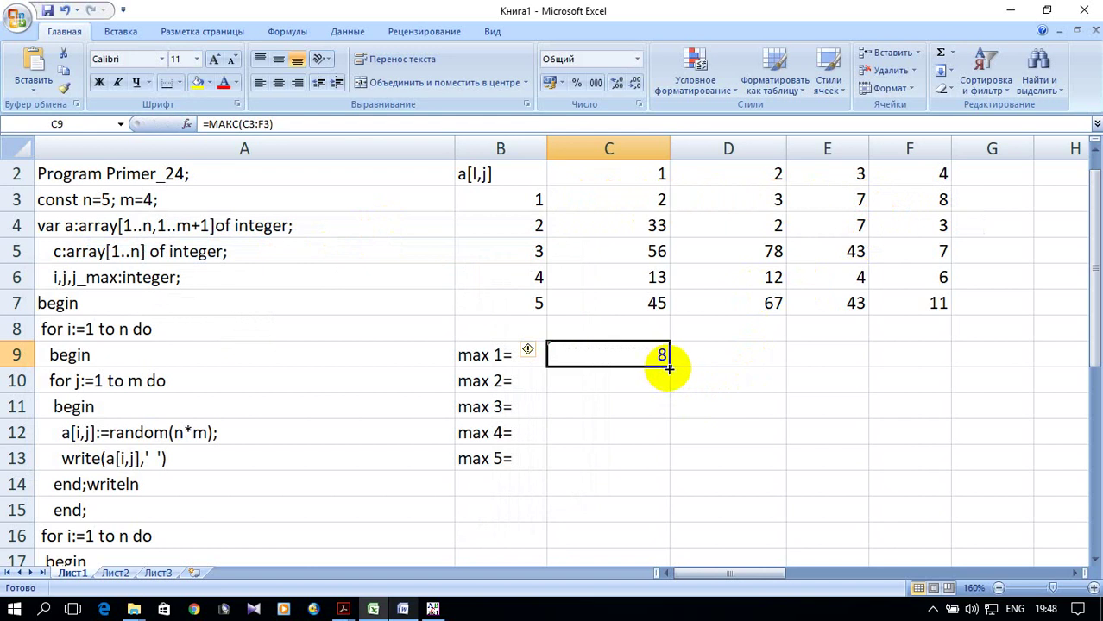
pyautogui.moveTo(669, 369); pyautogui.dragTo(667, 464)
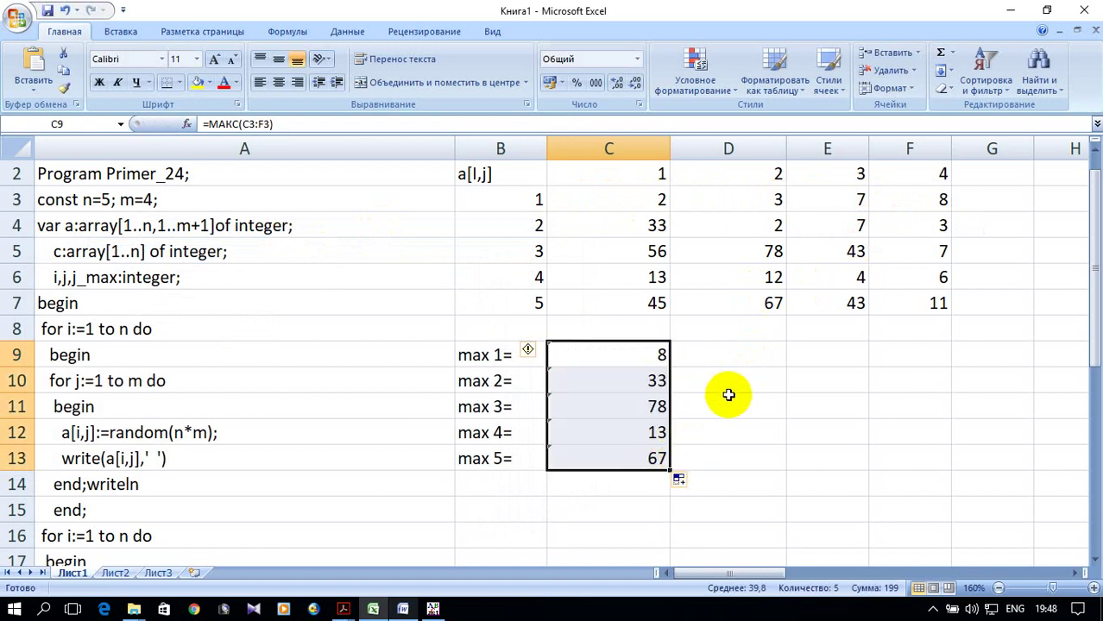
pyautogui.scroll(-2, 778, 440)
pyautogui.scroll(2, 778, 431)
# - Copy the a[i,j] table and paste a duplicate starting at B15
pyautogui.click(792, 432)
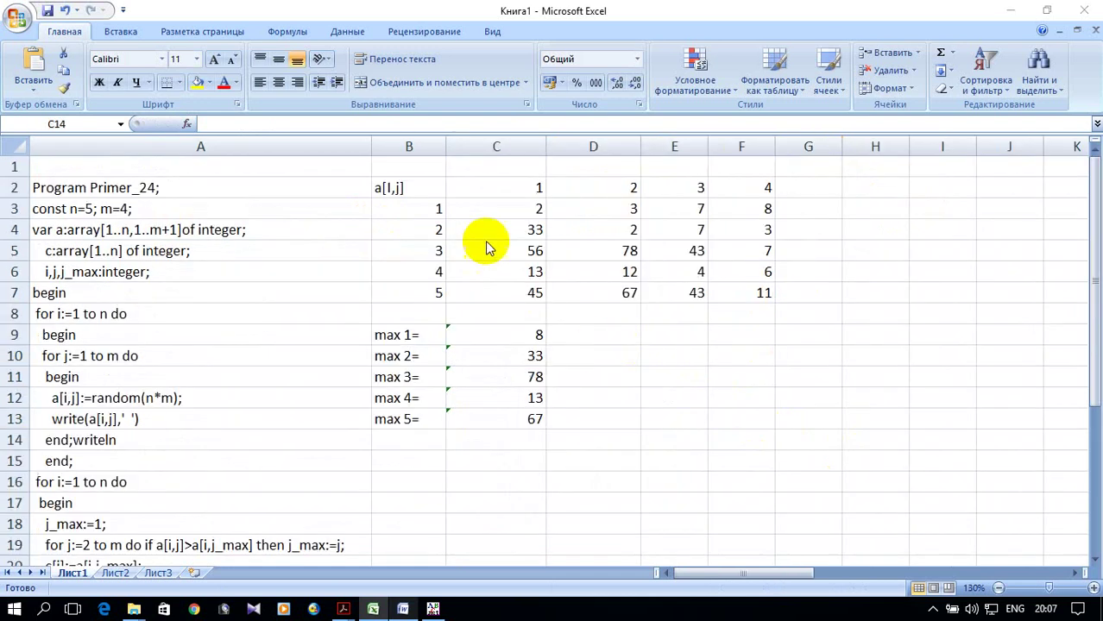
pyautogui.moveTo(404, 186)
pyautogui.mouseDown()
pyautogui.moveTo(785, 310)
pyautogui.moveTo(731, 285)
pyautogui.mouseUp()
pyautogui.rightClick(672, 231)
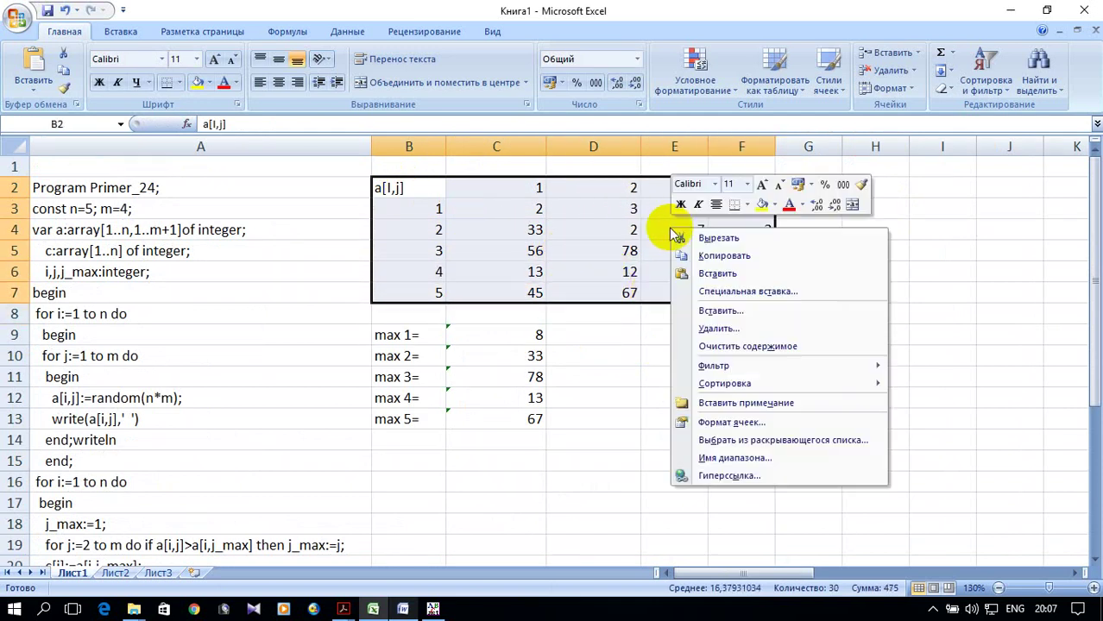
pyautogui.click(751, 257)
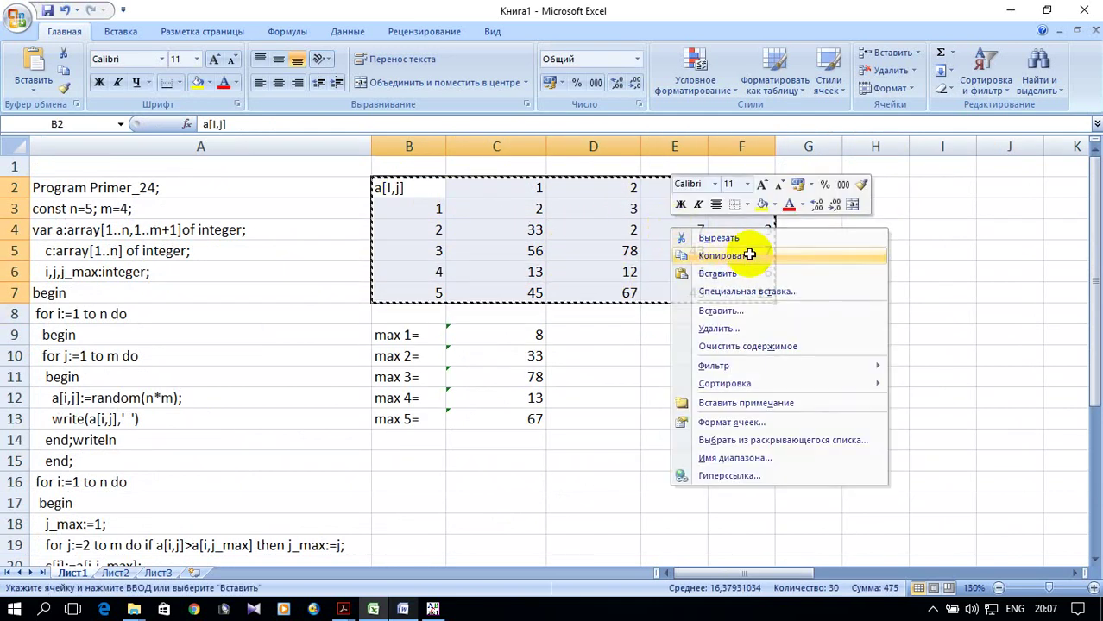
pyautogui.click(410, 462)
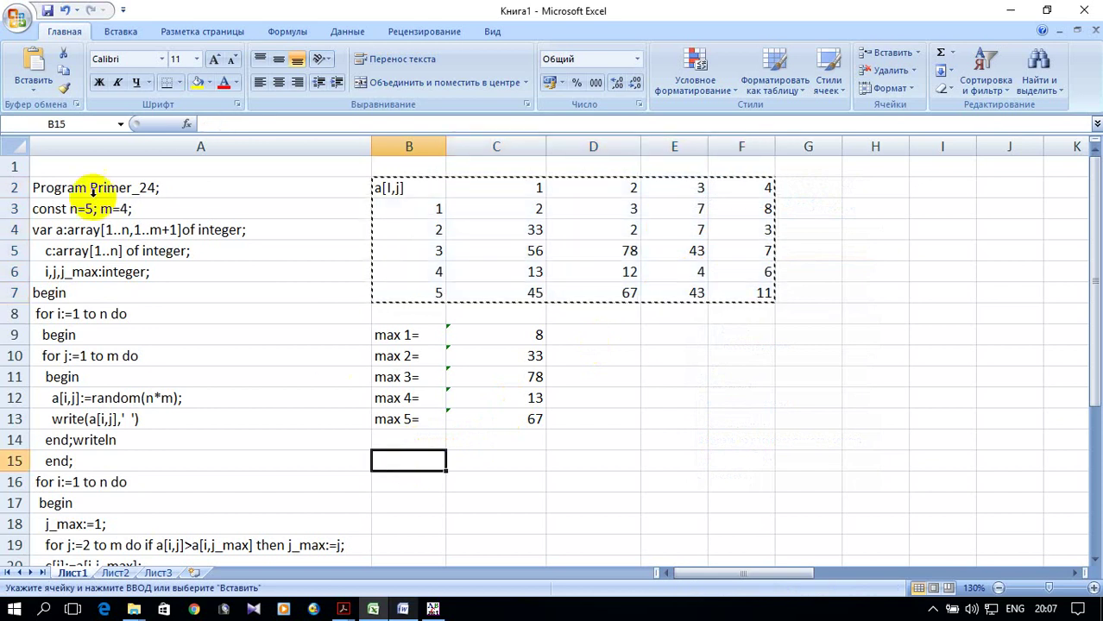
pyautogui.click(31, 69)
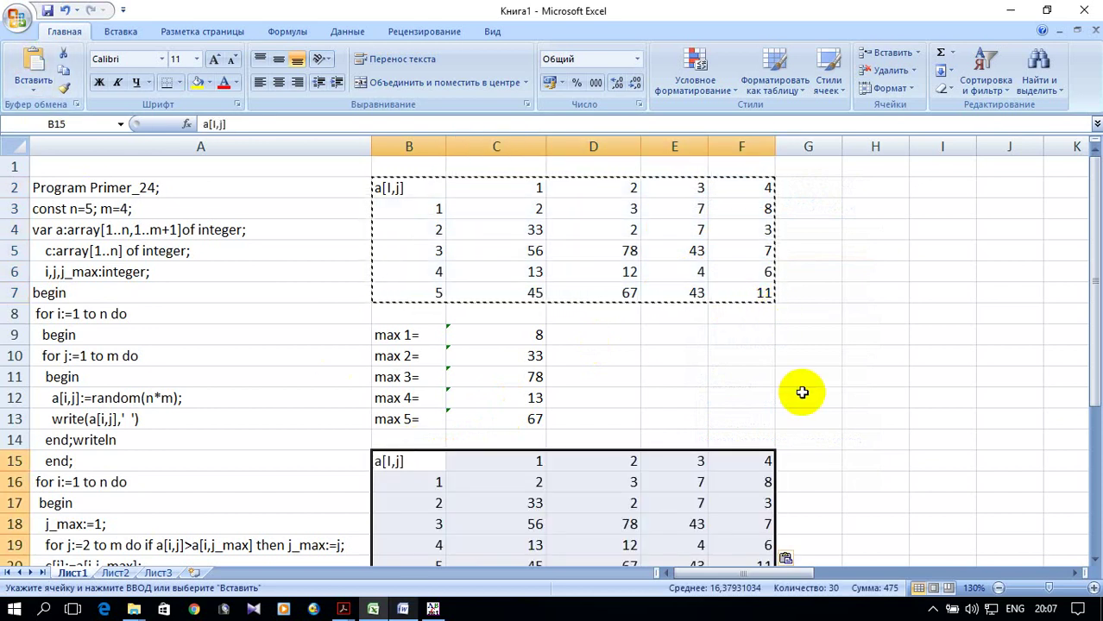
pyautogui.scroll(-2, 803, 380)
# - Clear the copied values from C16:F20, keeping the header row and column
pyautogui.moveTo(686, 335); pyautogui.dragTo(828, 341)
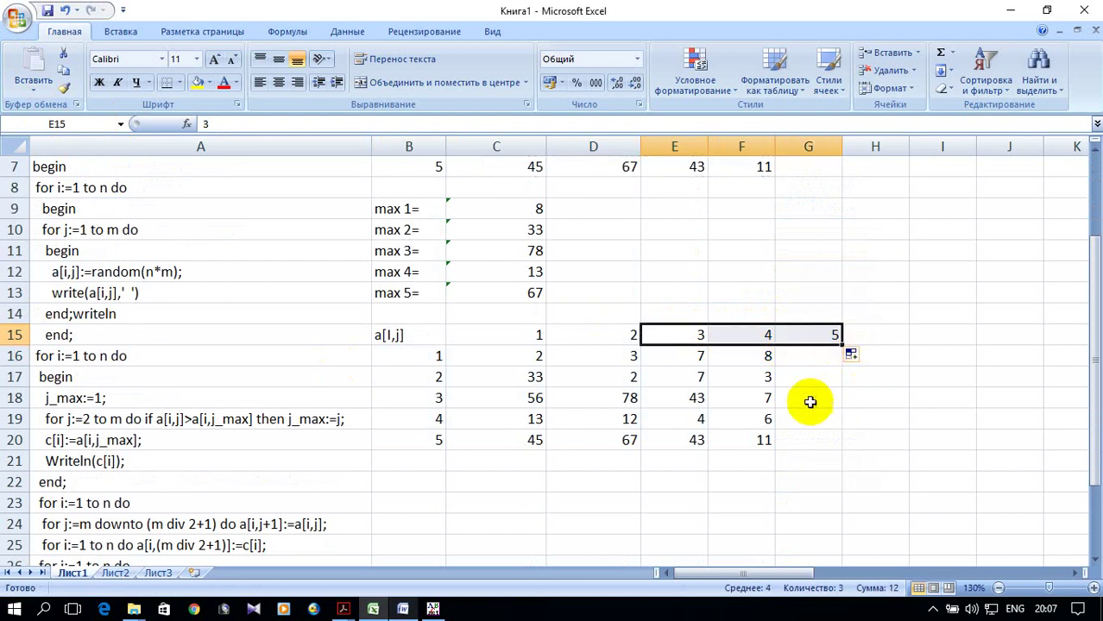
pyautogui.moveTo(518, 353)
pyautogui.mouseDown()
pyautogui.moveTo(702, 419)
pyautogui.moveTo(858, 442)
pyautogui.mouseUp()
pyautogui.press('Delete')
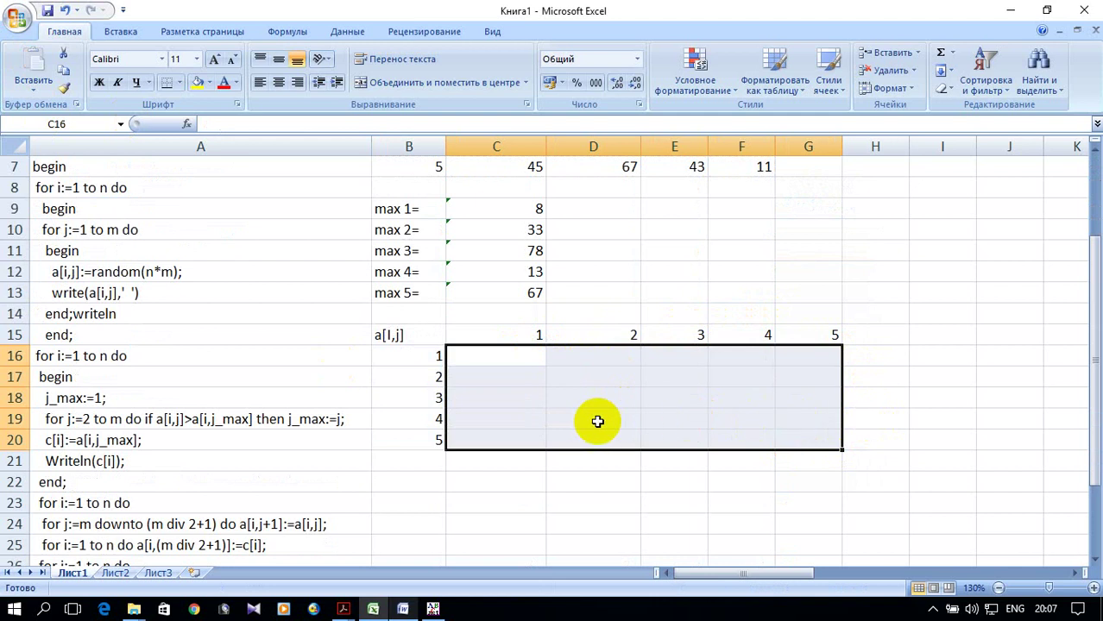
pyautogui.click(481, 355)
pyautogui.scroll(1, 702, 419)
pyautogui.scroll(1, 702, 419)
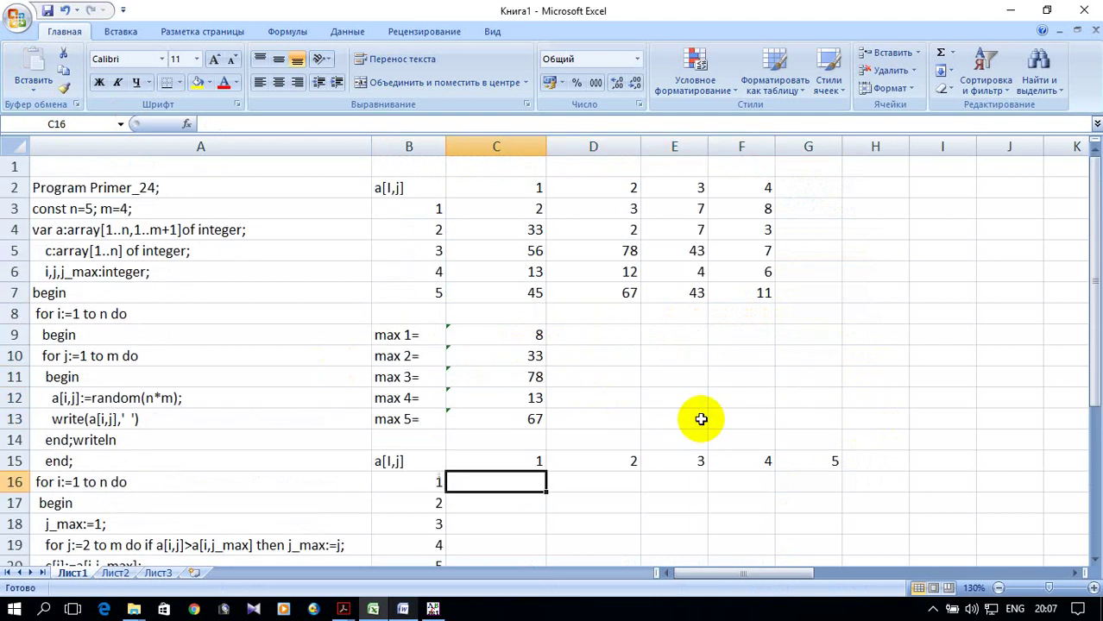
# - Insert an ЕСЛИ function in C16 whose condition starts with C$15
pyautogui.click(187, 123)
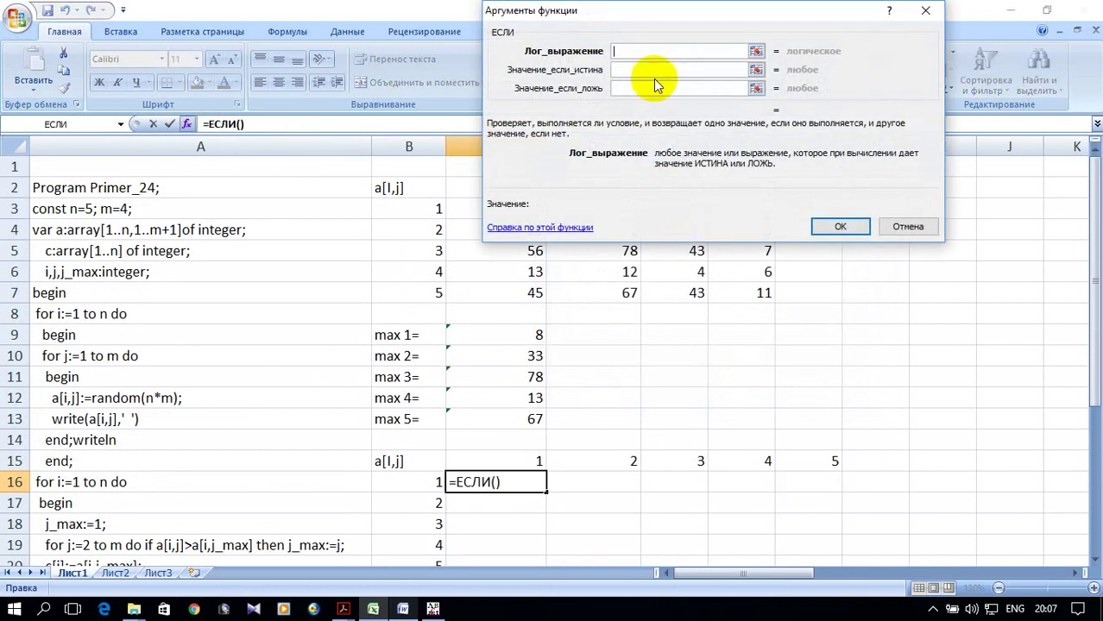
pyautogui.moveTo(682, 11)
pyautogui.mouseDown()
pyautogui.moveTo(769, 190)
pyautogui.moveTo(771, 223)
pyautogui.mouseUp()
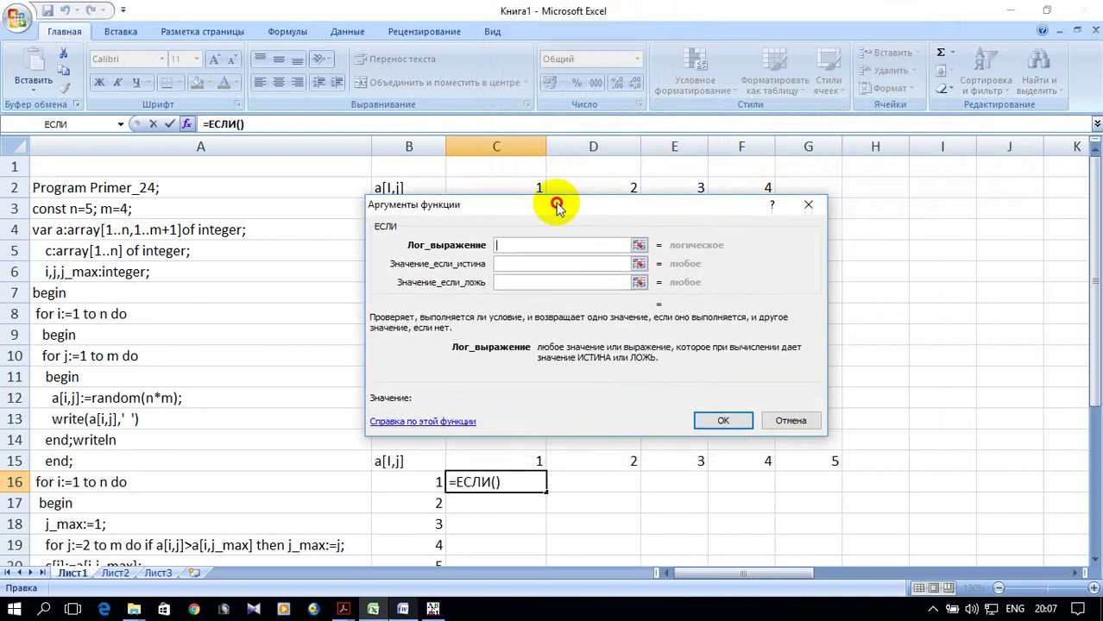
pyautogui.moveTo(771, 223)
pyautogui.mouseDown()
pyautogui.moveTo(574, 229)
pyautogui.moveTo(460, 172)
pyautogui.mouseUp()
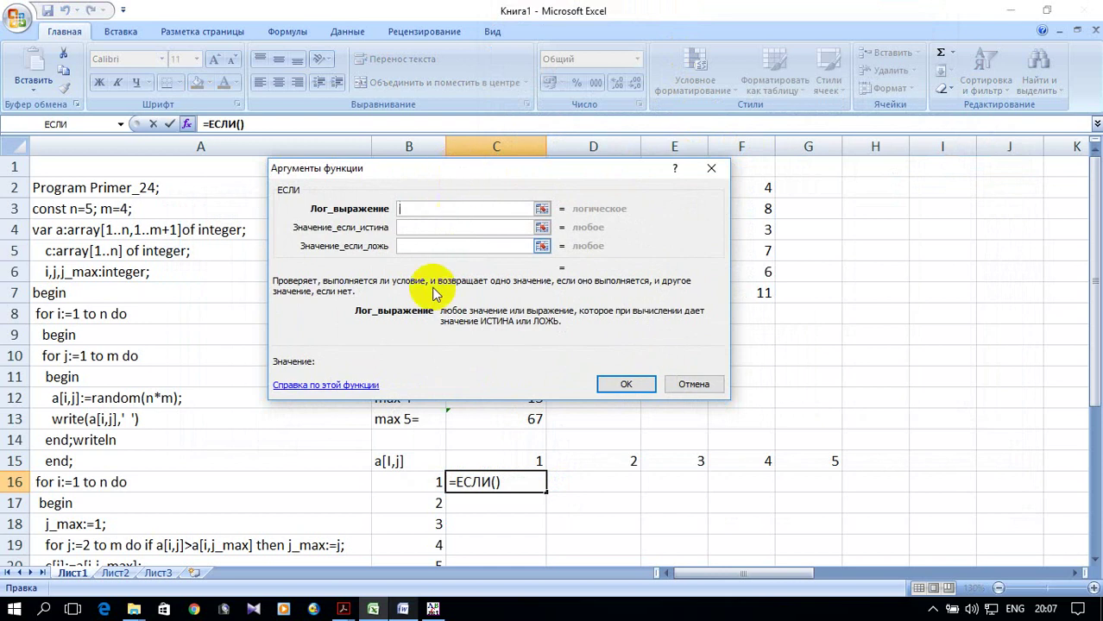
pyautogui.click(522, 464)
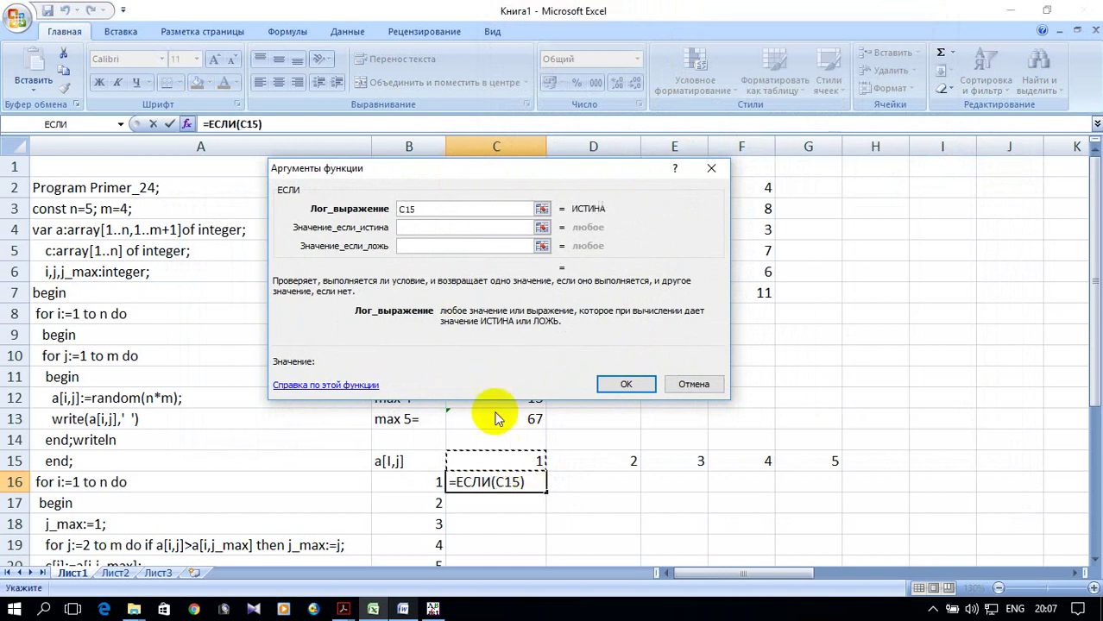
pyautogui.click(406, 211)
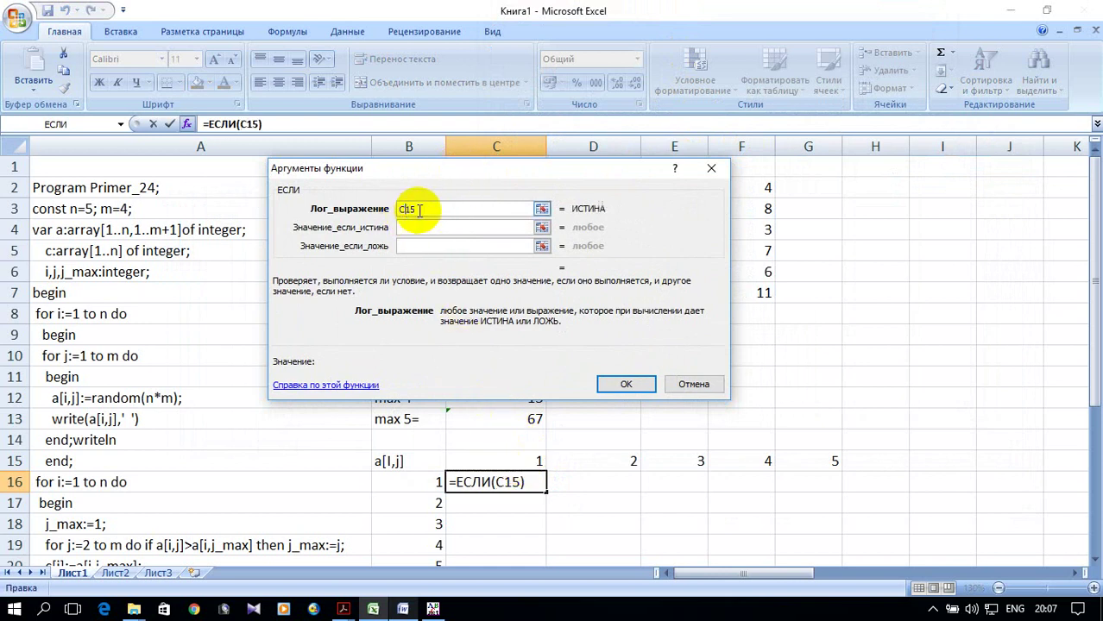
pyautogui.write('$')
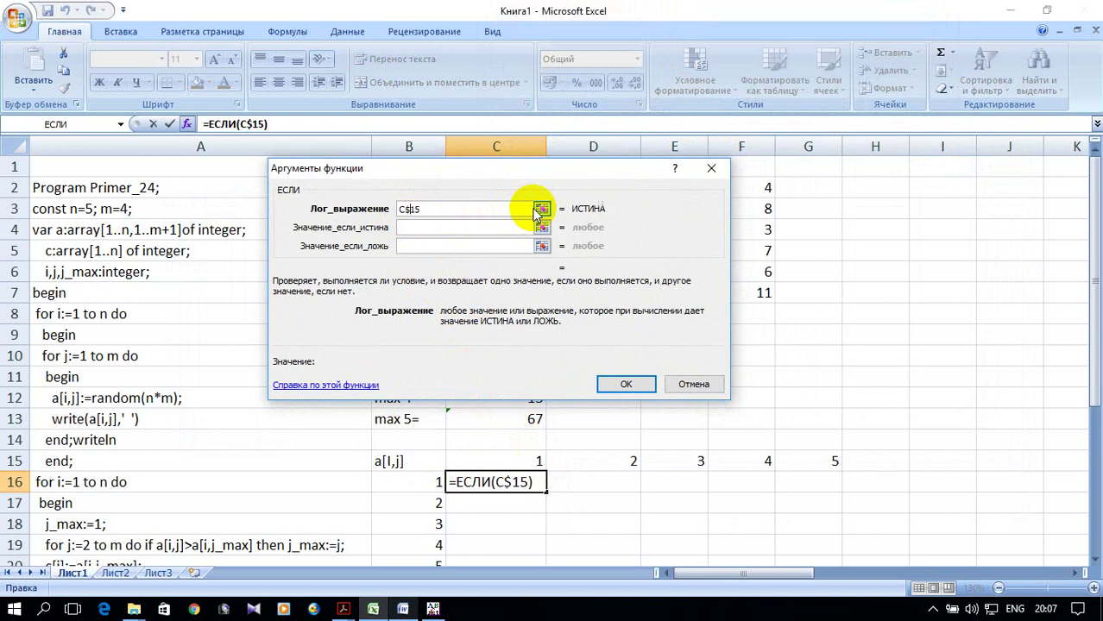
pyautogui.click(431, 210)
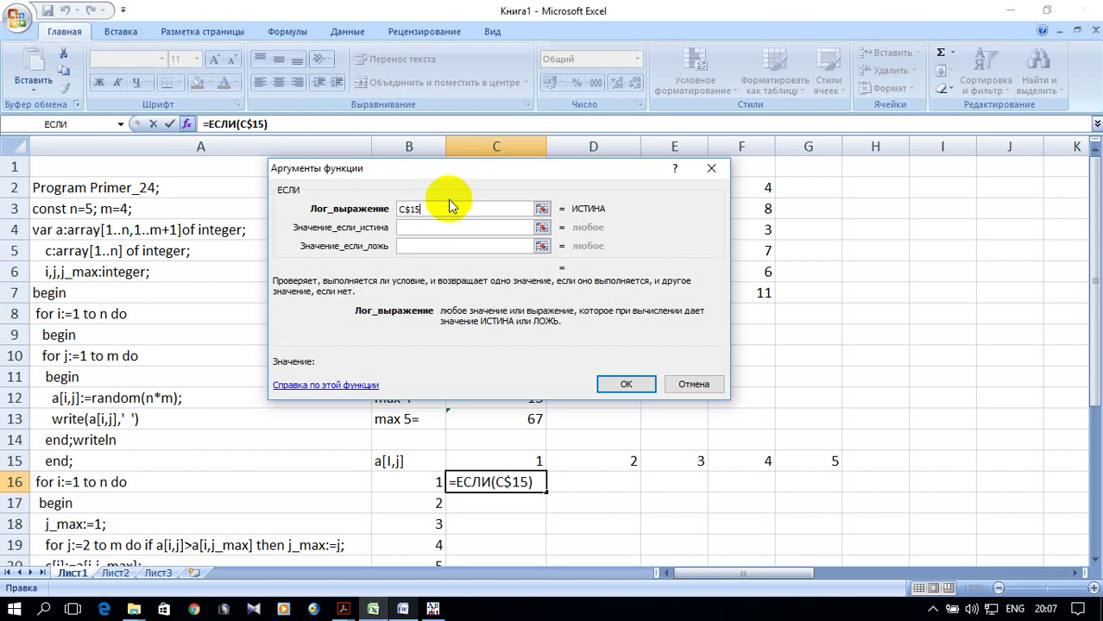
# - Extend the condition with <округлвниз( referencing cell F2
pyautogui.write('<')
pyautogui.write('окру')
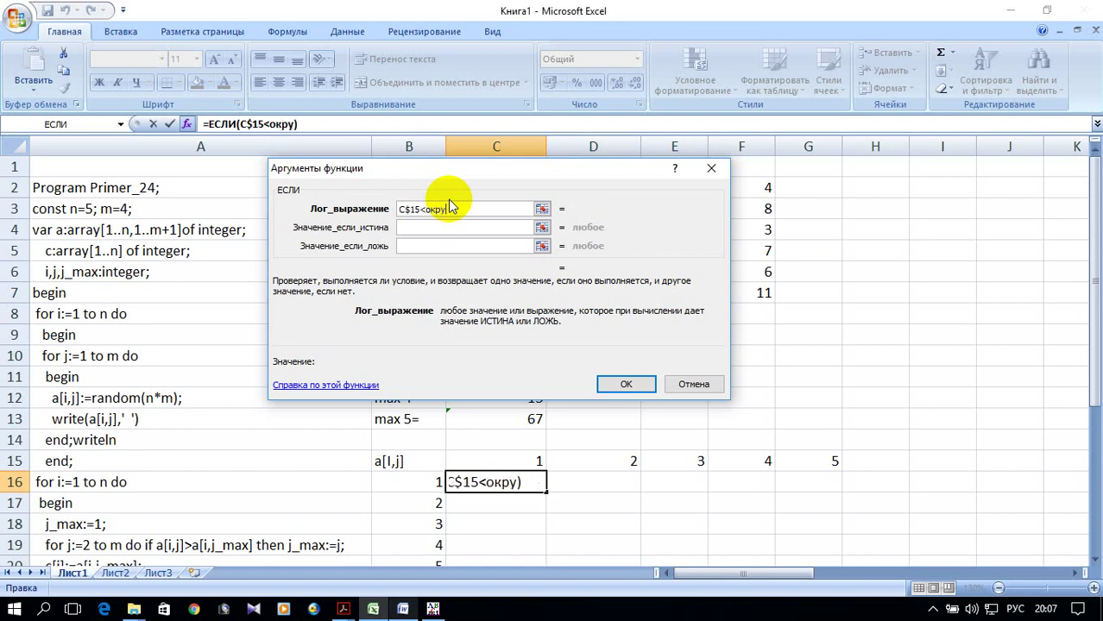
pyautogui.write('глвниз')
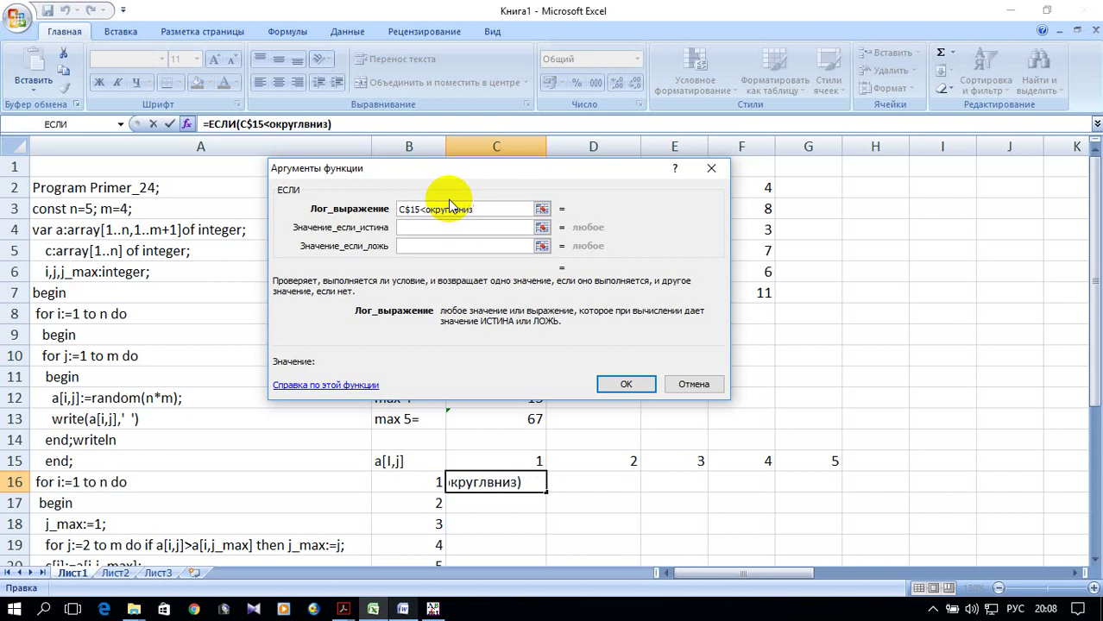
pyautogui.write('(')
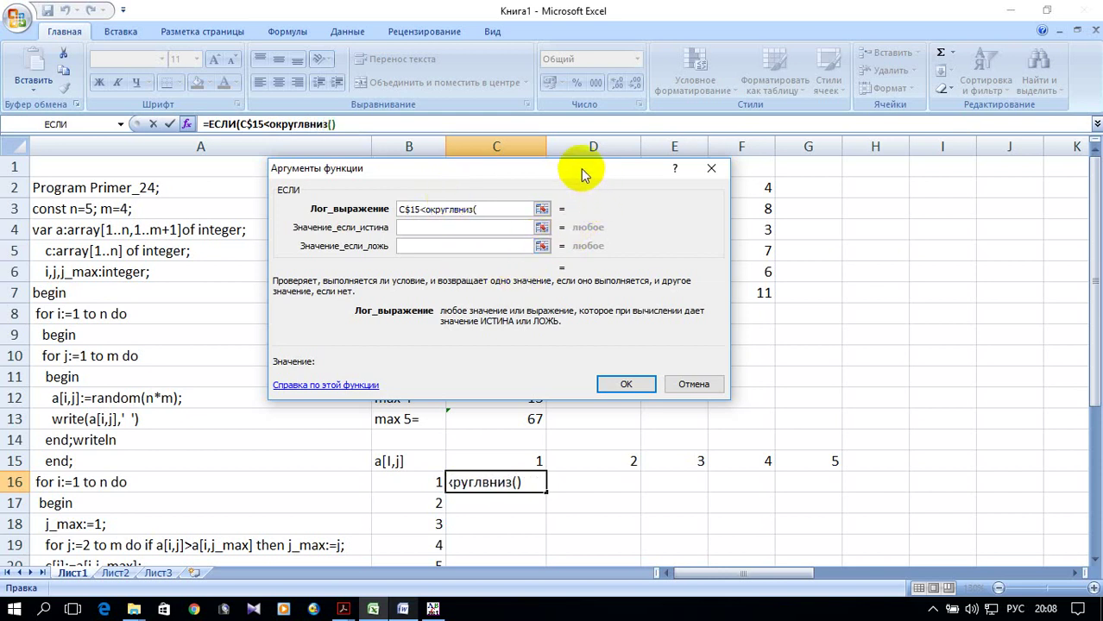
pyautogui.moveTo(584, 169); pyautogui.dragTo(532, 214)
pyautogui.click(743, 188)
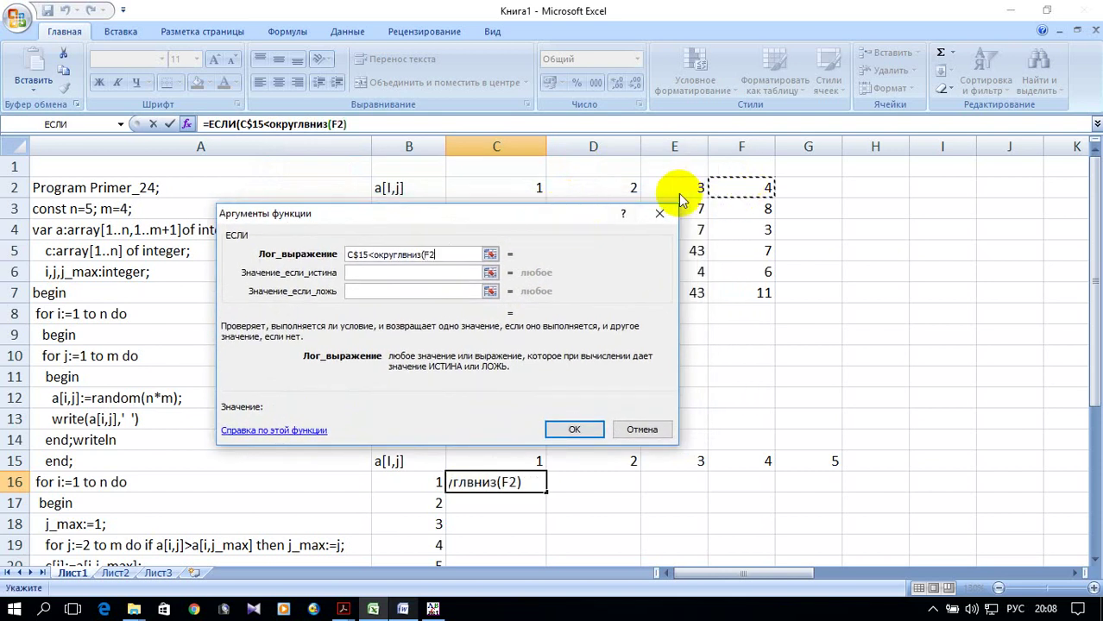
pyautogui.click(425, 256)
# - Complete the ЕСЛИ condition as C$15<(округлвниз($F$2/2;0)+1)
pyautogui.write('%;')
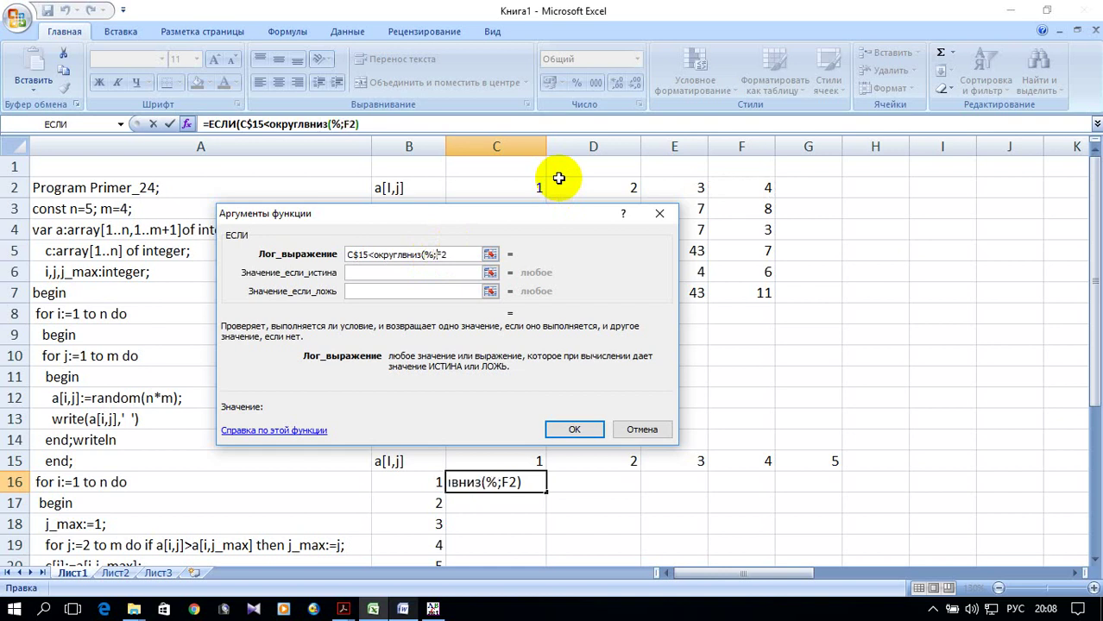
pyautogui.press('BackSpace')
pyautogui.press('BackSpace')
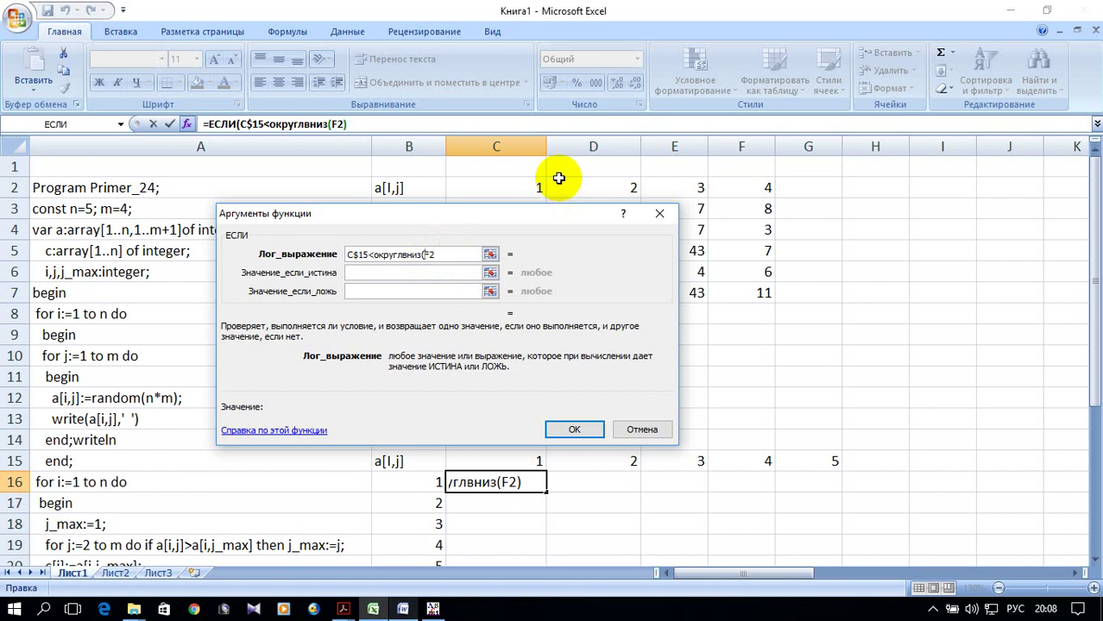
pyautogui.write('$')
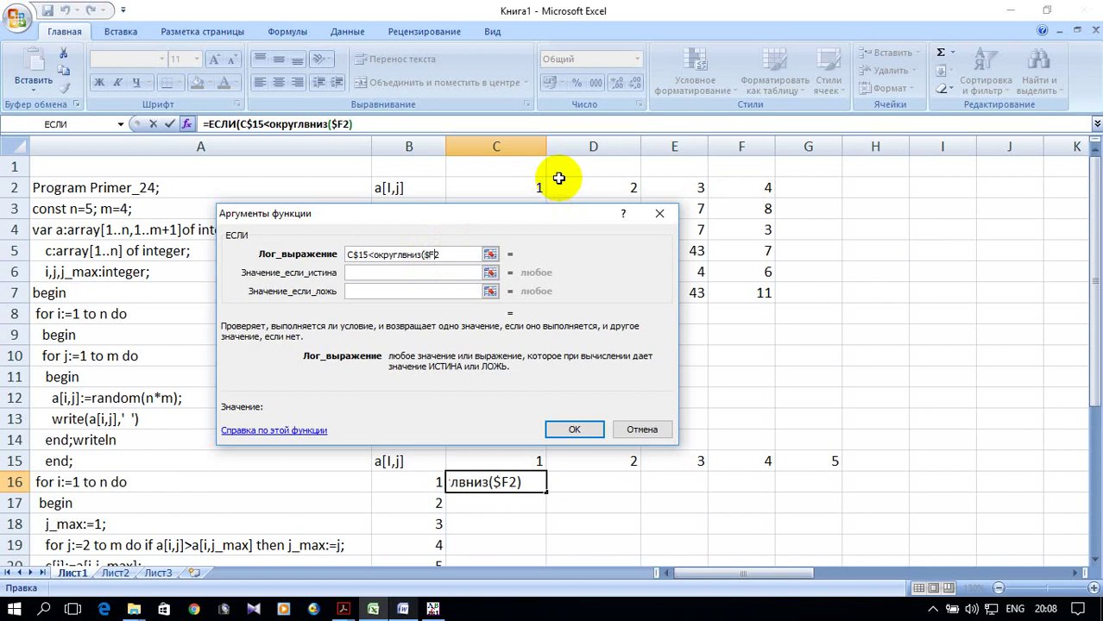
pyautogui.write('$')
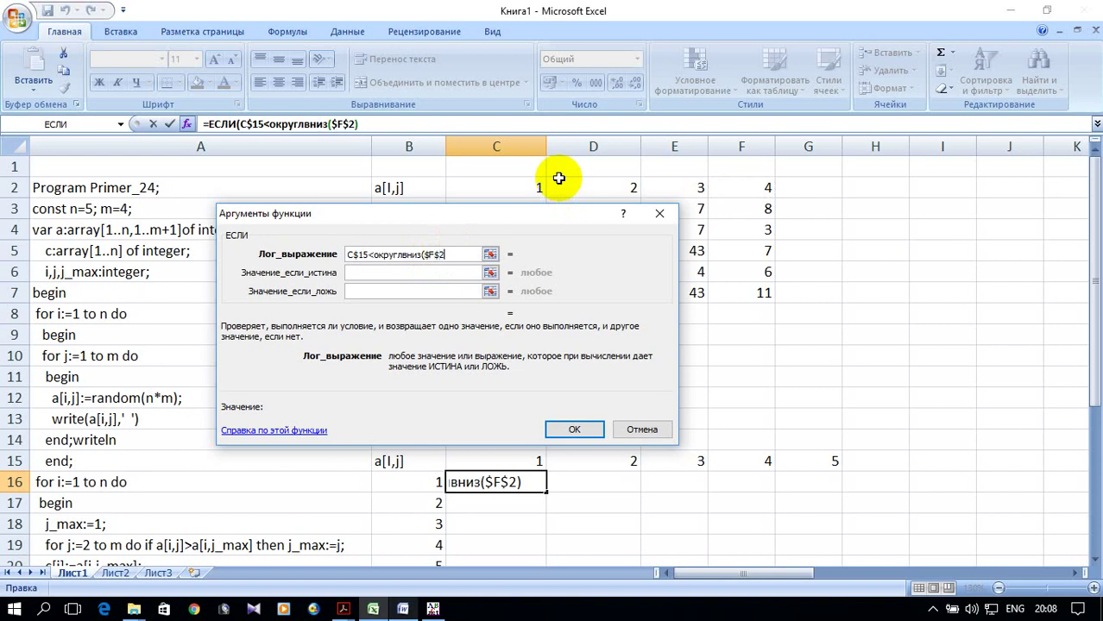
pyautogui.write('/')
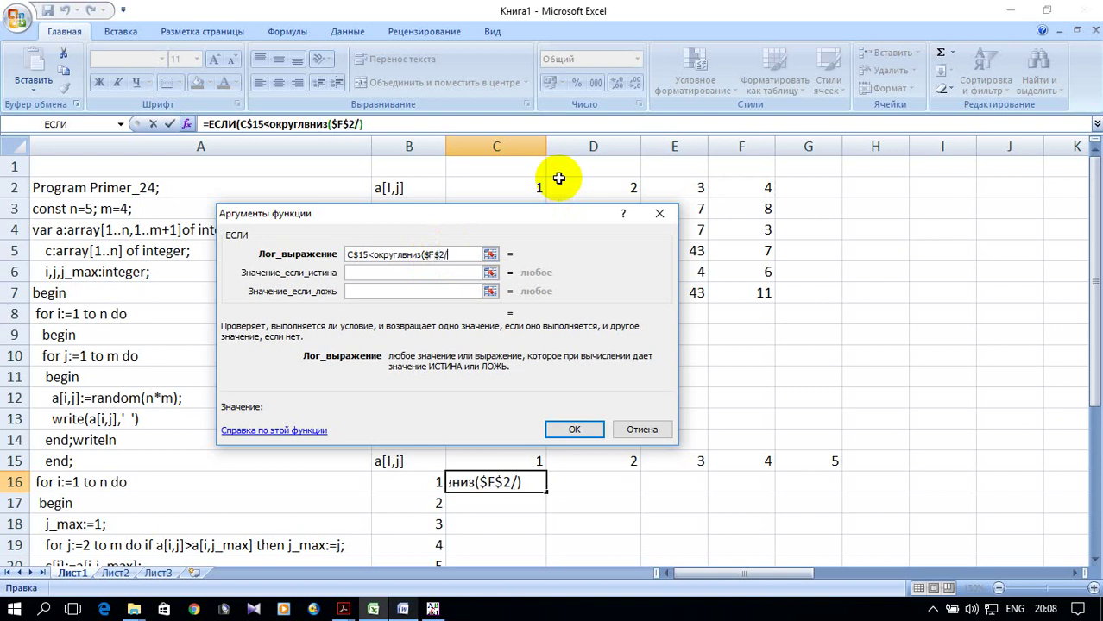
pyautogui.write('2')
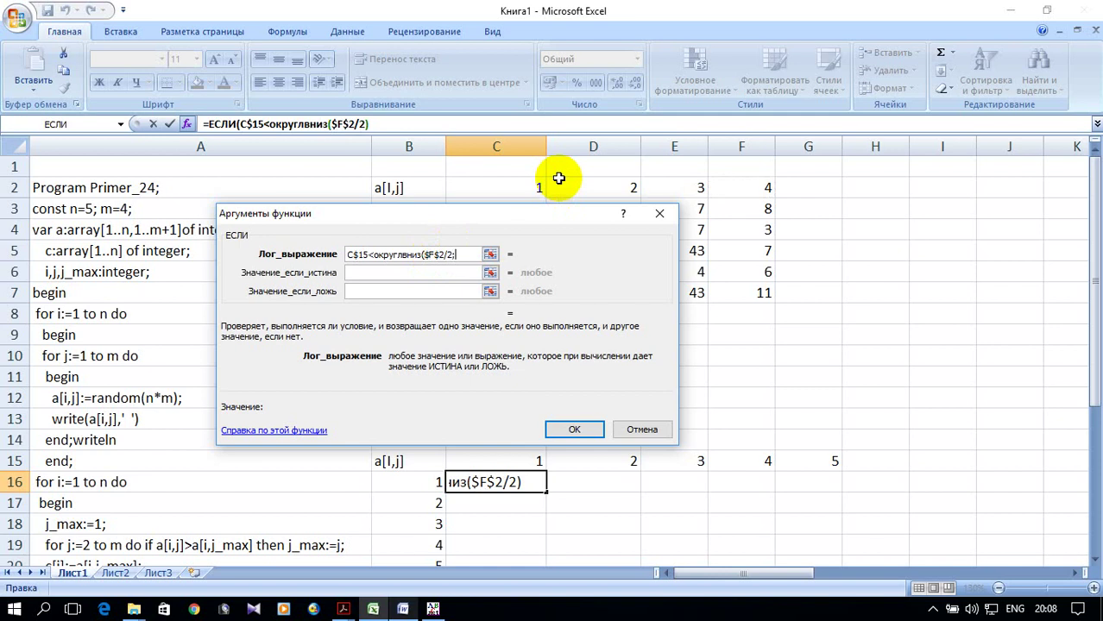
pyautogui.write('0')
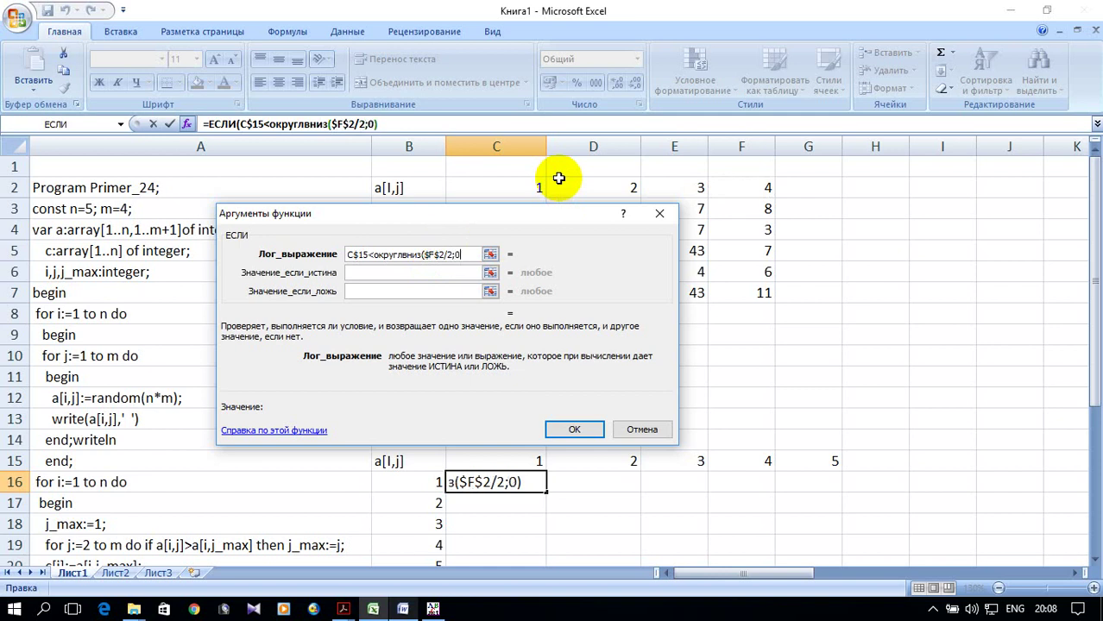
pyautogui.write(')')
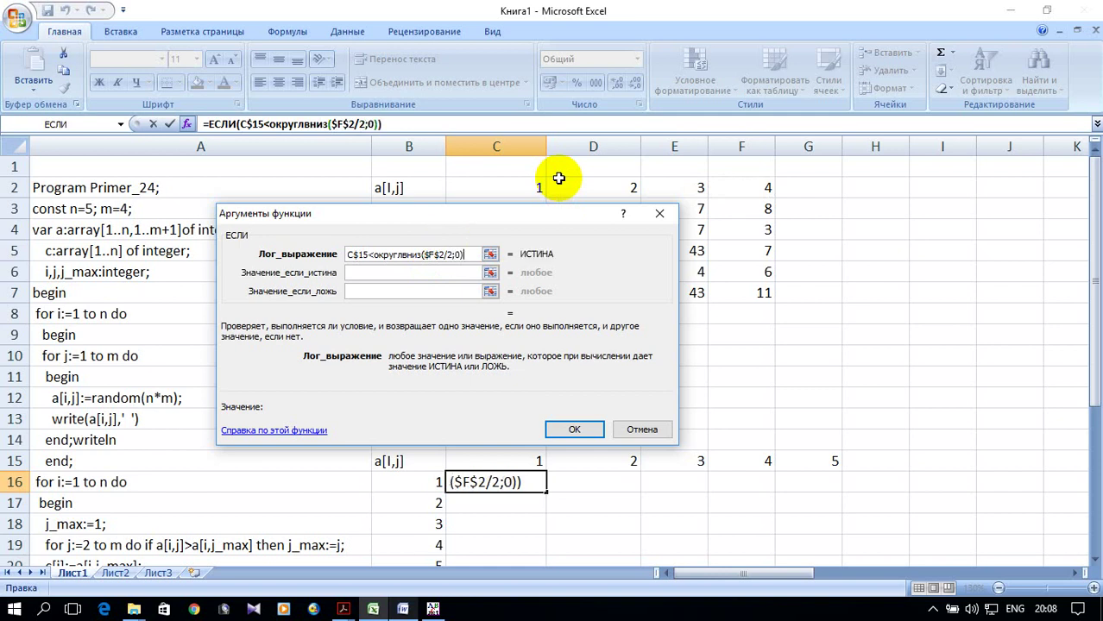
pyautogui.write('+1')
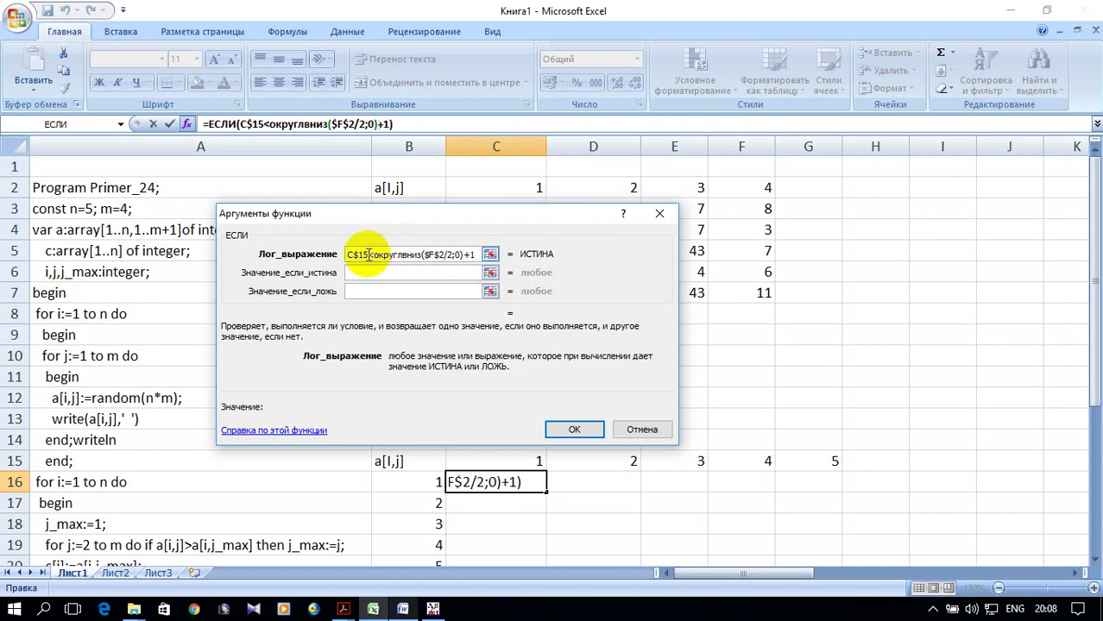
pyautogui.write('(')
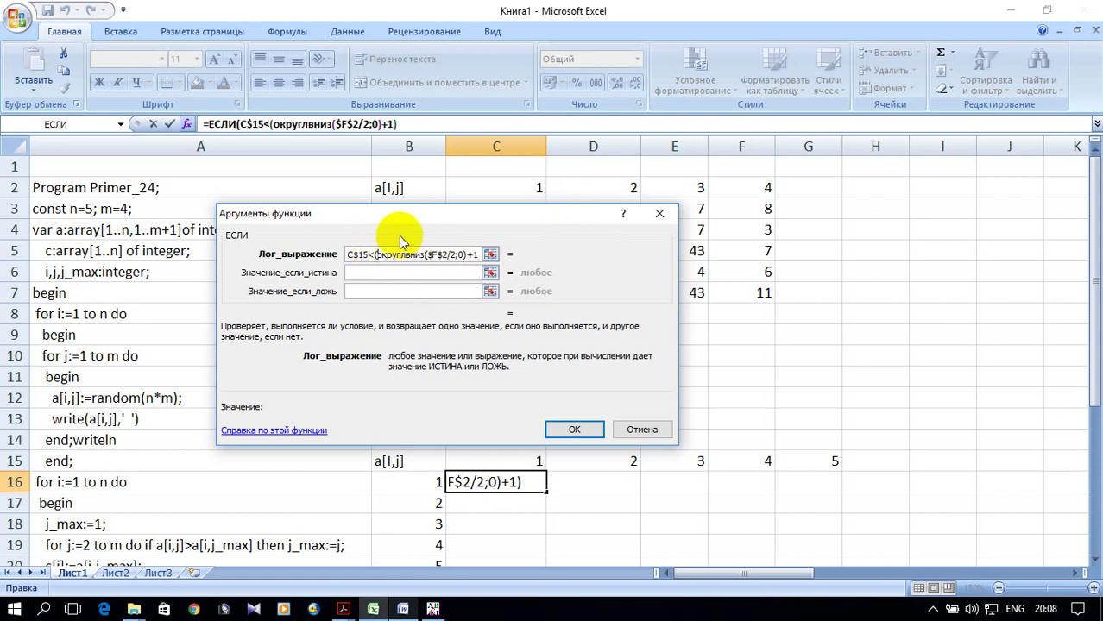
pyautogui.click(469, 255)
pyautogui.write(')')
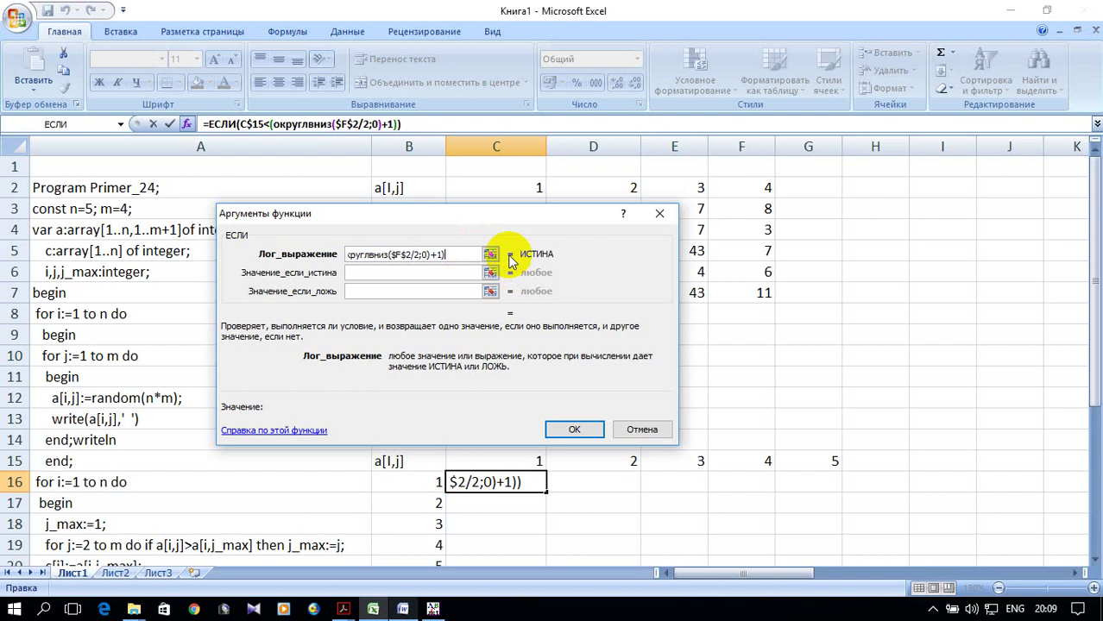
pyautogui.click(410, 273)
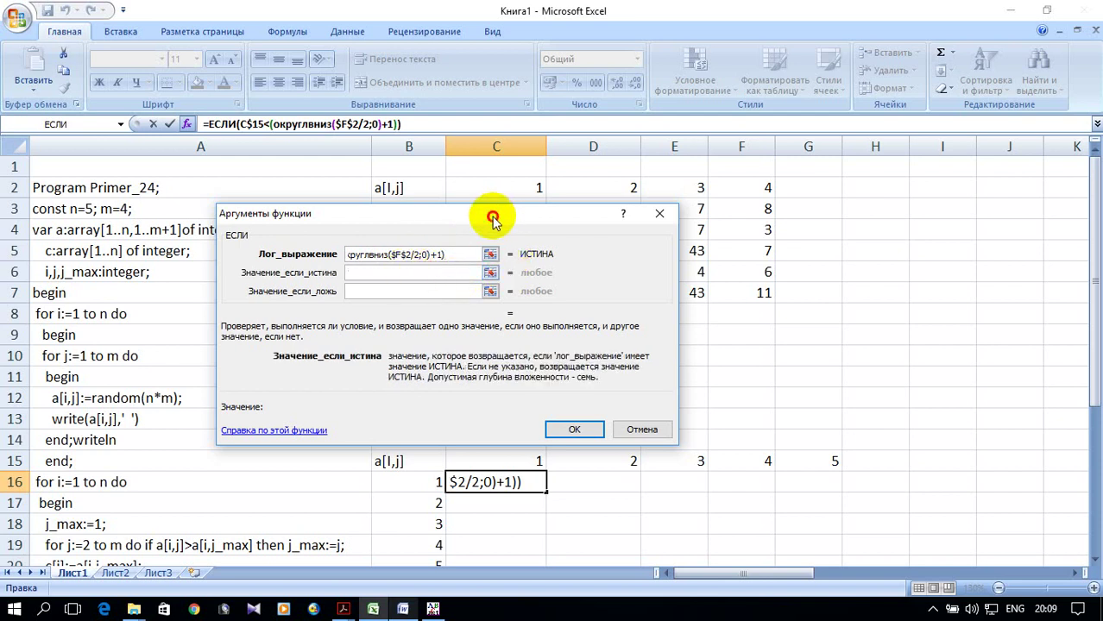
pyautogui.moveTo(493, 221); pyautogui.dragTo(448, 292)
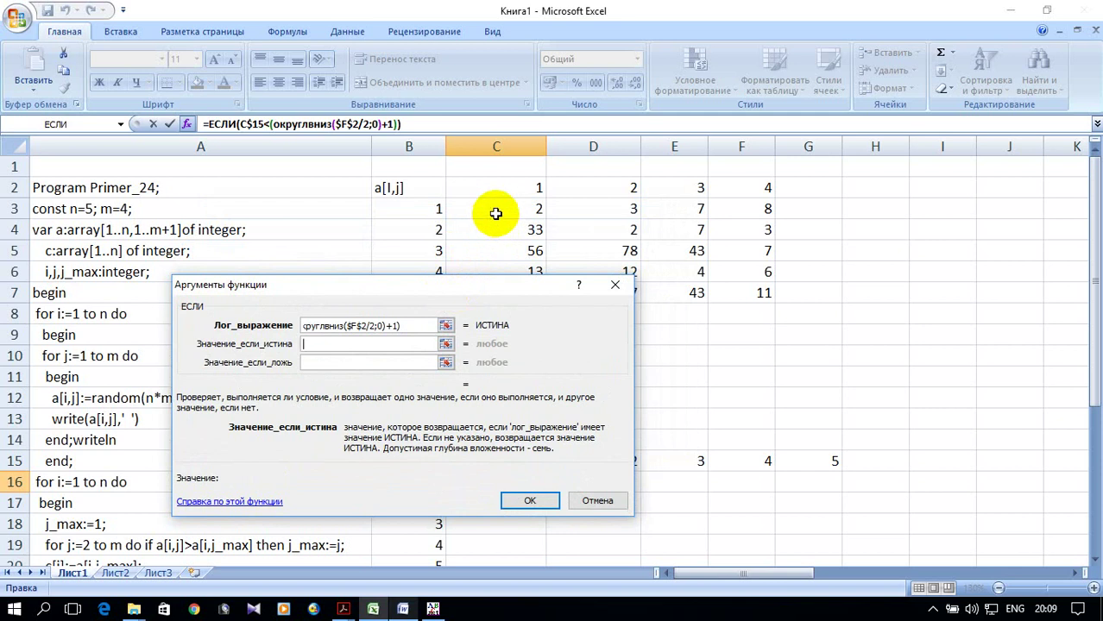
# - Set C3 as the first ЕСЛИ's true value and copy its condition text
pyautogui.click(496, 214)
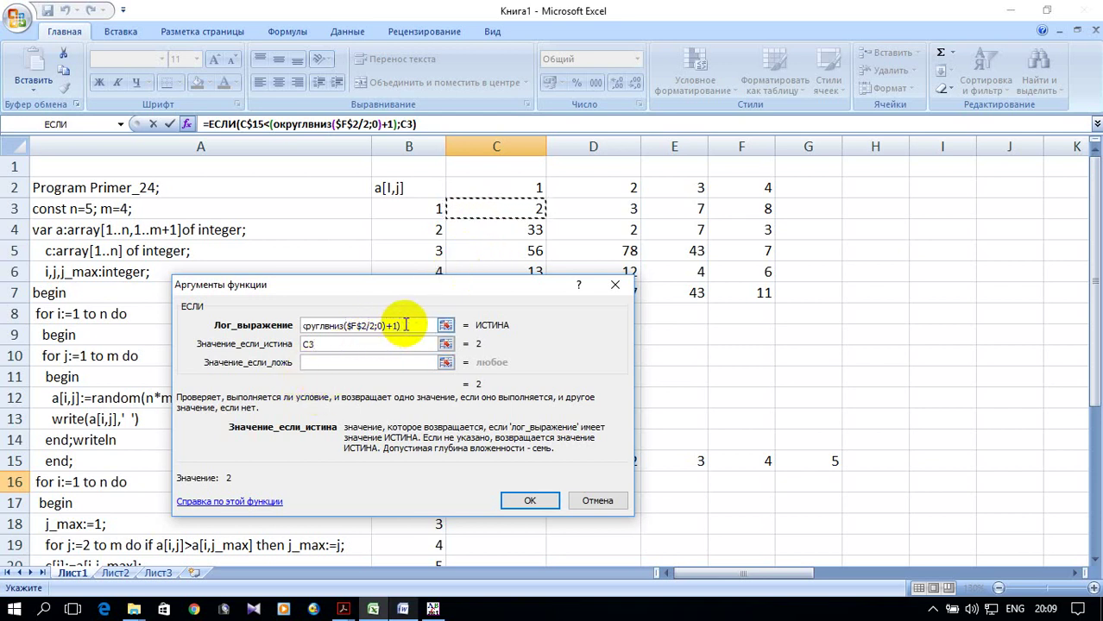
pyautogui.click(409, 326)
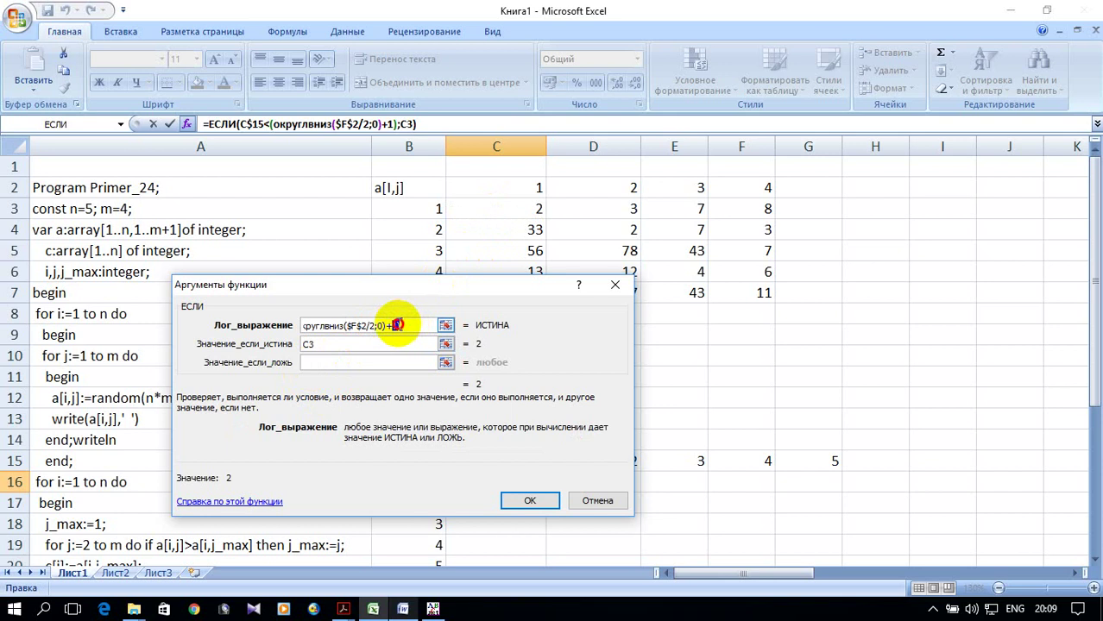
pyautogui.moveTo(402, 326); pyautogui.dragTo(296, 322)
pyautogui.rightClick(325, 327)
pyautogui.click(382, 356)
pyautogui.moveTo(416, 292)
pyautogui.mouseDown()
pyautogui.moveTo(727, 271)
pyautogui.moveTo(833, 295)
pyautogui.moveTo(803, 302)
pyautogui.mouseUp()
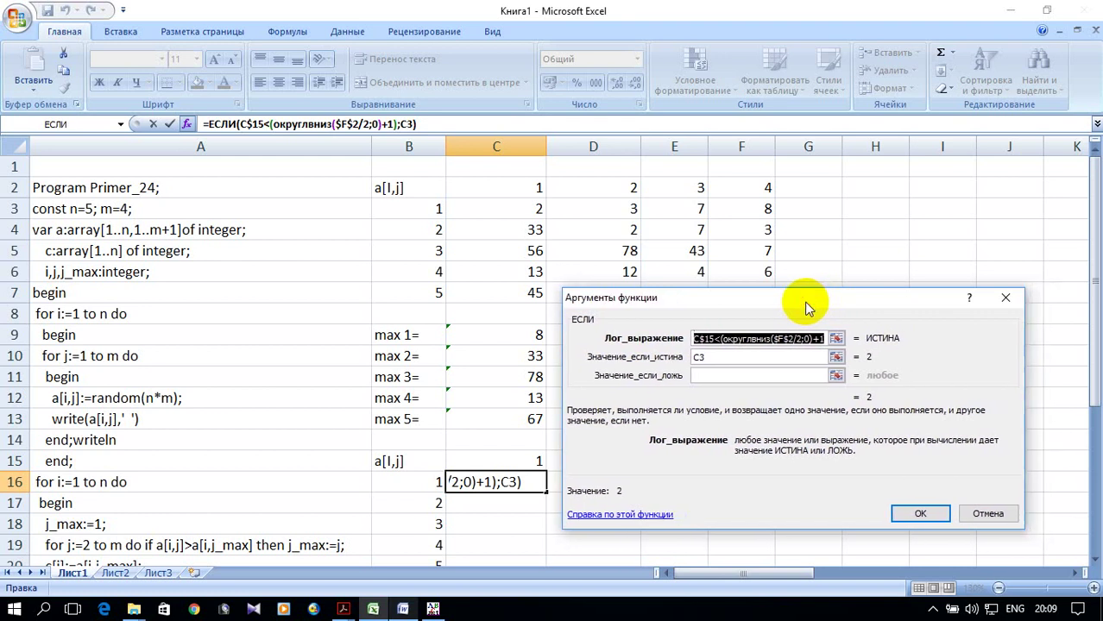
# - Nest a second ЕСЛИ as the false value, pasting the condition with < changed to =
pyautogui.click(709, 375)
pyautogui.click(73, 129)
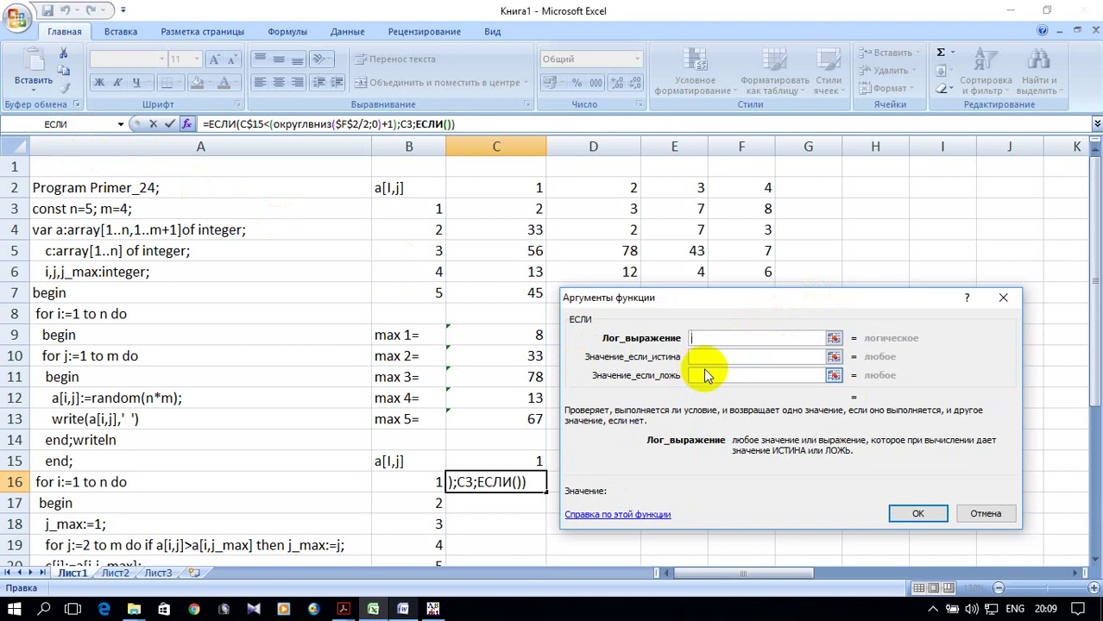
pyautogui.hotkey('ctrl', 'v')
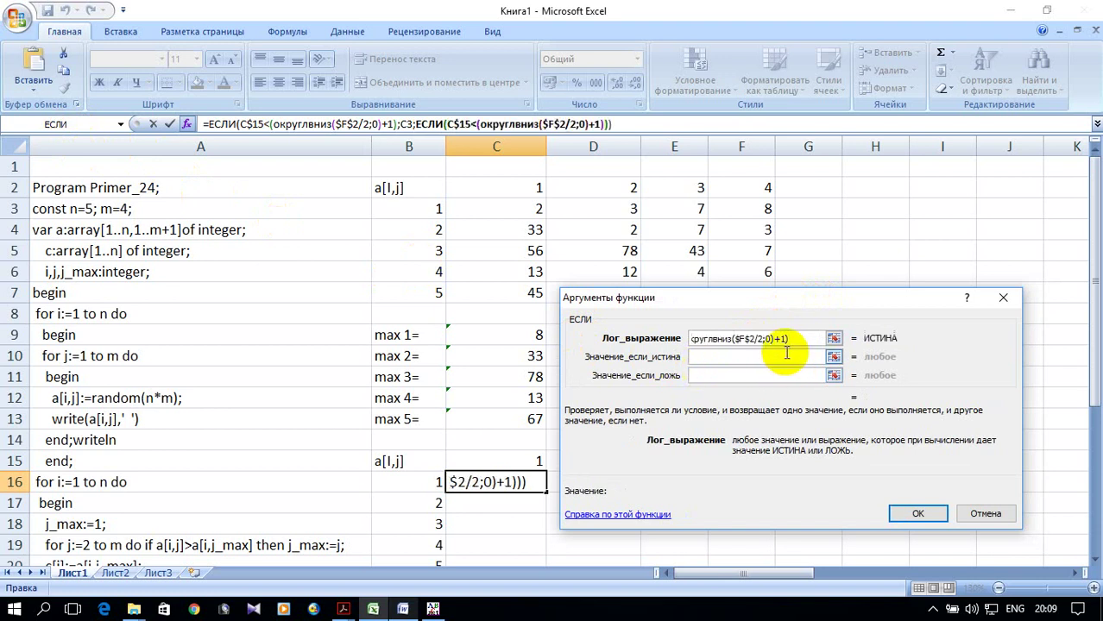
pyautogui.click(733, 338)
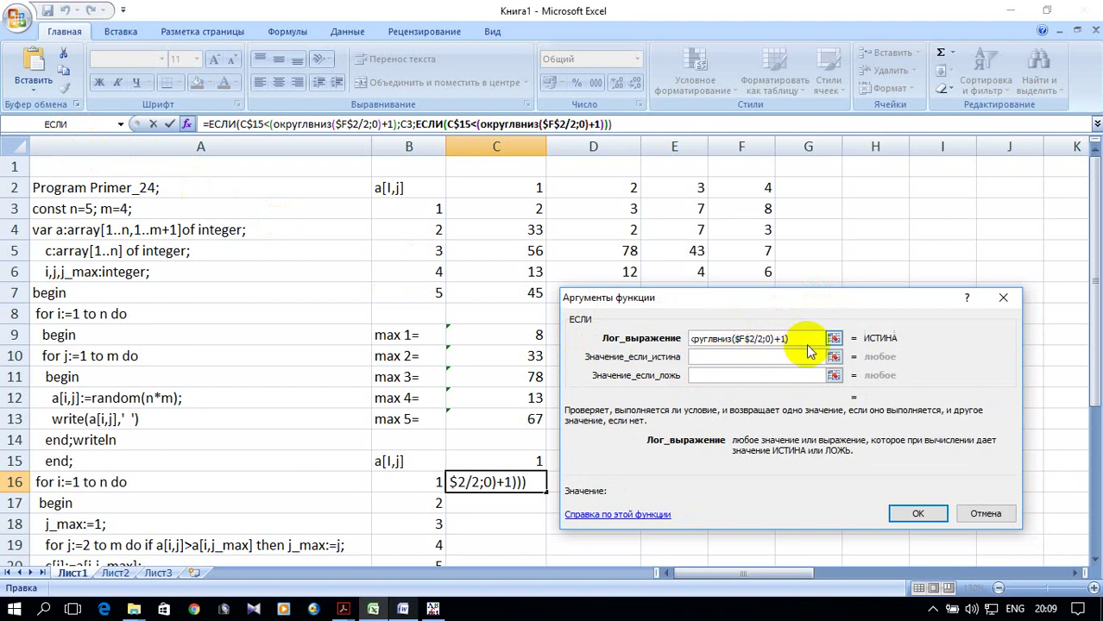
pyautogui.press('Left')
pyautogui.press('Left')
pyautogui.press('Left')
pyautogui.press('Left')
pyautogui.press('Left')
pyautogui.press('Left')
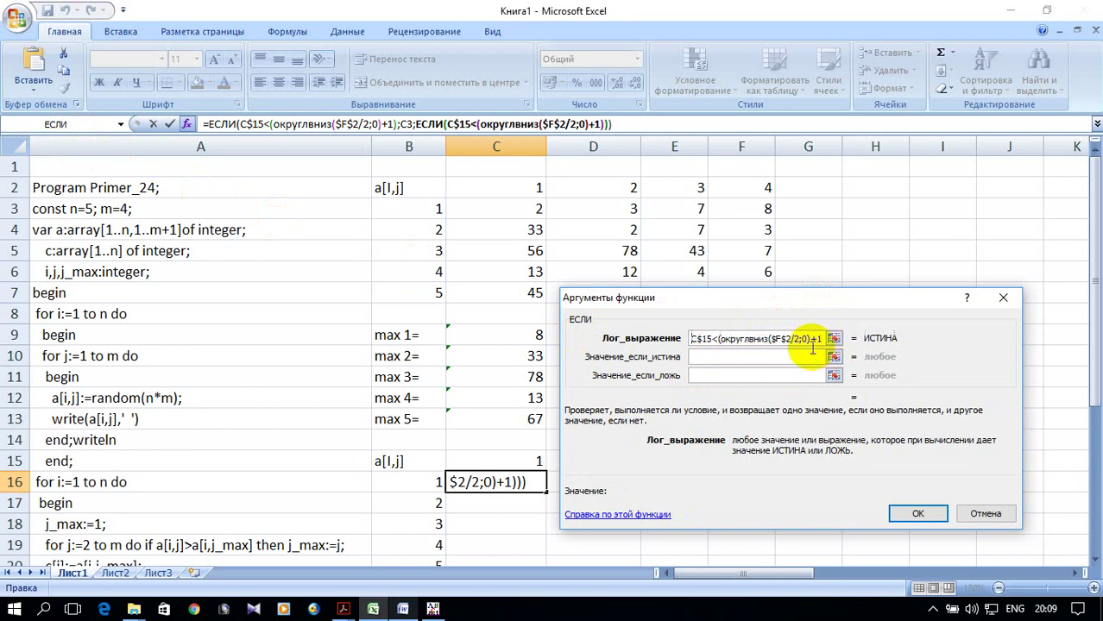
pyautogui.press('BackSpace')
pyautogui.write('=')
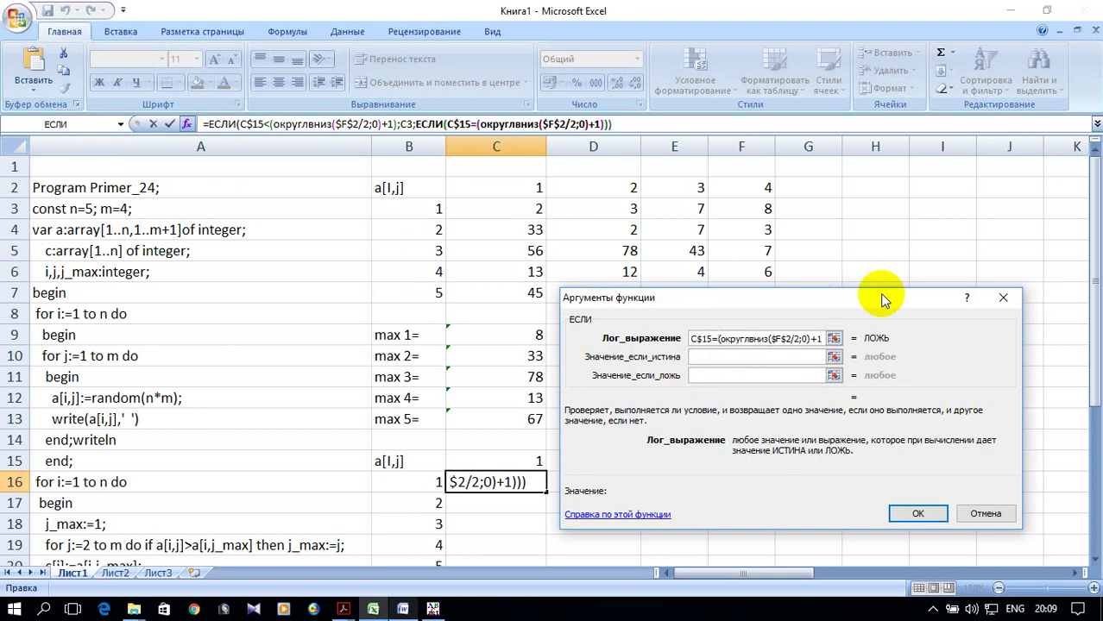
# - Set the second ЕСЛИ's true value to $C9 and nest a third ЕСЛИ as its false value
pyautogui.click(716, 357)
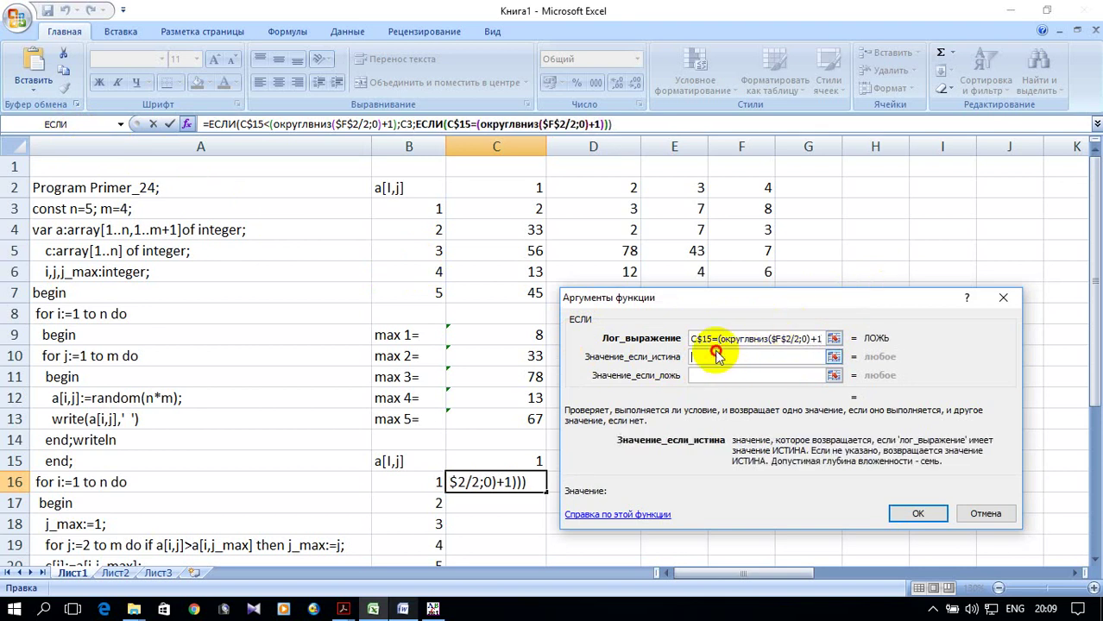
pyautogui.click(537, 335)
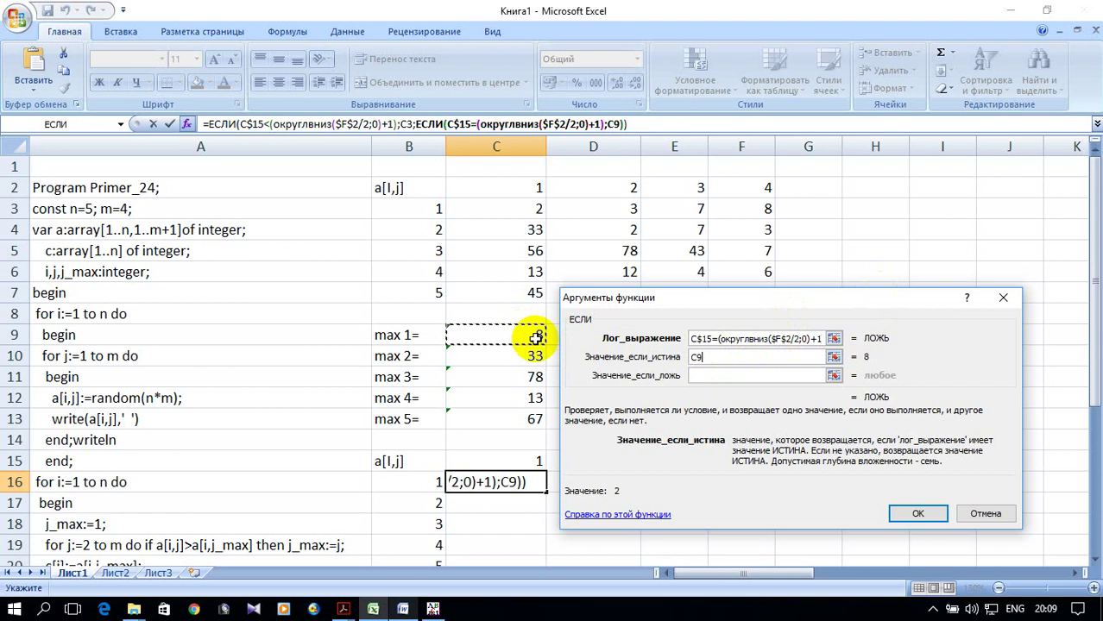
pyautogui.click(701, 357)
pyautogui.click(693, 356)
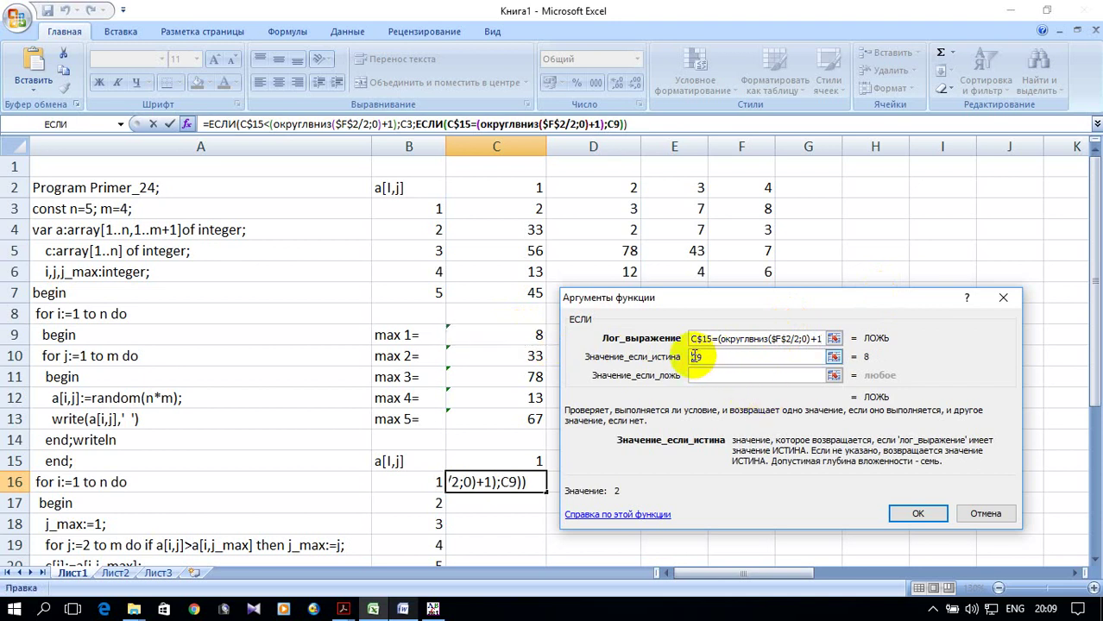
pyautogui.write('$')
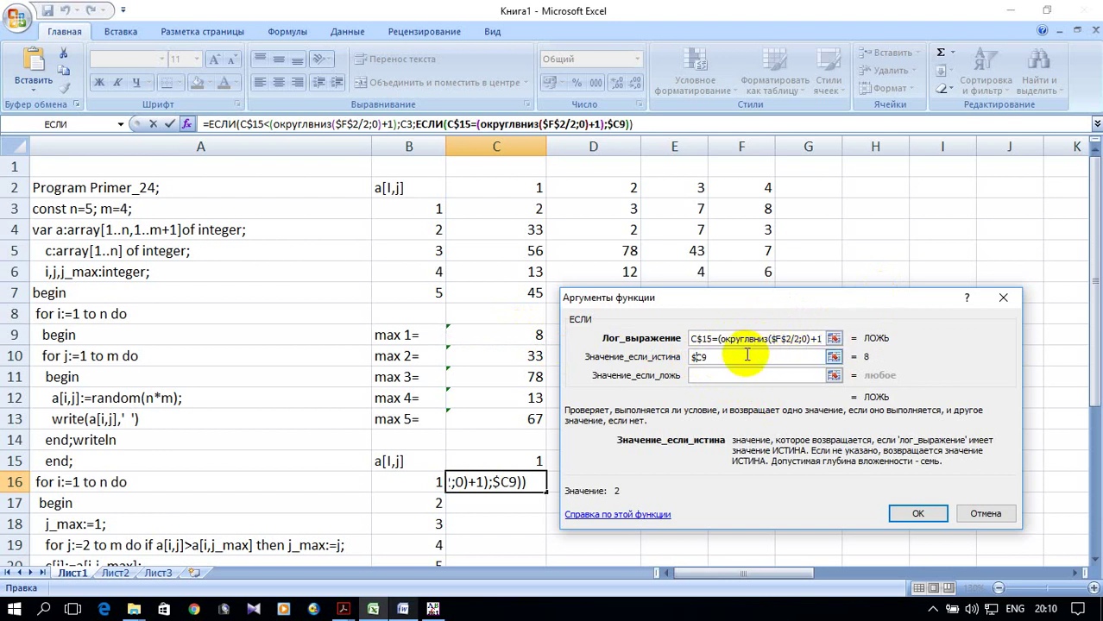
pyautogui.click(728, 376)
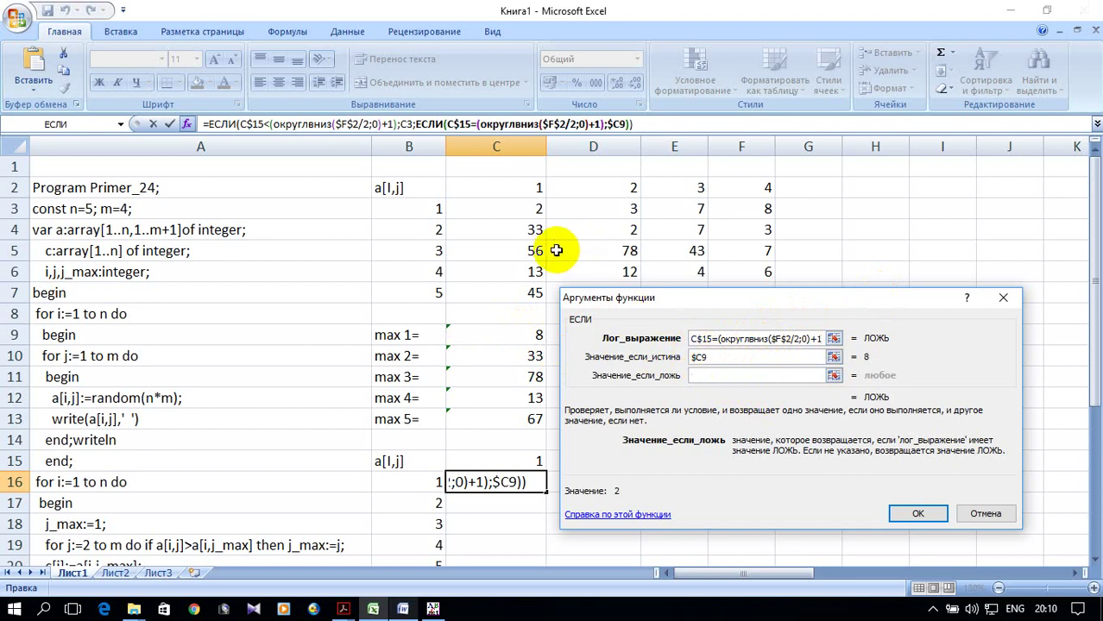
pyautogui.click(40, 126)
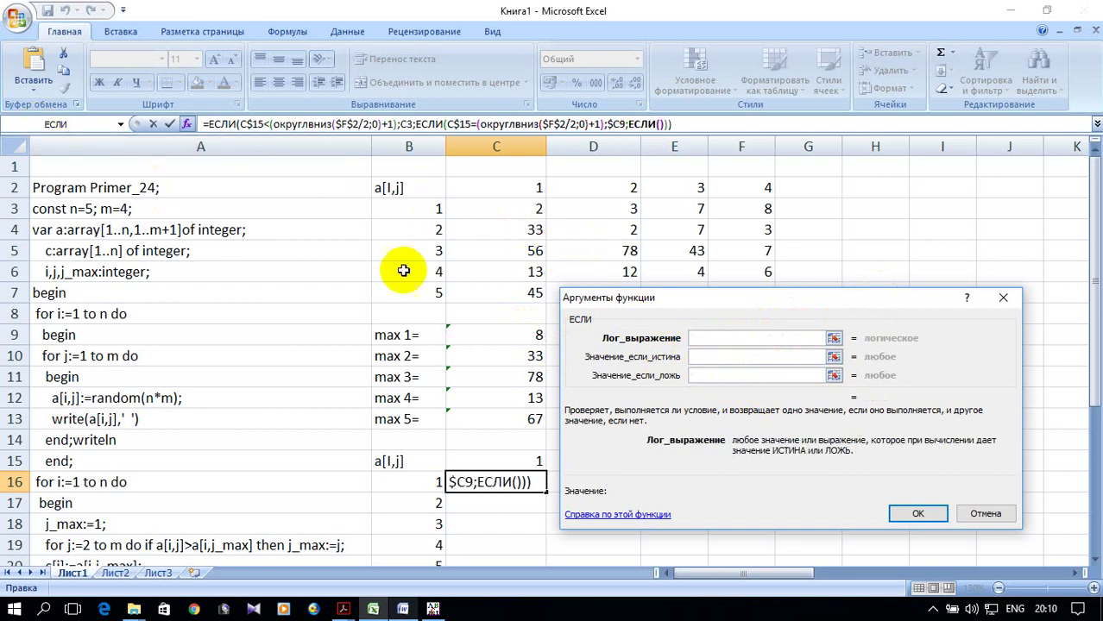
# - Paste the condition into the third ЕСЛИ with > instead of <, return B3 if true, and confirm
pyautogui.hotkey('ctrl', 'v')
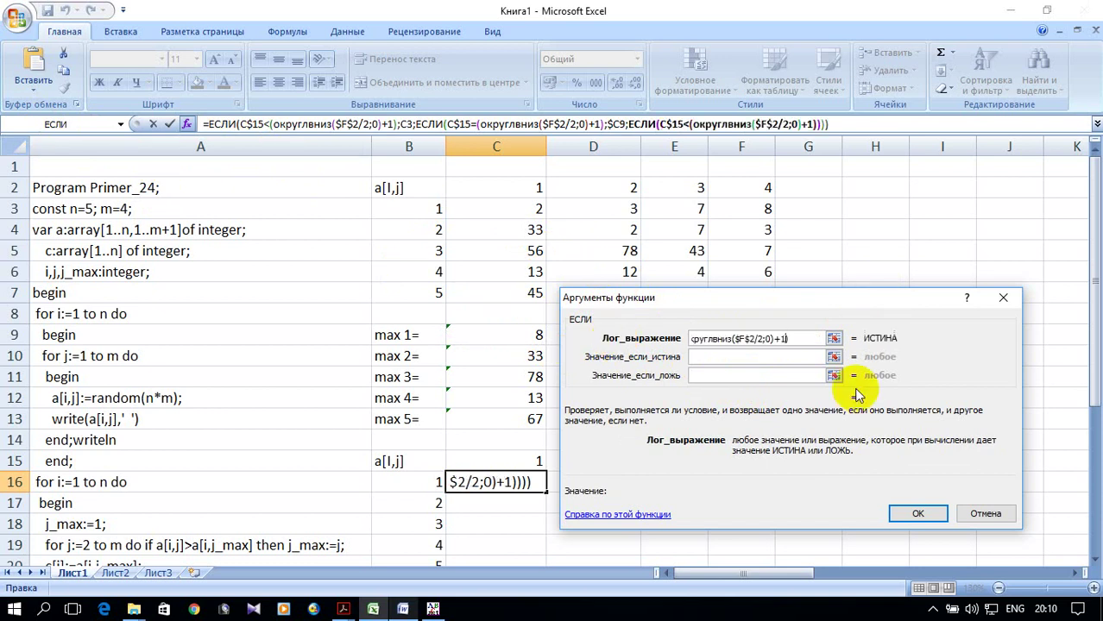
pyautogui.press('Home')
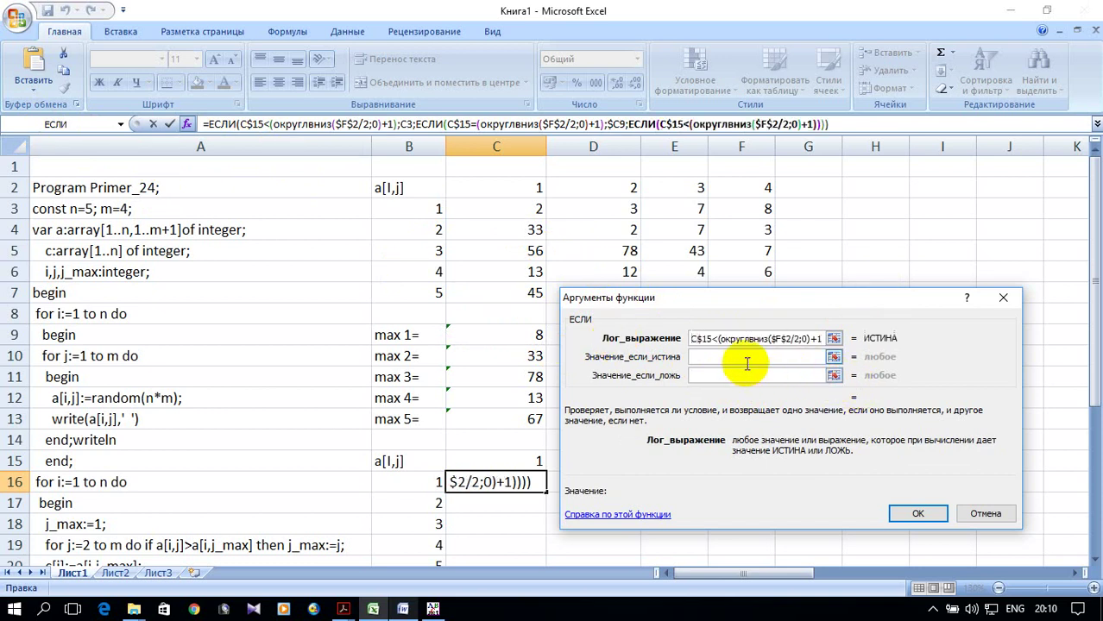
pyautogui.click(717, 338)
pyautogui.press('BackSpace')
pyautogui.write('>')
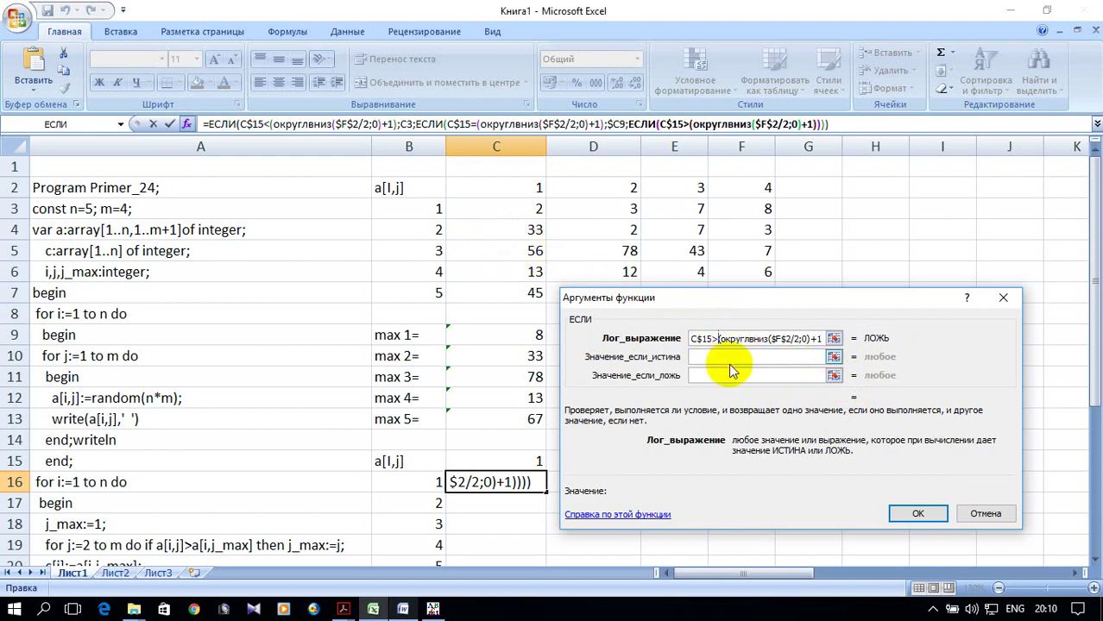
pyautogui.click(715, 356)
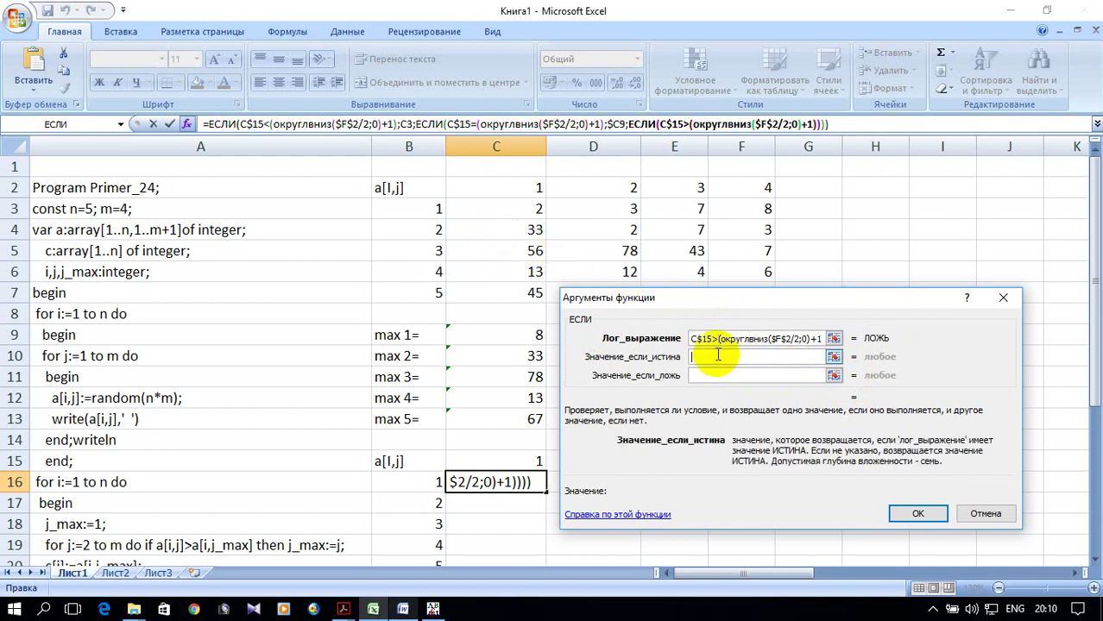
pyautogui.click(421, 210)
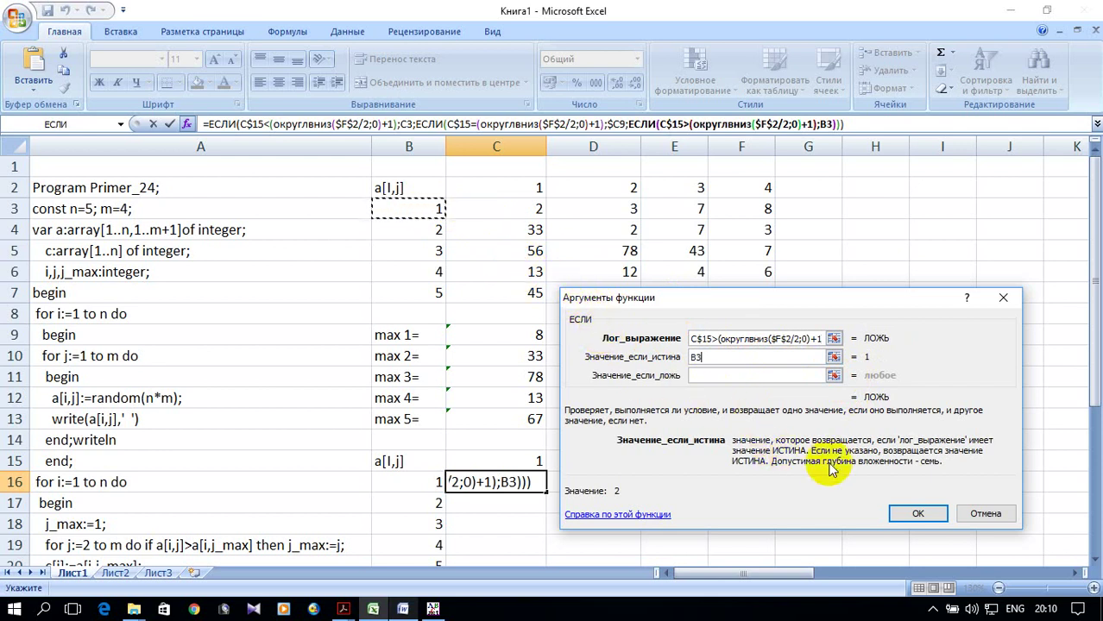
pyautogui.click(917, 512)
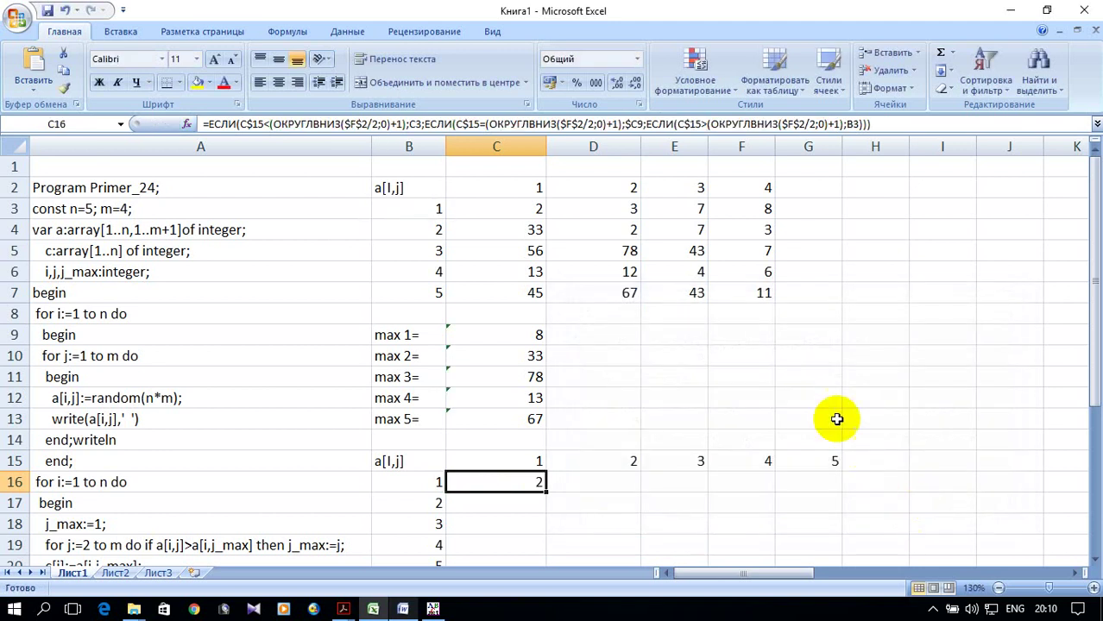
# - Fill the C16 formula across to G16 and then down to row 20
pyautogui.scroll(-1, 793, 362)
pyautogui.scroll(1, 793, 363)
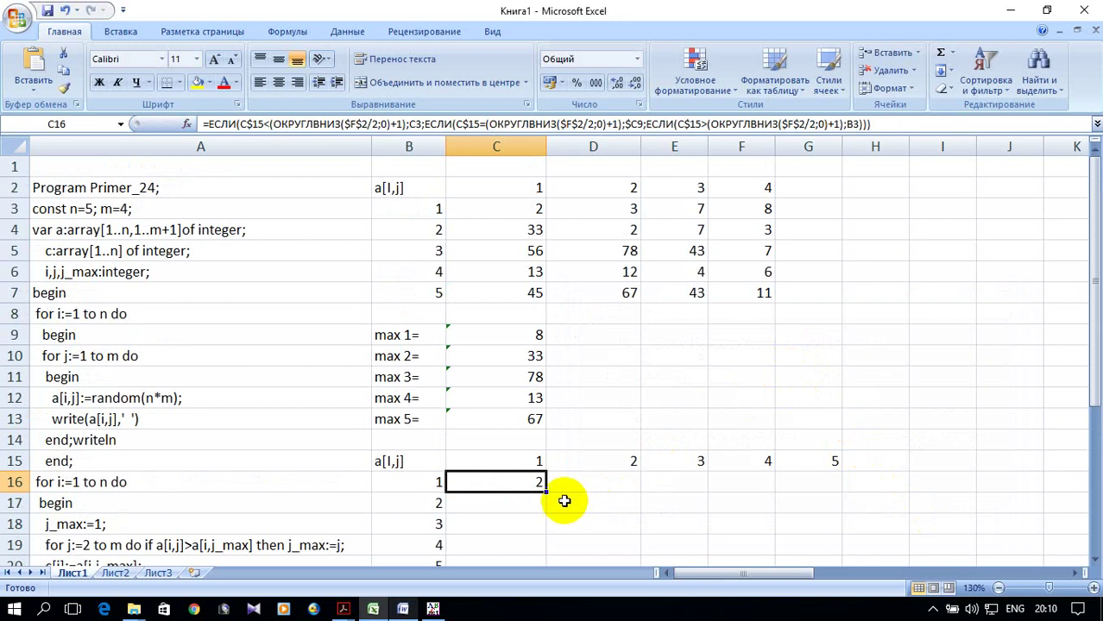
pyautogui.moveTo(543, 492); pyautogui.dragTo(835, 489)
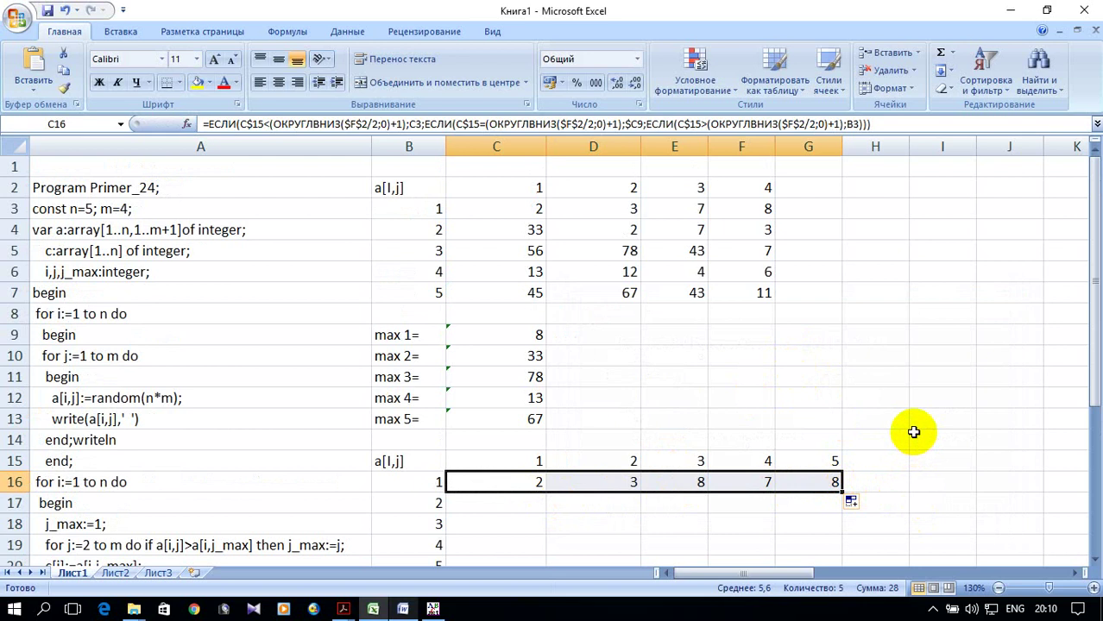
pyautogui.scroll(-1, 914, 431)
pyautogui.moveTo(842, 430); pyautogui.dragTo(844, 510)
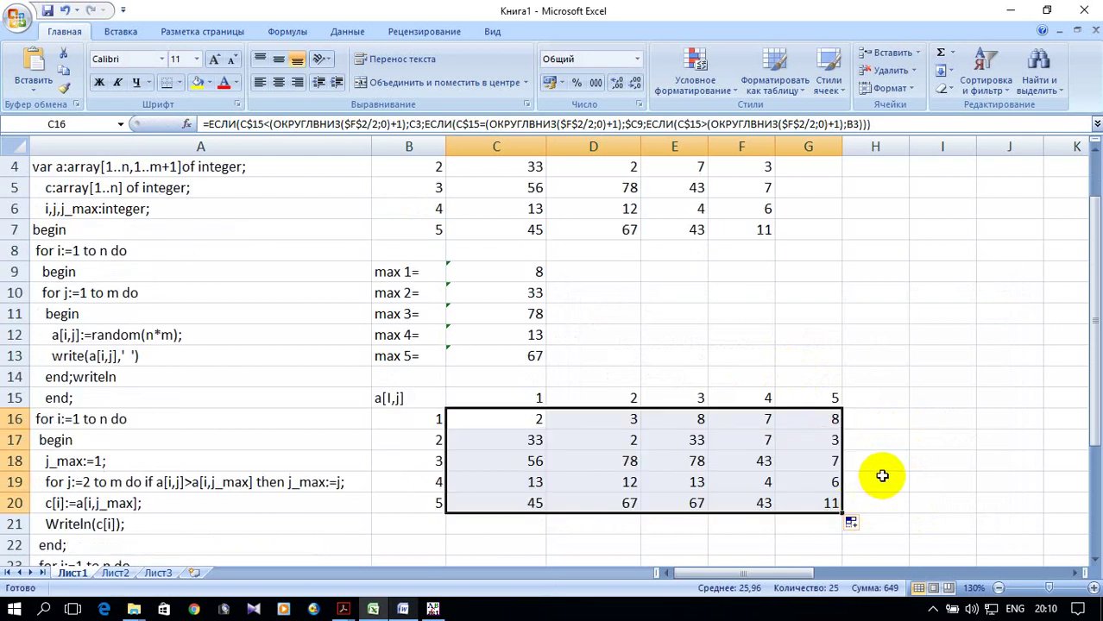
pyautogui.scroll(1, 883, 471)
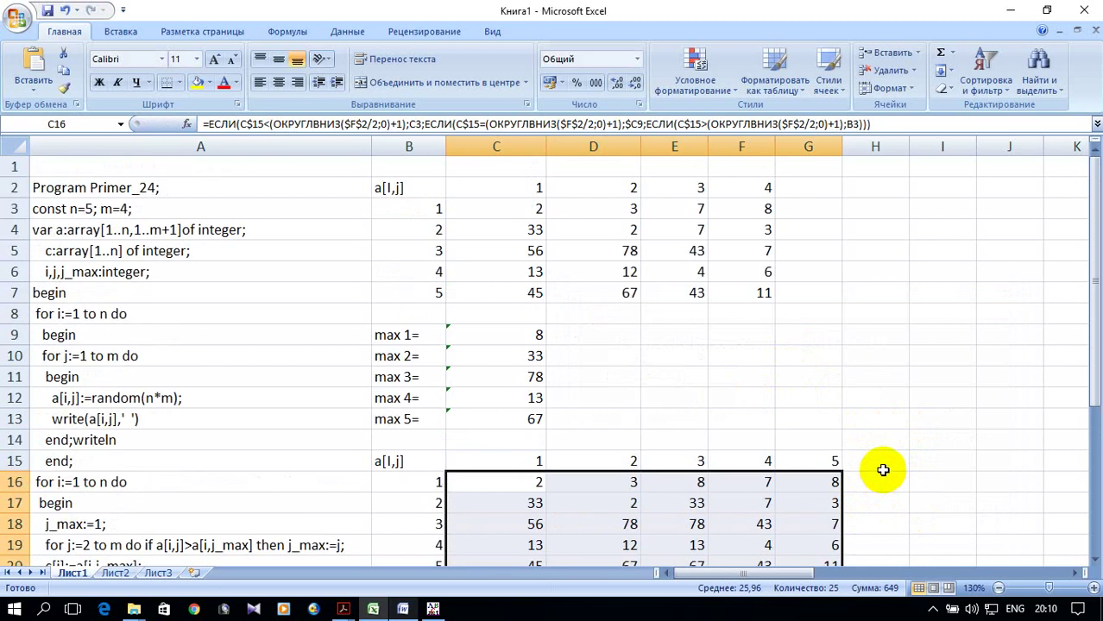
pyautogui.scroll(-1, 883, 471)
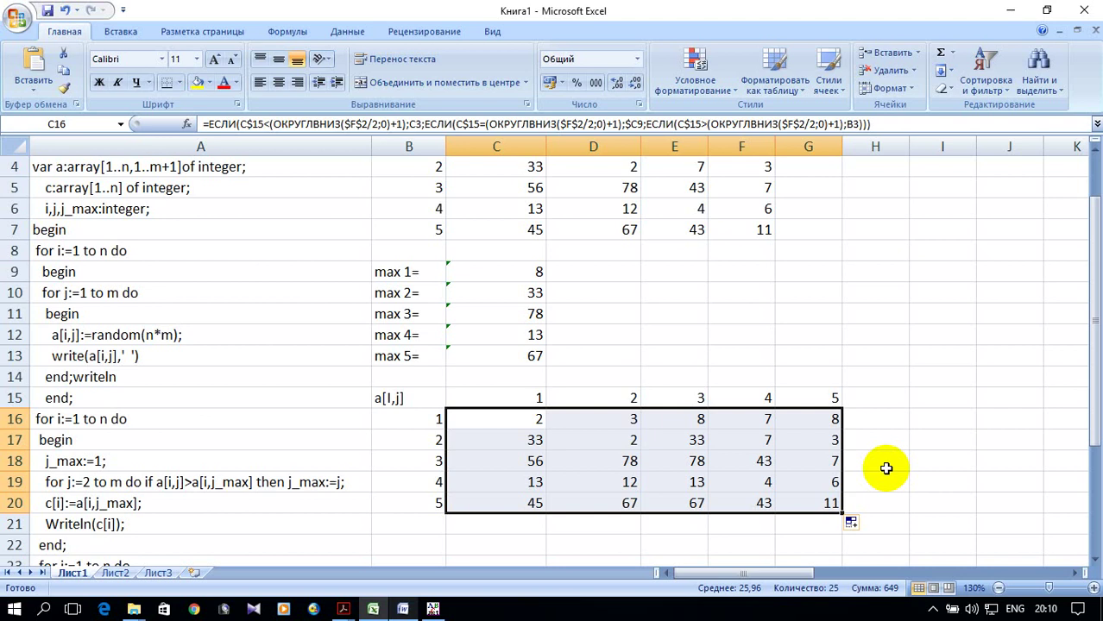
pyautogui.scroll(1, 886, 469)
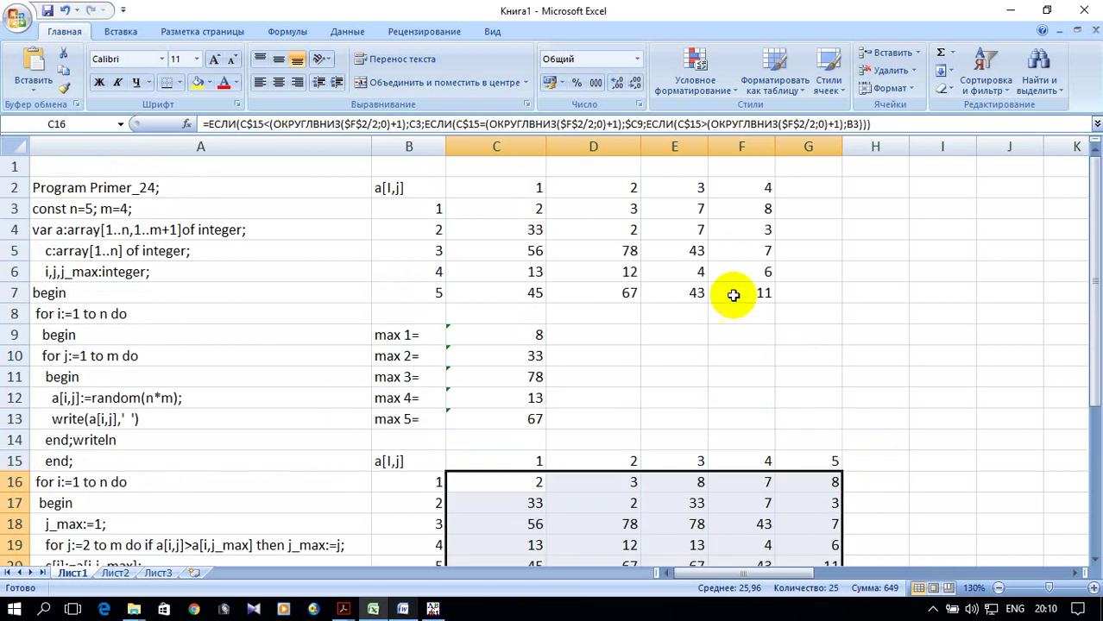
pyautogui.keyDown('ctrl'); pyautogui.scroll(-1, 769, 310); pyautogui.keyUp('ctrl')
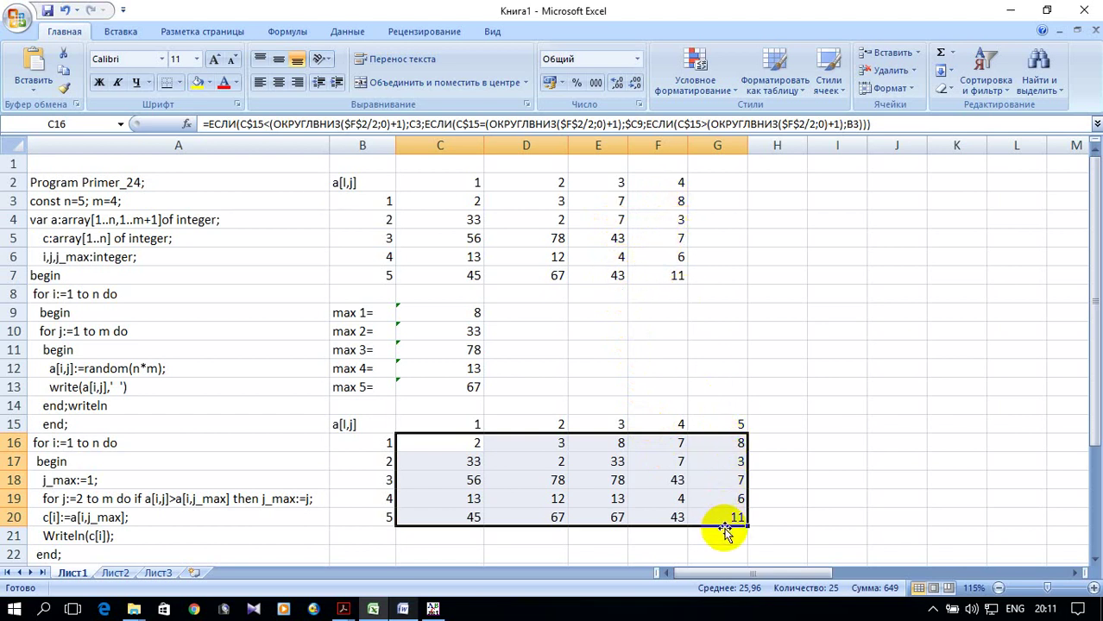
# - Deselect the filled range and bring the Word document to the front
pyautogui.click(743, 369)
pyautogui.scroll(-1, 752, 369)
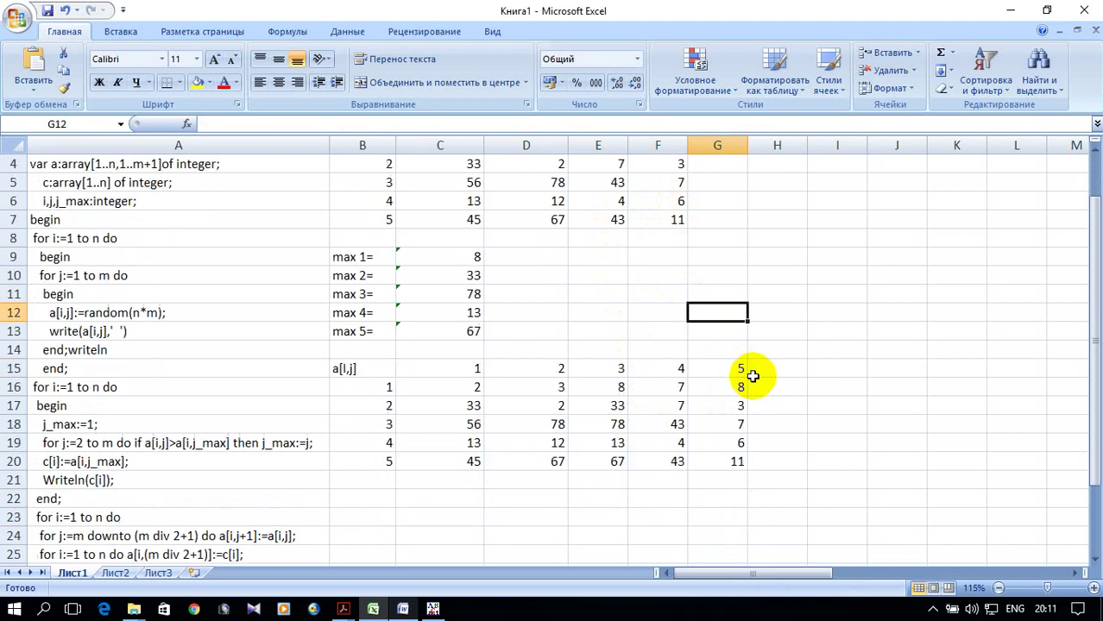
pyautogui.scroll(1, 752, 376)
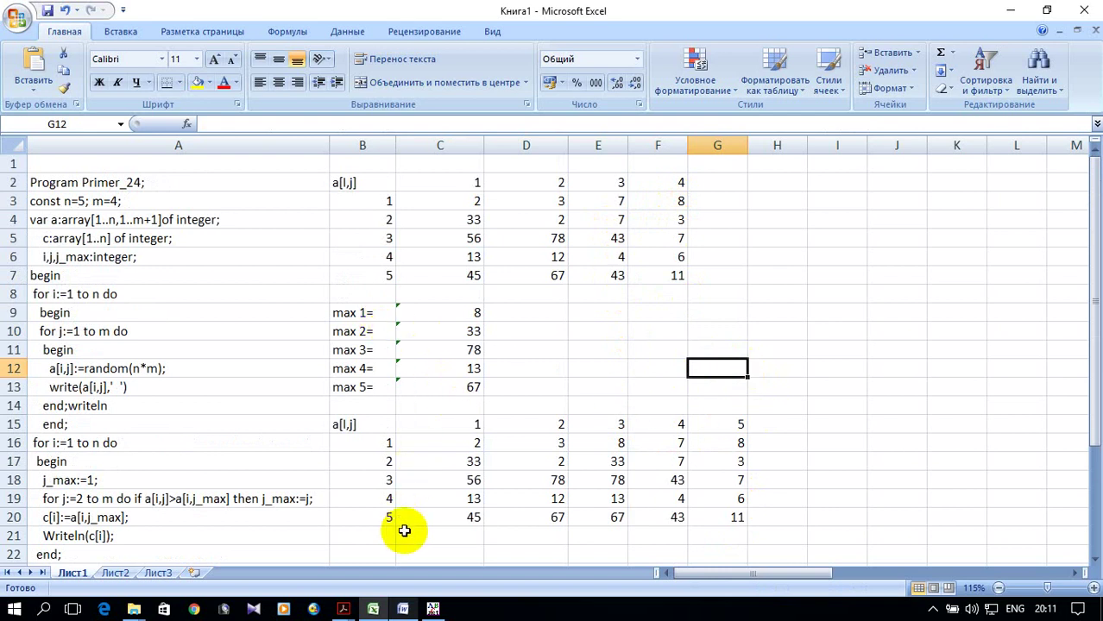
pyautogui.click(406, 610)
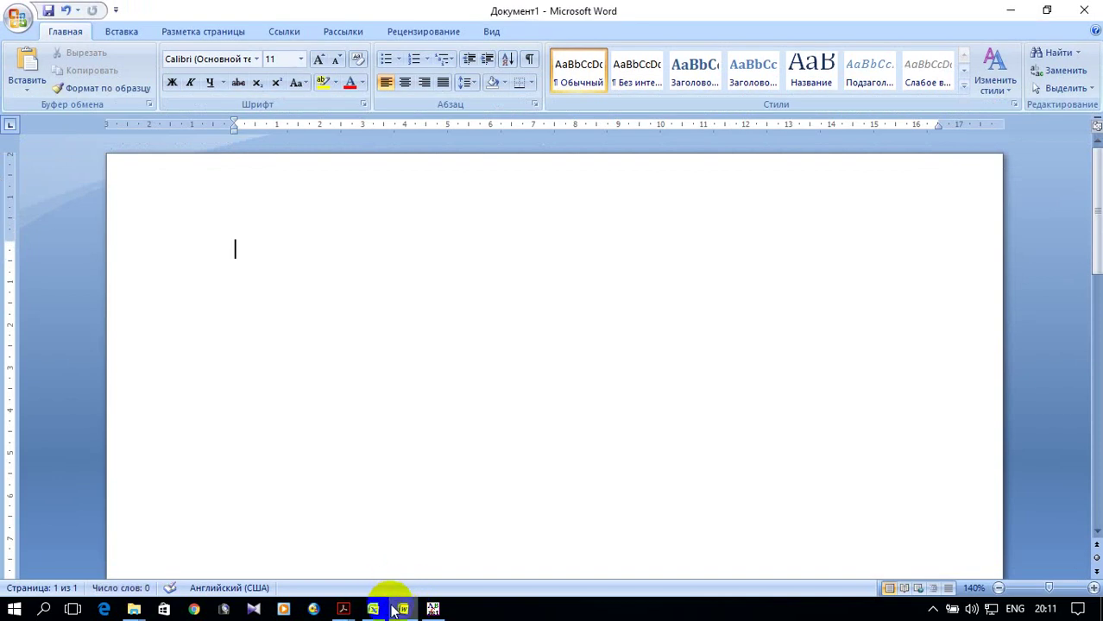
# - Copy the full task text from Example_24.pdf in Acrobat Reader and return to Word
pyautogui.moveTo(343, 609)
pyautogui.click(371, 573)
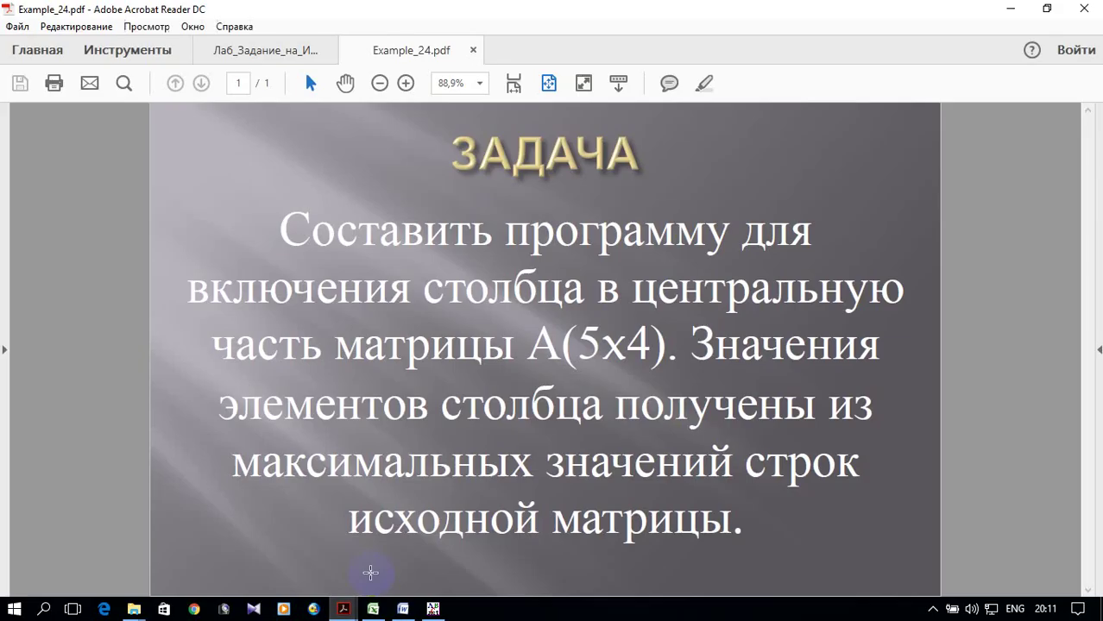
pyautogui.moveTo(278, 222); pyautogui.dragTo(810, 534)
pyautogui.rightClick(669, 412)
pyautogui.rightClick(608, 304)
pyautogui.click(635, 315)
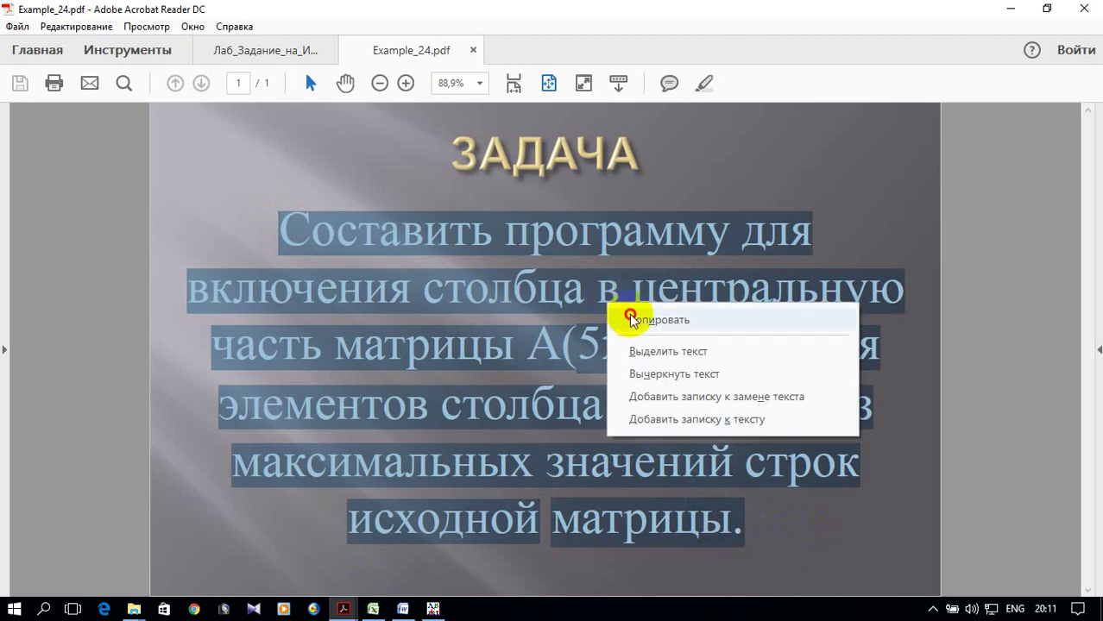
pyautogui.click(433, 609)
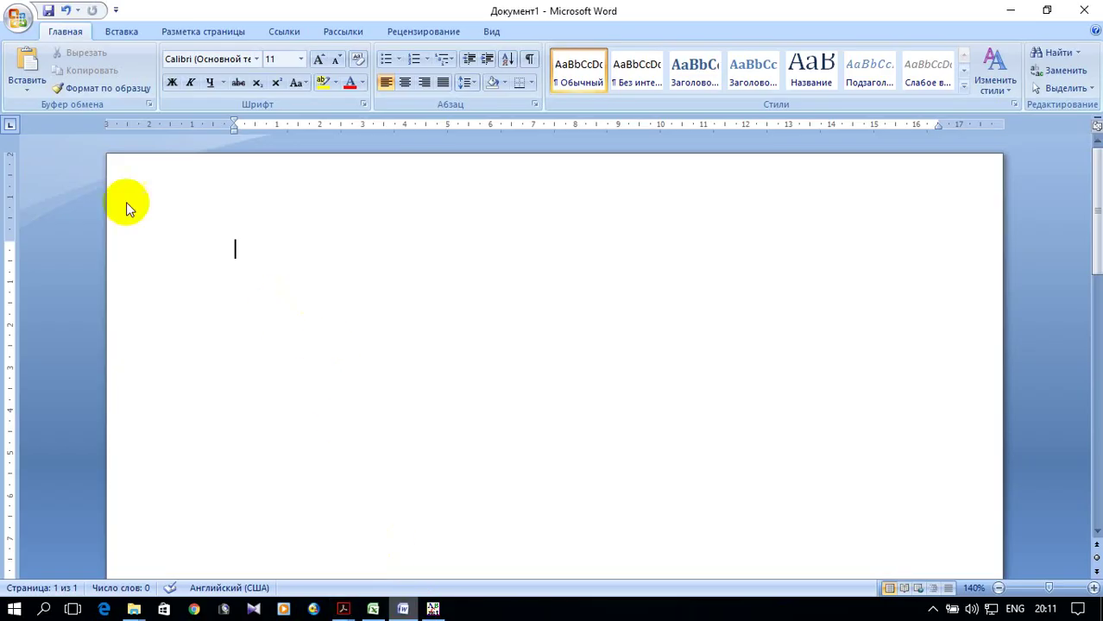
# - Paste the task text, format it as Times New Roman 14, and delete the empty first line
pyautogui.click(25, 59)
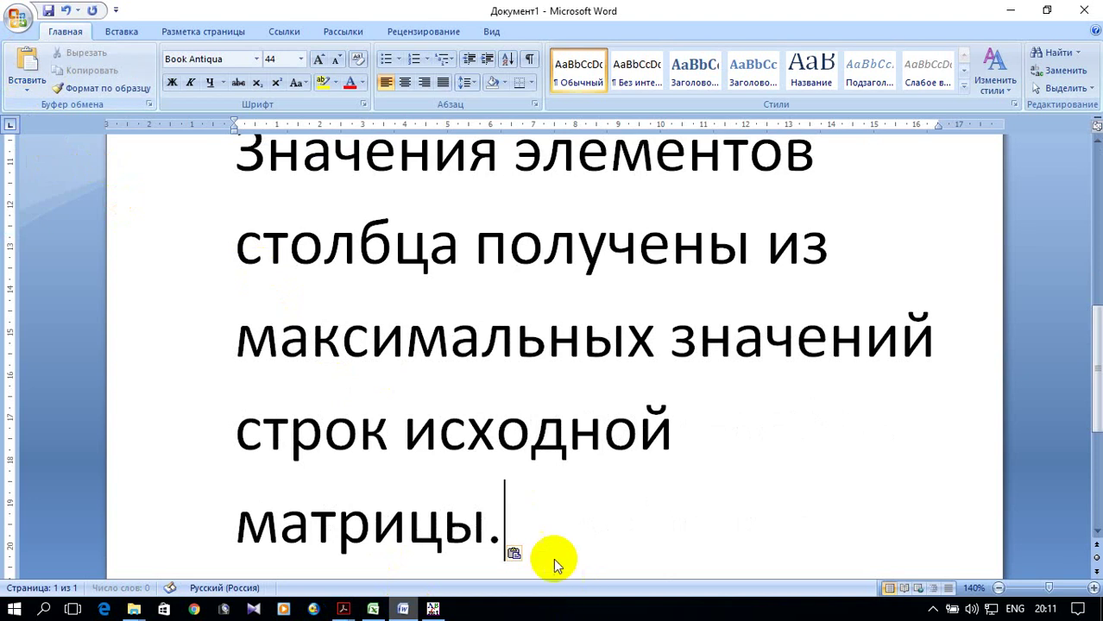
pyautogui.moveTo(520, 520); pyautogui.dragTo(304, 80)
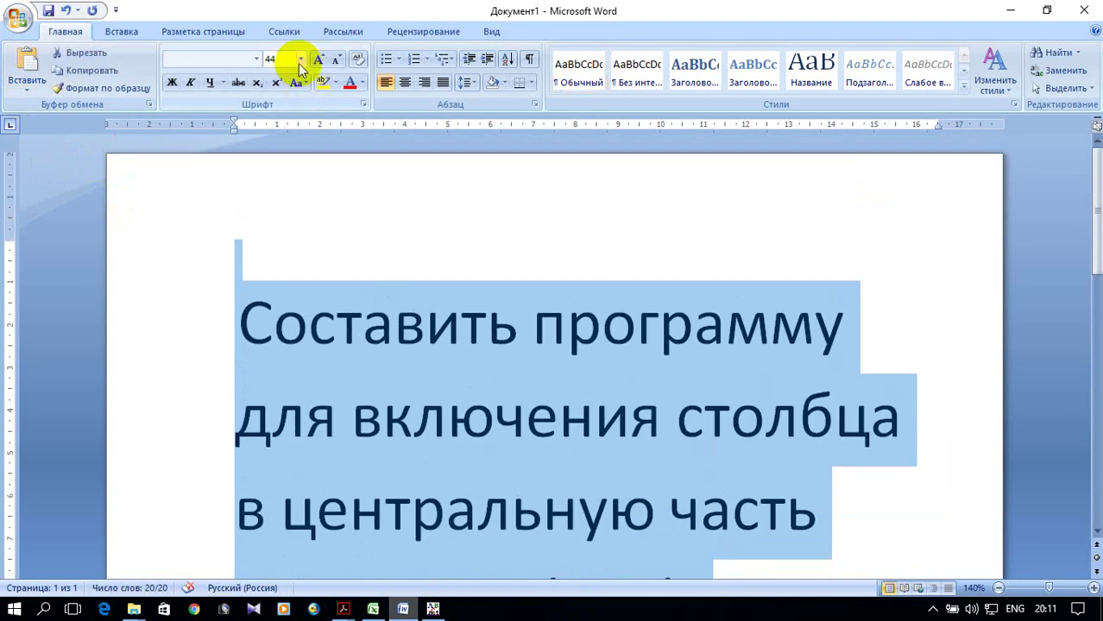
pyautogui.click(301, 59)
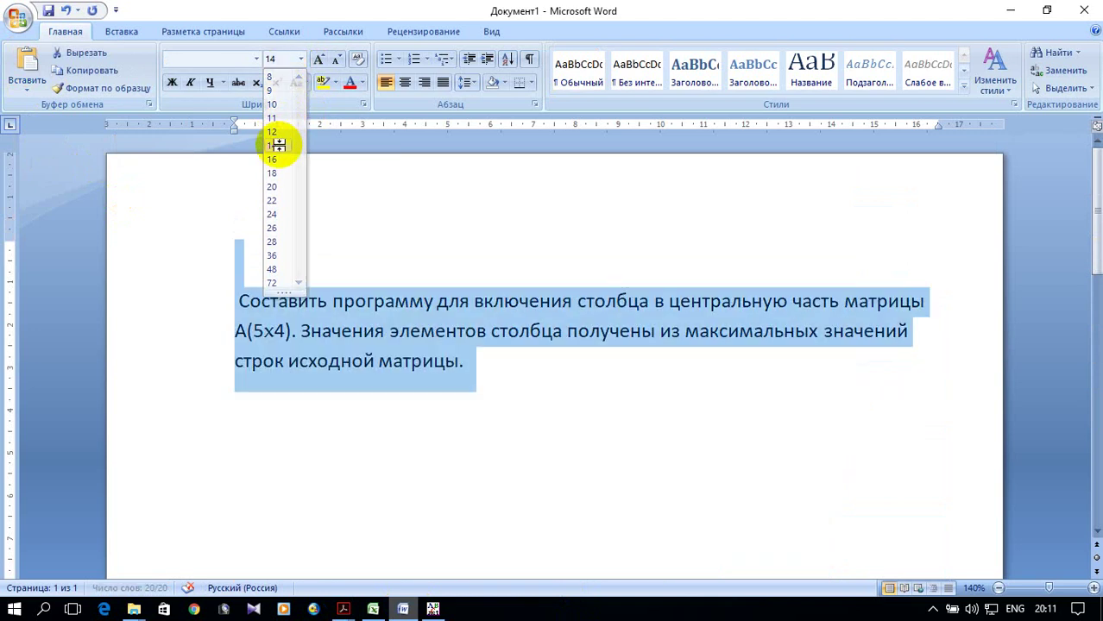
pyautogui.click(274, 145)
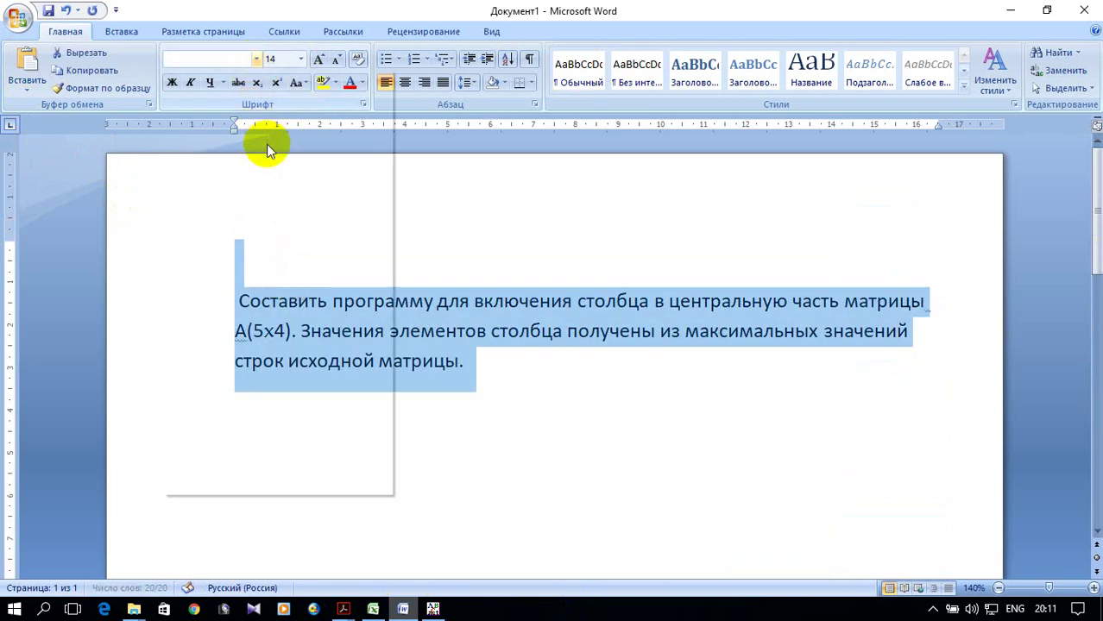
pyautogui.click(257, 59)
pyautogui.click(259, 145)
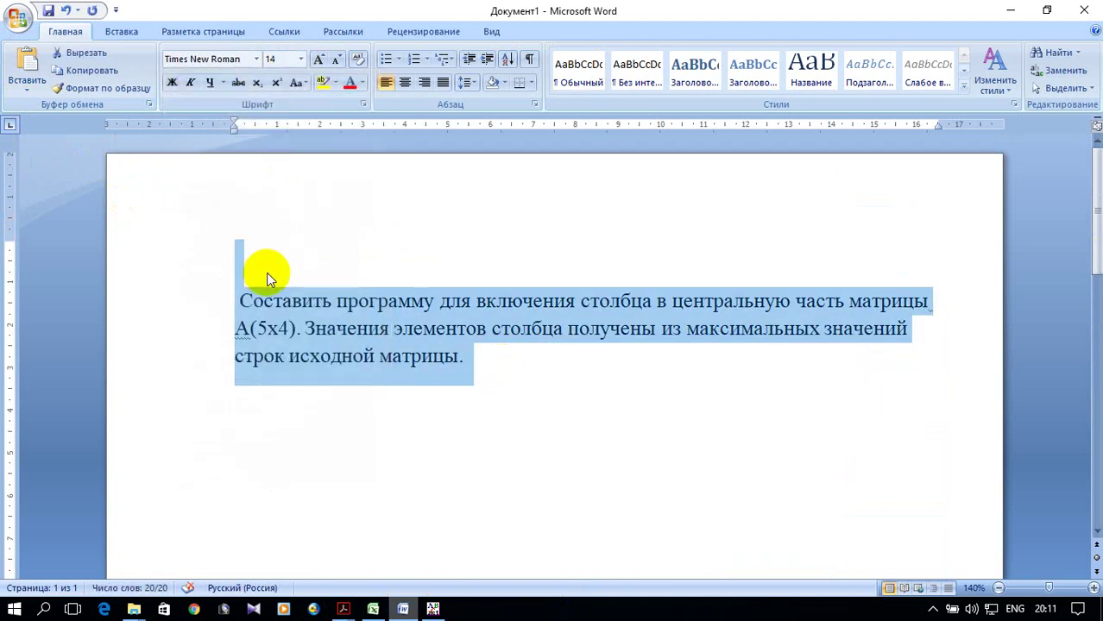
pyautogui.click(285, 246)
pyautogui.press('Delete')
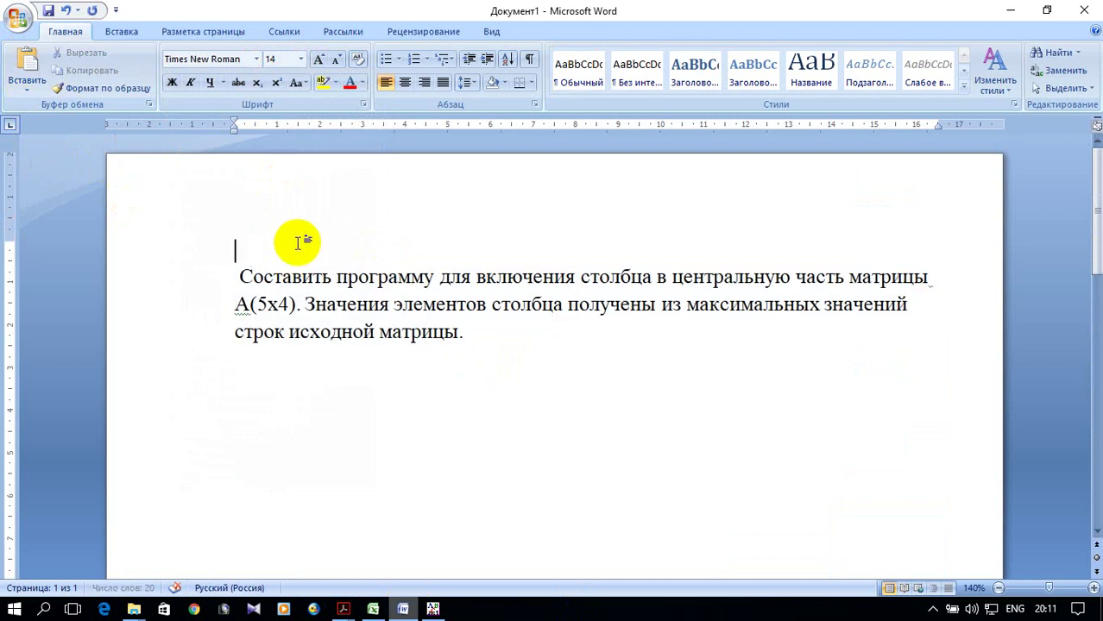
pyautogui.click(527, 317)
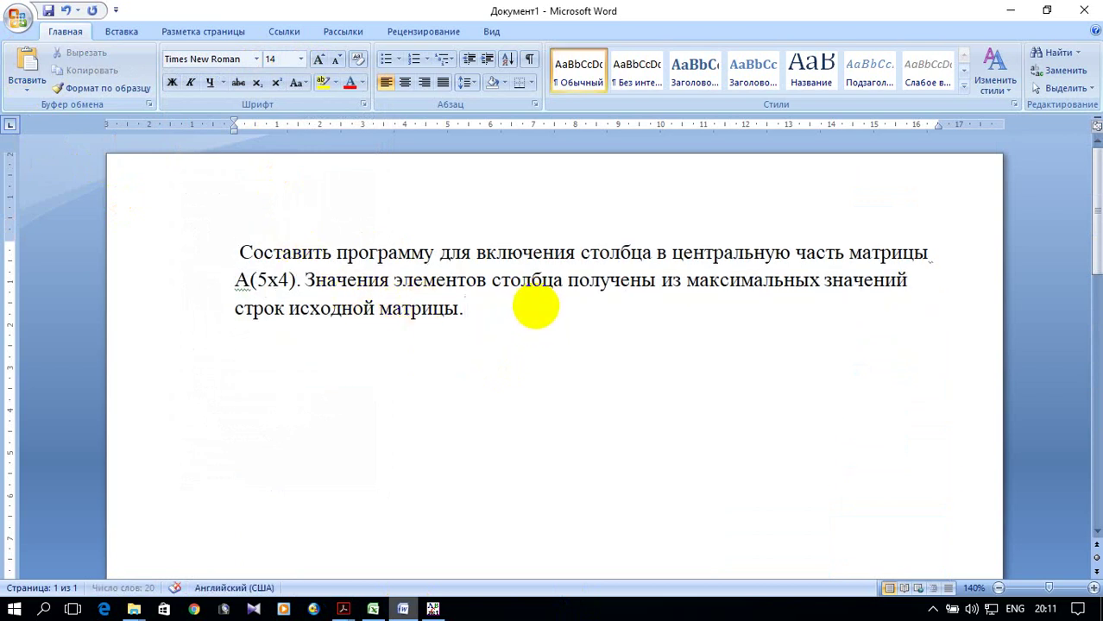
# - Copy the Pascal program code from PascalABC.NET and return to Word
pyautogui.click(434, 609)
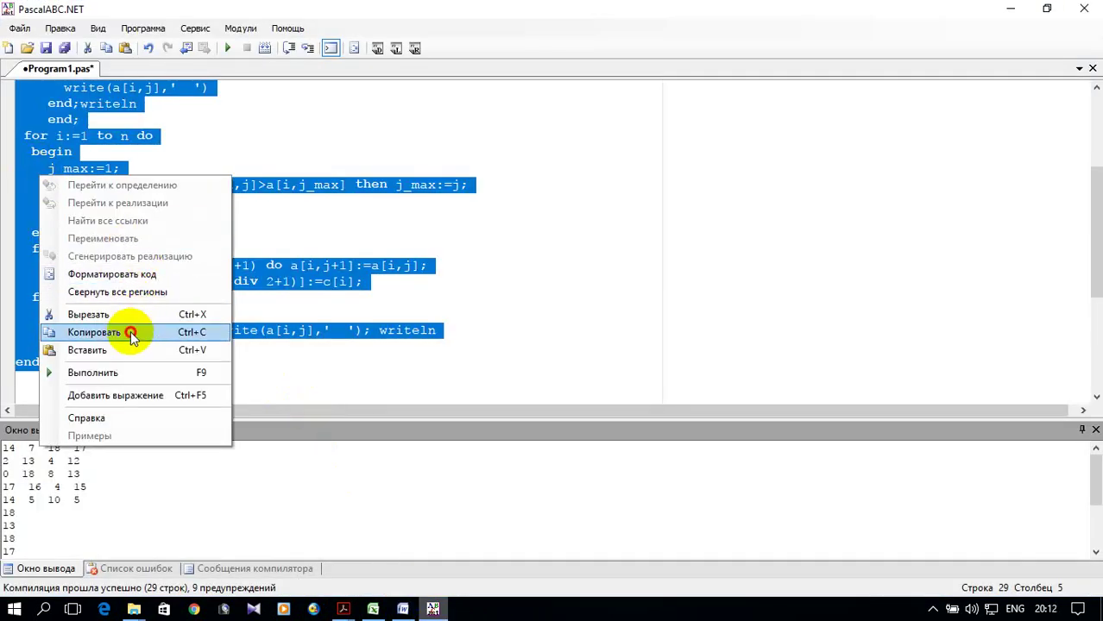
pyautogui.click(91, 329)
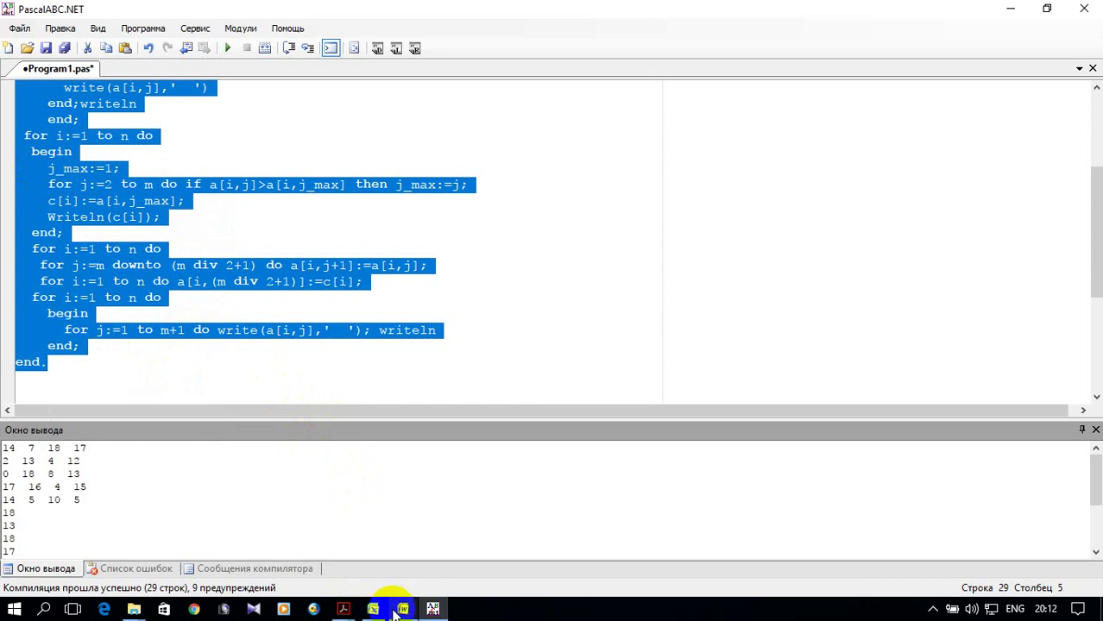
pyautogui.click(399, 609)
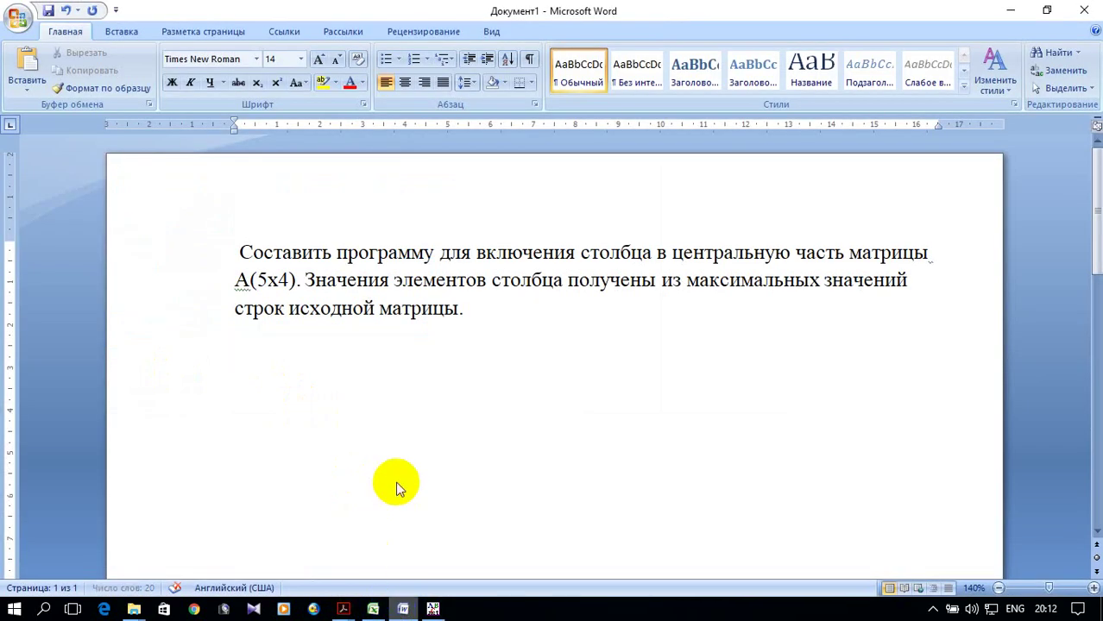
# - Paste the Pascal program Primer_24 below the task text and scroll through to check it
pyautogui.hotkey('ctrl', 'v')
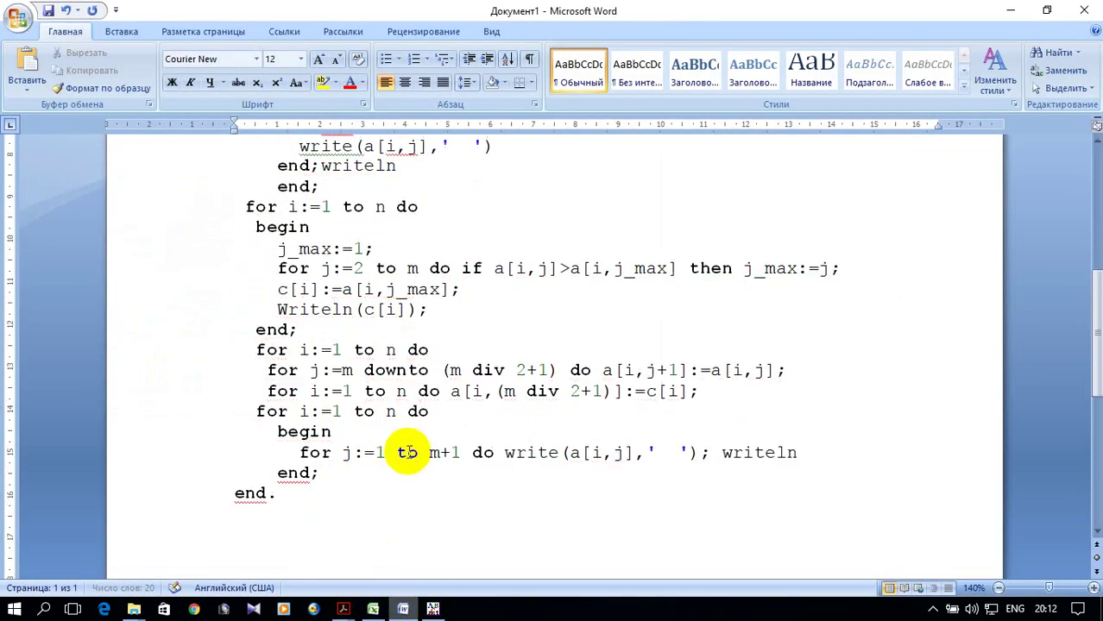
pyautogui.scroll(4, 408, 452)
pyautogui.scroll(1, 418, 452)
pyautogui.scroll(-1, 417, 452)
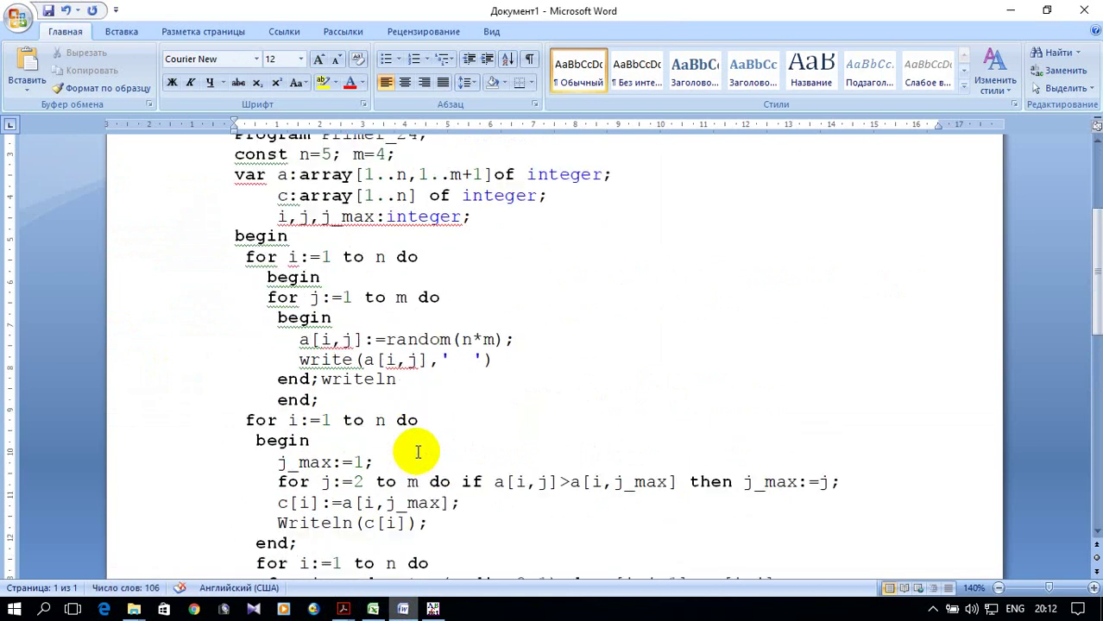
pyautogui.scroll(-2, 417, 454)
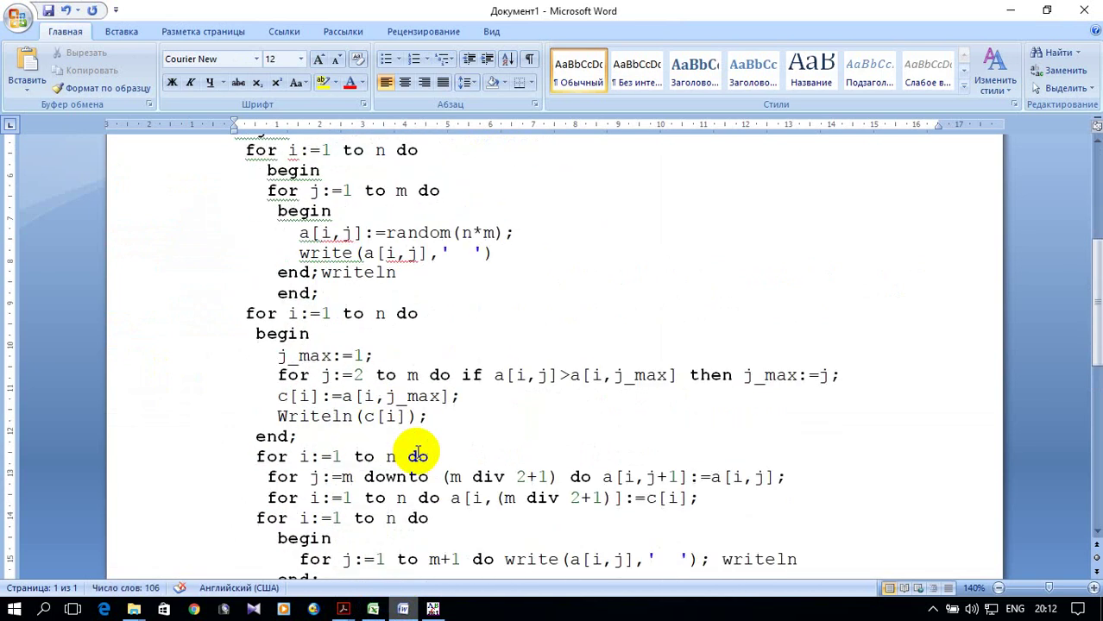
pyautogui.scroll(-1, 418, 455)
pyautogui.scroll(-1, 418, 454)
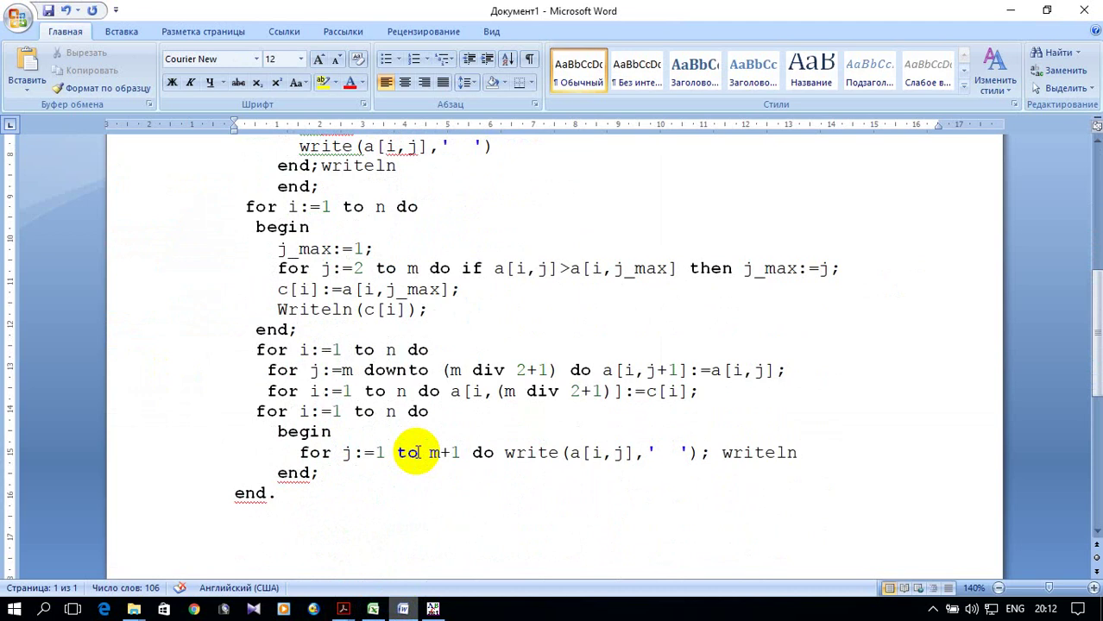
pyautogui.scroll(-1, 417, 452)
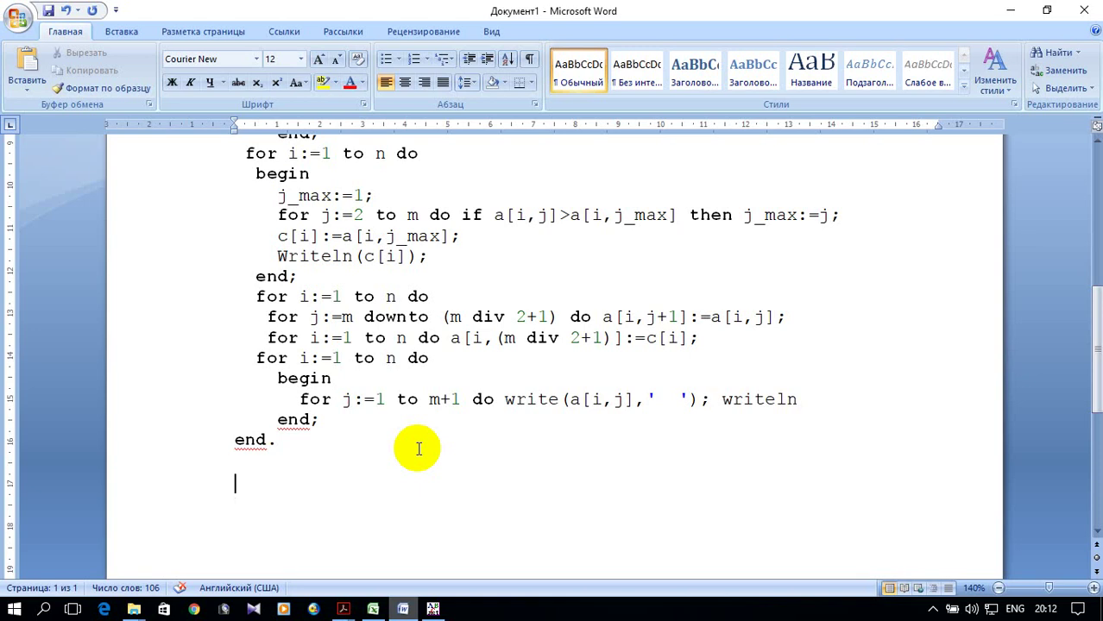
pyautogui.scroll(-2, 418, 449)
pyautogui.scroll(1, 418, 448)
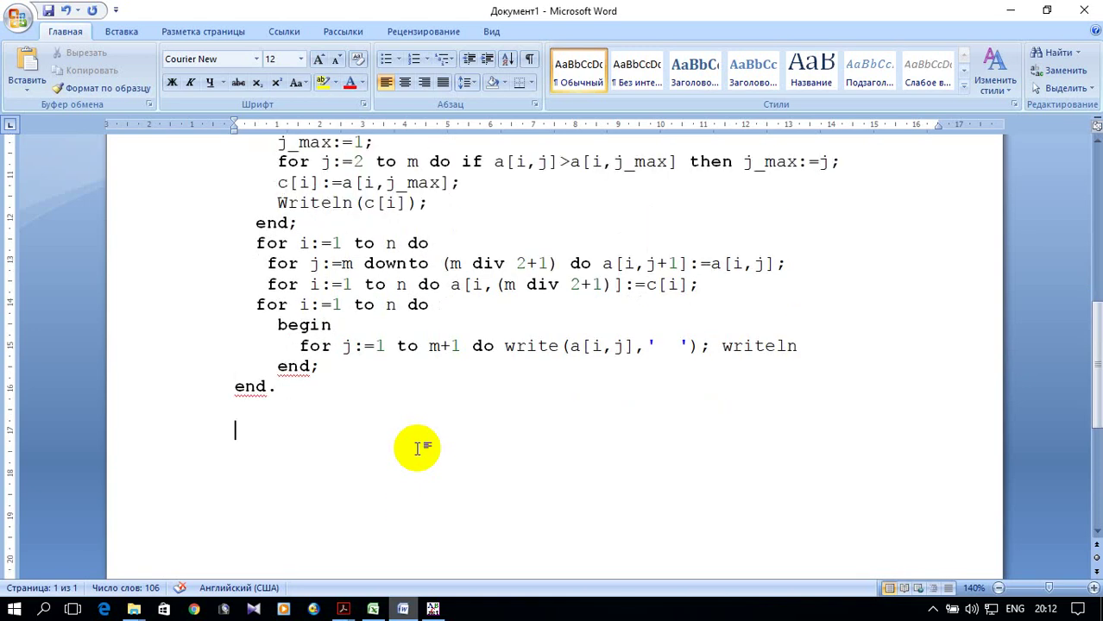
pyautogui.scroll(2, 417, 448)
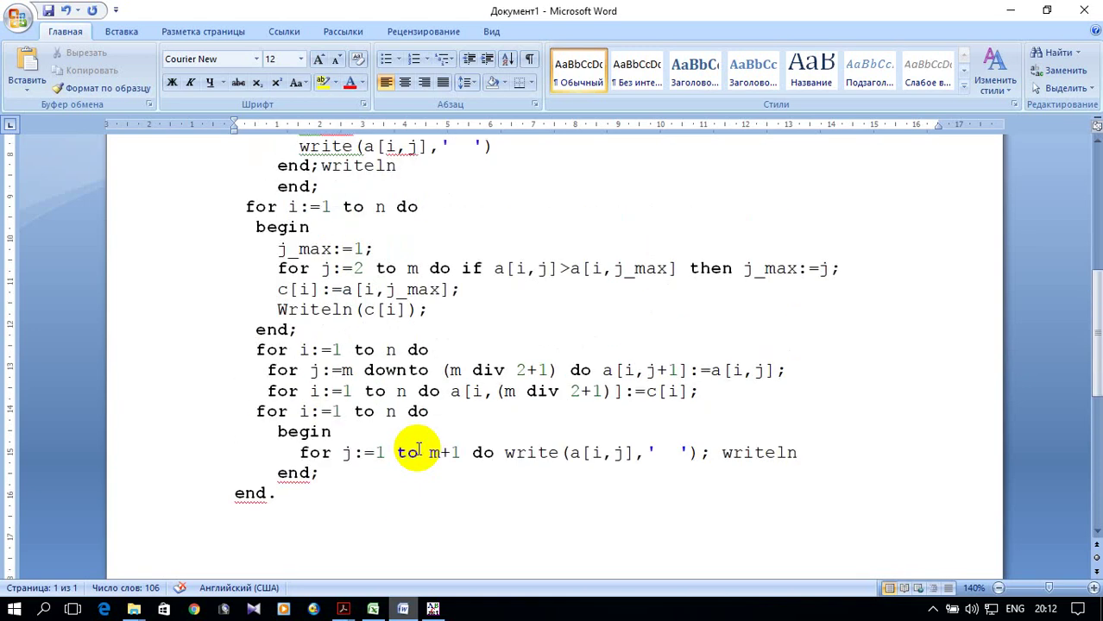
pyautogui.scroll(3, 418, 449)
pyautogui.scroll(2, 418, 449)
pyautogui.scroll(-4, 522, 446)
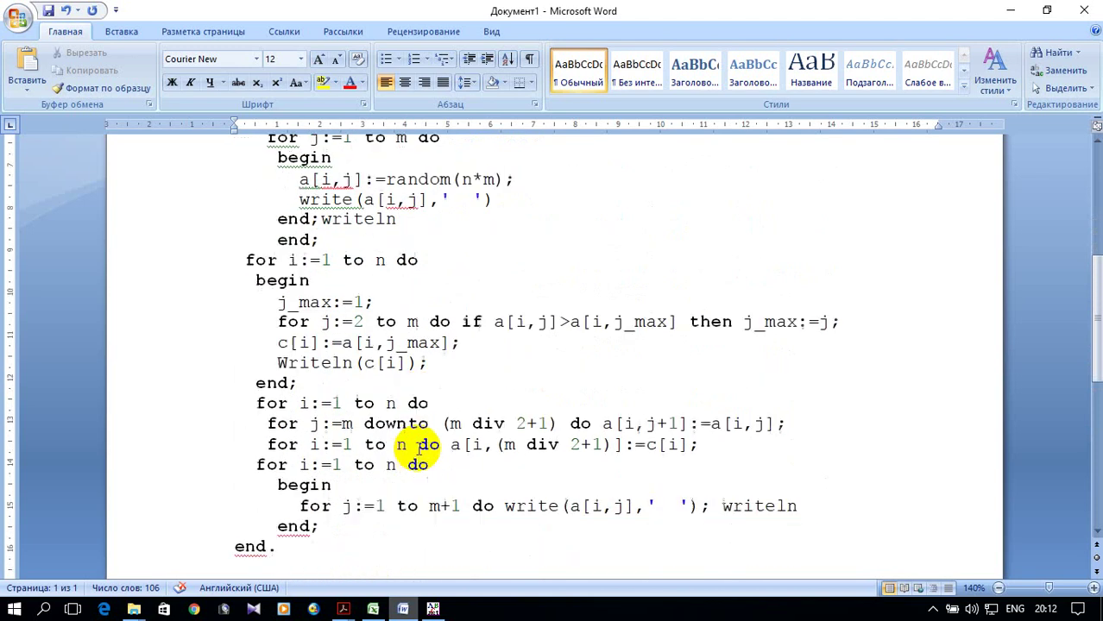
pyautogui.scroll(-5, 419, 446)
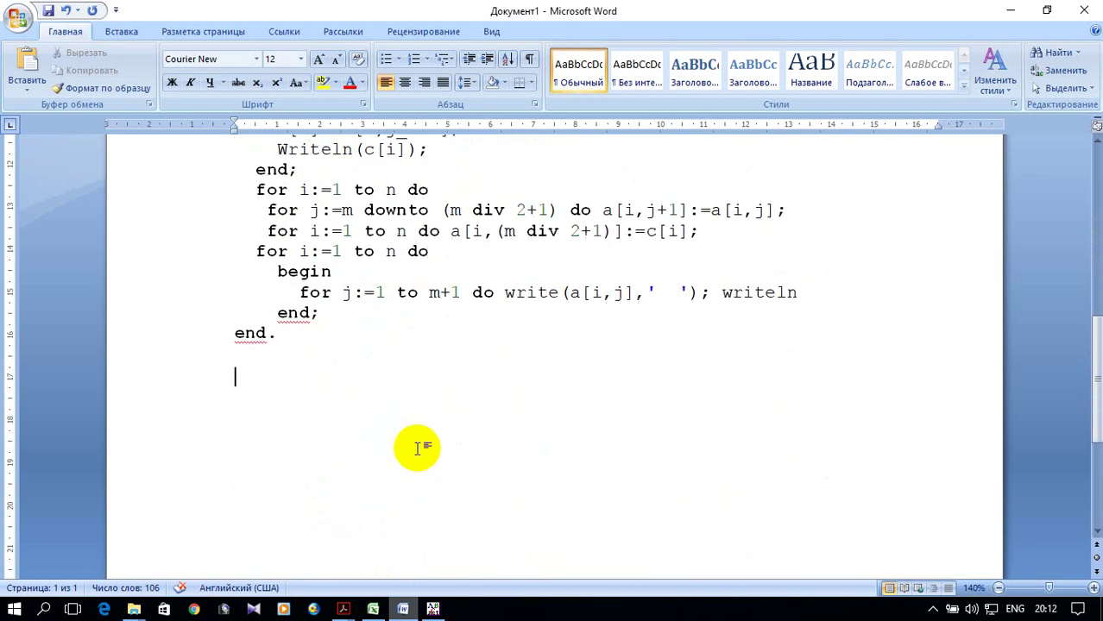
pyautogui.click(121, 35)
# - Insert a new drawing canvas, then split the window via Вид > Разделить, code above, canvas below
pyautogui.click(296, 86)
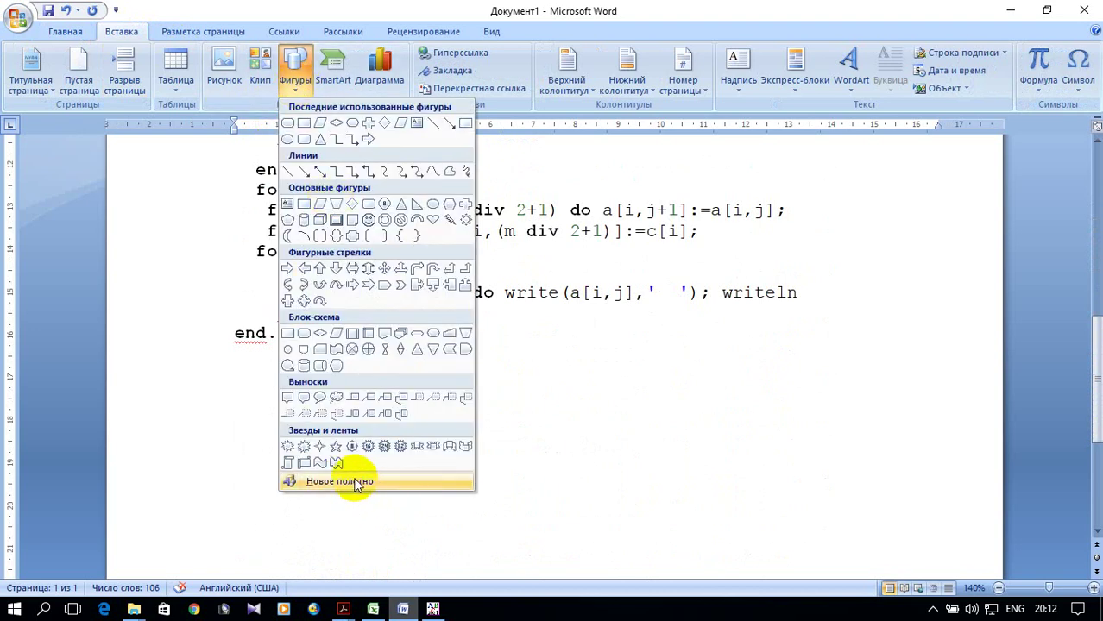
pyautogui.click(357, 483)
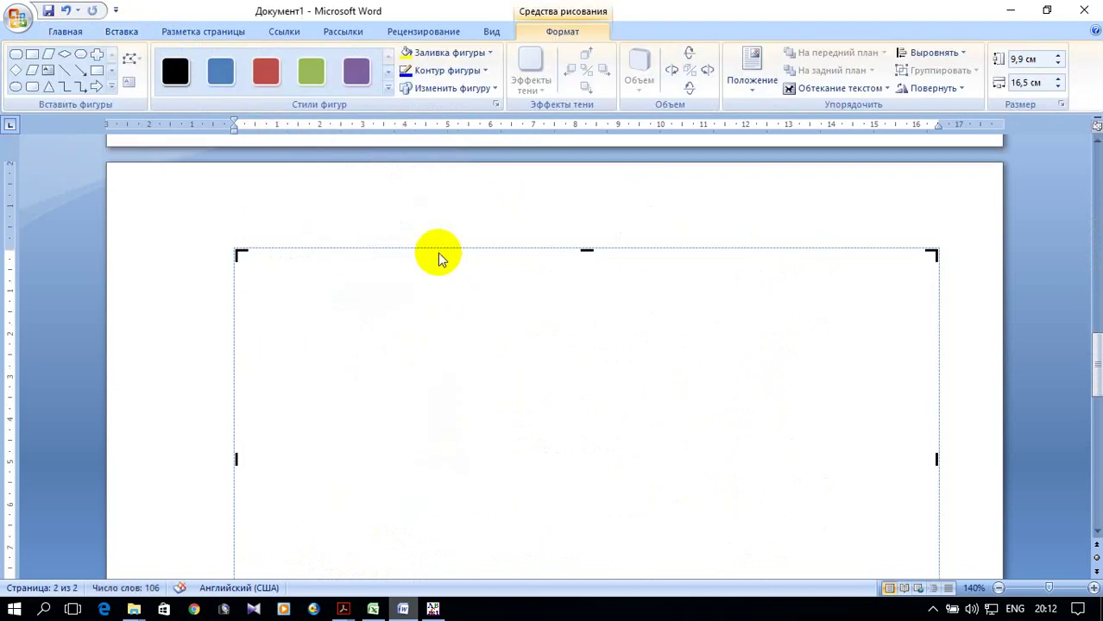
pyautogui.click(491, 31)
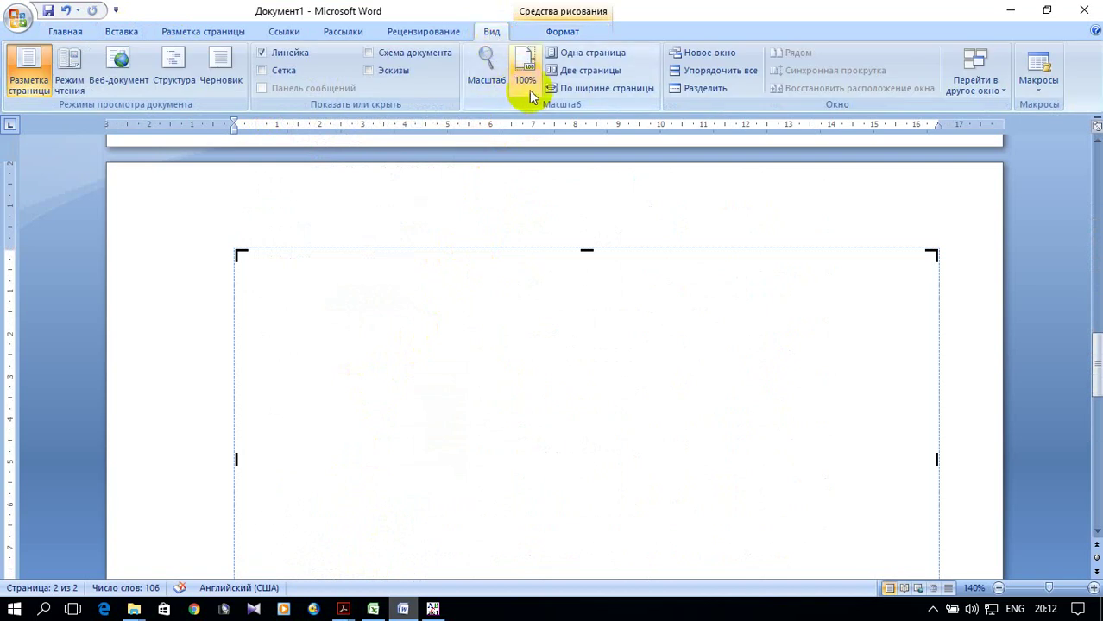
pyautogui.click(694, 87)
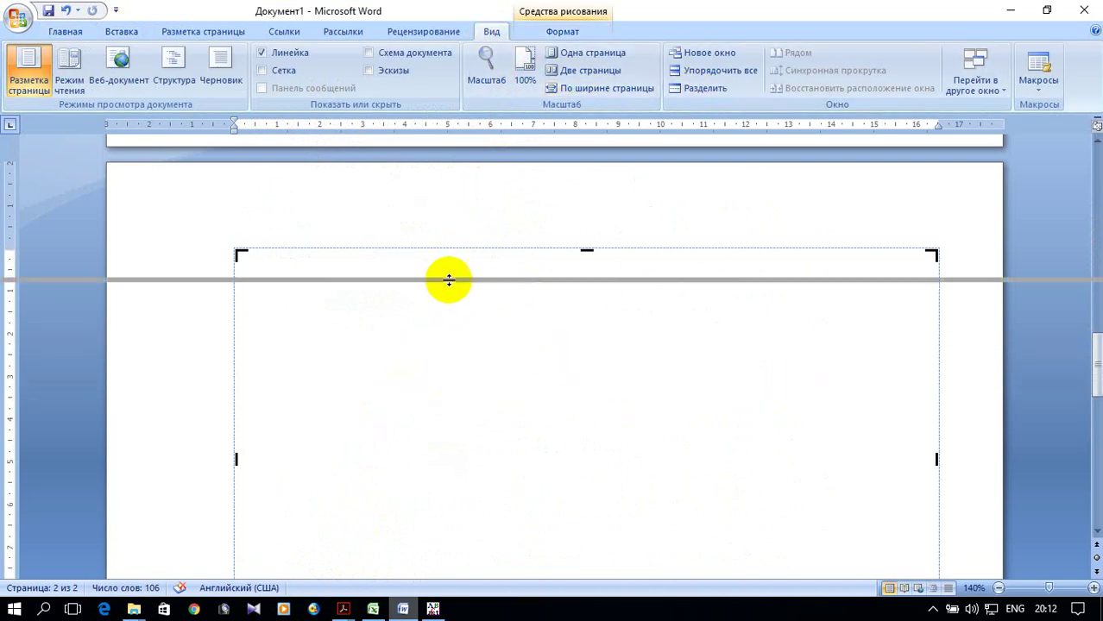
pyautogui.click(479, 332)
pyautogui.scroll(2, 611, 239)
pyautogui.scroll(2, 608, 239)
pyautogui.scroll(2, 604, 238)
pyautogui.scroll(2, 603, 238)
pyautogui.scroll(3, 601, 241)
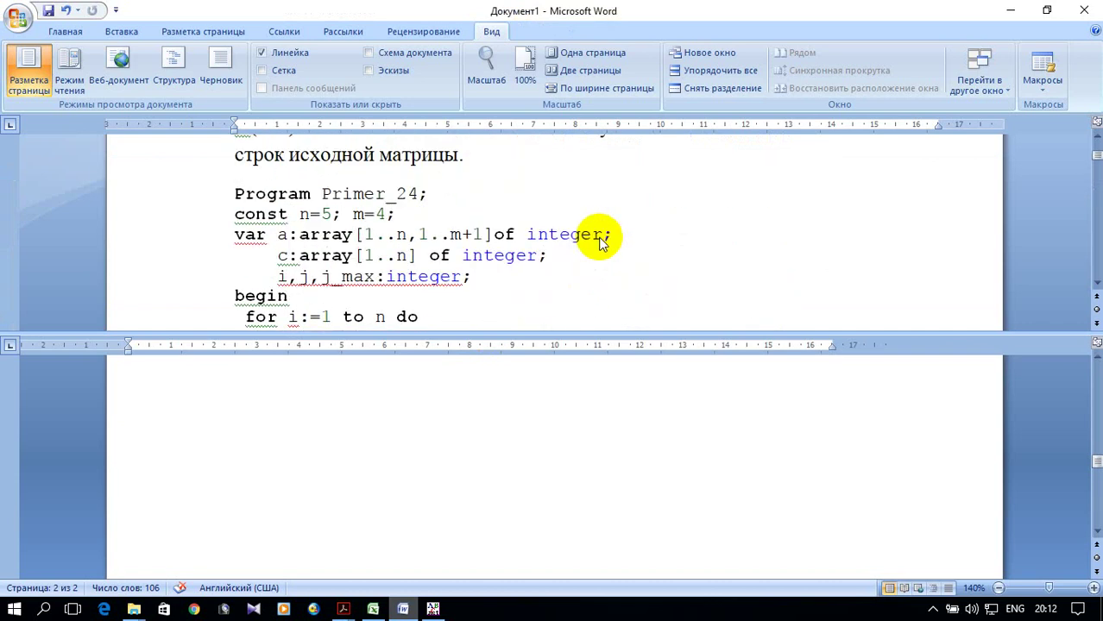
pyautogui.click(505, 440)
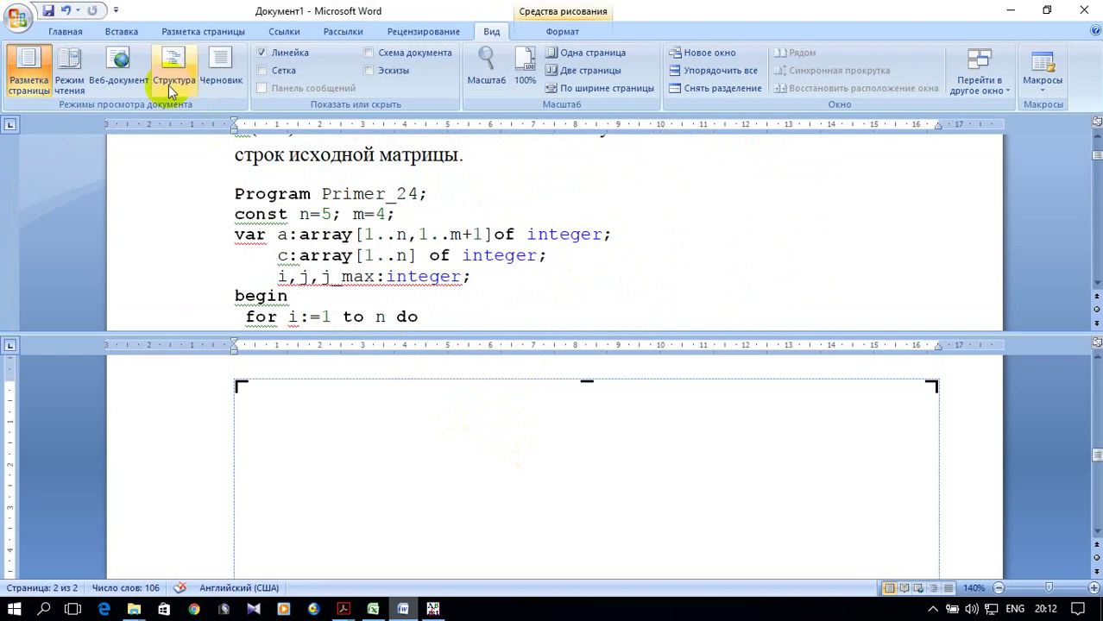
# - Draw a rounded box and a rectangle beneath it near the canvas top
pyautogui.click(121, 31)
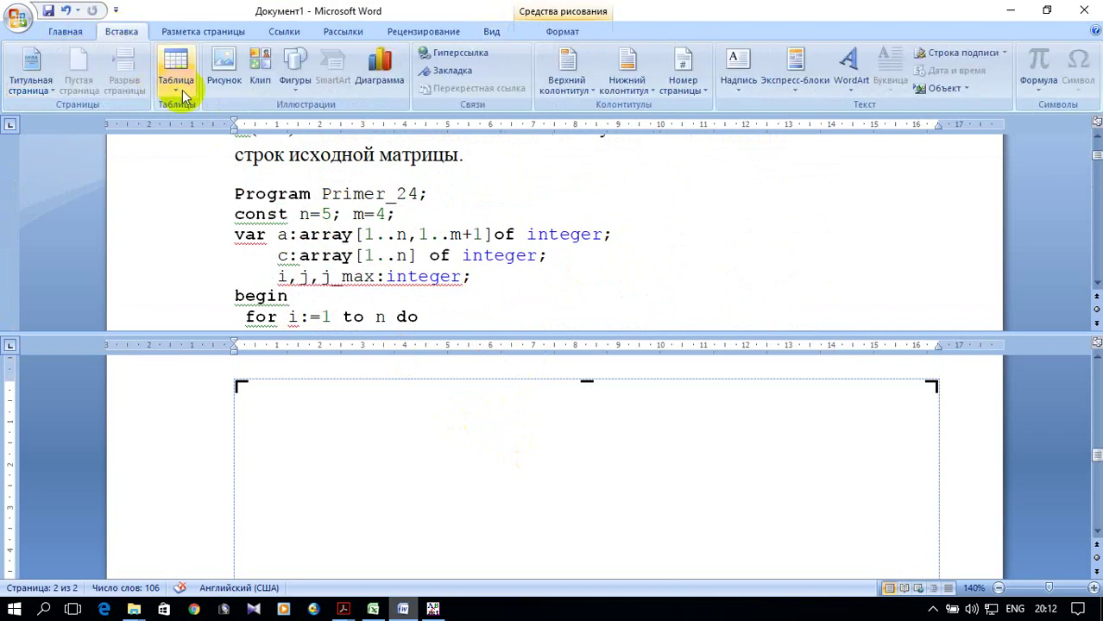
pyautogui.click(293, 82)
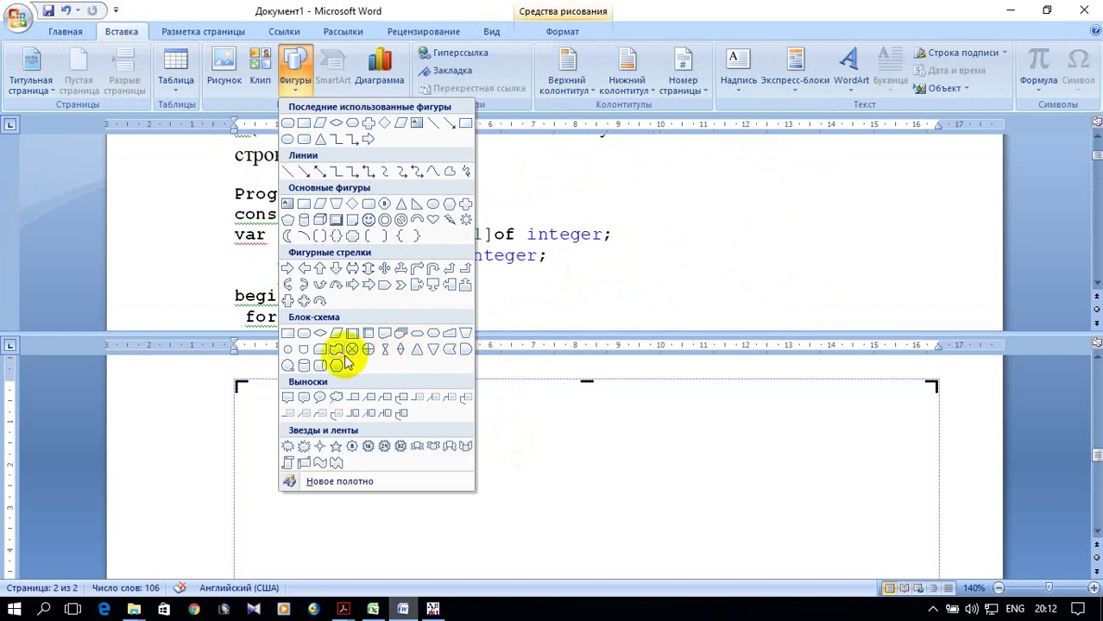
pyautogui.click(303, 333)
pyautogui.moveTo(455, 398); pyautogui.dragTo(602, 431)
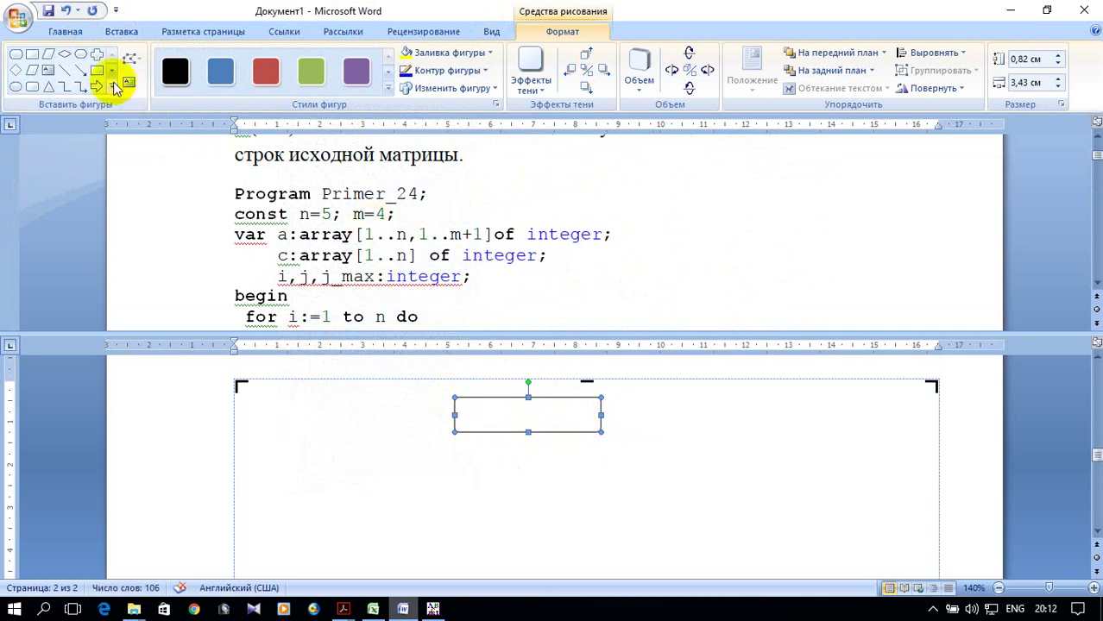
pyautogui.click(97, 70)
pyautogui.moveTo(438, 441); pyautogui.dragTo(610, 480)
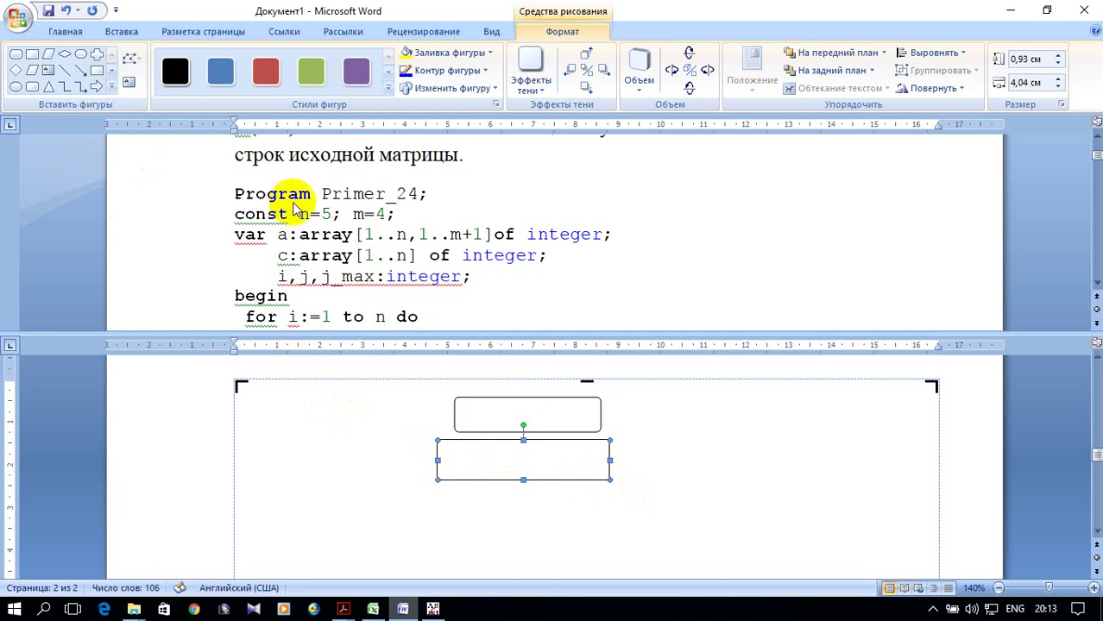
pyautogui.click(407, 234)
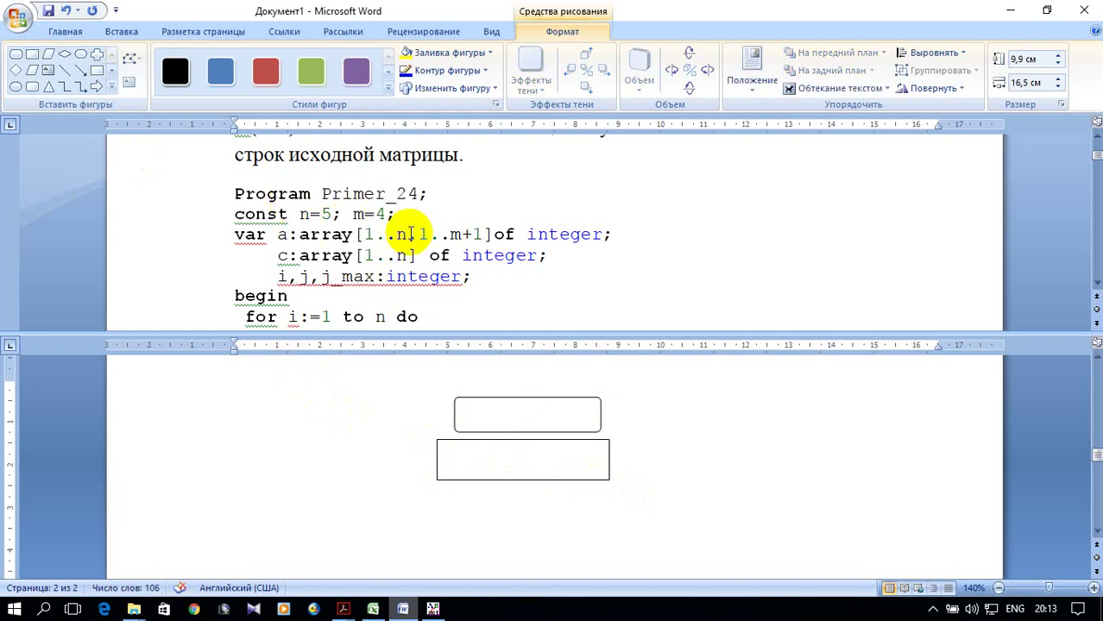
# - Draw two hexagons below the rectangle, the second one wider
pyautogui.scroll(-2, 411, 234)
pyautogui.scroll(-1, 411, 234)
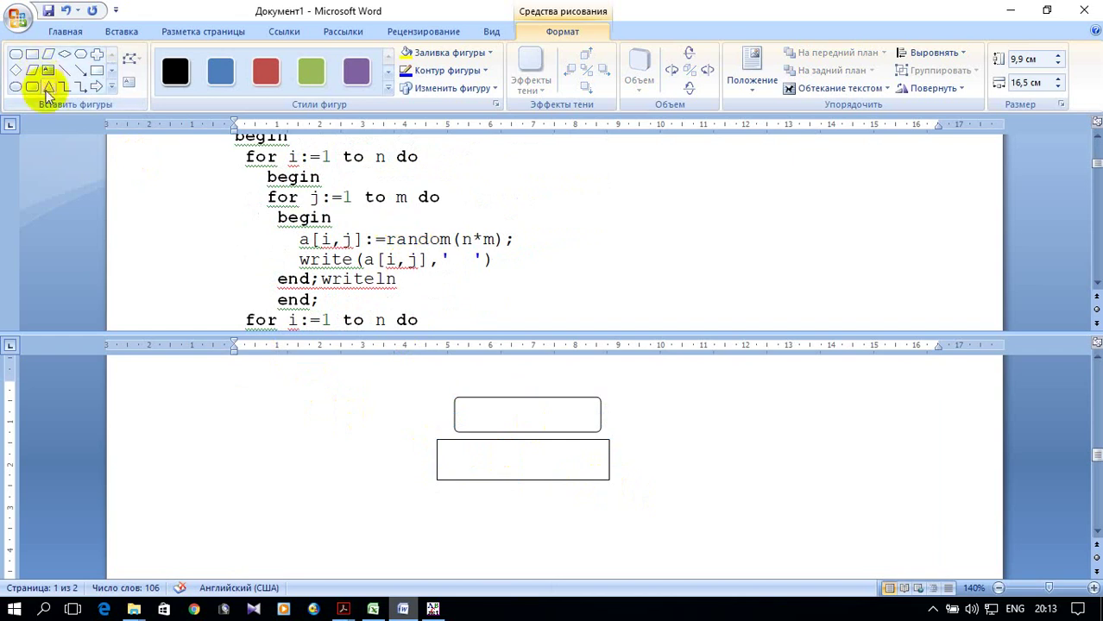
pyautogui.click(112, 88)
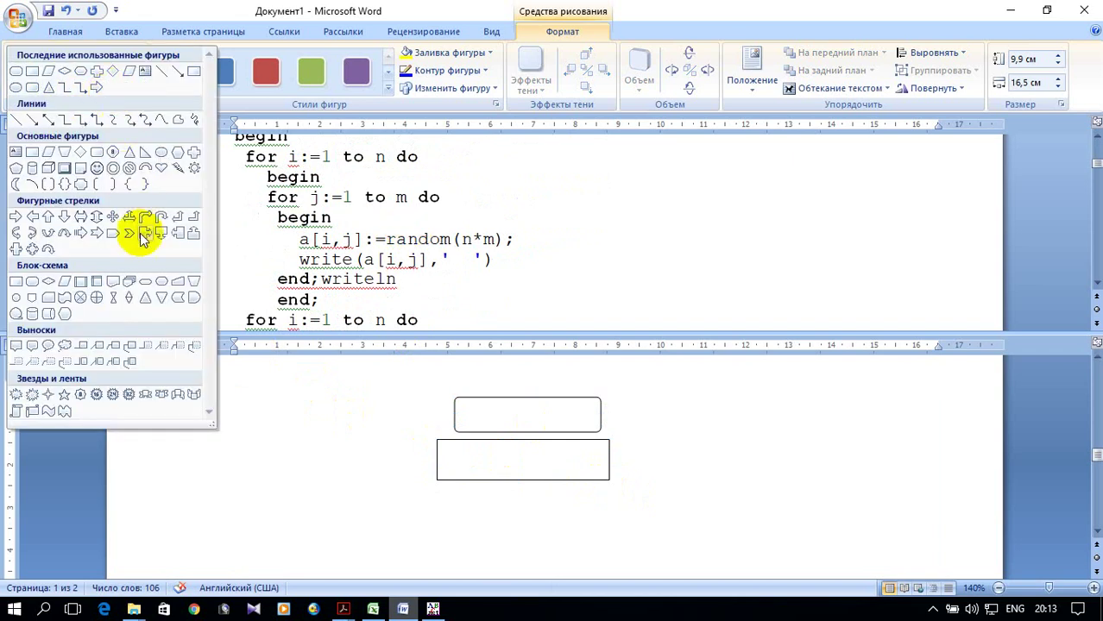
pyautogui.click(161, 283)
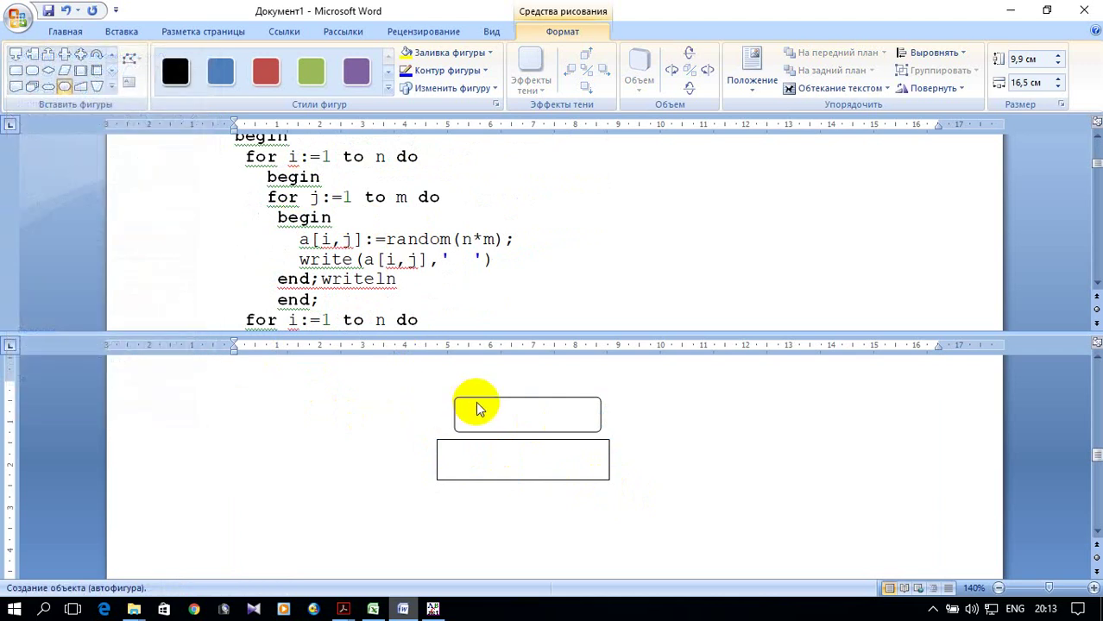
pyautogui.scroll(-1, 604, 431)
pyautogui.scroll(-1, 596, 433)
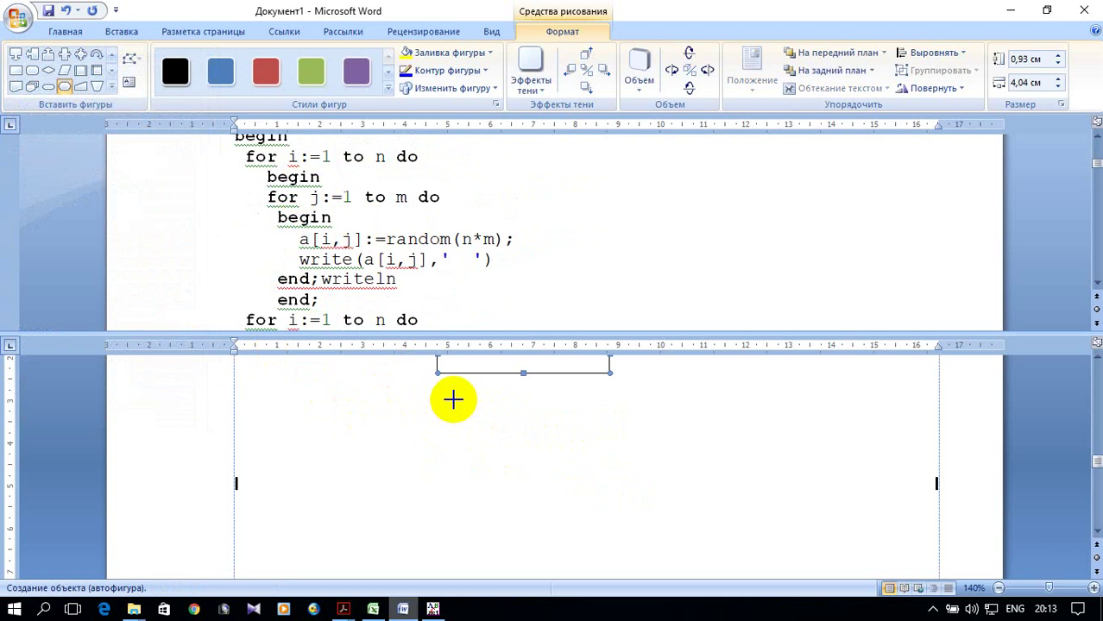
pyautogui.moveTo(438, 394)
pyautogui.mouseDown()
pyautogui.moveTo(614, 448)
pyautogui.moveTo(617, 439)
pyautogui.mouseUp()
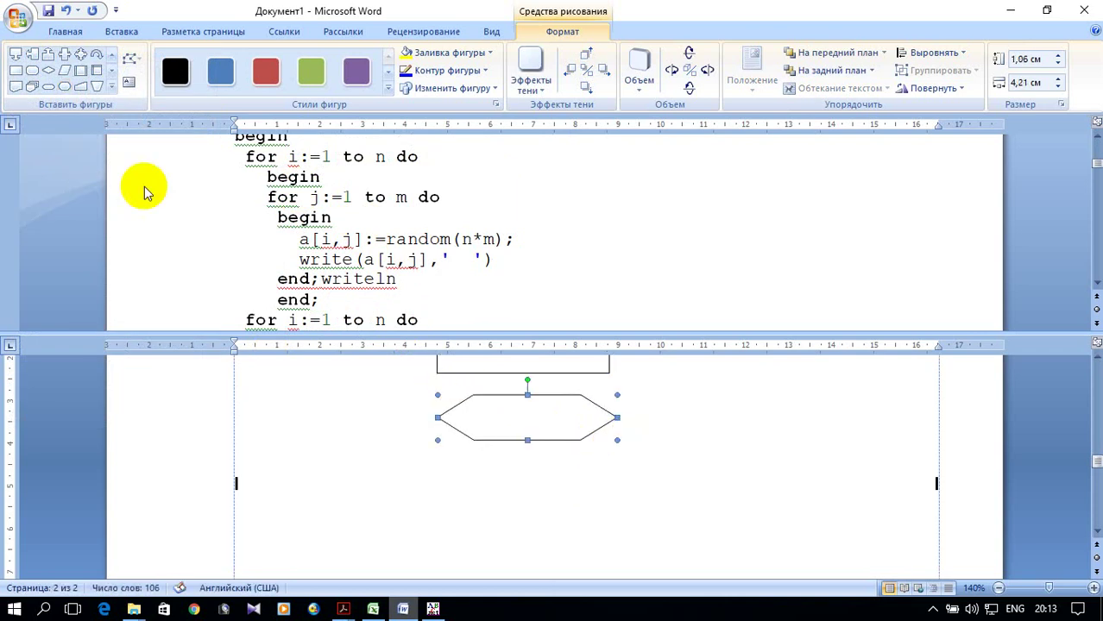
pyautogui.click(66, 87)
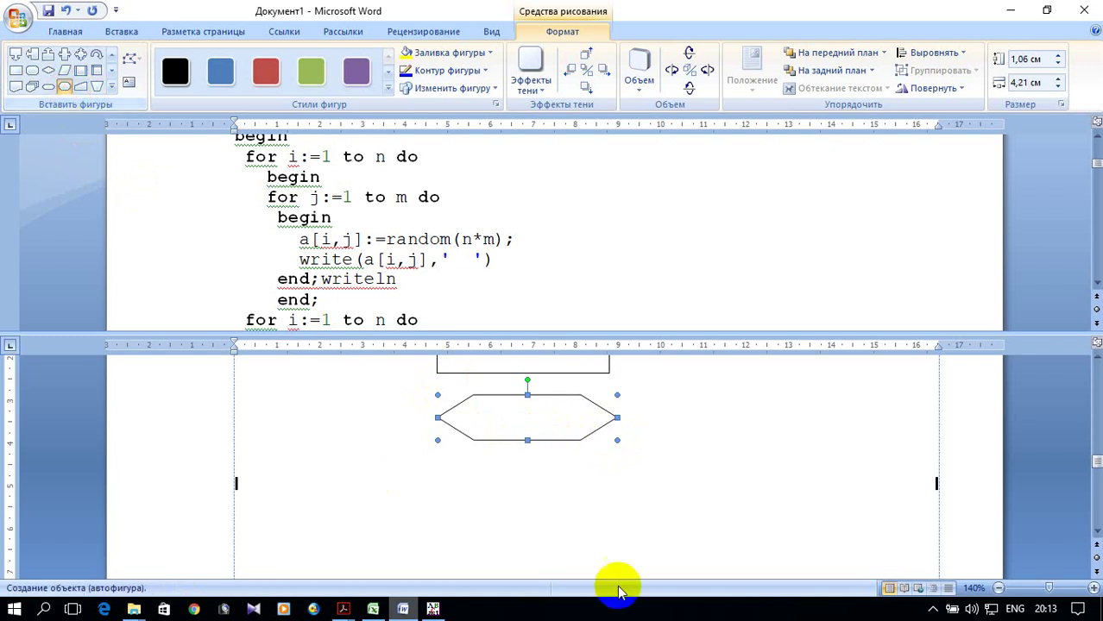
pyautogui.moveTo(438, 458); pyautogui.dragTo(630, 499)
# - Draw a rectangle and then a parallelogram below the second hexagon
pyautogui.click(15, 70)
pyautogui.scroll(-1, 664, 464)
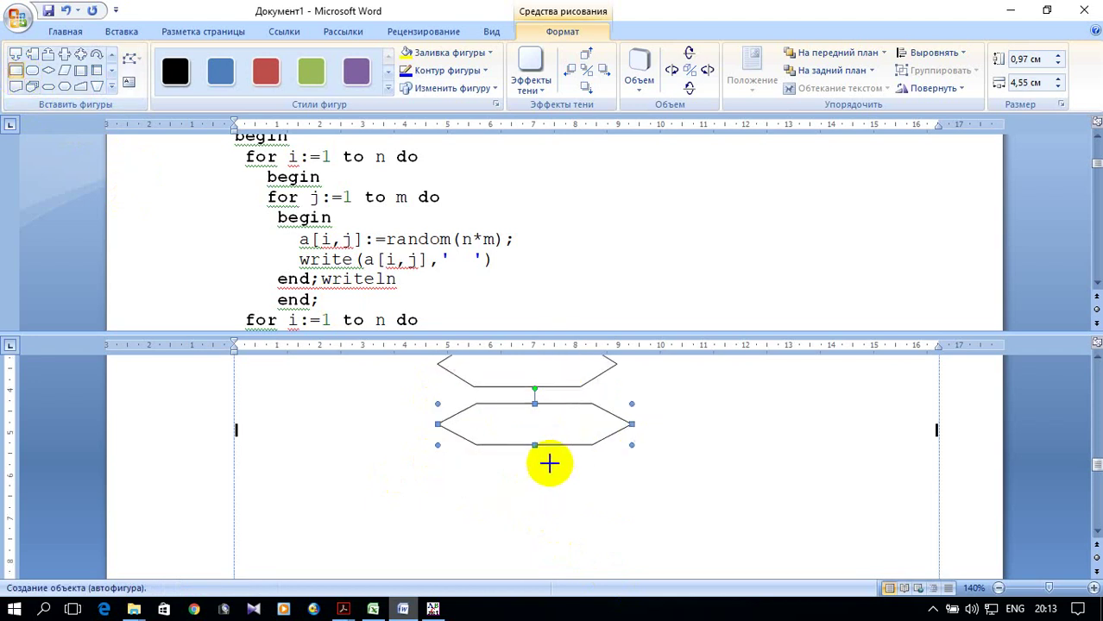
pyautogui.moveTo(443, 463); pyautogui.dragTo(623, 493)
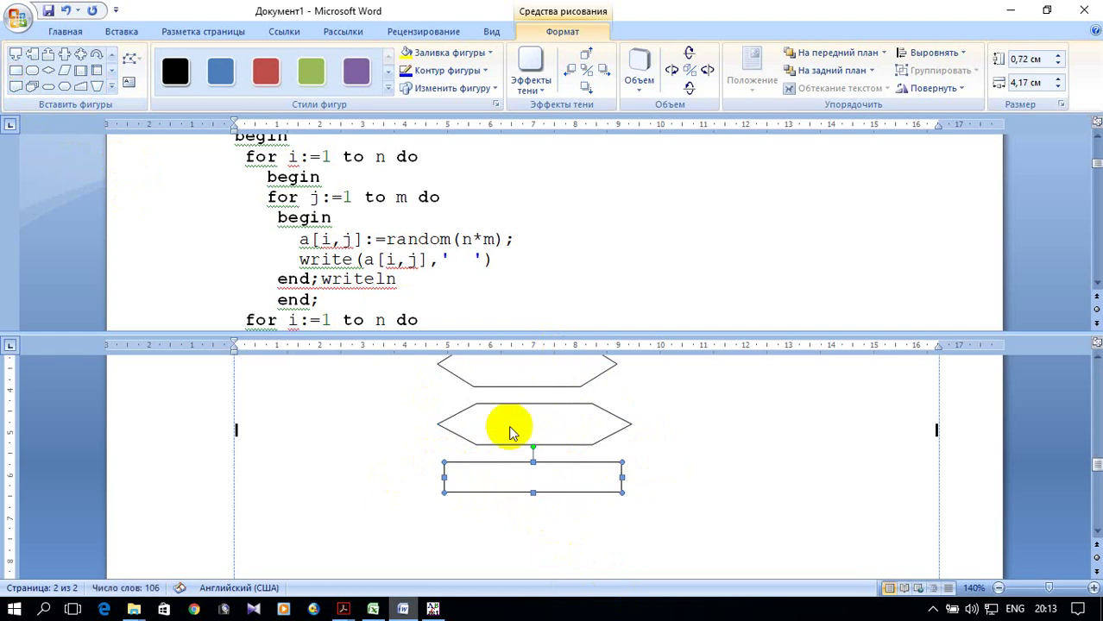
pyautogui.click(64, 71)
pyautogui.scroll(-1, 600, 437)
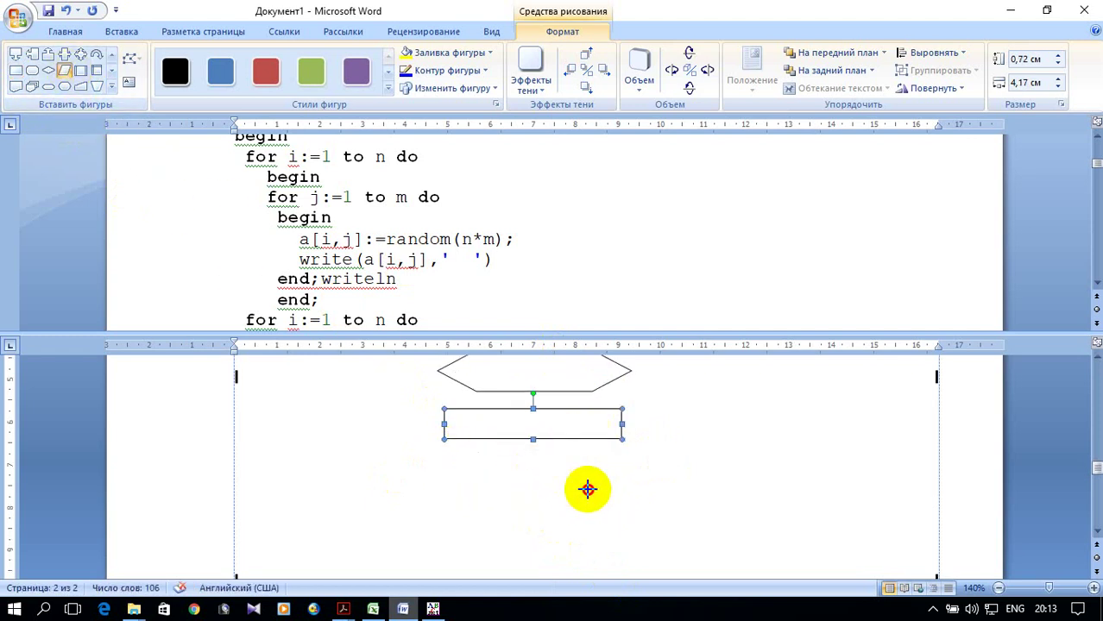
pyautogui.moveTo(444, 449); pyautogui.dragTo(616, 486)
# - Select the stacked flowchart shapes with a selection box
pyautogui.scroll(-1, 529, 240)
pyautogui.scroll(-1, 530, 239)
pyautogui.scroll(-1, 532, 239)
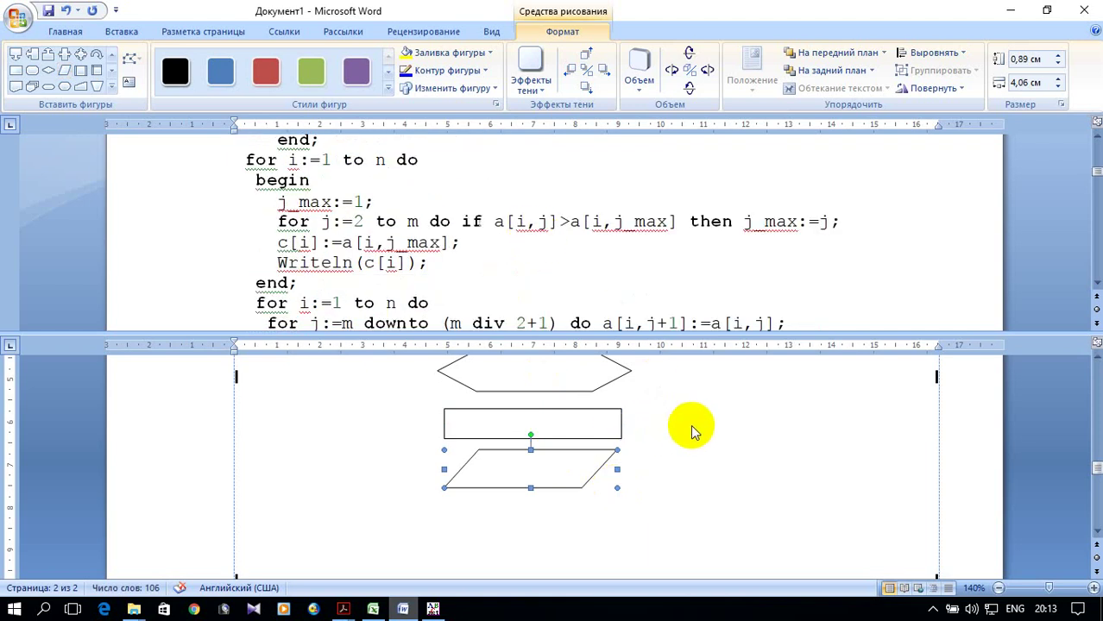
pyautogui.scroll(-1, 704, 440)
pyautogui.scroll(1, 704, 440)
pyautogui.scroll(3, 704, 440)
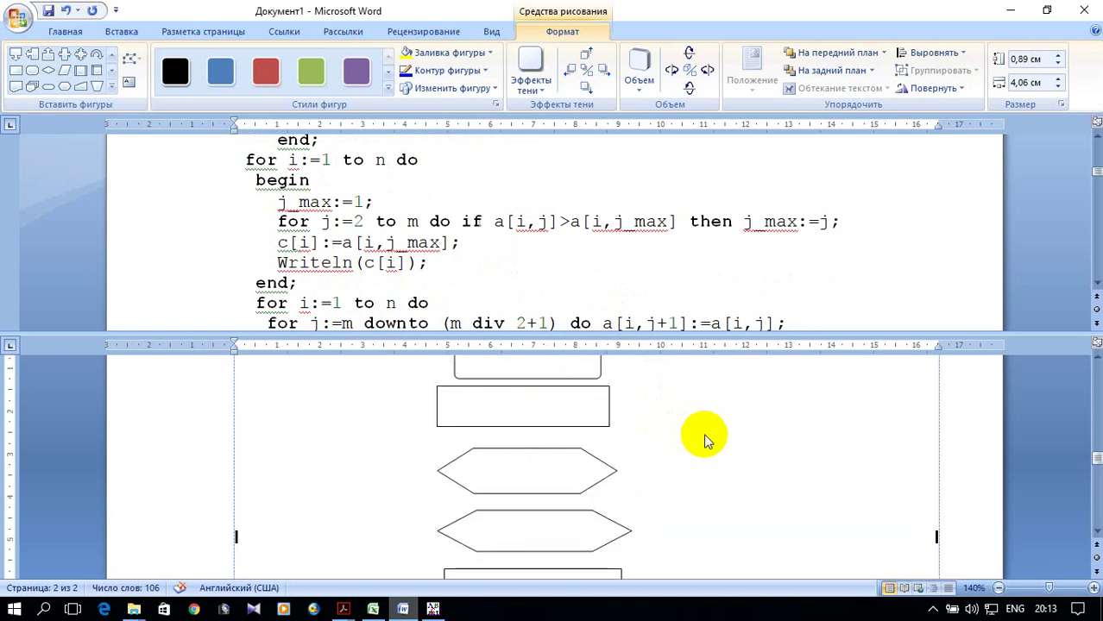
pyautogui.scroll(-1, 704, 440)
pyautogui.scroll(-2, 704, 440)
pyautogui.scroll(2, 704, 440)
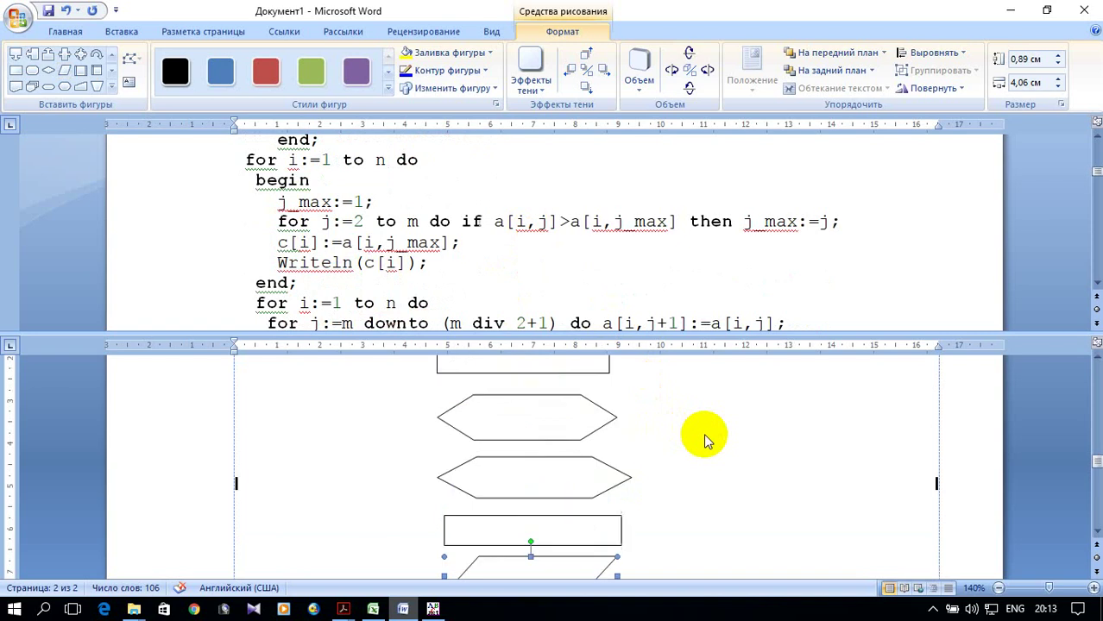
pyautogui.scroll(3, 704, 440)
pyautogui.scroll(-1, 704, 440)
pyautogui.scroll(-1, 704, 440)
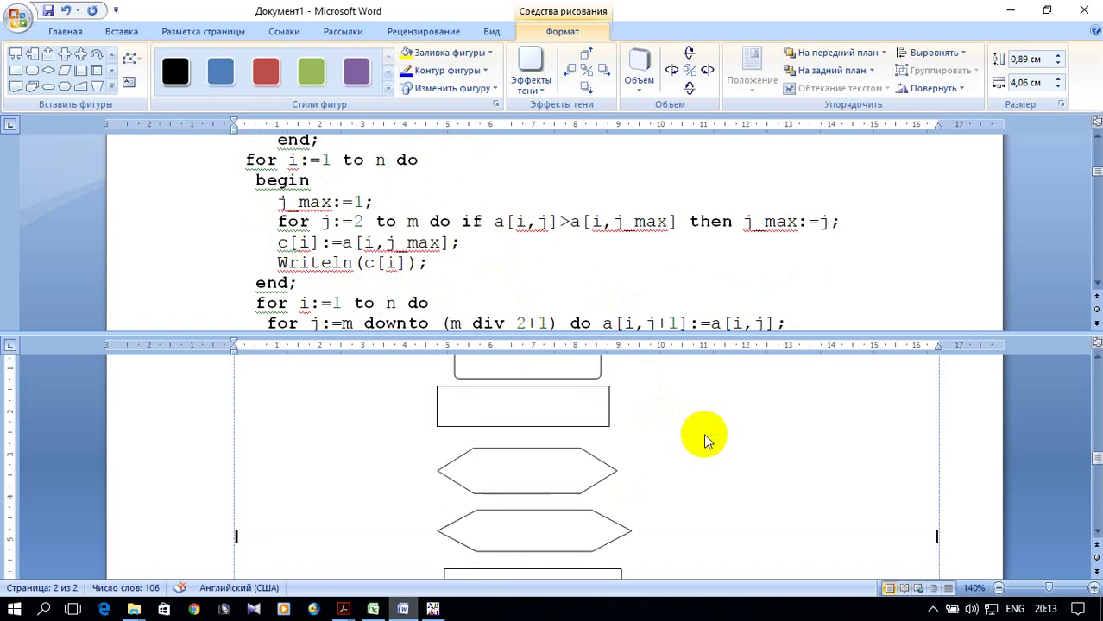
pyautogui.scroll(1, 705, 440)
pyautogui.click(456, 480)
pyautogui.moveTo(457, 480); pyautogui.dragTo(687, 522)
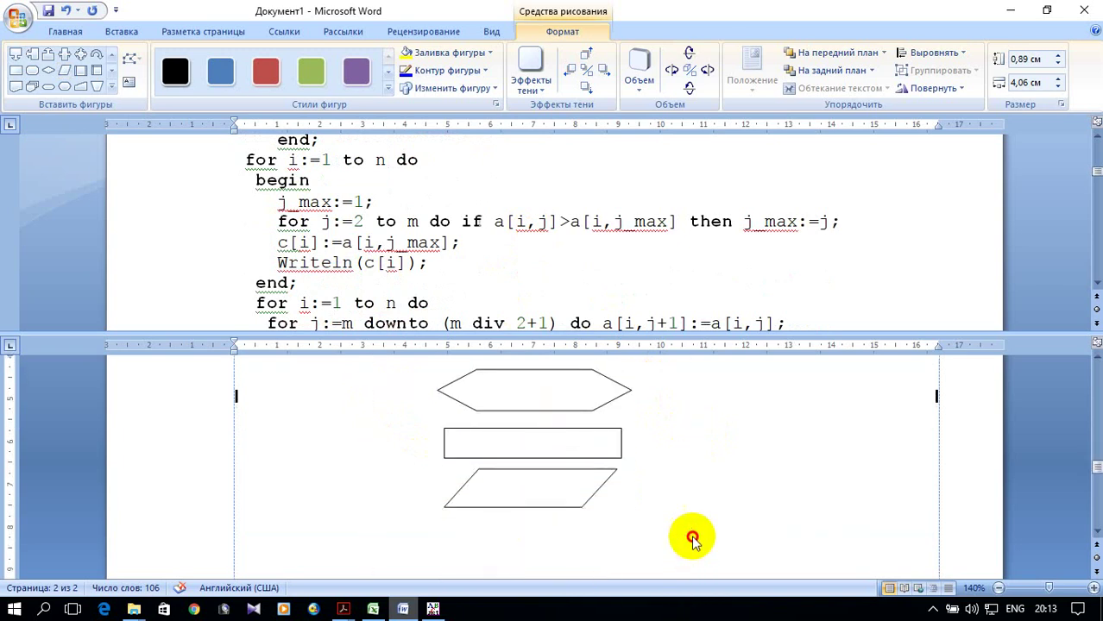
pyautogui.scroll(3, 709, 492)
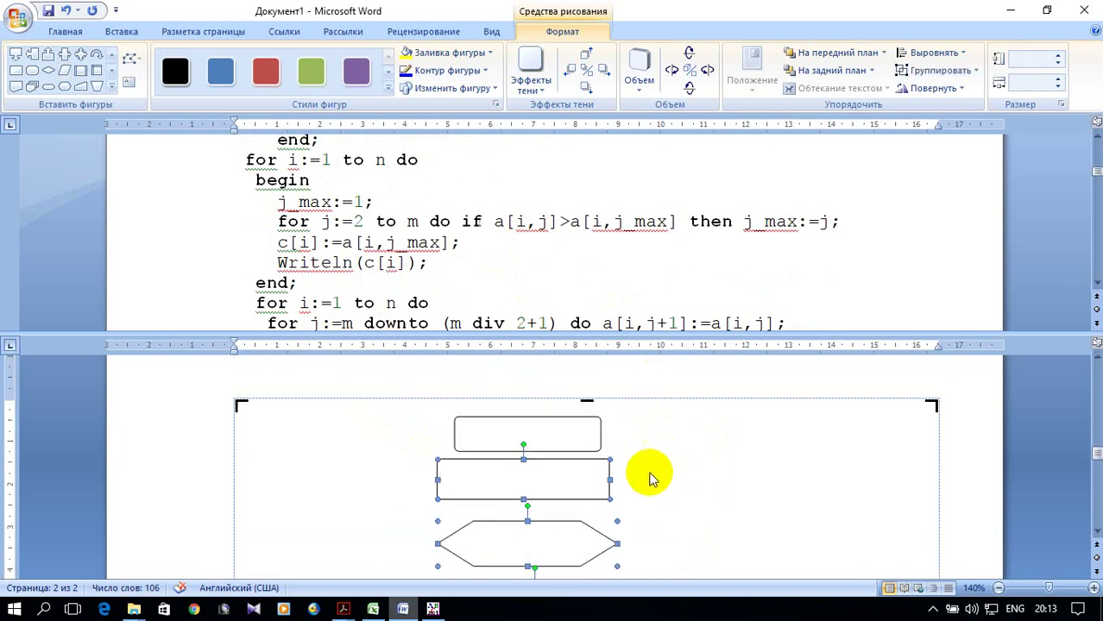
# - Move the selected shapes, then the rounded rectangle, to the canvas's left half
pyautogui.moveTo(588, 467); pyautogui.dragTo(465, 467)
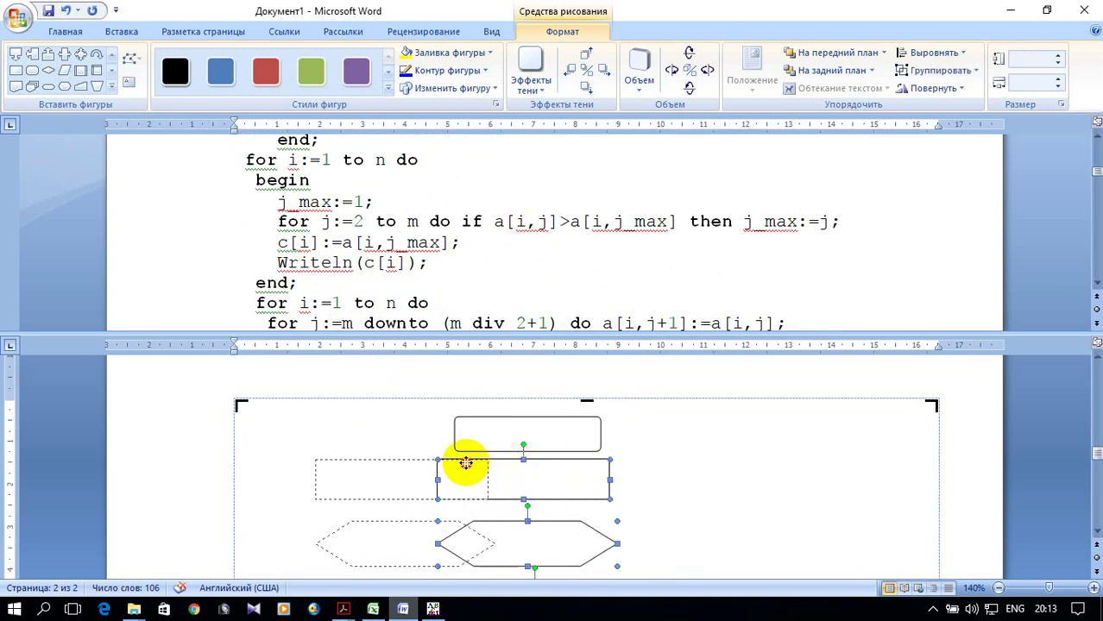
pyautogui.moveTo(507, 422)
pyautogui.mouseDown()
pyautogui.moveTo(362, 413)
pyautogui.moveTo(391, 416)
pyautogui.mouseUp()
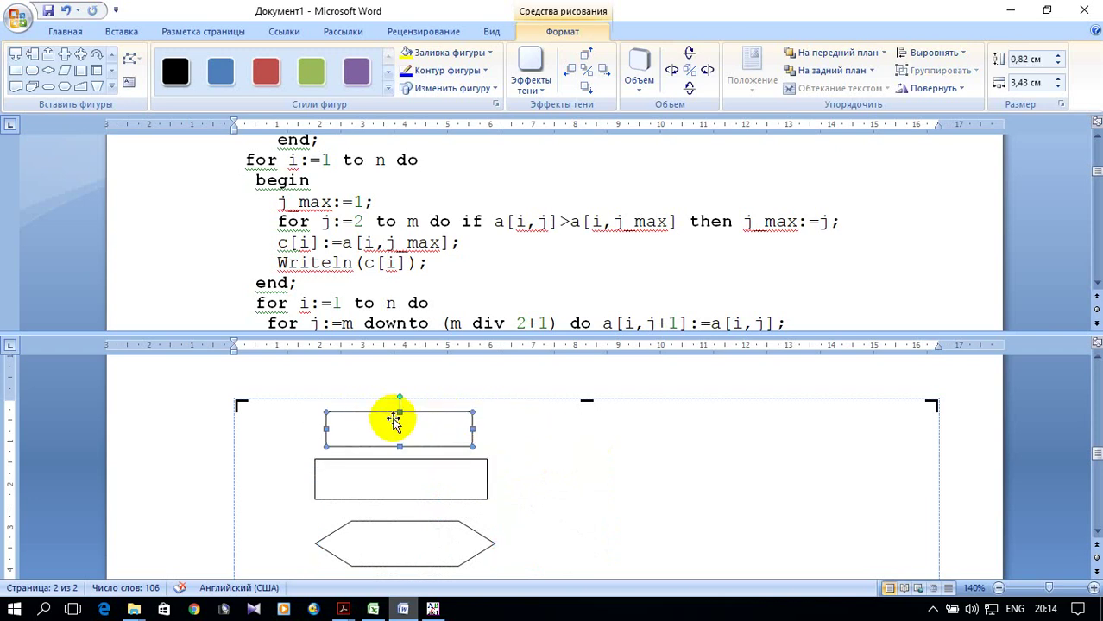
pyautogui.scroll(-3, 649, 440)
pyautogui.scroll(-1, 647, 439)
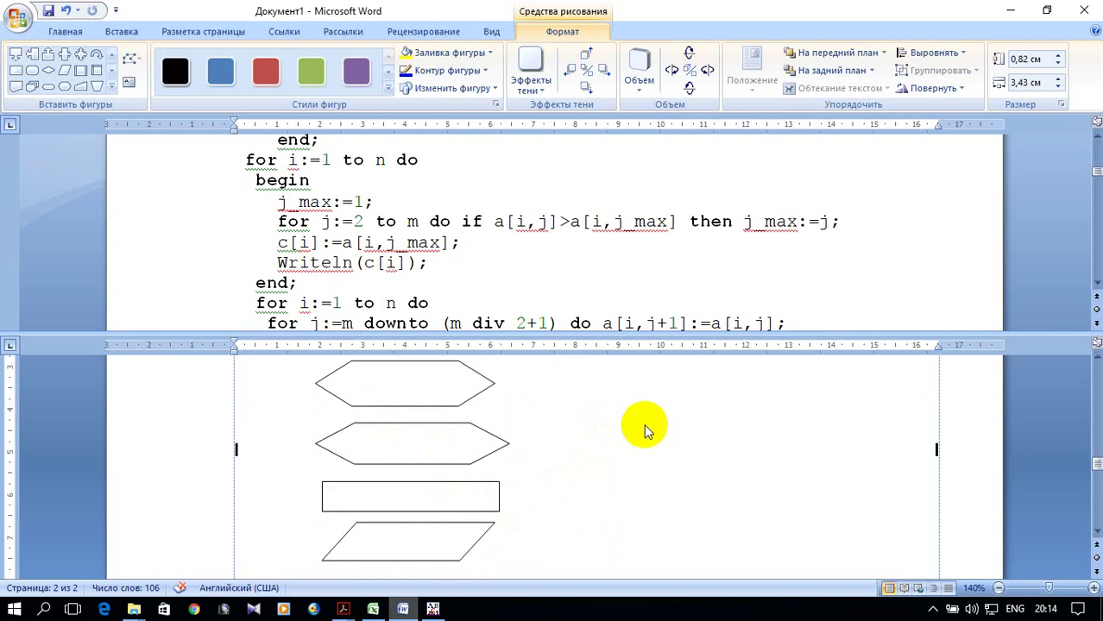
pyautogui.scroll(2, 646, 429)
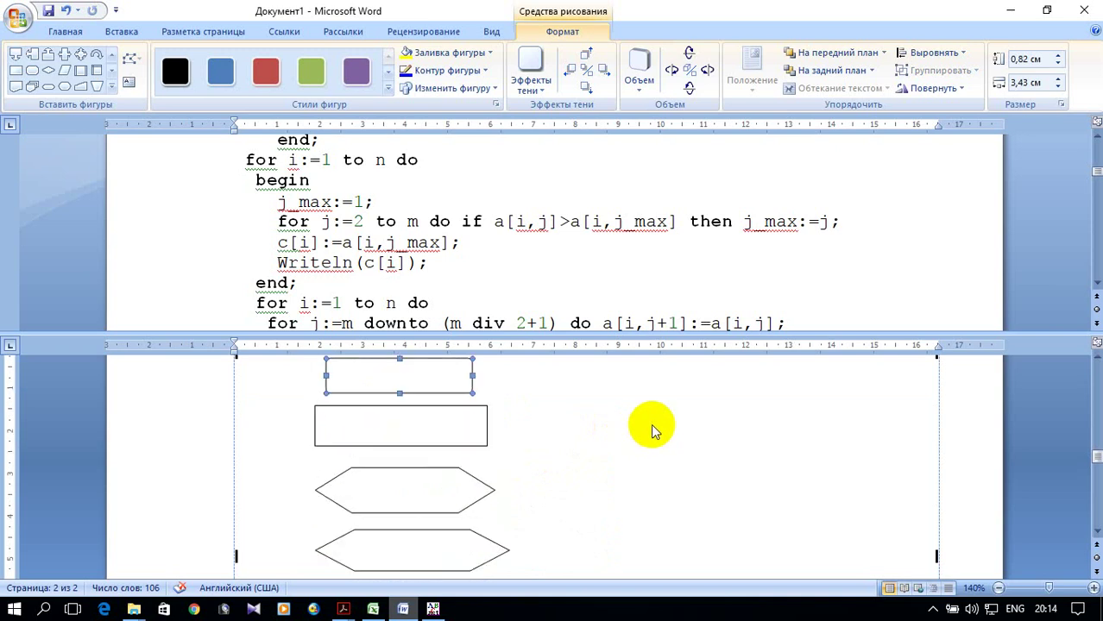
pyautogui.scroll(-1, 699, 237)
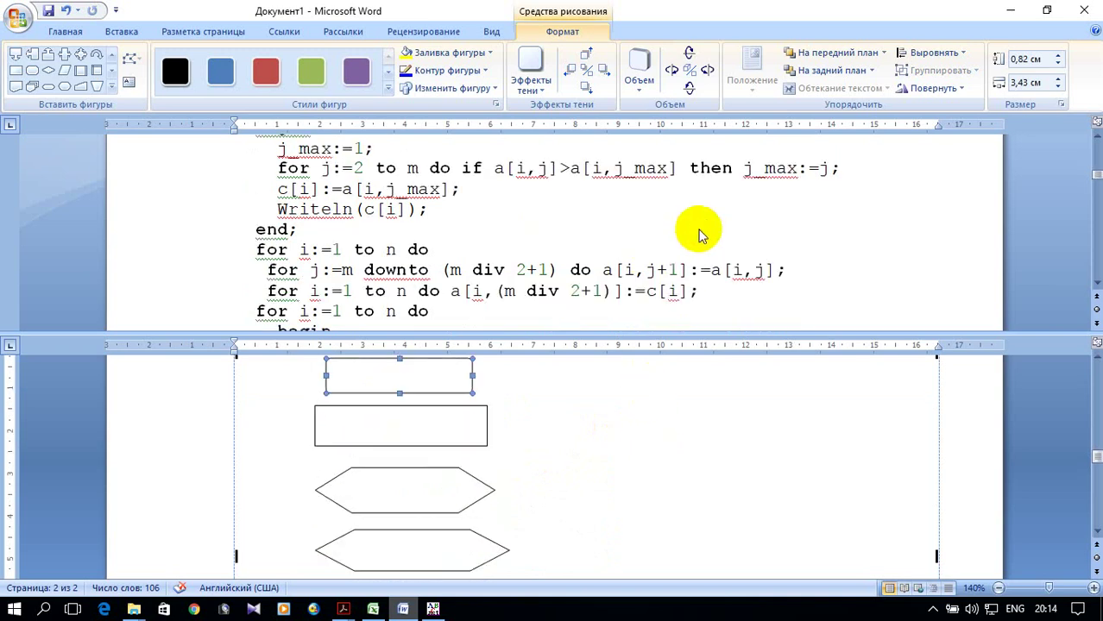
pyautogui.scroll(1, 701, 236)
pyautogui.scroll(1, 701, 241)
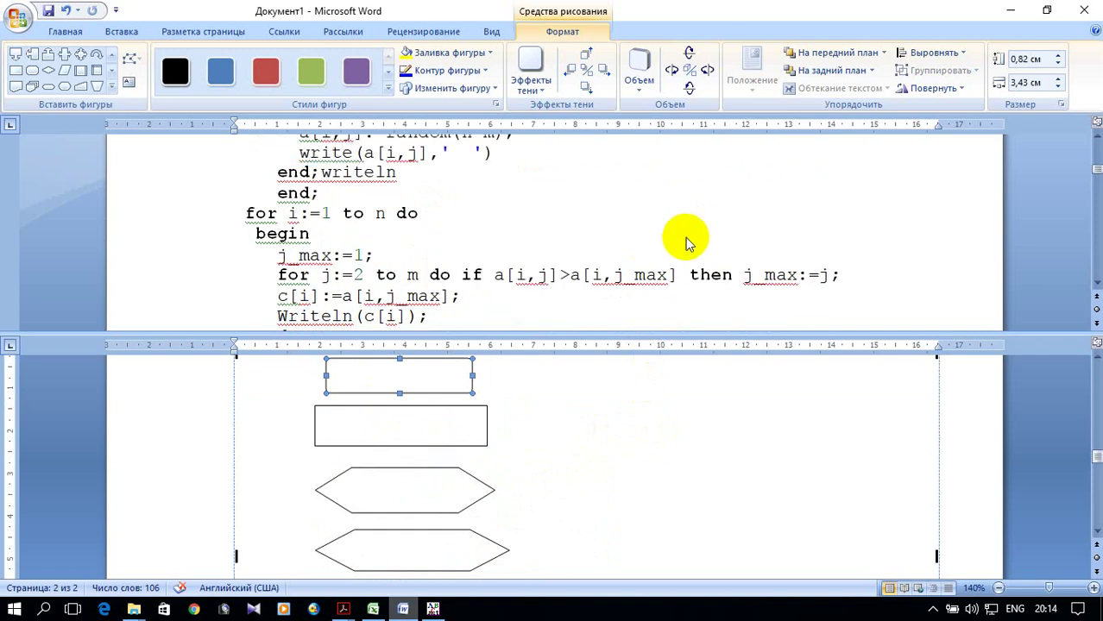
# - Draw the right column's top hexagon, a rectangle below it, and a second hexagon
pyautogui.click(64, 86)
pyautogui.moveTo(673, 376)
pyautogui.mouseDown()
pyautogui.moveTo(712, 396)
pyautogui.moveTo(846, 418)
pyautogui.mouseUp()
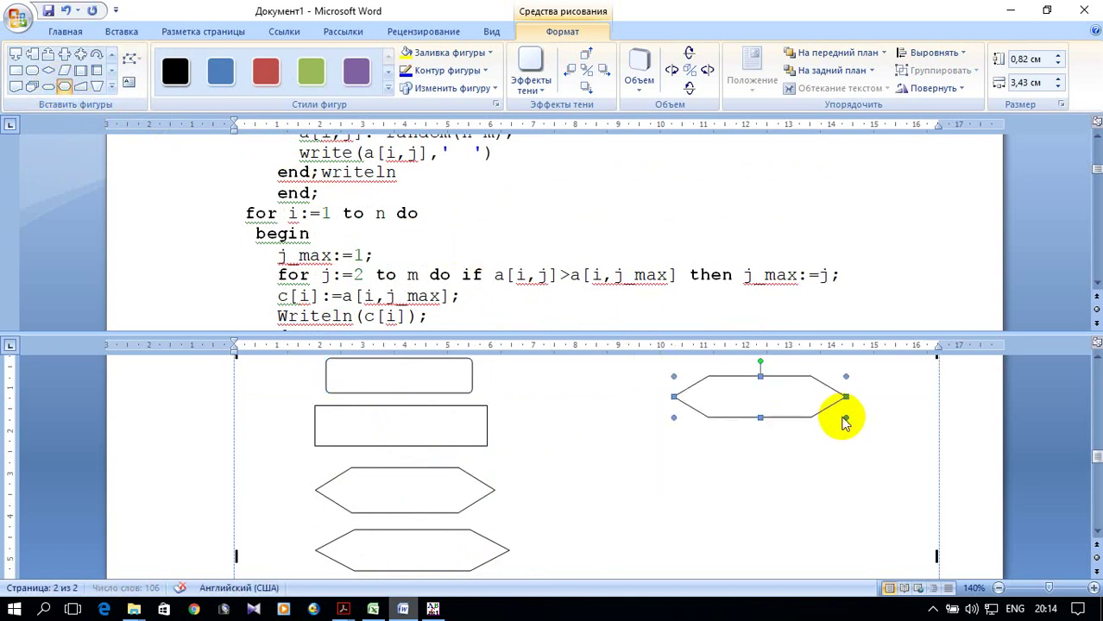
pyautogui.click(17, 75)
pyautogui.moveTo(705, 429)
pyautogui.mouseDown()
pyautogui.moveTo(801, 466)
pyautogui.moveTo(842, 462)
pyautogui.mouseUp()
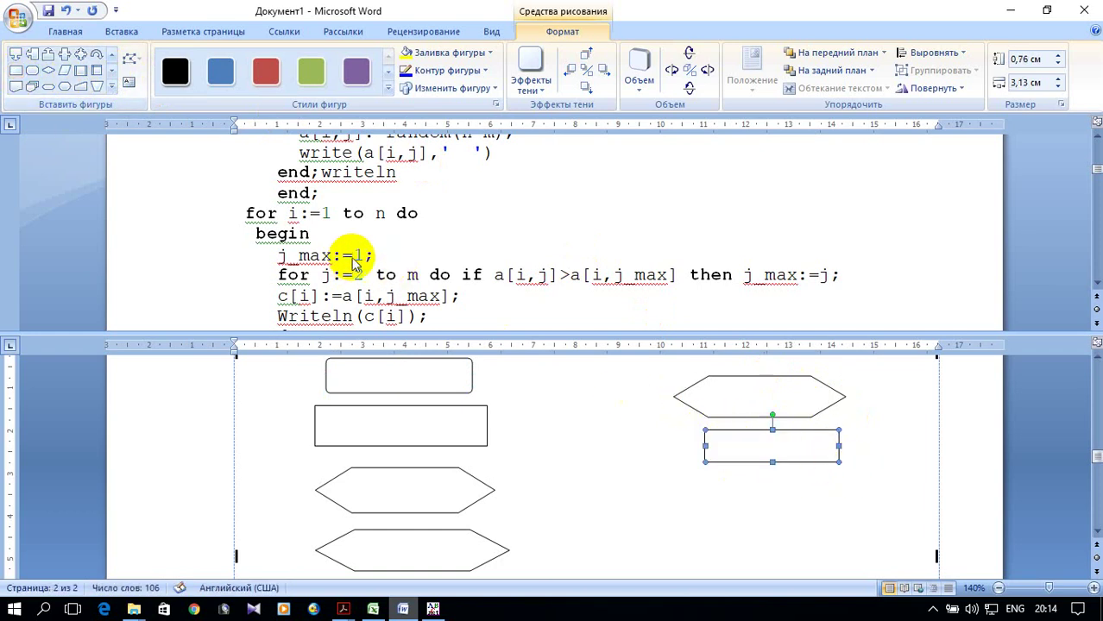
pyautogui.click(64, 88)
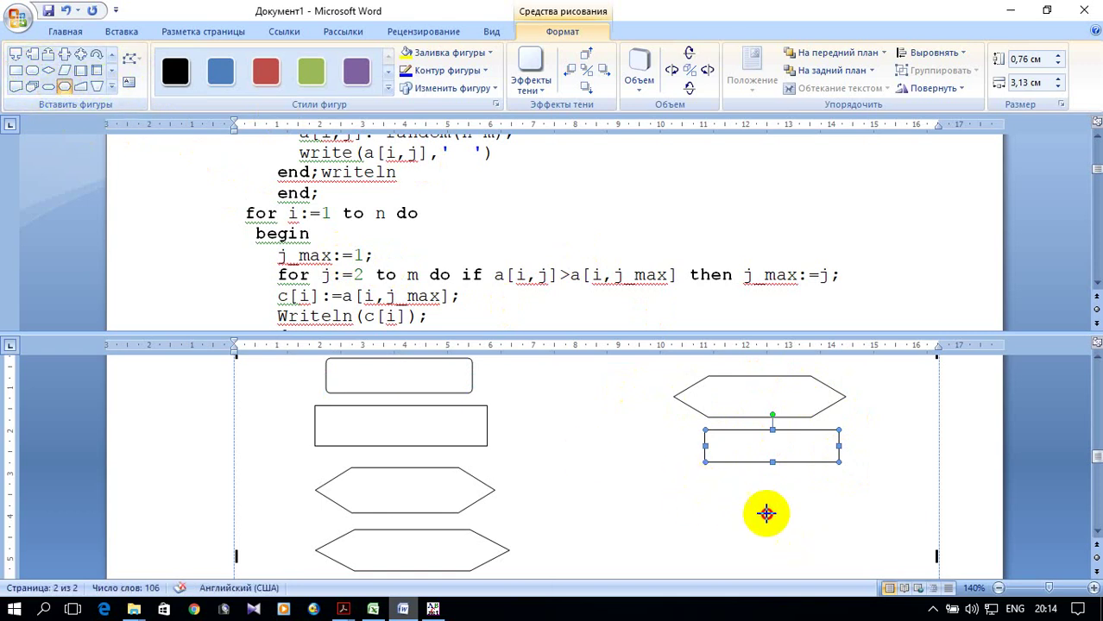
pyautogui.moveTo(687, 479); pyautogui.dragTo(845, 522)
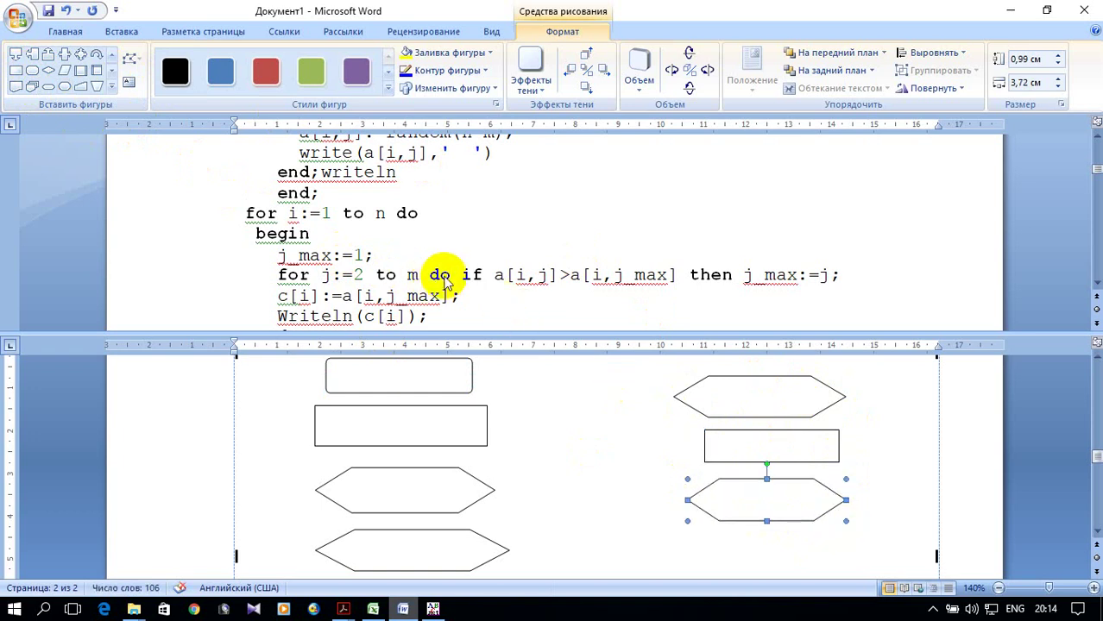
# - Add a diamond below the right-hand hexagon and a small rectangle beneath it
pyautogui.click(50, 71)
pyautogui.scroll(-1, 776, 485)
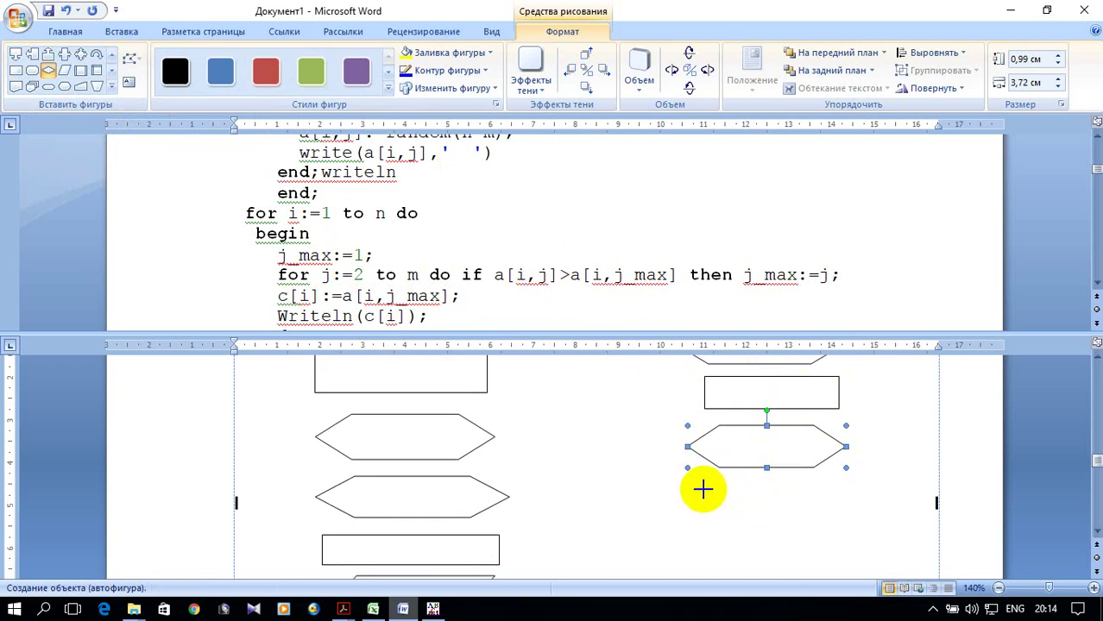
pyautogui.moveTo(705, 490); pyautogui.dragTo(846, 528)
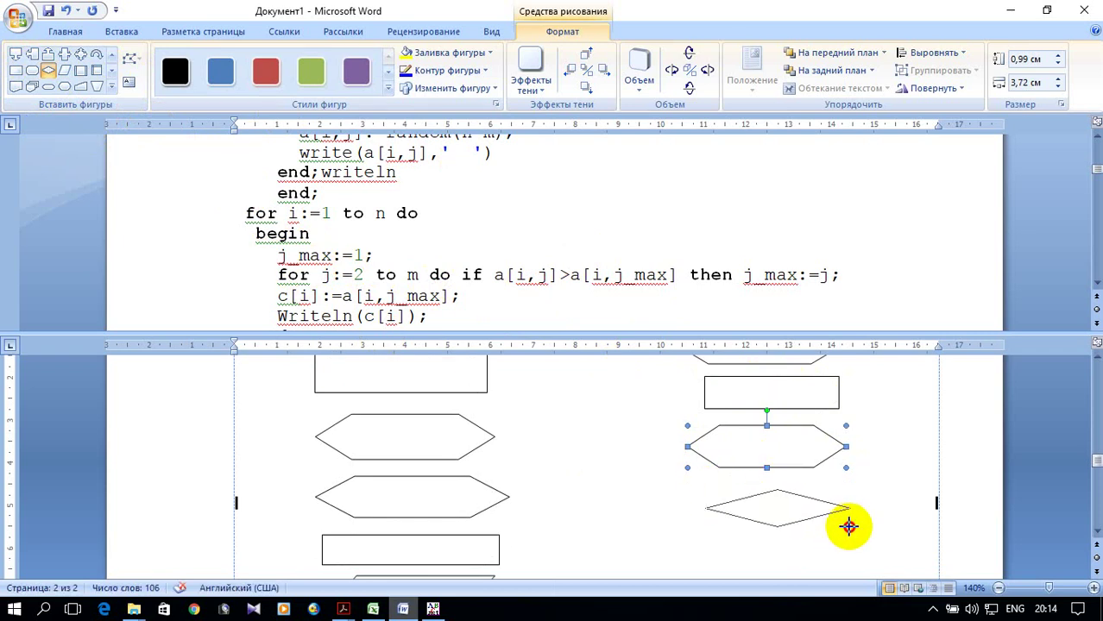
pyautogui.scroll(-1, 794, 492)
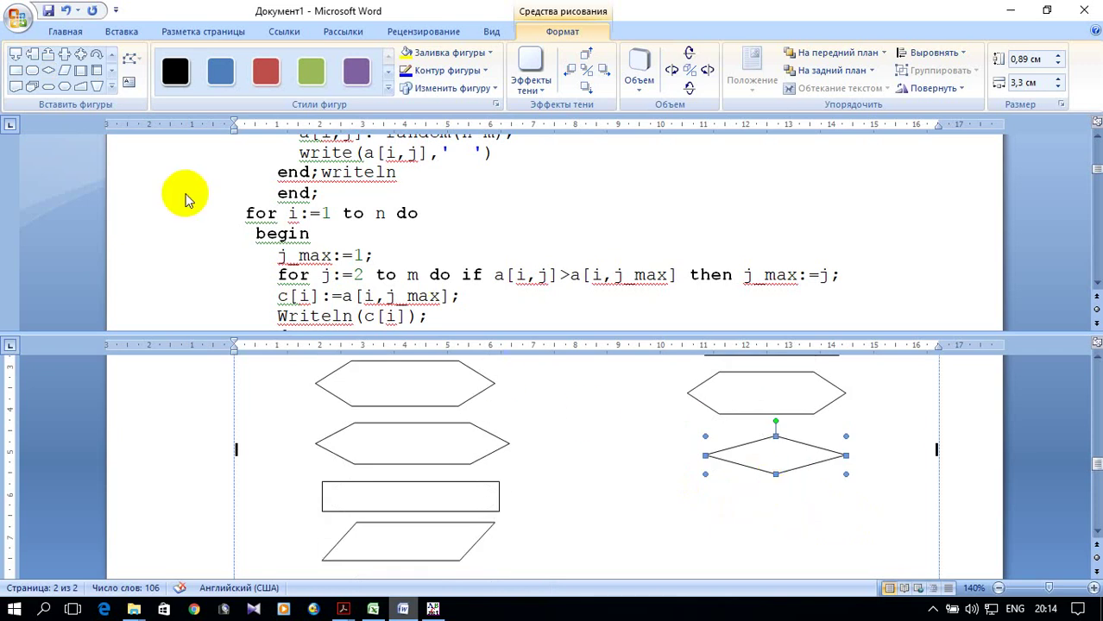
pyautogui.click(16, 70)
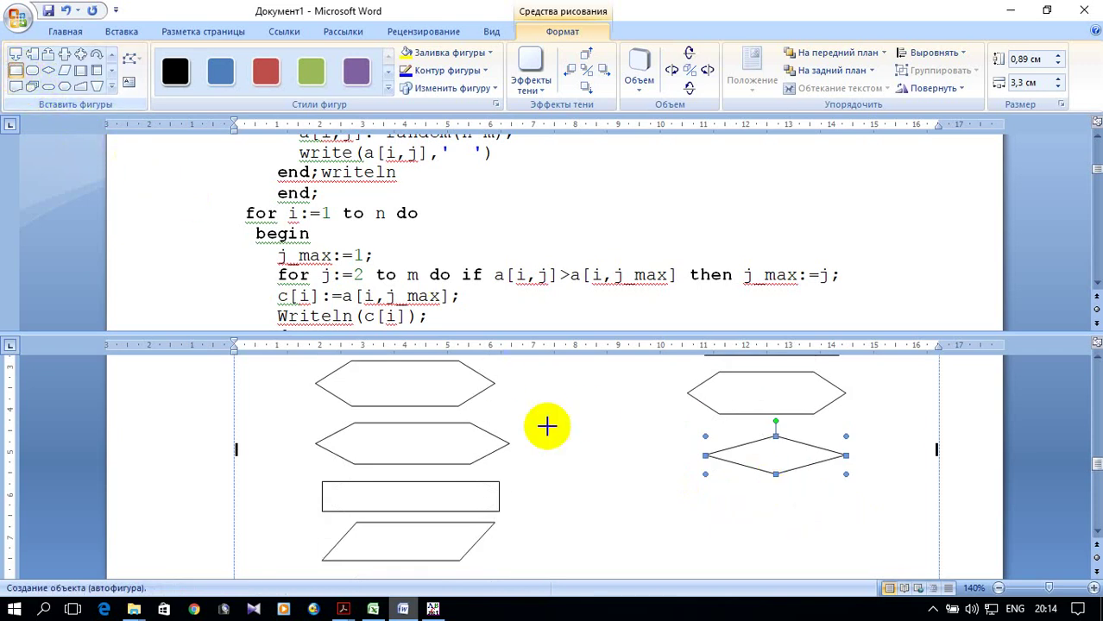
pyautogui.moveTo(761, 487); pyautogui.dragTo(853, 522)
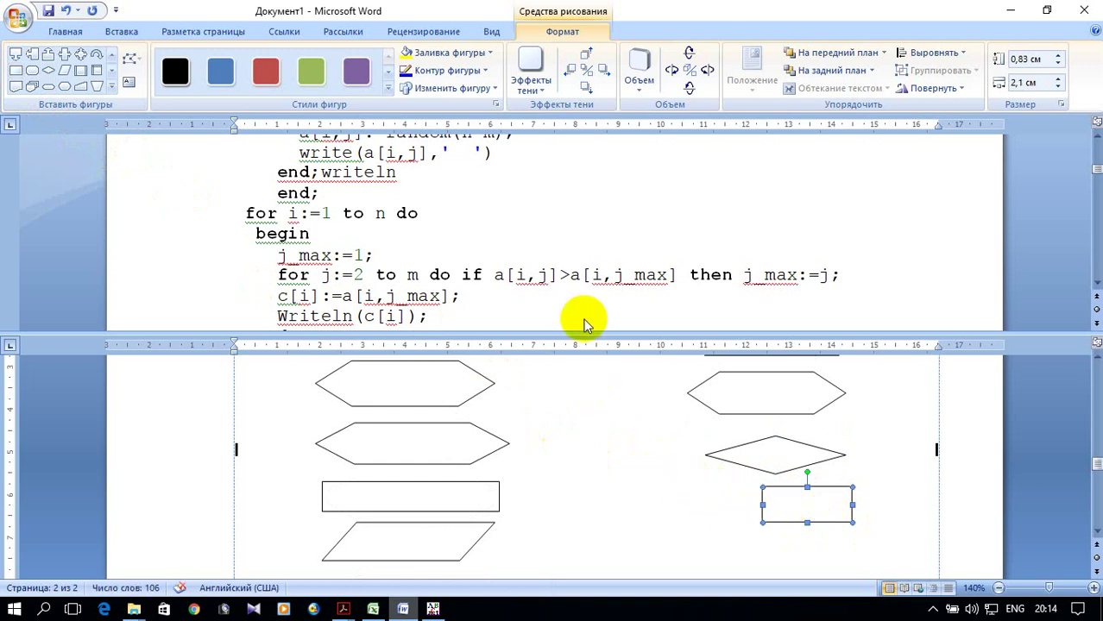
pyautogui.scroll(-1, 591, 254)
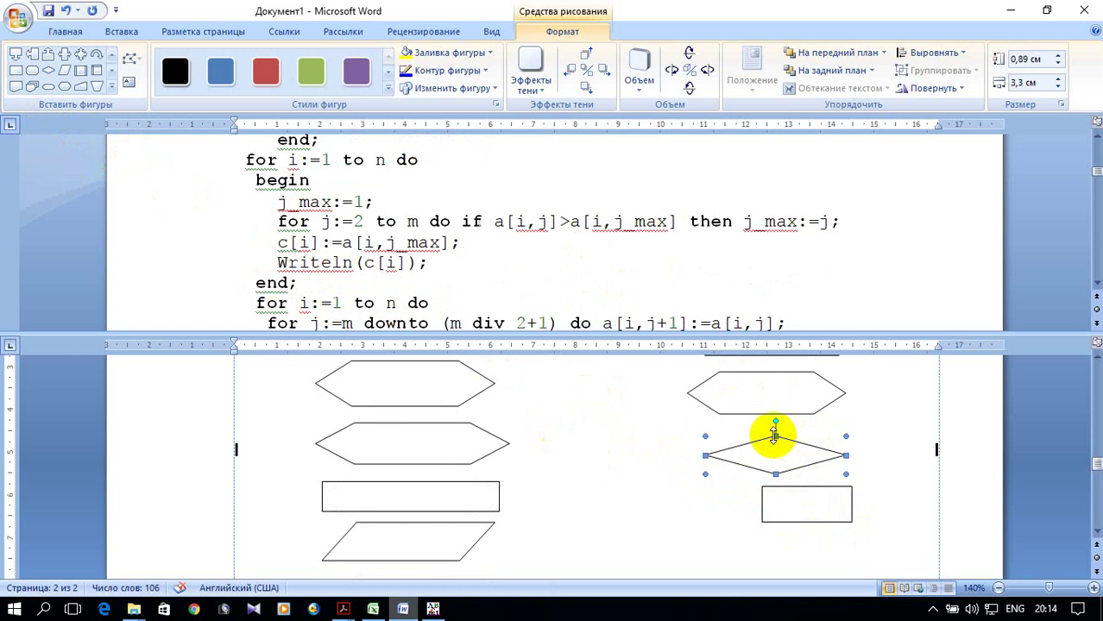
# - Make the diamond taller and wider, and move the small rectangle lower beneath it
pyautogui.moveTo(775, 435); pyautogui.dragTo(772, 423)
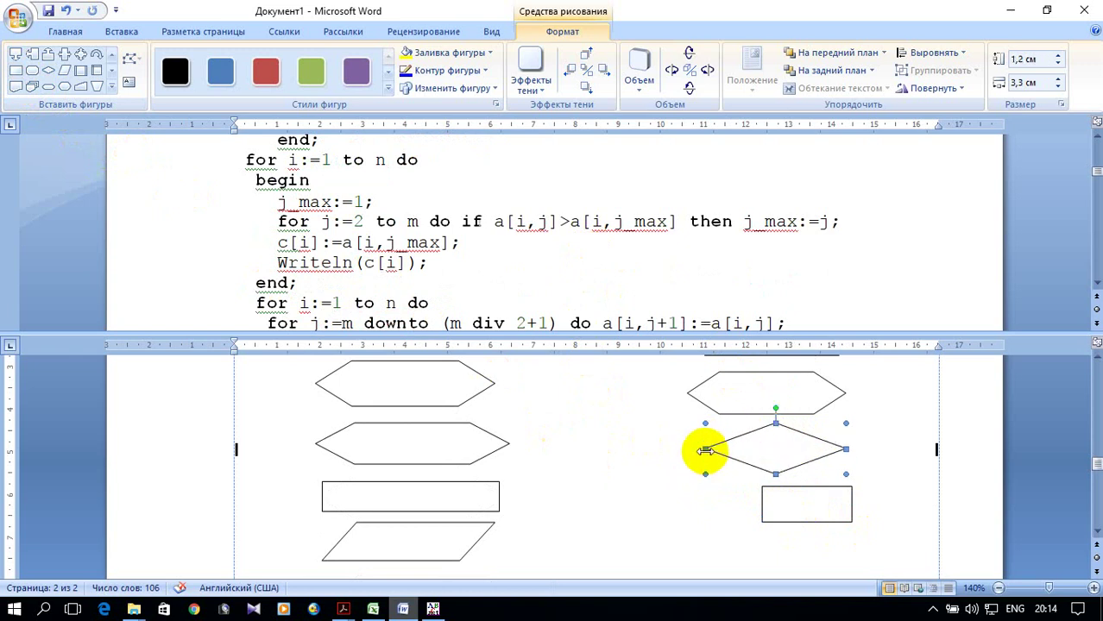
pyautogui.moveTo(706, 449); pyautogui.dragTo(630, 449)
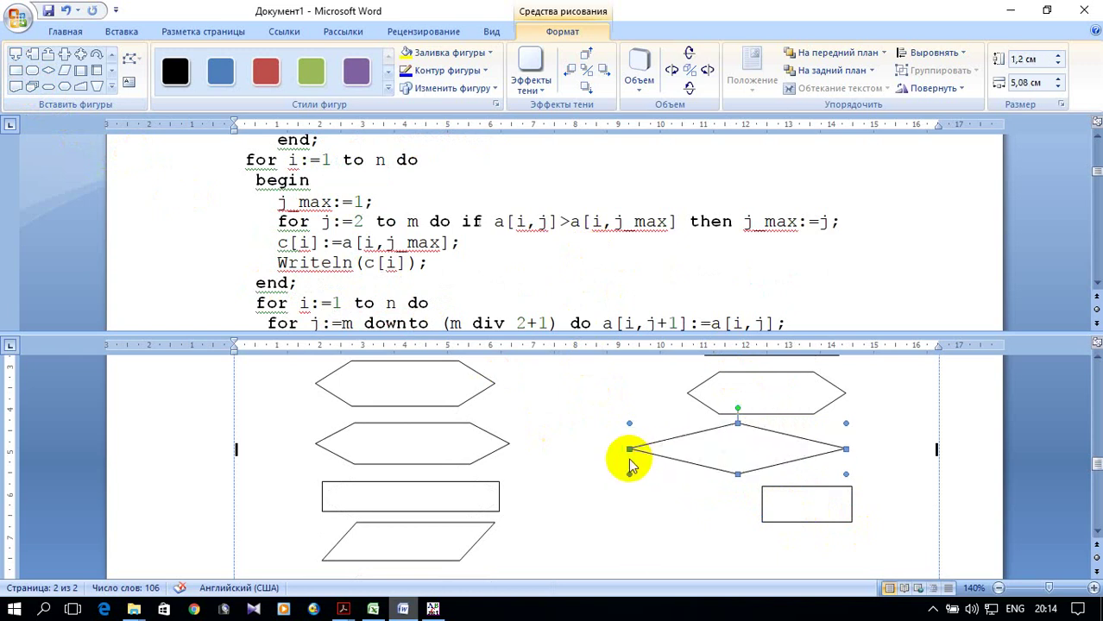
pyautogui.moveTo(734, 496); pyautogui.dragTo(735, 498)
pyautogui.moveTo(807, 495)
pyautogui.mouseDown()
pyautogui.moveTo(837, 516)
pyautogui.moveTo(849, 510)
pyautogui.mouseUp()
pyautogui.click(740, 495)
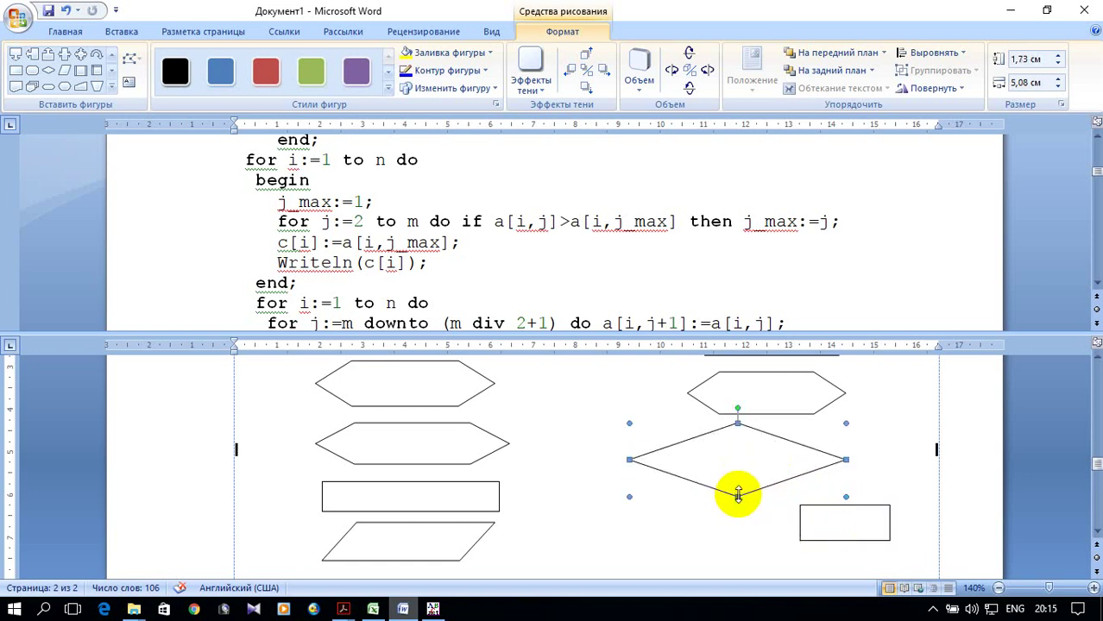
pyautogui.moveTo(741, 510); pyautogui.dragTo(739, 522)
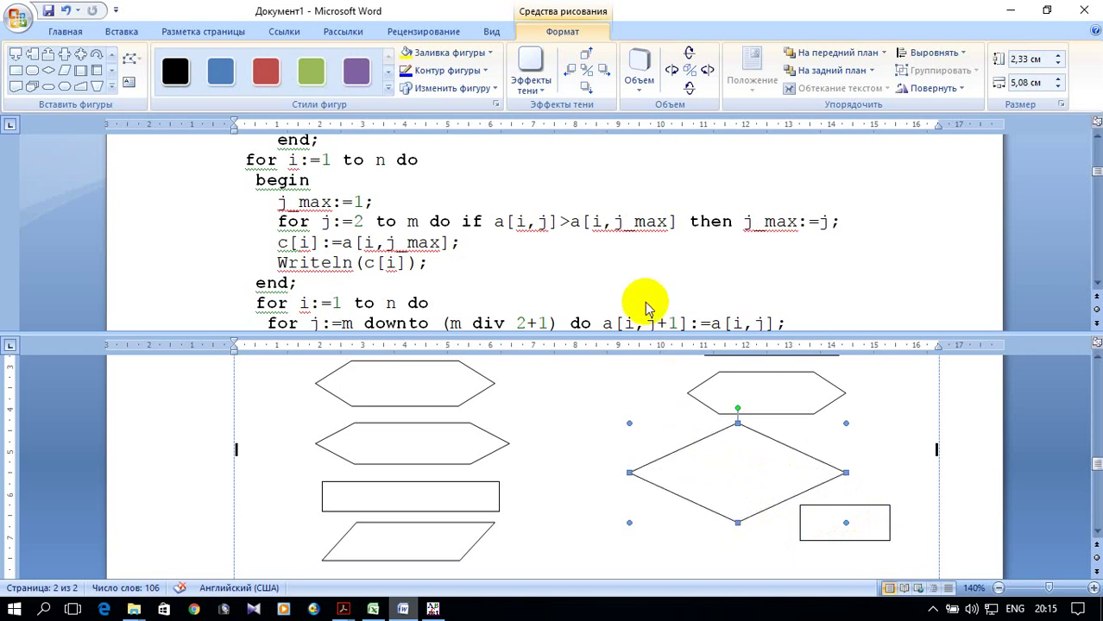
pyautogui.scroll(-2, 502, 235)
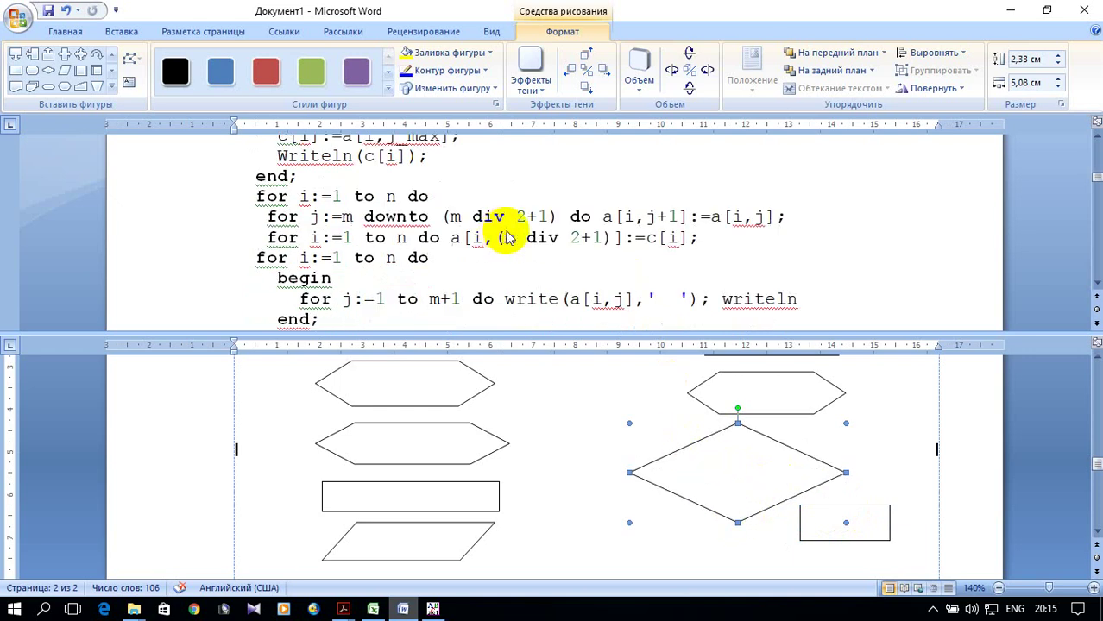
pyautogui.scroll(1, 508, 238)
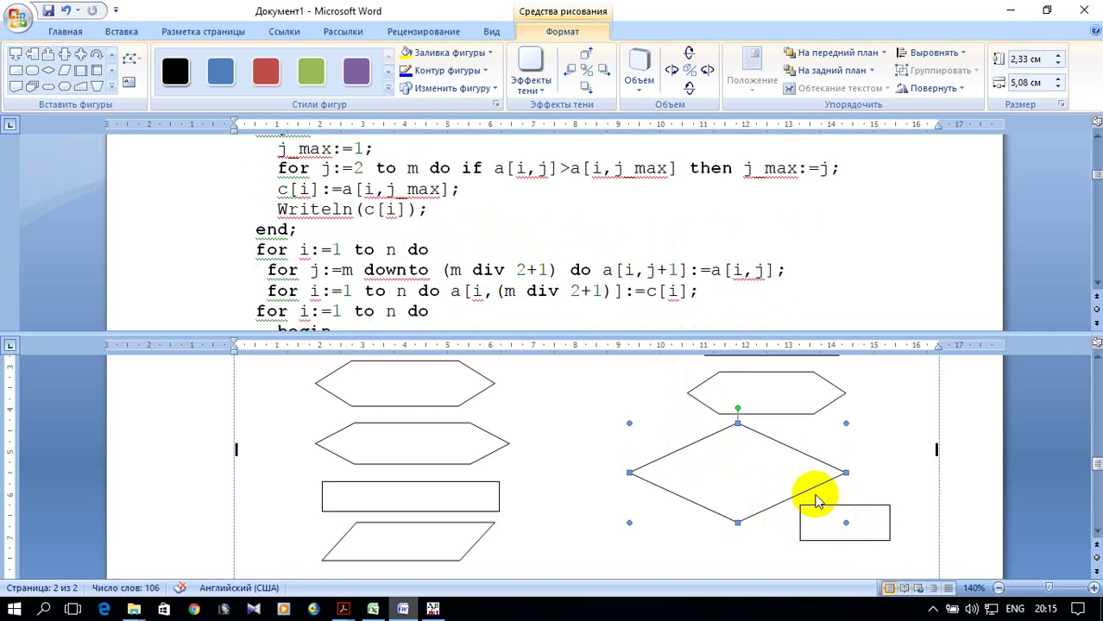
pyautogui.scroll(-1, 799, 484)
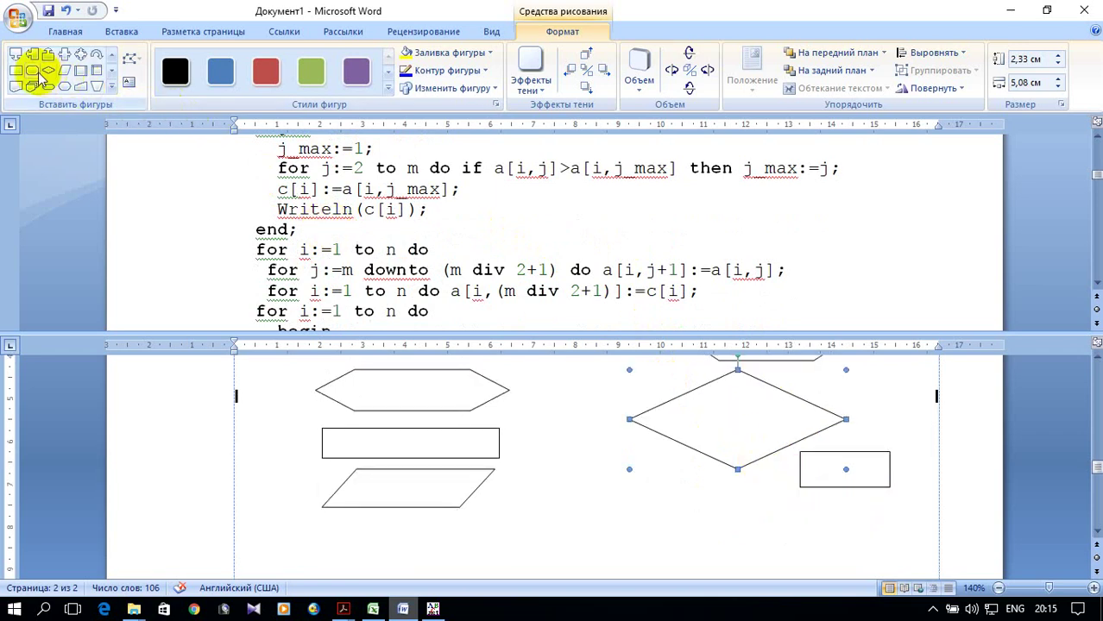
# - Draw a rectangle below the diamond and extend the drawing canvas downward
pyautogui.click(15, 73)
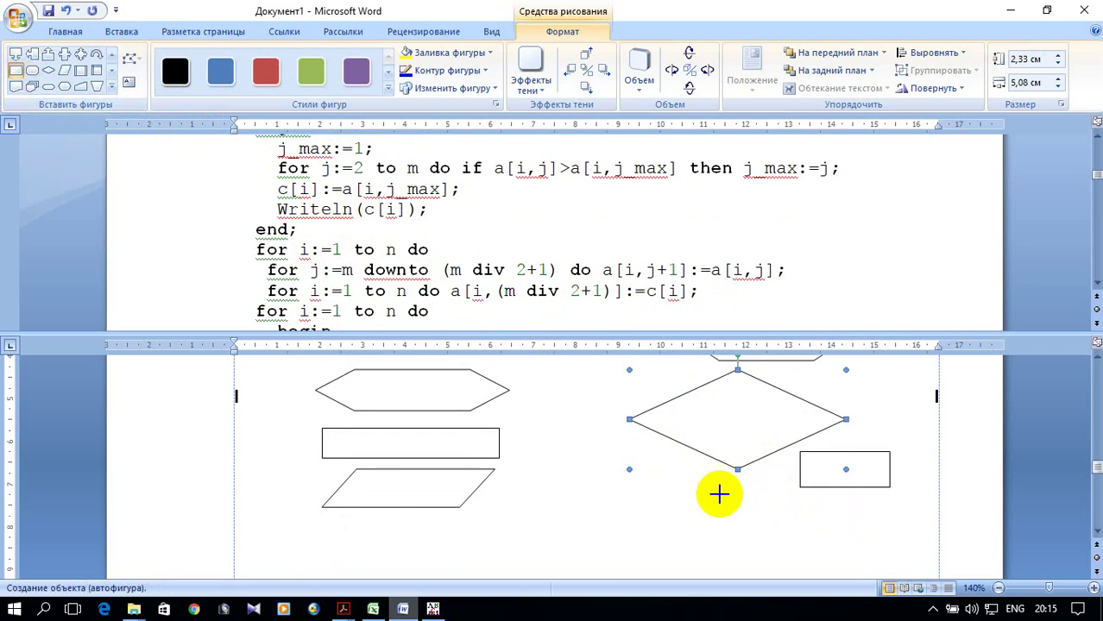
pyautogui.moveTo(652, 507); pyautogui.dragTo(830, 551)
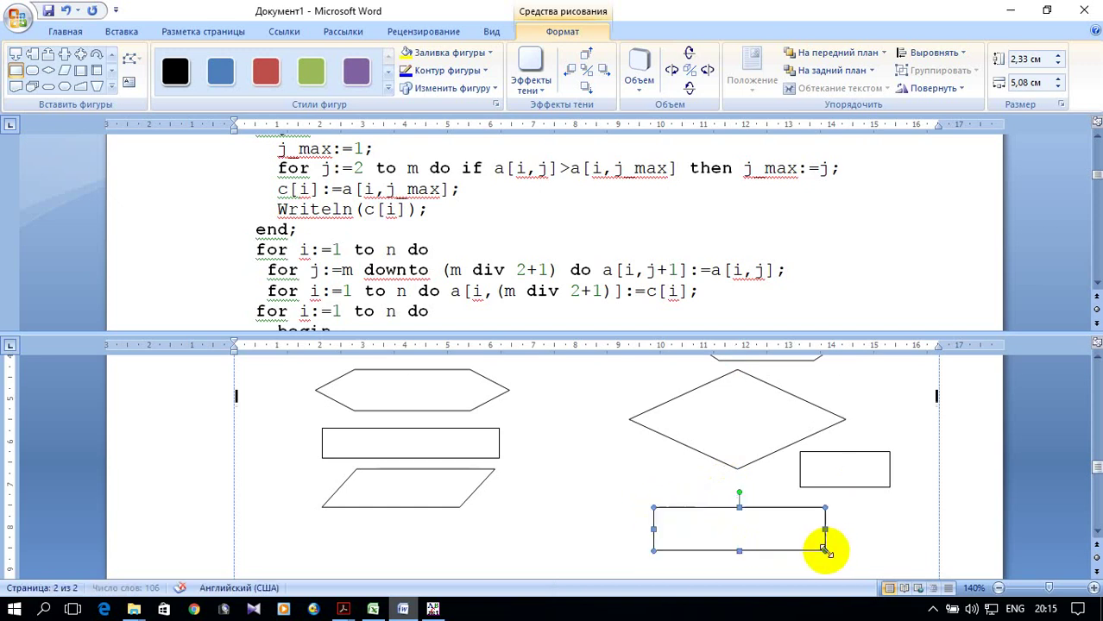
pyautogui.scroll(-1, 810, 531)
pyautogui.scroll(-2, 730, 519)
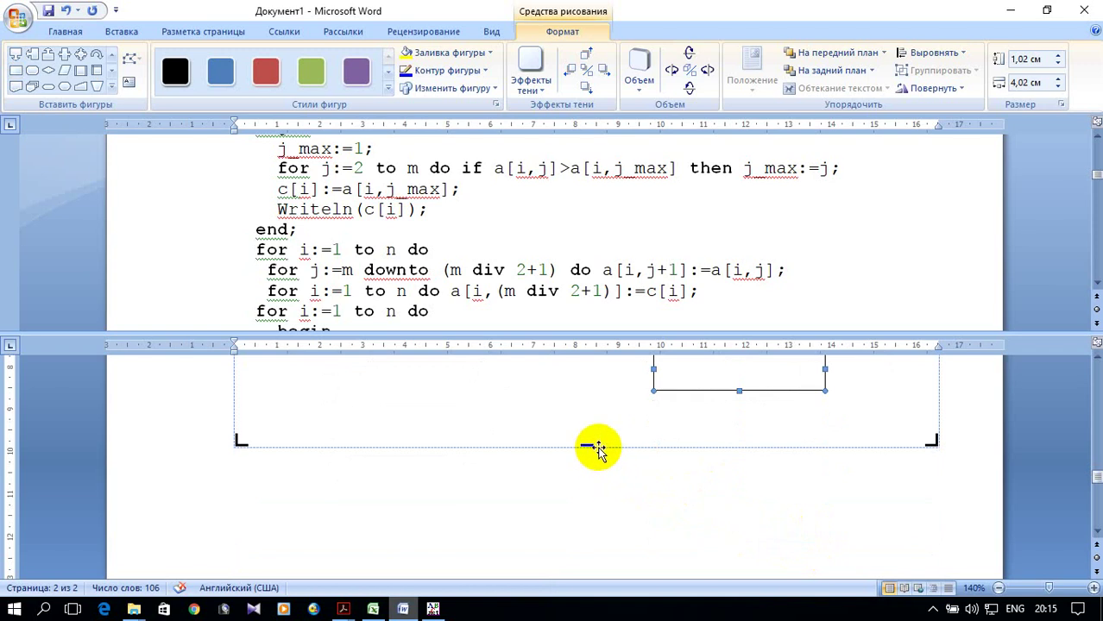
pyautogui.moveTo(584, 446); pyautogui.dragTo(587, 550)
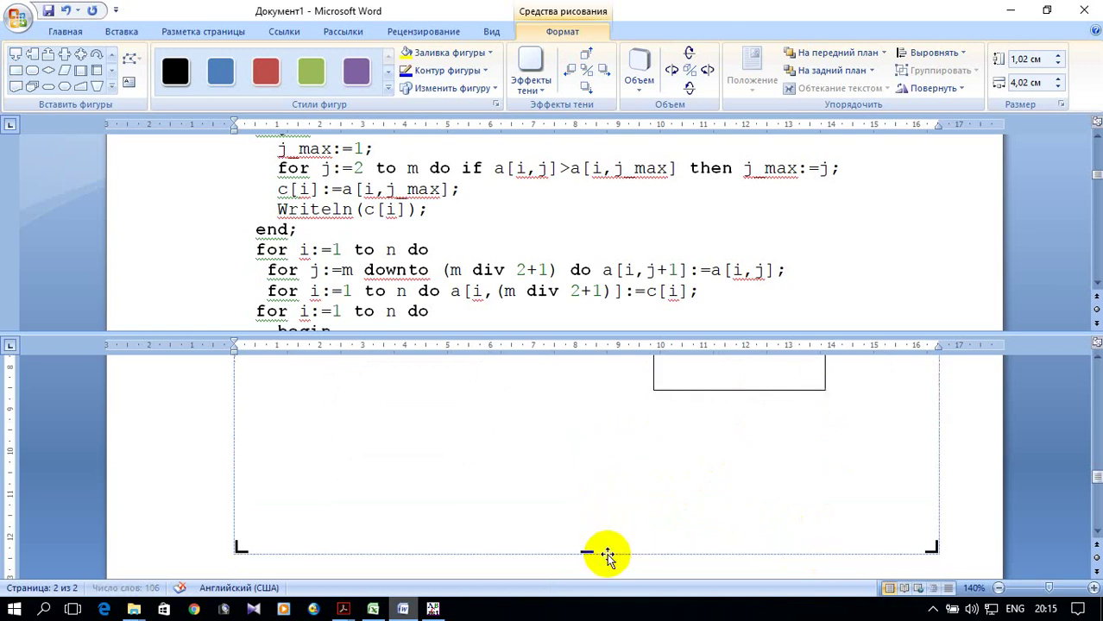
# - Draw a parallelogram below the new rectangle in the right column
pyautogui.click(65, 70)
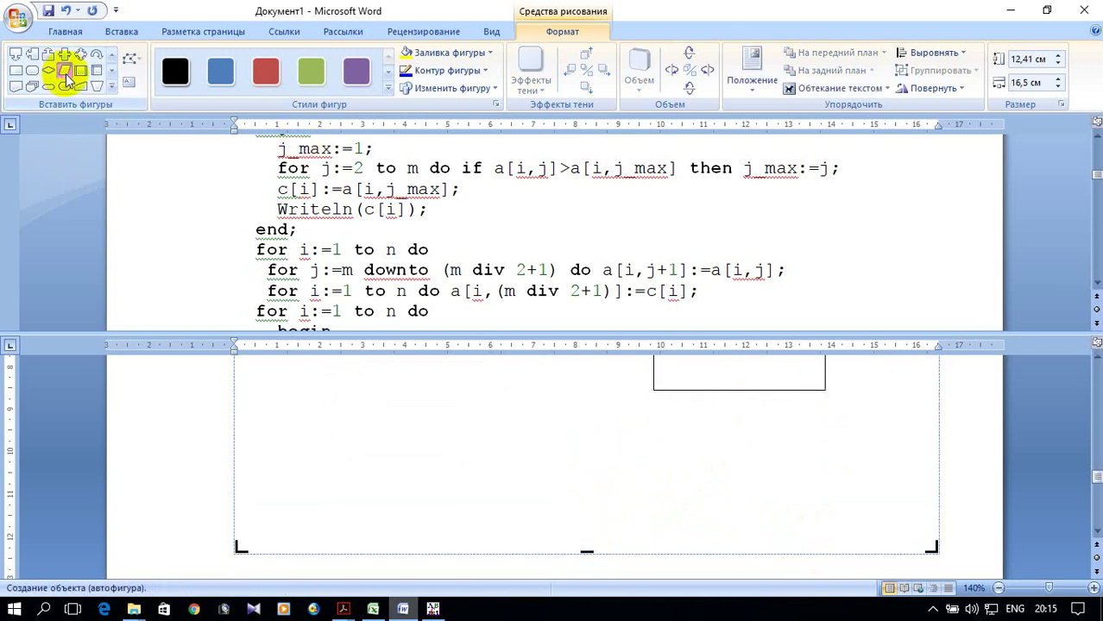
pyautogui.moveTo(653, 408); pyautogui.dragTo(825, 469)
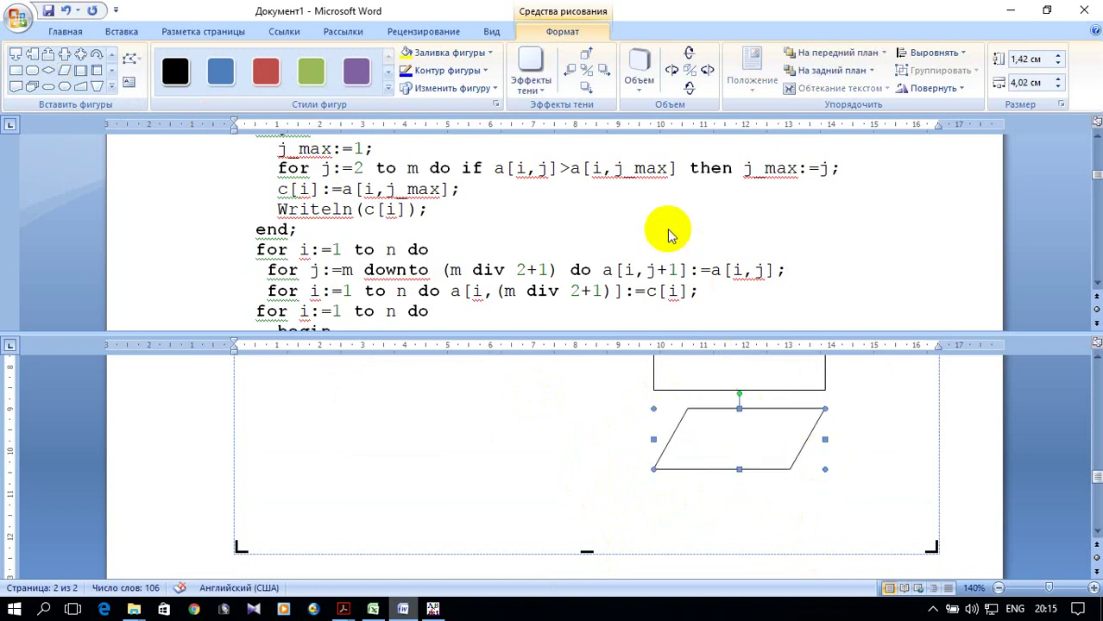
pyautogui.scroll(-1, 669, 233)
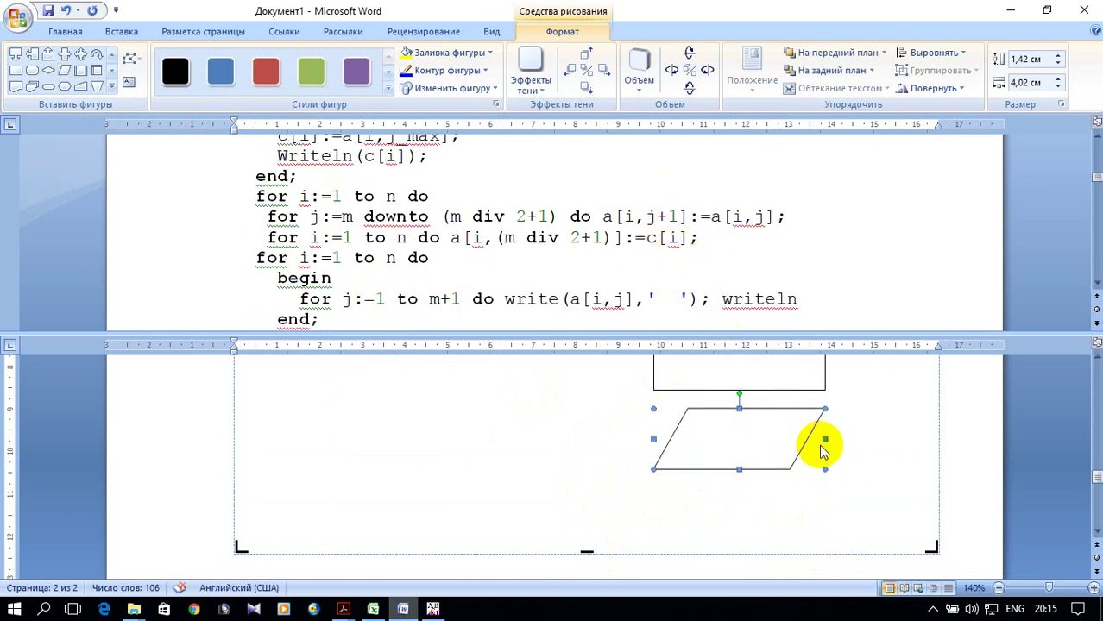
pyautogui.scroll(2, 822, 440)
pyautogui.scroll(2, 816, 436)
pyautogui.scroll(1, 814, 431)
pyautogui.scroll(1, 814, 432)
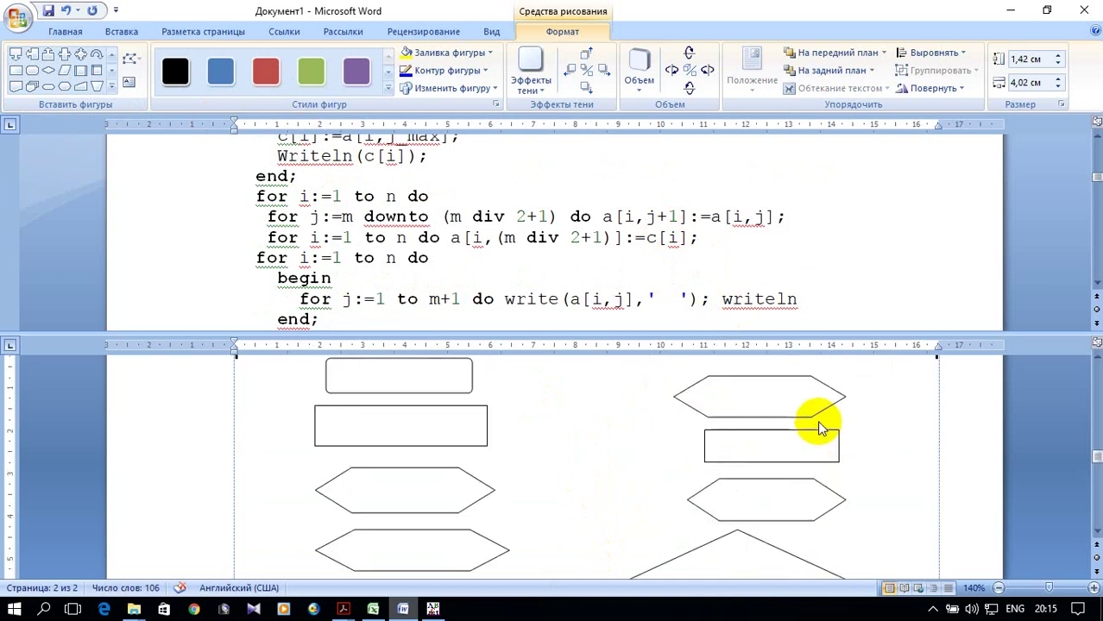
pyautogui.scroll(2, 816, 457)
pyautogui.scroll(-1, 815, 453)
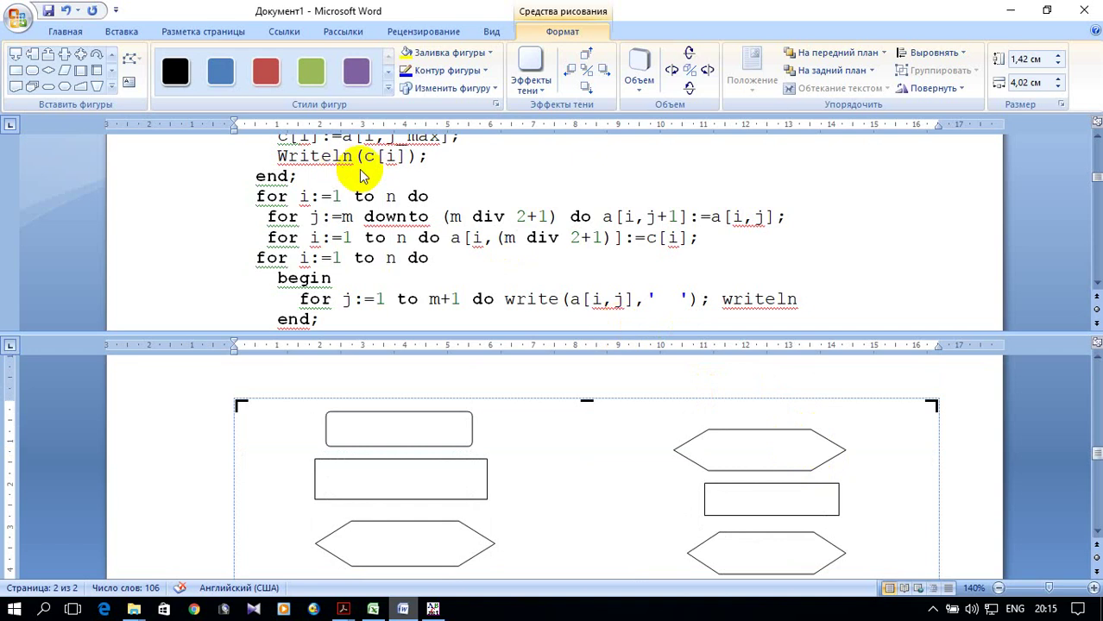
# - Draw a downward arrow from the rounded box to the rectangle in the left column
pyautogui.click(113, 87)
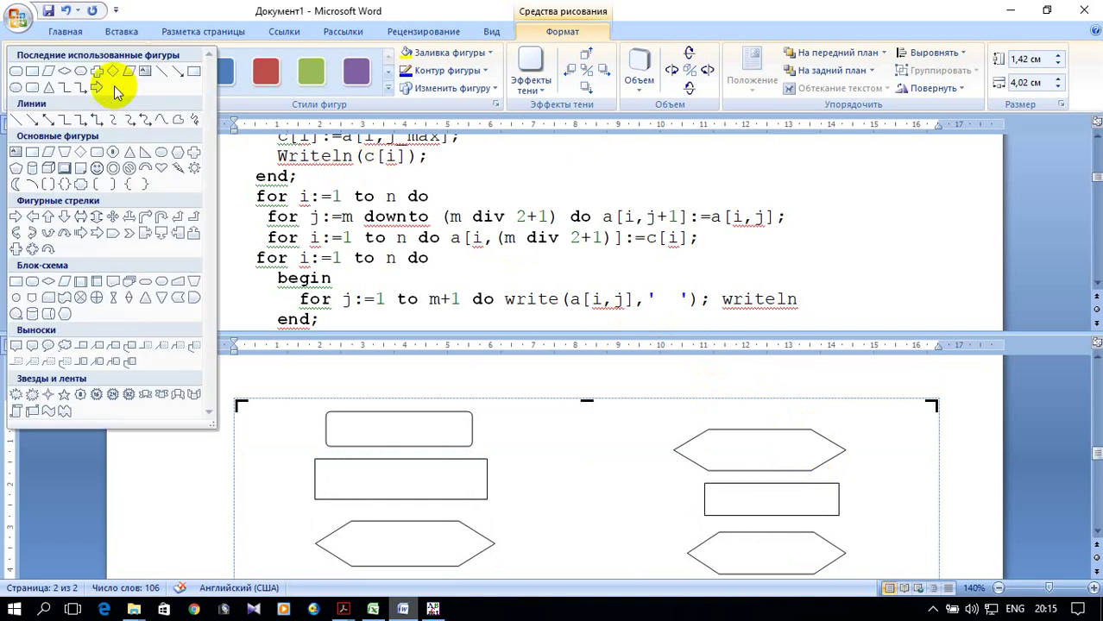
pyautogui.click(45, 121)
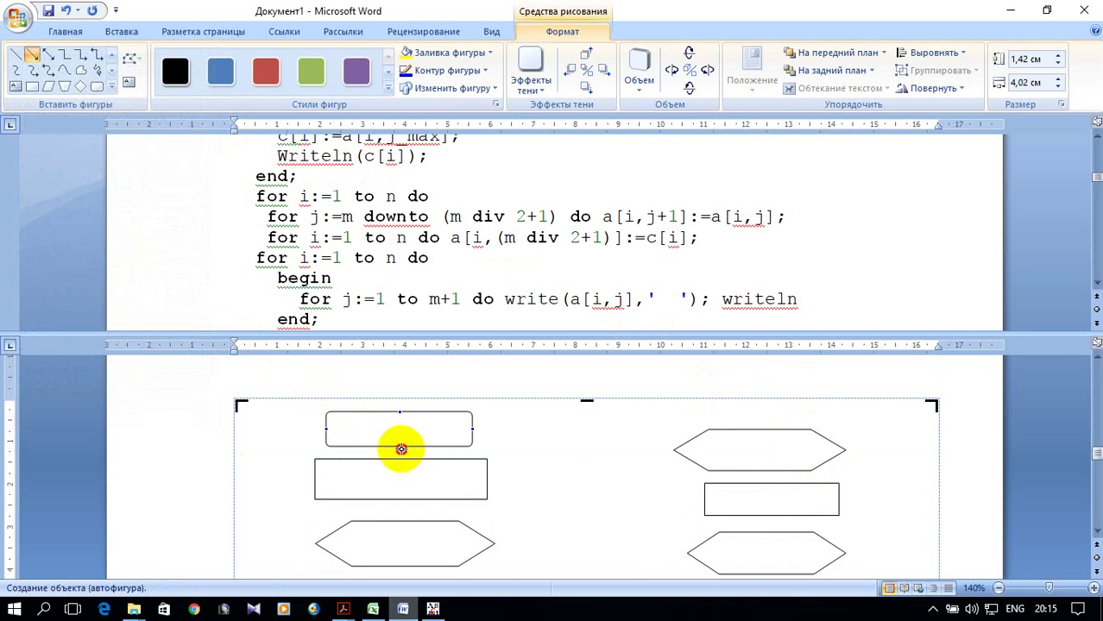
pyautogui.moveTo(401, 448); pyautogui.dragTo(403, 461)
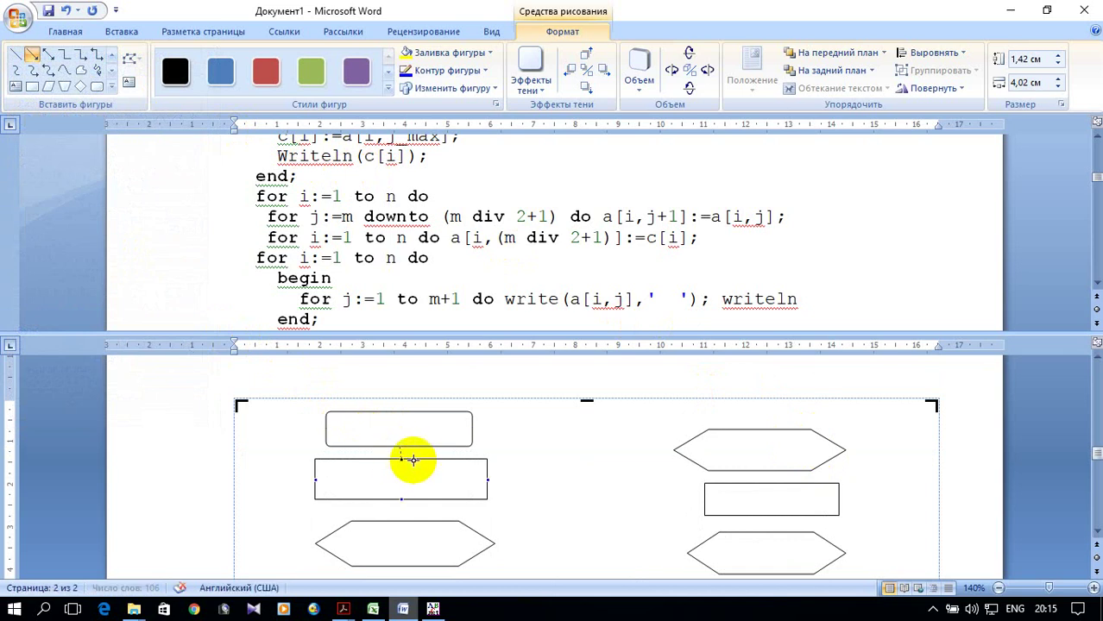
pyautogui.scroll(-1, 505, 492)
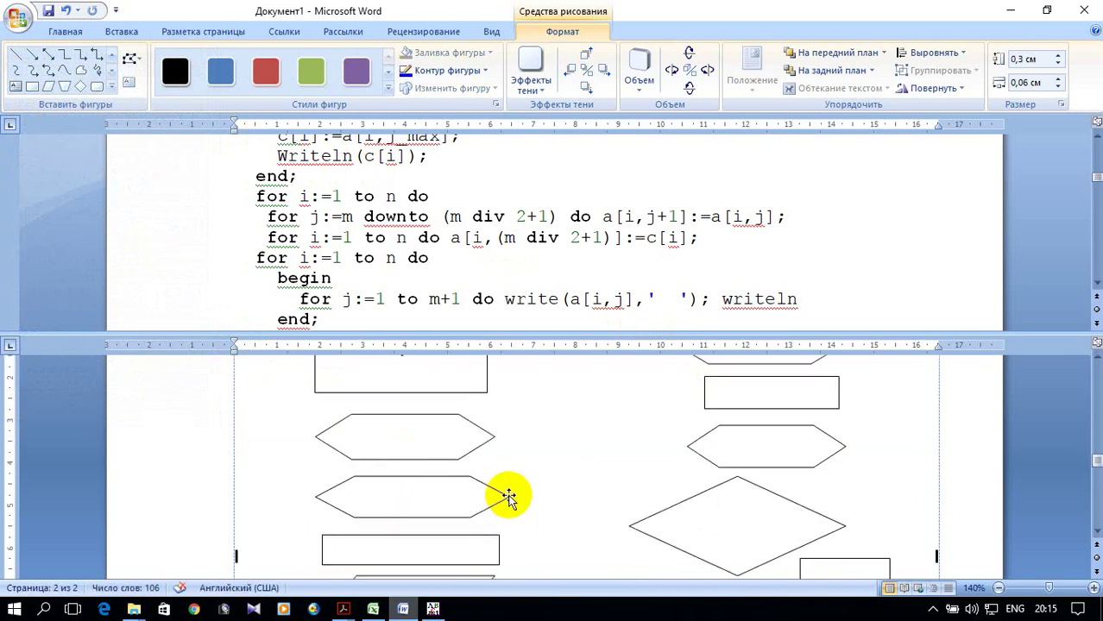
pyautogui.click(35, 57)
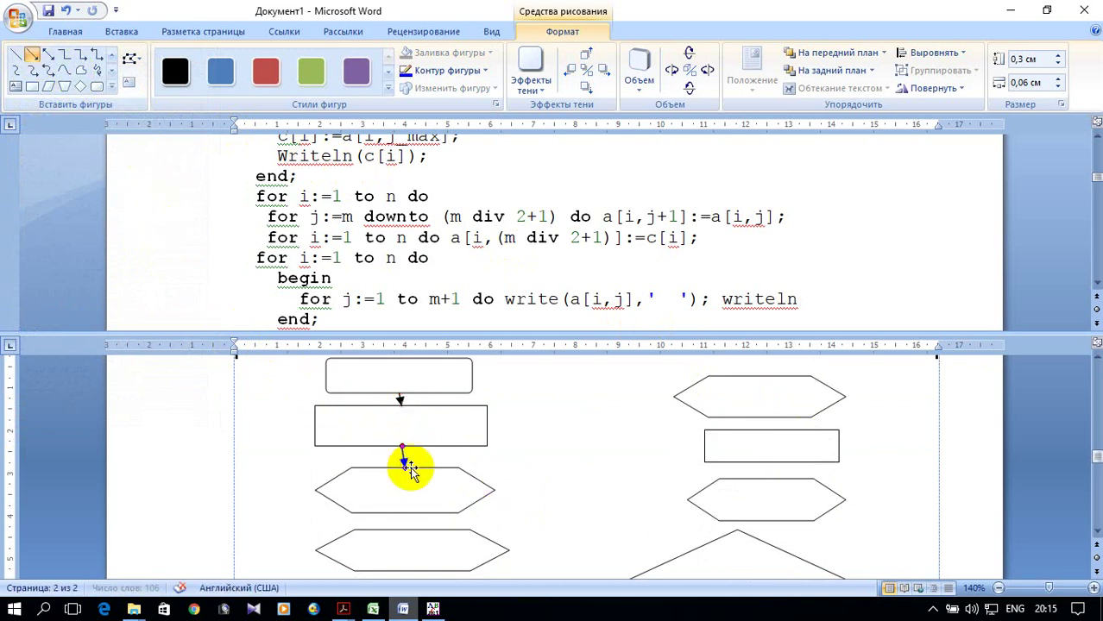
pyautogui.moveTo(411, 468); pyautogui.dragTo(405, 469)
pyautogui.scroll(-2, 492, 479)
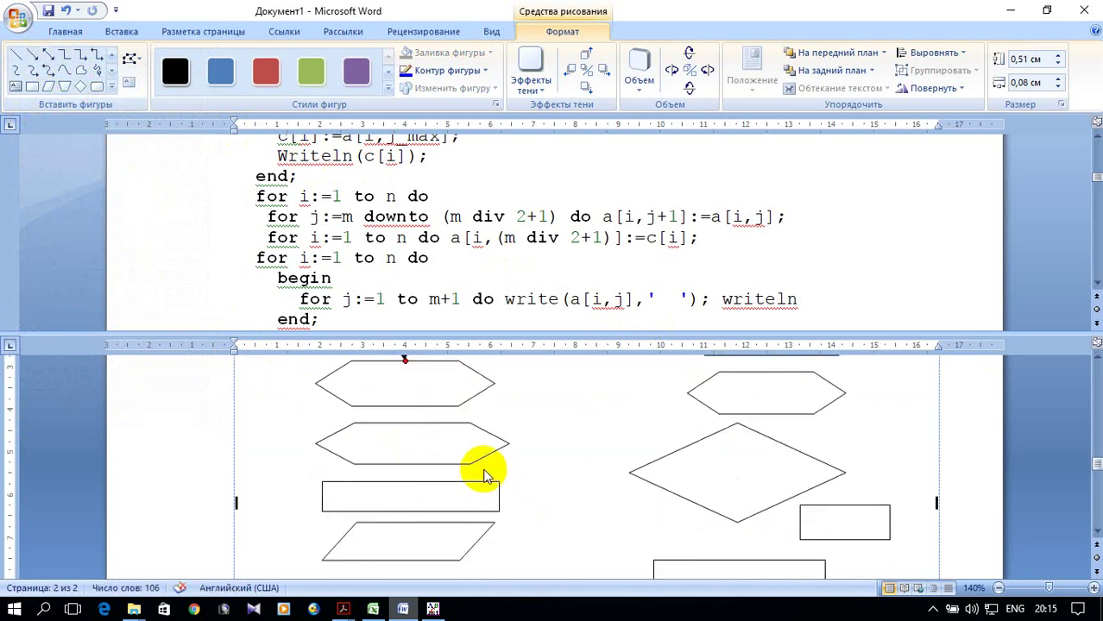
# - Add arrows linking the two hexagons, the second hexagon to the rectangle, and the rectangle to the parallelogram
pyautogui.click(35, 57)
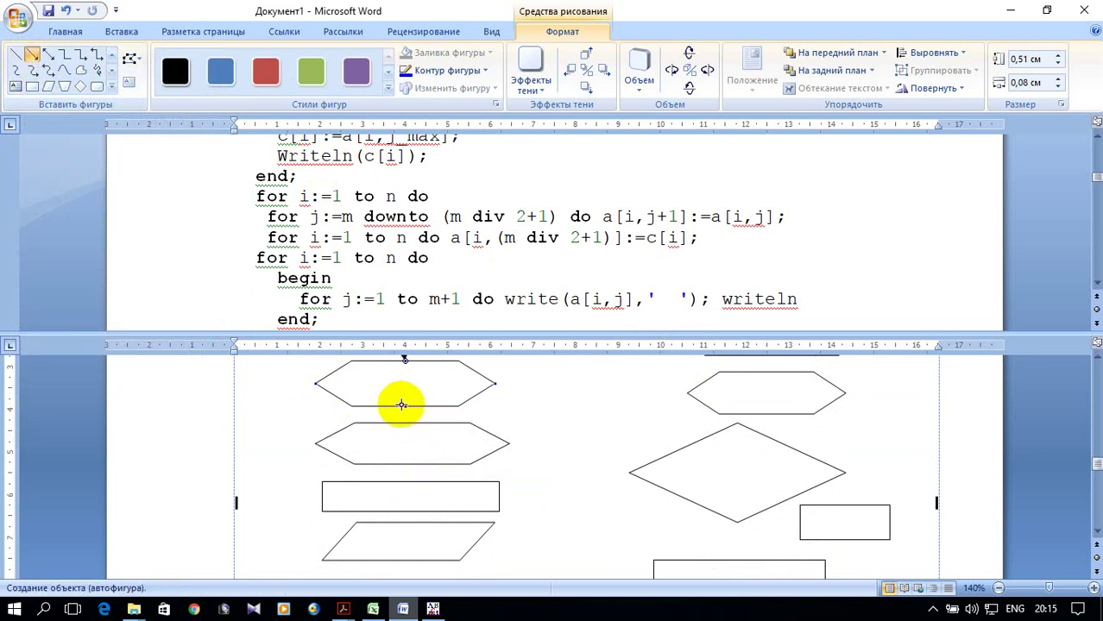
pyautogui.moveTo(405, 407); pyautogui.dragTo(413, 423)
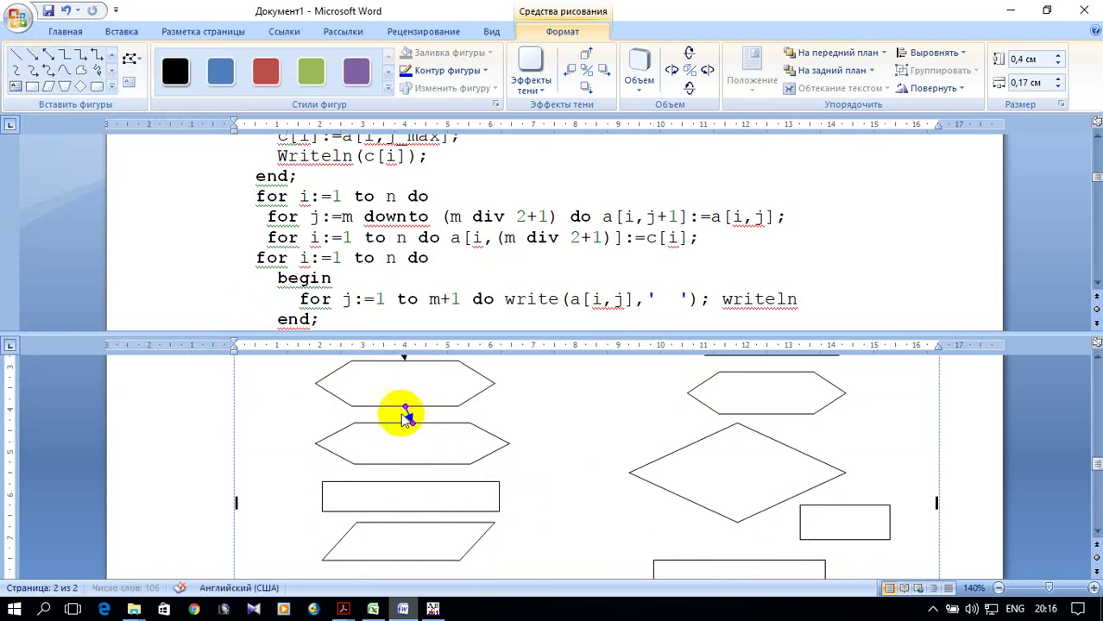
pyautogui.click(32, 57)
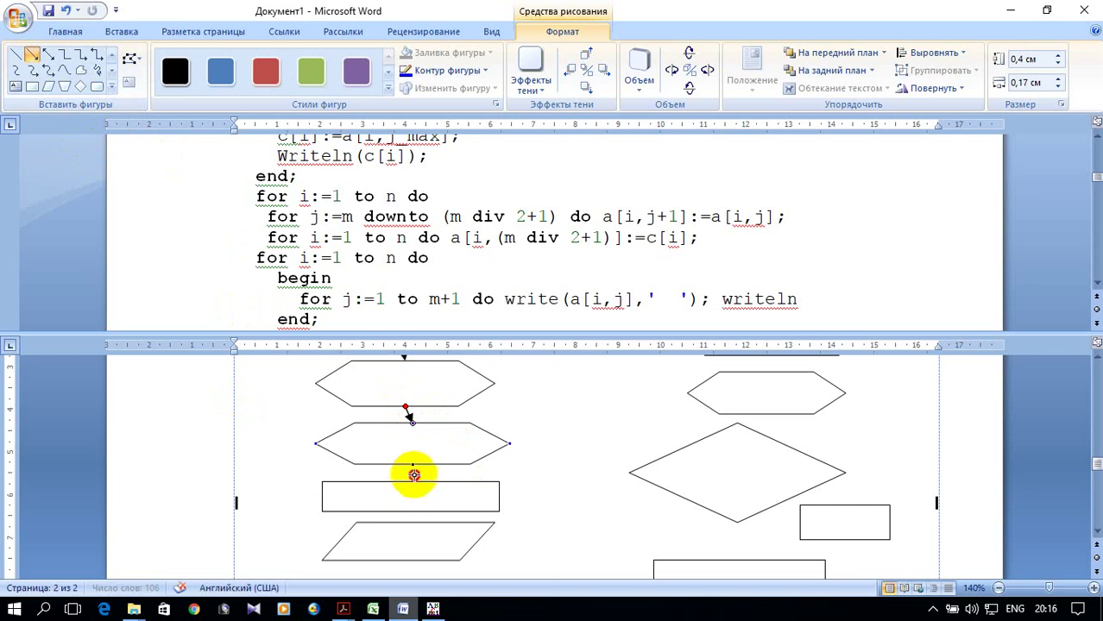
pyautogui.moveTo(411, 464); pyautogui.dragTo(415, 483)
pyautogui.click(32, 55)
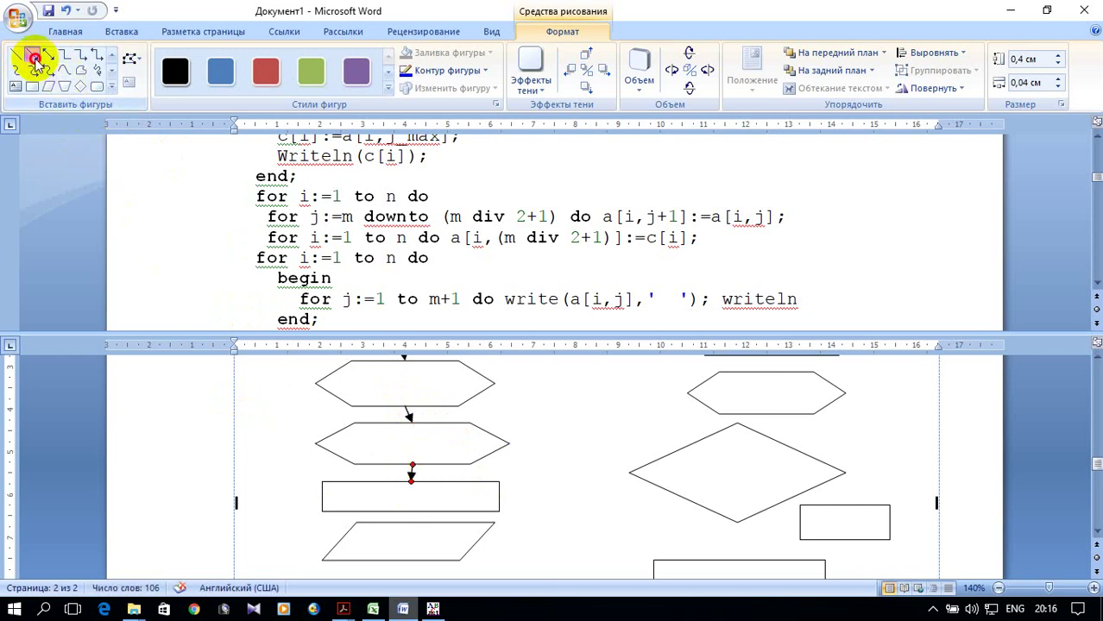
pyautogui.moveTo(409, 511); pyautogui.dragTo(407, 528)
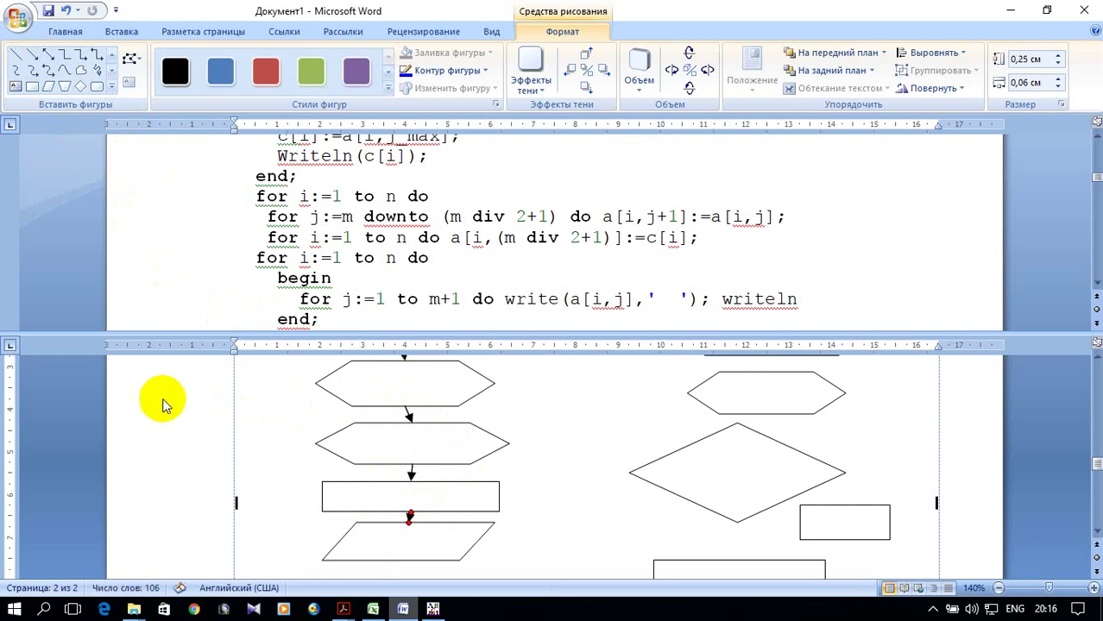
# - Route an elbow connector from the parallelogram looping back to the second hexagon
pyautogui.click(81, 54)
pyautogui.click(283, 530)
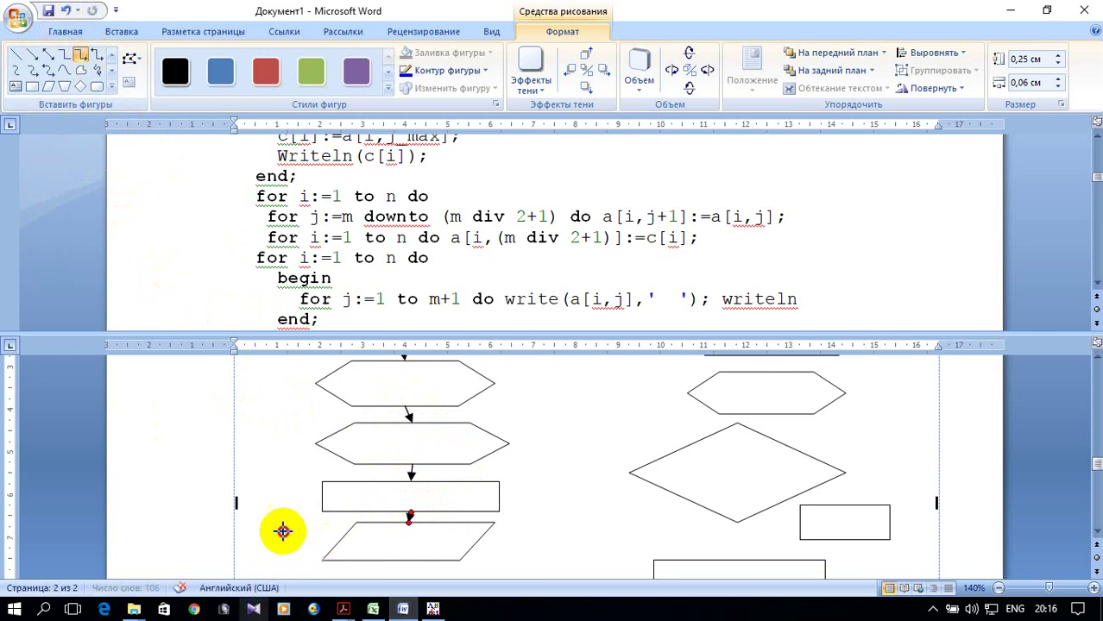
pyautogui.moveTo(307, 446); pyautogui.dragTo(513, 456)
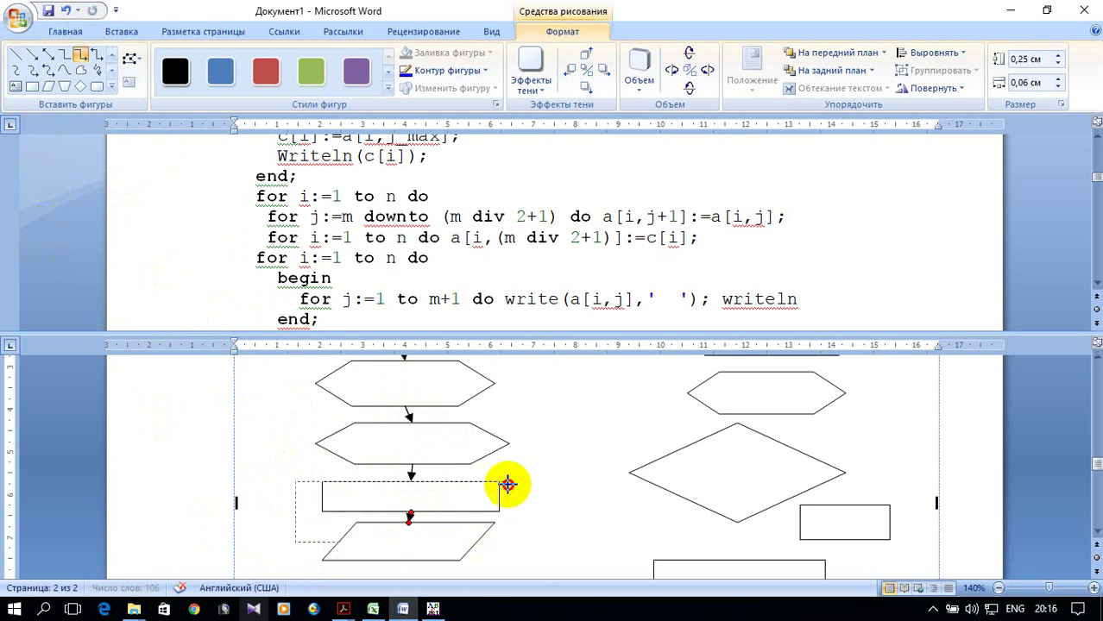
pyautogui.moveTo(513, 455)
pyautogui.mouseDown()
pyautogui.moveTo(338, 454)
pyautogui.moveTo(512, 445)
pyautogui.mouseUp()
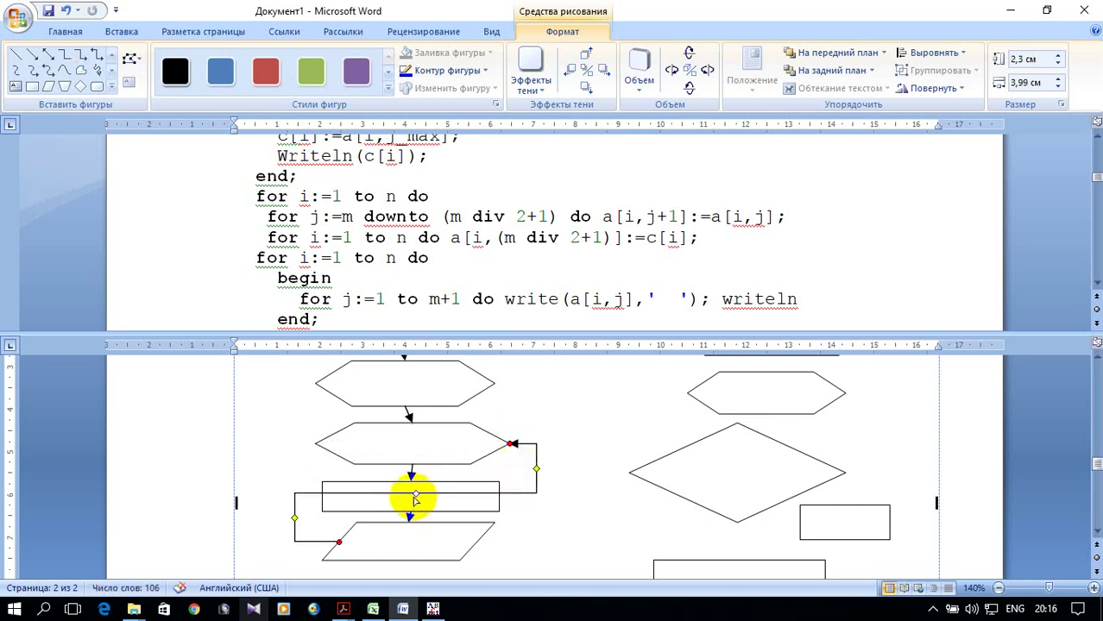
pyautogui.scroll(-3, 406, 571)
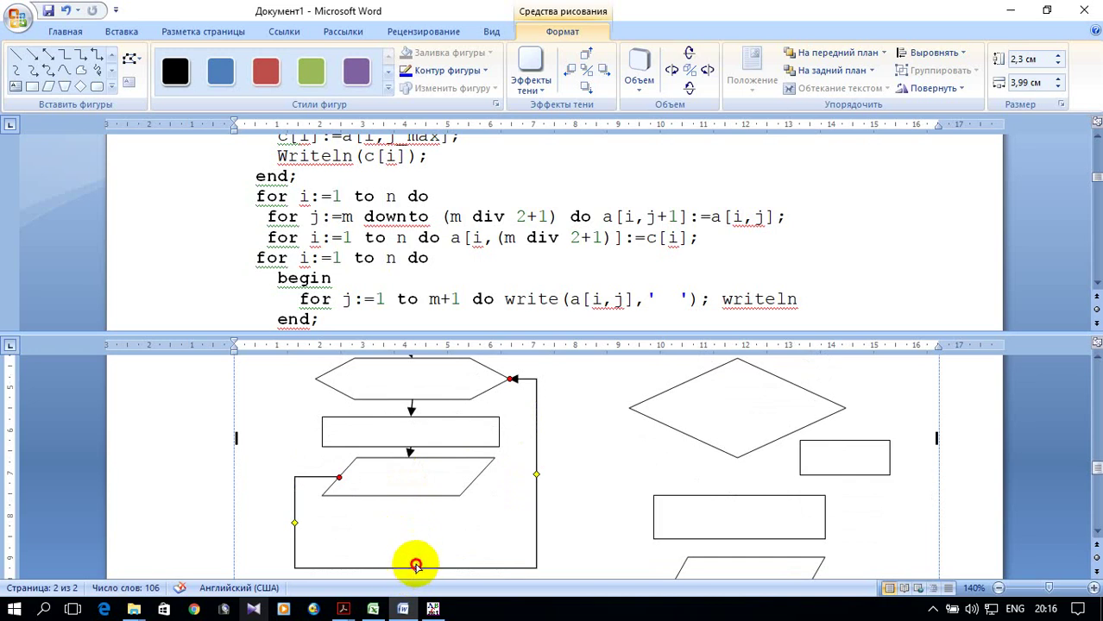
pyautogui.moveTo(416, 566); pyautogui.dragTo(419, 509)
pyautogui.scroll(2, 432, 529)
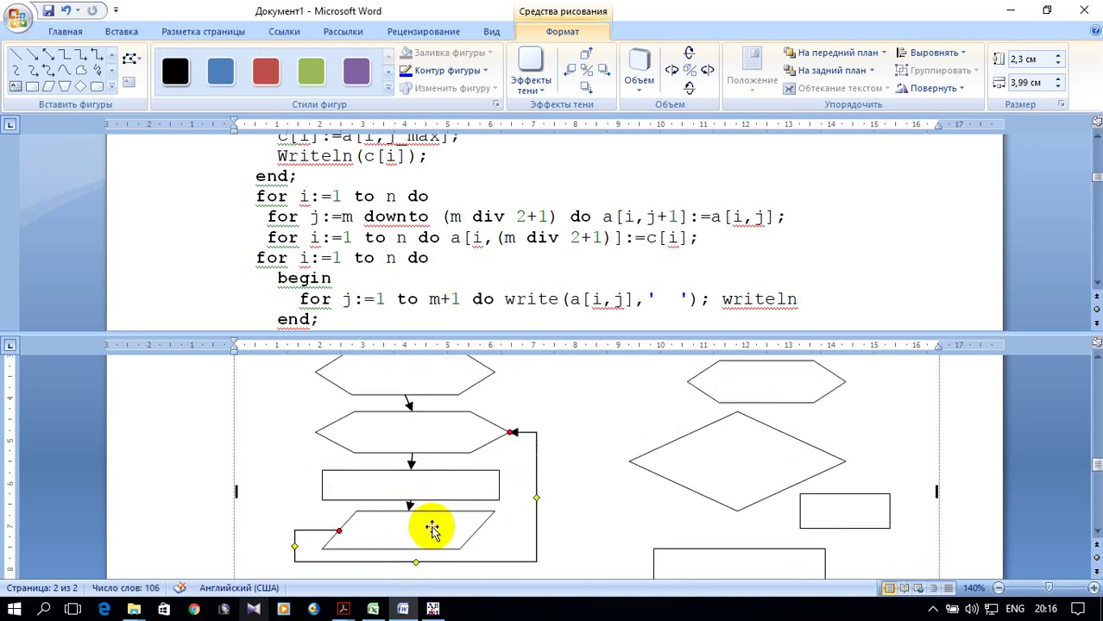
pyautogui.scroll(2, 432, 529)
# - Connect the lower left hexagon up to the upper one with an elbow connector, deleting a mistaken stub
pyautogui.click(80, 54)
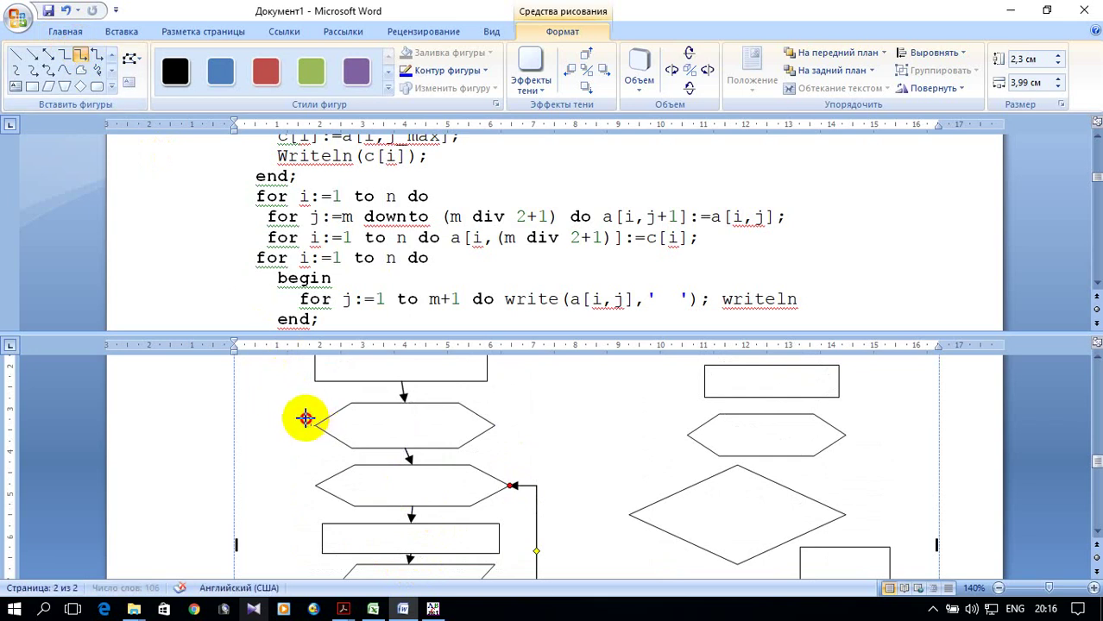
pyautogui.moveTo(306, 419); pyautogui.dragTo(311, 426)
pyautogui.press('Delete')
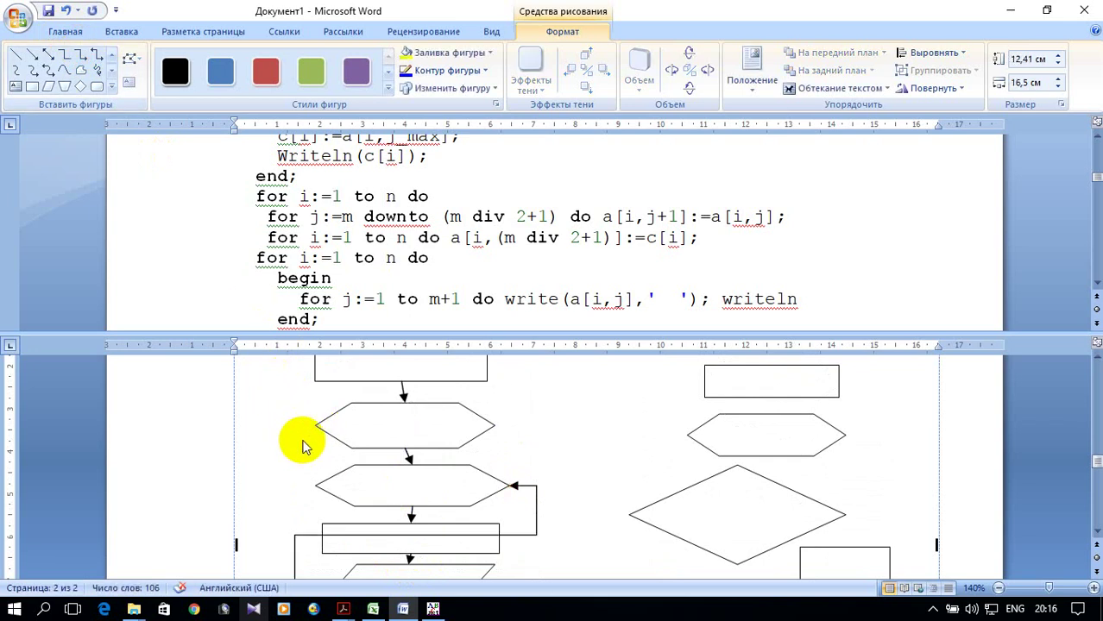
pyautogui.click(83, 59)
pyautogui.moveTo(312, 483); pyautogui.dragTo(315, 426)
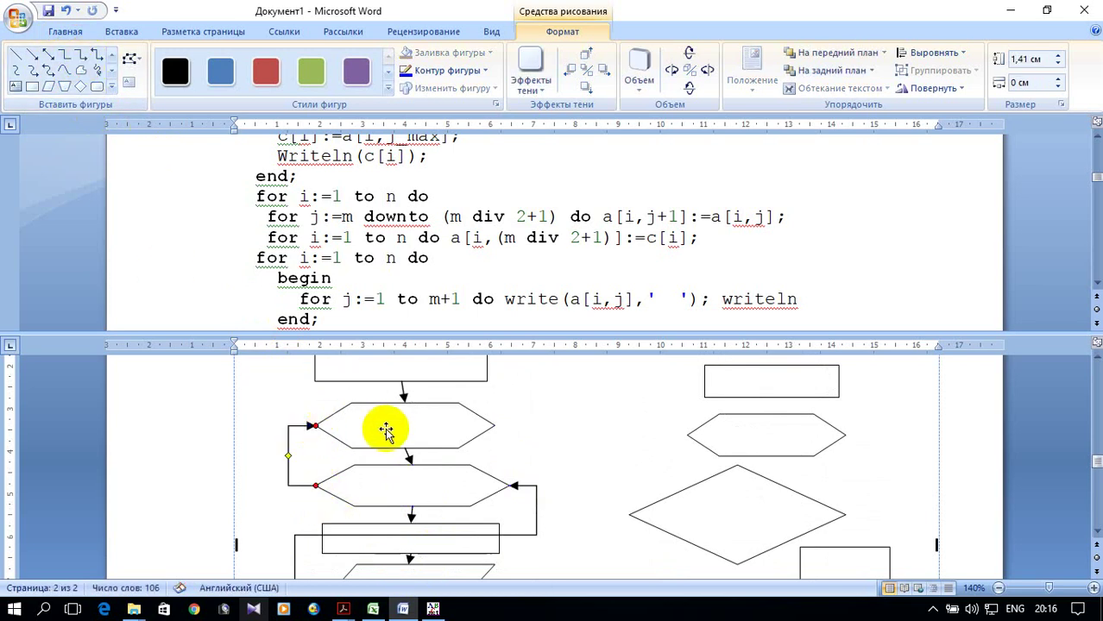
# - Run an elbow connector from the left hexagon's right vertex to the right column's top hexagon
pyautogui.click(84, 58)
pyautogui.scroll(1, 678, 561)
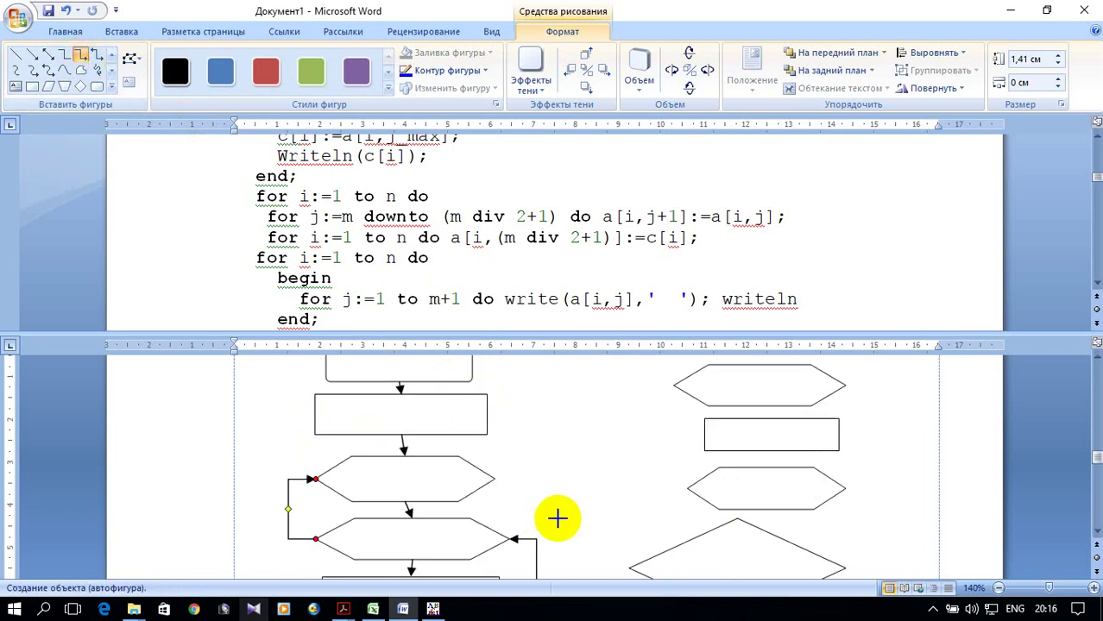
pyautogui.moveTo(494, 478)
pyautogui.mouseDown()
pyautogui.moveTo(706, 351)
pyautogui.moveTo(731, 405)
pyautogui.moveTo(760, 365)
pyautogui.mouseUp()
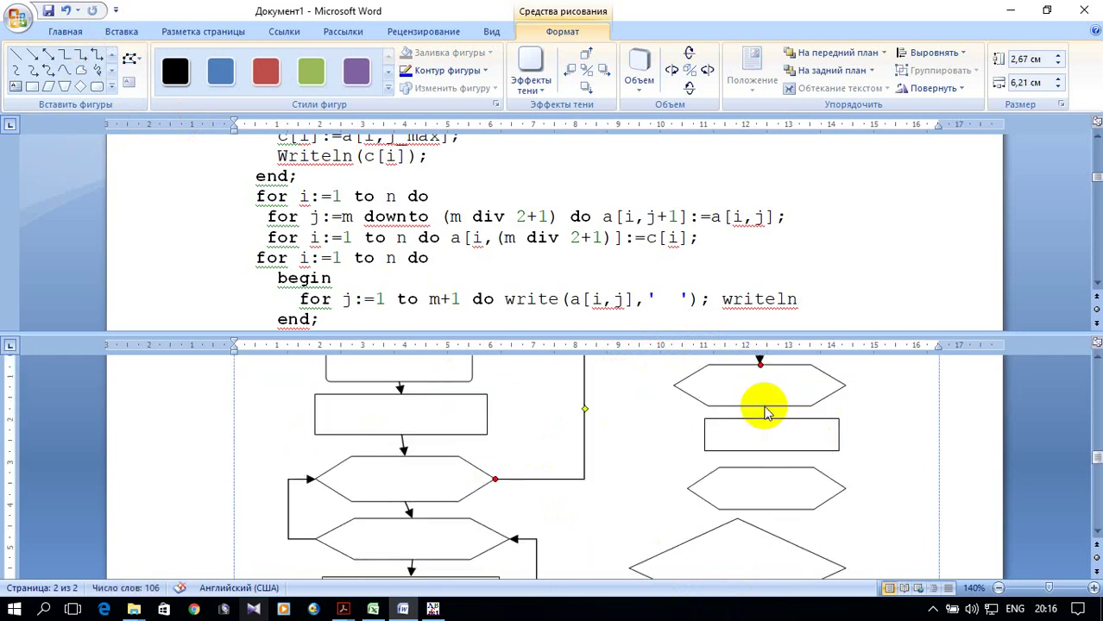
# - Draw right-column arrows: top hexagon to rectangle, rectangle to hexagon, and hexagon into the diamond's top
pyautogui.click(32, 57)
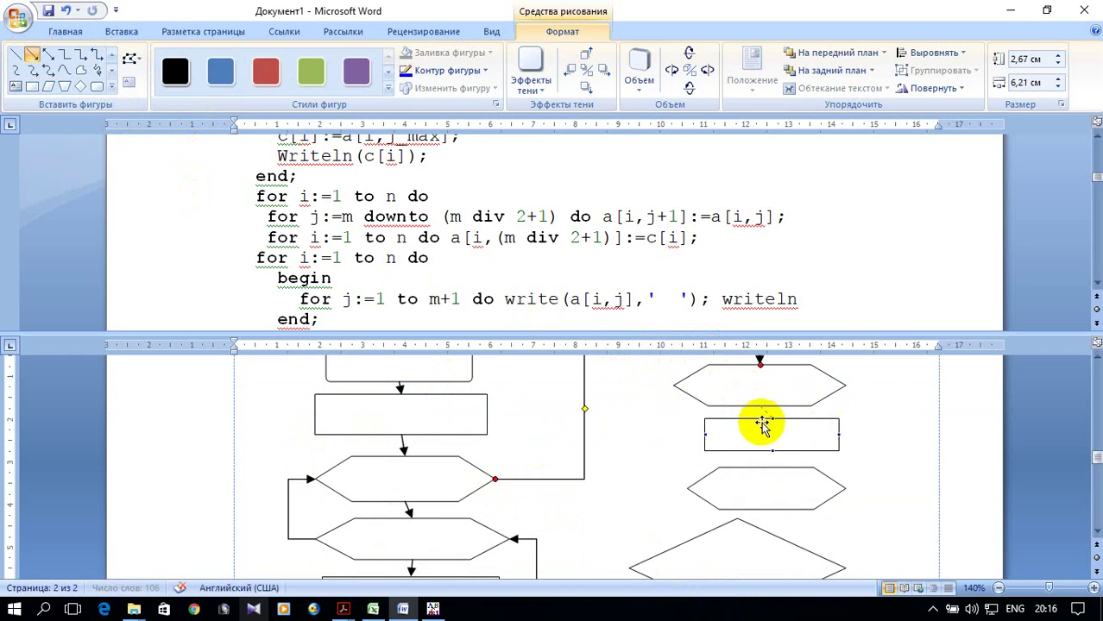
pyautogui.moveTo(761, 407); pyautogui.dragTo(770, 419)
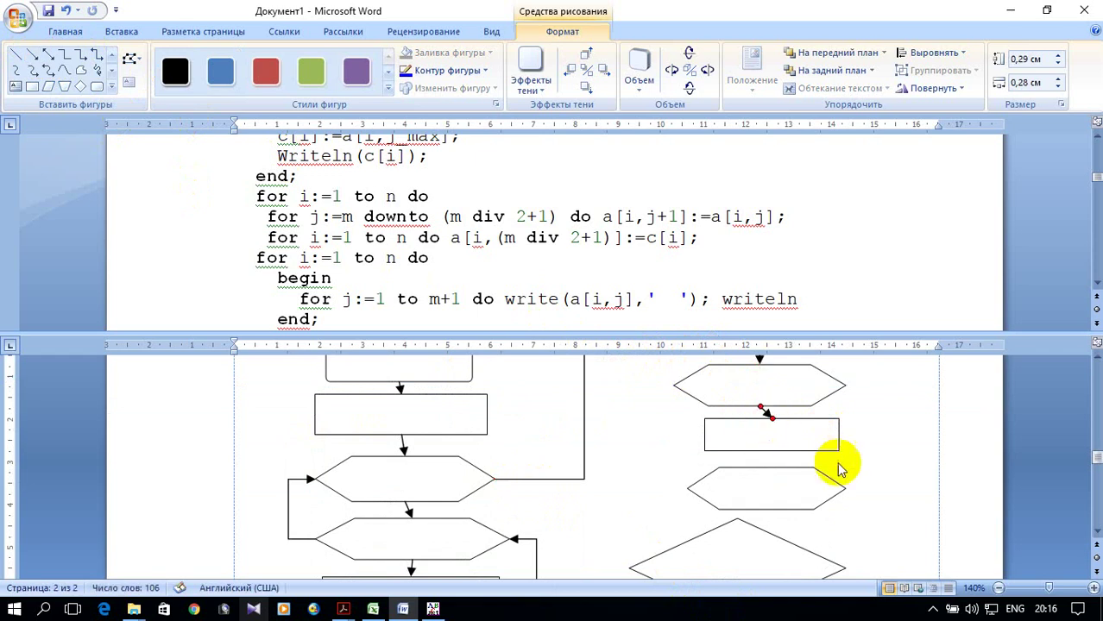
pyautogui.click(33, 55)
pyautogui.moveTo(775, 450); pyautogui.dragTo(768, 468)
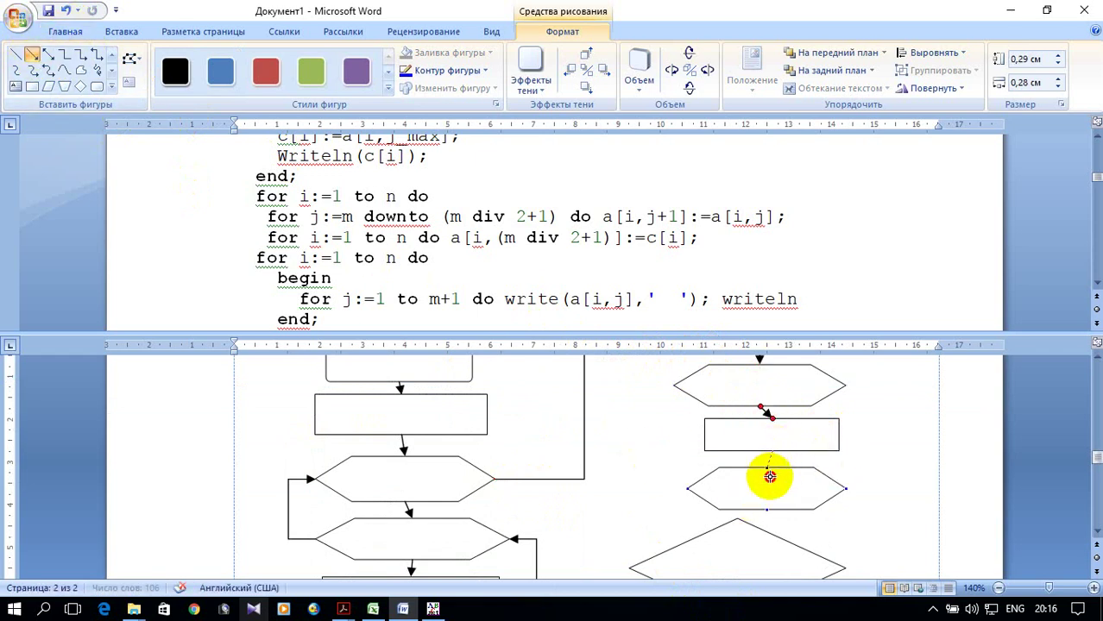
pyautogui.scroll(-1, 822, 493)
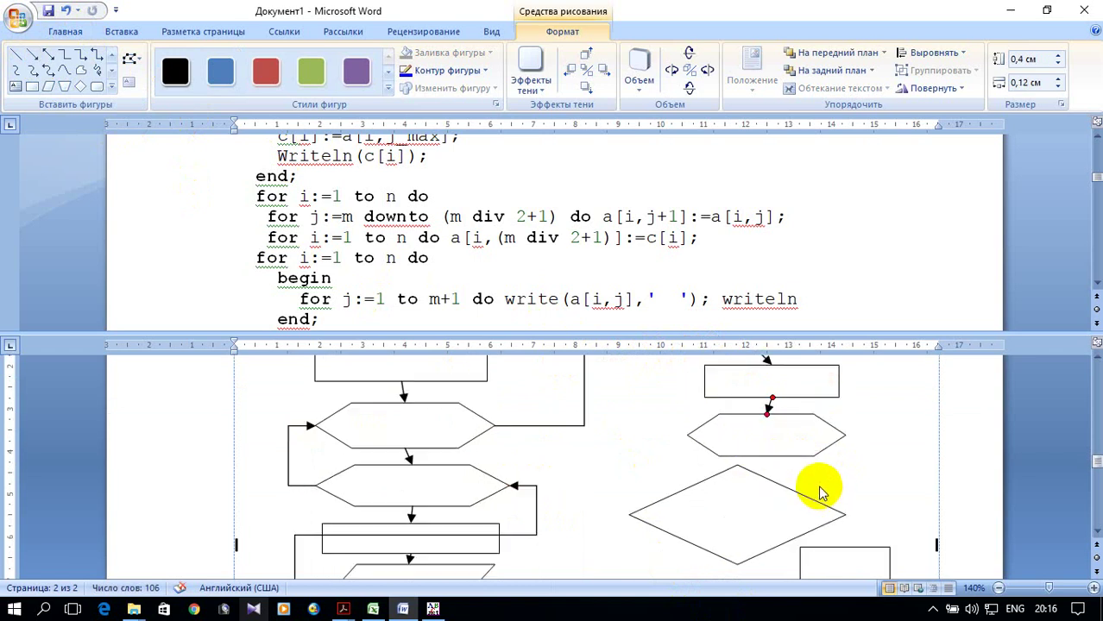
pyautogui.click(32, 55)
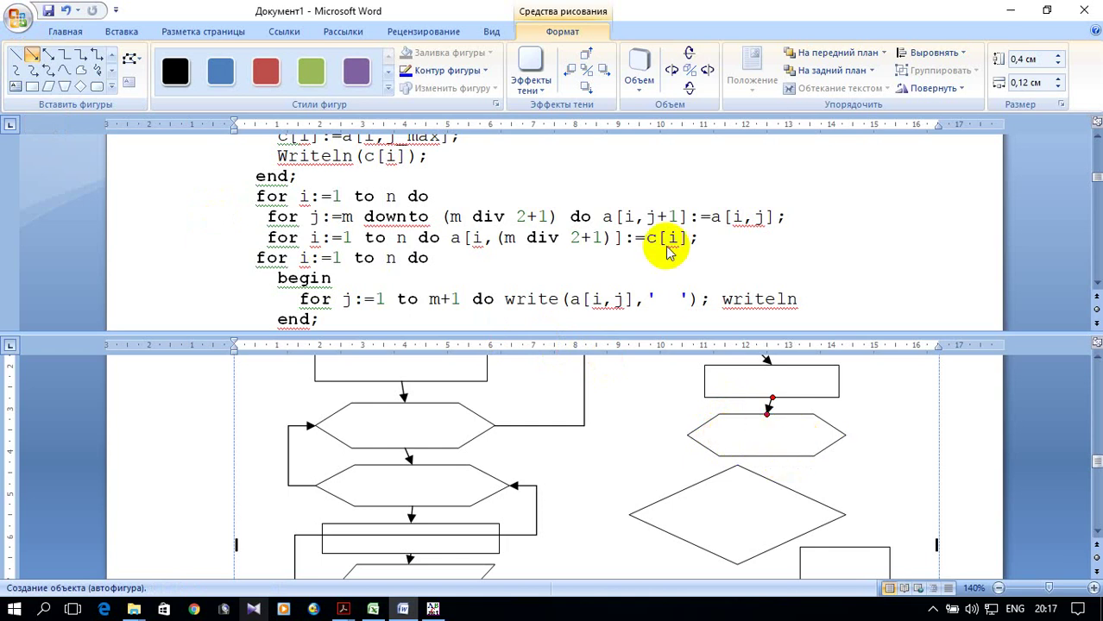
pyautogui.scroll(1, 675, 251)
pyautogui.scroll(1, 676, 253)
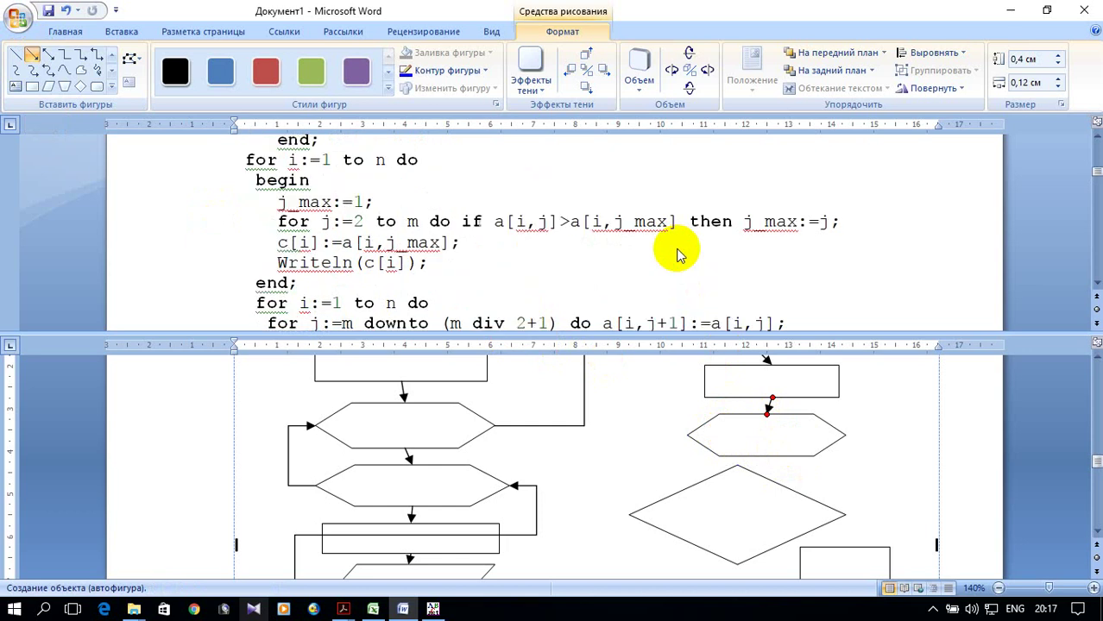
pyautogui.click(730, 470)
# - Select the right column's diamond and nudge it down and to the left
pyautogui.scroll(2, 751, 473)
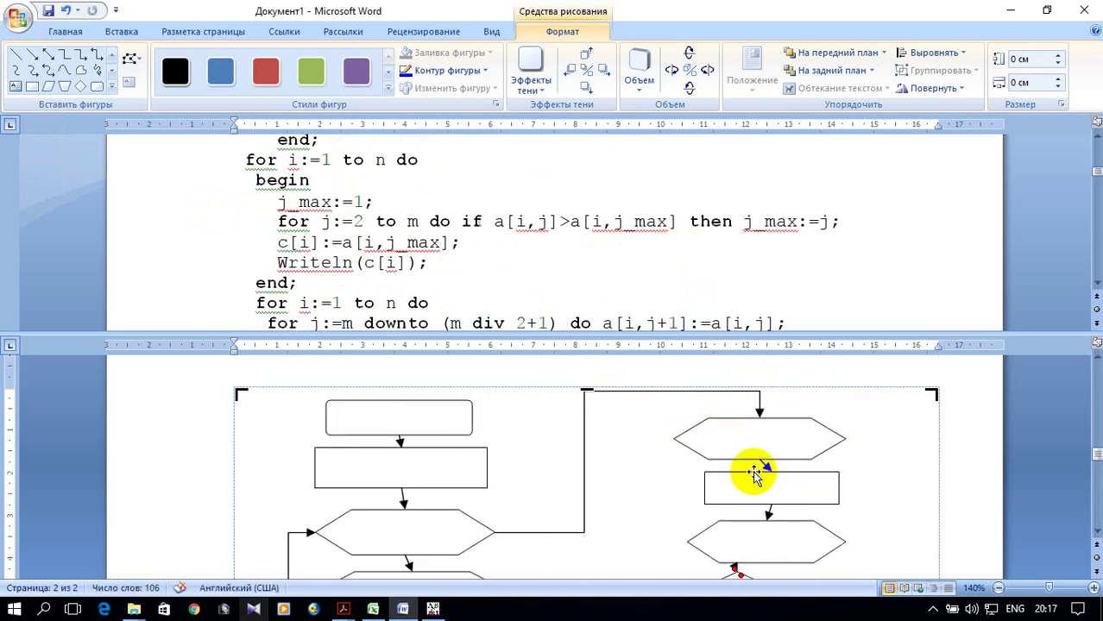
pyautogui.scroll(-1, 750, 486)
pyautogui.click(739, 524)
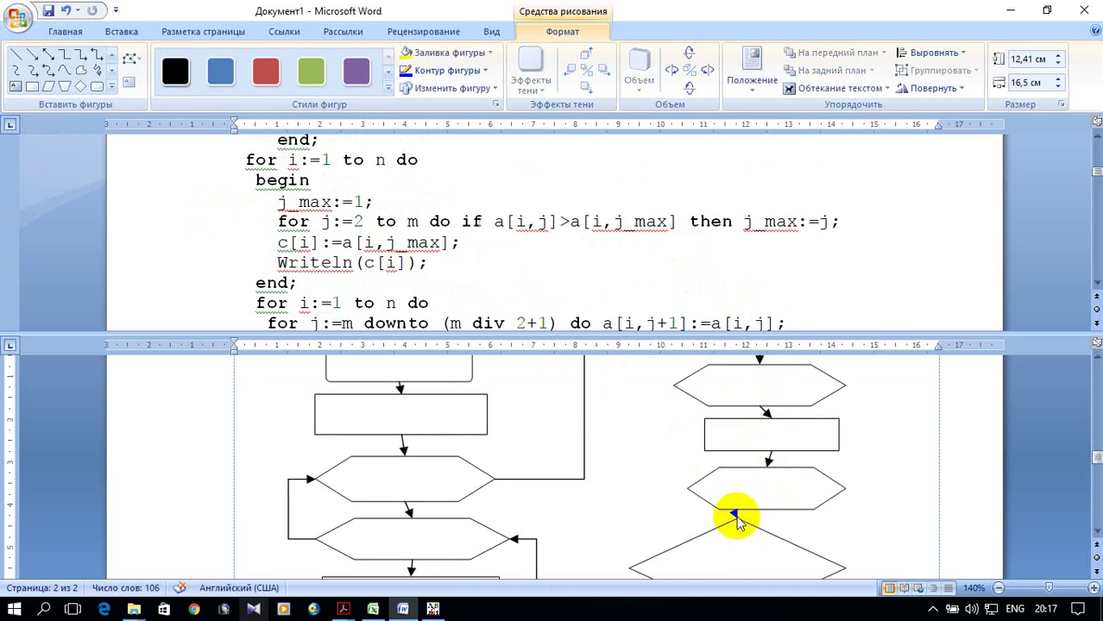
pyautogui.scroll(1, 734, 516)
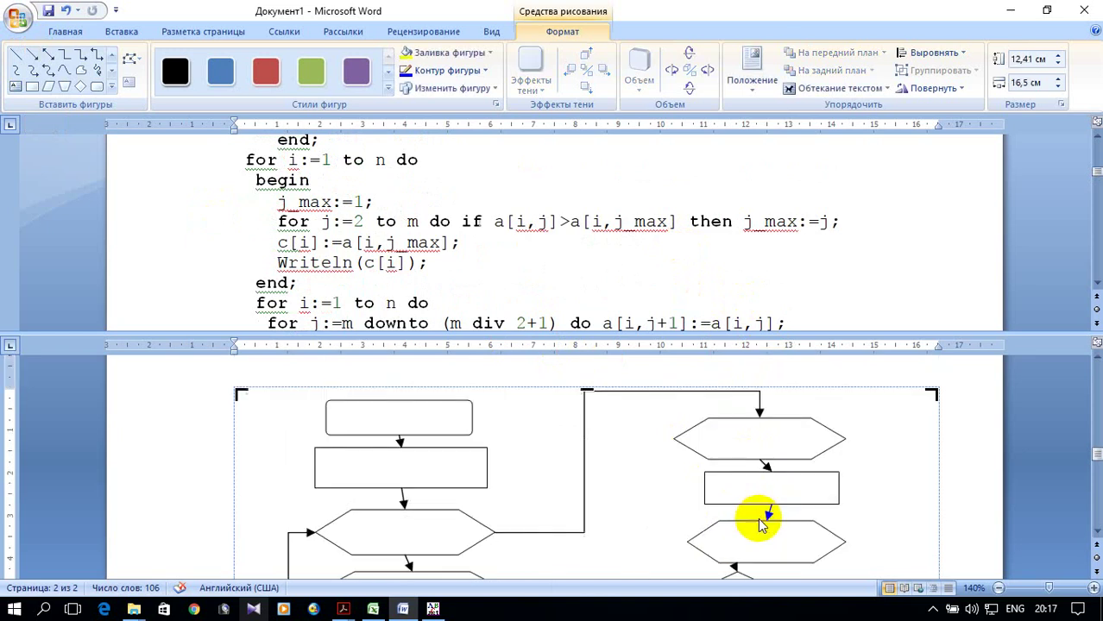
pyautogui.scroll(-2, 749, 517)
pyautogui.click(763, 488)
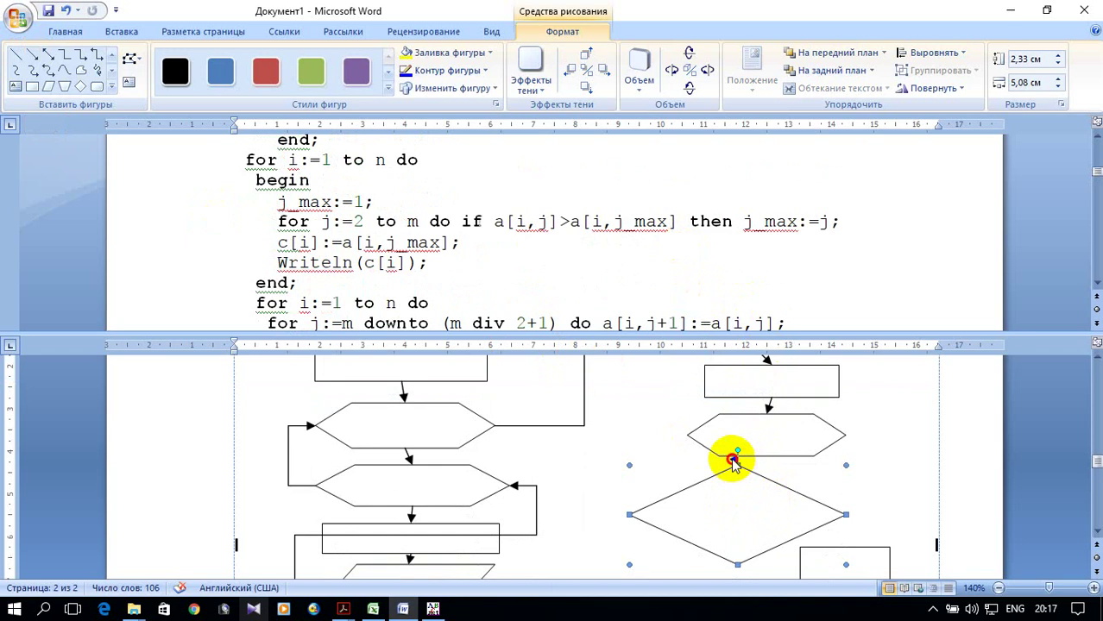
pyautogui.click(732, 462)
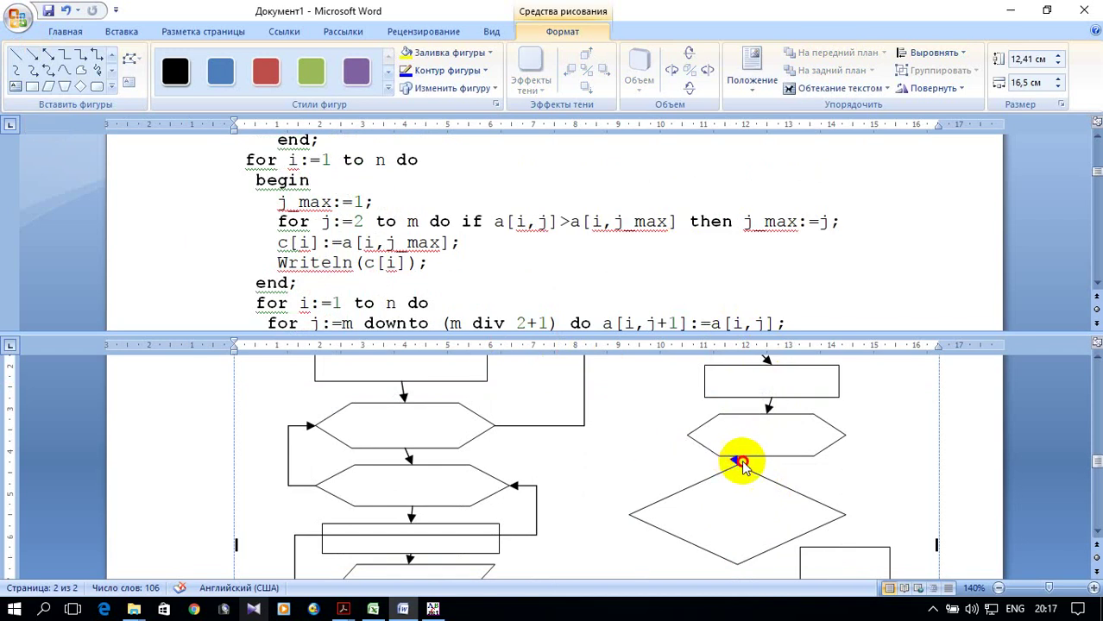
pyautogui.moveTo(744, 467)
pyautogui.mouseDown()
pyautogui.moveTo(733, 494)
pyautogui.moveTo(750, 471)
pyautogui.mouseUp()
# - Undo the accidental canvas deletion with Undo and settle the diamond just below the hexagon
pyautogui.click(718, 480)
pyautogui.moveTo(670, 464); pyautogui.dragTo(750, 490)
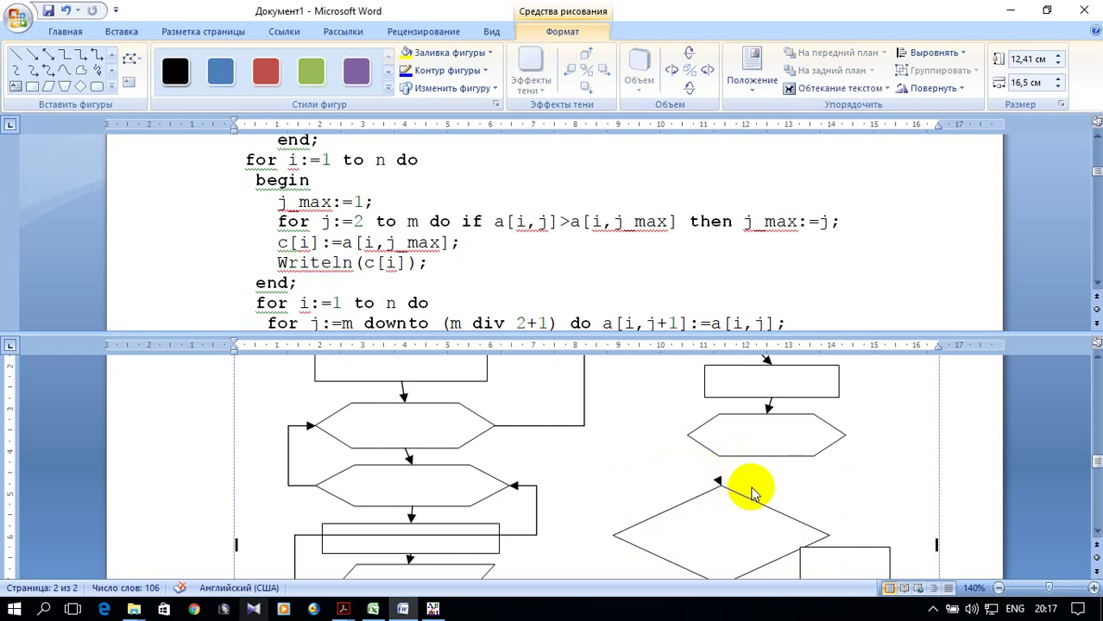
pyautogui.press('Delete')
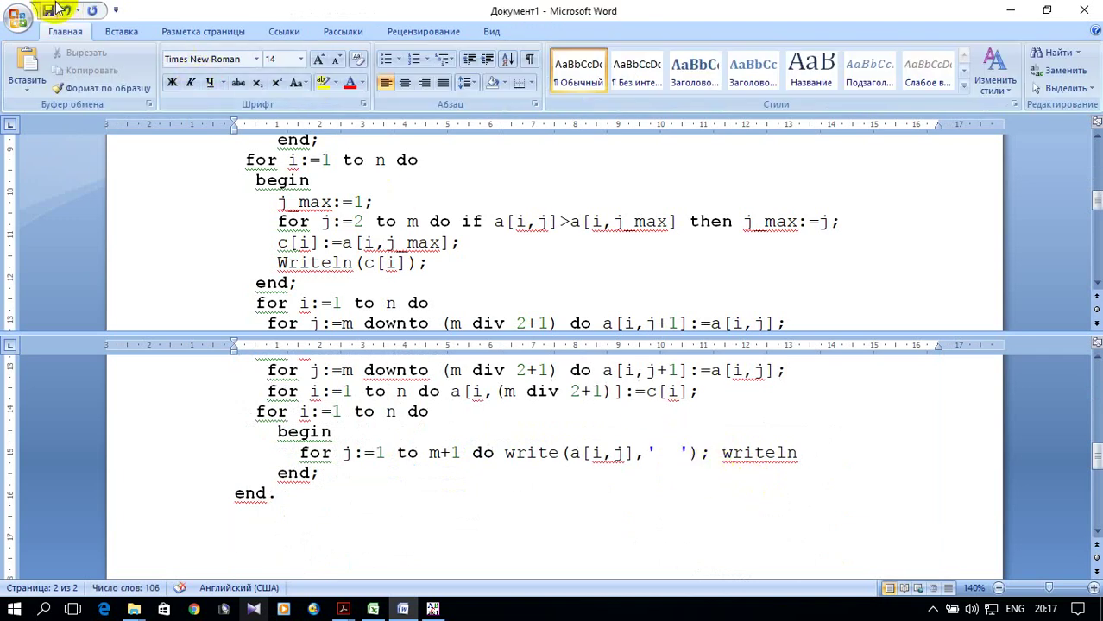
pyautogui.click(69, 12)
pyautogui.scroll(-3, 793, 452)
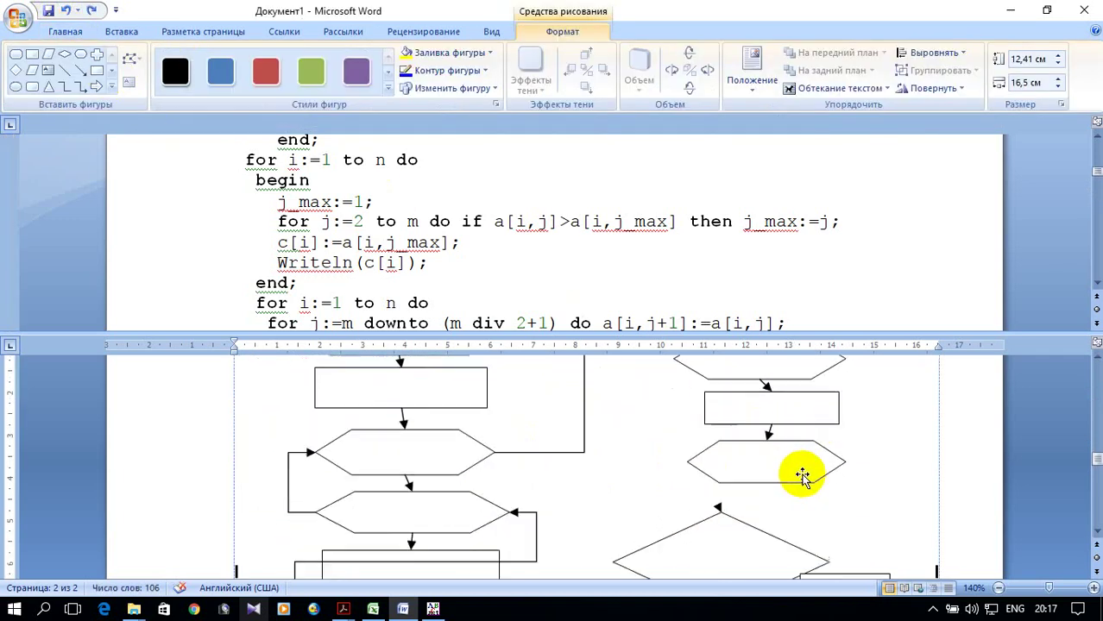
pyautogui.moveTo(765, 505); pyautogui.dragTo(766, 505)
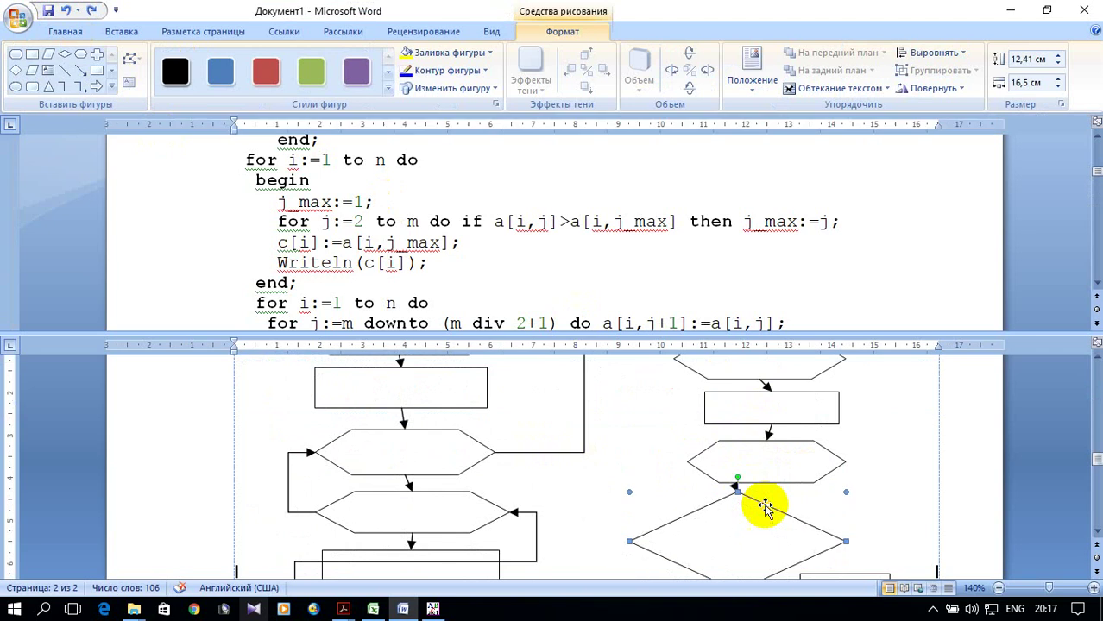
# - Draw an arrow from the hexagon into the top of the diamond
pyautogui.click(78, 73)
pyautogui.moveTo(765, 485); pyautogui.dragTo(735, 493)
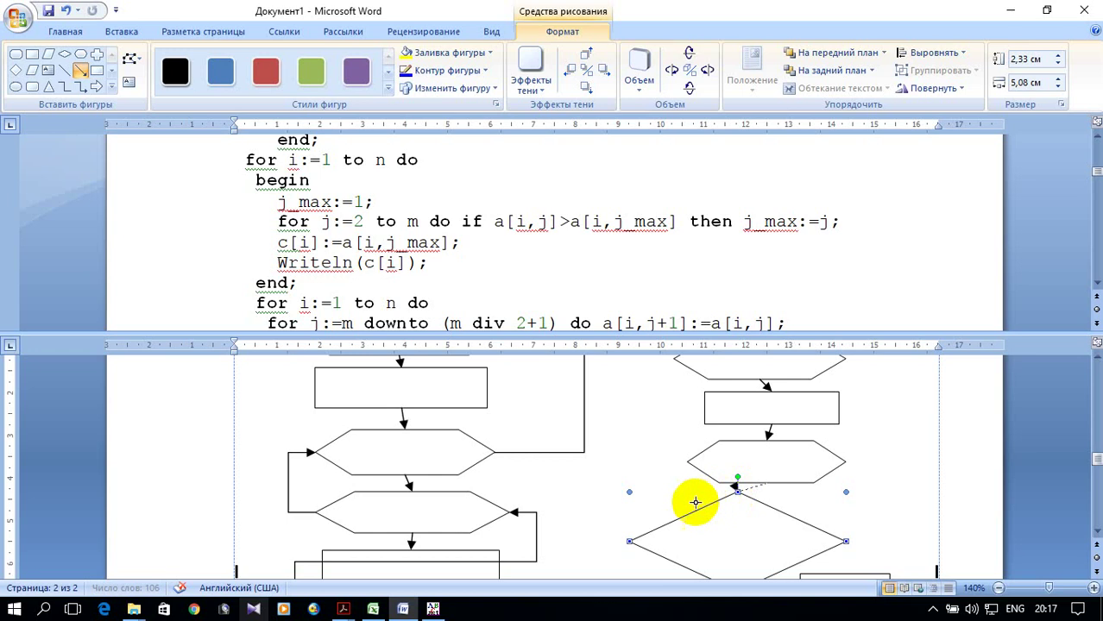
pyautogui.click(738, 491)
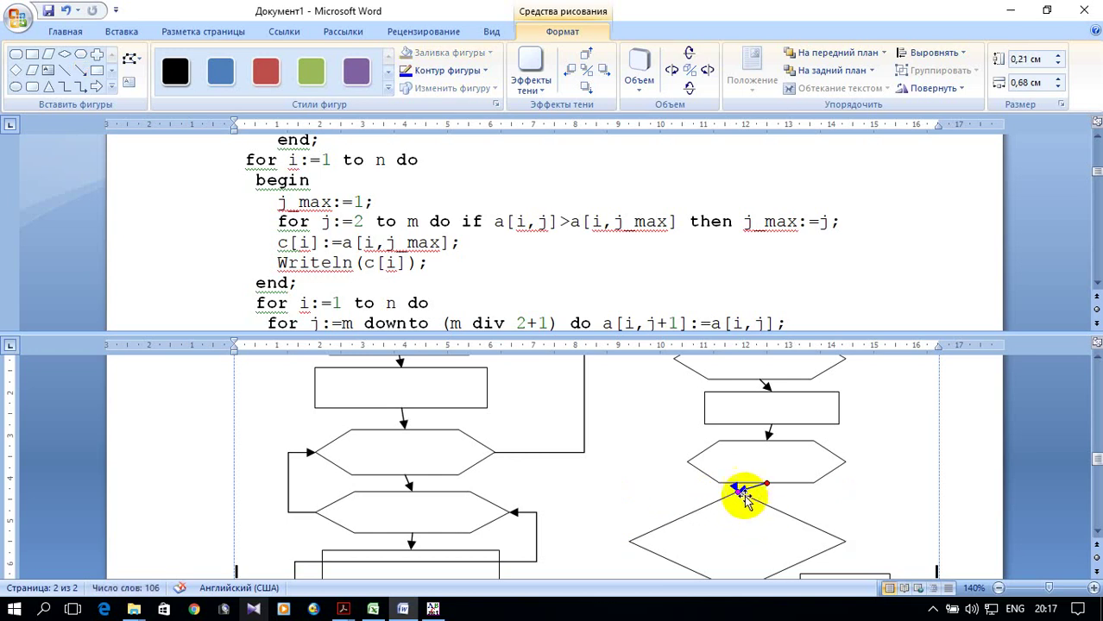
pyautogui.click(735, 490)
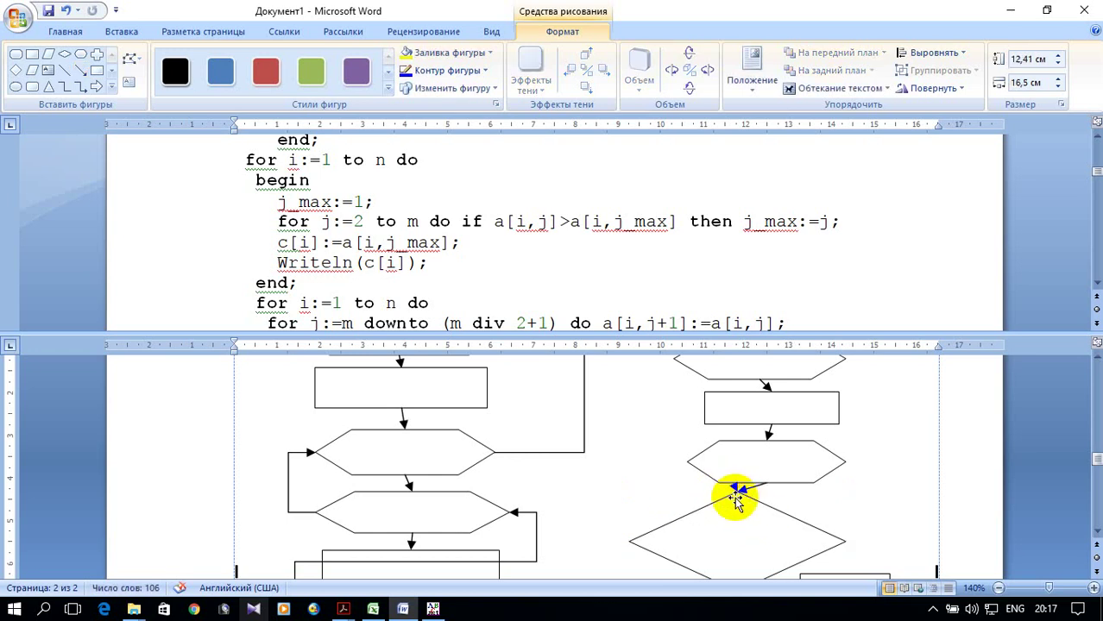
pyautogui.scroll(-2, 727, 515)
pyautogui.scroll(1, 726, 515)
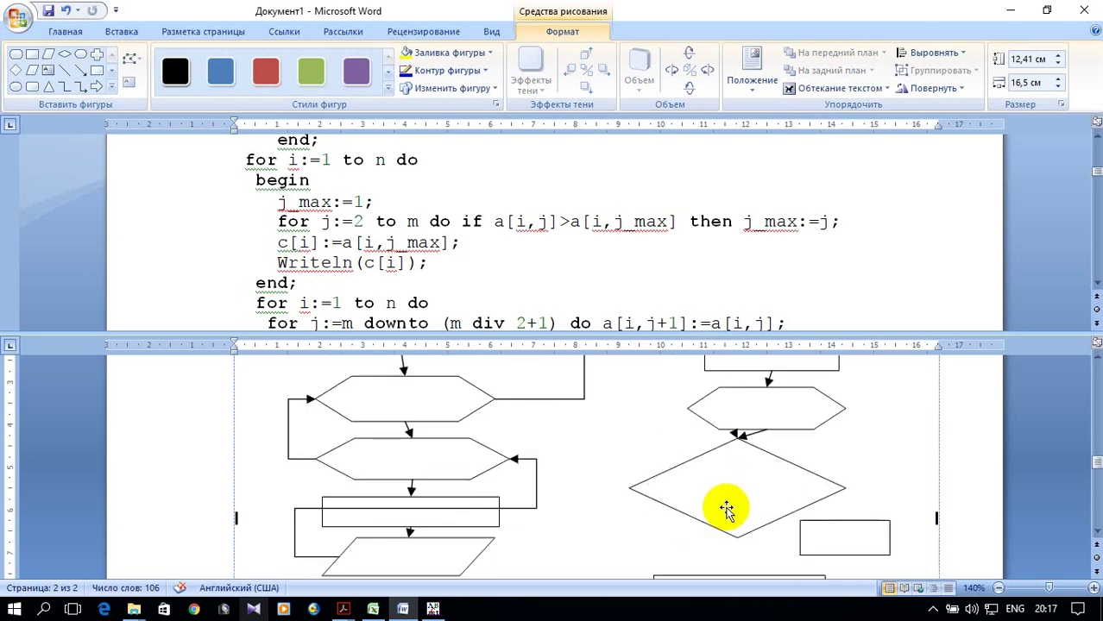
pyautogui.scroll(-1, 727, 511)
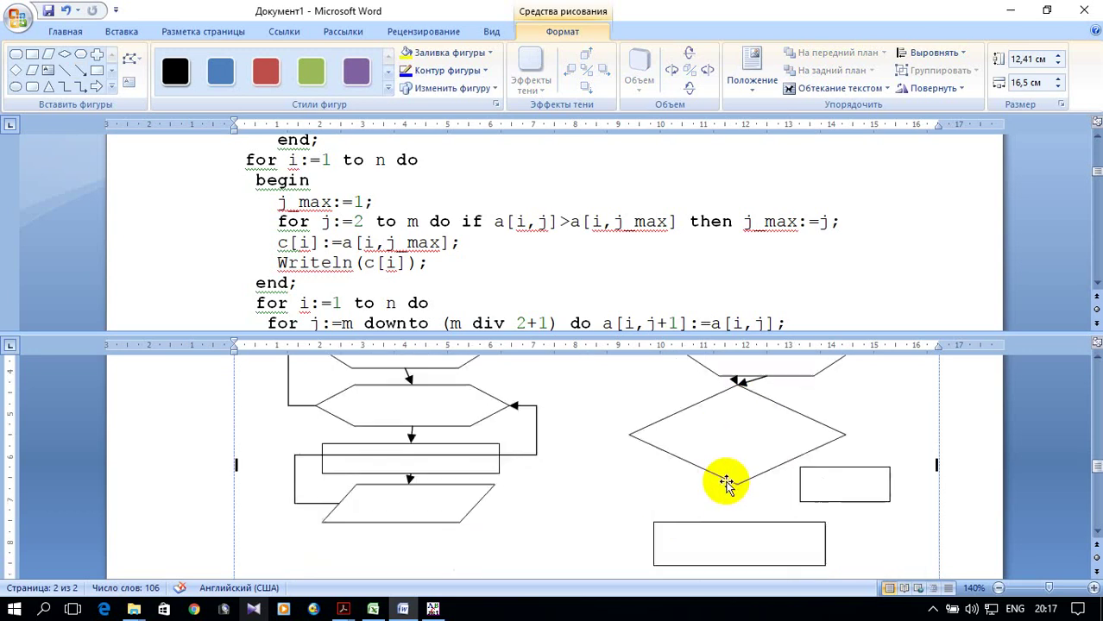
# - Link the diamond's right corner to the small rectangle and loop its left corner back to the hexagon above
pyautogui.click(80, 69)
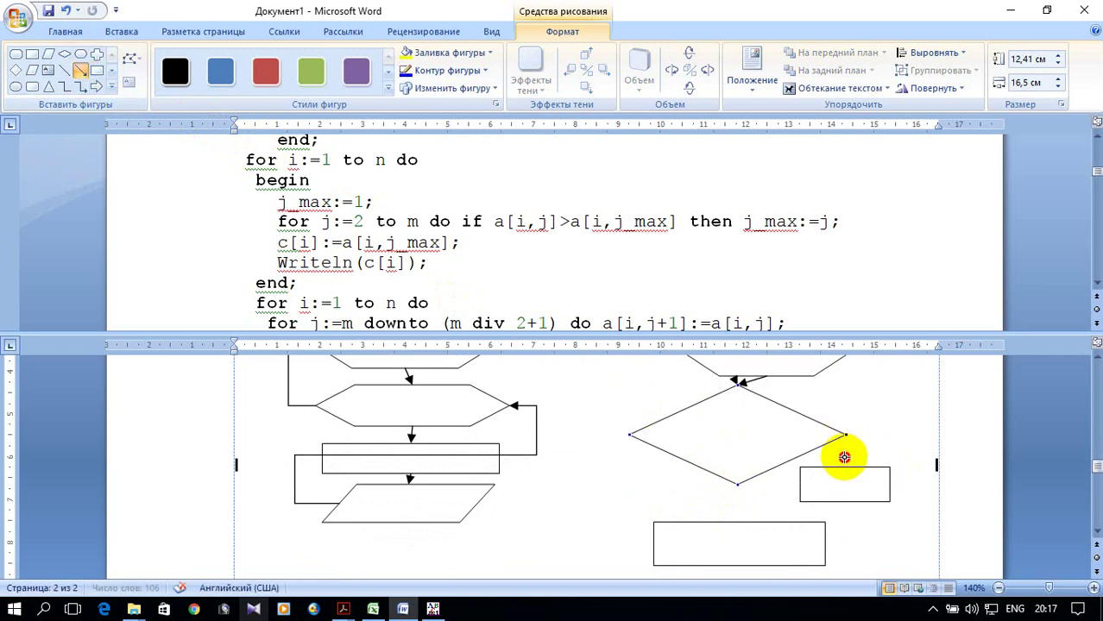
pyautogui.moveTo(844, 436); pyautogui.dragTo(845, 466)
pyautogui.scroll(1, 789, 518)
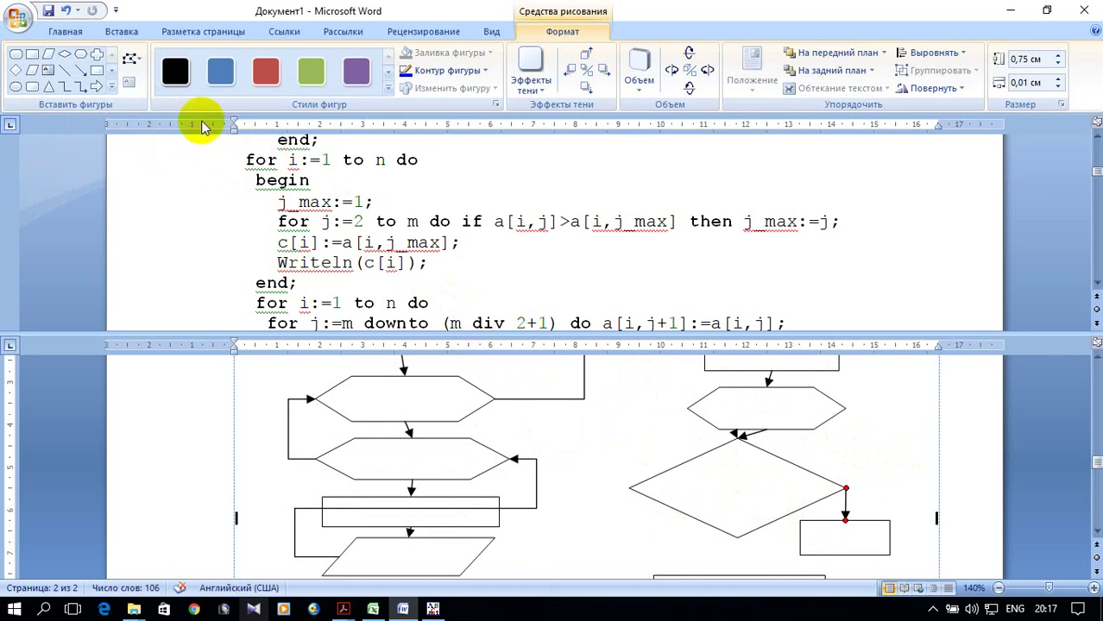
pyautogui.click(76, 89)
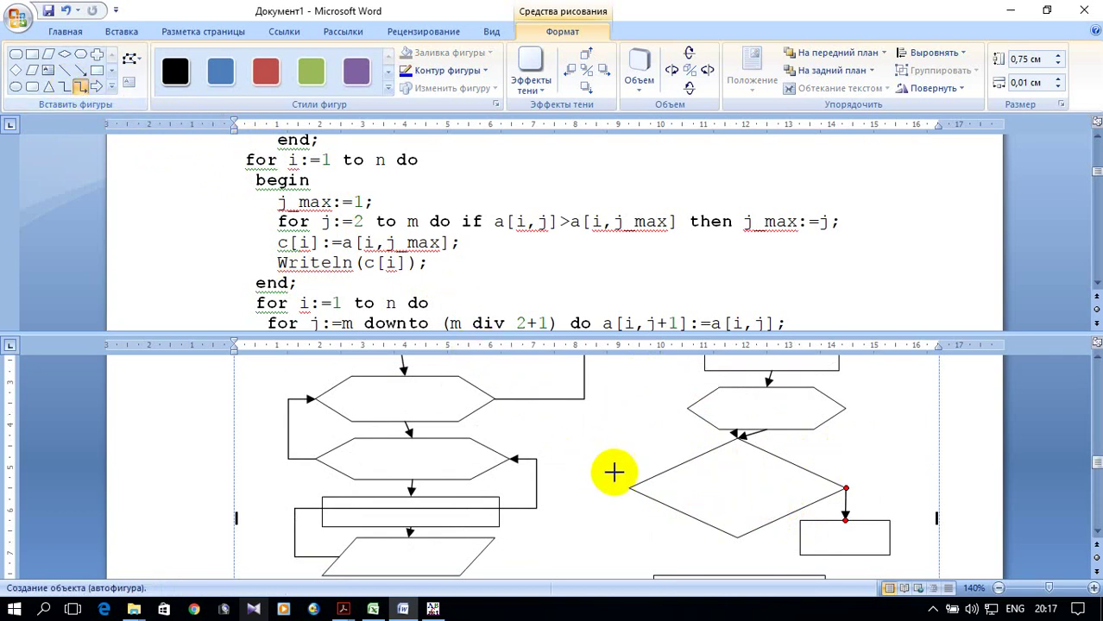
pyautogui.moveTo(631, 492); pyautogui.dragTo(687, 408)
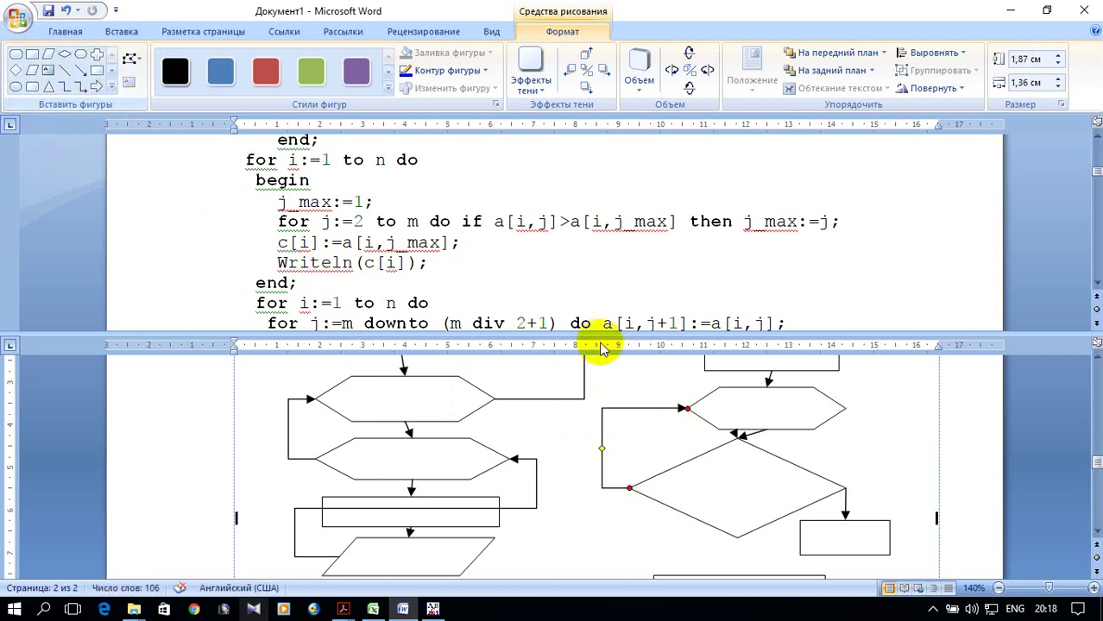
pyautogui.scroll(2, 697, 388)
pyautogui.scroll(2, 697, 397)
pyautogui.scroll(-2, 698, 397)
pyautogui.scroll(-2, 700, 401)
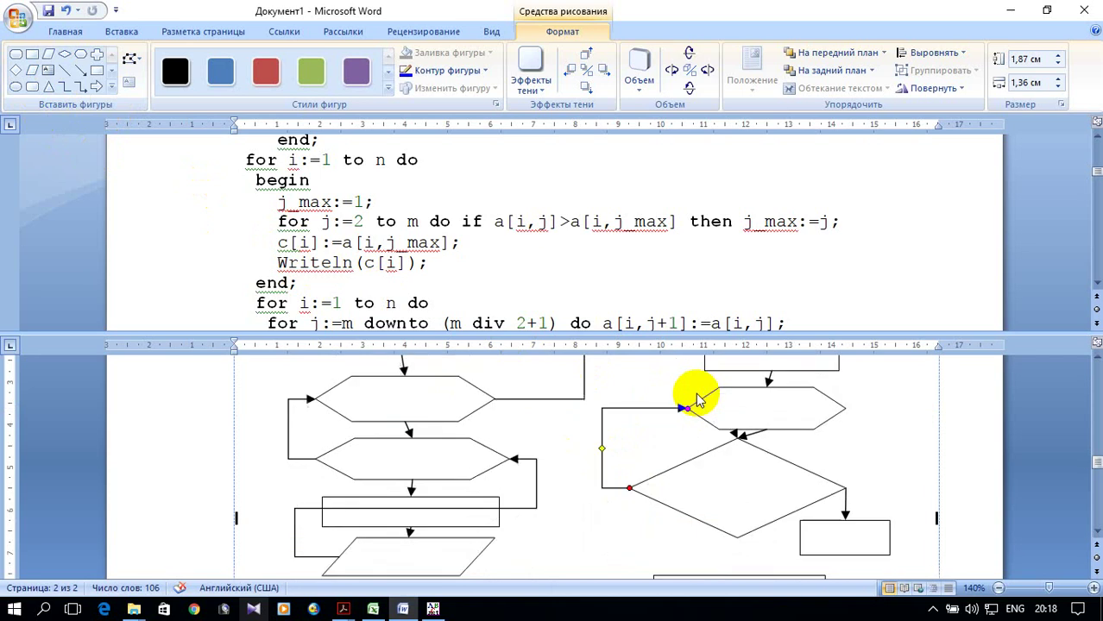
# - Connect the small rectangle back into the left-side loop with an elbow connector
pyautogui.click(80, 86)
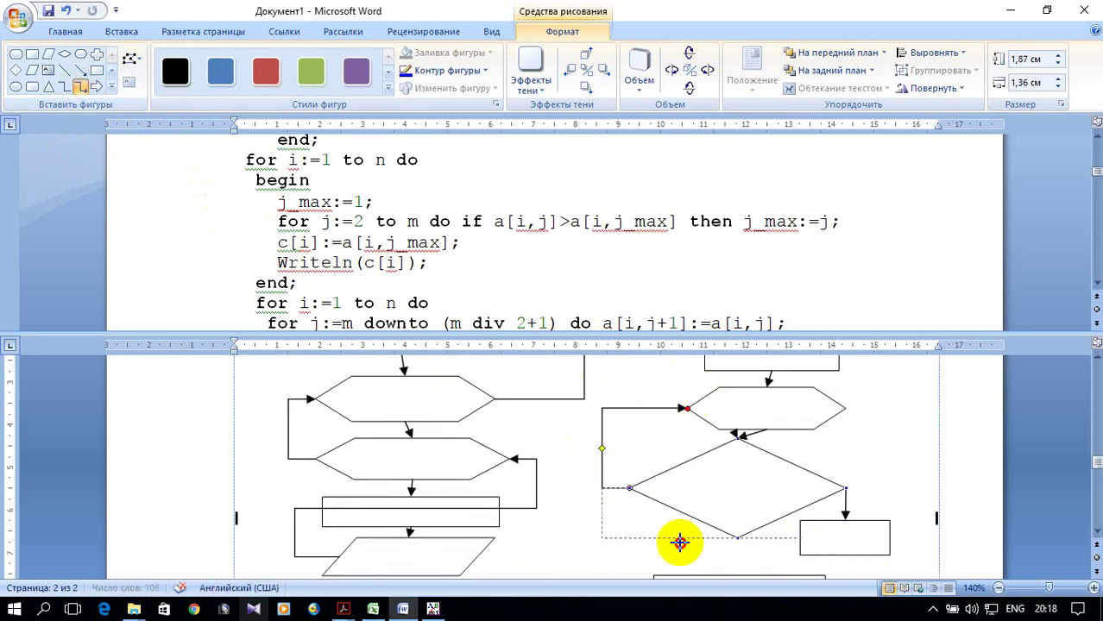
pyautogui.moveTo(658, 404); pyautogui.dragTo(684, 408)
pyautogui.scroll(2, 808, 473)
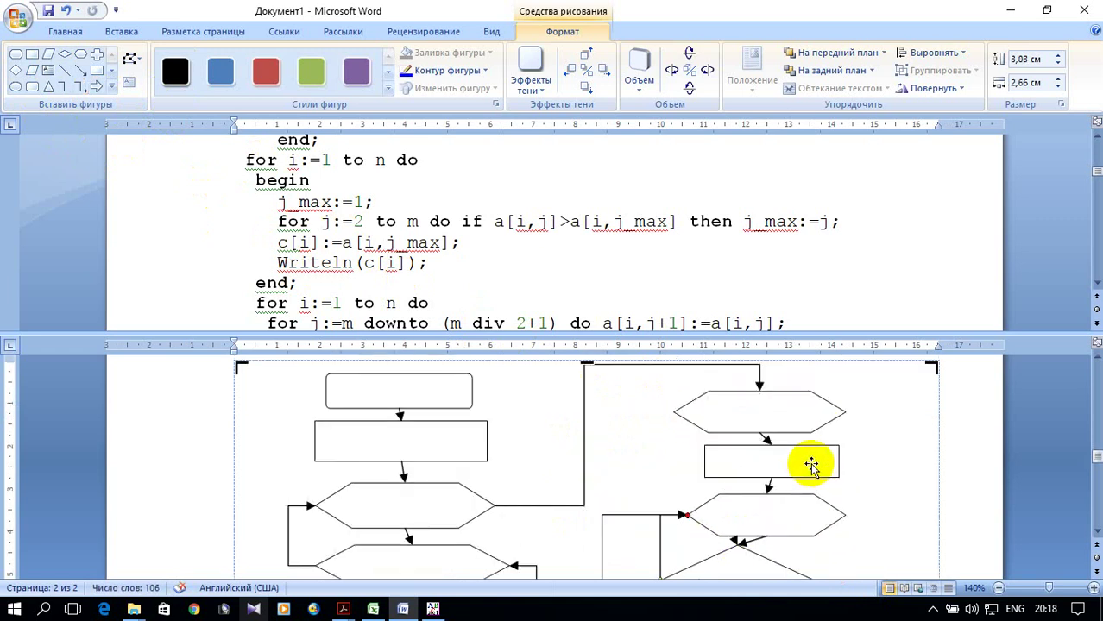
pyautogui.scroll(-3, 811, 466)
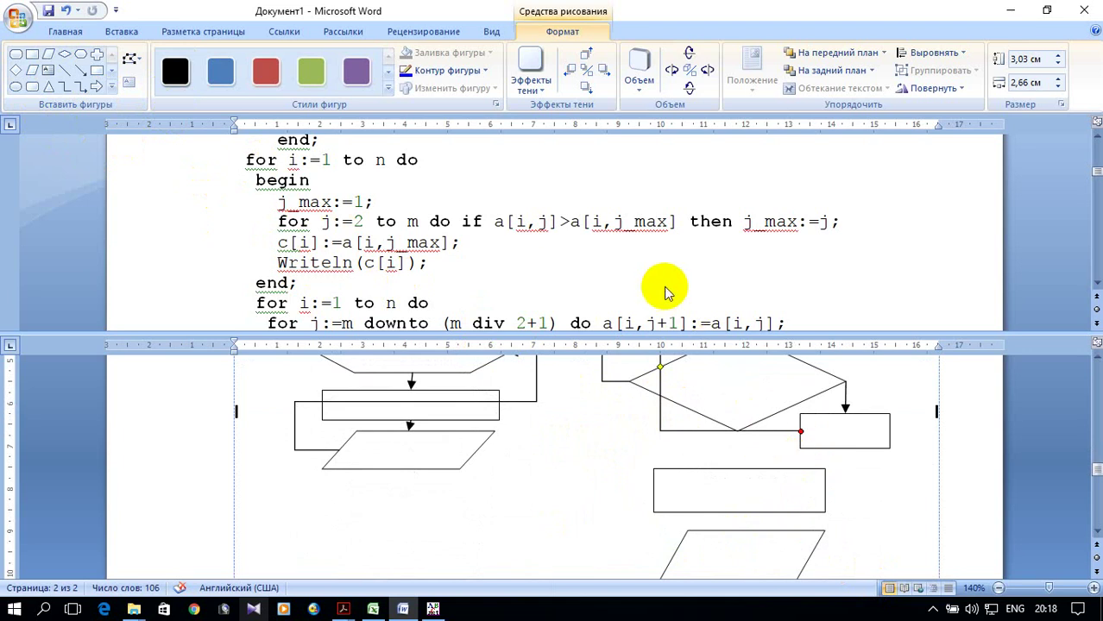
pyautogui.scroll(3, 820, 480)
pyautogui.scroll(-1, 821, 481)
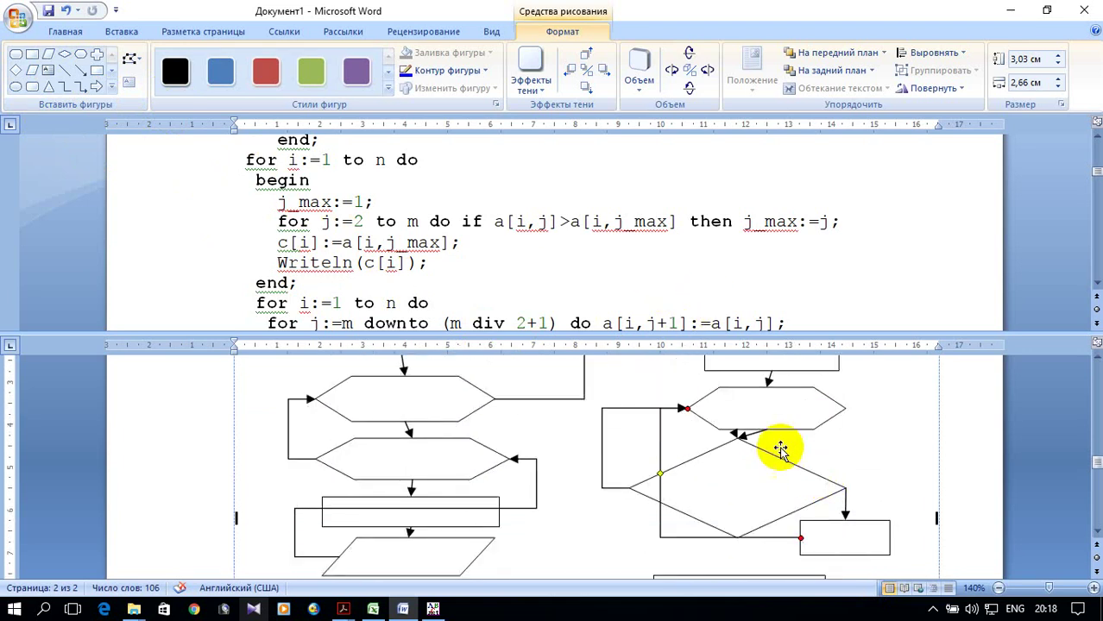
pyautogui.scroll(-1, 760, 435)
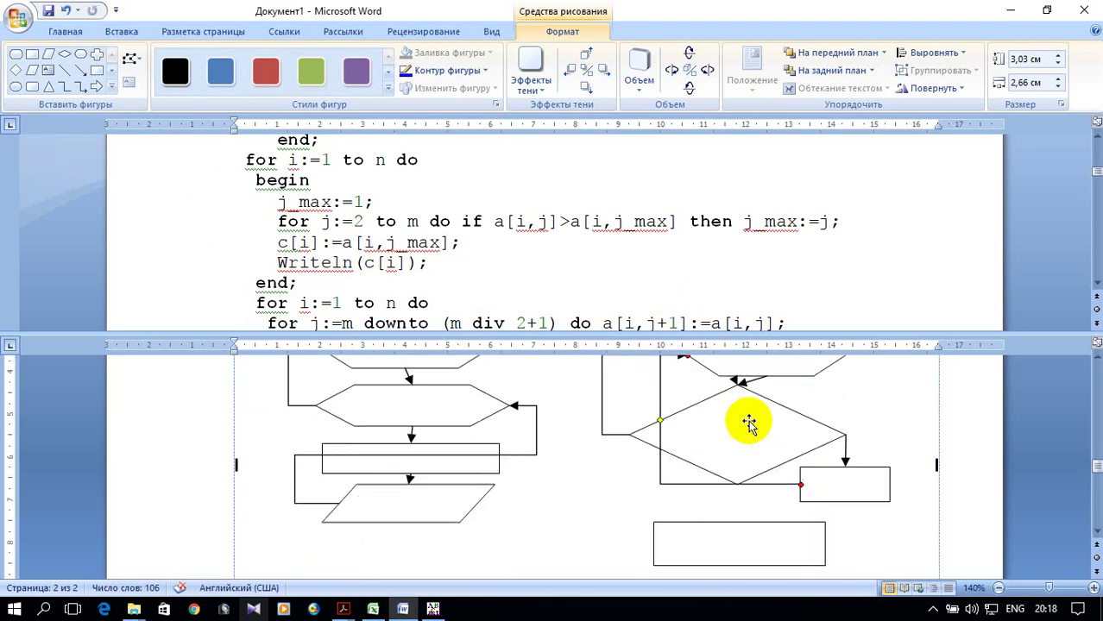
# - Draw an elbow connector from the hexagon's right vertex down to the box below
pyautogui.click(80, 87)
pyautogui.scroll(1, 881, 486)
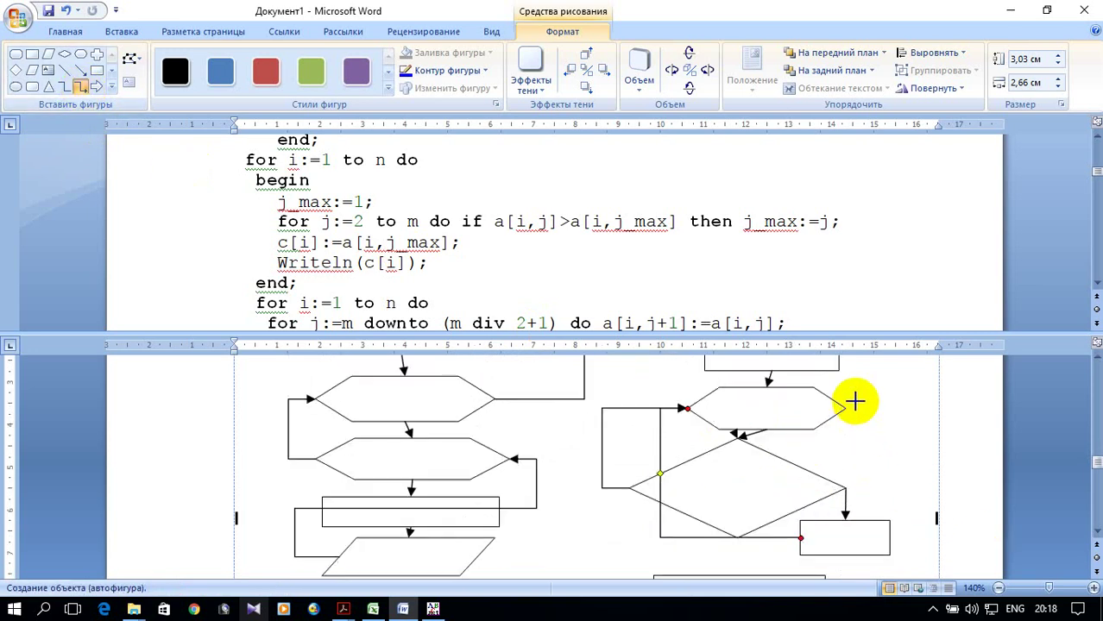
pyautogui.moveTo(841, 408)
pyautogui.mouseDown()
pyautogui.moveTo(893, 478)
pyautogui.moveTo(740, 577)
pyautogui.mouseUp()
pyautogui.scroll(-2, 799, 464)
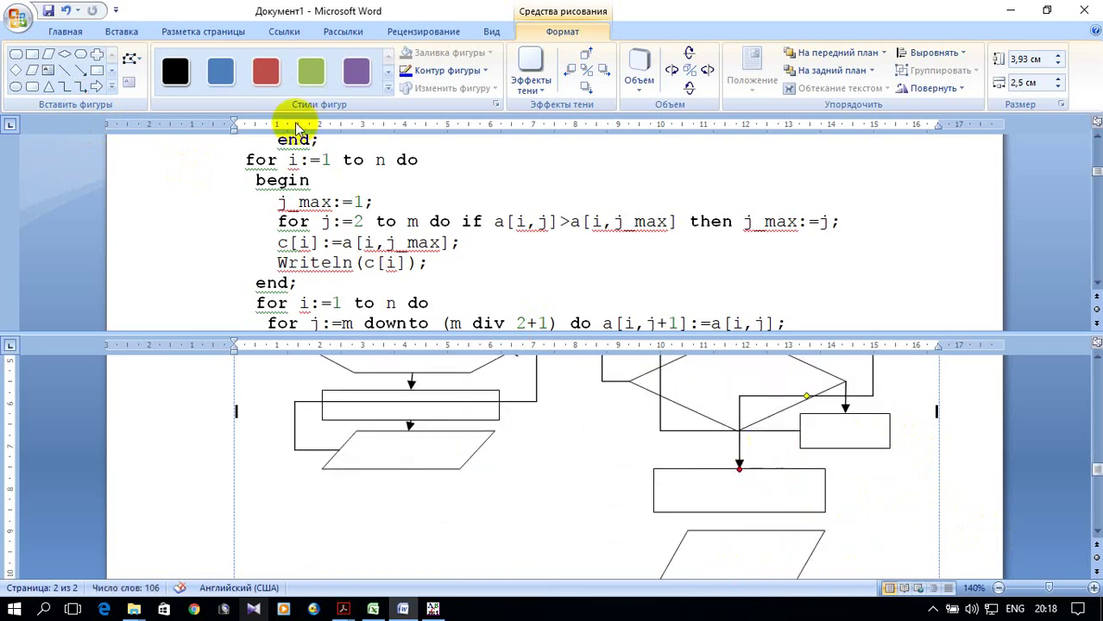
# - Add another elbow connector looping back and attach its end to the diamond's left vertex
pyautogui.click(79, 70)
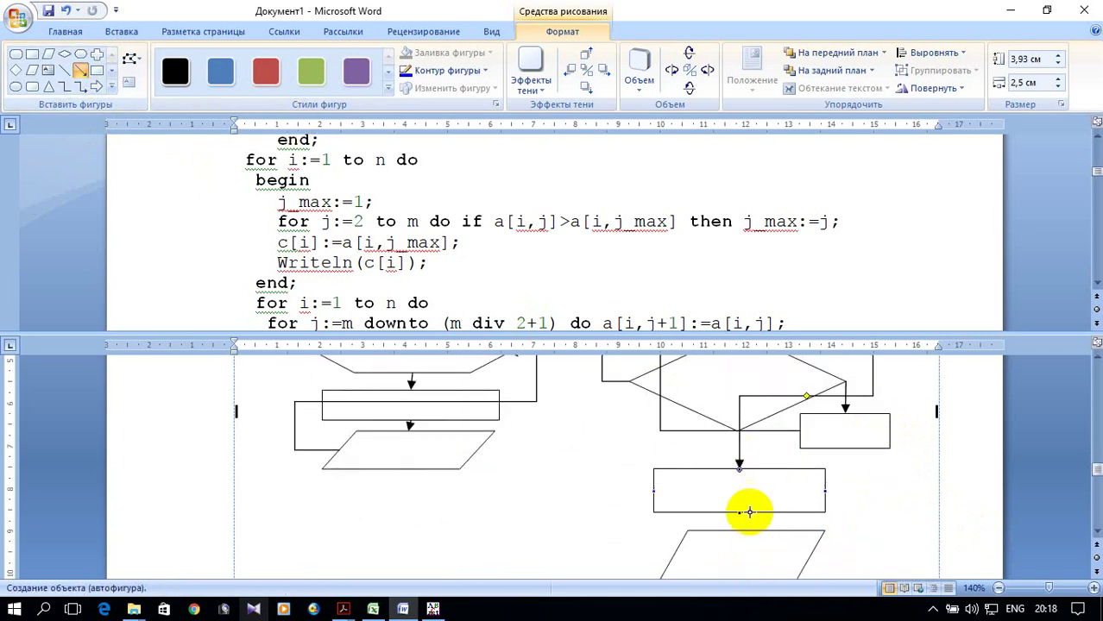
pyautogui.moveTo(739, 535); pyautogui.dragTo(740, 533)
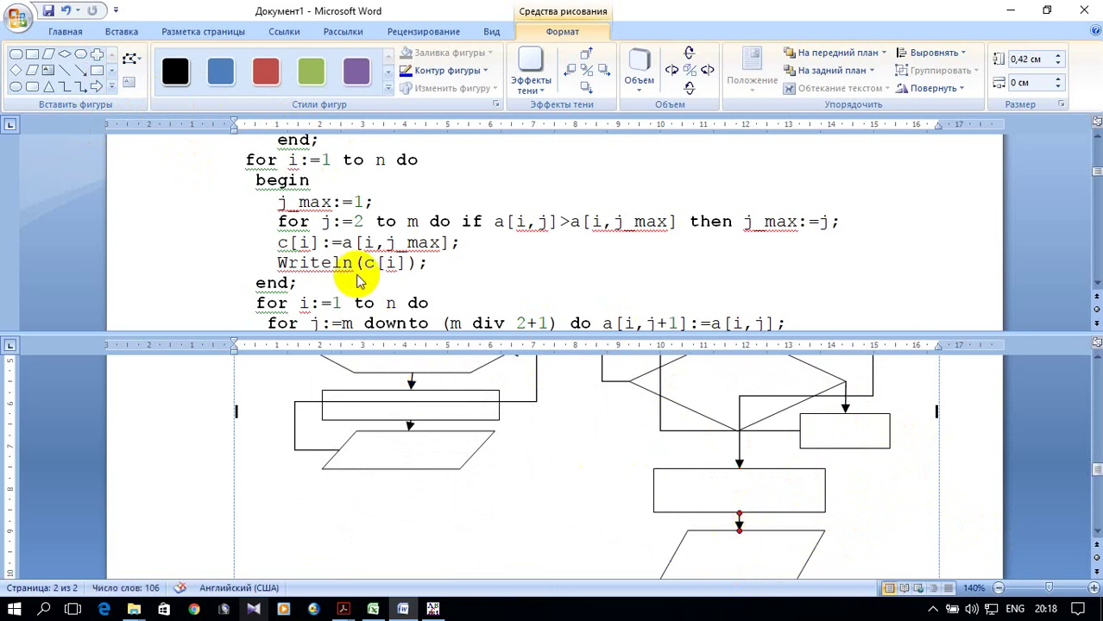
pyautogui.scroll(-1, 768, 509)
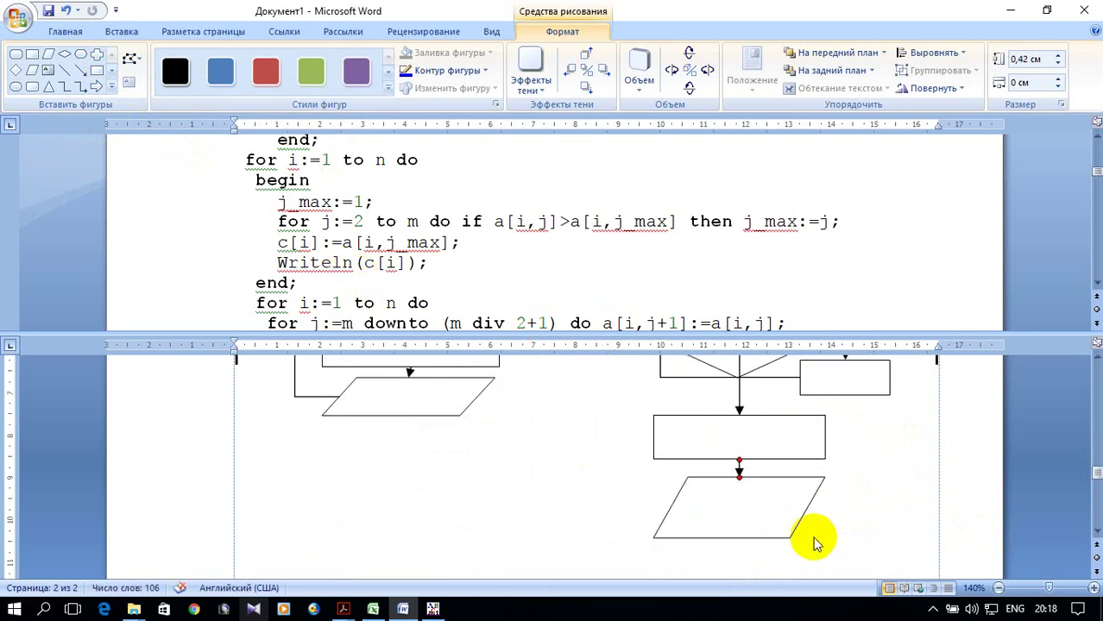
pyautogui.scroll(2, 817, 544)
pyautogui.scroll(3, 818, 544)
pyautogui.scroll(-3, 815, 539)
pyautogui.scroll(3, 815, 539)
pyautogui.scroll(-3, 815, 540)
pyautogui.scroll(-2, 817, 537)
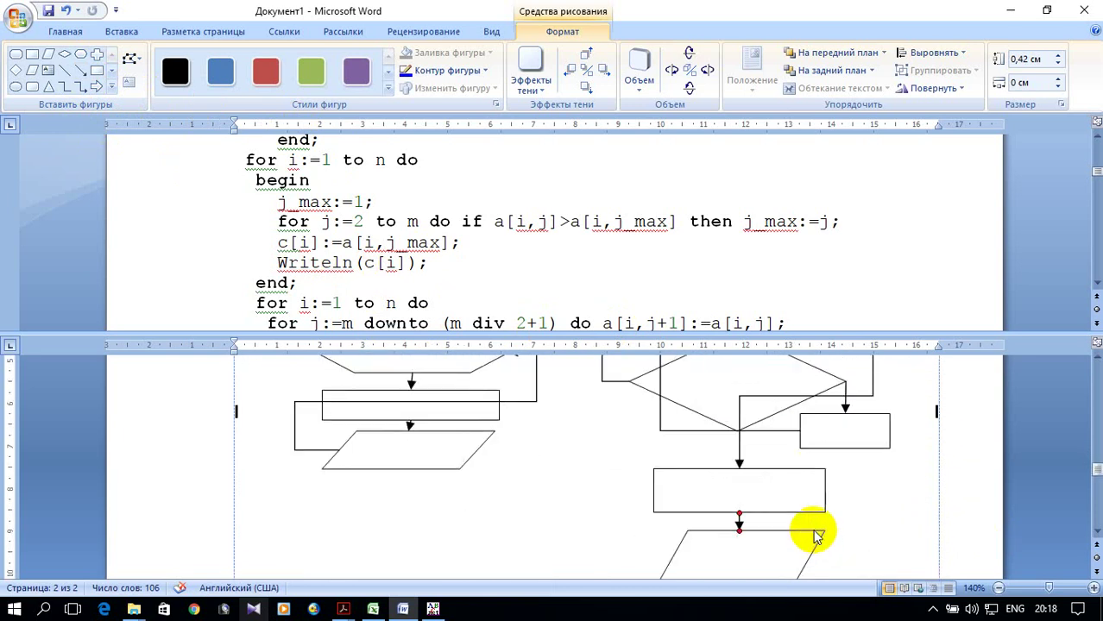
pyautogui.scroll(-1, 815, 535)
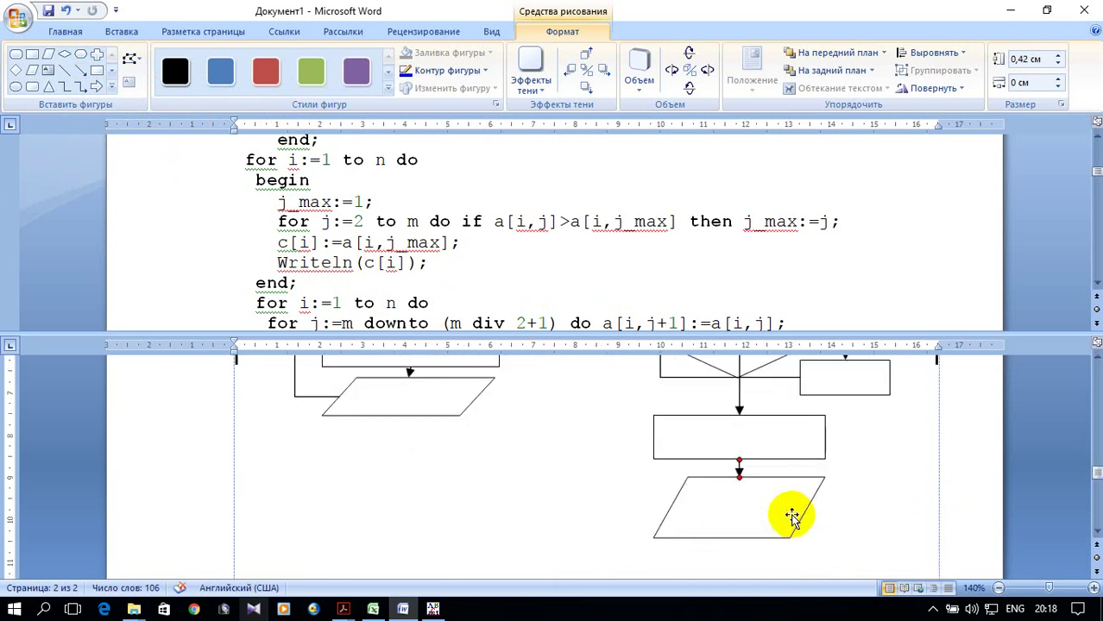
pyautogui.click(80, 86)
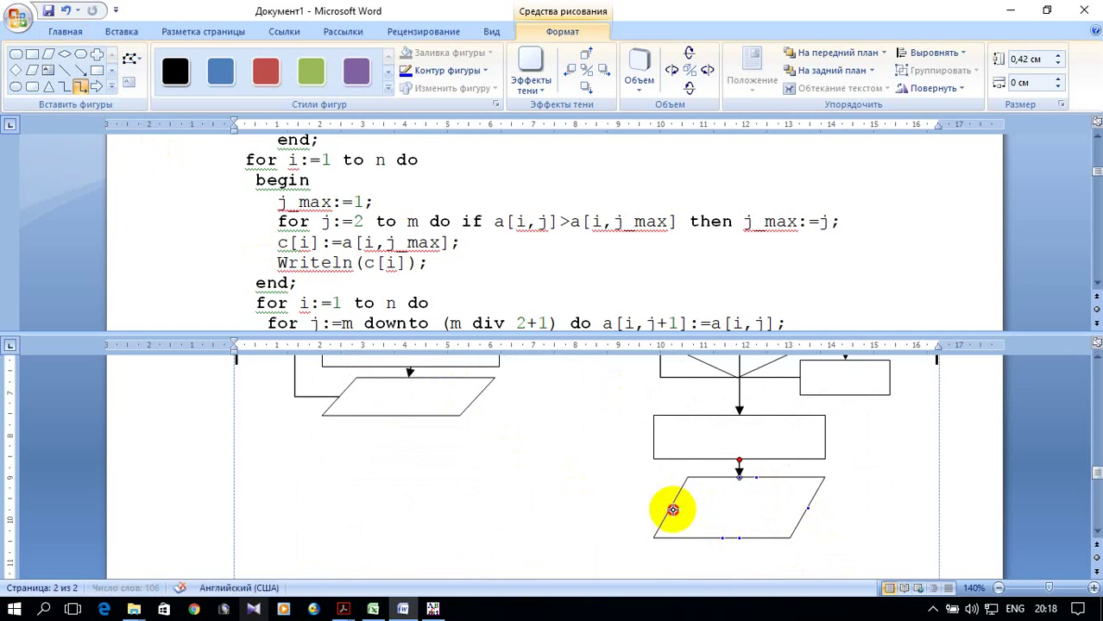
pyautogui.moveTo(671, 508); pyautogui.dragTo(629, 435)
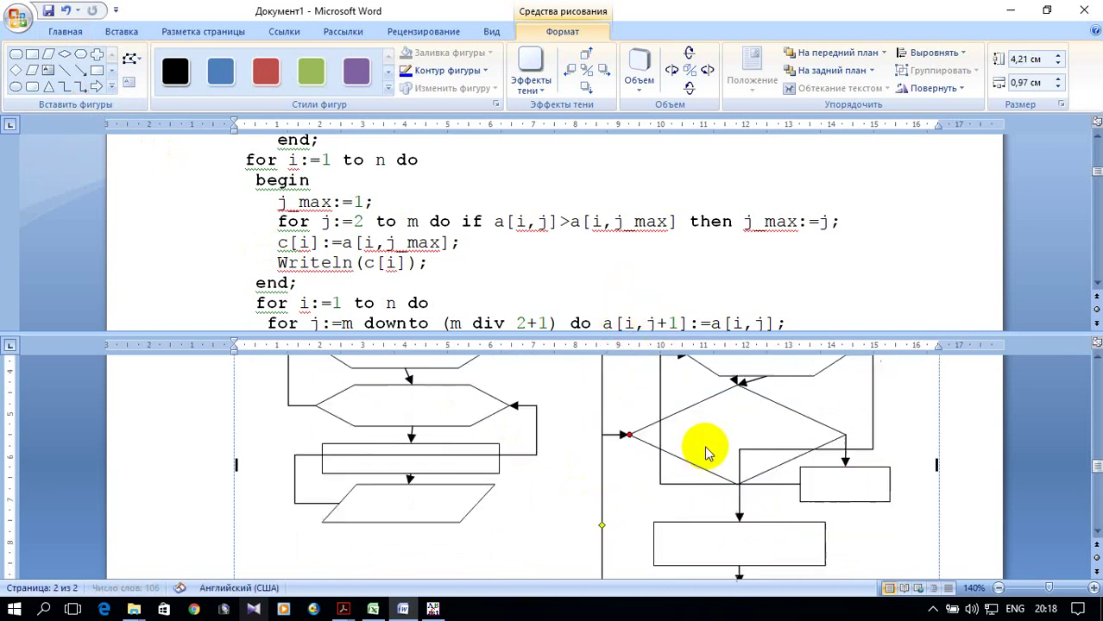
pyautogui.scroll(3, 705, 452)
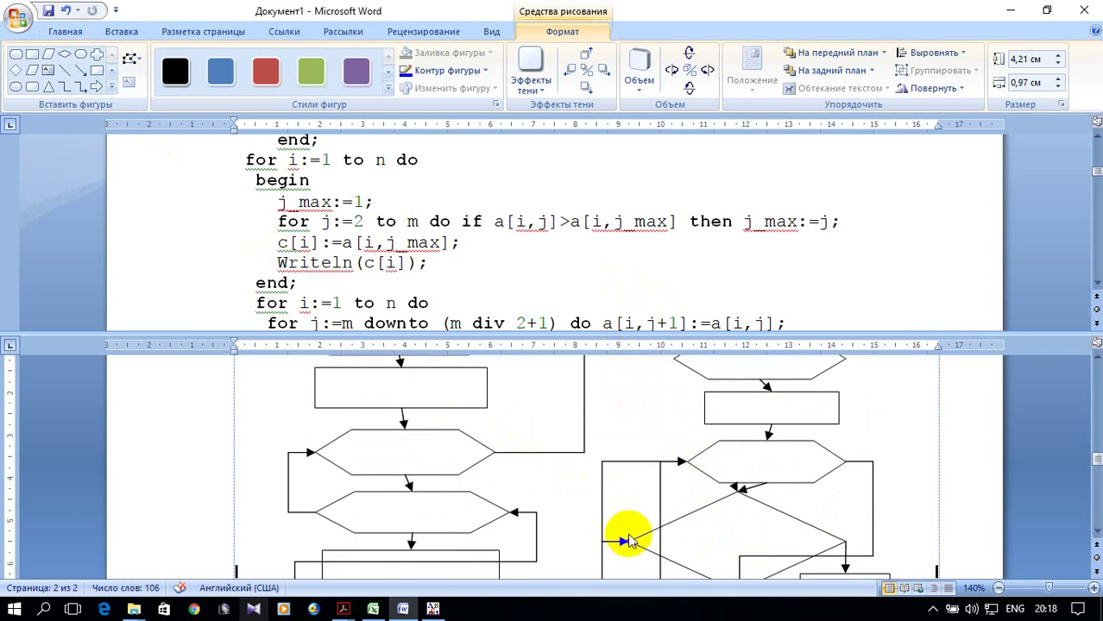
pyautogui.moveTo(627, 541); pyautogui.dragTo(674, 360)
pyautogui.scroll(3, 809, 462)
pyautogui.scroll(-3, 812, 452)
pyautogui.scroll(-3, 813, 450)
pyautogui.scroll(-3, 812, 450)
pyautogui.scroll(-3, 816, 452)
pyautogui.scroll(-3, 815, 449)
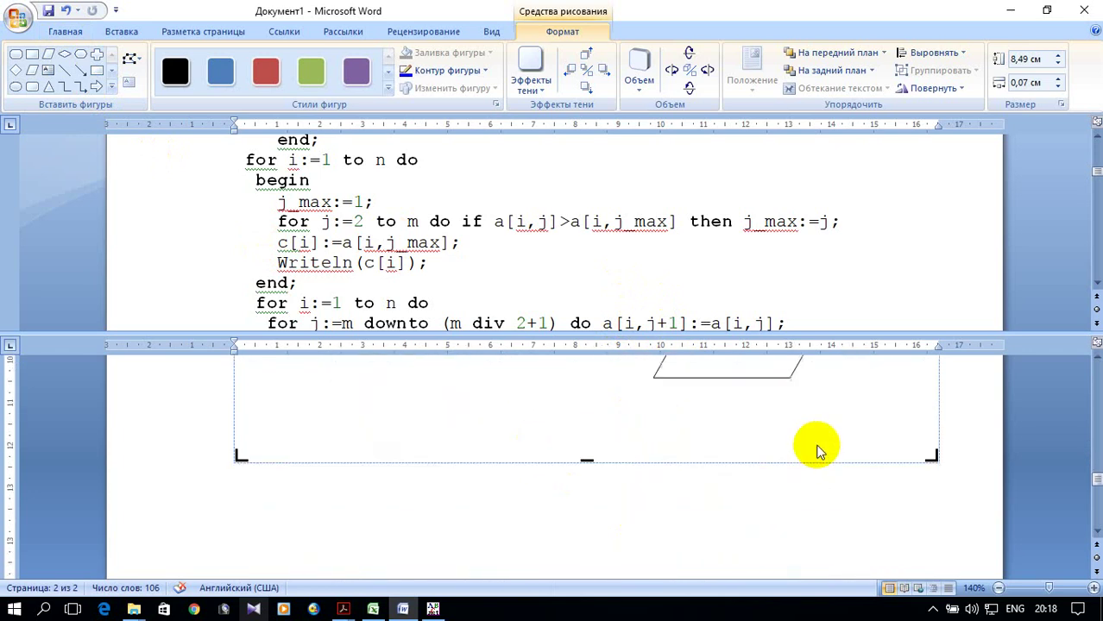
pyautogui.scroll(-3, 807, 445)
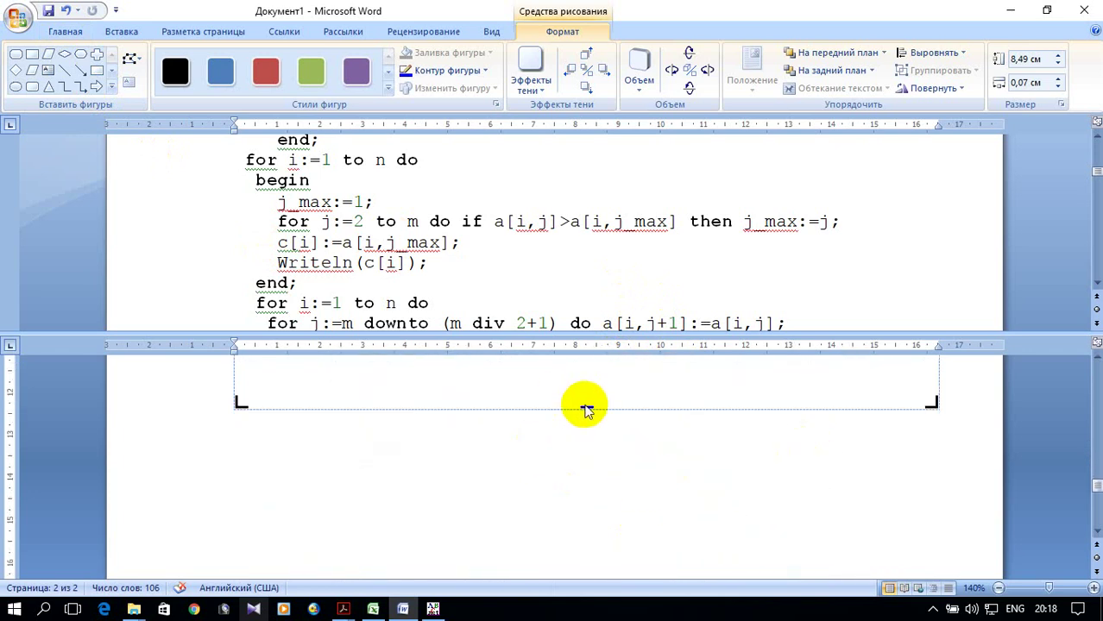
# - Drag the drawing canvas's bottom edge down to make the canvas taller
pyautogui.moveTo(586, 408); pyautogui.dragTo(609, 551)
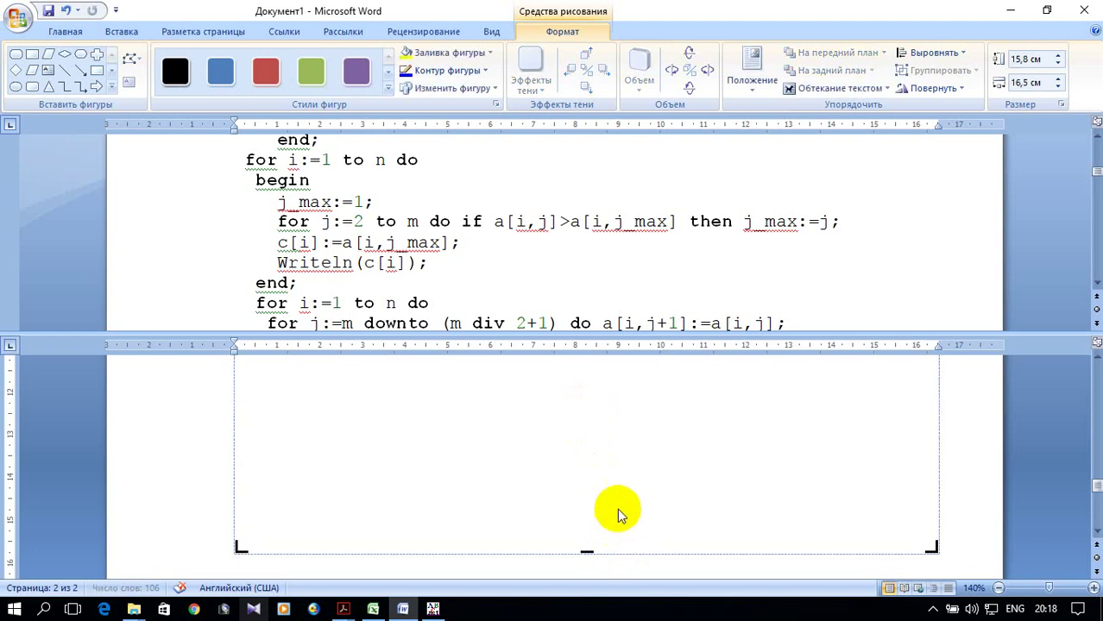
pyautogui.scroll(3, 631, 468)
pyautogui.scroll(3, 631, 468)
pyautogui.scroll(3, 631, 466)
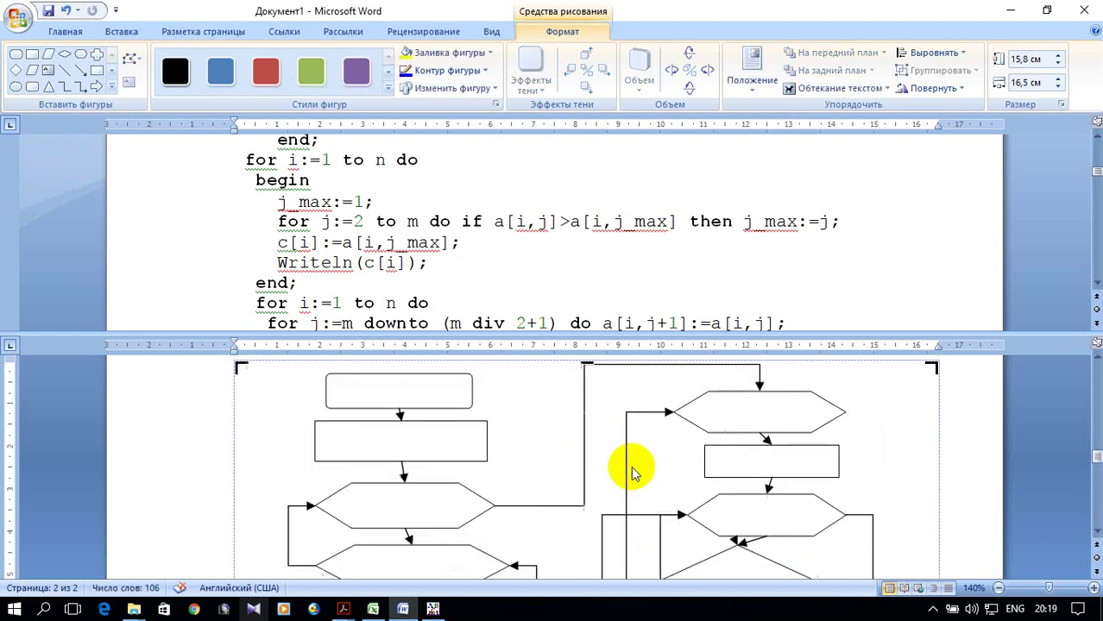
# - Draw an elbow connector from the top hexagon's right point, extended down the canvas's right side
pyautogui.click(81, 87)
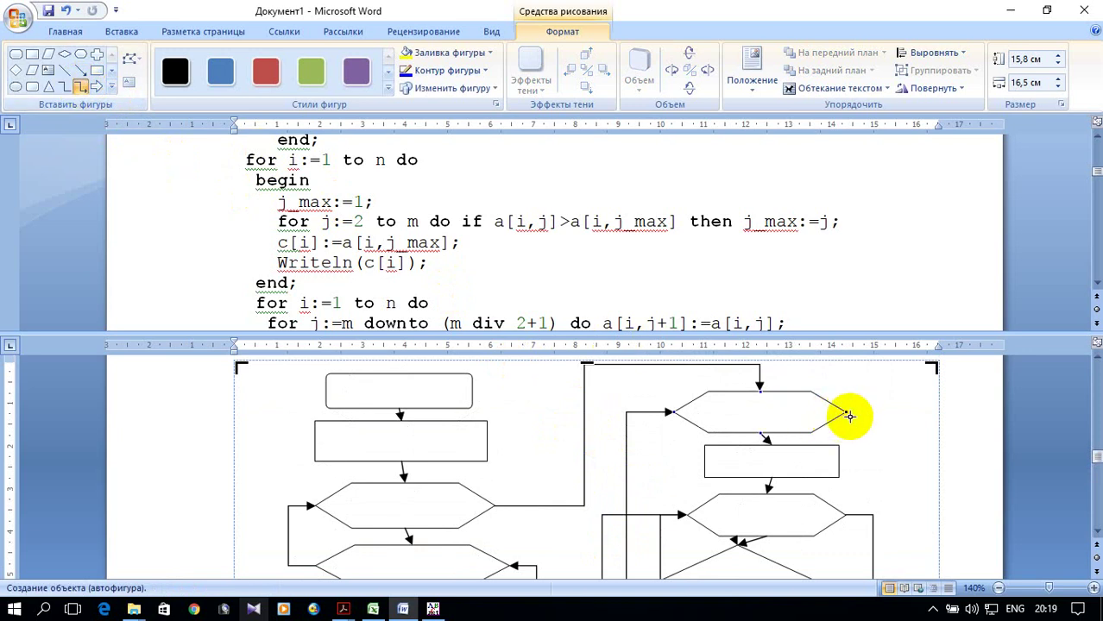
pyautogui.moveTo(849, 415)
pyautogui.mouseDown()
pyautogui.moveTo(892, 478)
pyautogui.moveTo(909, 565)
pyautogui.mouseUp()
pyautogui.scroll(-3, 775, 467)
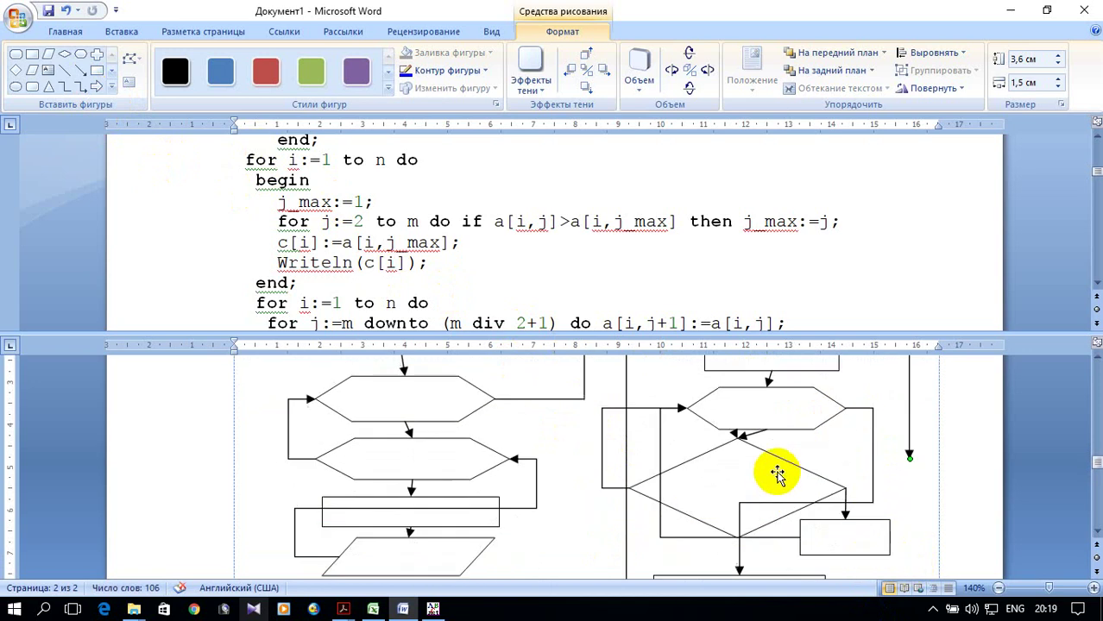
pyautogui.scroll(-2, 805, 444)
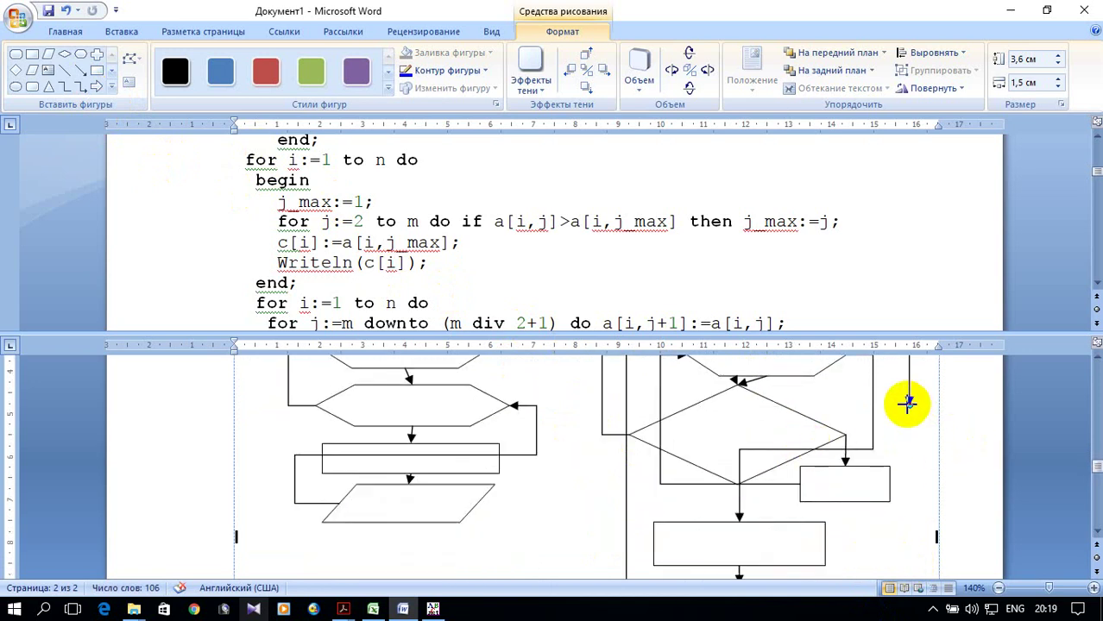
pyautogui.moveTo(909, 404); pyautogui.dragTo(915, 566)
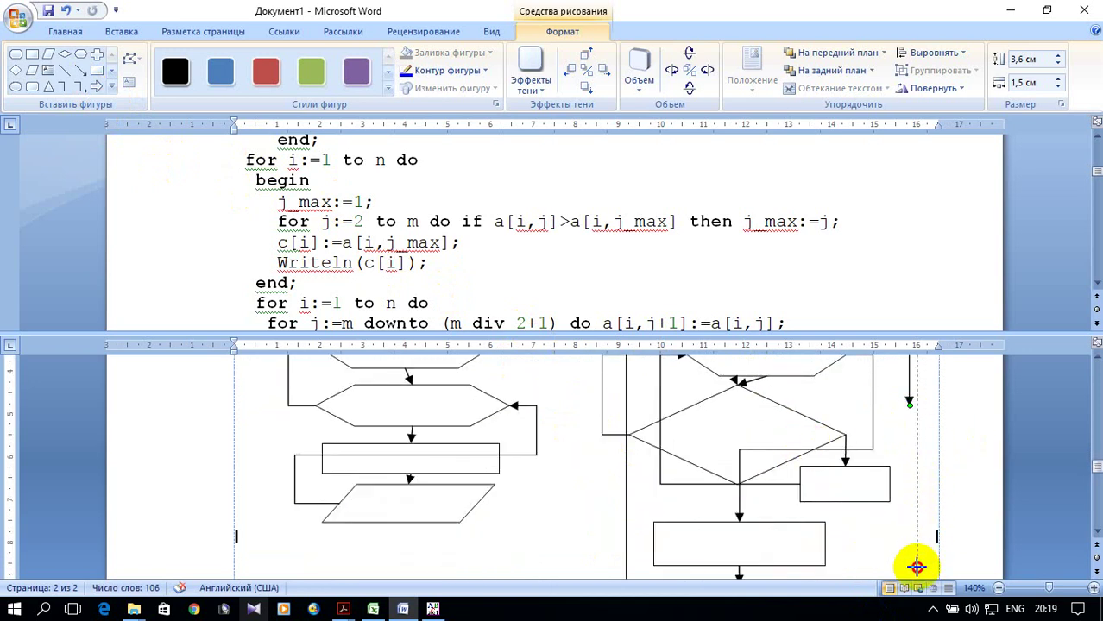
pyautogui.scroll(-3, 830, 496)
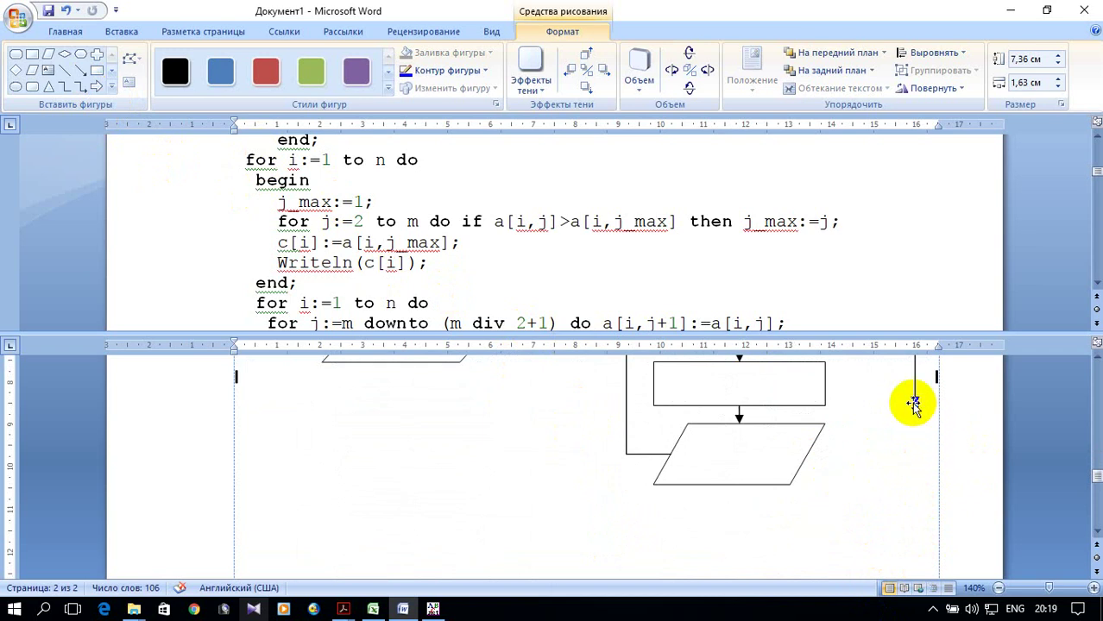
pyautogui.moveTo(913, 404); pyautogui.dragTo(904, 517)
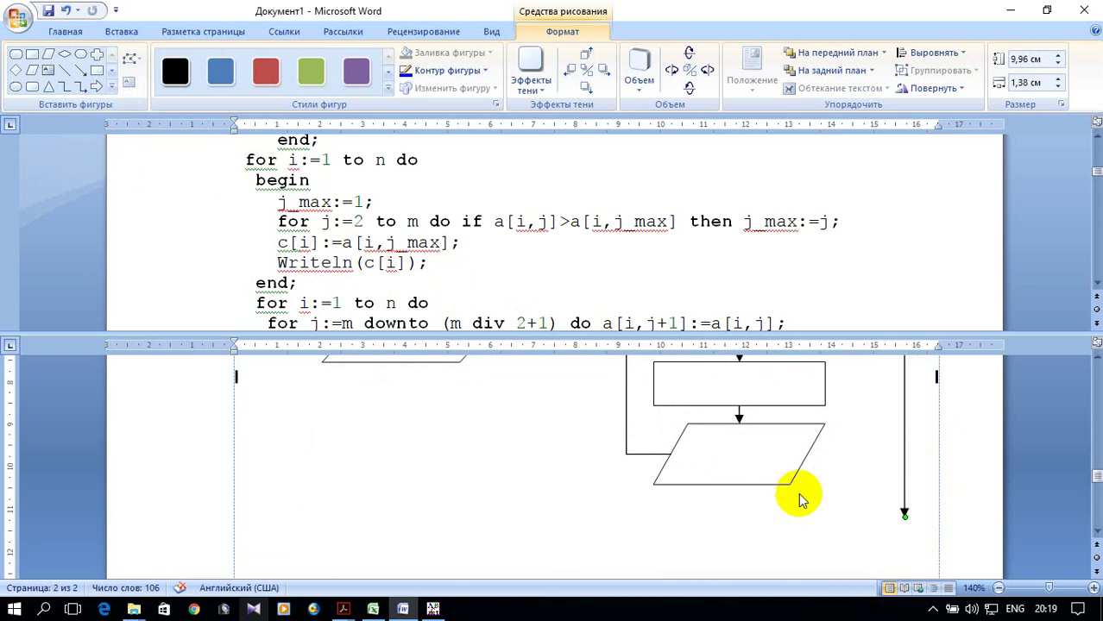
pyautogui.scroll(-1, 629, 264)
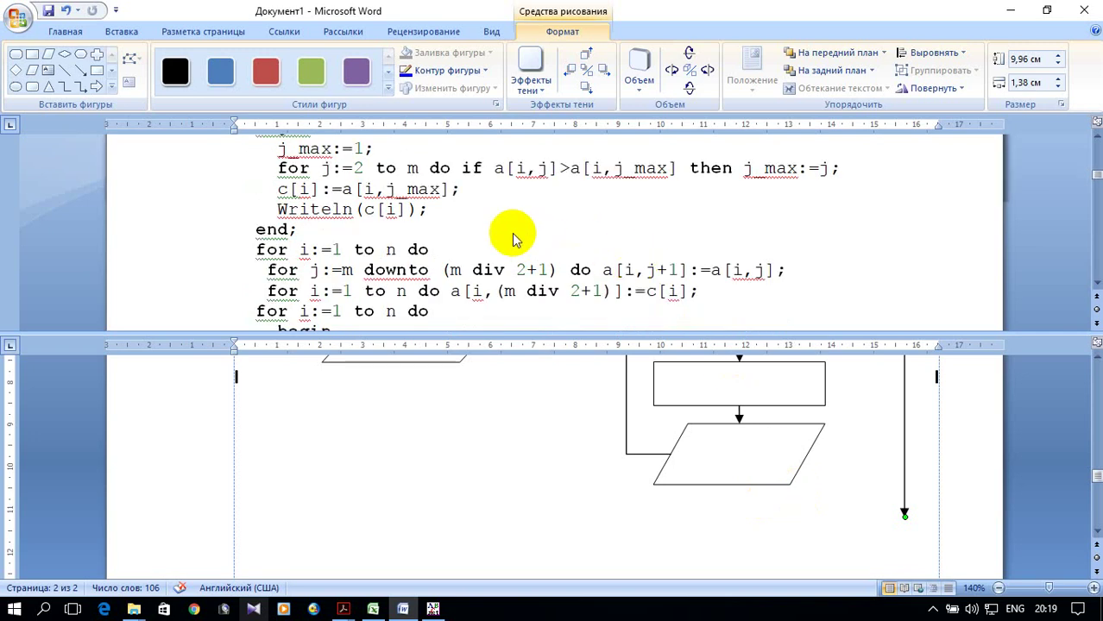
# - Draw two stacked Flowchart: Preparation hexagons in the lower left, the lower one 0.76 × 3.35 cm
pyautogui.click(110, 87)
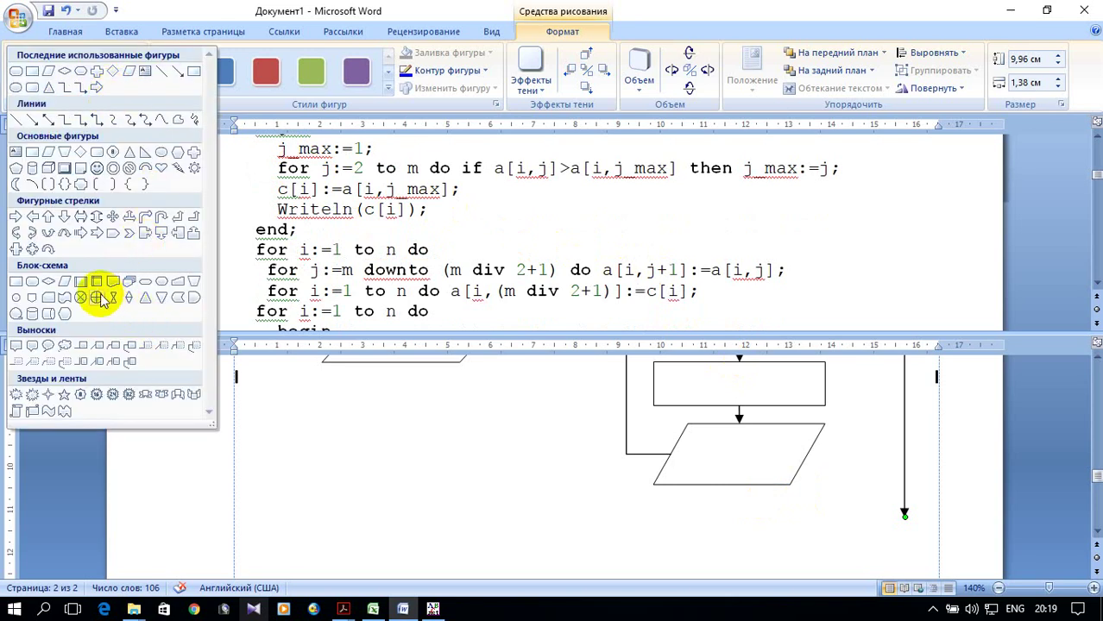
pyautogui.click(158, 284)
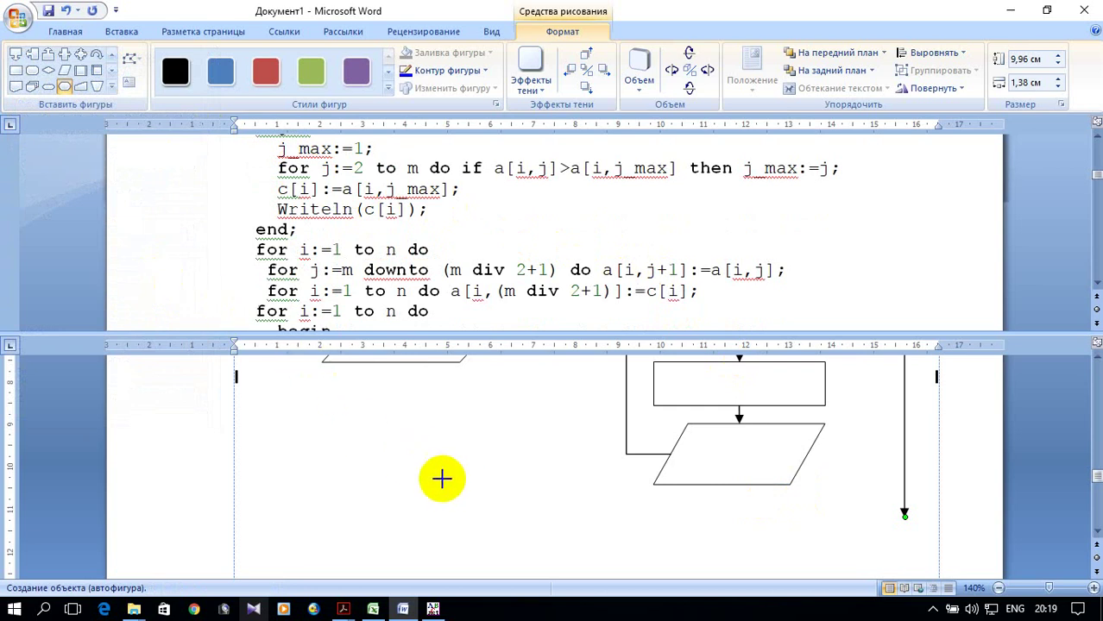
pyautogui.moveTo(351, 443); pyautogui.dragTo(504, 485)
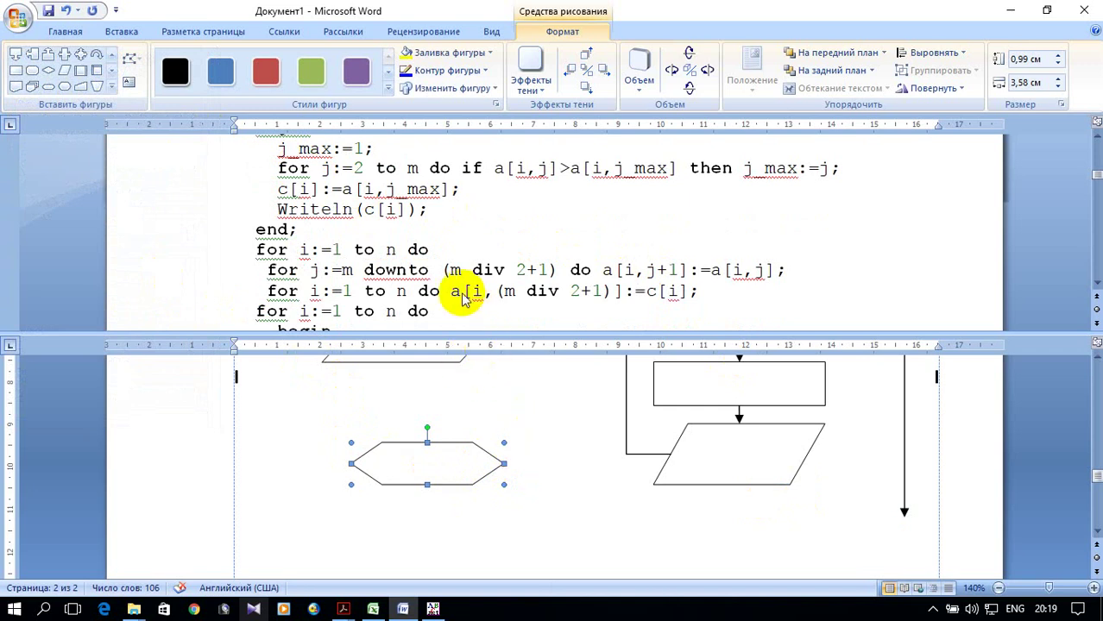
pyautogui.scroll(-1, 421, 245)
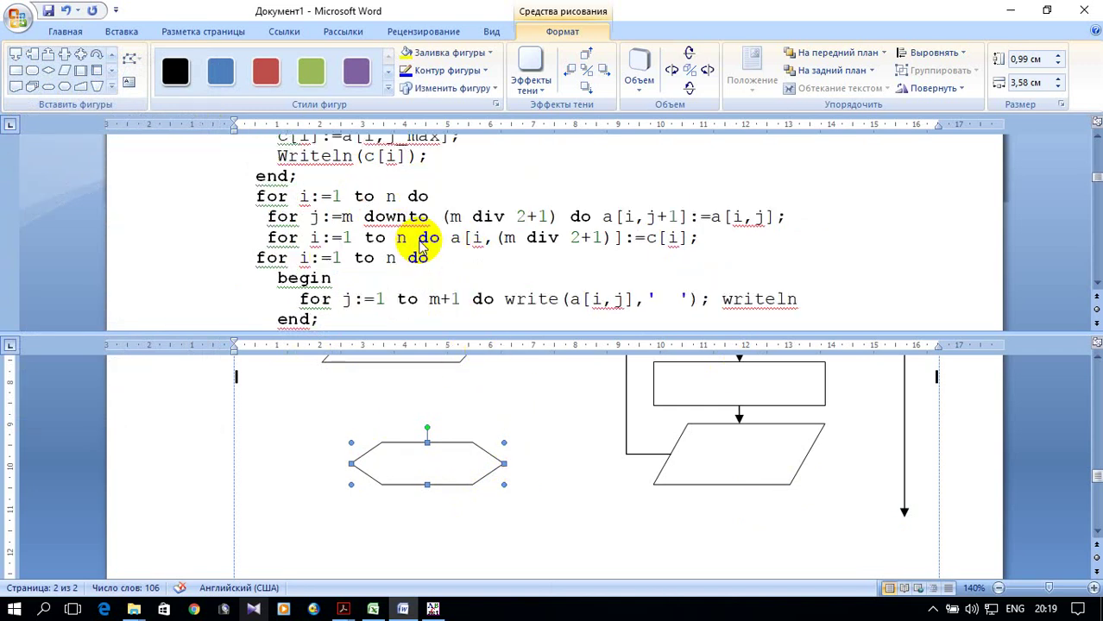
pyautogui.click(65, 86)
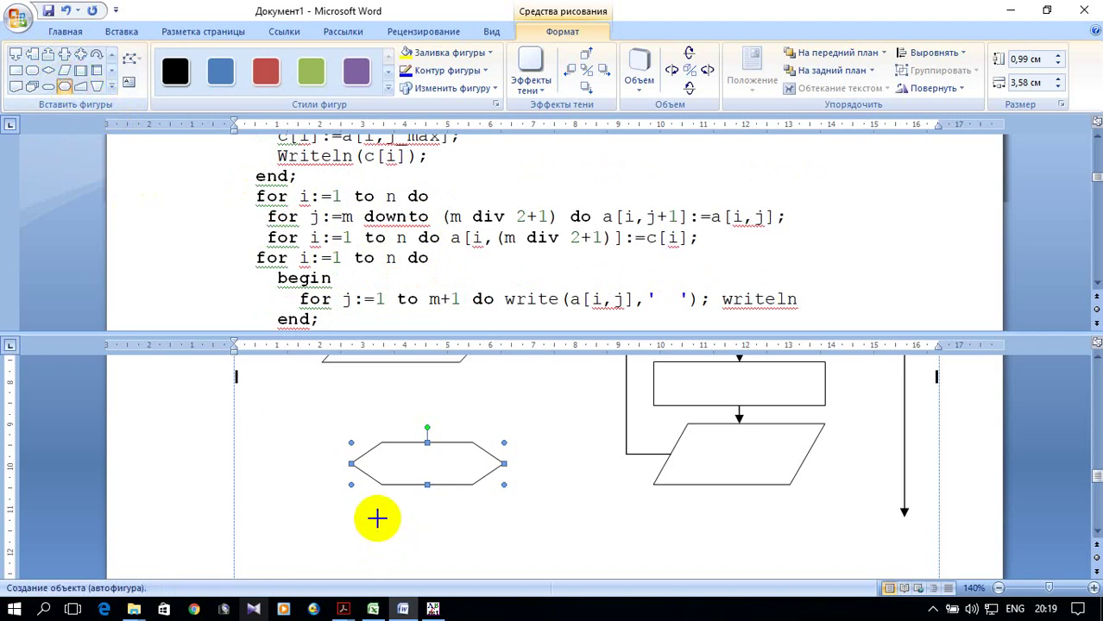
pyautogui.moveTo(366, 517); pyautogui.dragTo(511, 541)
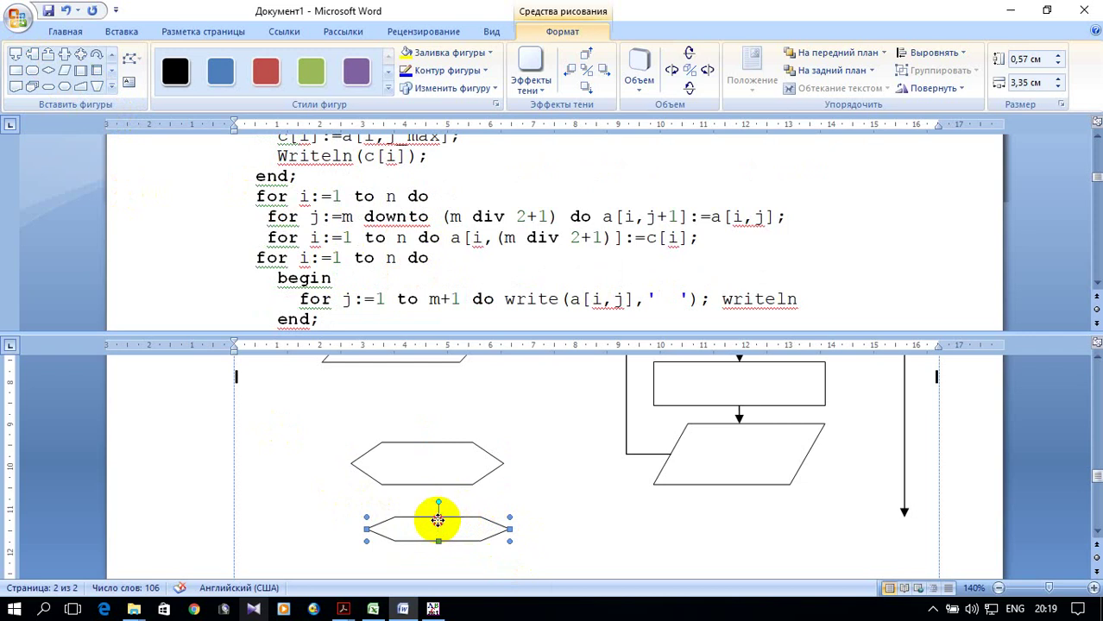
pyautogui.moveTo(438, 520)
pyautogui.mouseDown()
pyautogui.moveTo(423, 505)
pyautogui.moveTo(423, 535)
pyautogui.mouseUp()
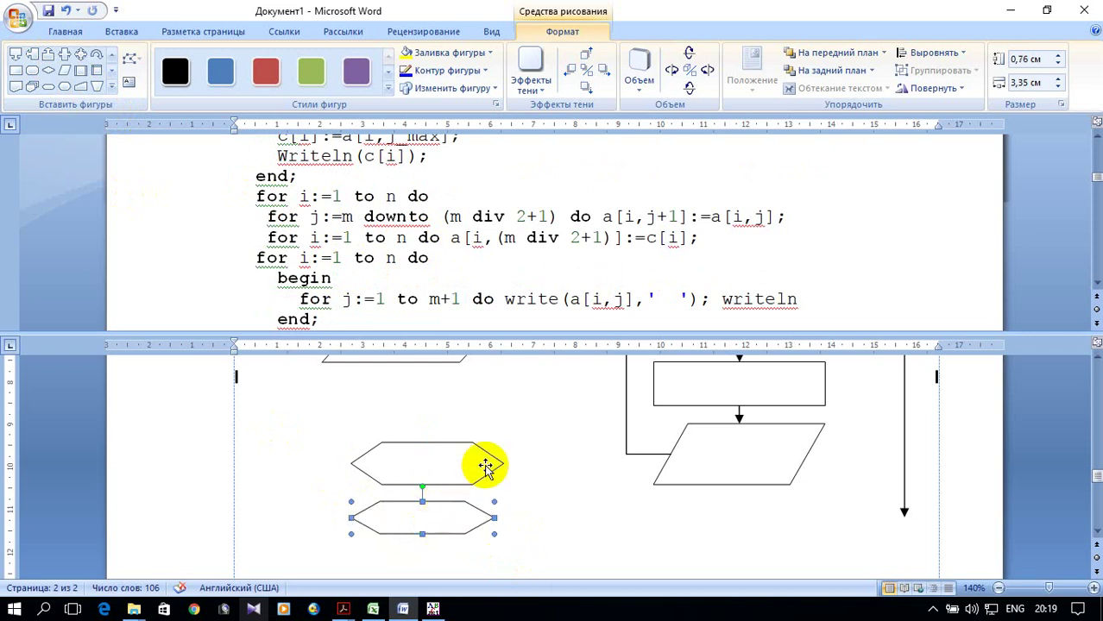
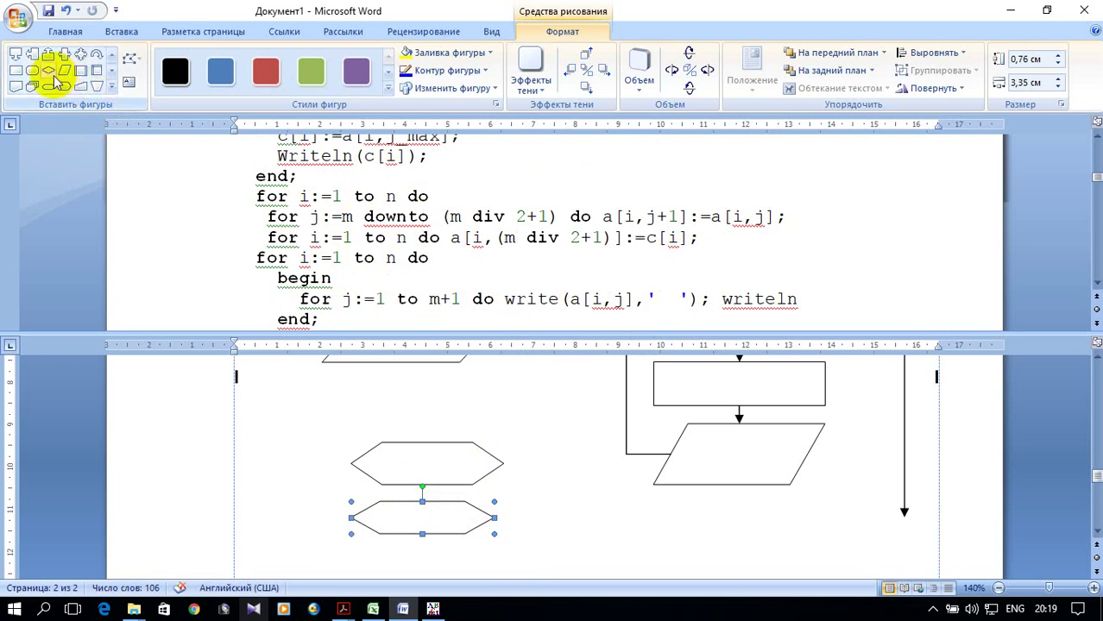
# - Draw a rectangle below the lower hexagon in the left column
pyautogui.click(17, 72)
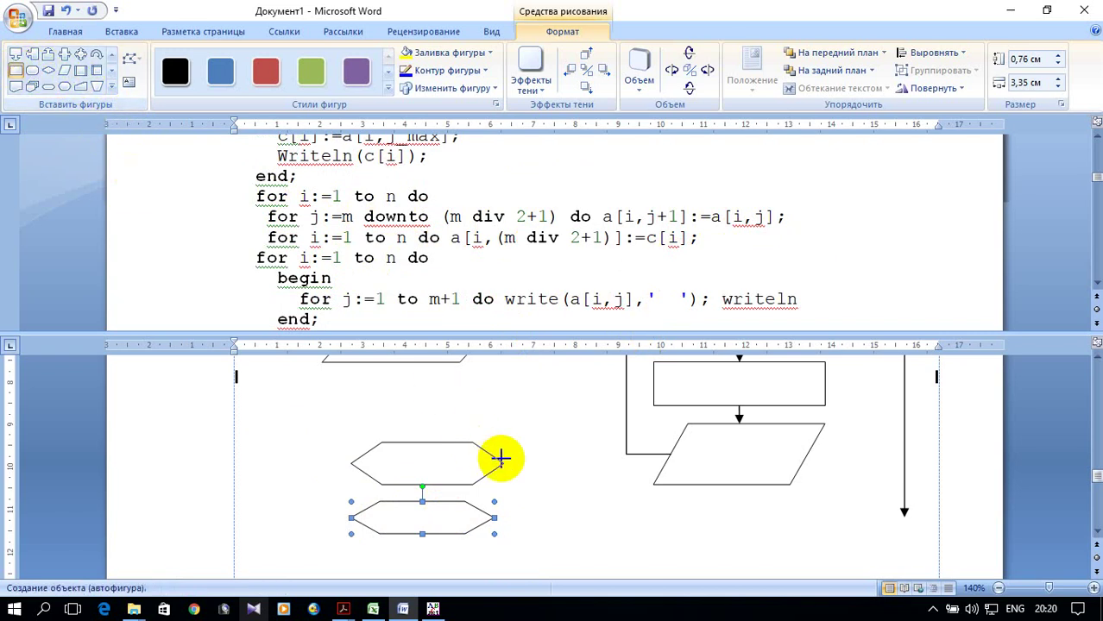
pyautogui.scroll(-1, 495, 456)
pyautogui.moveTo(356, 493); pyautogui.dragTo(479, 528)
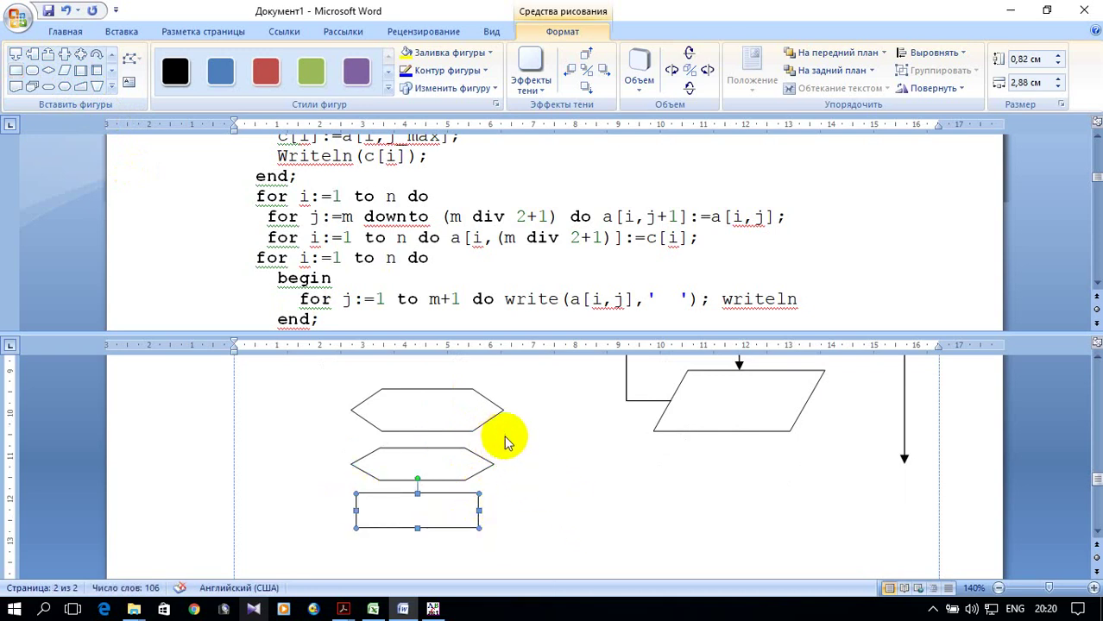
pyautogui.scroll(-1, 505, 442)
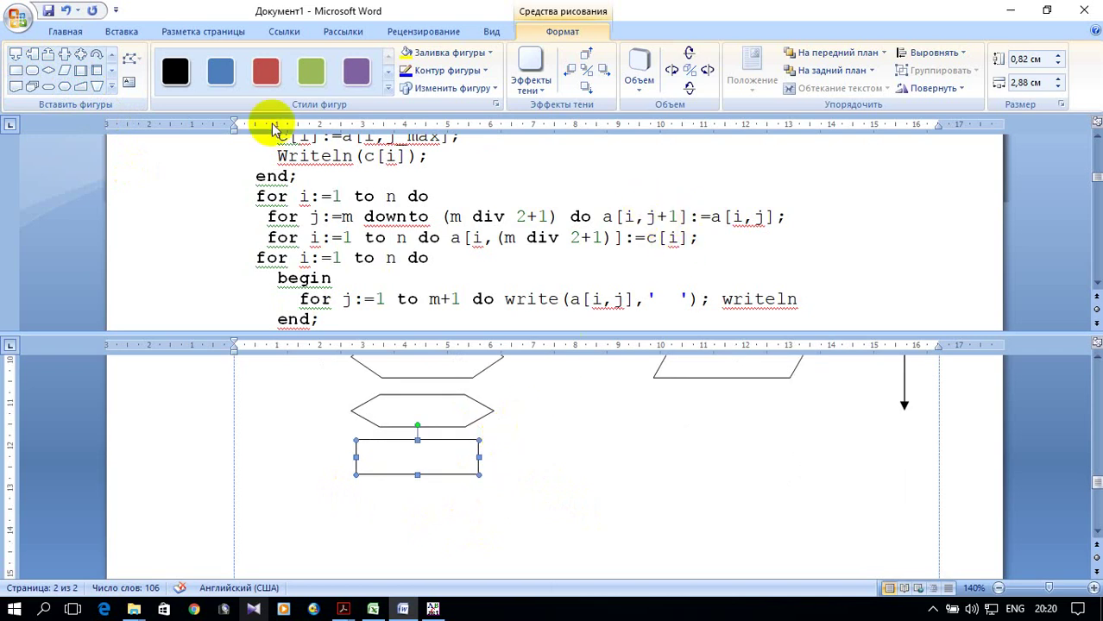
# - Draw a third hexagon below the new rectangle
pyautogui.click(65, 86)
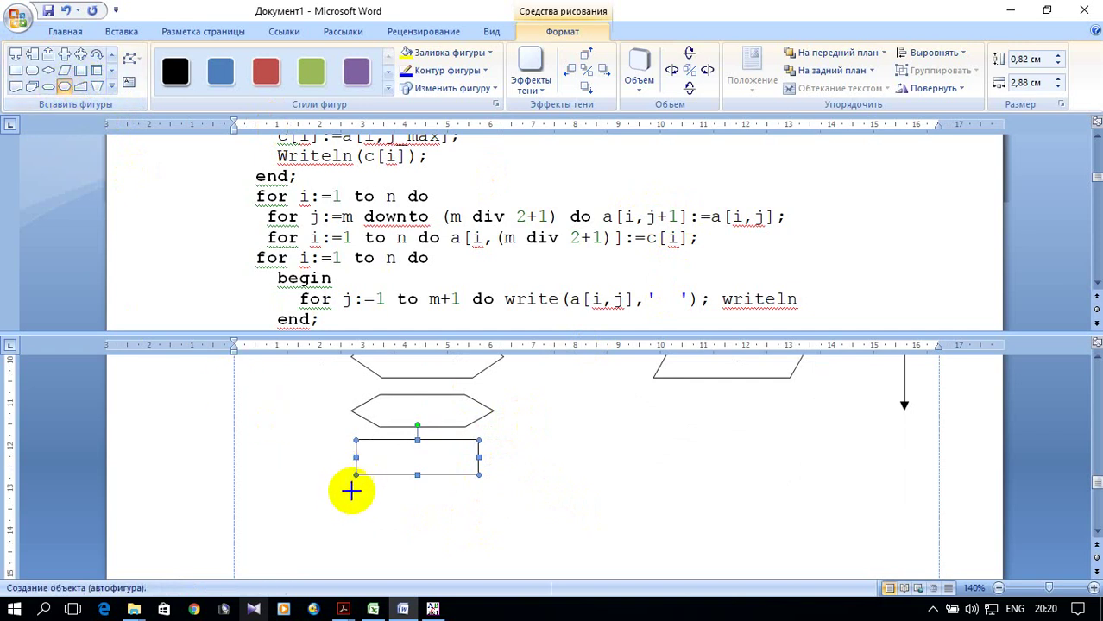
pyautogui.moveTo(350, 498); pyautogui.dragTo(504, 535)
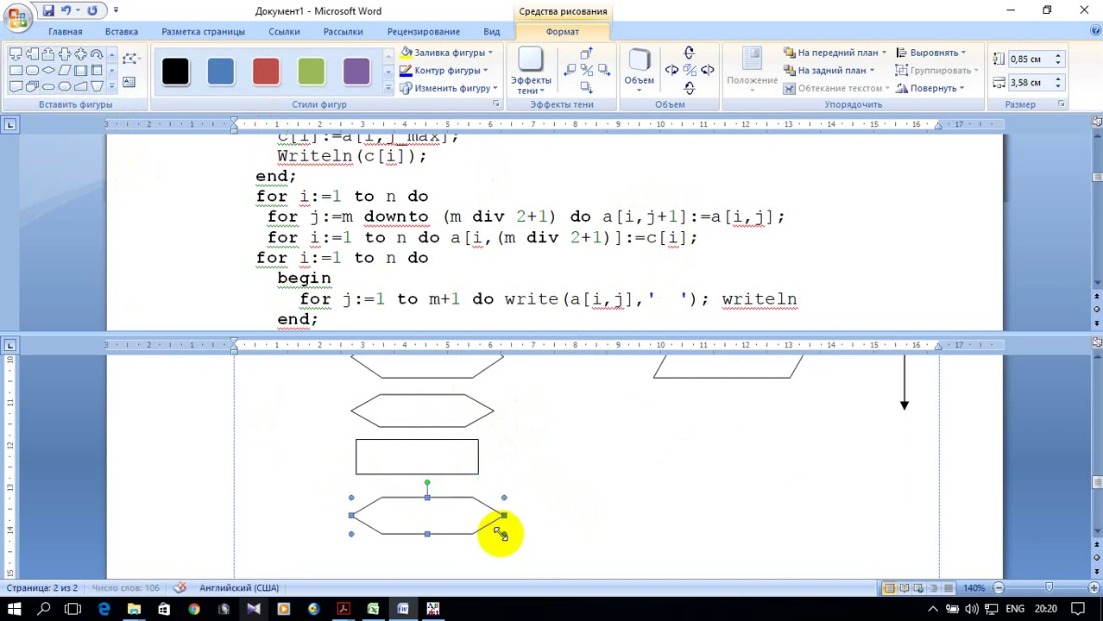
pyautogui.scroll(-1, 500, 535)
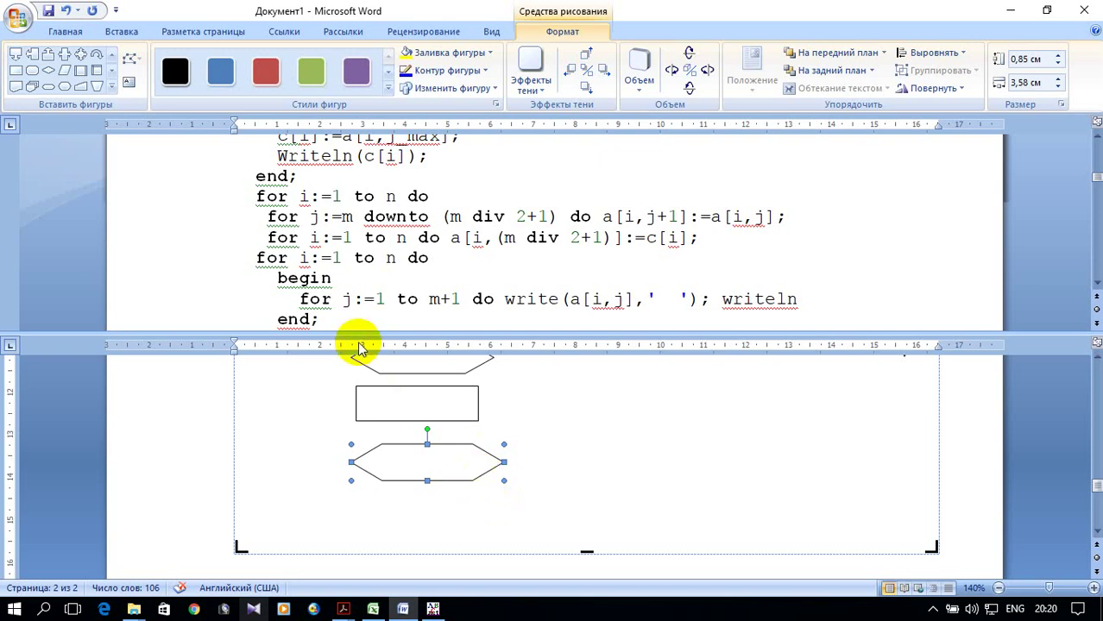
pyautogui.scroll(1, 424, 370)
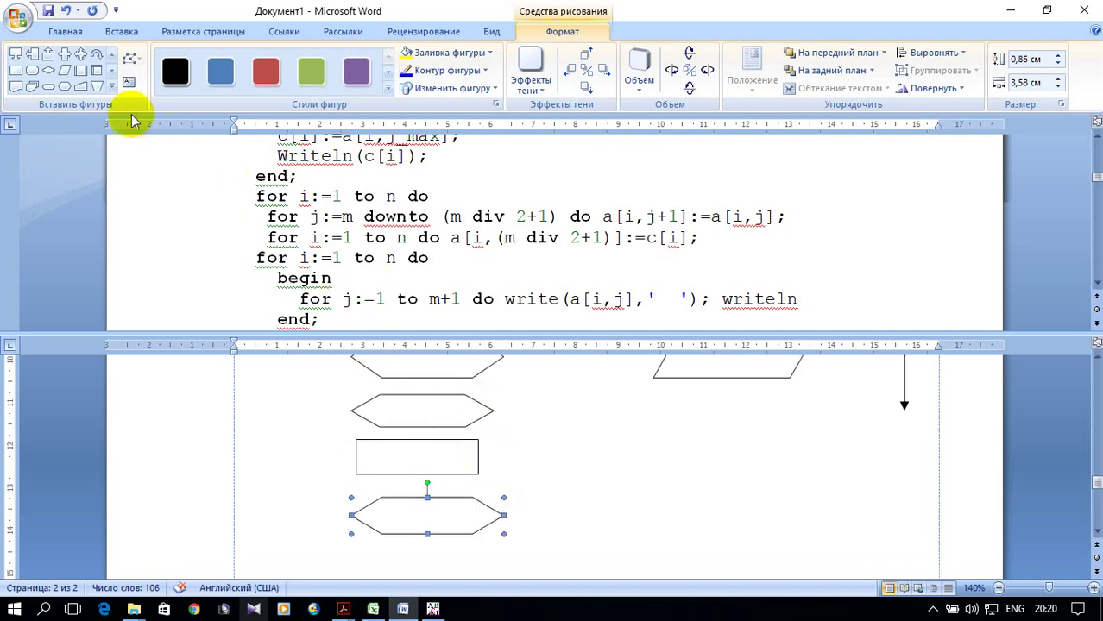
# - Draw a second rectangle below the third hexagon
pyautogui.click(15, 74)
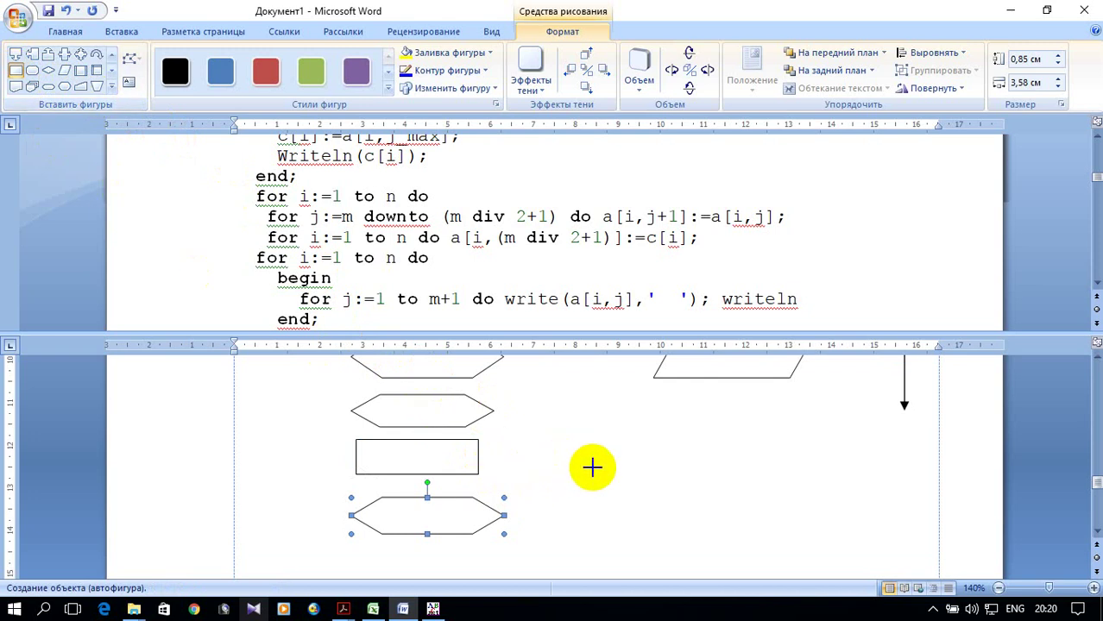
pyautogui.scroll(-1, 589, 464)
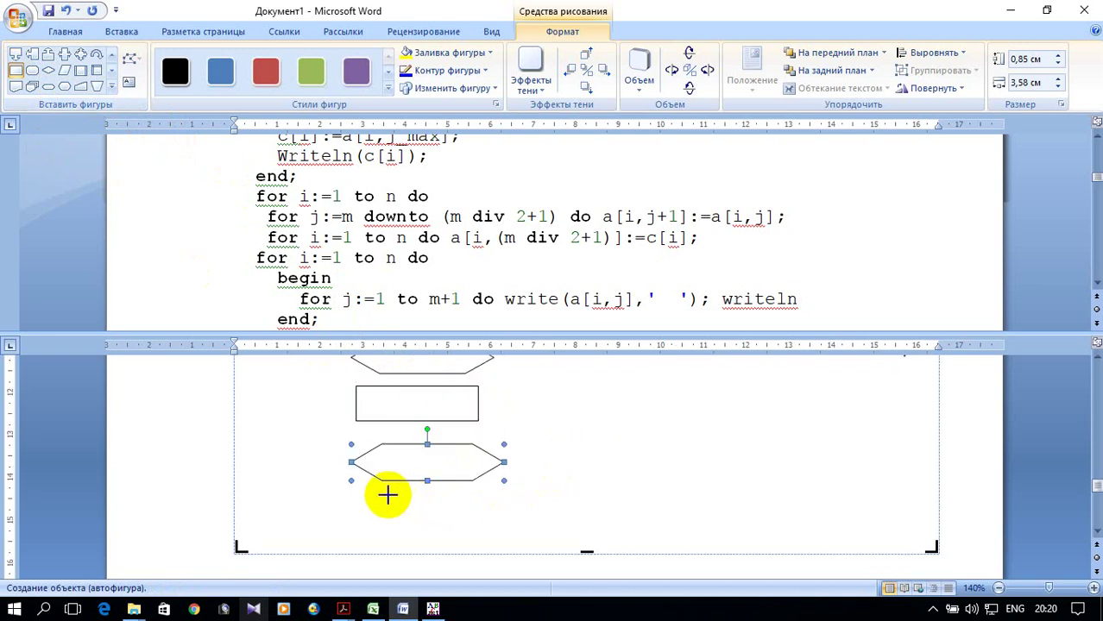
pyautogui.moveTo(389, 497); pyautogui.dragTo(473, 526)
pyautogui.scroll(2, 550, 520)
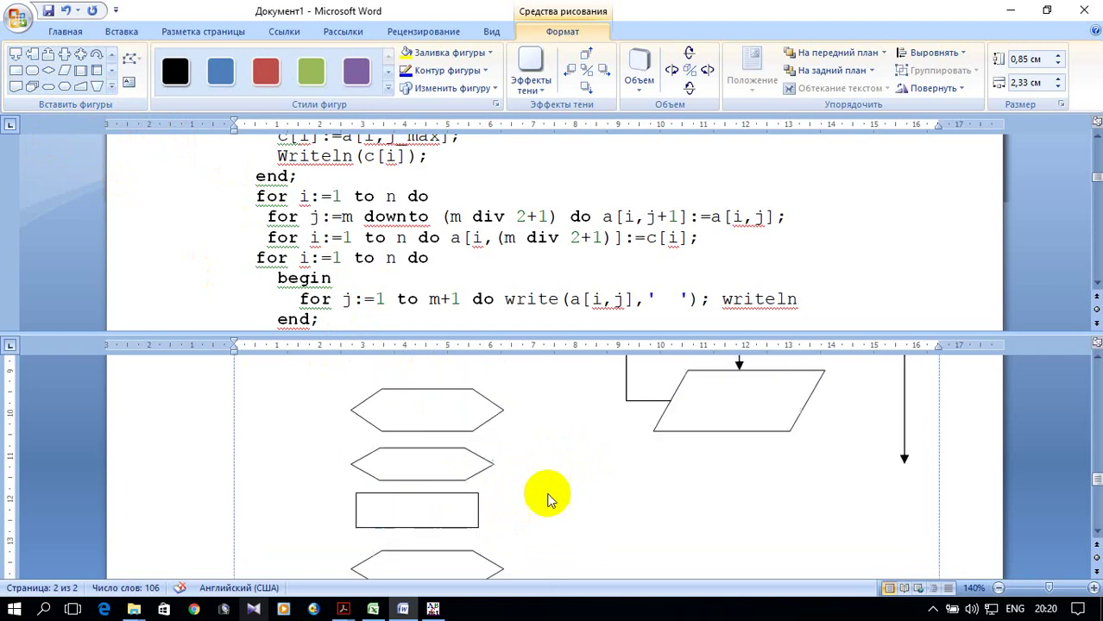
pyautogui.scroll(1, 544, 492)
pyautogui.scroll(1, 544, 482)
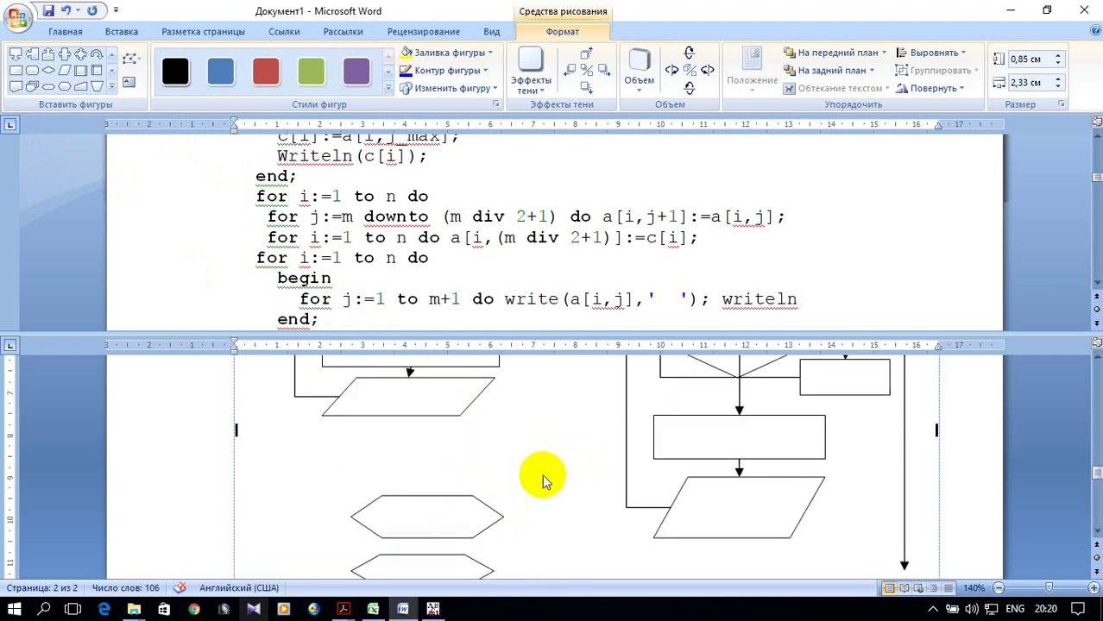
pyautogui.scroll(-1, 544, 482)
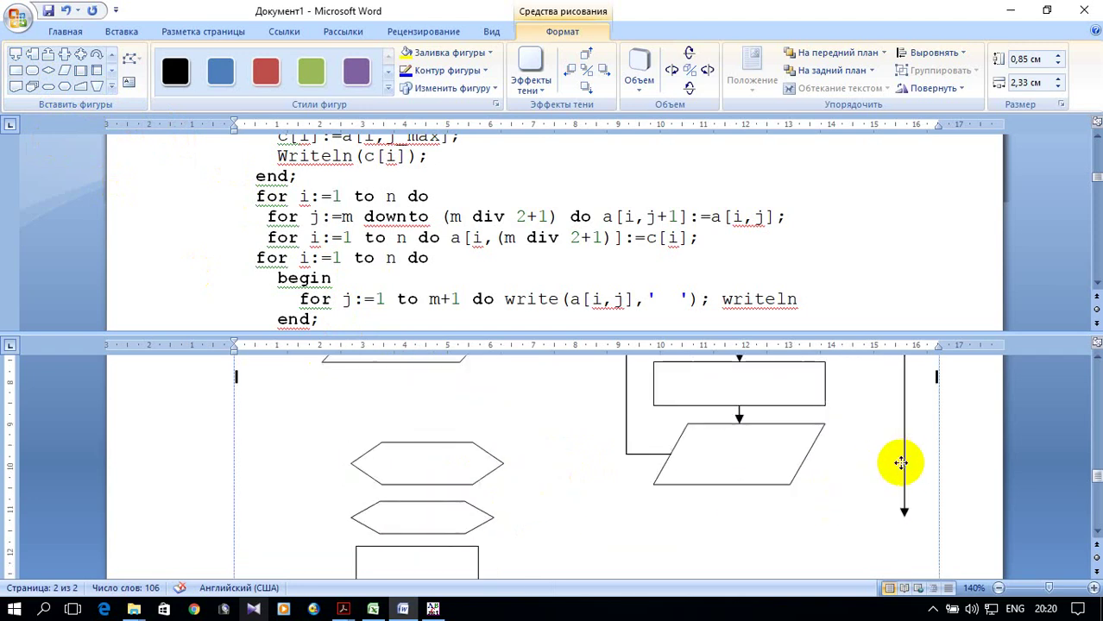
pyautogui.hotkey('ctrl', 'z')
# - Attach the long arrow's end to the top hexagon
pyautogui.moveTo(904, 517); pyautogui.dragTo(422, 444)
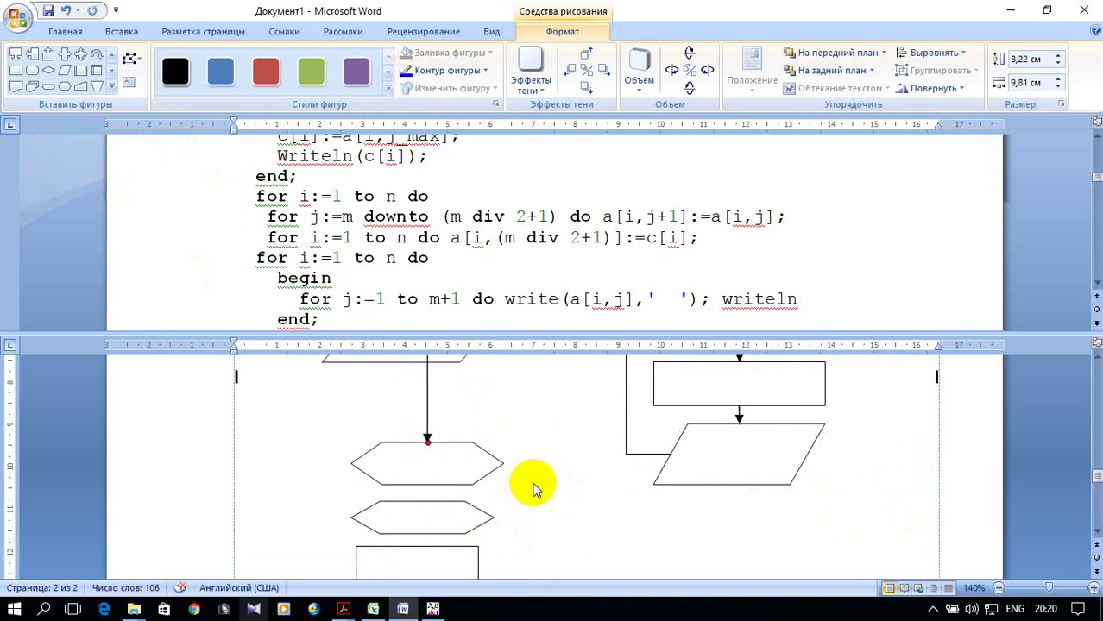
pyautogui.scroll(3, 564, 484)
pyautogui.scroll(-3, 567, 474)
pyautogui.scroll(-1, 562, 471)
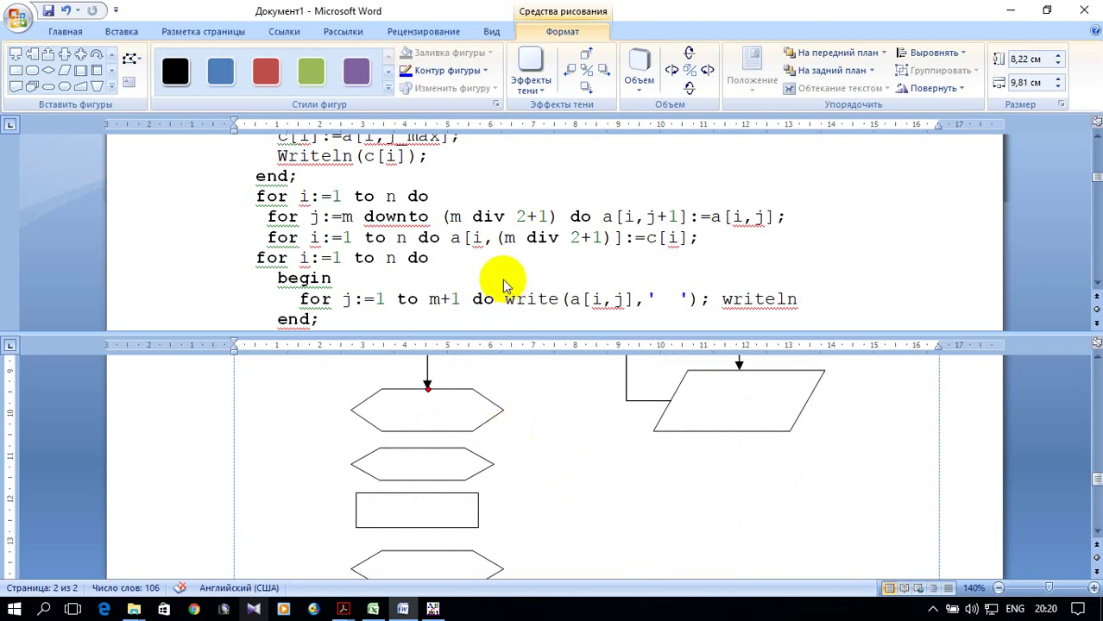
# - Add straight arrows from the first hexagon to the second, and from the second to the rectangle
pyautogui.click(108, 89)
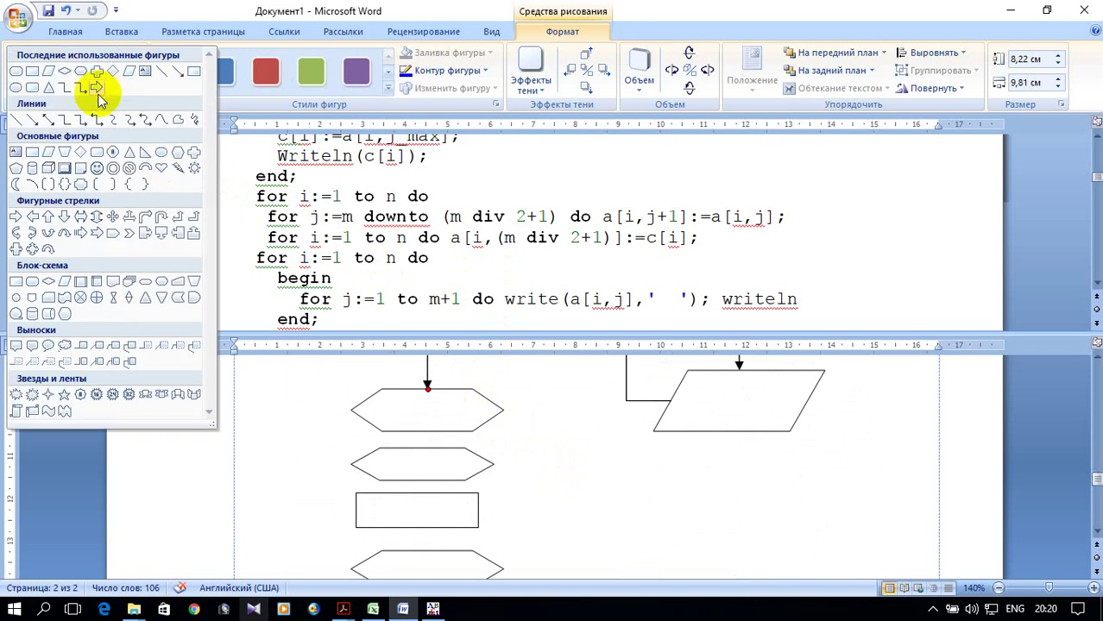
pyautogui.click(35, 122)
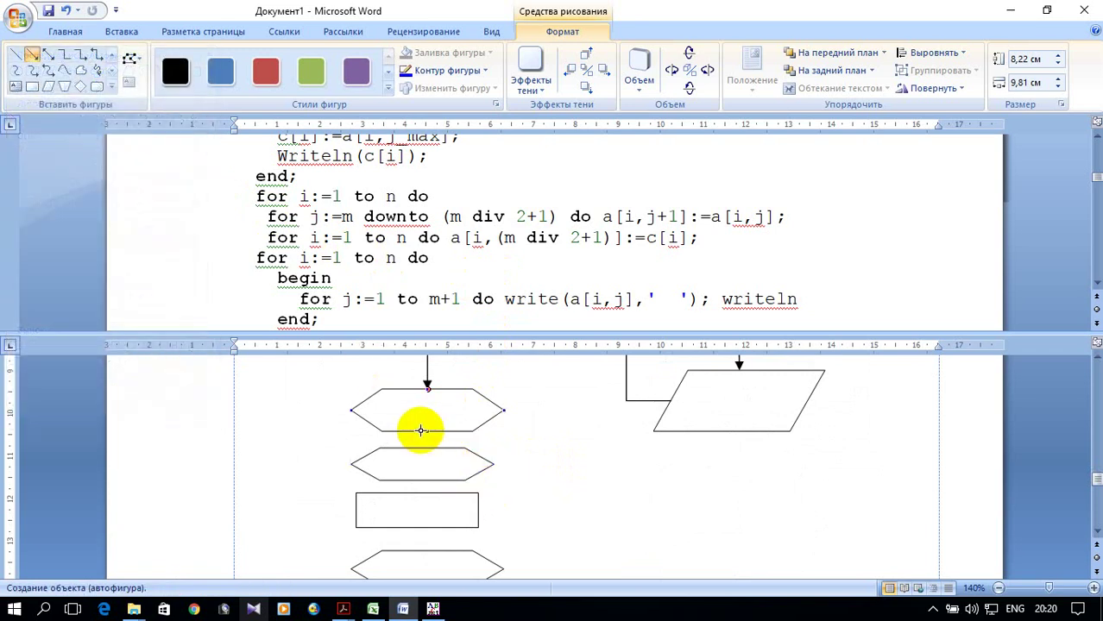
pyautogui.moveTo(426, 432); pyautogui.dragTo(429, 454)
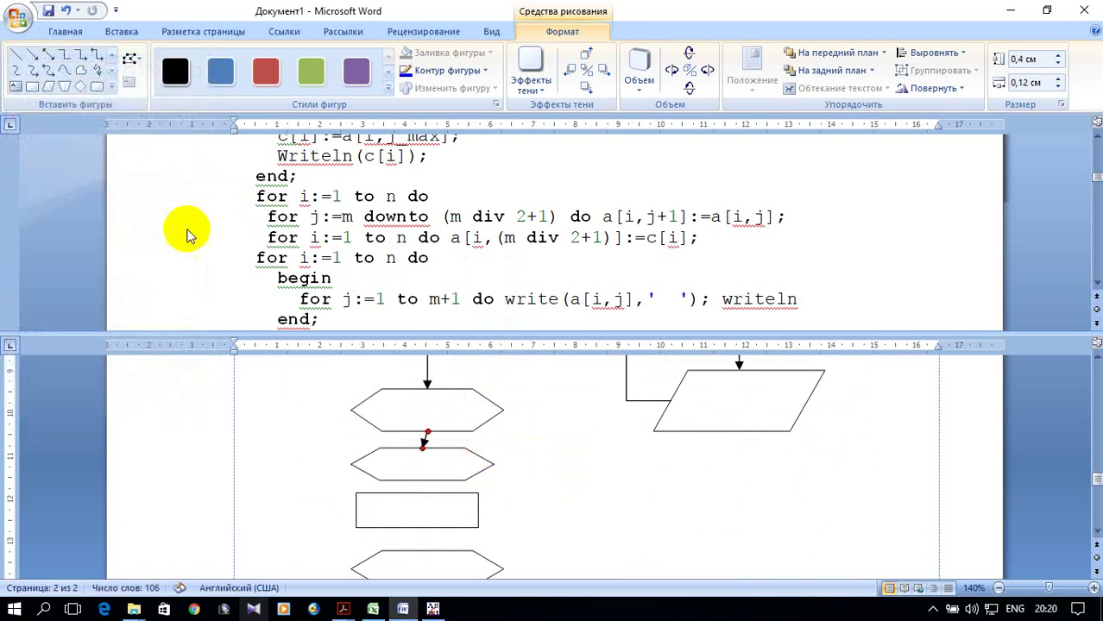
pyautogui.click(31, 54)
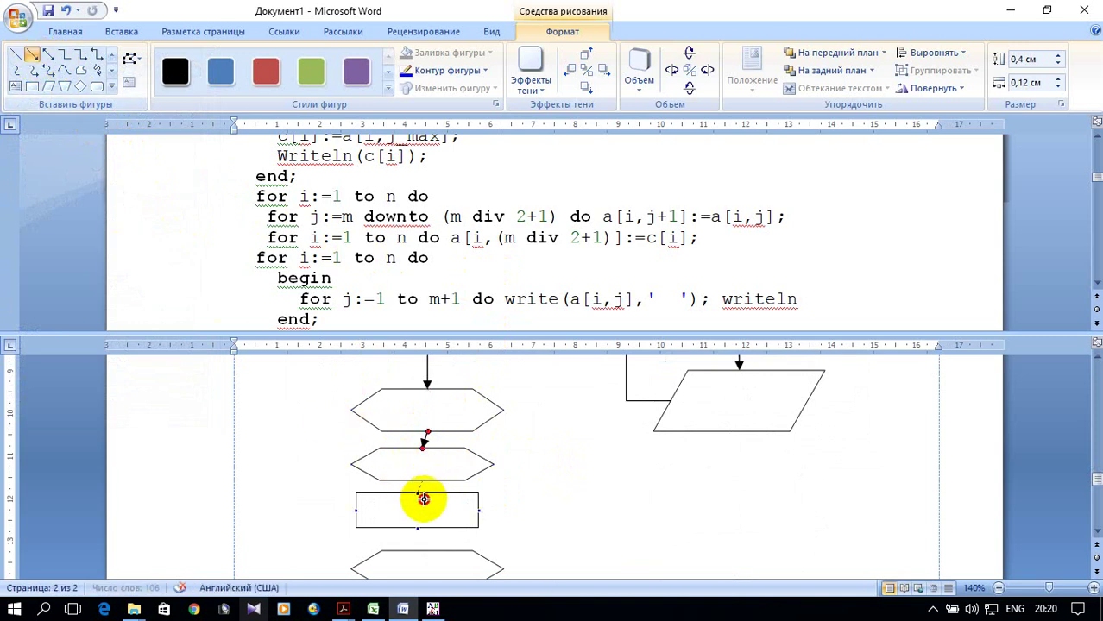
pyautogui.moveTo(424, 499); pyautogui.dragTo(419, 494)
pyautogui.scroll(-1, 493, 523)
pyautogui.scroll(1, 490, 514)
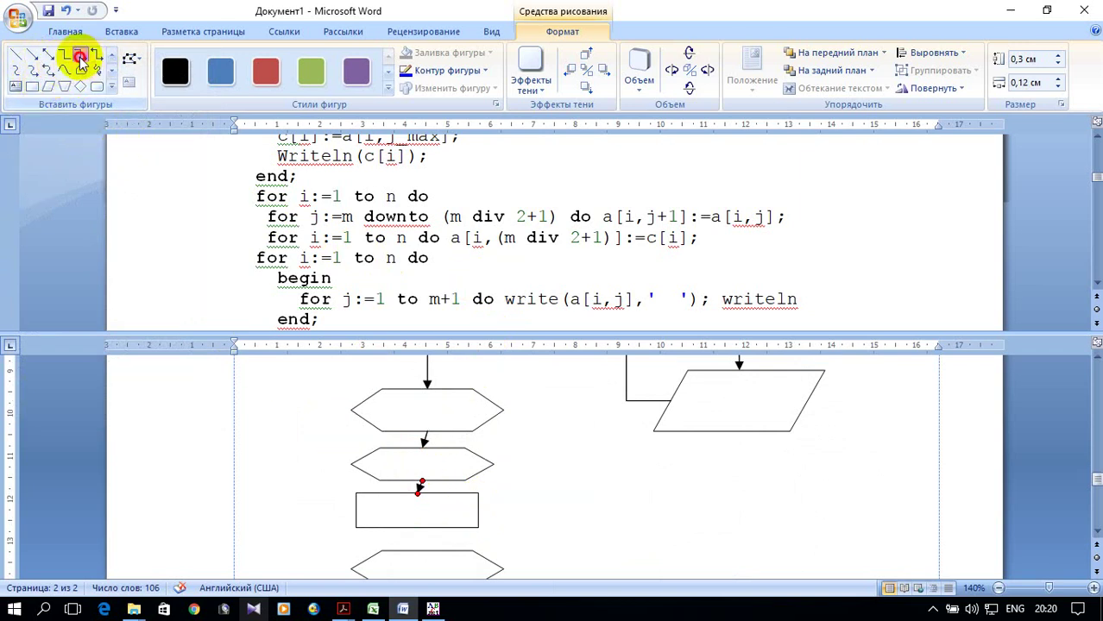
# - Add elbow connectors: rectangle back to second hexagon, second back to first, top hexagon down to third
pyautogui.click(79, 56)
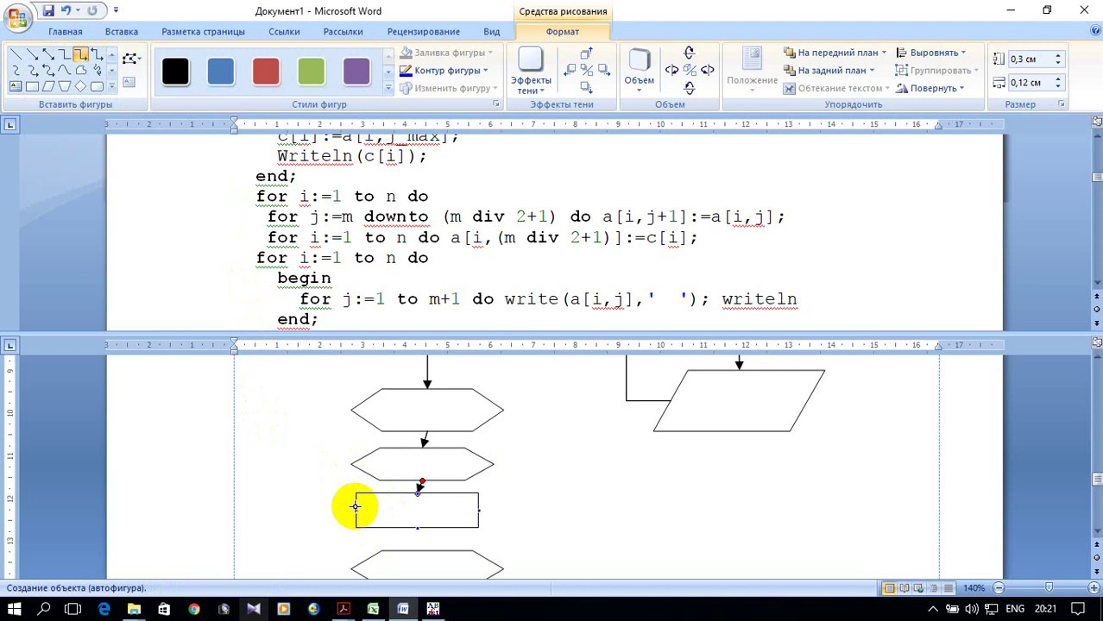
pyautogui.moveTo(355, 508); pyautogui.dragTo(353, 464)
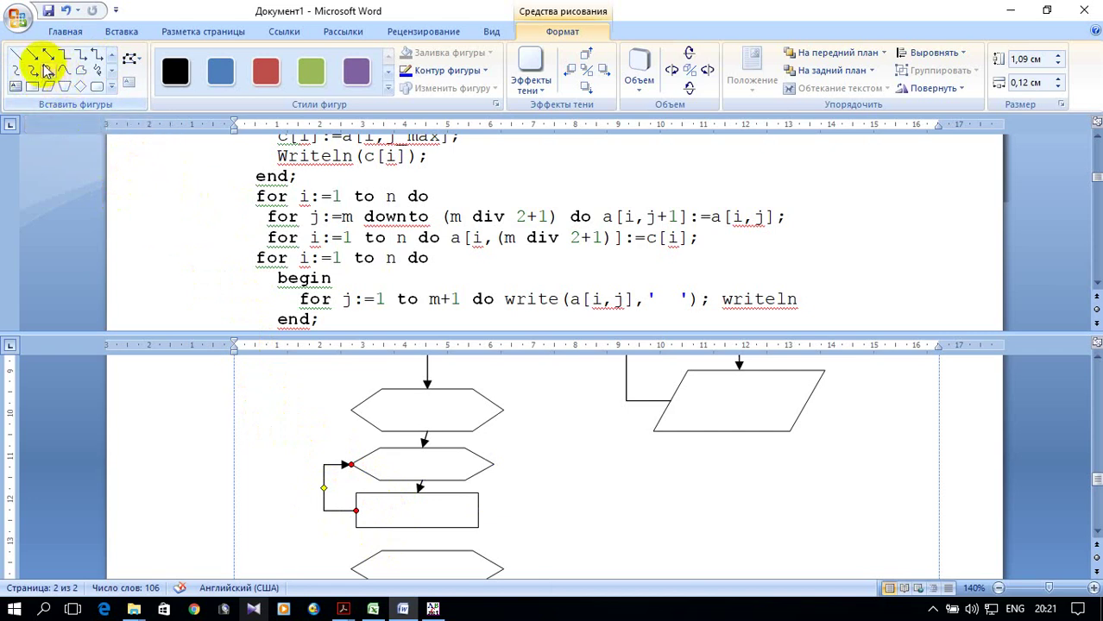
pyautogui.click(78, 54)
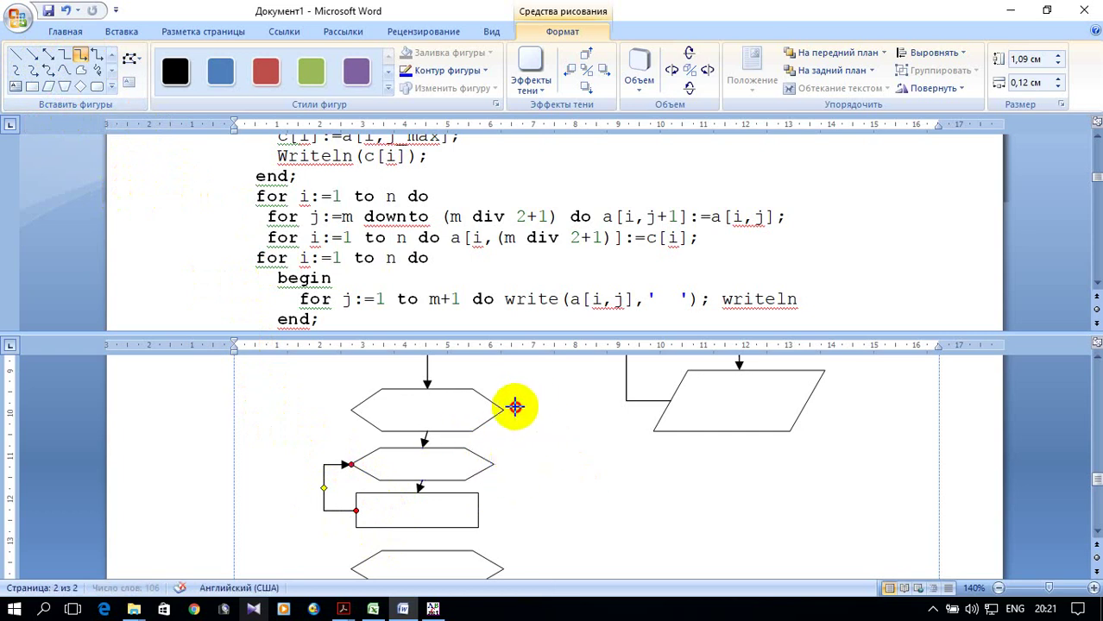
pyautogui.moveTo(502, 410); pyautogui.dragTo(503, 410)
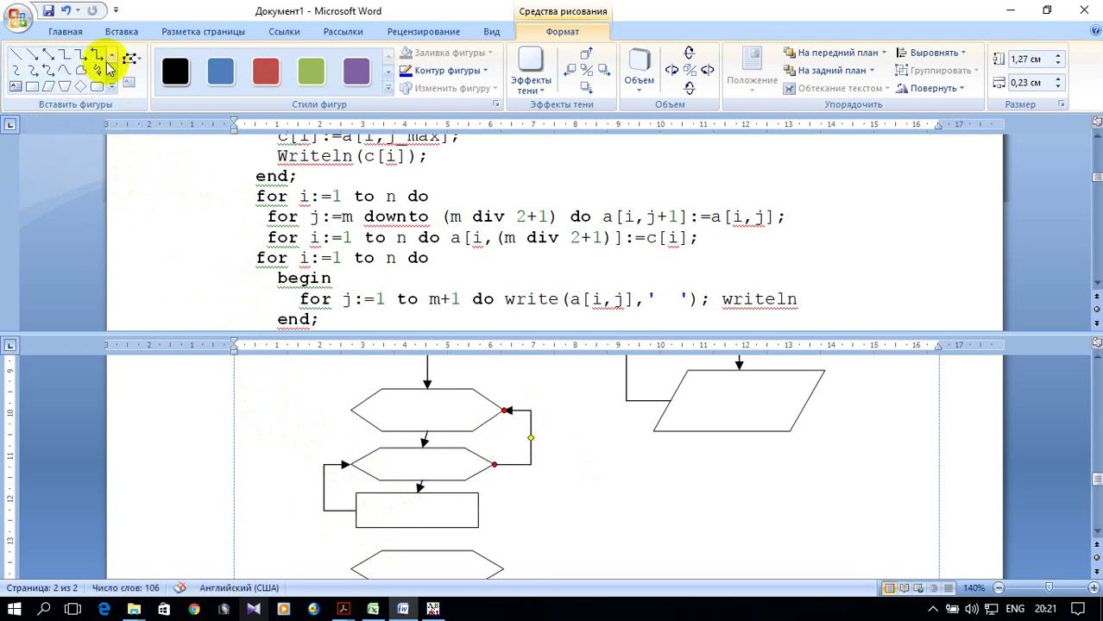
pyautogui.click(80, 54)
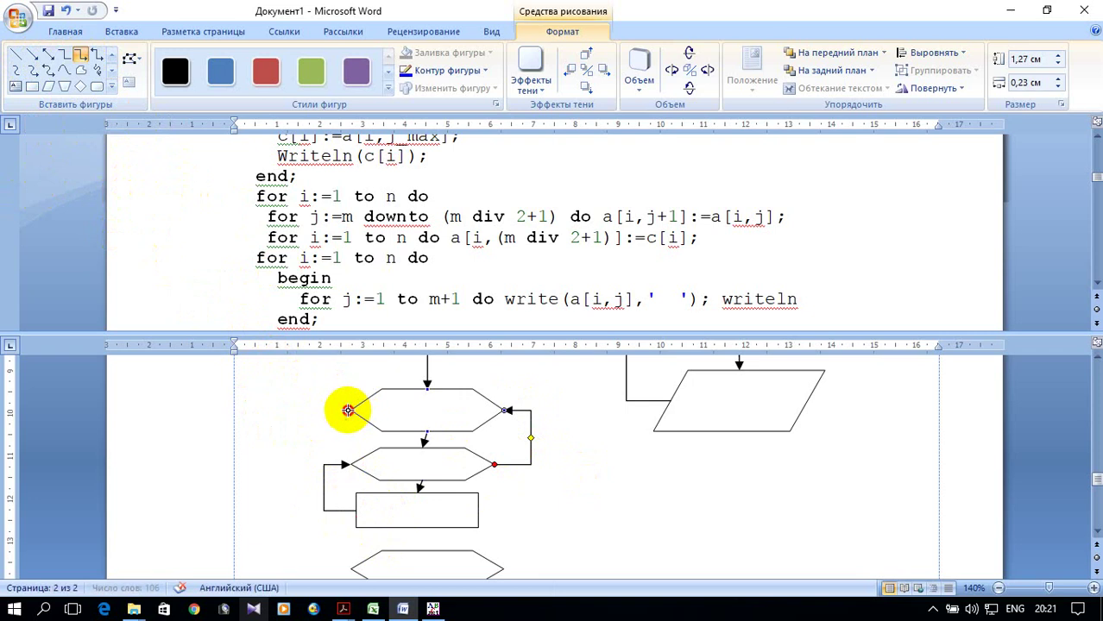
pyautogui.moveTo(352, 410); pyautogui.dragTo(417, 560)
pyautogui.scroll(-2, 518, 509)
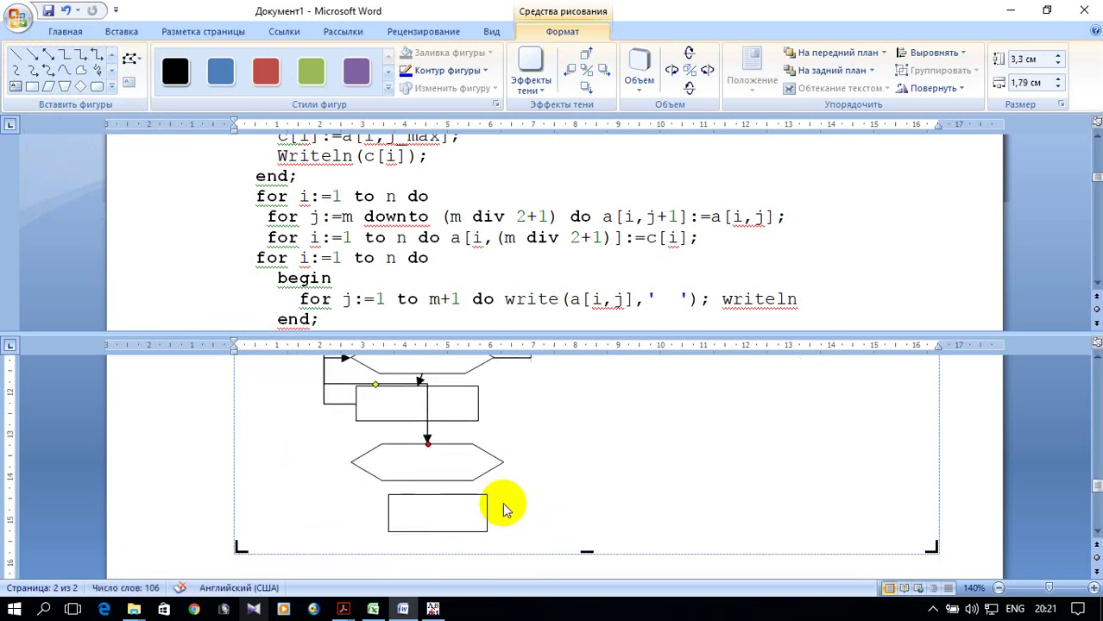
# - Connect the third hexagon to the bottom rectangle, with an elbow loop back to the hexagon
pyautogui.click(35, 54)
pyautogui.moveTo(427, 497); pyautogui.dragTo(437, 495)
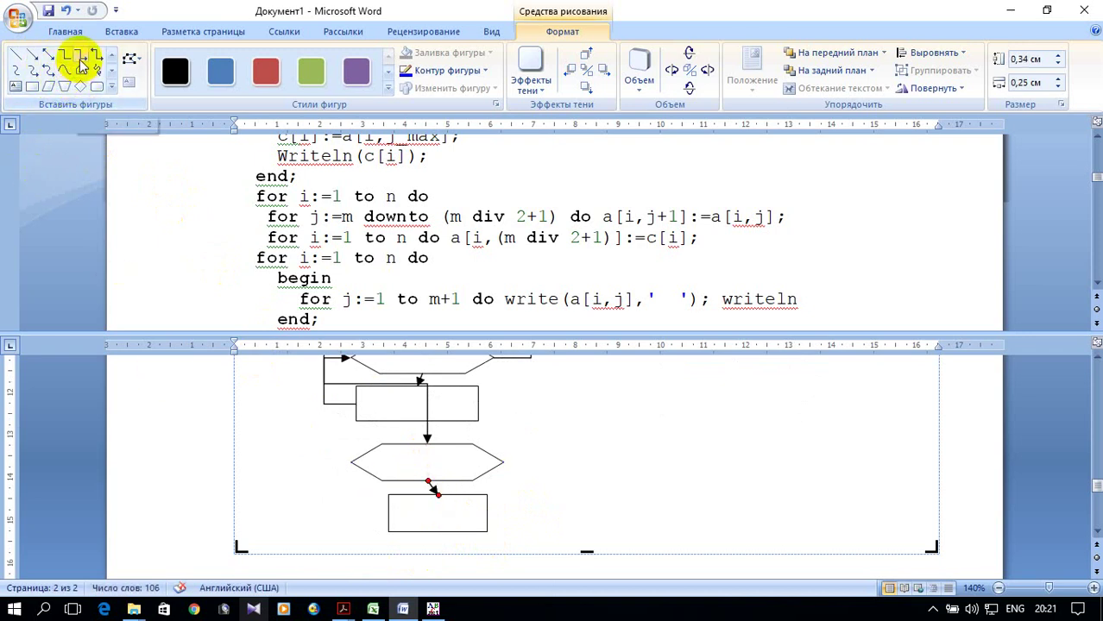
pyautogui.click(81, 59)
pyautogui.moveTo(388, 513); pyautogui.dragTo(348, 466)
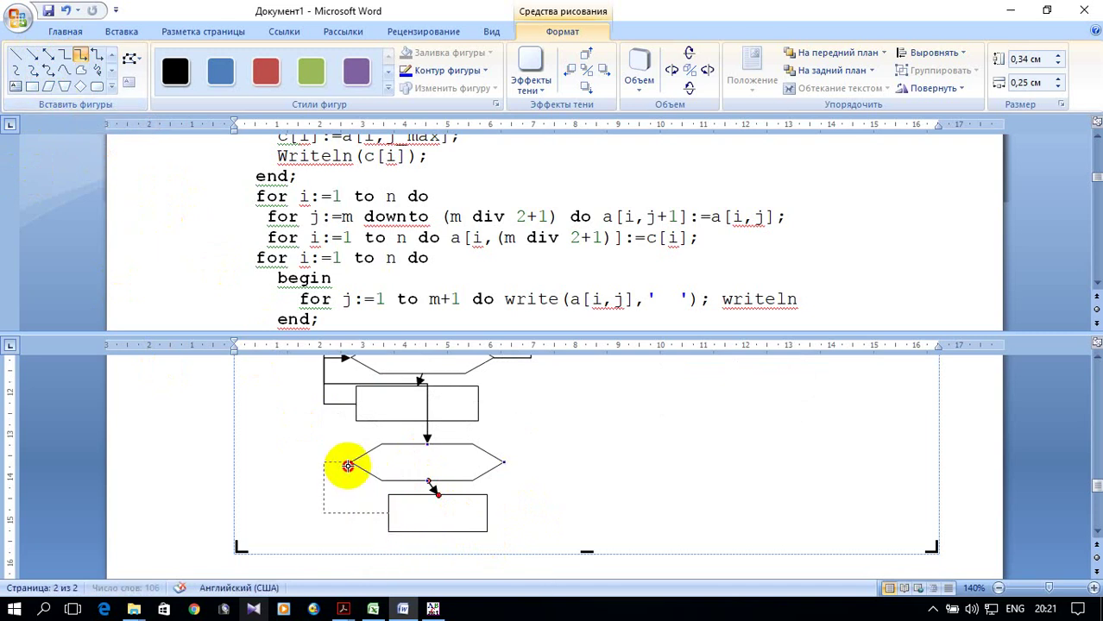
pyautogui.scroll(1, 710, 524)
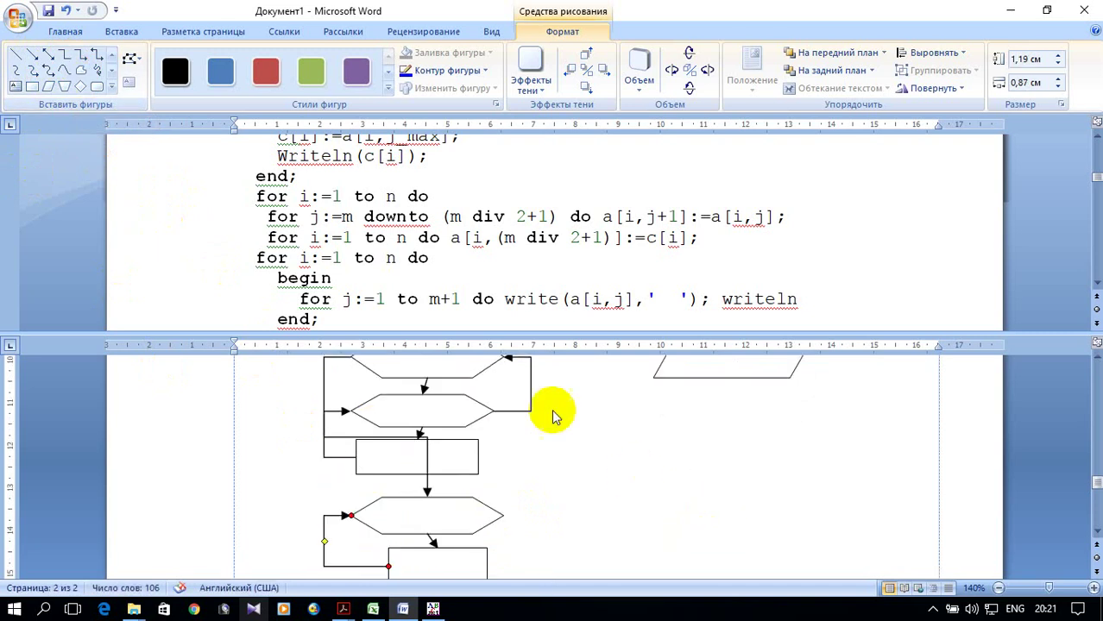
pyautogui.click(111, 88)
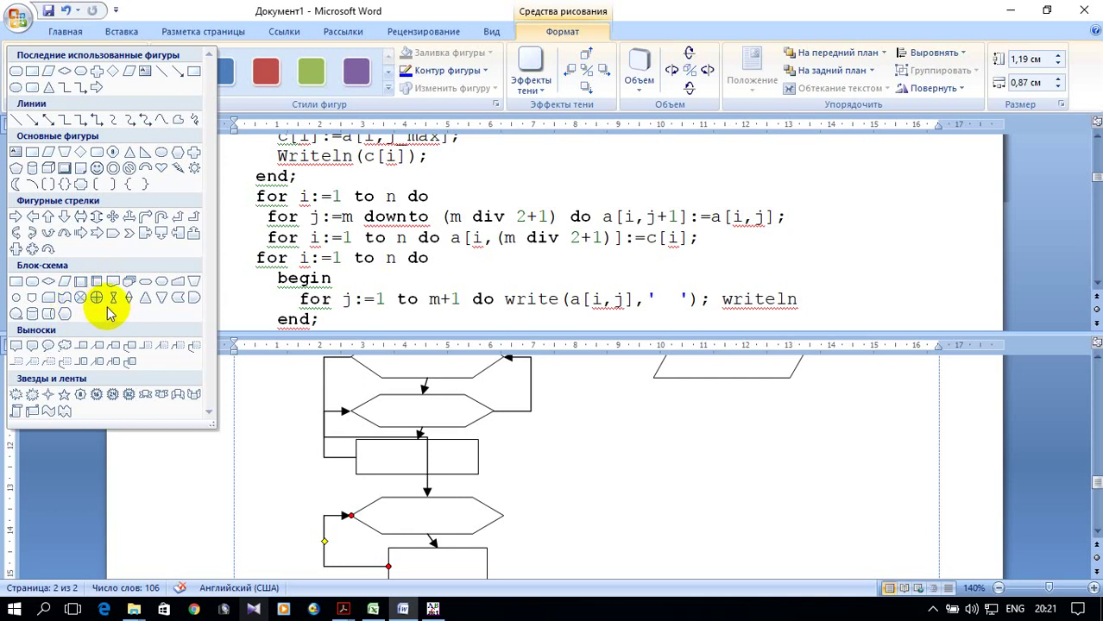
# - Draw two hexagons in the right column and a parallelogram beneath them
pyautogui.click(162, 284)
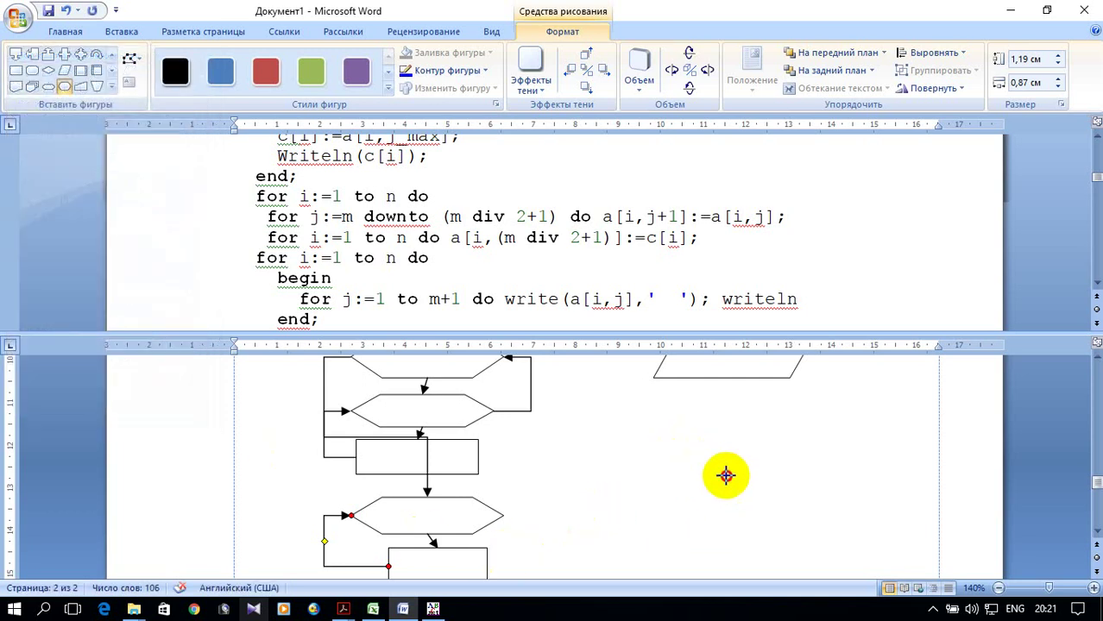
pyautogui.moveTo(674, 450); pyautogui.dragTo(814, 490)
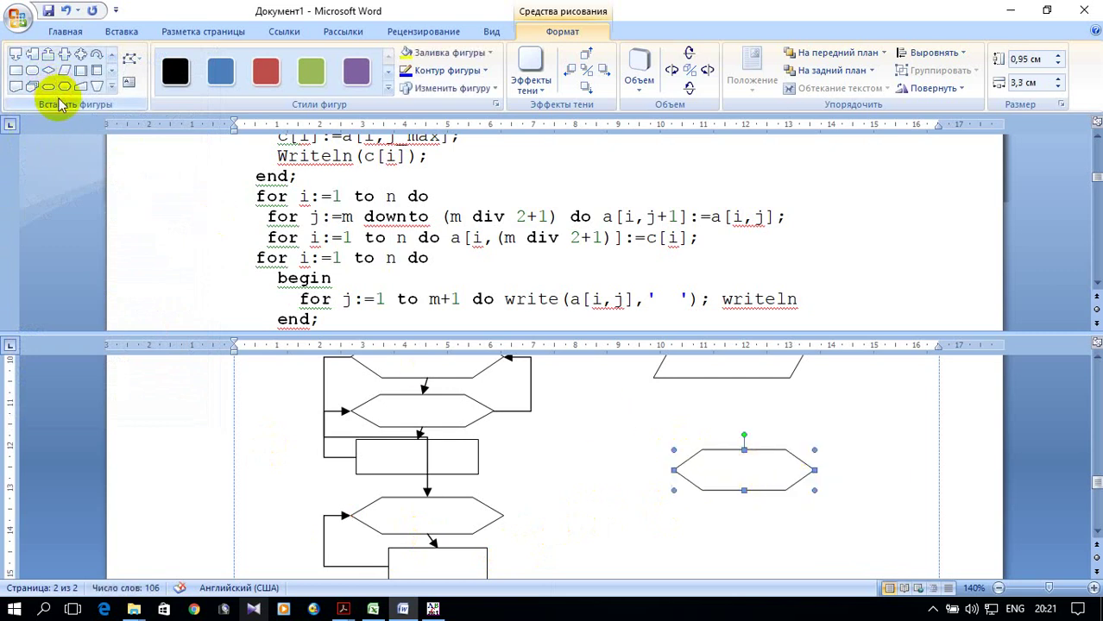
pyautogui.click(64, 86)
pyautogui.scroll(-1, 759, 466)
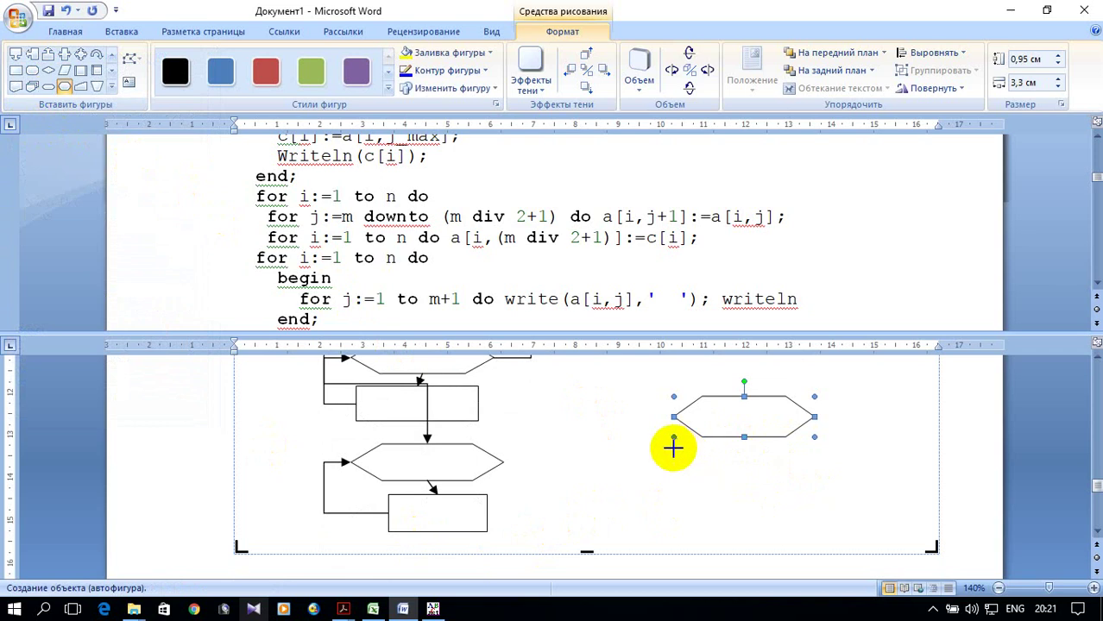
pyautogui.moveTo(674, 449); pyautogui.dragTo(825, 488)
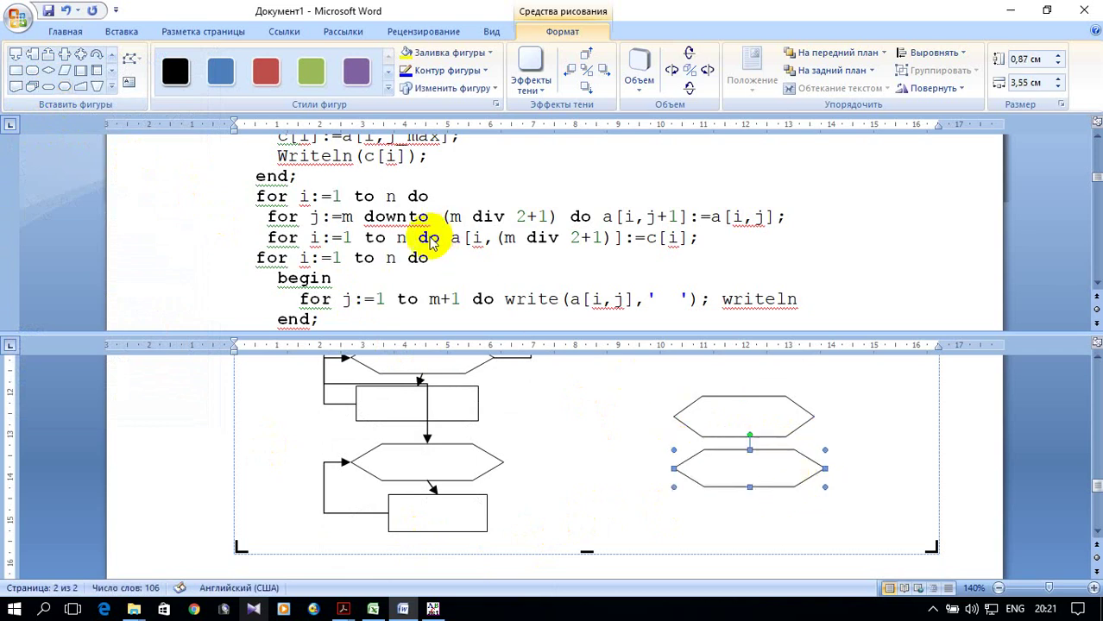
pyautogui.click(64, 70)
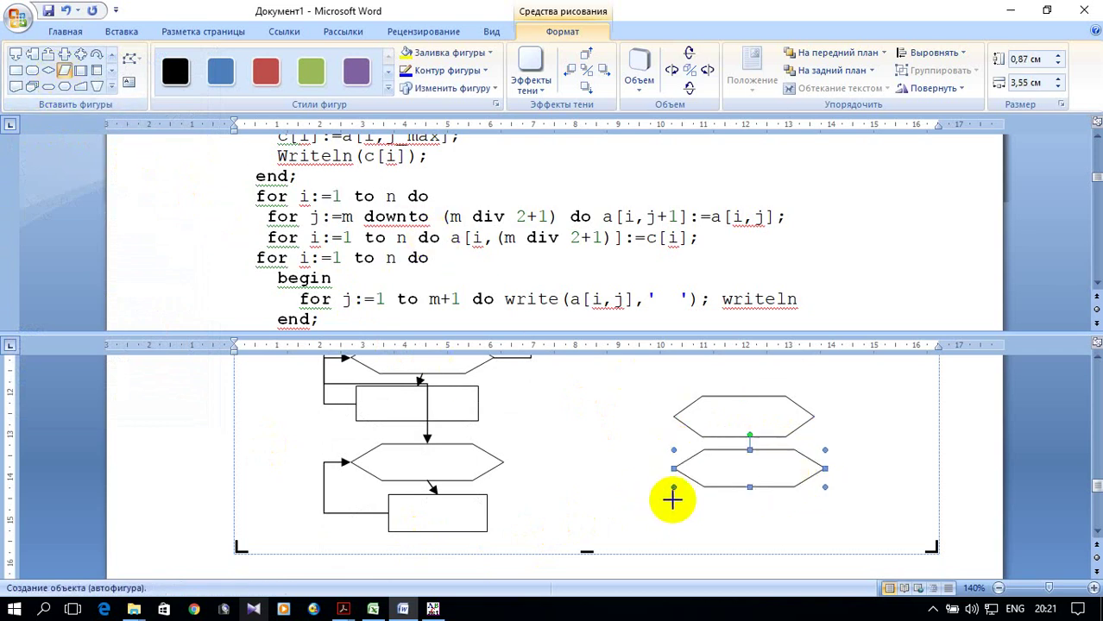
pyautogui.moveTo(674, 500); pyautogui.dragTo(804, 532)
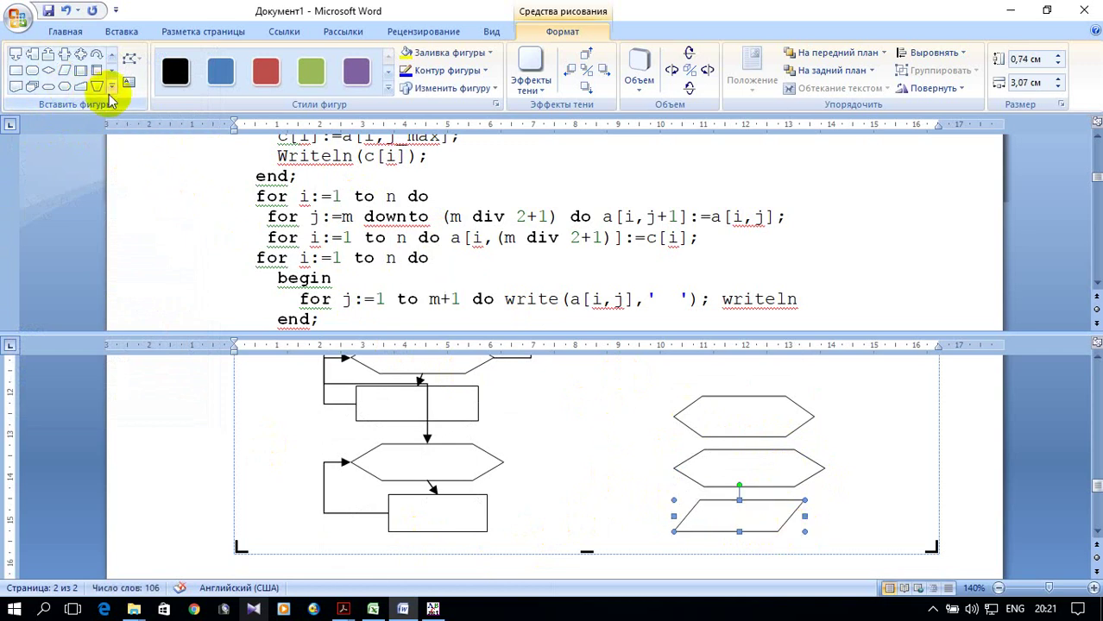
# - Draw a small 0.76 × 1.97 cm rounded box at the top of the right column
pyautogui.click(32, 69)
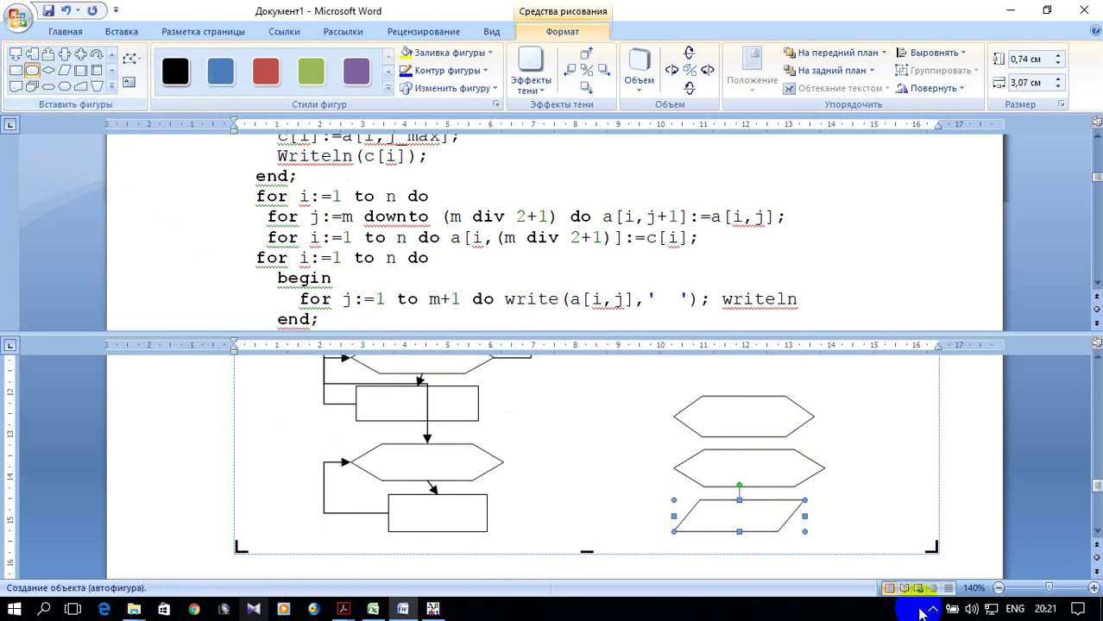
pyautogui.scroll(1, 864, 471)
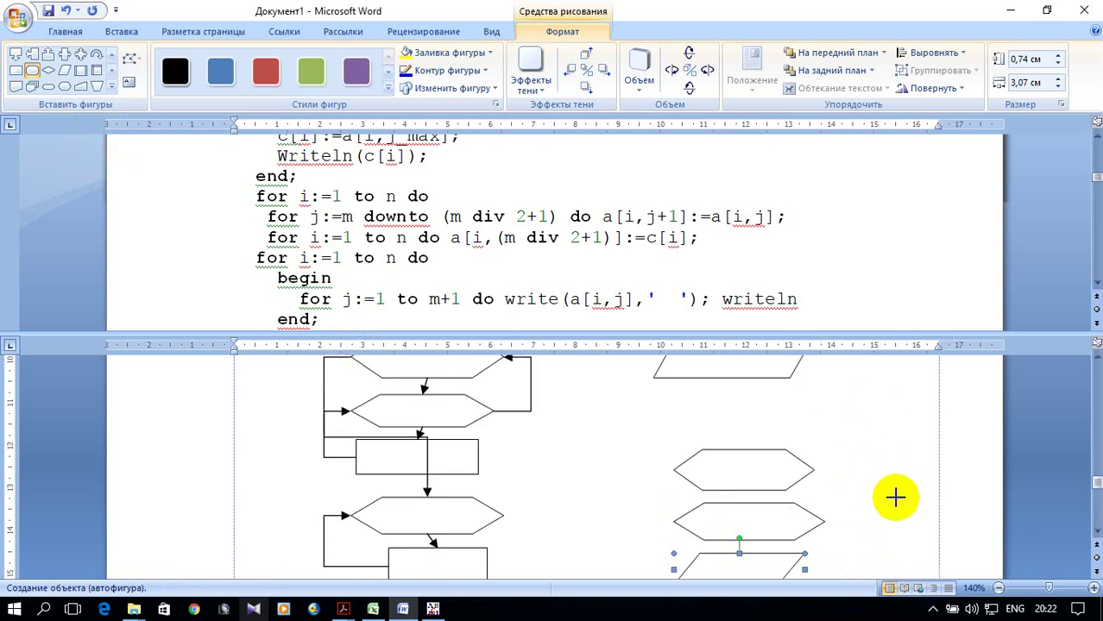
pyautogui.moveTo(840, 399); pyautogui.dragTo(923, 429)
pyautogui.scroll(2, 925, 485)
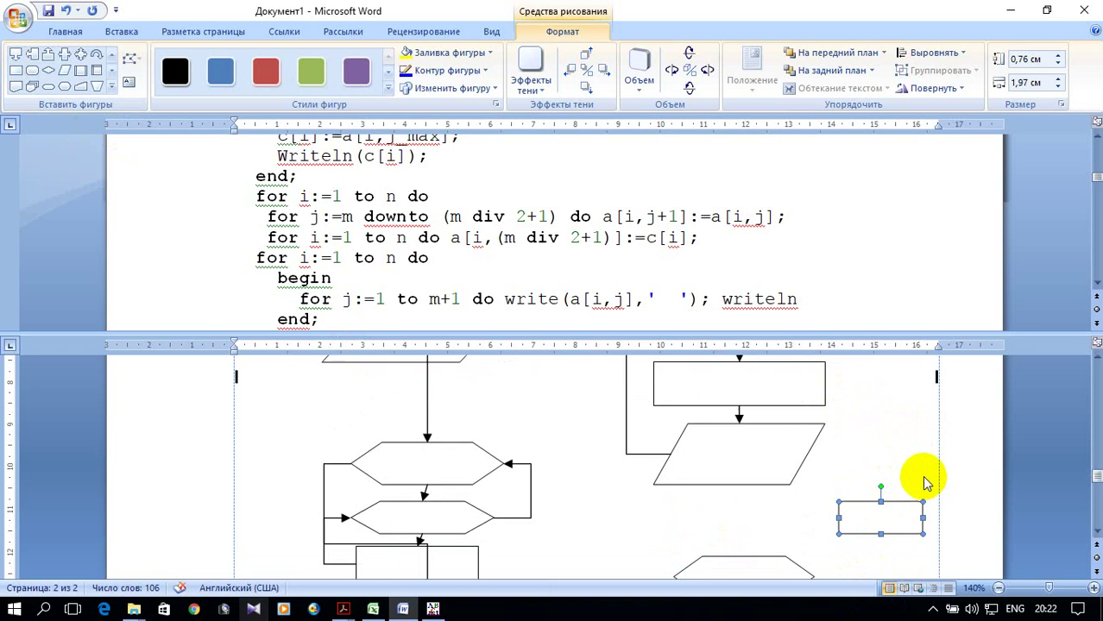
pyautogui.scroll(-1, 925, 480)
pyautogui.scroll(-2, 925, 480)
pyautogui.scroll(1, 922, 479)
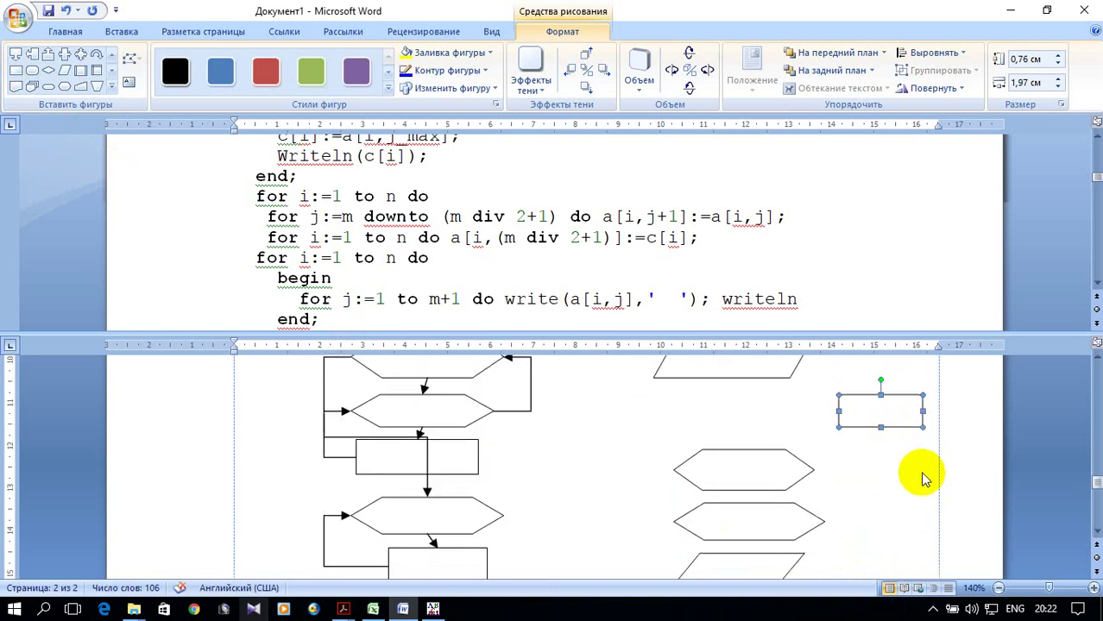
pyautogui.scroll(-1, 868, 475)
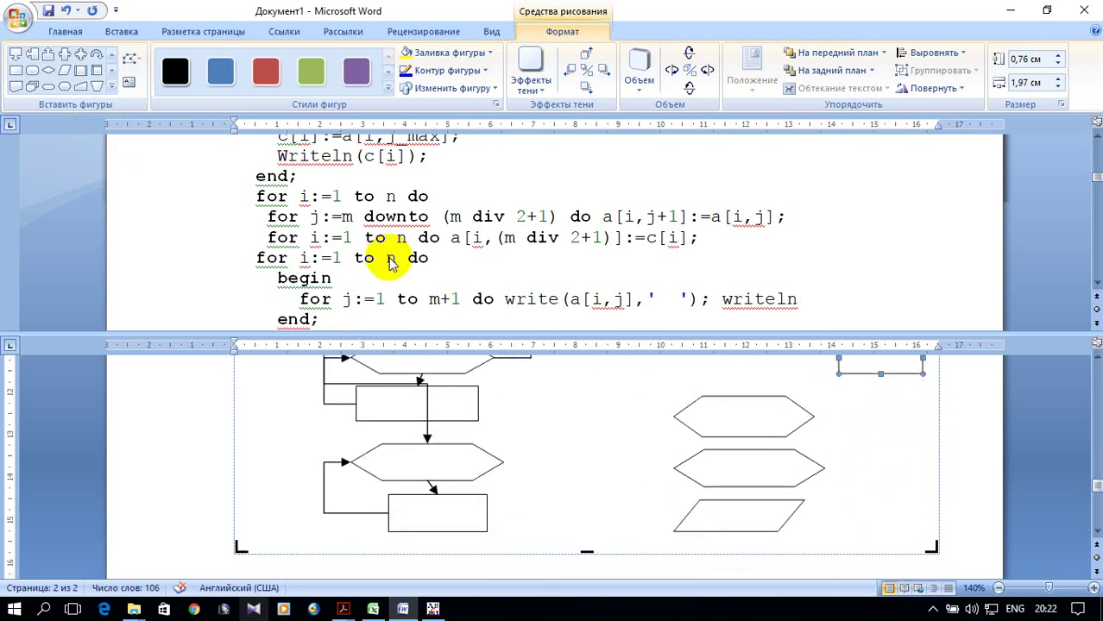
# - Connect the left hexagon to the top right hexagon, link it down, and loop back with an elbow
pyautogui.click(112, 87)
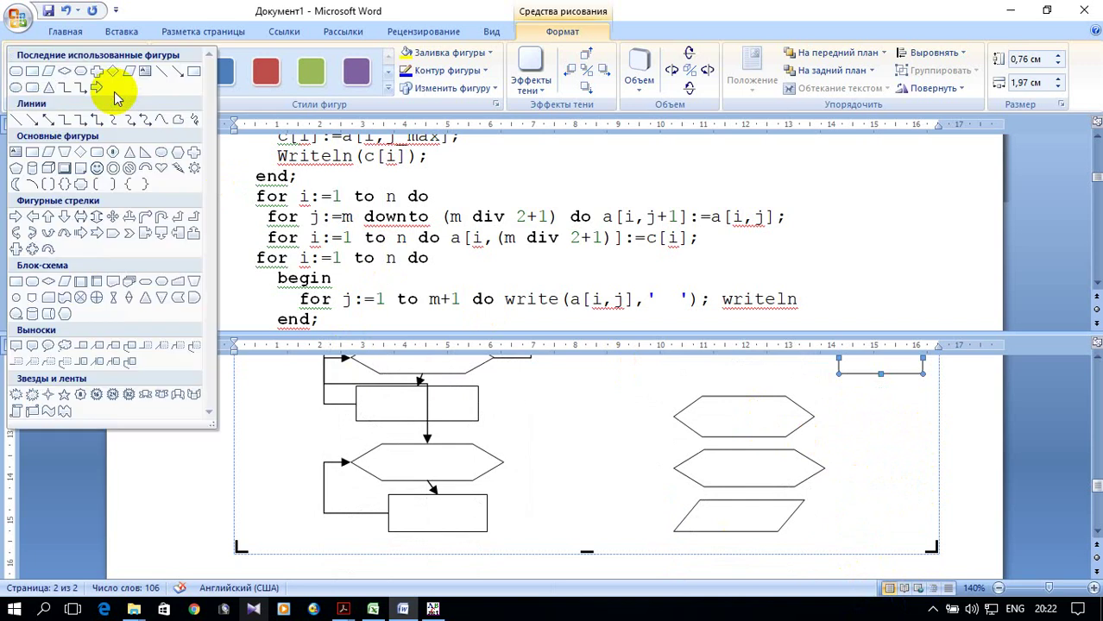
pyautogui.click(81, 119)
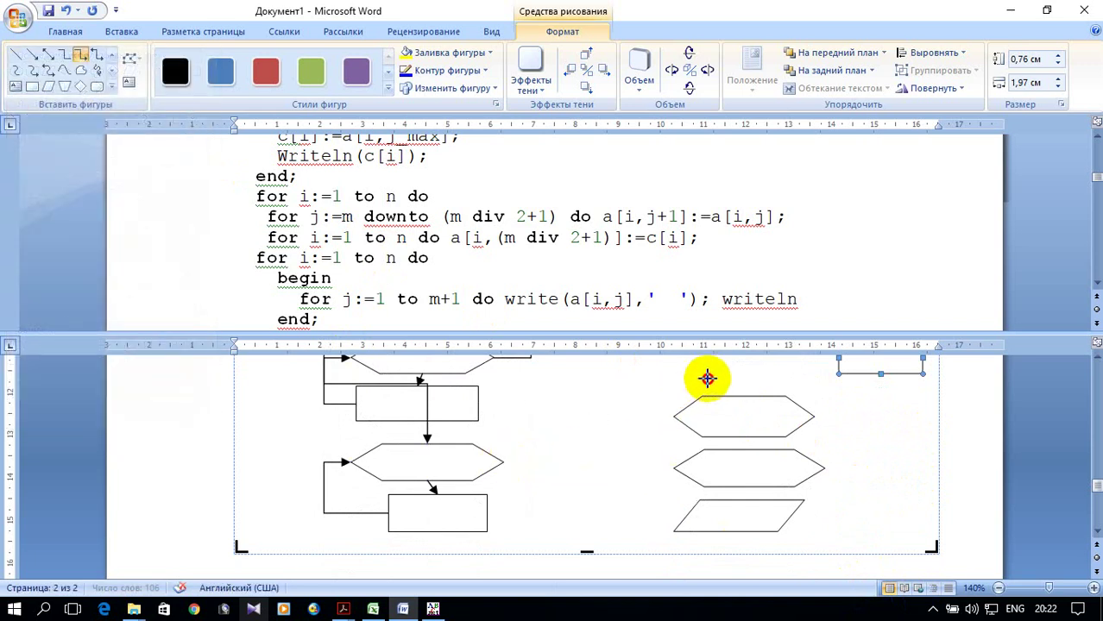
pyautogui.moveTo(707, 378); pyautogui.dragTo(733, 388)
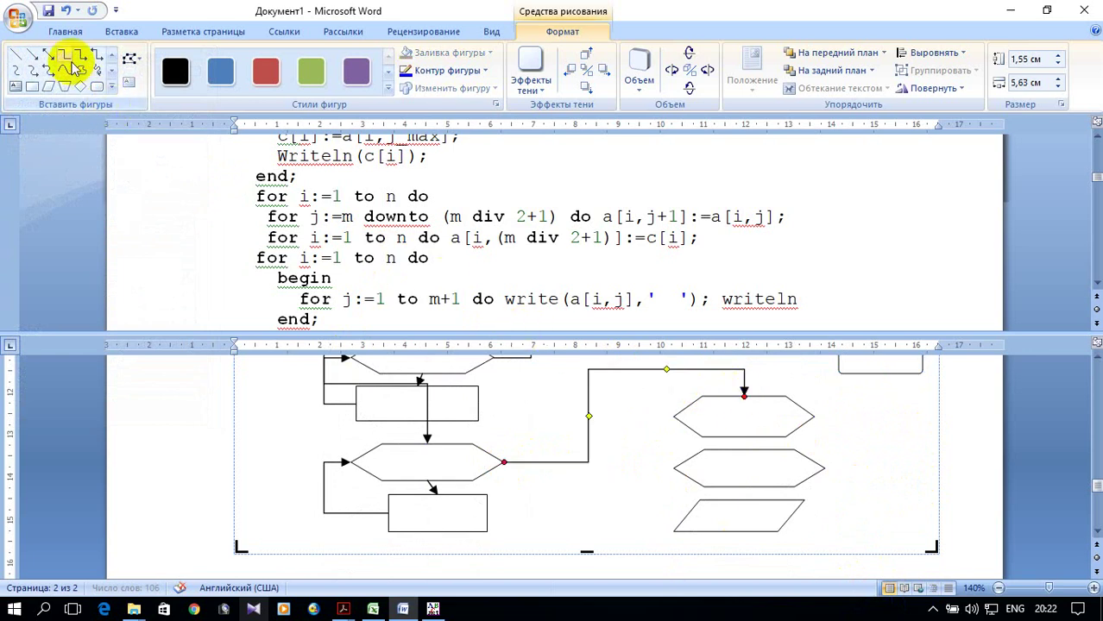
pyautogui.click(32, 54)
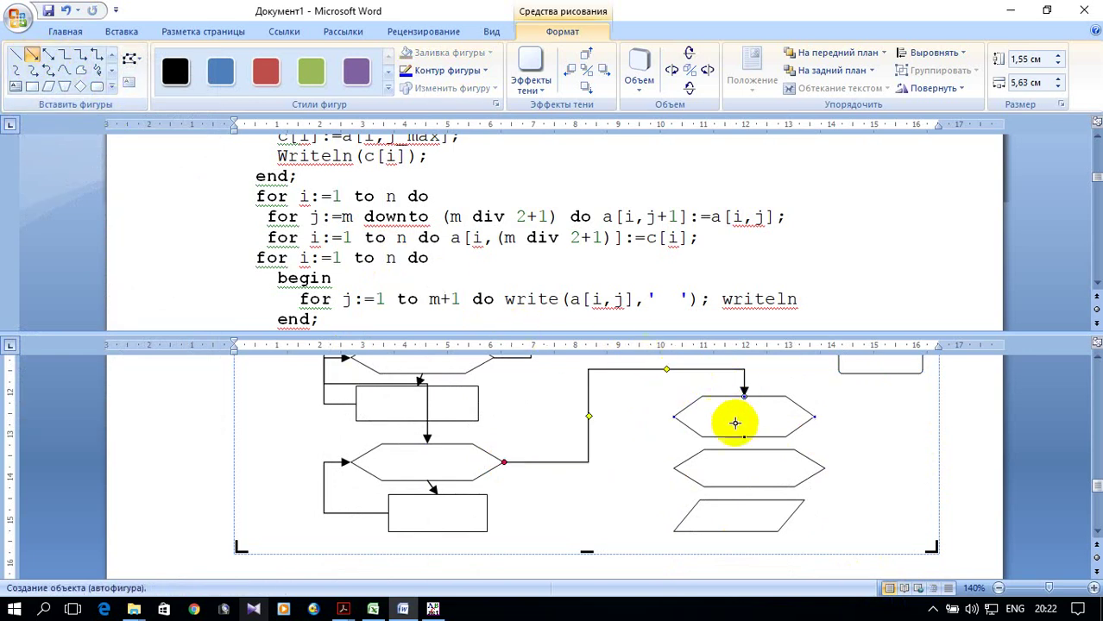
pyautogui.moveTo(743, 438); pyautogui.dragTo(747, 450)
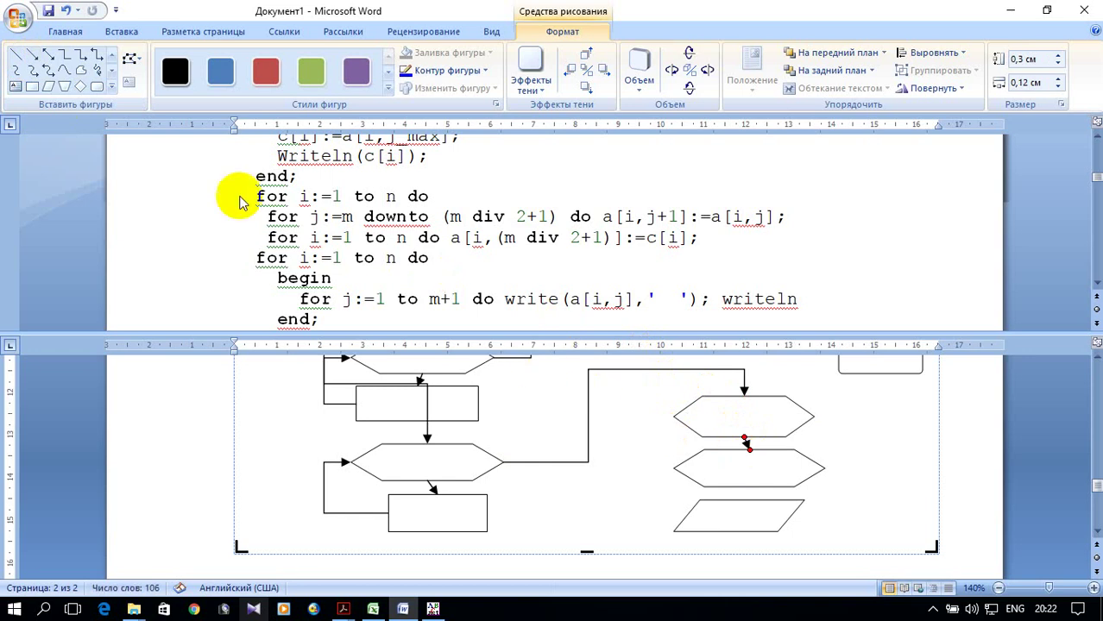
pyautogui.click(79, 56)
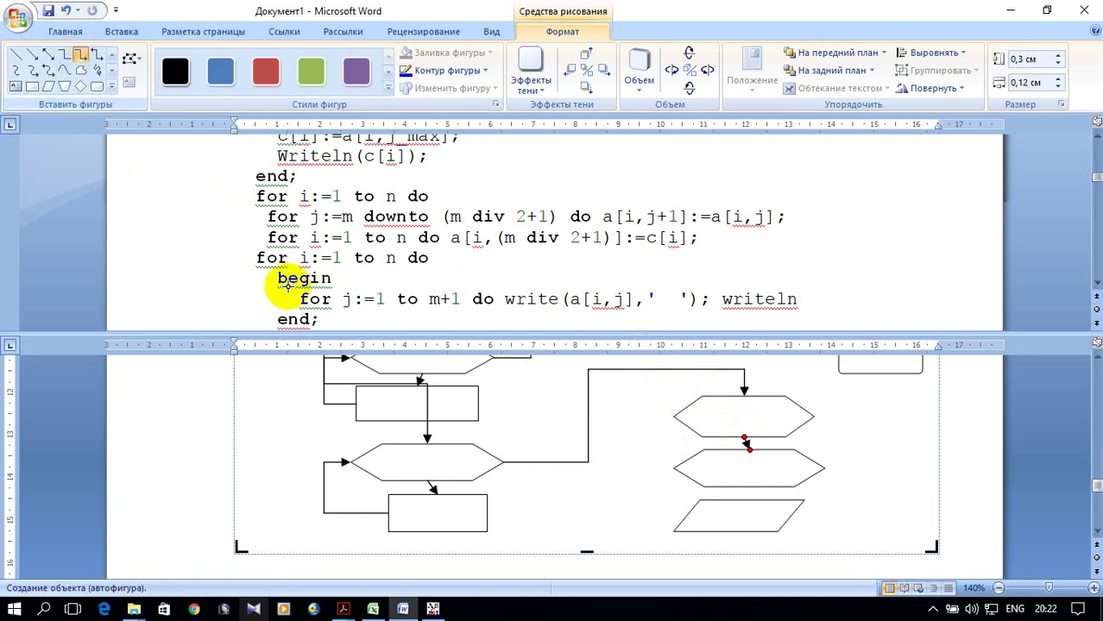
pyautogui.moveTo(676, 470)
pyautogui.mouseDown()
pyautogui.moveTo(663, 420)
pyautogui.moveTo(674, 417)
pyautogui.mouseUp()
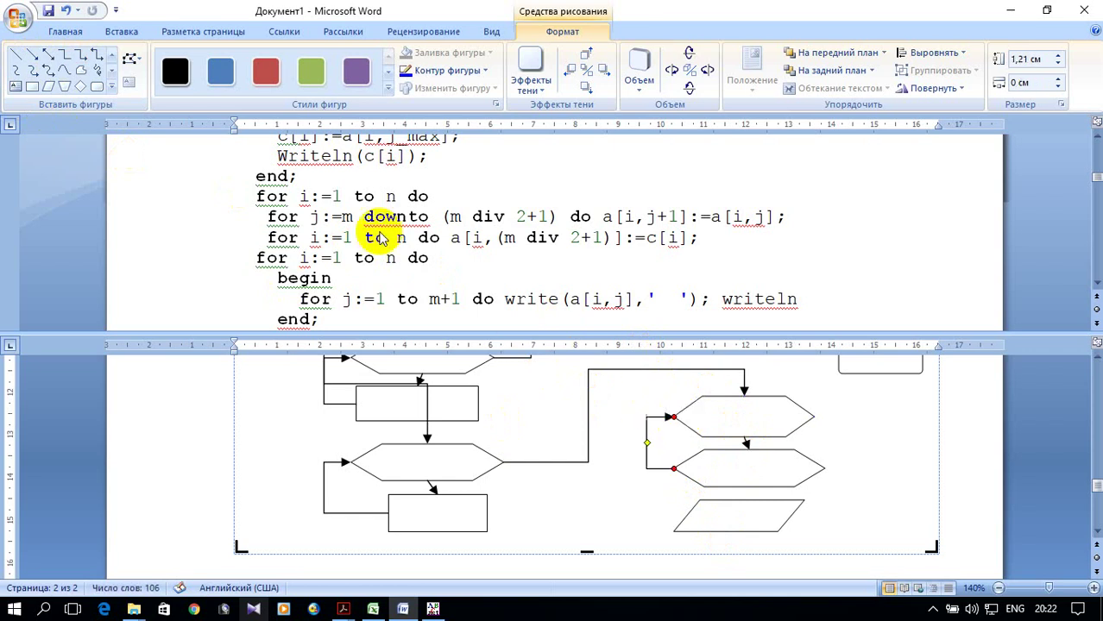
# - Arrow the hexagon down to the parallelogram and run an elbow connector up to the rounded box
pyautogui.click(34, 57)
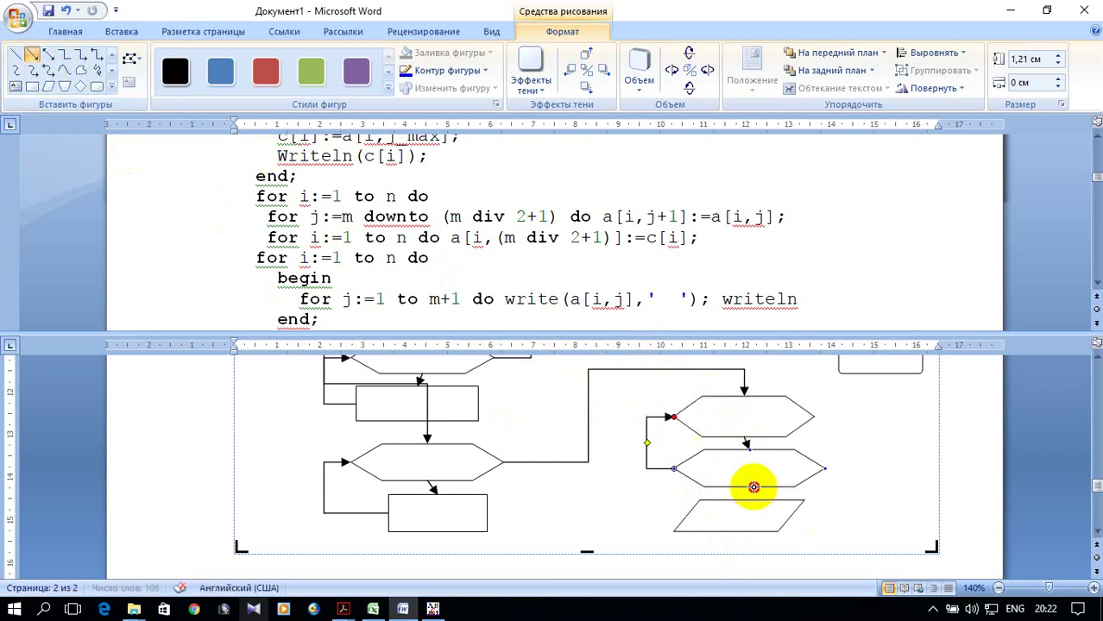
pyautogui.moveTo(748, 502); pyautogui.dragTo(830, 469)
pyautogui.click(80, 54)
pyautogui.scroll(1, 880, 499)
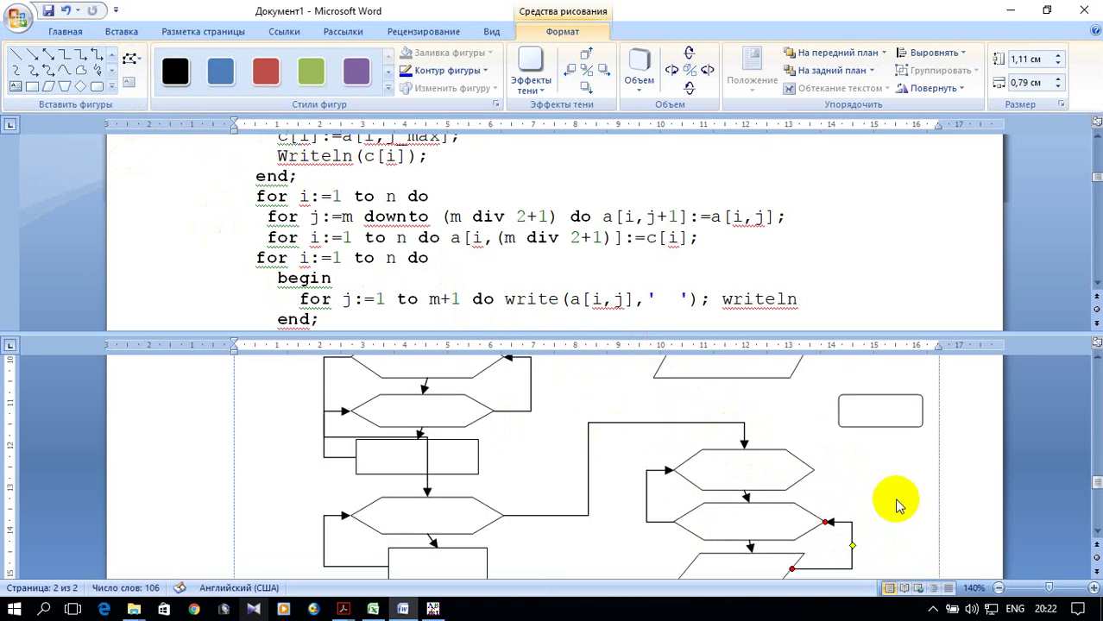
pyautogui.click(79, 55)
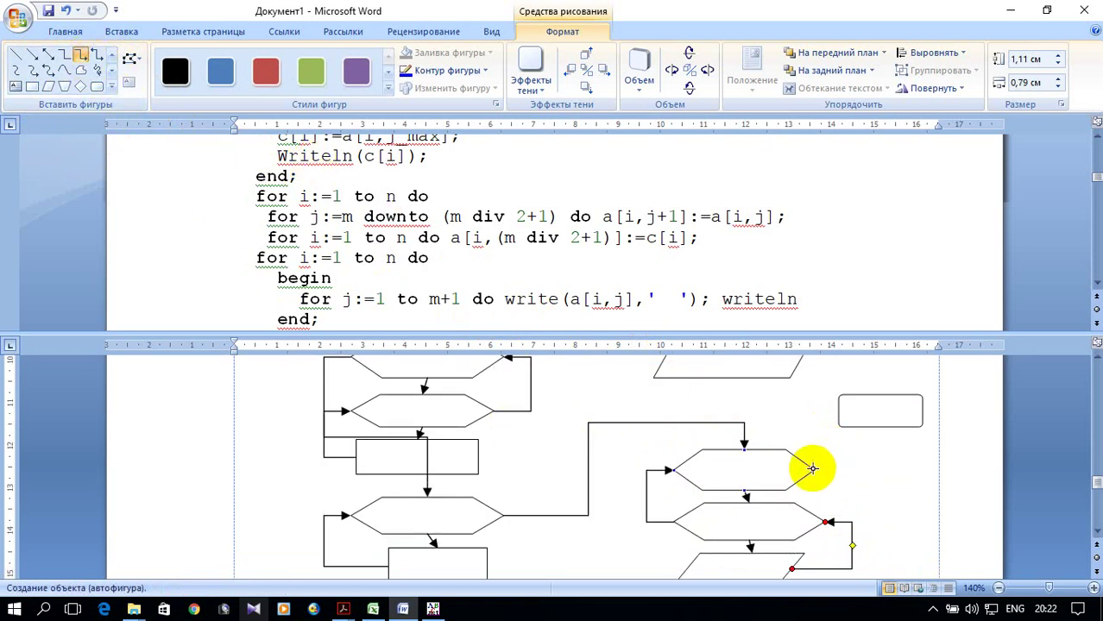
pyautogui.moveTo(812, 469); pyautogui.dragTo(880, 427)
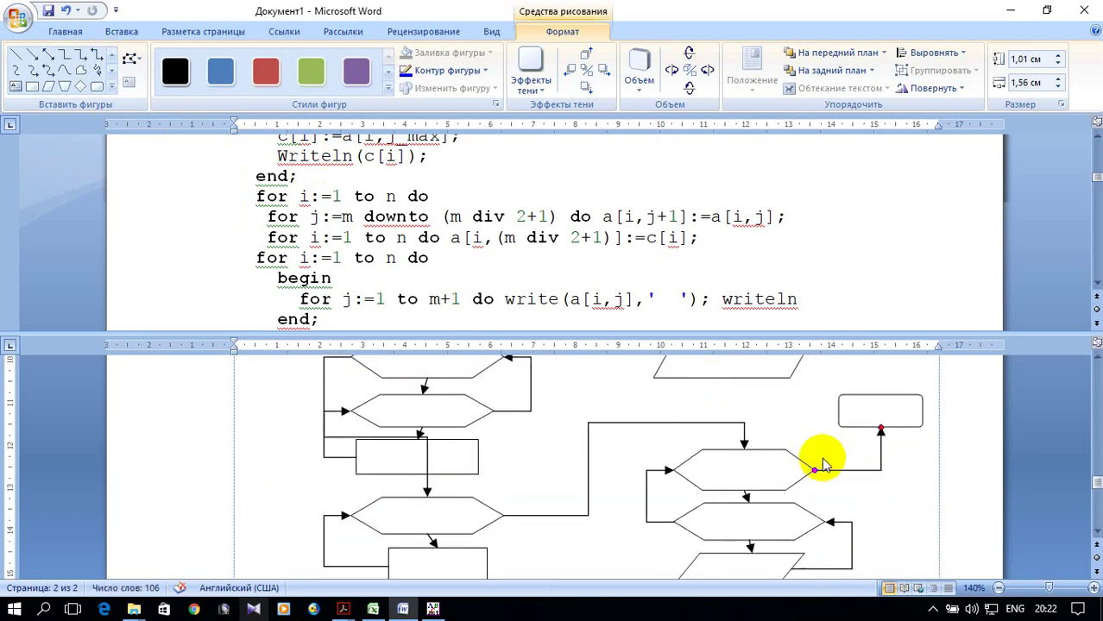
pyautogui.scroll(3, 823, 463)
pyautogui.scroll(3, 822, 464)
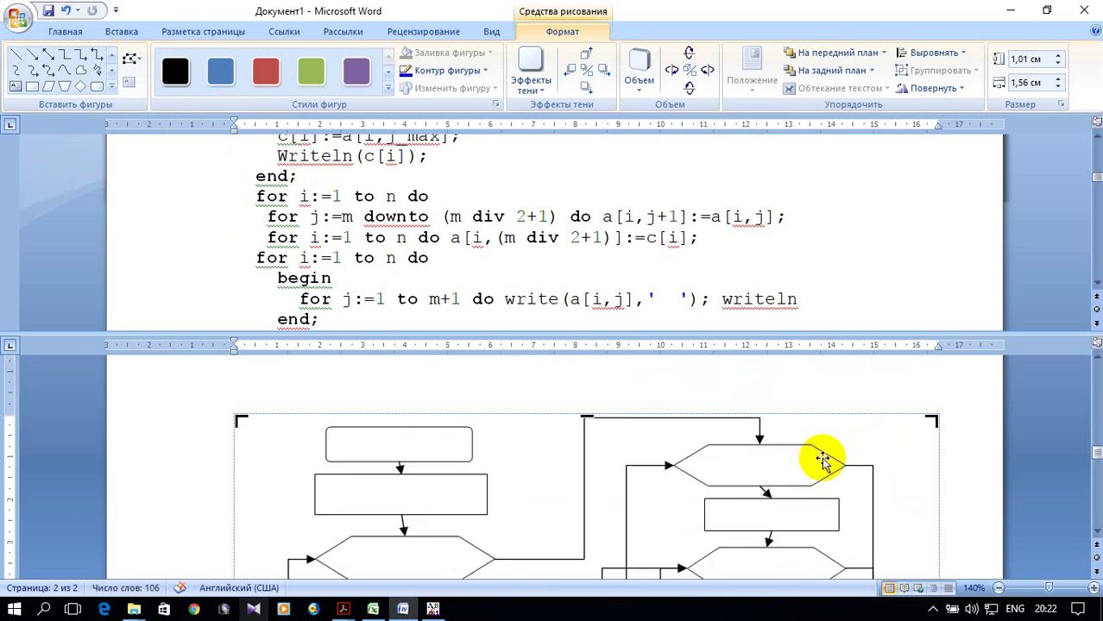
pyautogui.scroll(5, 508, 244)
# - Enter 'начало' in the top rounded box
pyautogui.scroll(3, 509, 250)
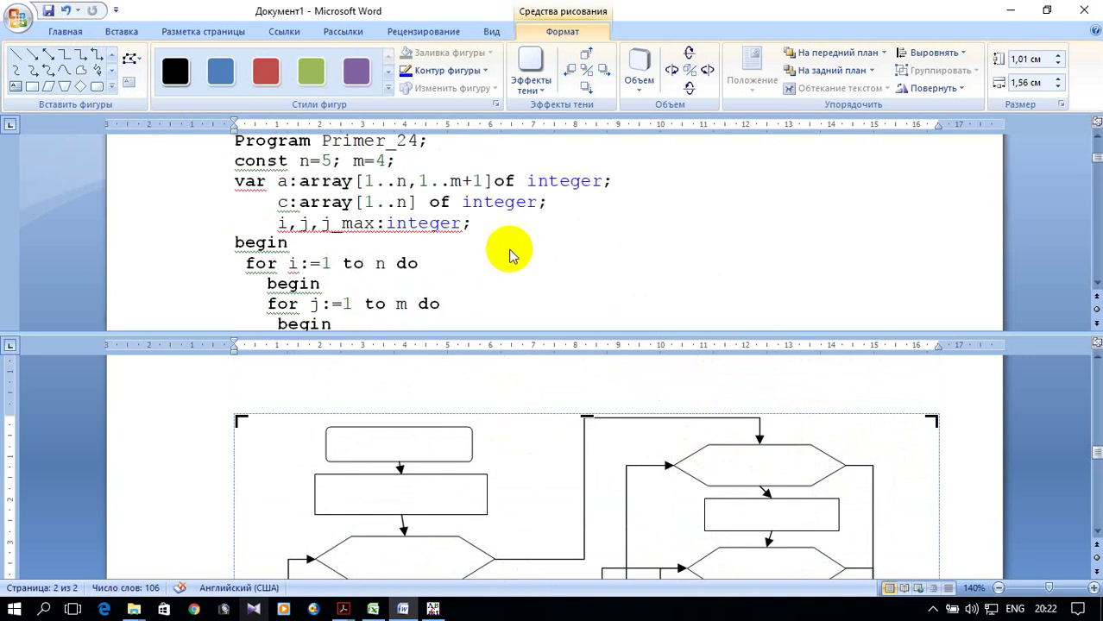
pyautogui.scroll(1, 509, 255)
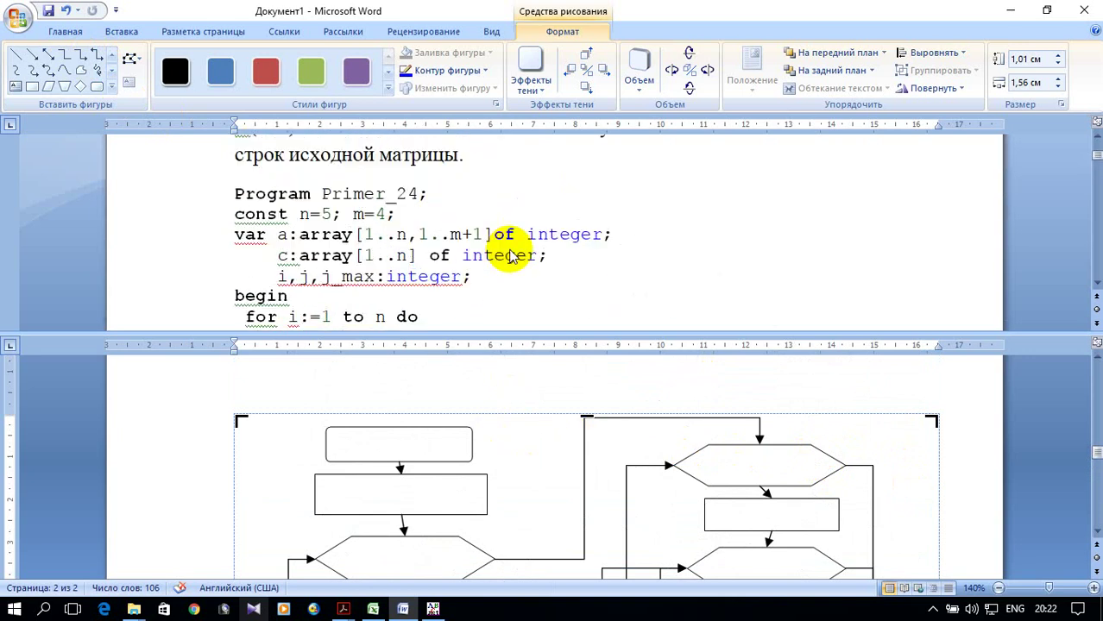
pyautogui.rightClick(429, 450)
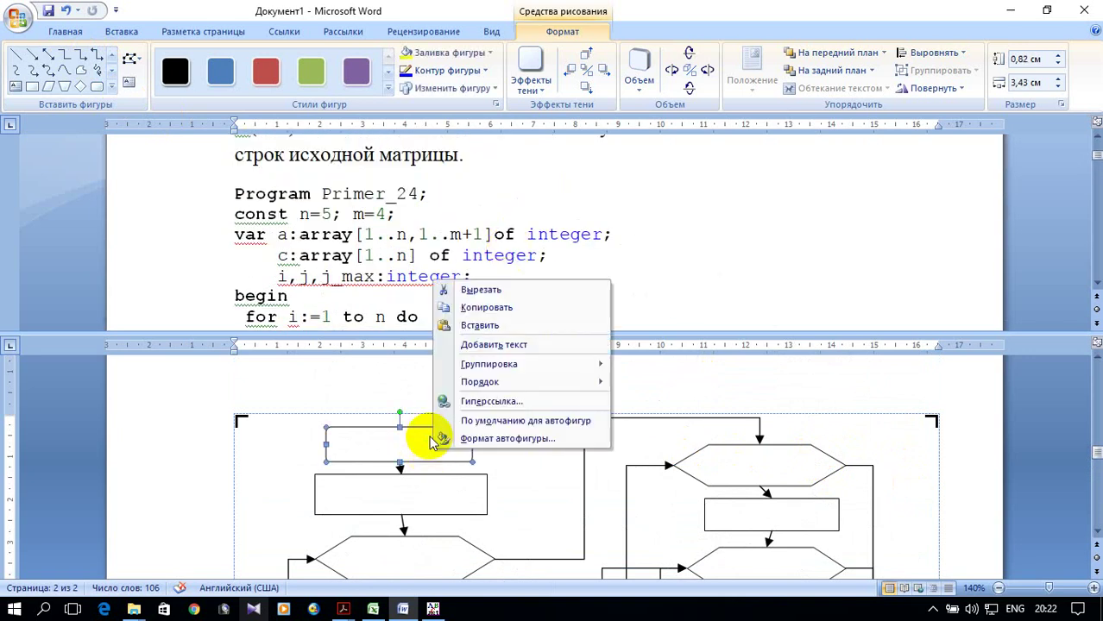
pyautogui.click(489, 346)
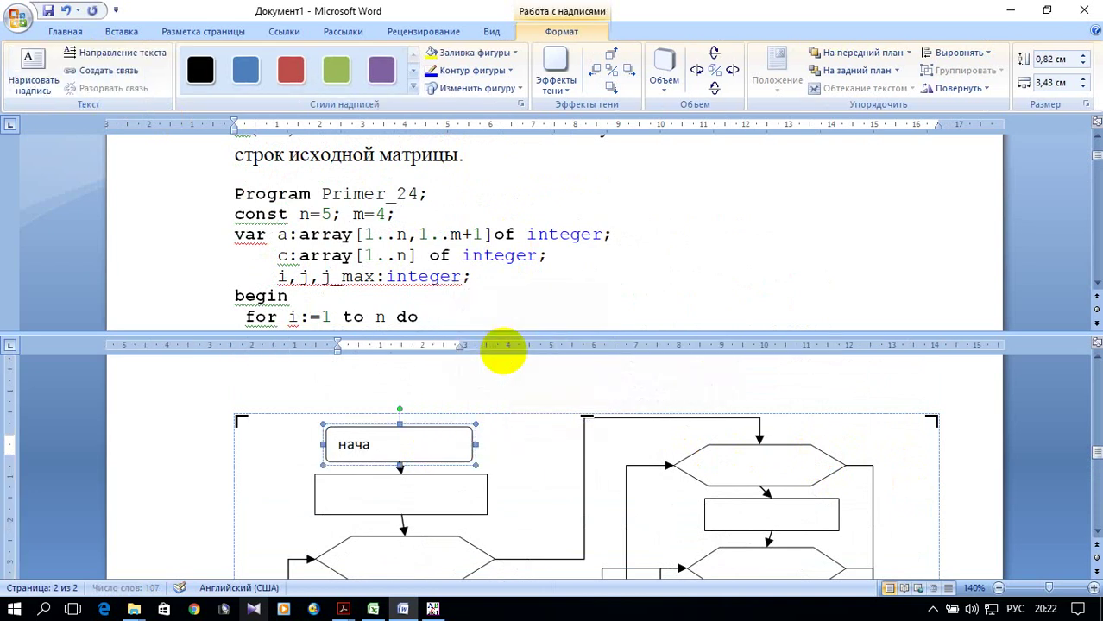
pyautogui.write('начало')
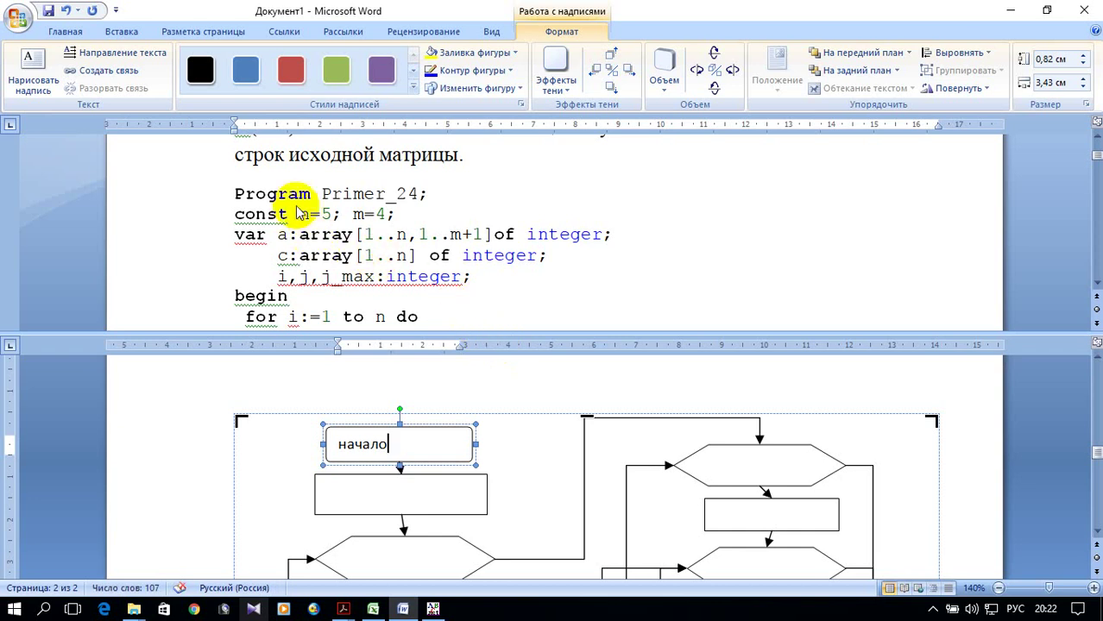
# - Copy 'n=5; m=4;' from the const line into the box below
pyautogui.moveTo(298, 218); pyautogui.dragTo(384, 217)
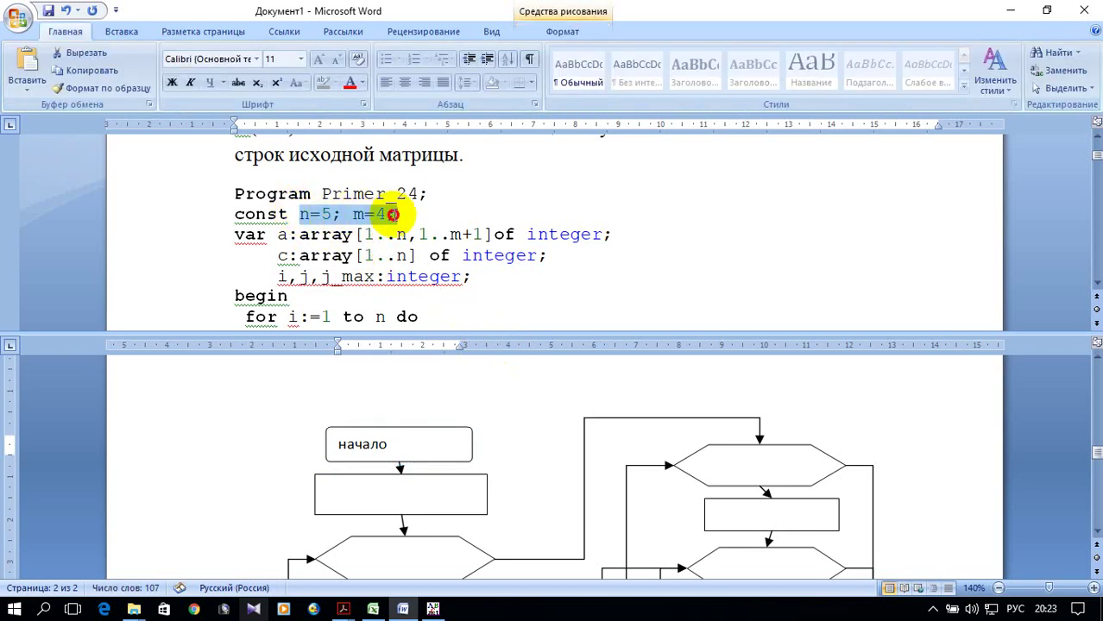
pyautogui.rightClick(384, 217)
pyautogui.click(436, 246)
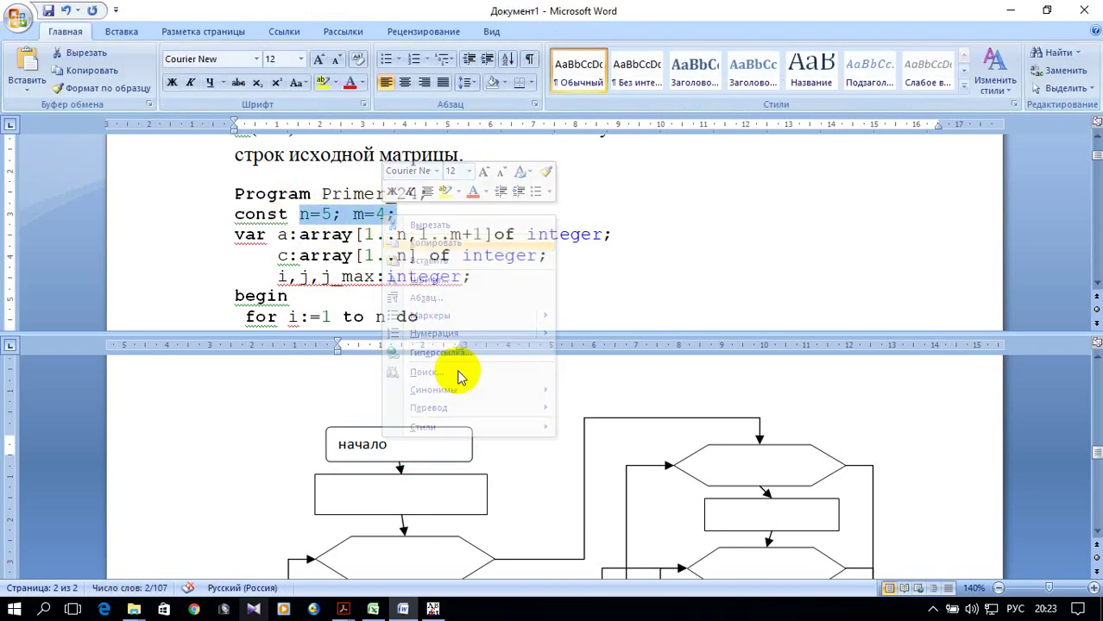
pyautogui.click(423, 492)
pyautogui.rightClick(423, 490)
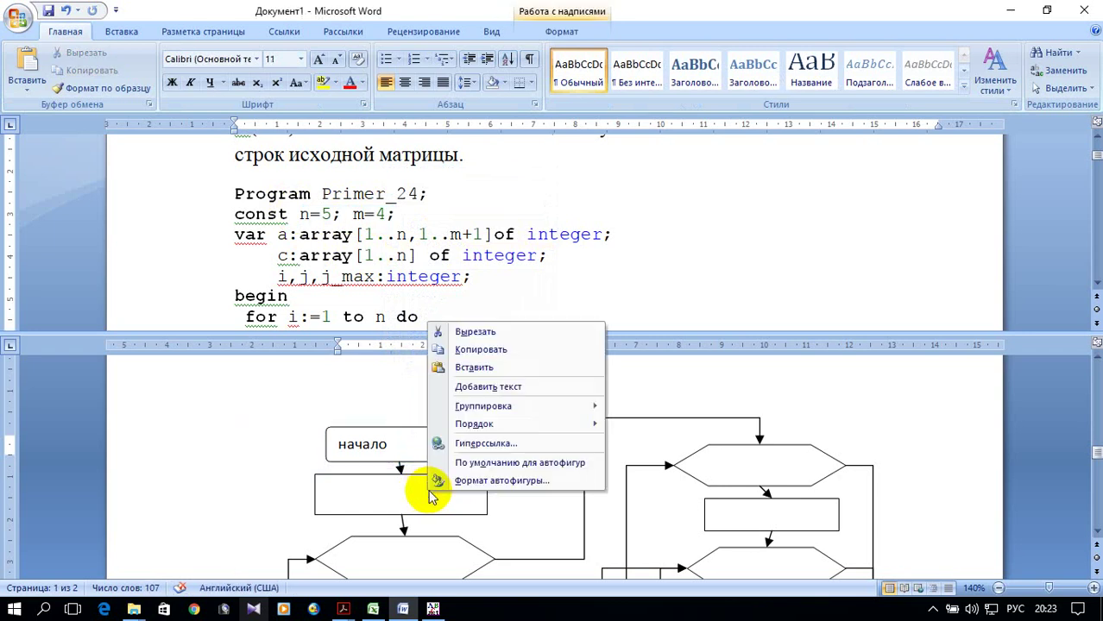
pyautogui.click(486, 389)
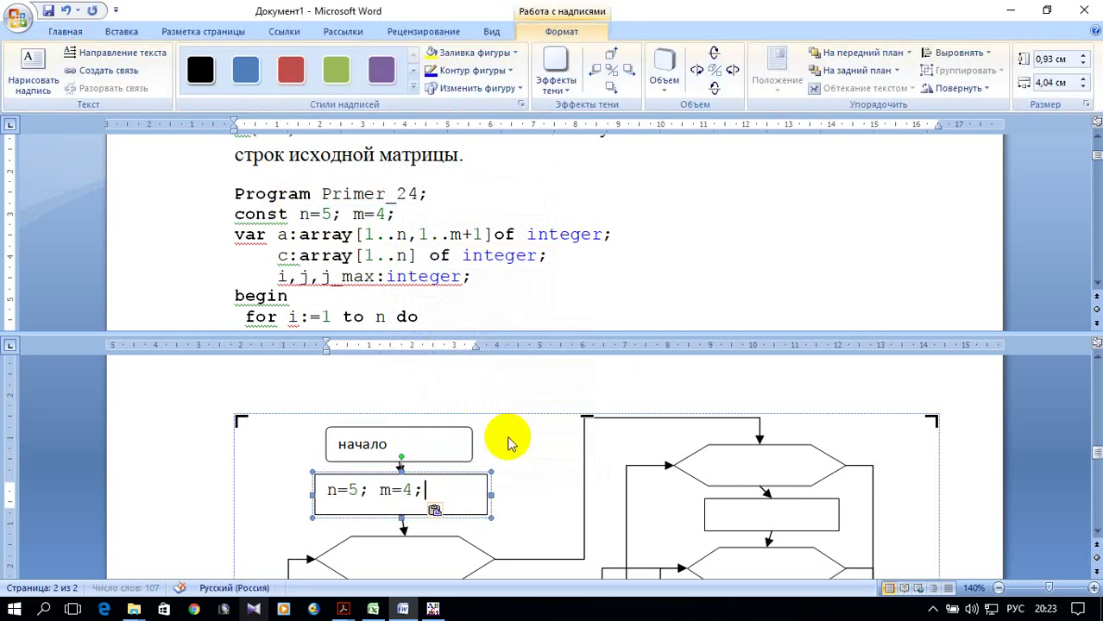
pyautogui.scroll(-1, 473, 469)
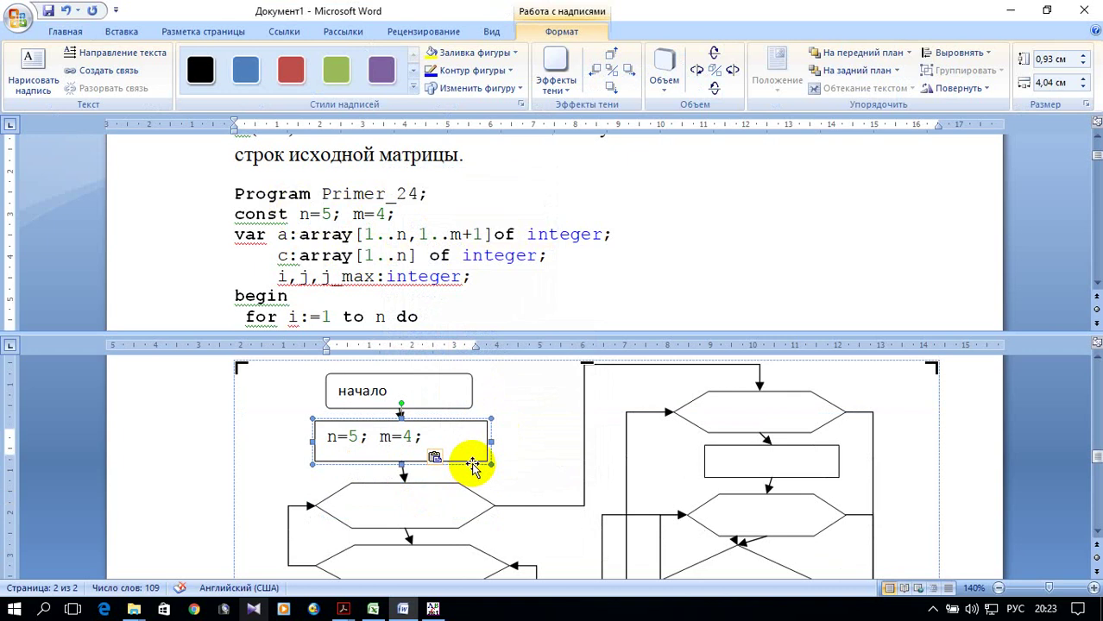
pyautogui.scroll(-3, 480, 220)
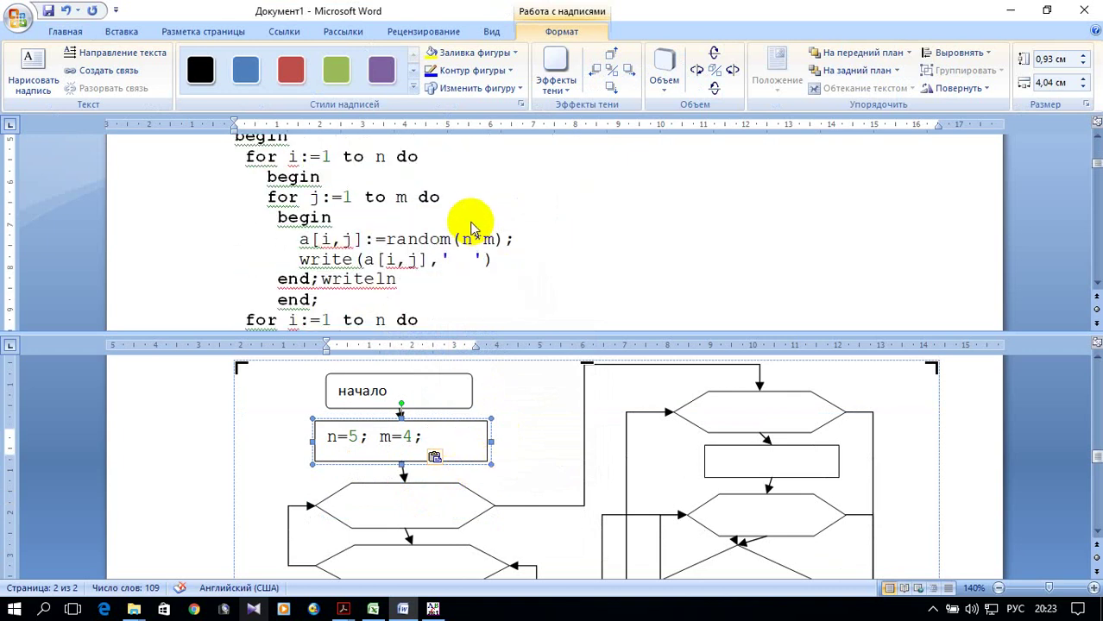
# - Put the label I=1..n into the first loop hexagon
pyautogui.click(377, 508)
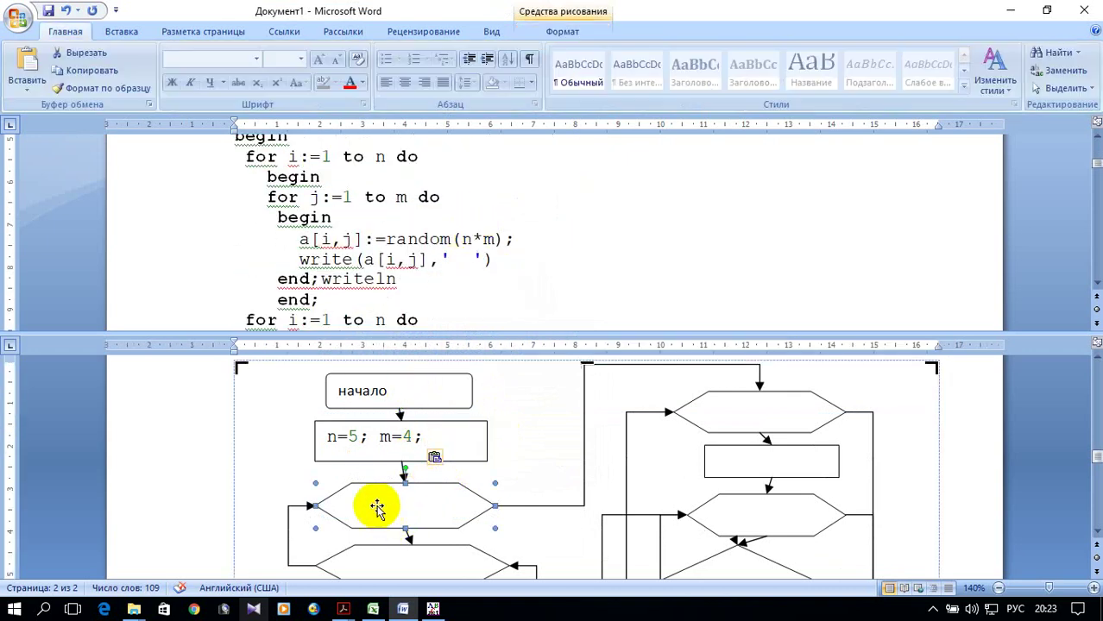
pyautogui.rightClick(377, 508)
pyautogui.click(446, 401)
pyautogui.write('I=1..n')
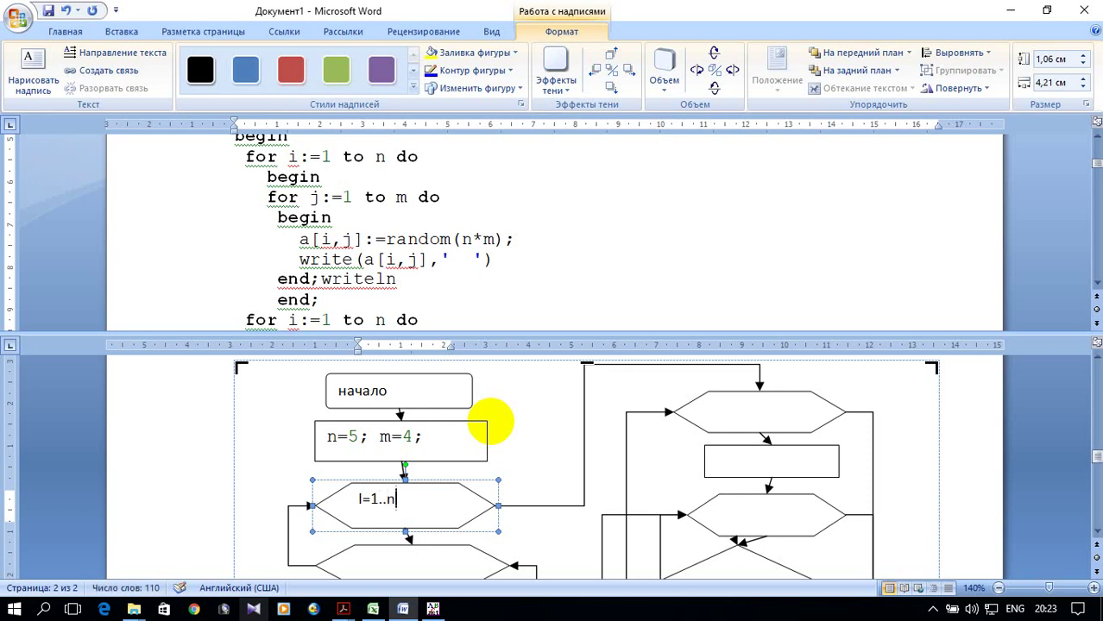
pyautogui.moveTo(401, 500); pyautogui.dragTo(364, 509)
pyautogui.click(375, 515)
pyautogui.rightClick(380, 501)
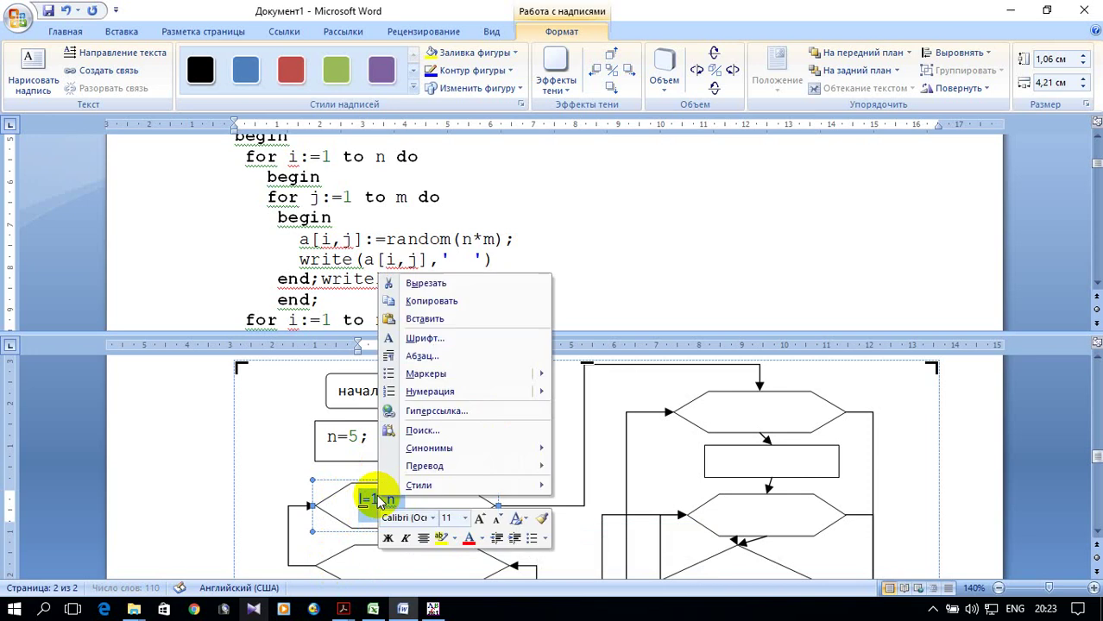
pyautogui.click(442, 290)
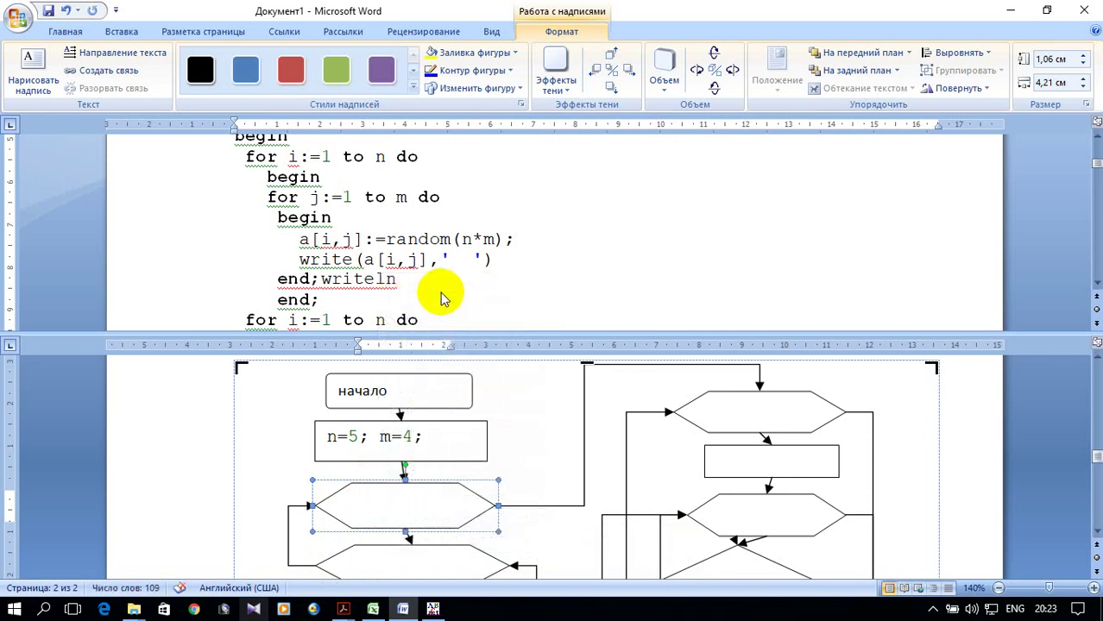
pyautogui.rightClick(391, 509)
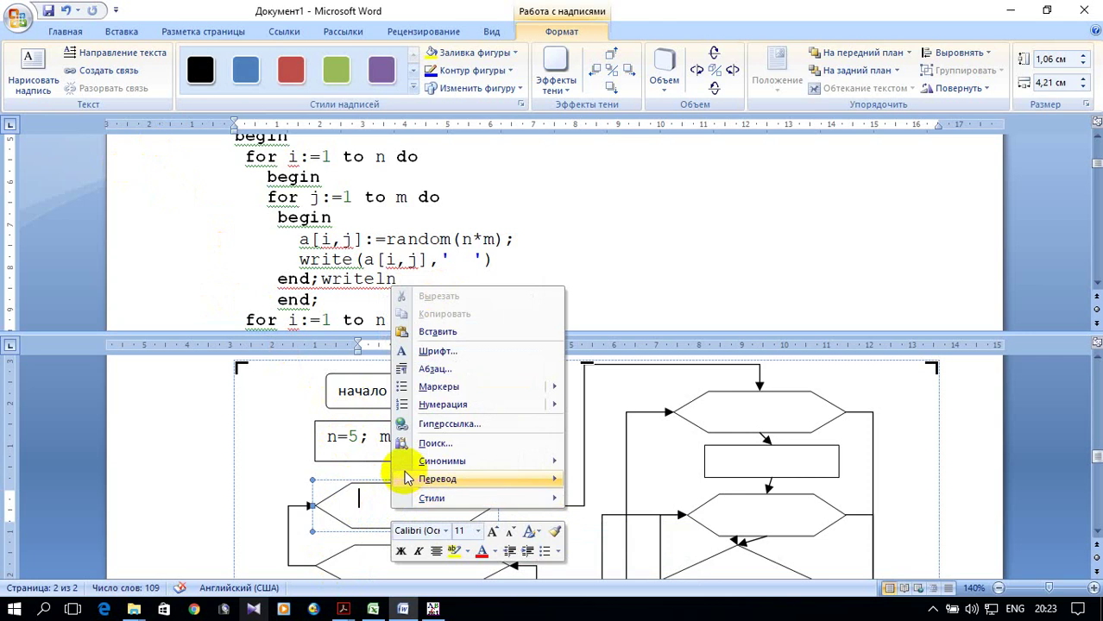
pyautogui.click(438, 324)
pyautogui.scroll(-1, 486, 435)
# - Label the lower hexagon j=1..m
pyautogui.rightClick(424, 510)
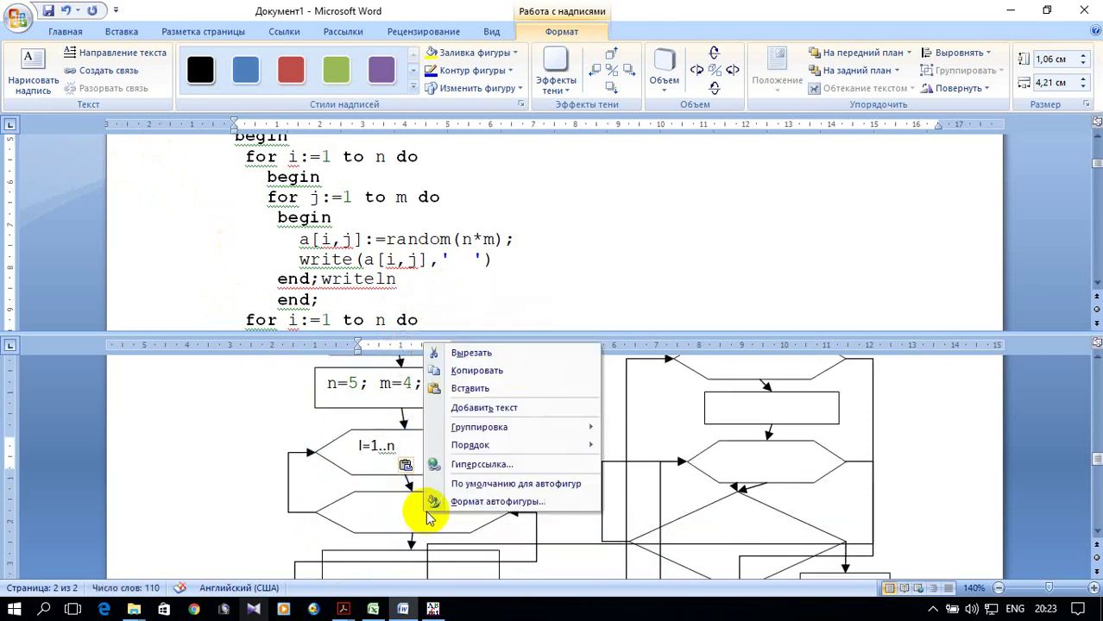
pyautogui.click(481, 407)
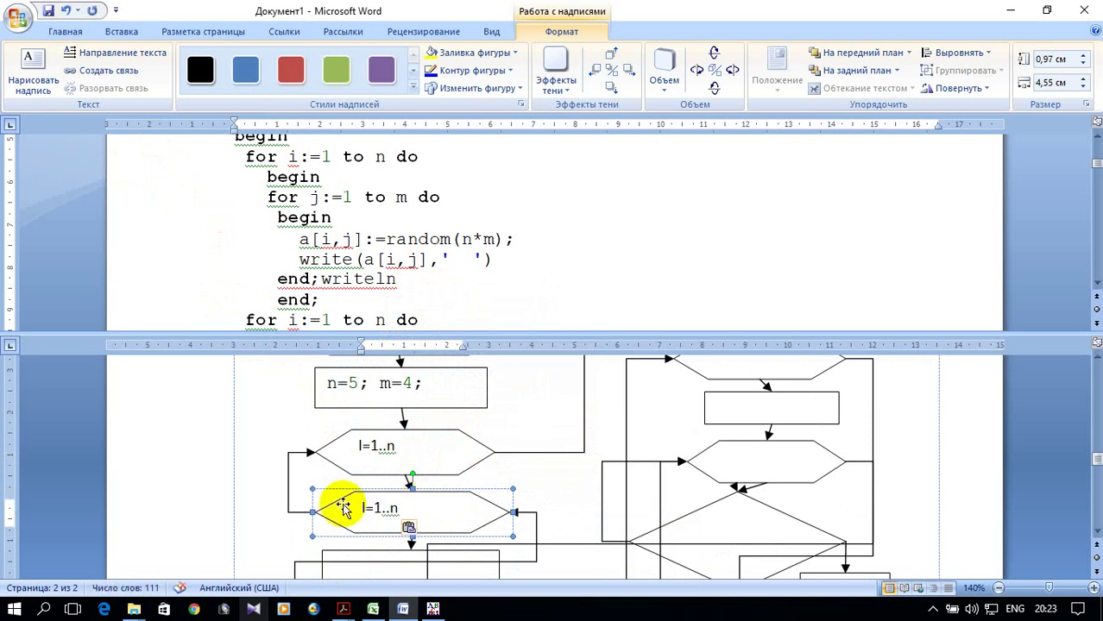
pyautogui.press('BackSpace')
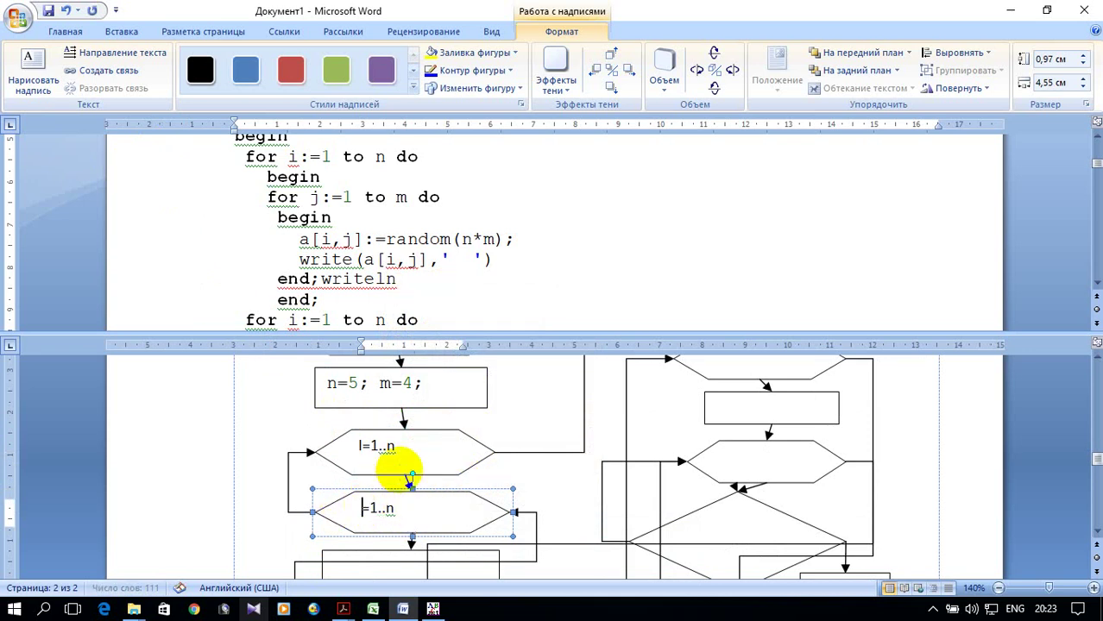
pyautogui.write('j=1..')
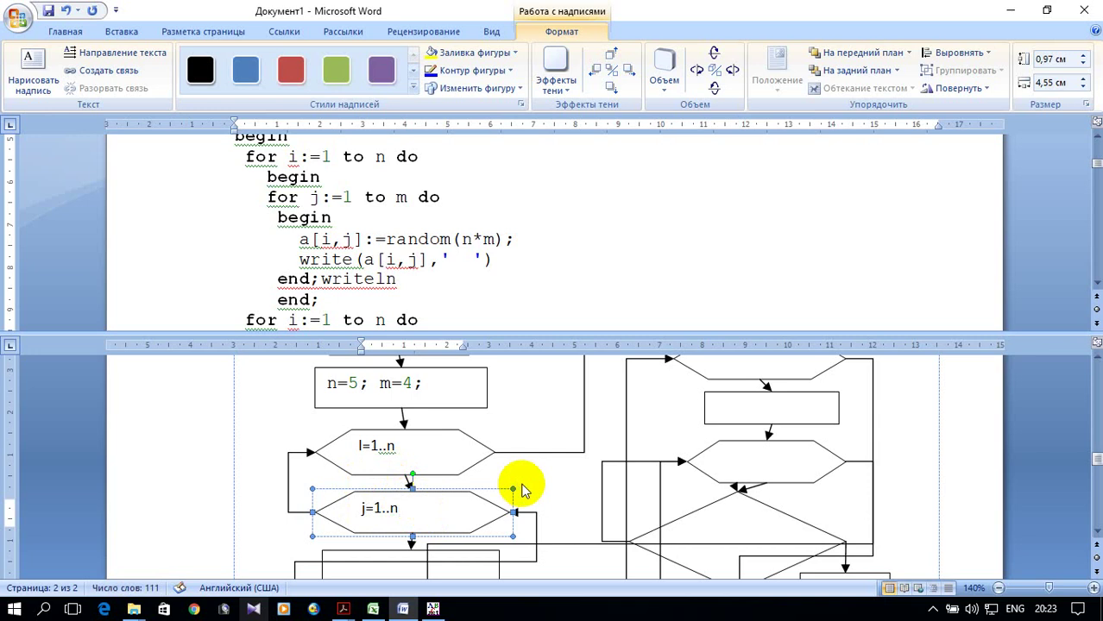
pyautogui.write('m')
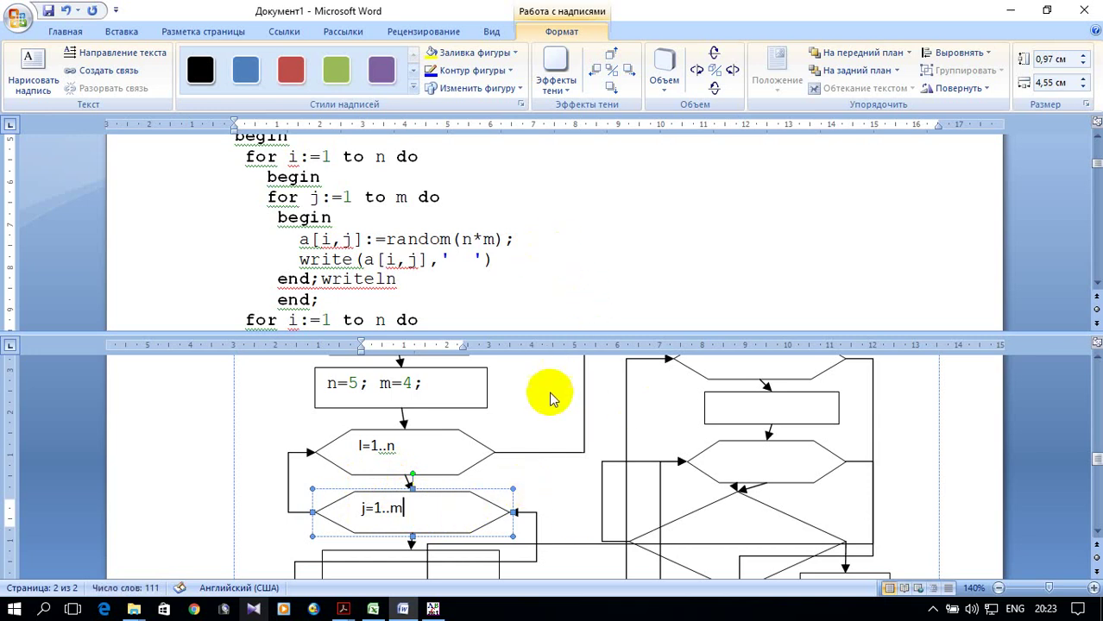
pyautogui.scroll(-1, 539, 467)
pyautogui.scroll(-1, 497, 431)
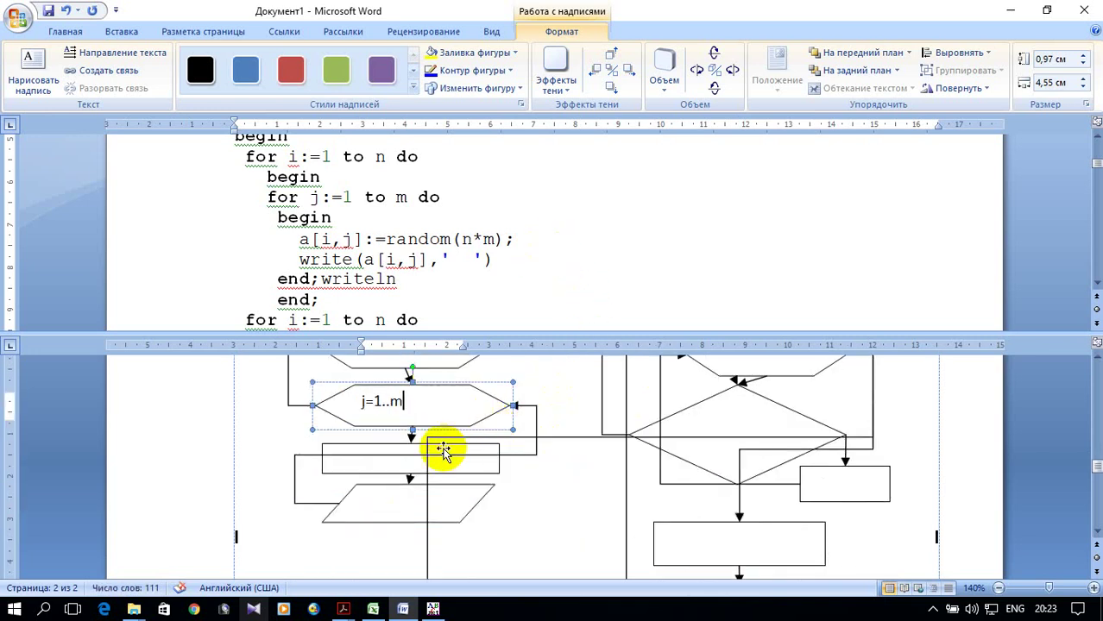
# - Paste the a[i,j]:=random(n*m) line into the rectangle and widen it to fit
pyautogui.click(324, 223)
pyautogui.moveTo(298, 241)
pyautogui.mouseDown()
pyautogui.moveTo(367, 251)
pyautogui.moveTo(508, 242)
pyautogui.mouseUp()
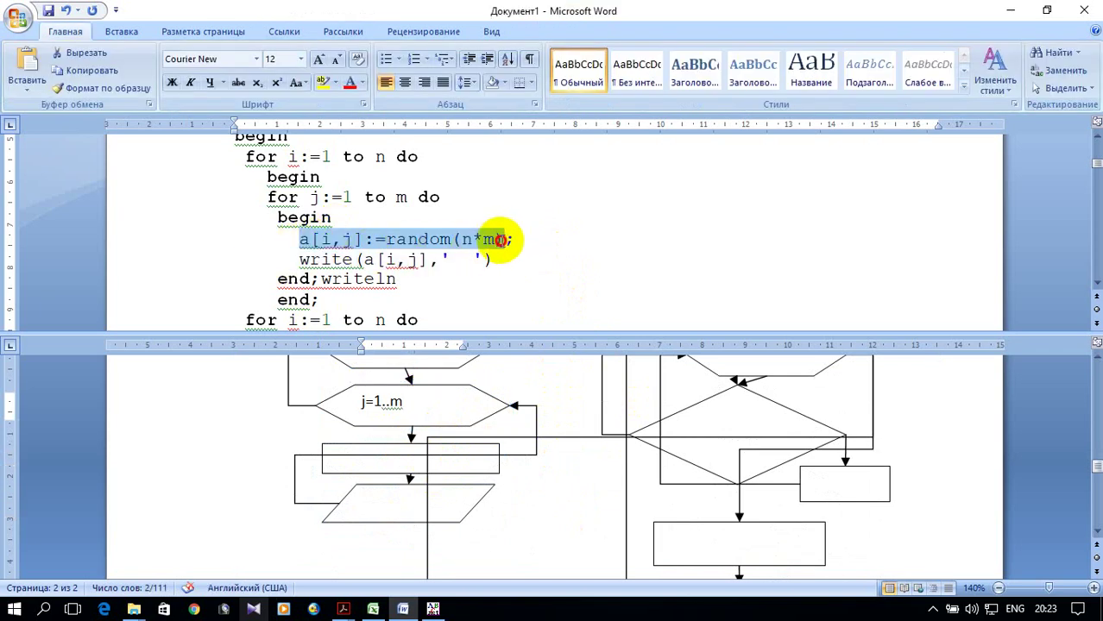
pyautogui.rightClick(489, 244)
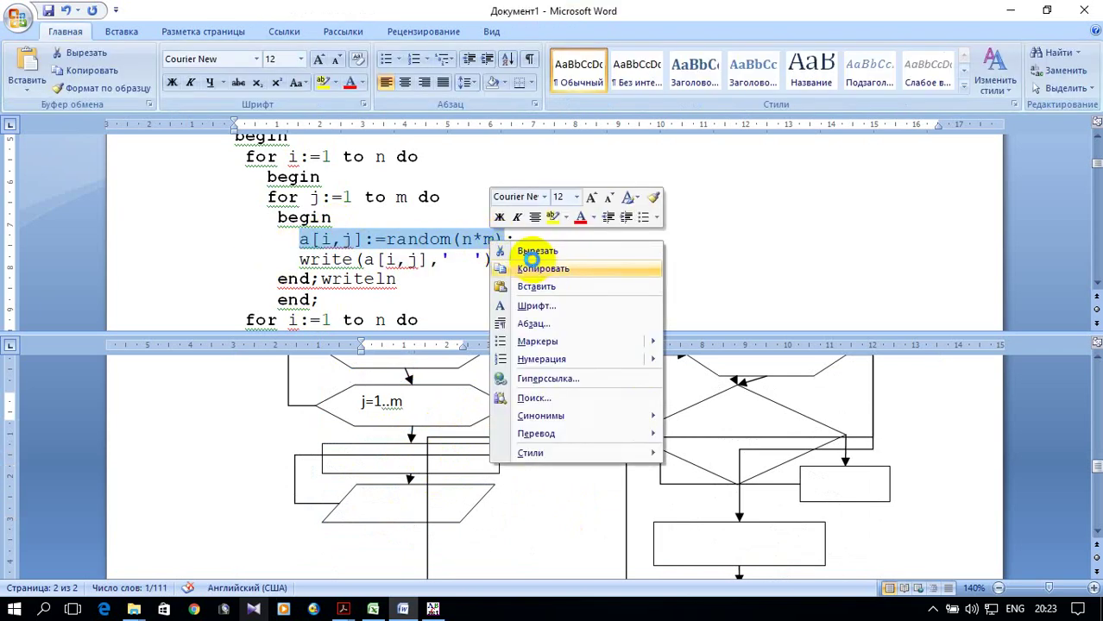
pyautogui.click(518, 263)
pyautogui.click(391, 478)
pyautogui.click(384, 475)
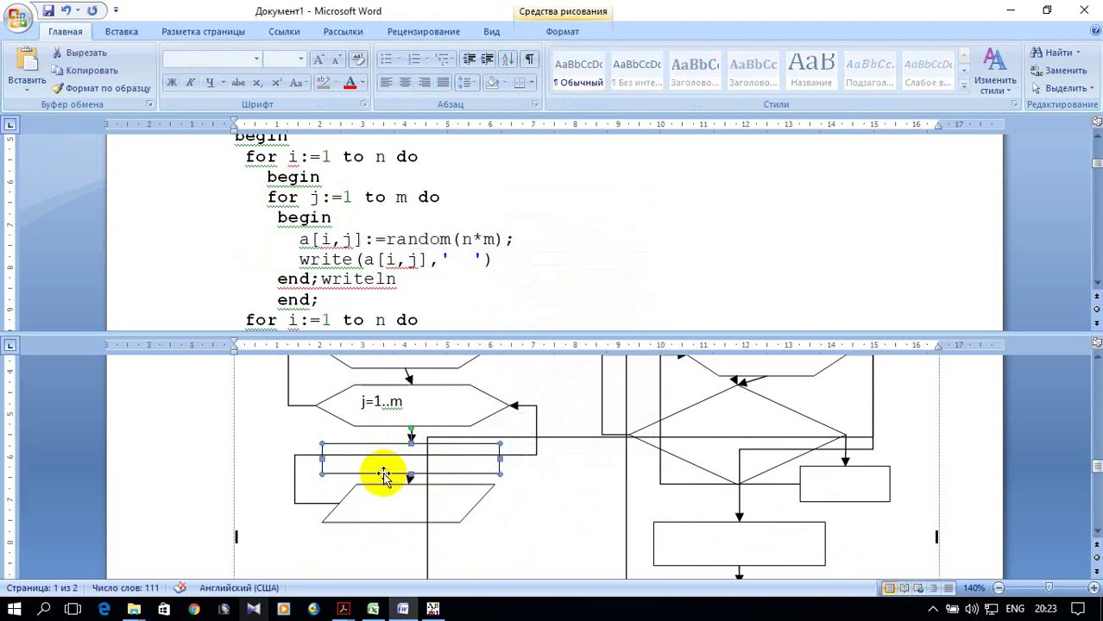
pyautogui.rightClick(385, 480)
pyautogui.click(431, 394)
pyautogui.write('a[i,j]:=random')
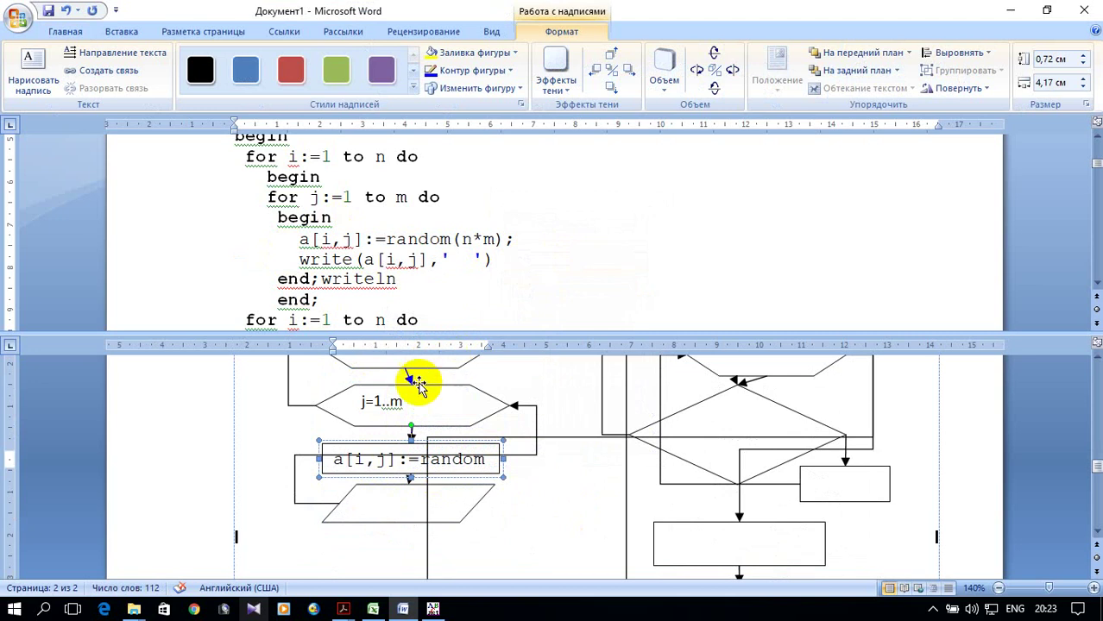
pyautogui.moveTo(505, 455); pyautogui.dragTo(524, 457)
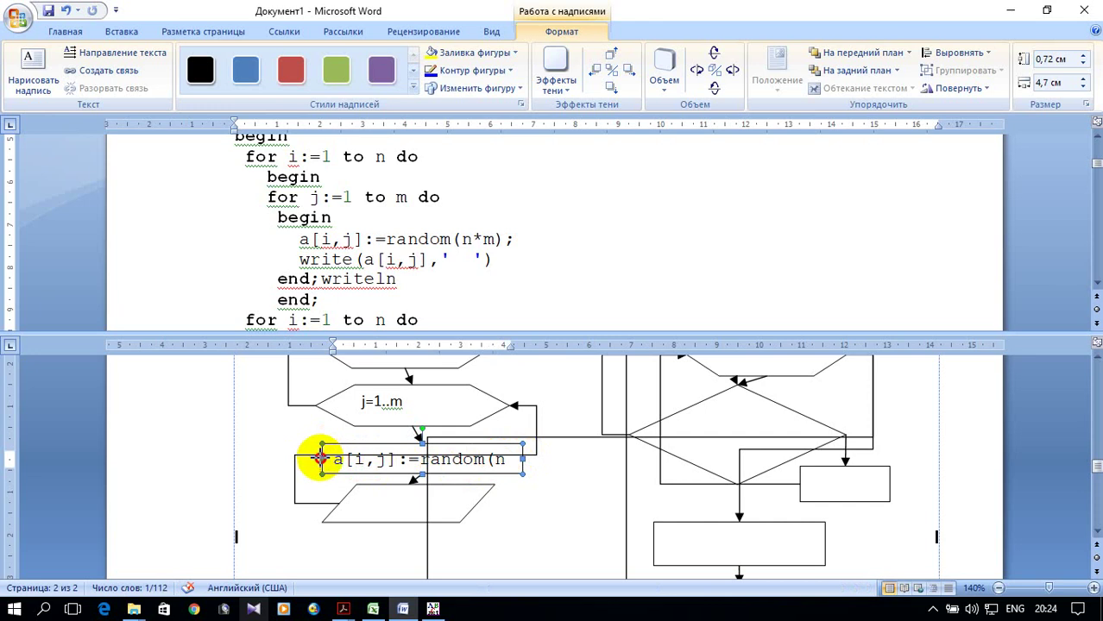
pyautogui.moveTo(302, 459); pyautogui.dragTo(294, 460)
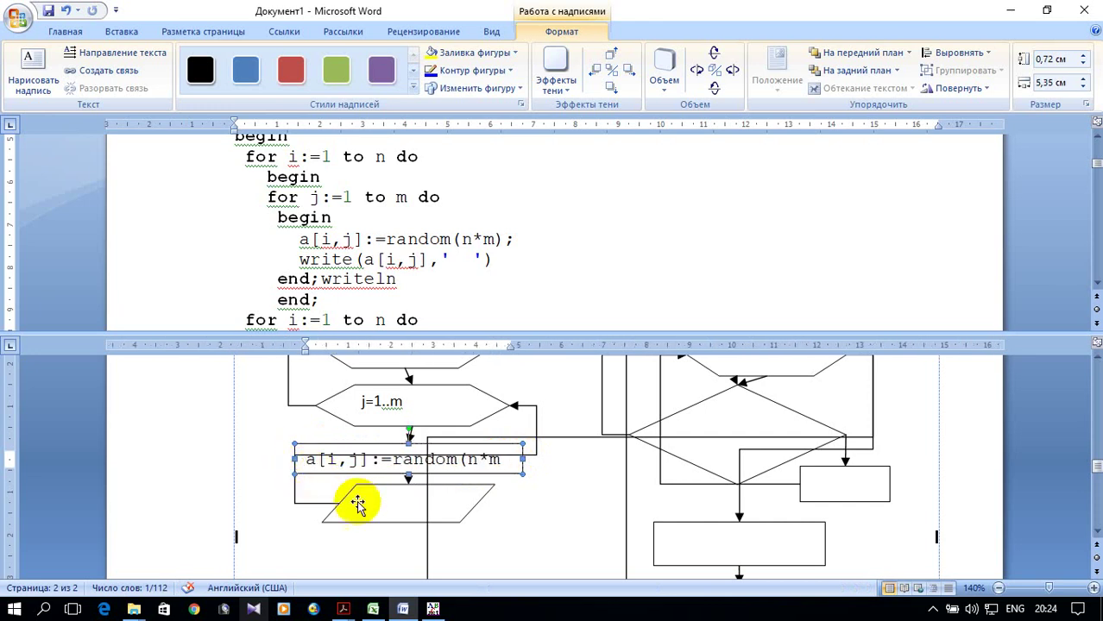
# - Copy a[i,j] from the write line into the parallelogram
pyautogui.scroll(-1, 540, 462)
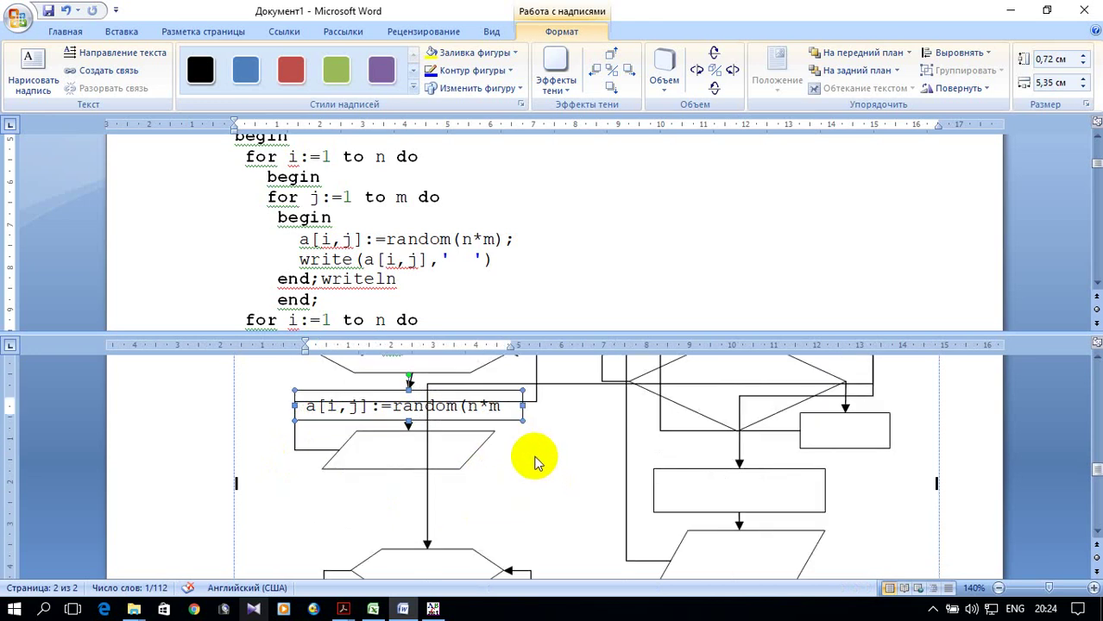
pyautogui.scroll(2, 535, 462)
pyautogui.scroll(-1, 536, 459)
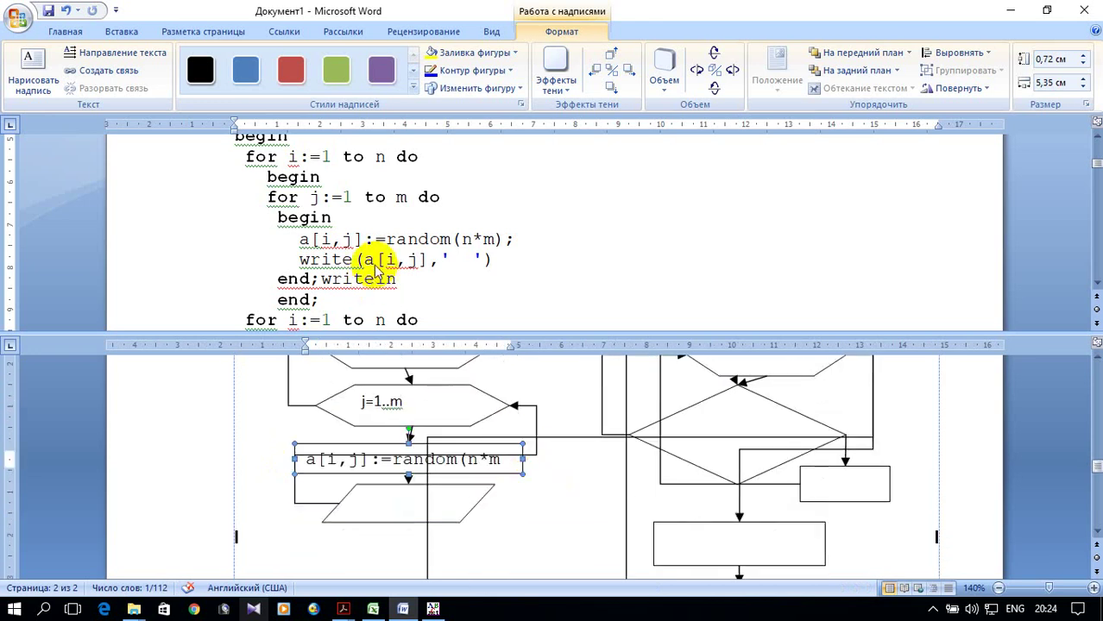
pyautogui.moveTo(299, 239); pyautogui.dragTo(503, 239)
pyautogui.moveTo(380, 264); pyautogui.dragTo(424, 262)
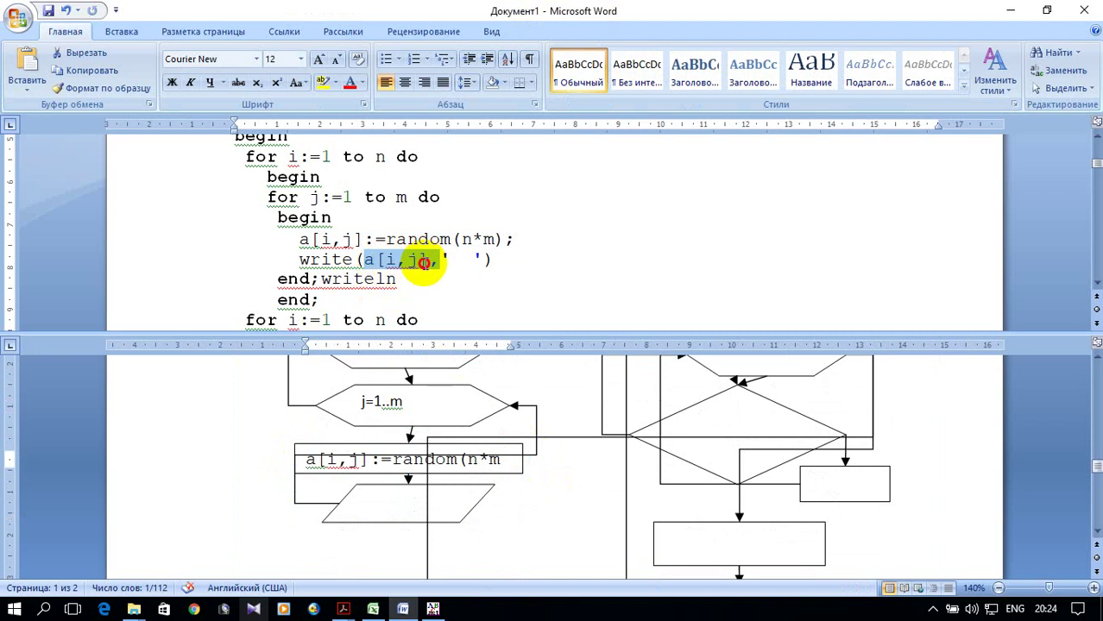
pyautogui.rightClick(413, 262)
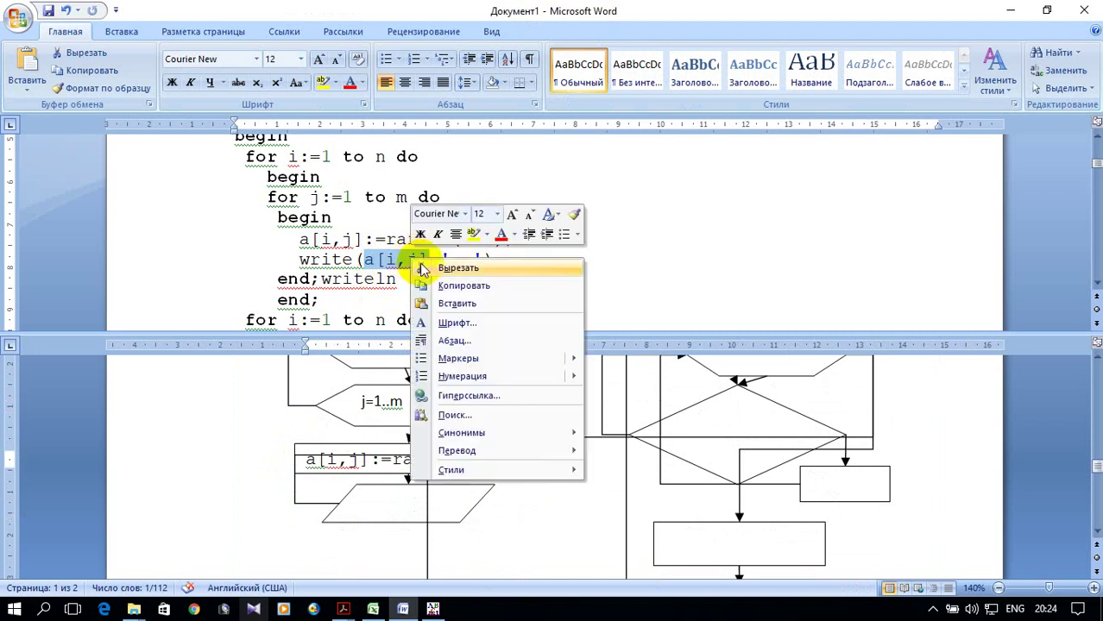
pyautogui.click(406, 281)
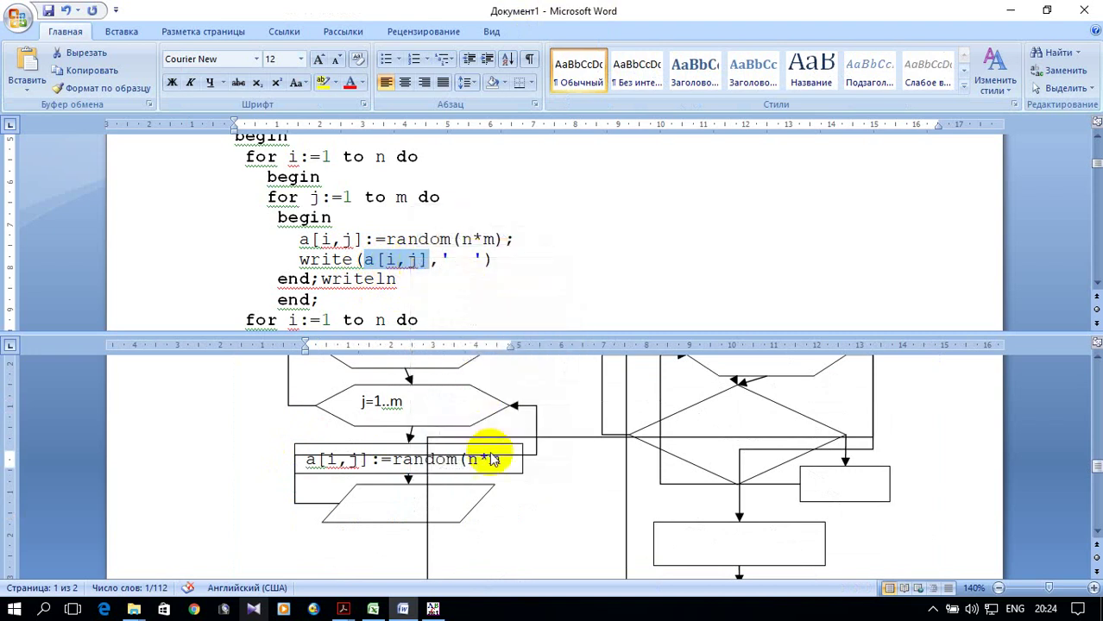
pyautogui.click(484, 499)
pyautogui.click(481, 497)
pyautogui.rightClick(477, 493)
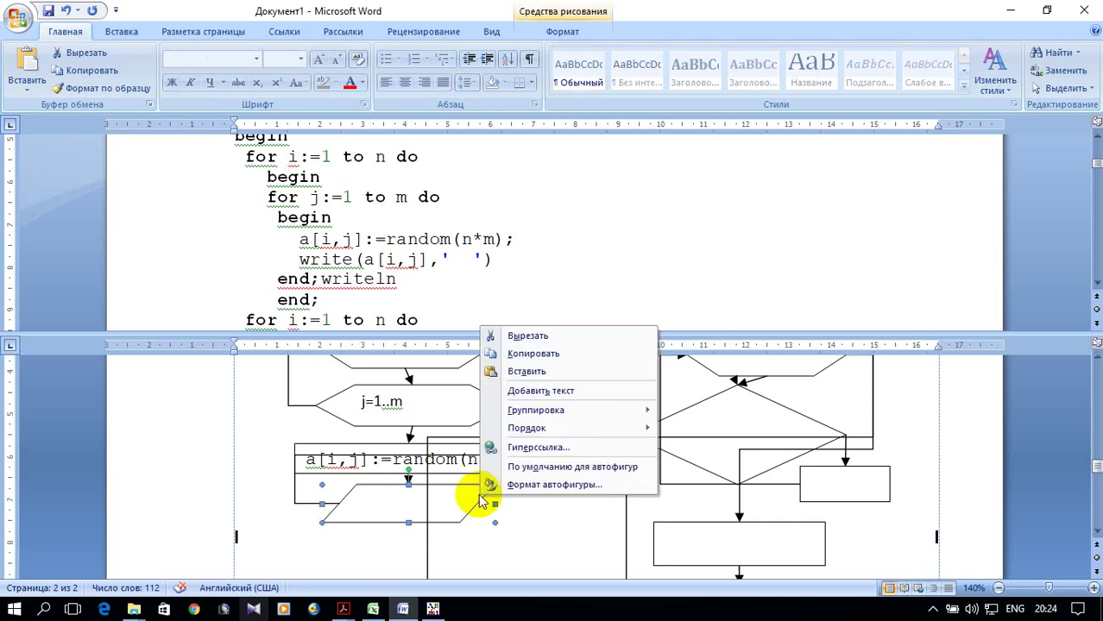
pyautogui.click(544, 391)
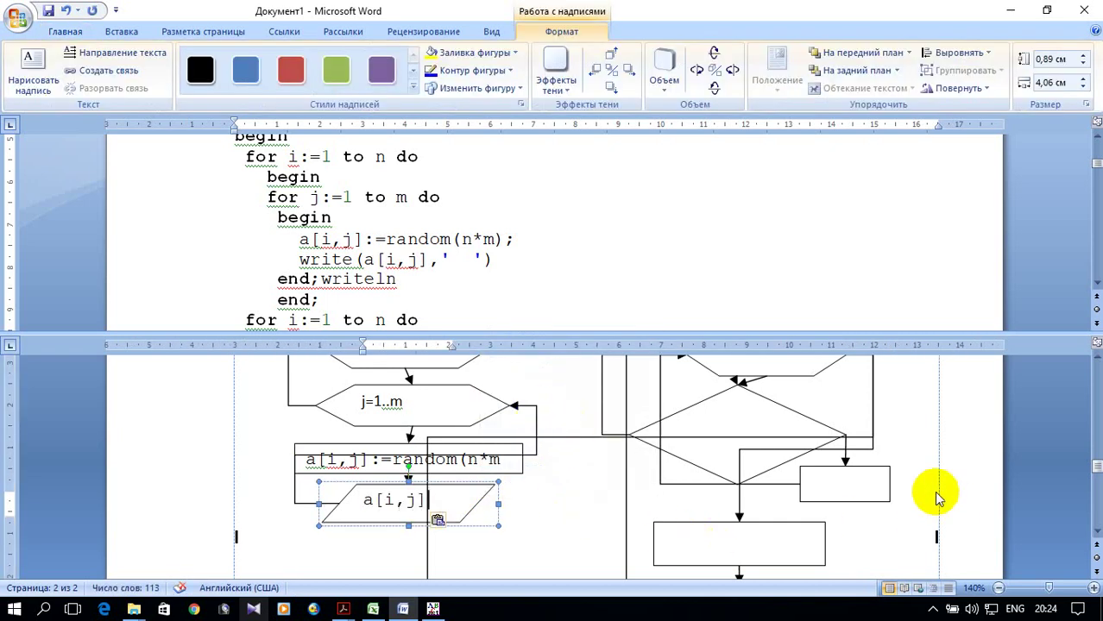
pyautogui.scroll(3, 922, 467)
pyautogui.scroll(-2, 923, 467)
pyautogui.scroll(-1, 923, 467)
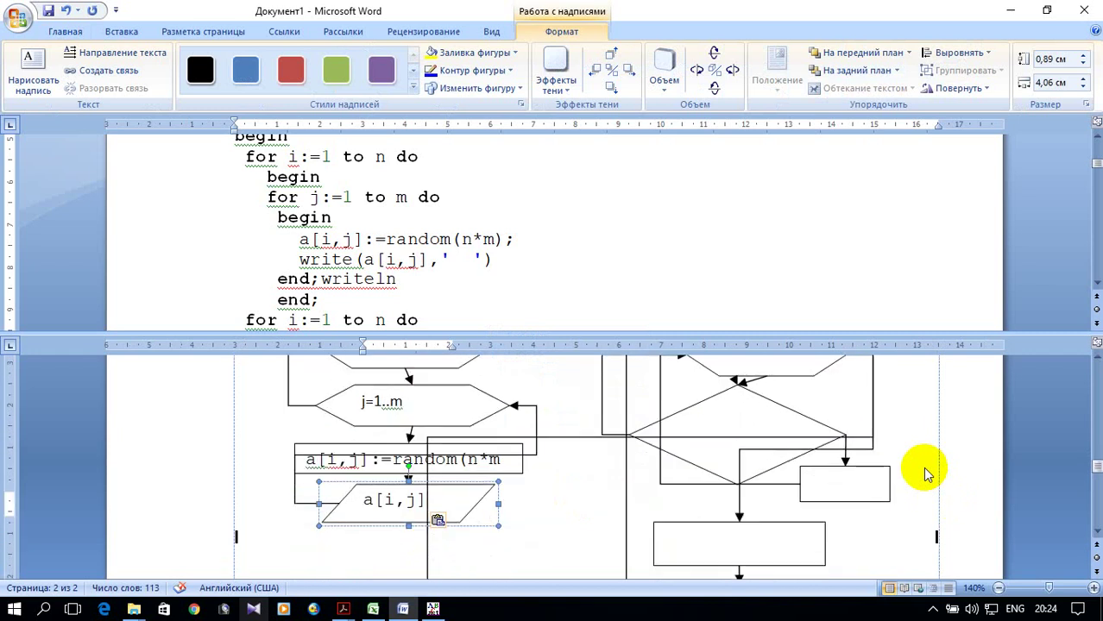
pyautogui.scroll(1, 922, 467)
# - Label the right column's top hexagon I=1..n
pyautogui.scroll(2, 926, 467)
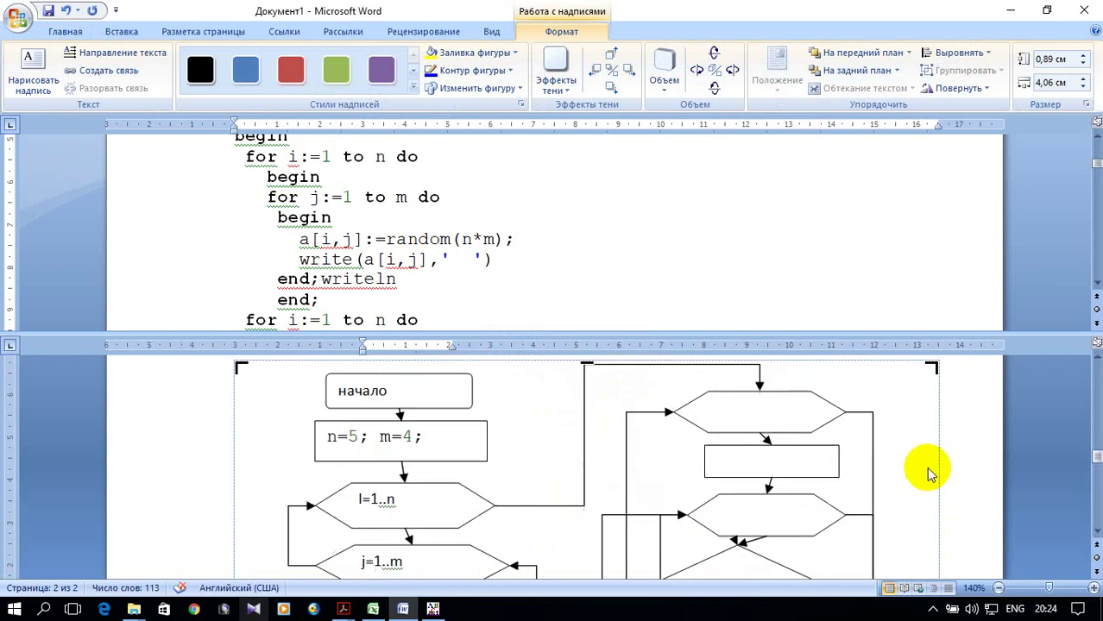
pyautogui.scroll(1, 926, 467)
pyautogui.click(805, 480)
pyautogui.click(757, 432)
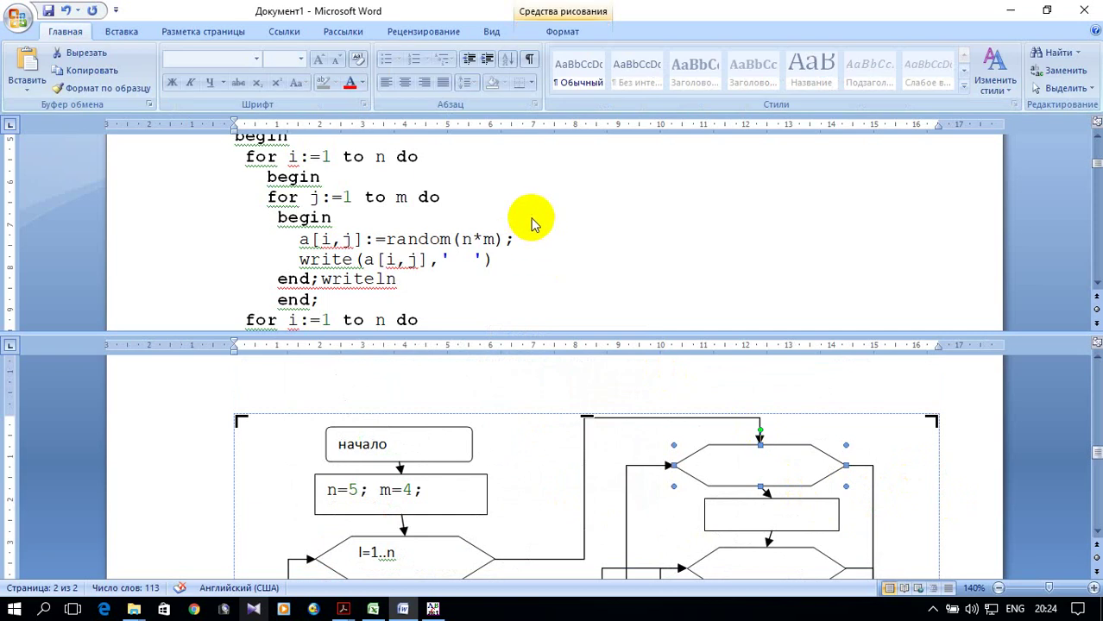
pyautogui.scroll(-2, 544, 232)
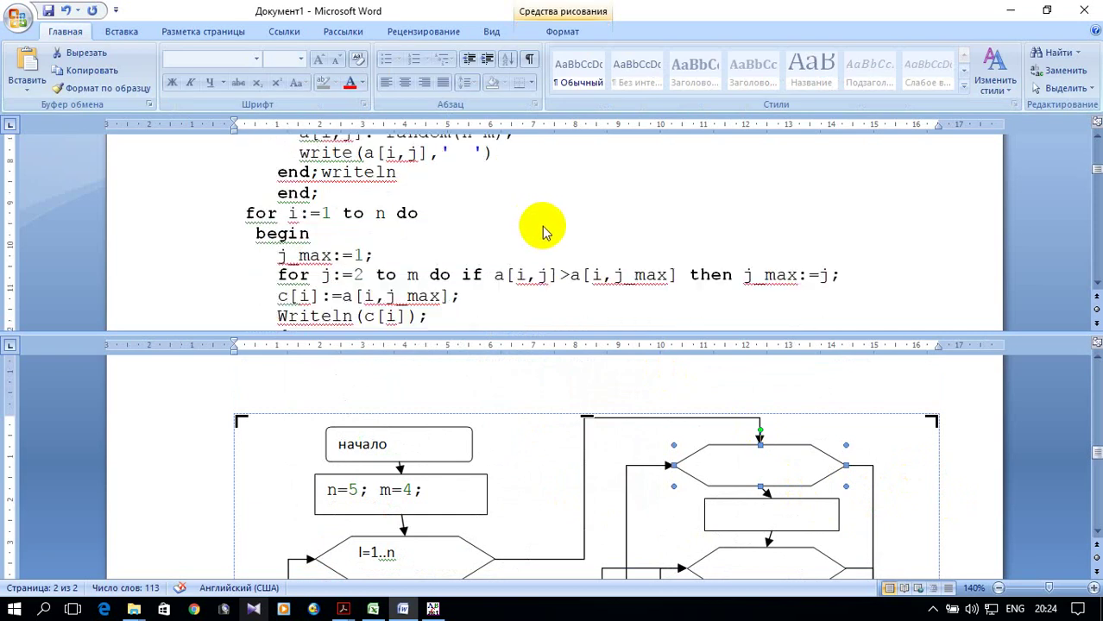
pyautogui.rightClick(765, 466)
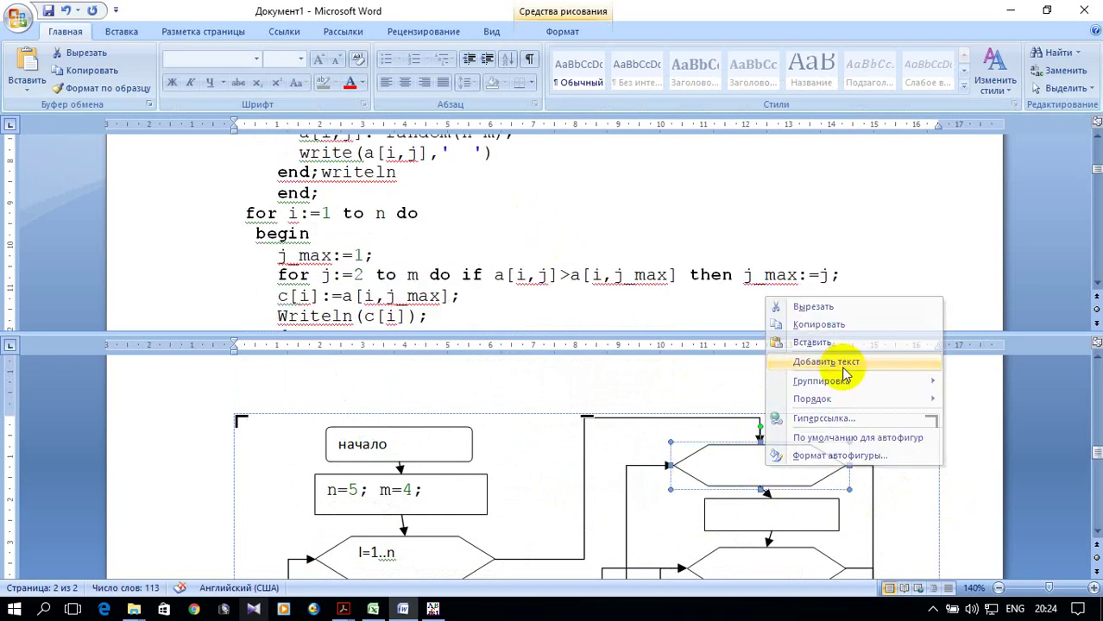
pyautogui.click(845, 366)
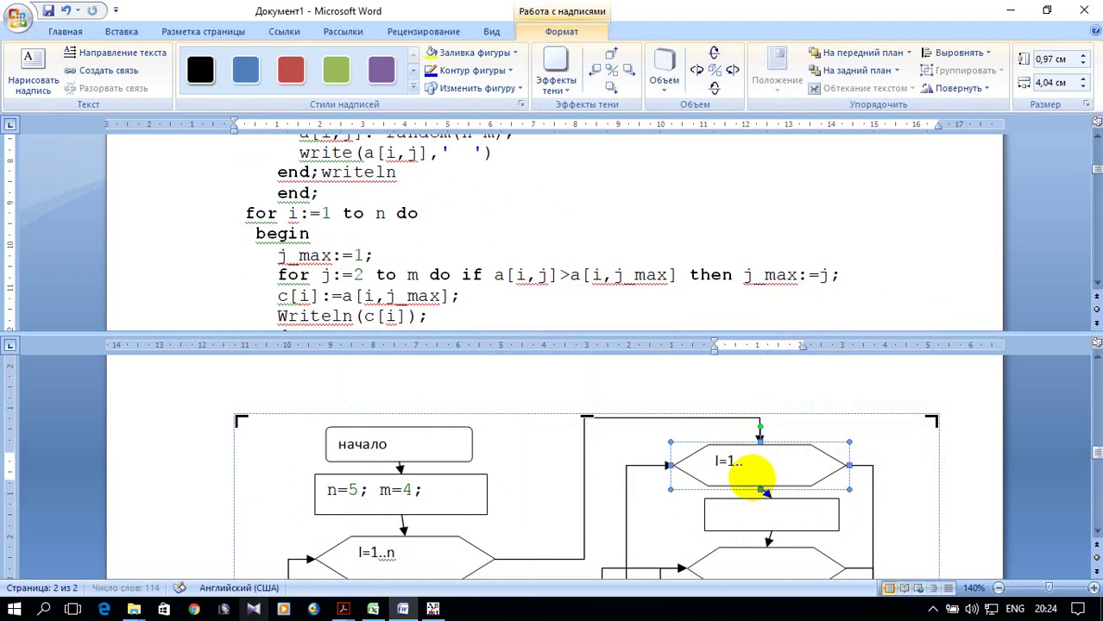
pyautogui.scroll(-1, 702, 217)
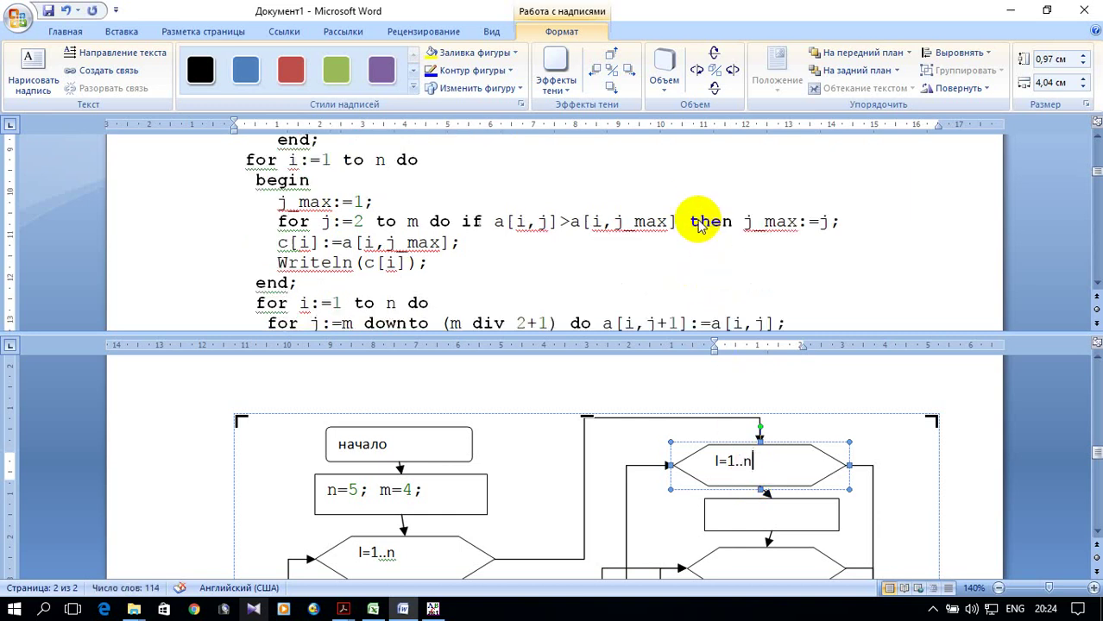
pyautogui.moveTo(259, 205); pyautogui.dragTo(369, 200)
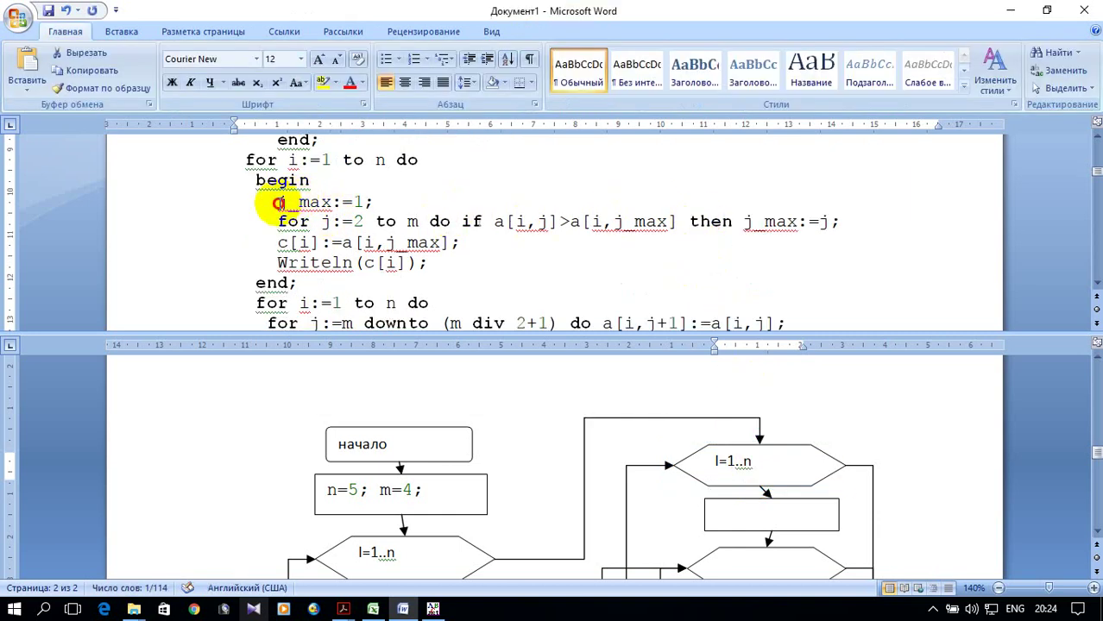
# - Copy j_max:=1 from the program into the empty rectangle under the I=1..n hexagon
pyautogui.rightClick(359, 205)
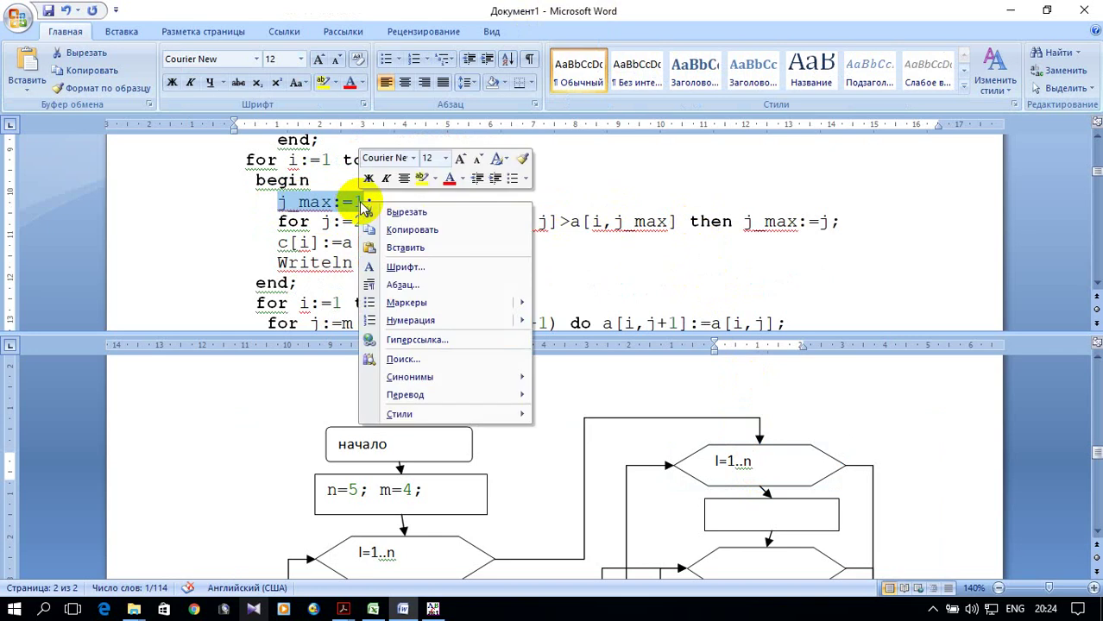
pyautogui.click(406, 229)
pyautogui.click(779, 523)
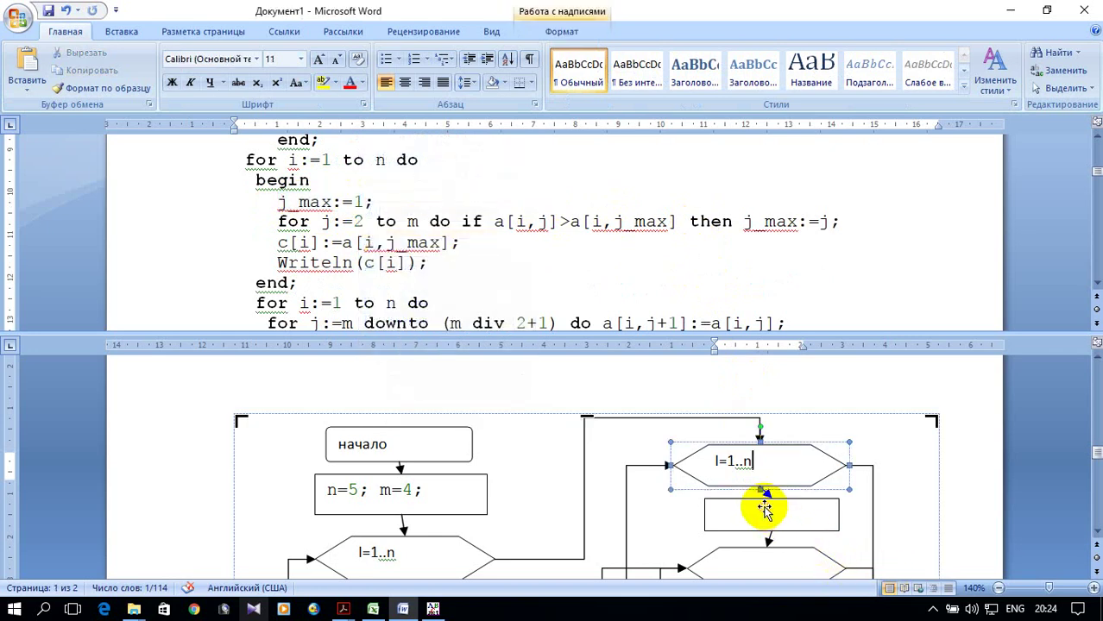
pyautogui.click(760, 501)
pyautogui.rightClick(763, 501)
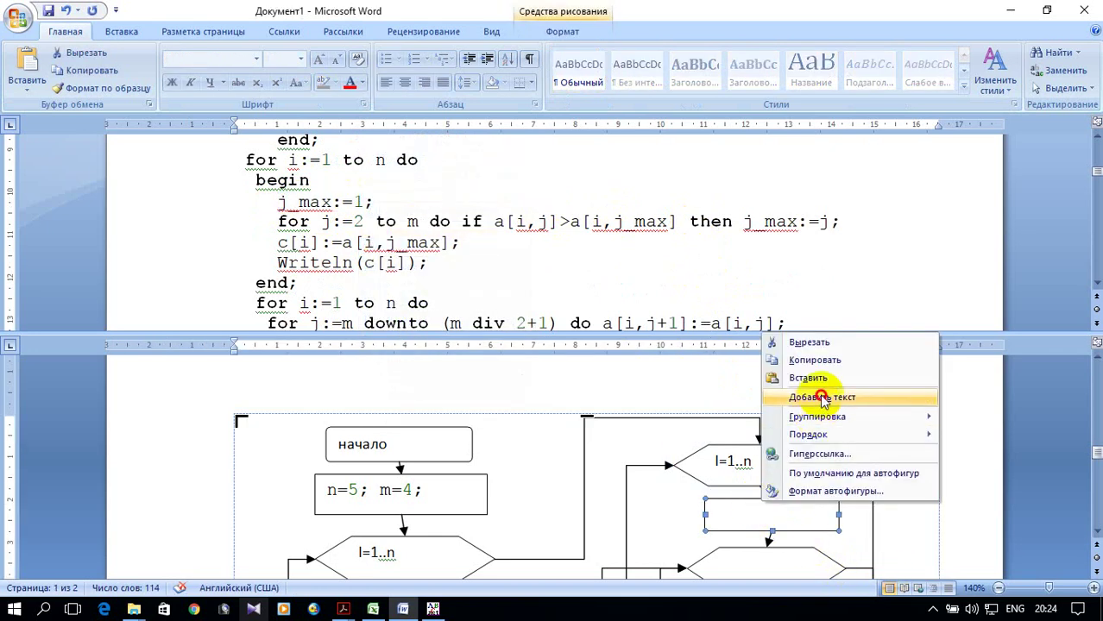
pyautogui.click(820, 397)
pyautogui.hotkey('ctrl', 'v')
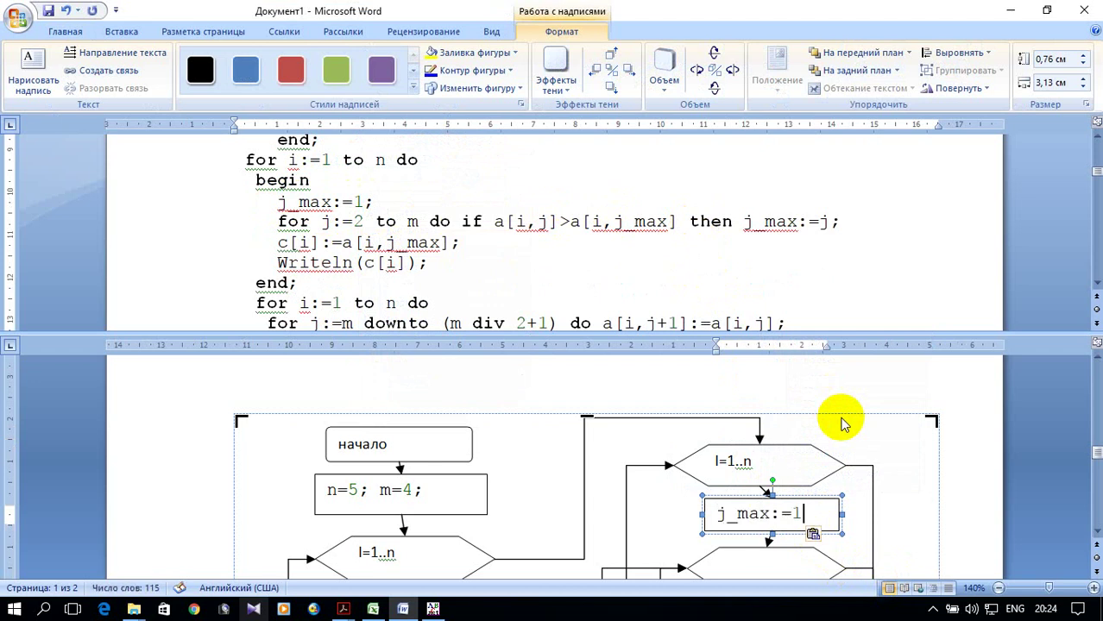
# - Label the hexagon below J=2..m, then select the condition a[i,j]>a[i,j_max] in the listing
pyautogui.scroll(-1, 844, 447)
pyautogui.scroll(-1, 844, 445)
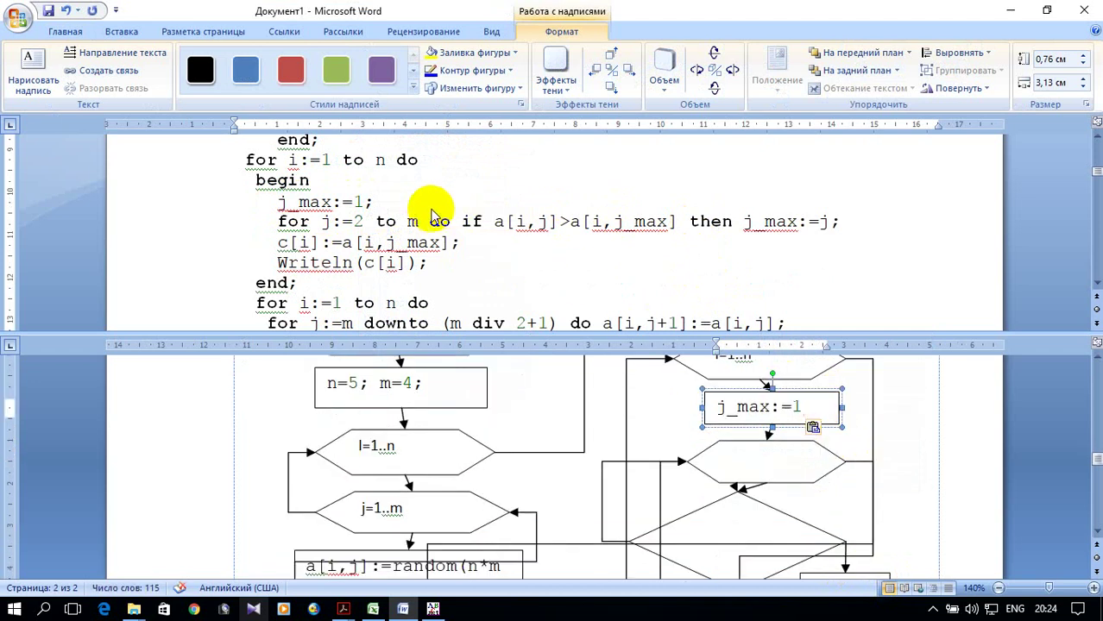
pyautogui.click(748, 473)
pyautogui.rightClick(749, 473)
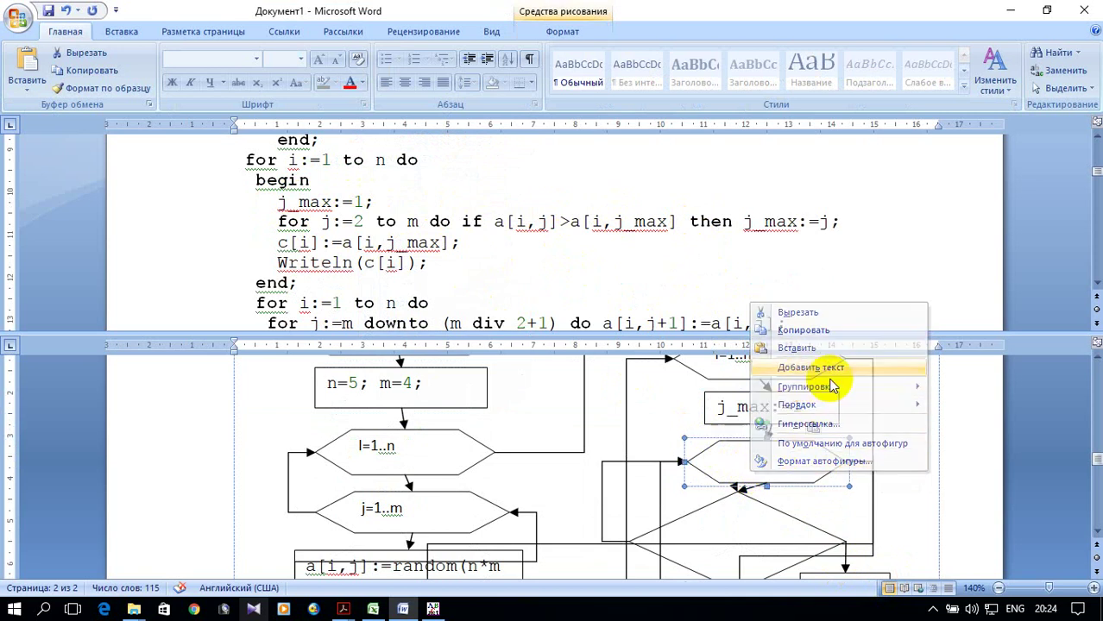
pyautogui.click(827, 371)
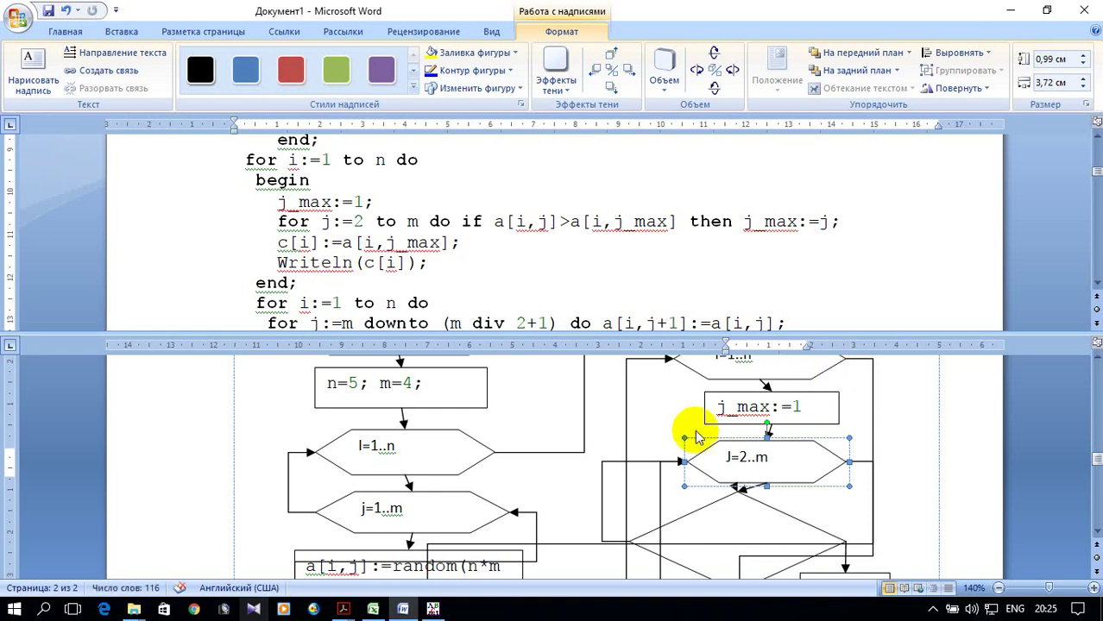
pyautogui.scroll(-1, 844, 481)
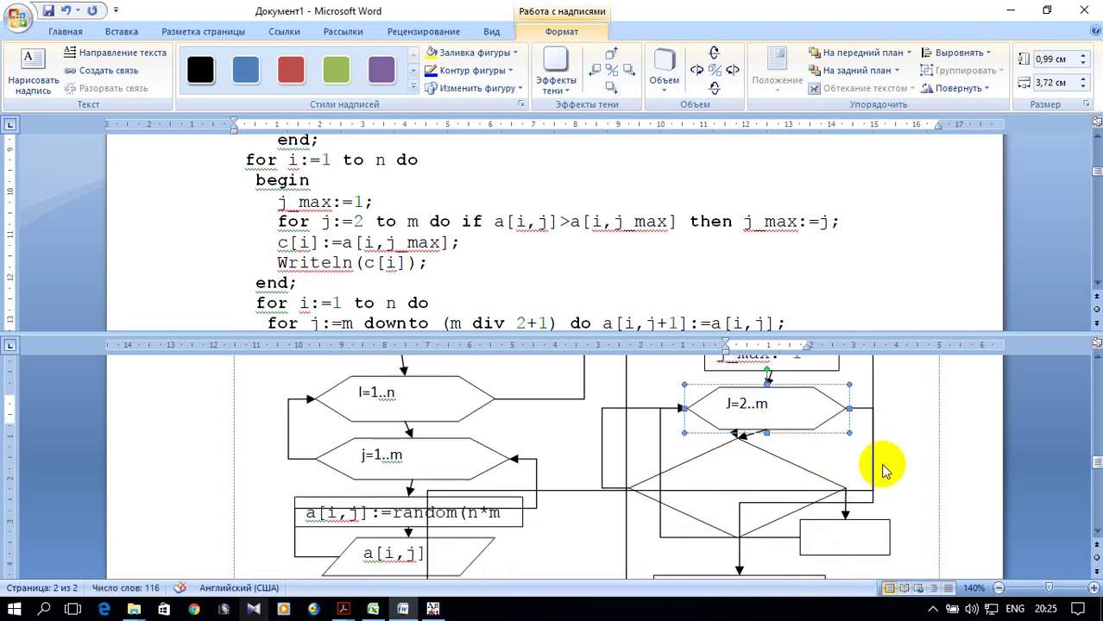
pyautogui.click(518, 226)
pyautogui.moveTo(497, 226); pyautogui.dragTo(665, 227)
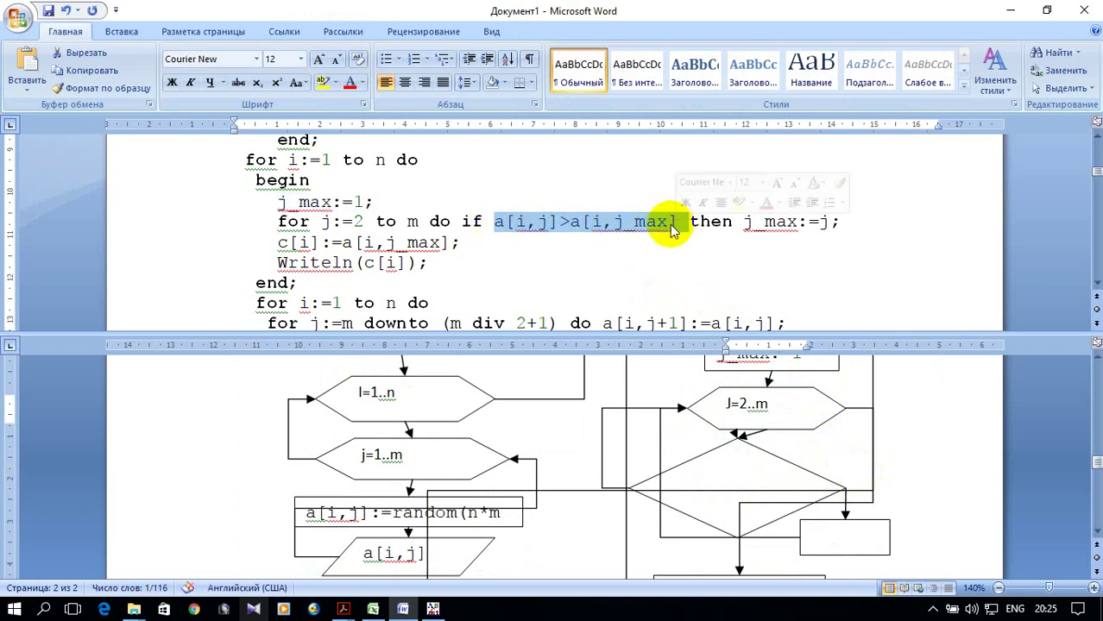
# - Paste the condition a[i,j]>a[i,j_max] into the decision diamond and widen it to fit
pyautogui.rightClick(666, 225)
pyautogui.click(725, 253)
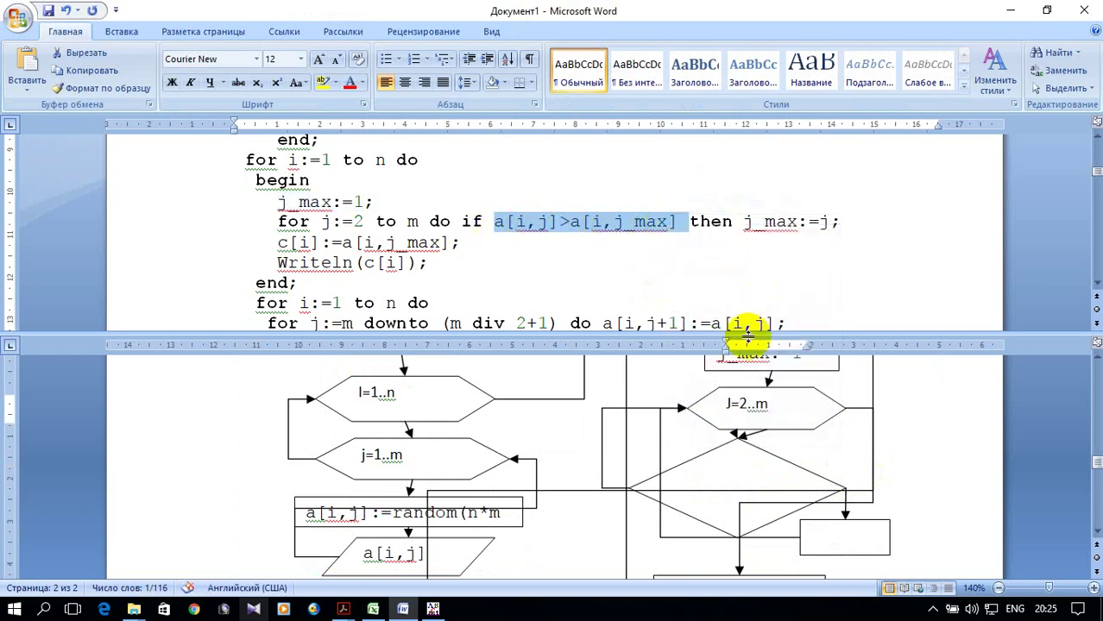
pyautogui.click(776, 459)
pyautogui.click(770, 461)
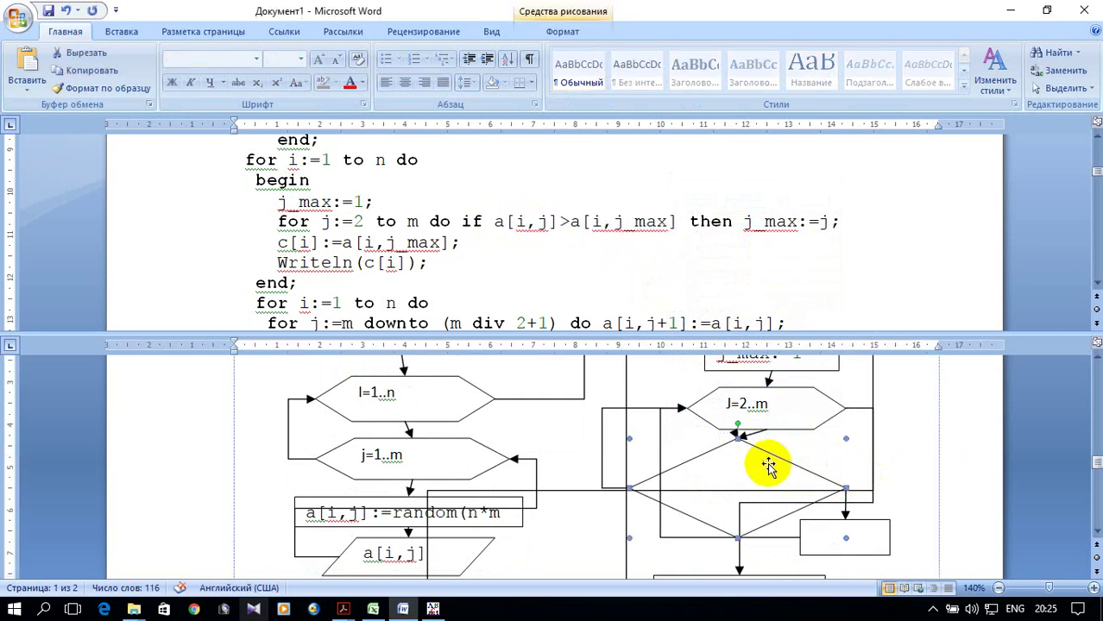
pyautogui.rightClick(751, 473)
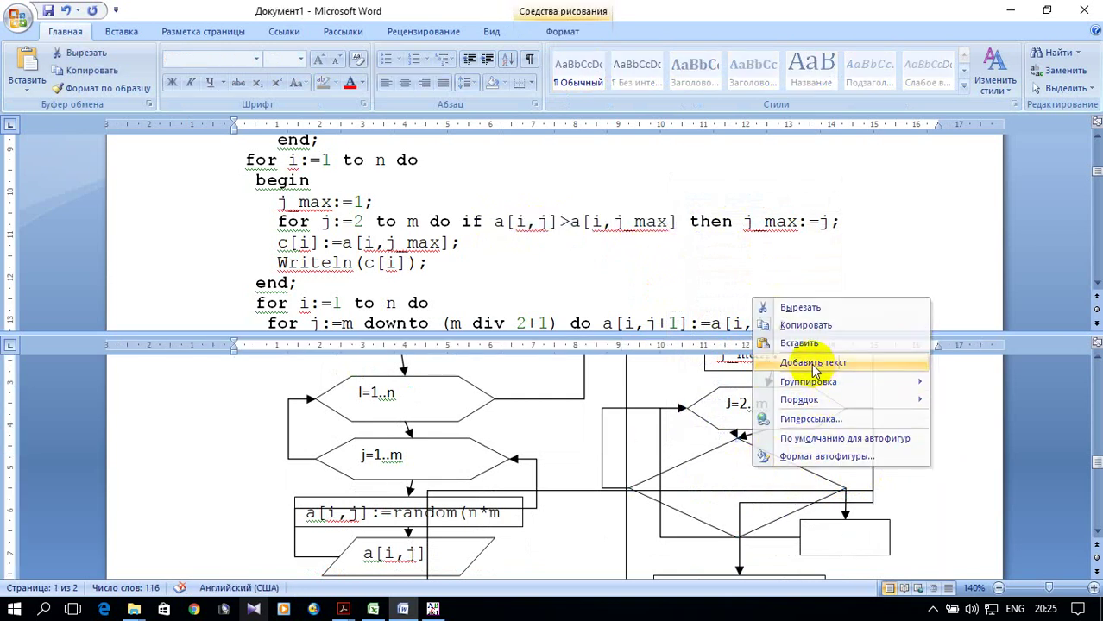
pyautogui.click(813, 363)
pyautogui.hotkey('ctrl', 'v')
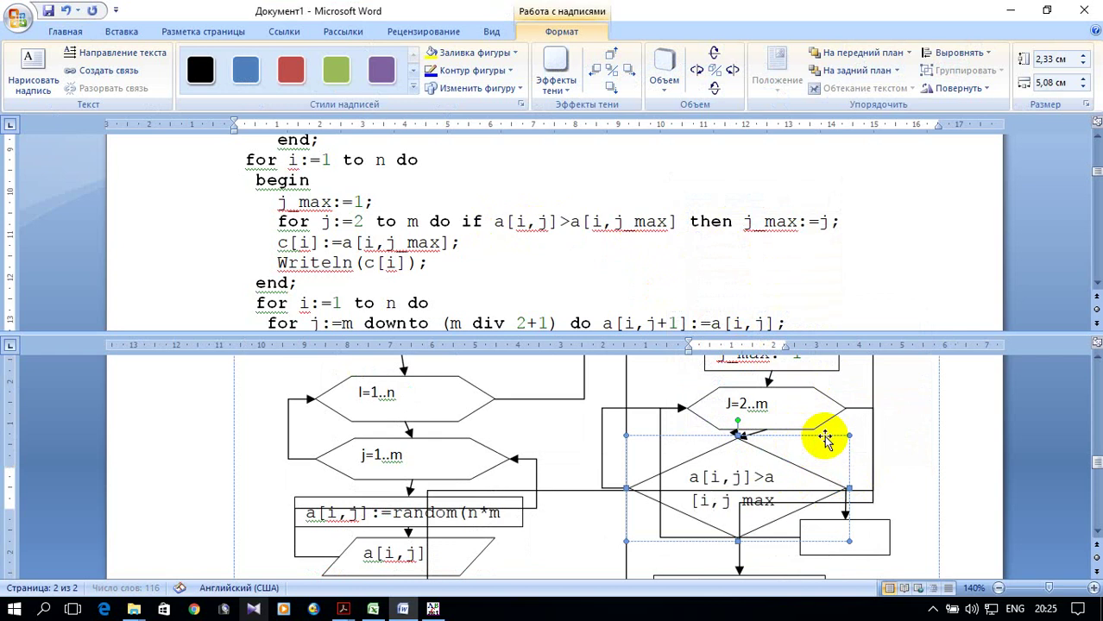
pyautogui.click(623, 489)
pyautogui.moveTo(623, 488); pyautogui.dragTo(601, 495)
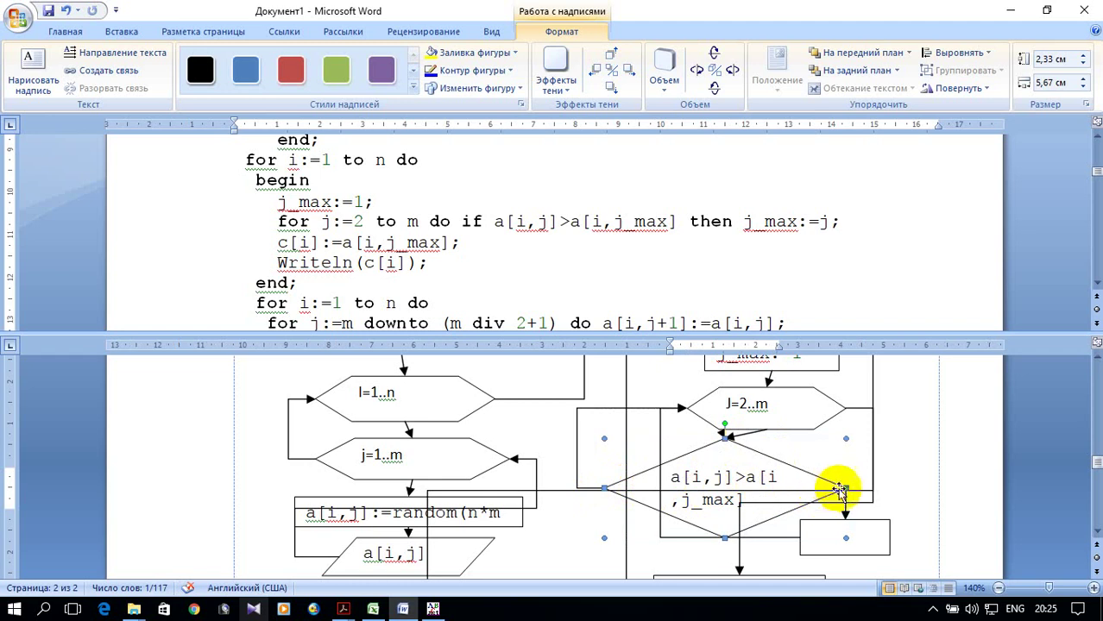
pyautogui.moveTo(845, 489); pyautogui.dragTo(863, 490)
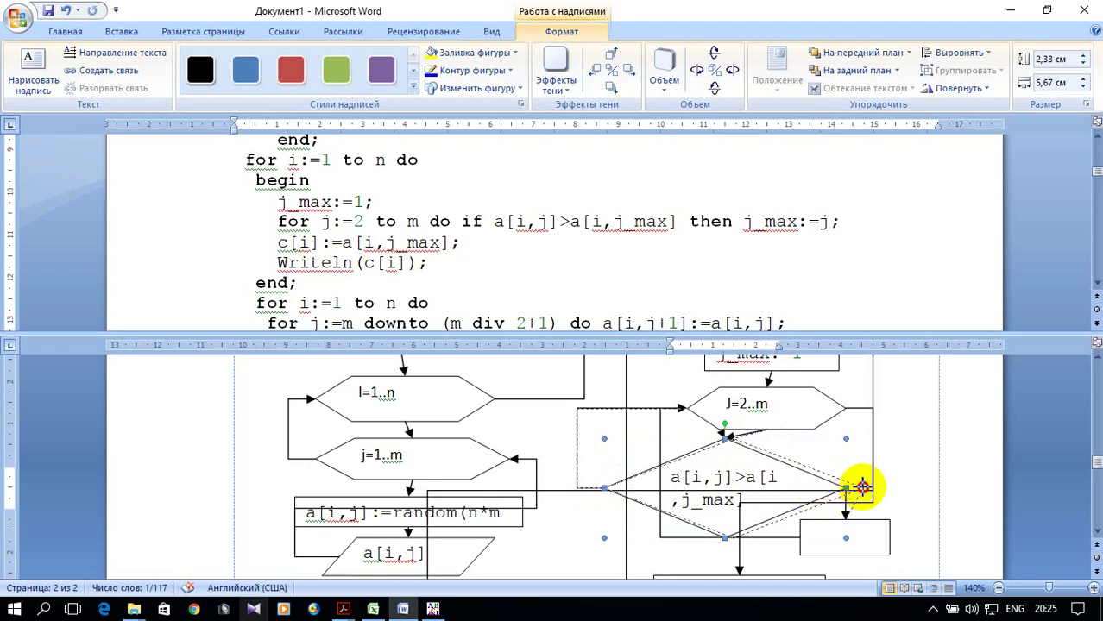
# - Put j_max:=j from the code into the small box beside the diamond and widen it
pyautogui.scroll(-1, 883, 464)
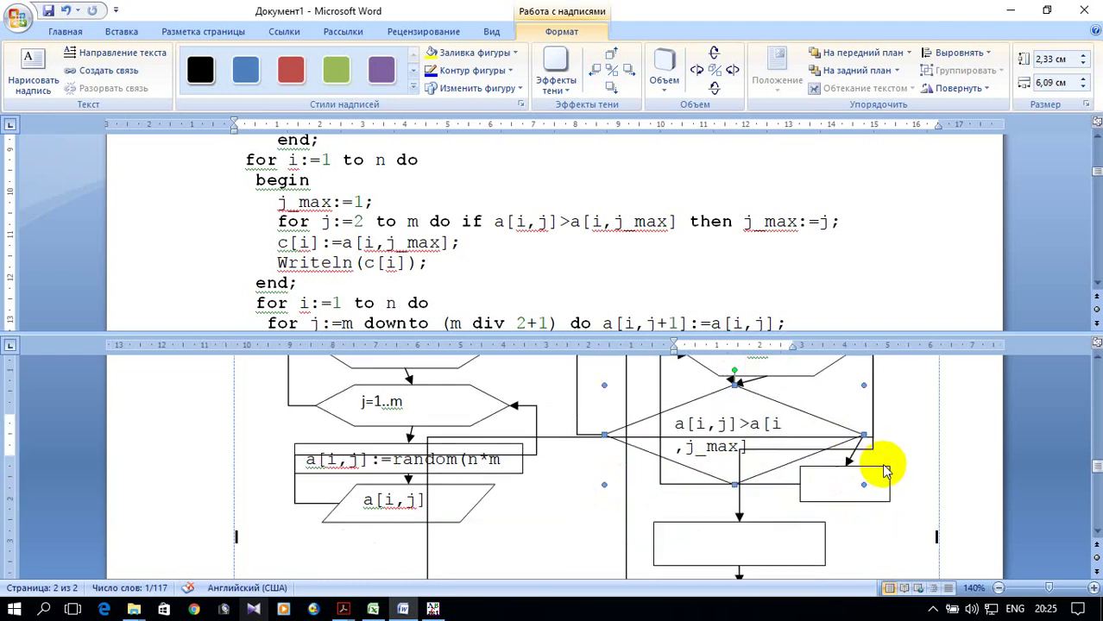
pyautogui.moveTo(741, 222)
pyautogui.mouseDown()
pyautogui.moveTo(826, 217)
pyautogui.moveTo(755, 223)
pyautogui.mouseUp()
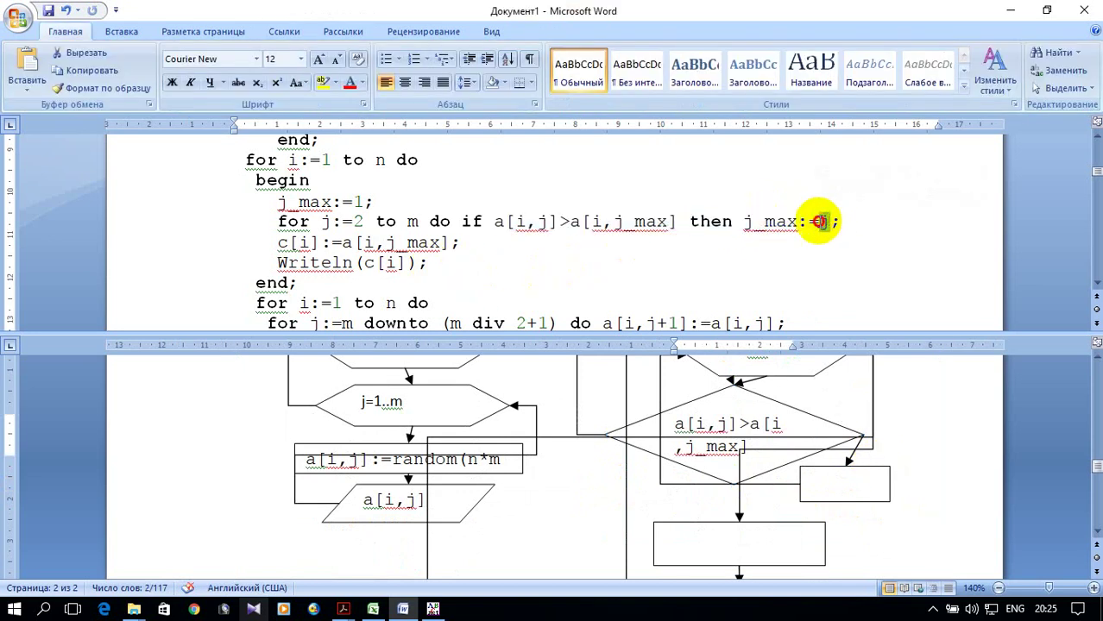
pyautogui.rightClick(746, 223)
pyautogui.click(795, 248)
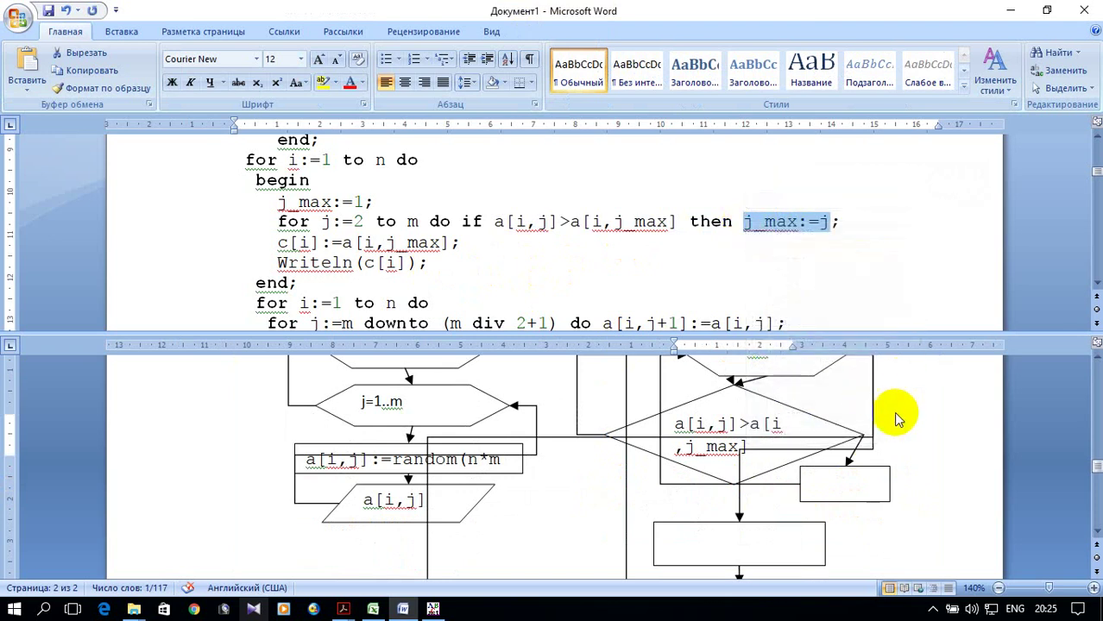
pyautogui.click(857, 466)
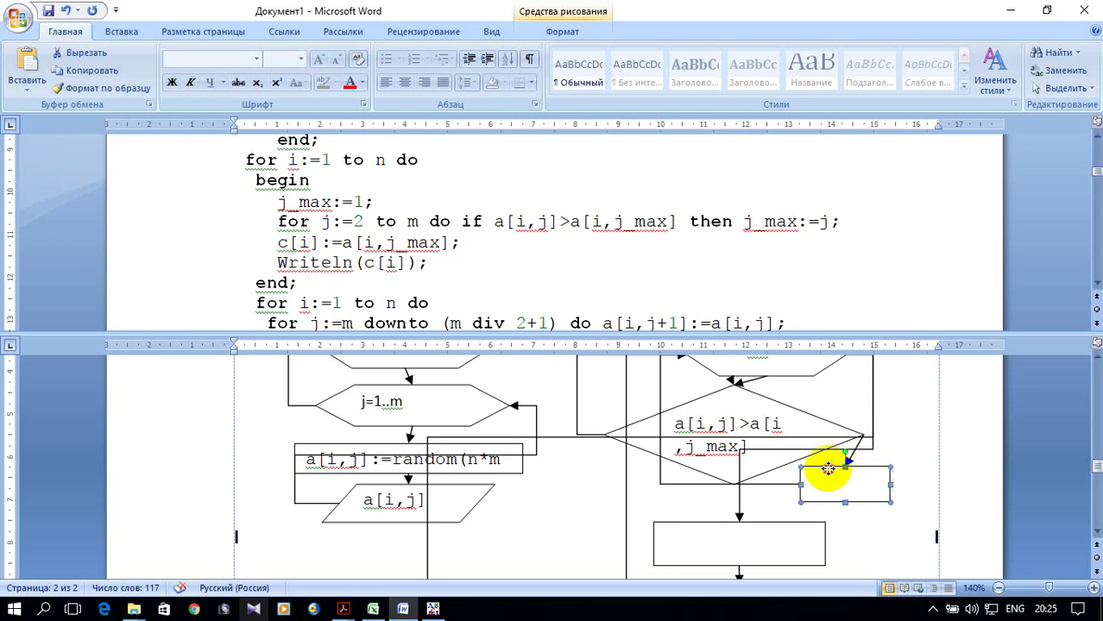
pyautogui.rightClick(829, 483)
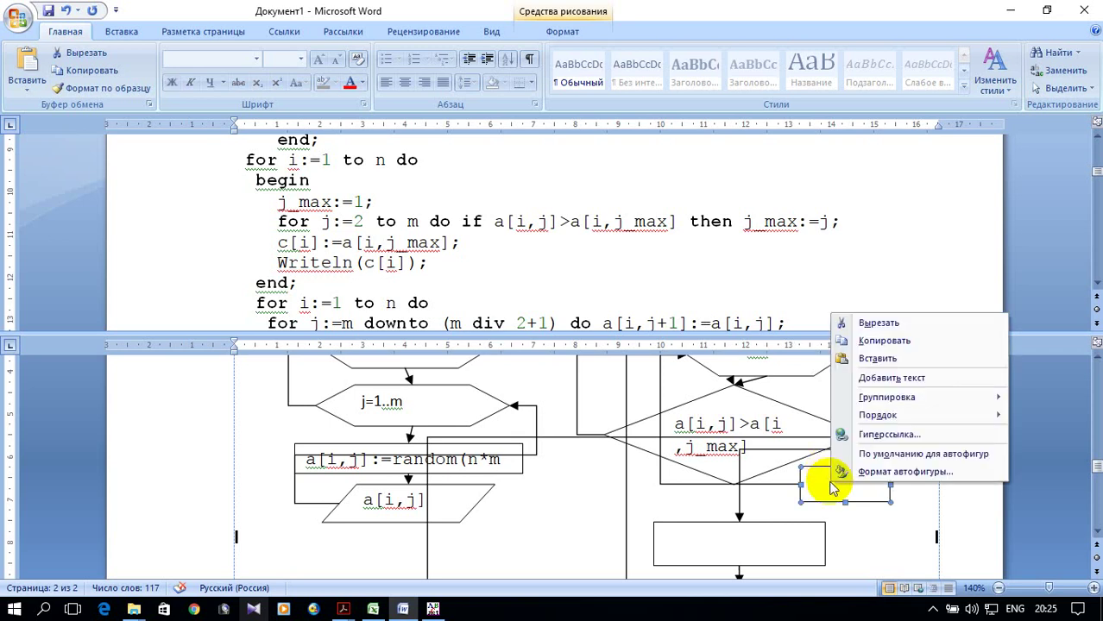
pyautogui.click(896, 377)
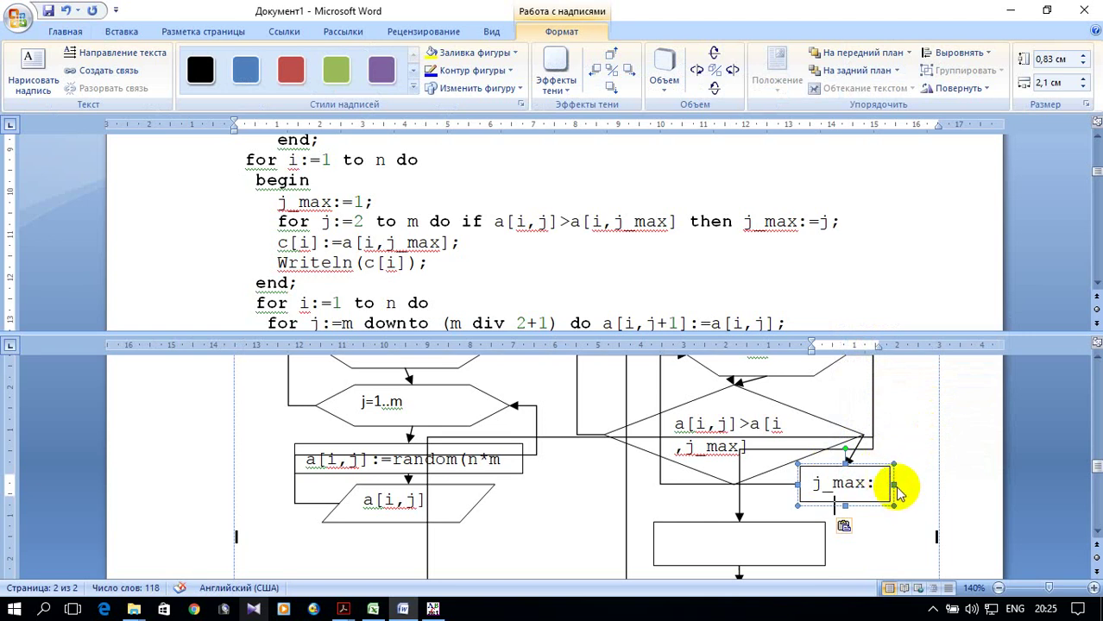
pyautogui.moveTo(893, 486); pyautogui.dragTo(920, 483)
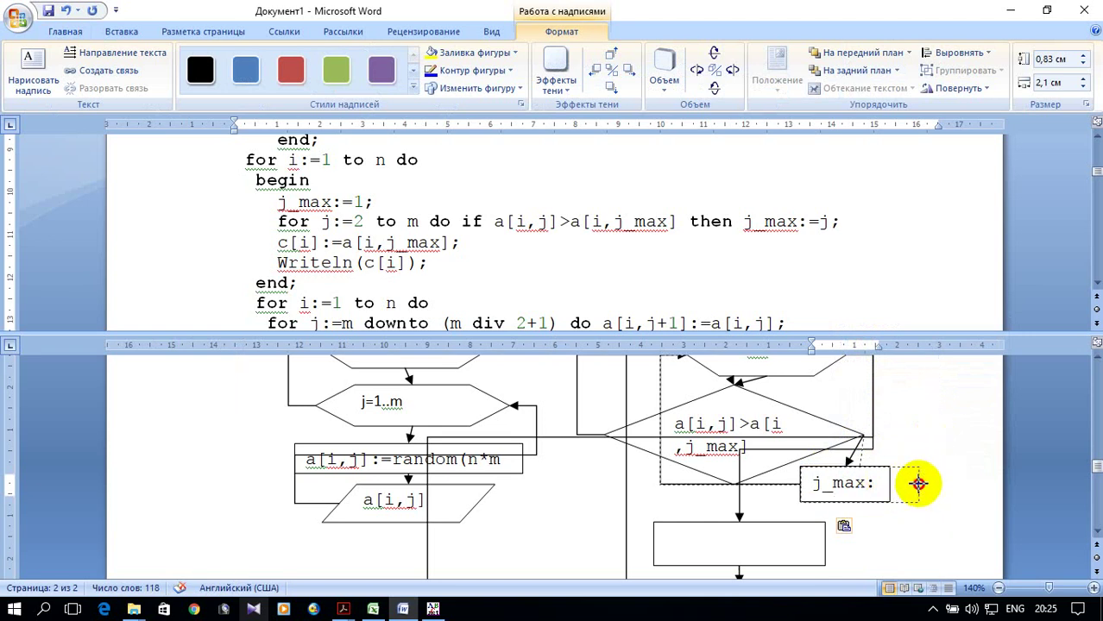
pyautogui.scroll(-1, 794, 464)
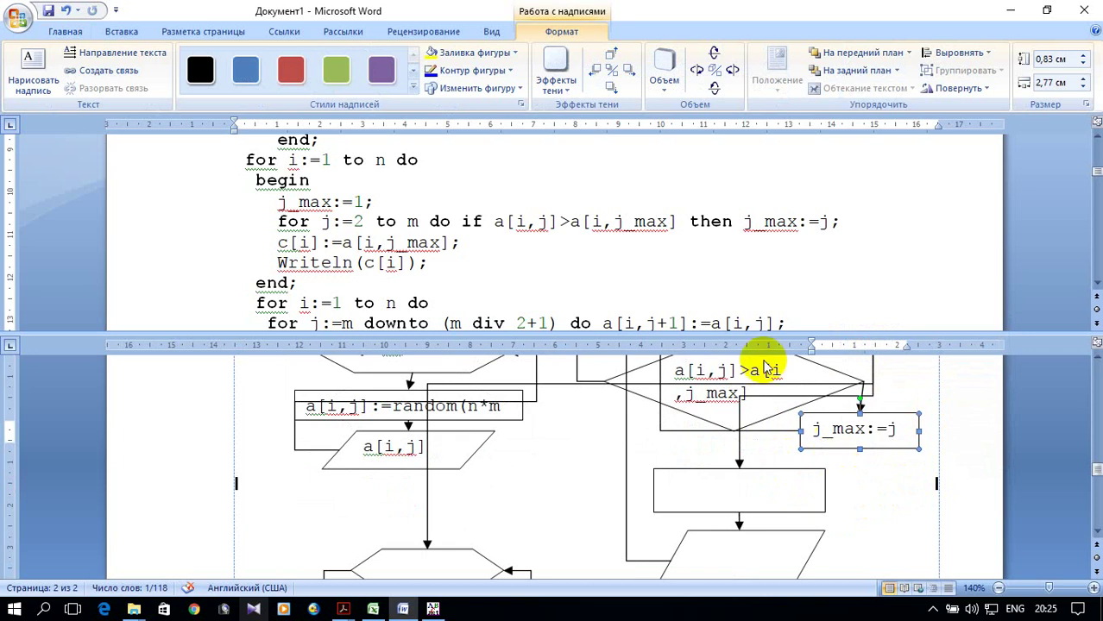
pyautogui.scroll(-1, 675, 250)
# - Paste c[i]:=a[i,j_max] from the listing into the rectangle below the diamond, sized to fit
pyautogui.click(295, 191)
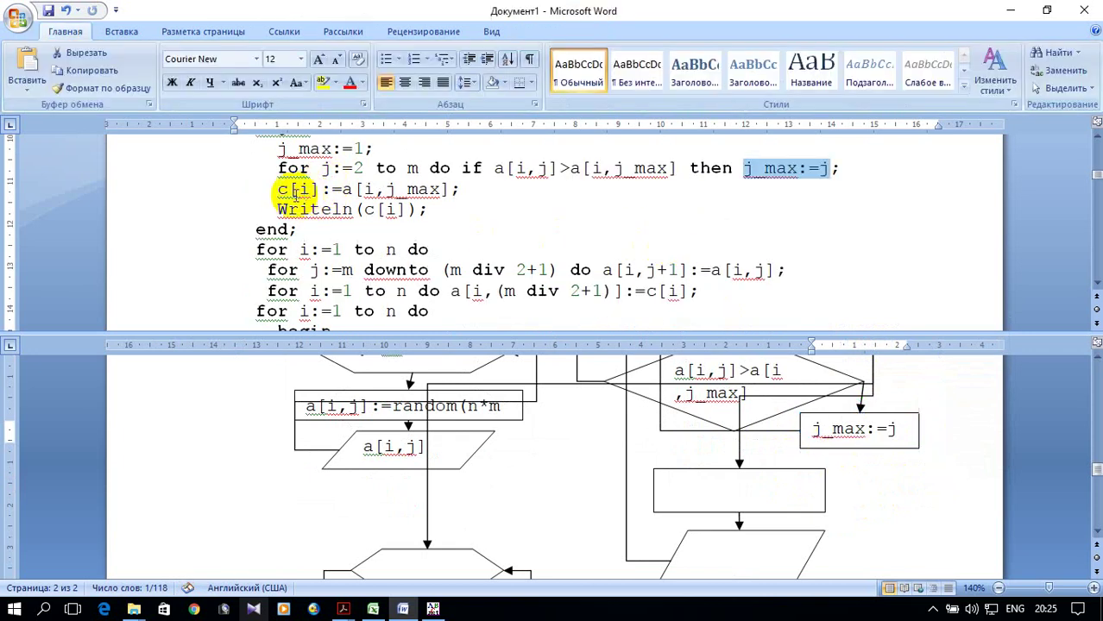
pyautogui.moveTo(273, 190); pyautogui.dragTo(454, 189)
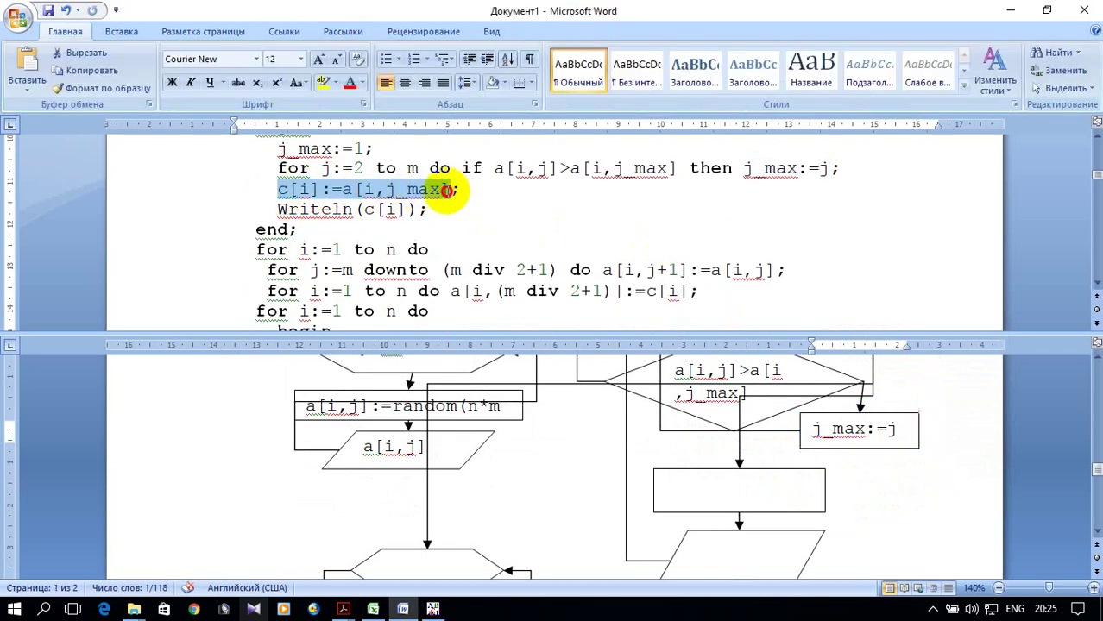
pyautogui.rightClick(431, 187)
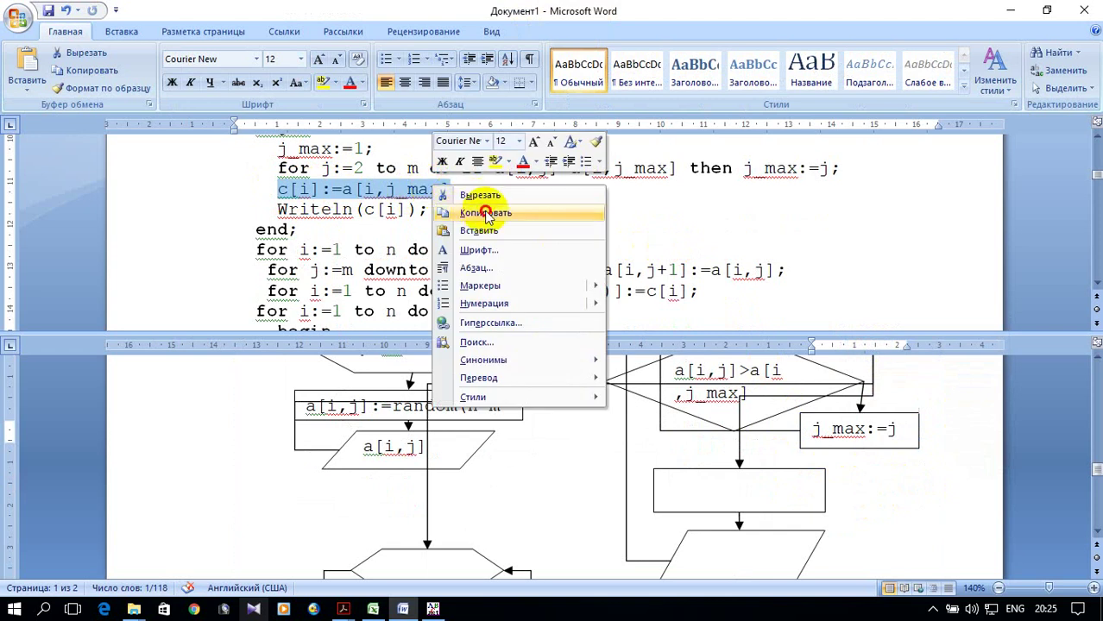
pyautogui.click(483, 210)
pyautogui.click(739, 471)
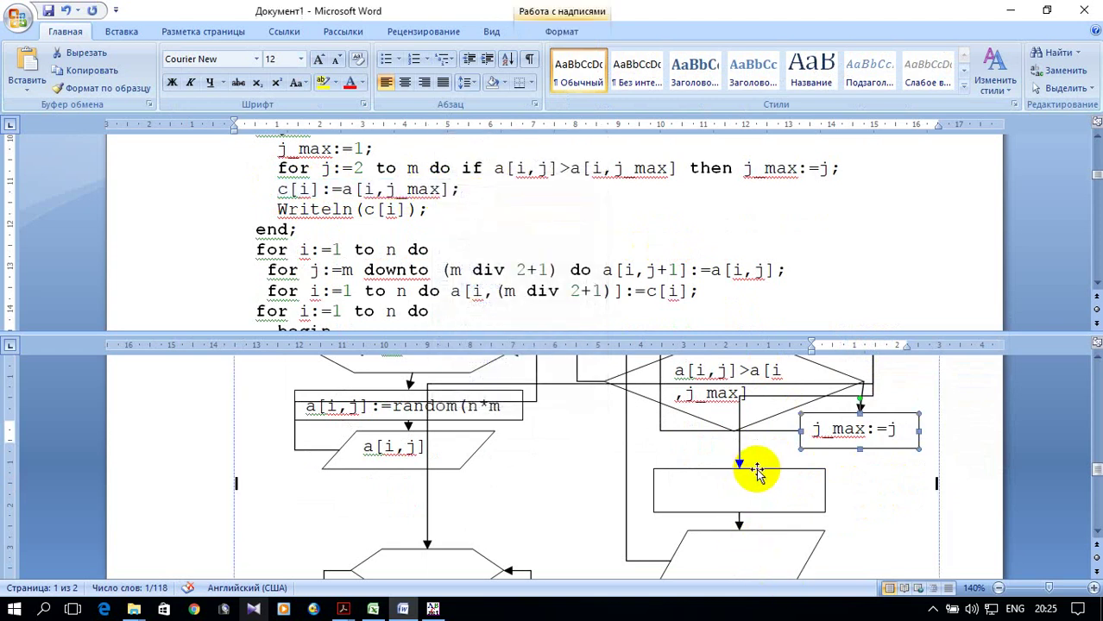
pyautogui.rightClick(750, 487)
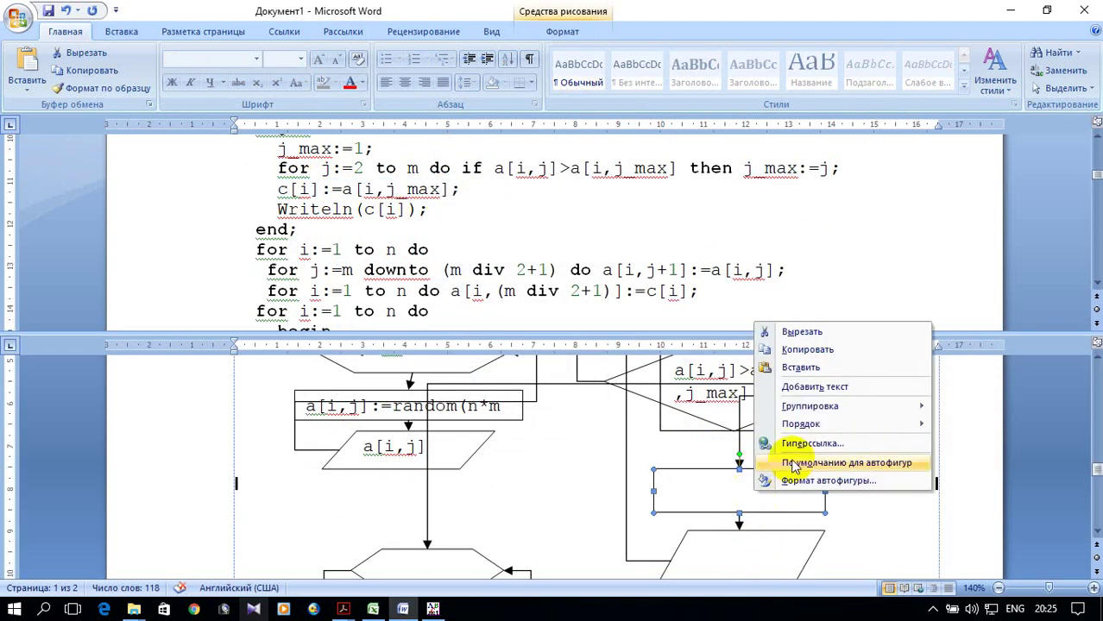
pyautogui.click(816, 386)
pyautogui.hotkey('ctrl', 'v')
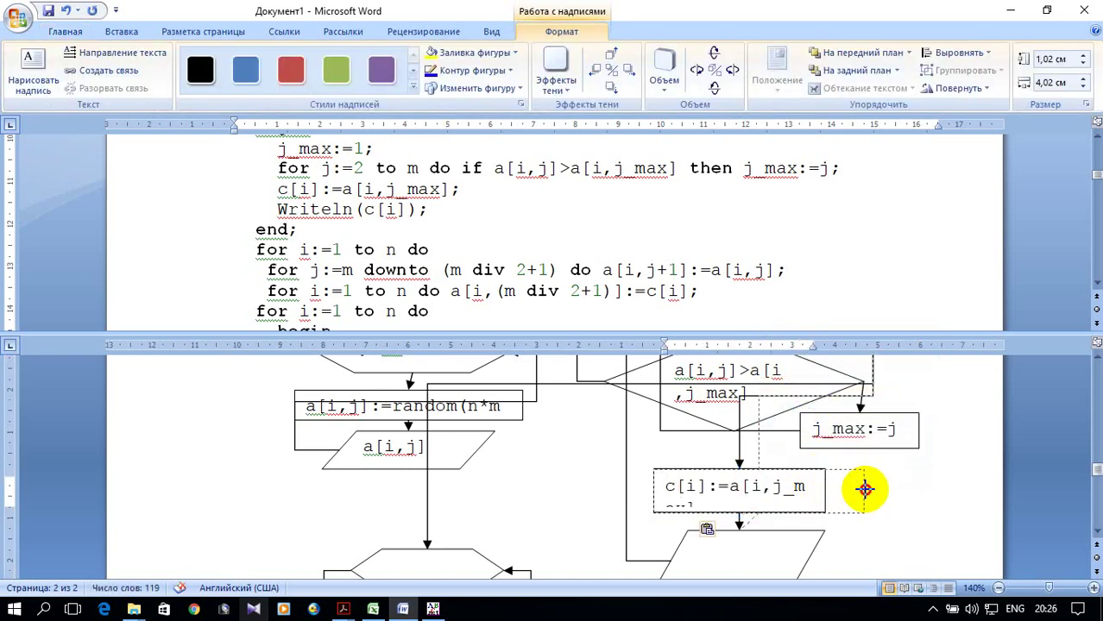
pyautogui.moveTo(826, 491); pyautogui.dragTo(902, 491)
pyautogui.scroll(-2, 851, 484)
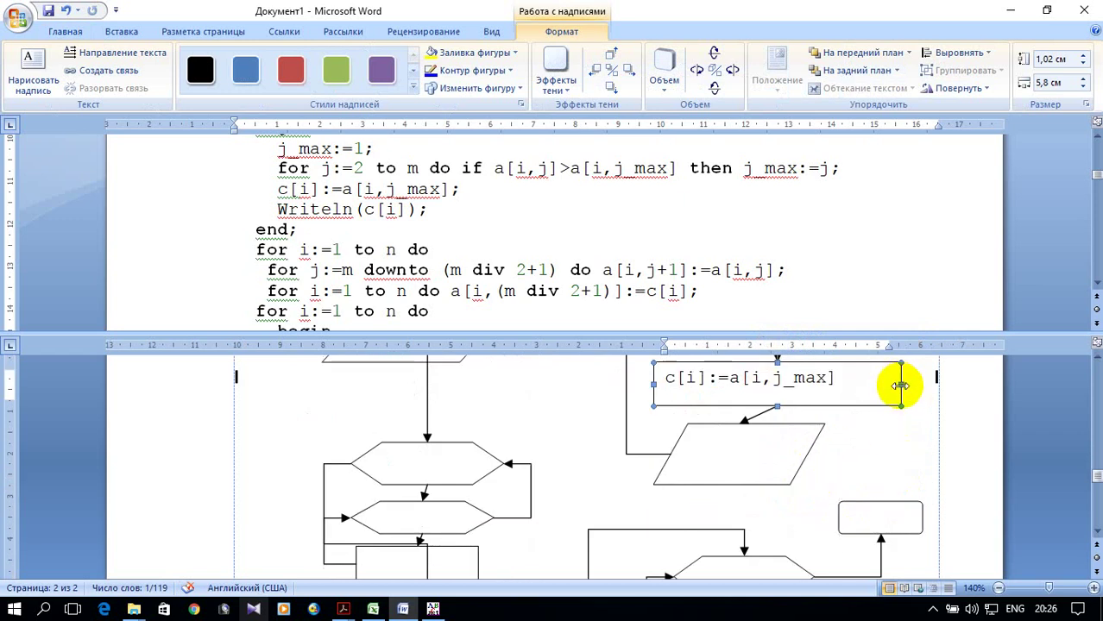
pyautogui.moveTo(900, 386); pyautogui.dragTo(864, 385)
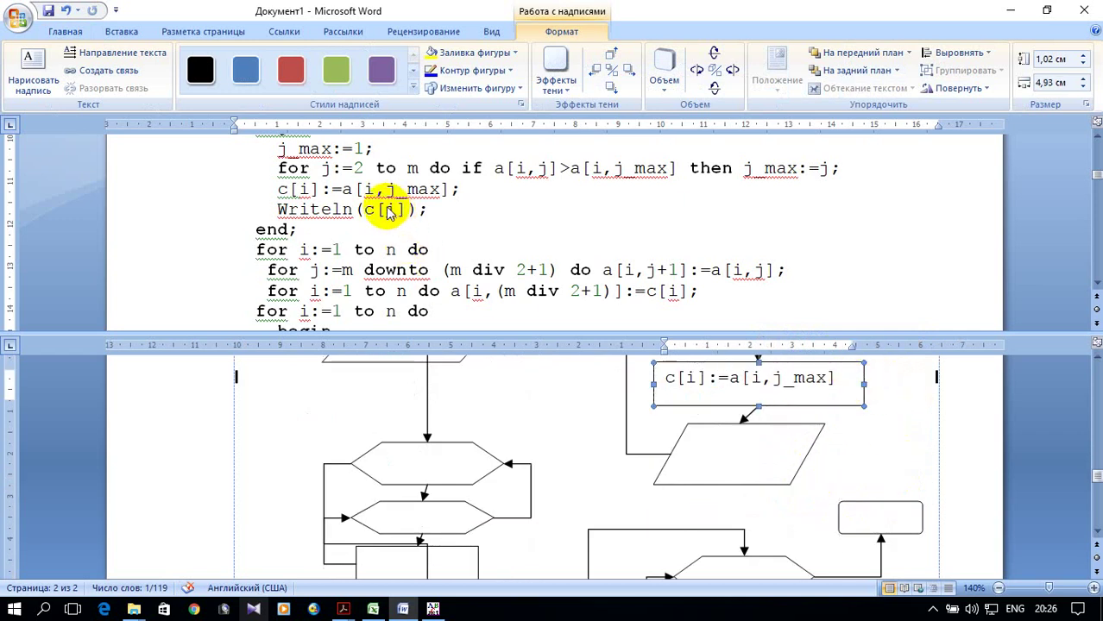
# - Copy c[i] from the Writeln call and write it into the output parallelogram
pyautogui.click(388, 214)
pyautogui.moveTo(365, 210); pyautogui.dragTo(411, 218)
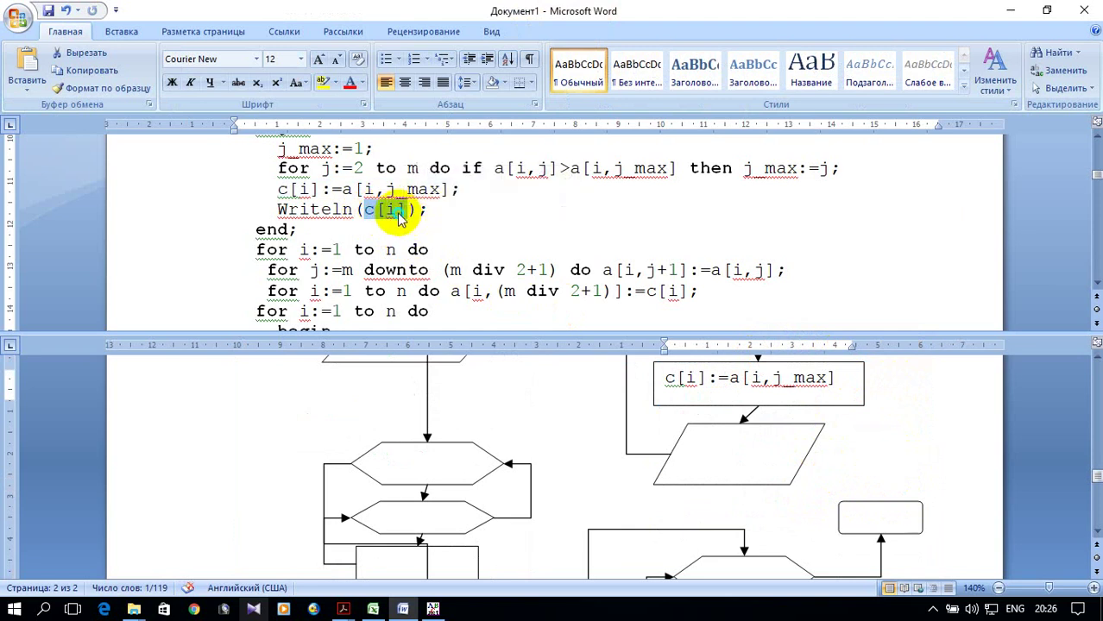
pyautogui.rightClick(400, 214)
pyautogui.click(472, 243)
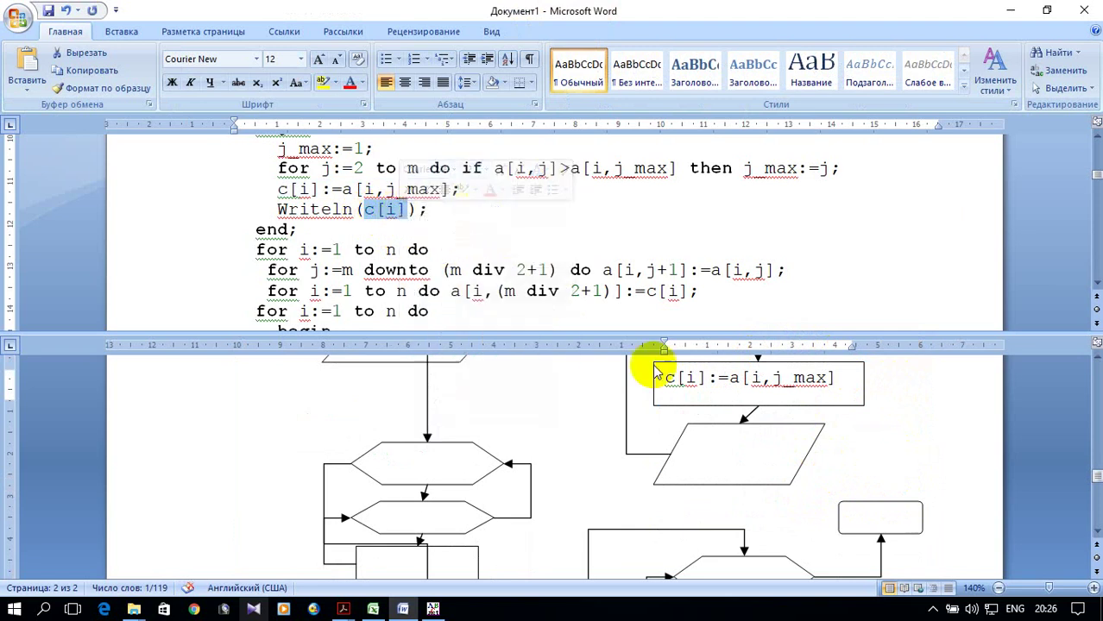
pyautogui.click(703, 434)
pyautogui.rightClick(704, 434)
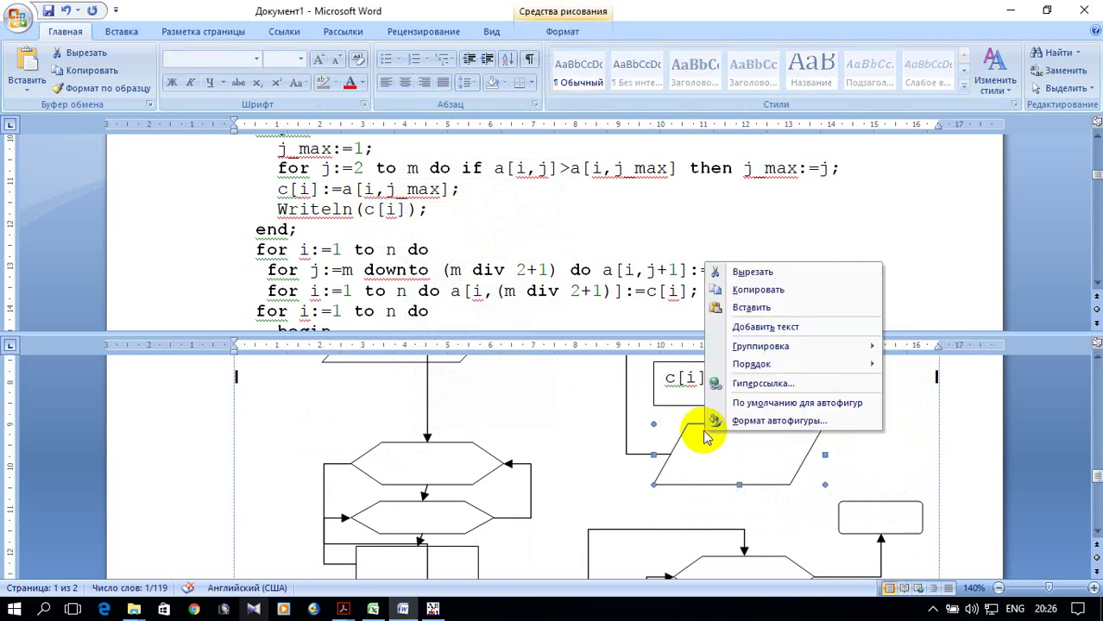
pyautogui.click(745, 322)
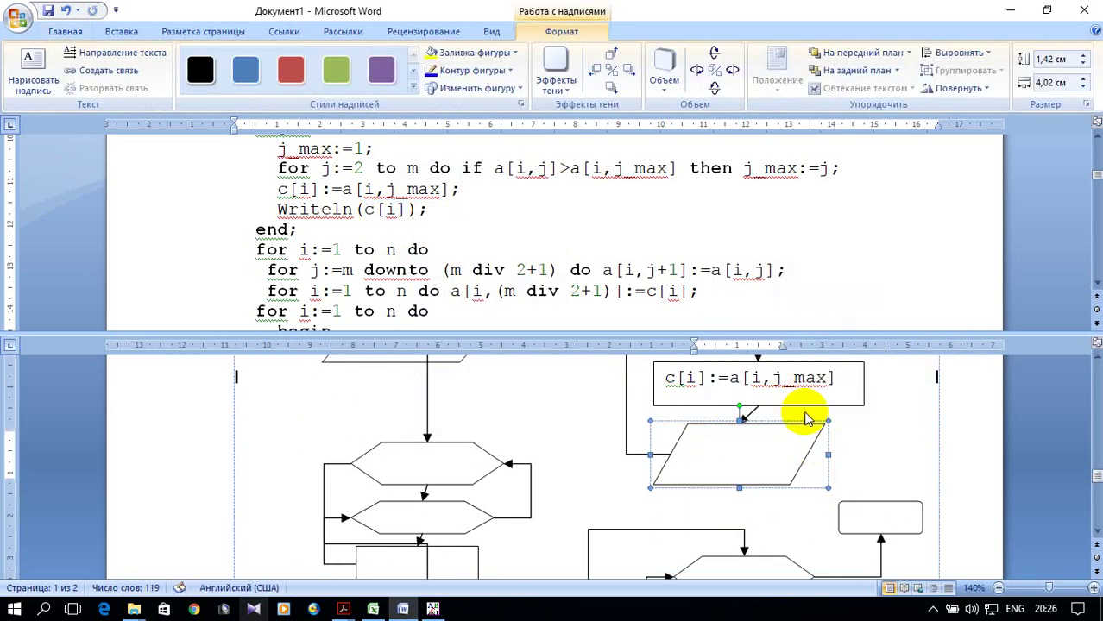
pyautogui.scroll(-1, 821, 496)
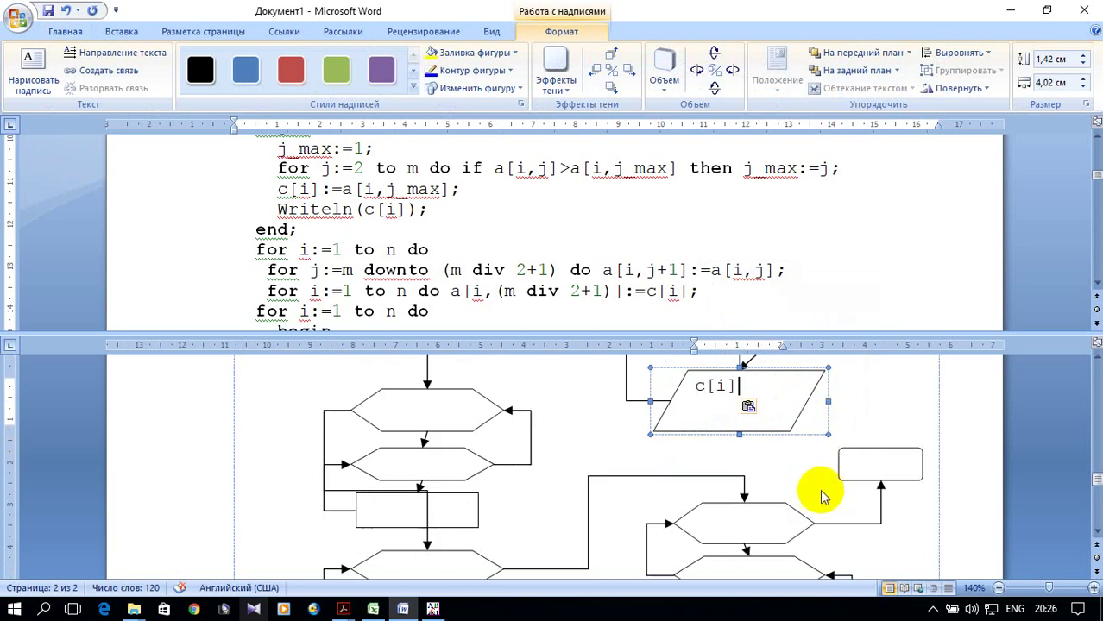
pyautogui.scroll(1, 813, 496)
pyautogui.scroll(1, 837, 486)
pyautogui.scroll(-2, 838, 491)
pyautogui.scroll(2, 844, 496)
pyautogui.scroll(3, 845, 496)
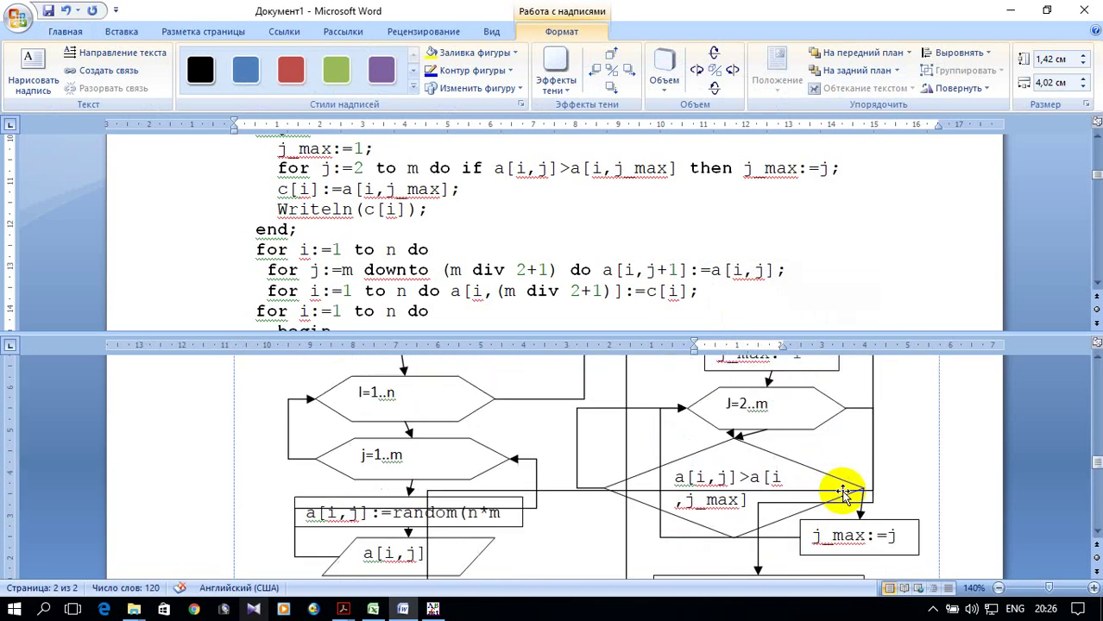
pyautogui.scroll(-2, 845, 489)
pyautogui.scroll(-2, 845, 493)
pyautogui.scroll(-1, 845, 493)
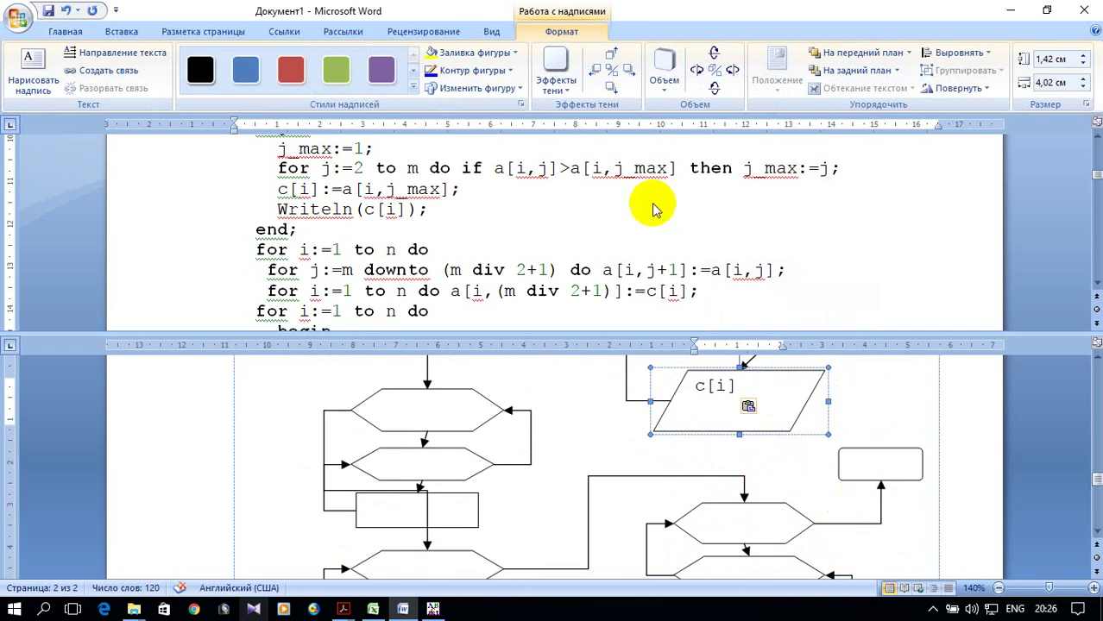
pyautogui.scroll(-1, 647, 200)
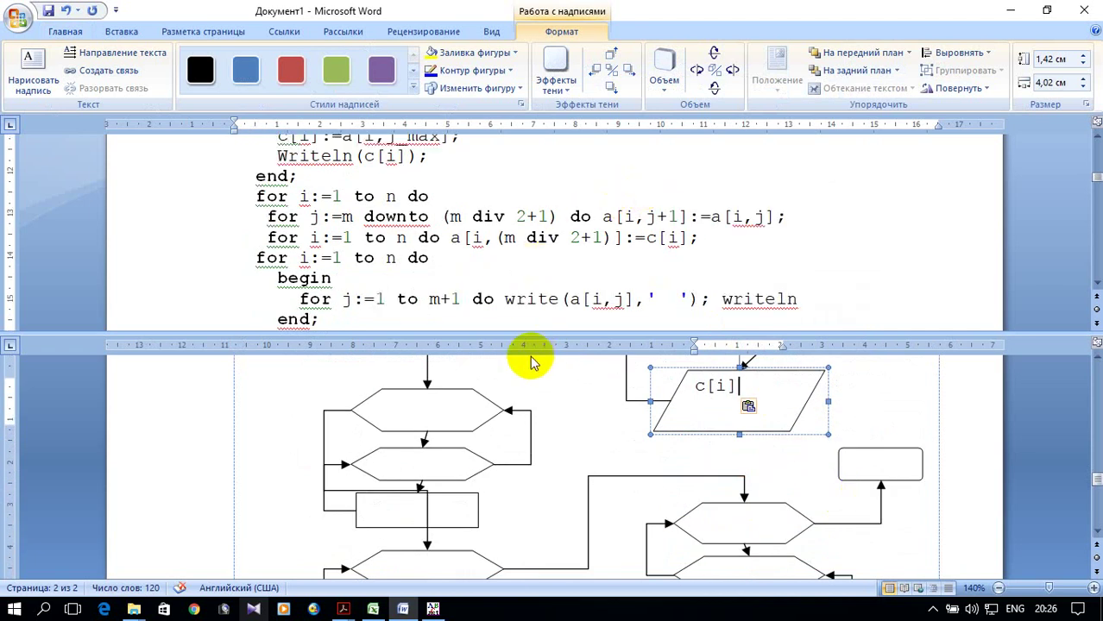
pyautogui.scroll(1, 526, 438)
pyautogui.scroll(2, 524, 437)
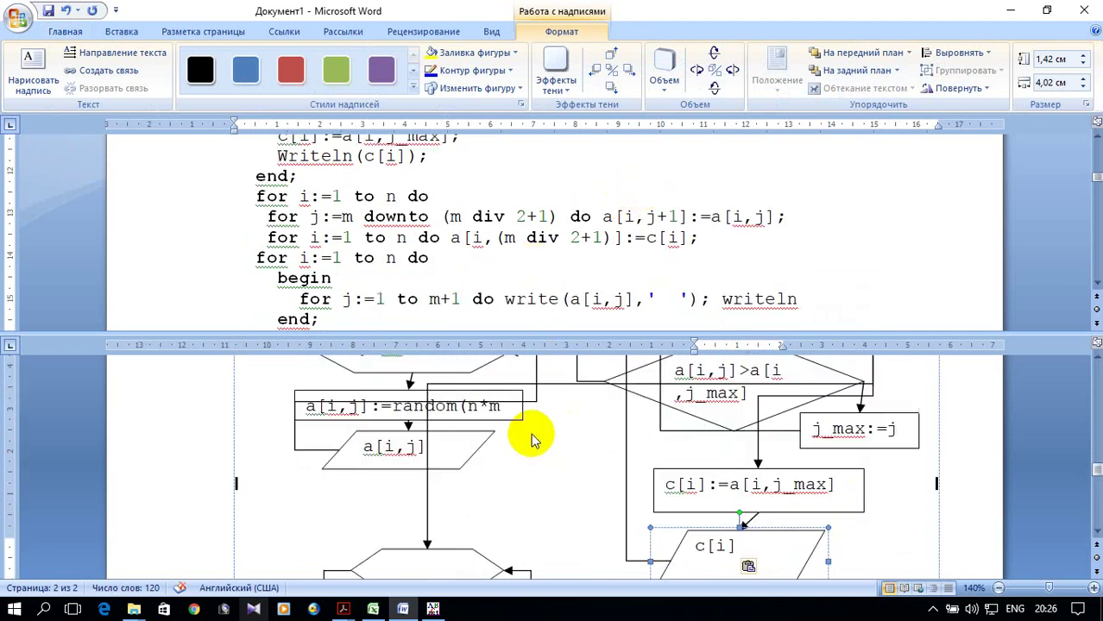
pyautogui.scroll(-1, 529, 435)
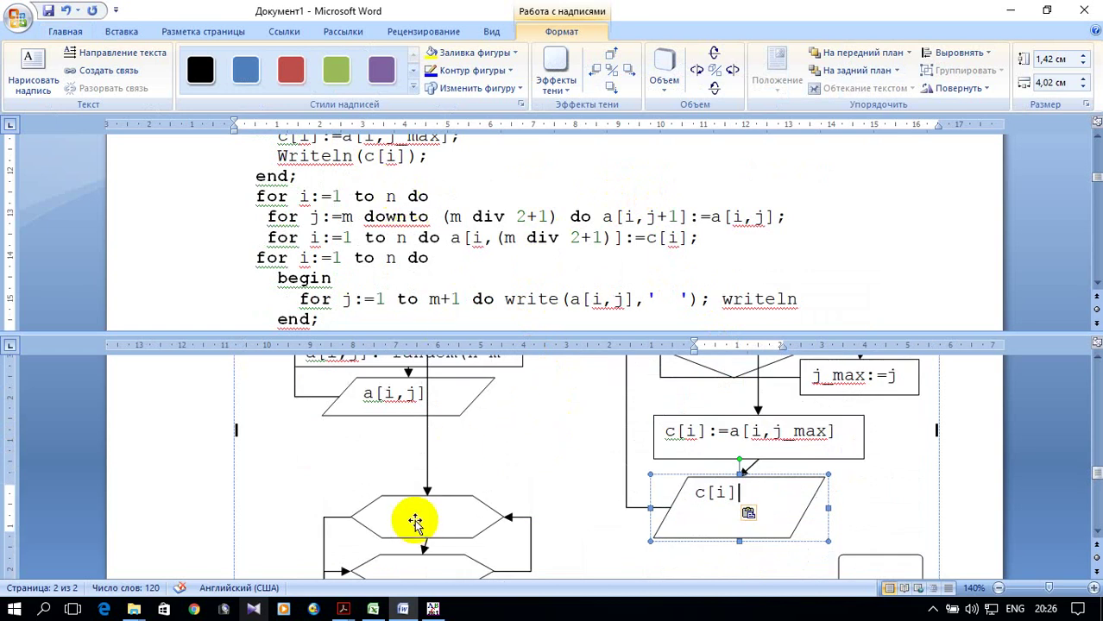
# - Label the first loop hexagon I=1..n
pyautogui.scroll(-1, 483, 489)
pyautogui.click(429, 462)
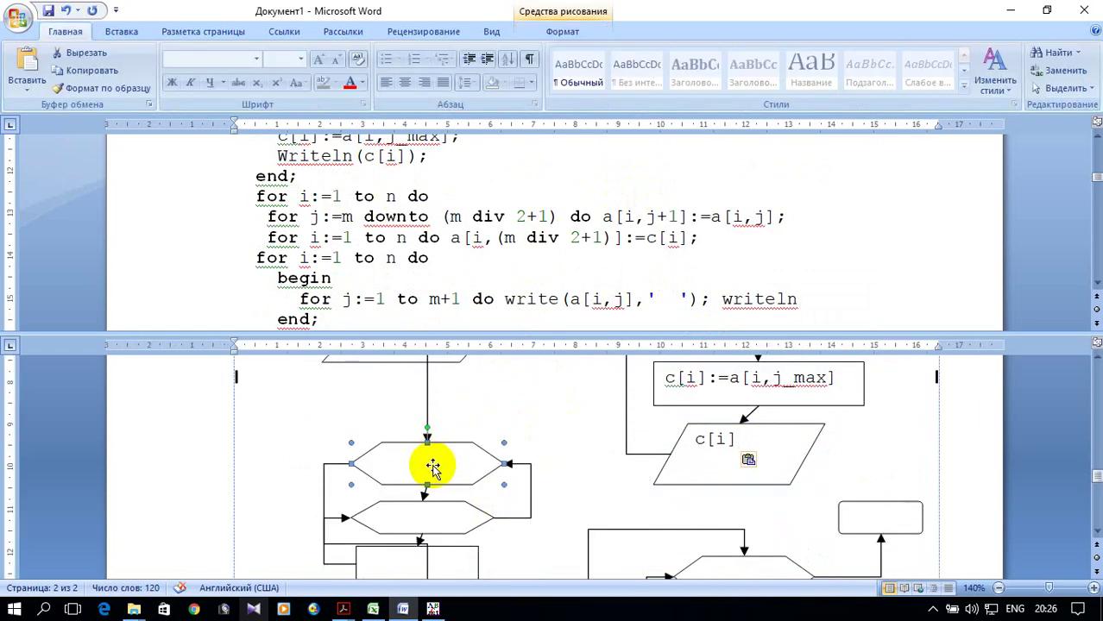
pyautogui.rightClick(434, 472)
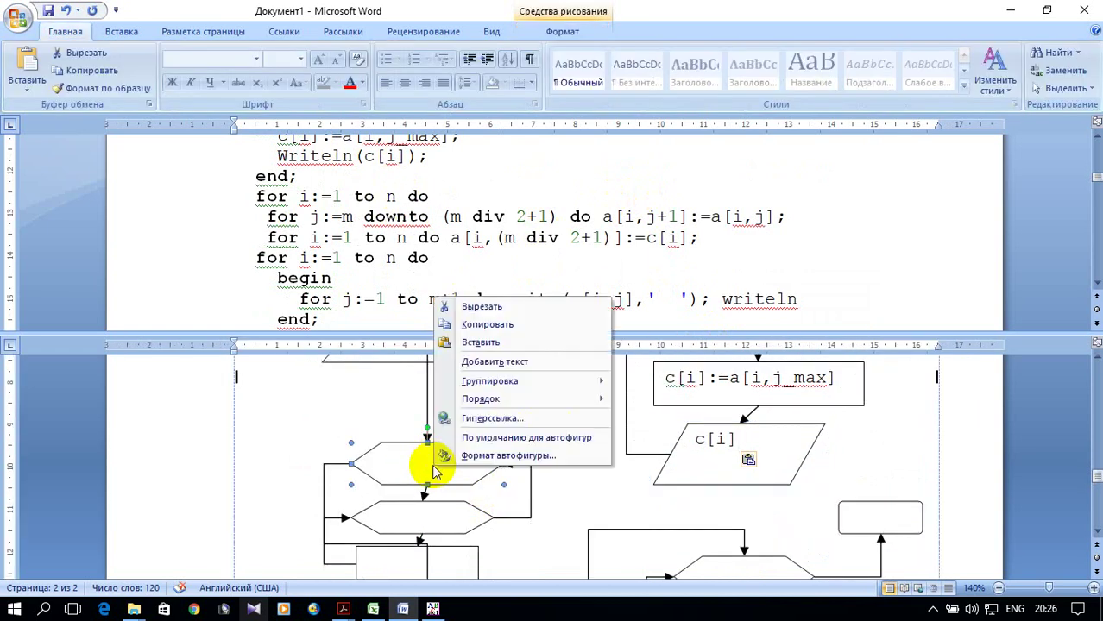
pyautogui.click(484, 362)
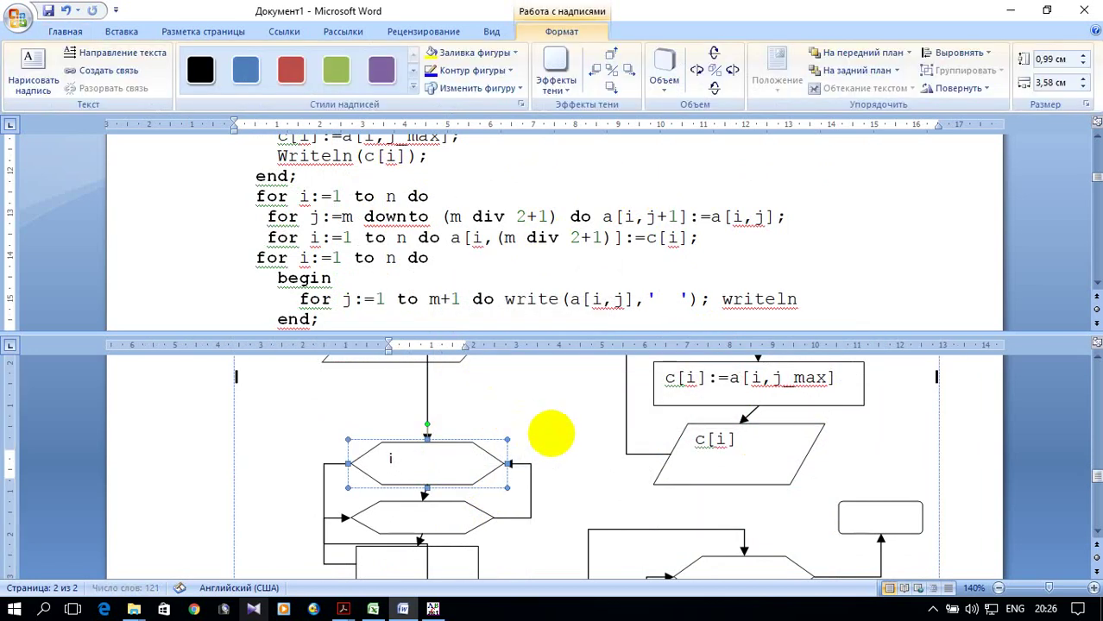
pyautogui.write('I=1..')
pyautogui.write('n')
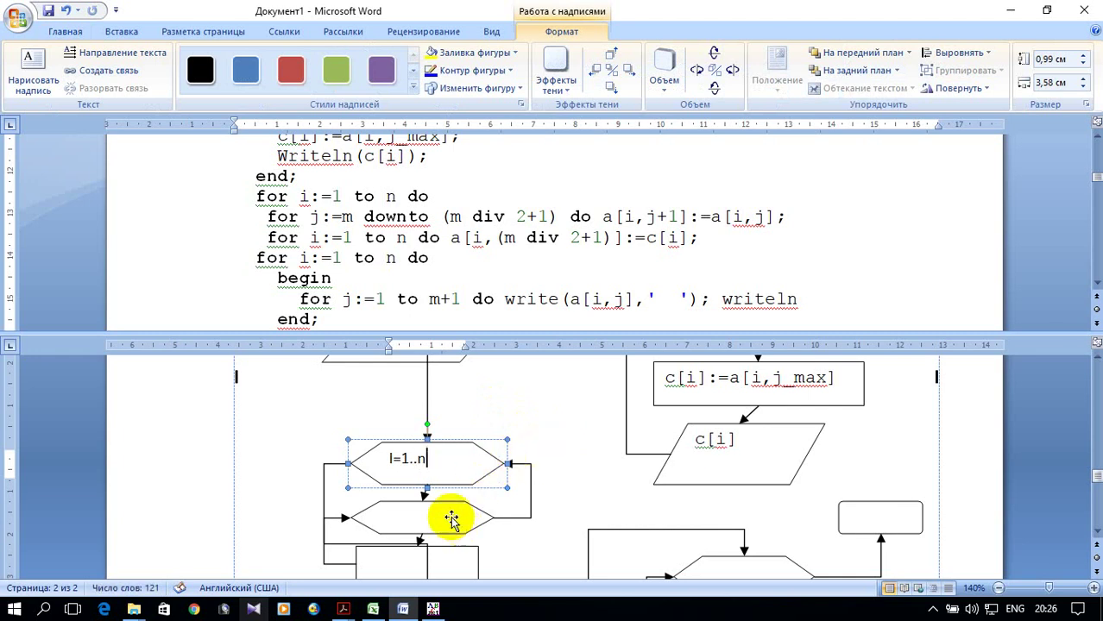
# - Label the second hexagon J=m..mdiv2+1 using the copied m div 2+1 bound, widening it
pyautogui.scroll(-1, 436, 453)
pyautogui.rightClick(414, 459)
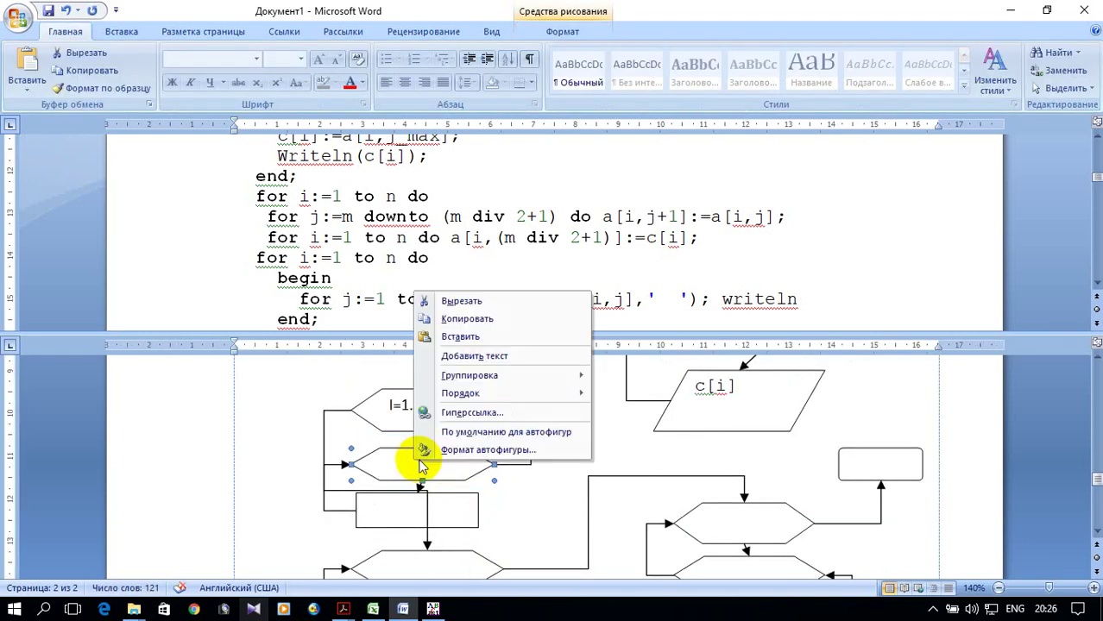
pyautogui.click(500, 354)
pyautogui.write('J=m..')
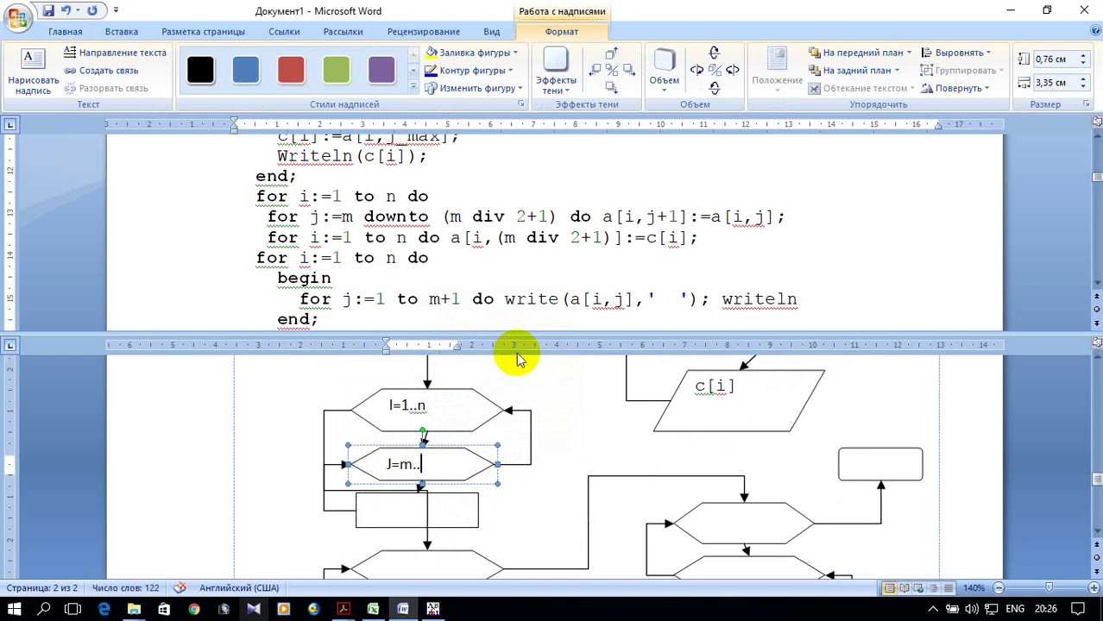
pyautogui.click(496, 217)
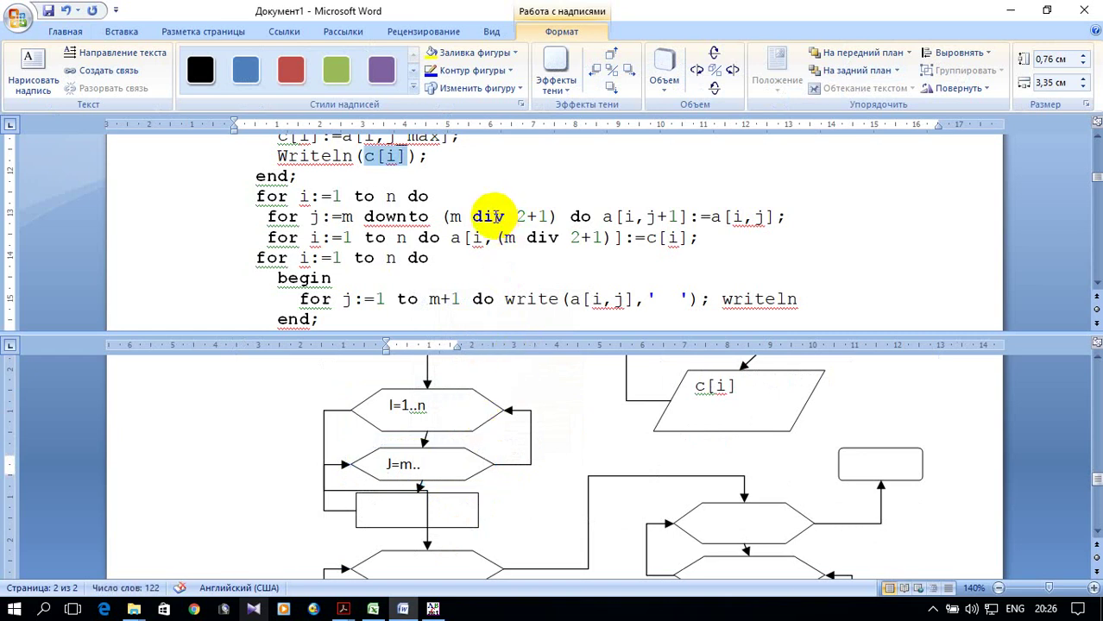
pyautogui.moveTo(450, 216); pyautogui.dragTo(535, 215)
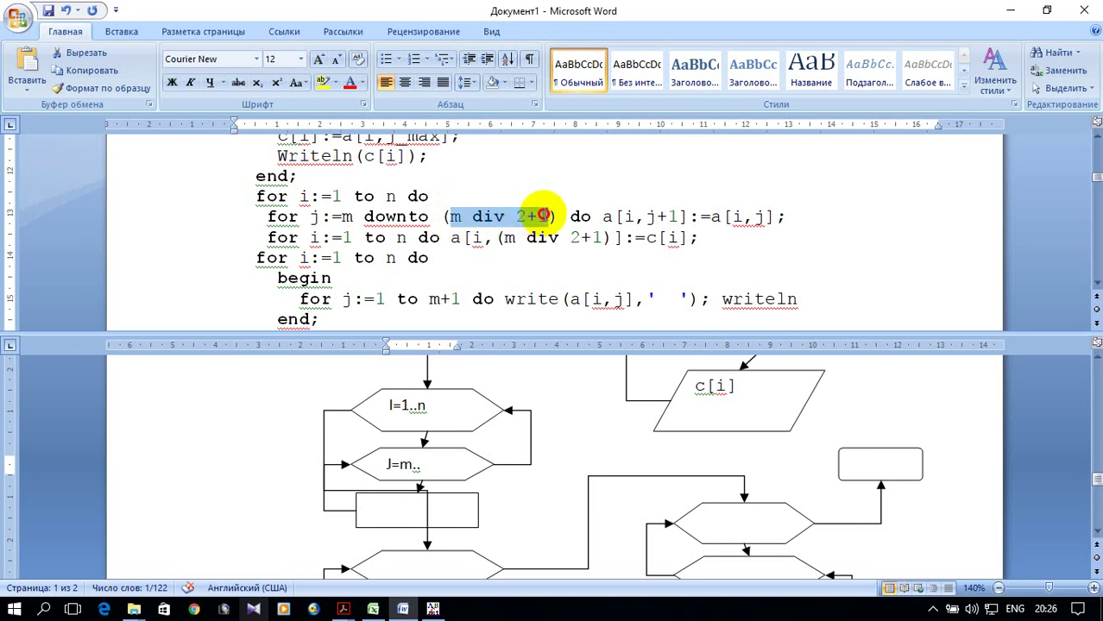
pyautogui.rightClick(535, 218)
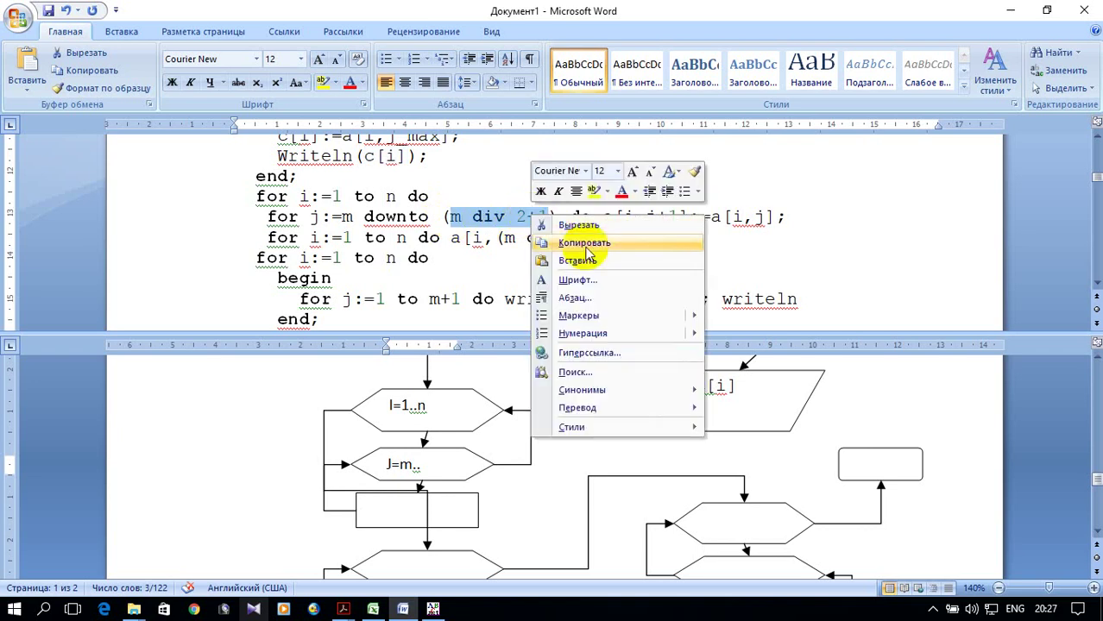
pyautogui.click(586, 245)
pyautogui.click(435, 458)
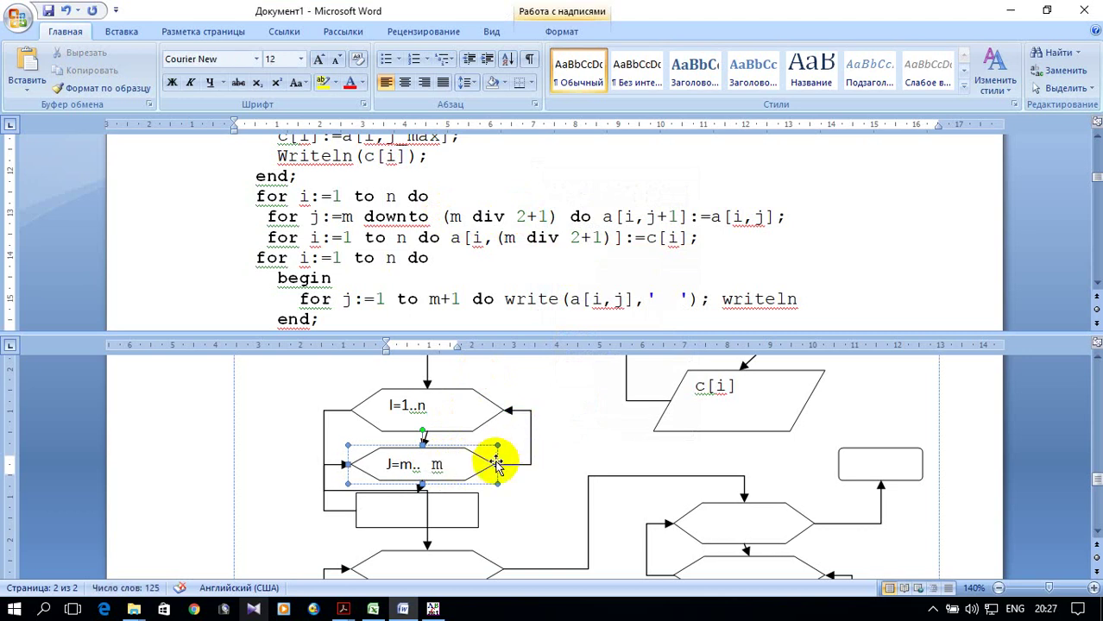
pyautogui.moveTo(499, 463); pyautogui.dragTo(563, 473)
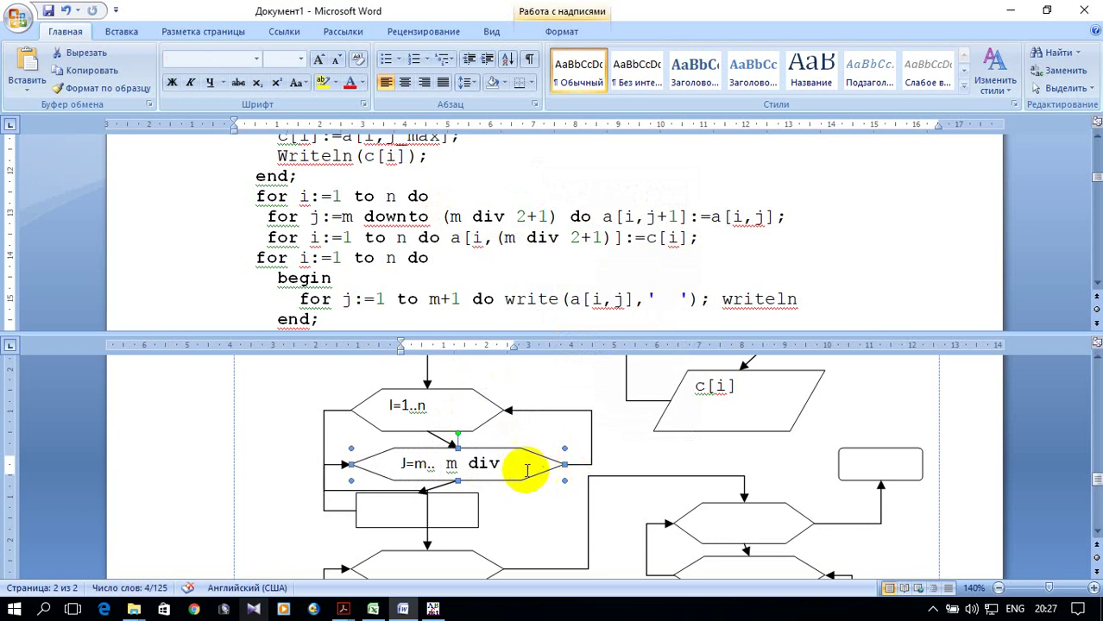
pyautogui.click(434, 466)
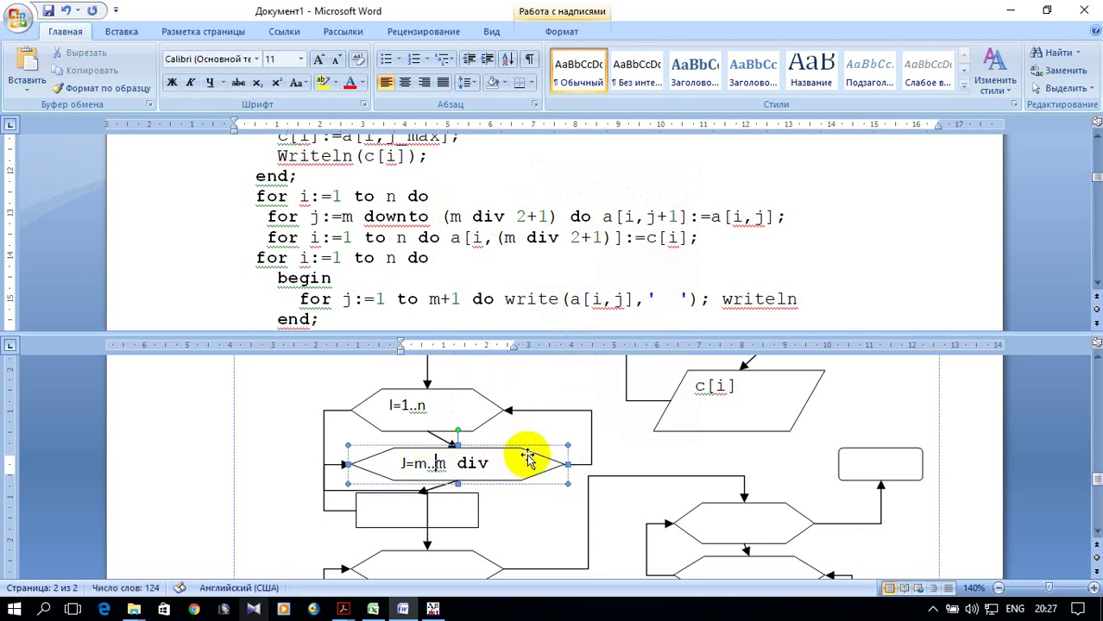
pyautogui.click(489, 467)
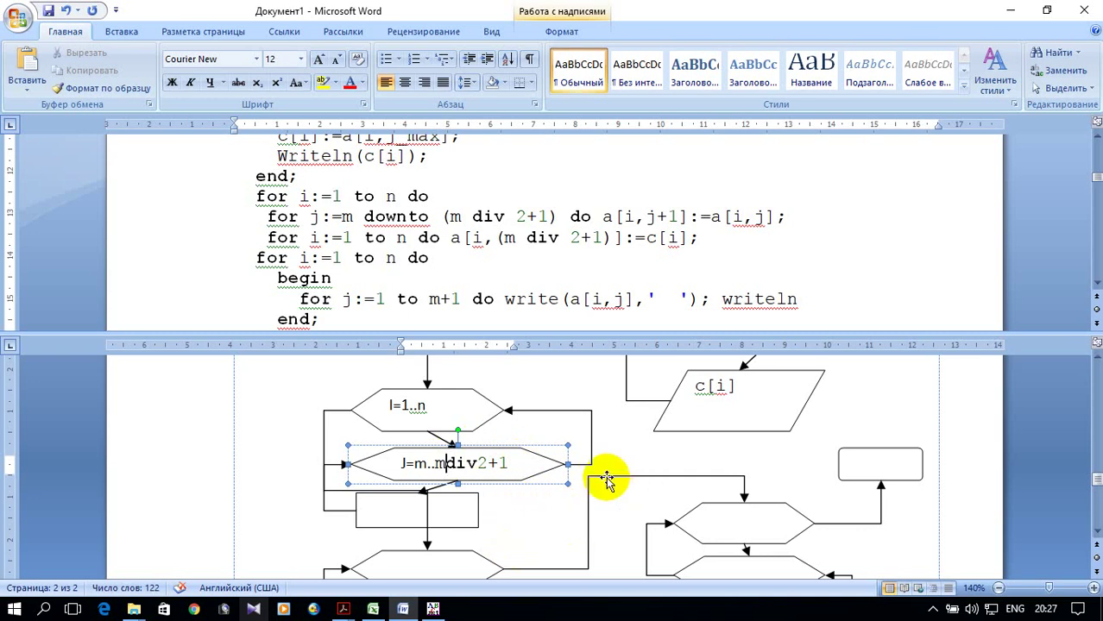
# - Nudge the rectangle below and tidy the J=m..mdiv2+1 hexagon's label text
pyautogui.scroll(-1, 607, 479)
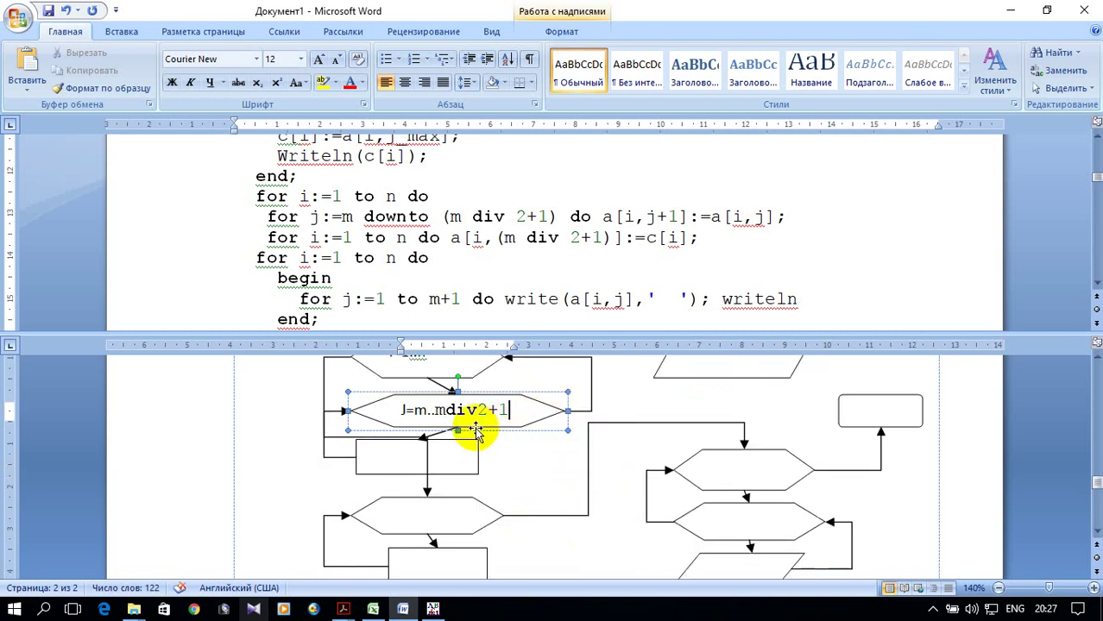
pyautogui.moveTo(458, 447); pyautogui.dragTo(464, 455)
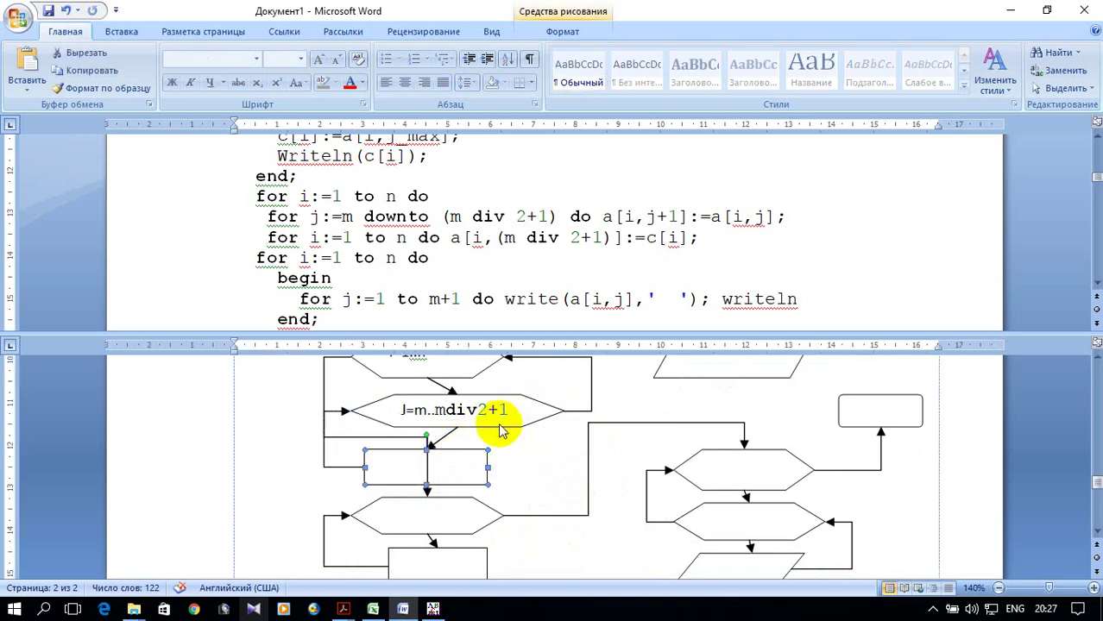
pyautogui.click(520, 428)
pyautogui.doubleClick(480, 425)
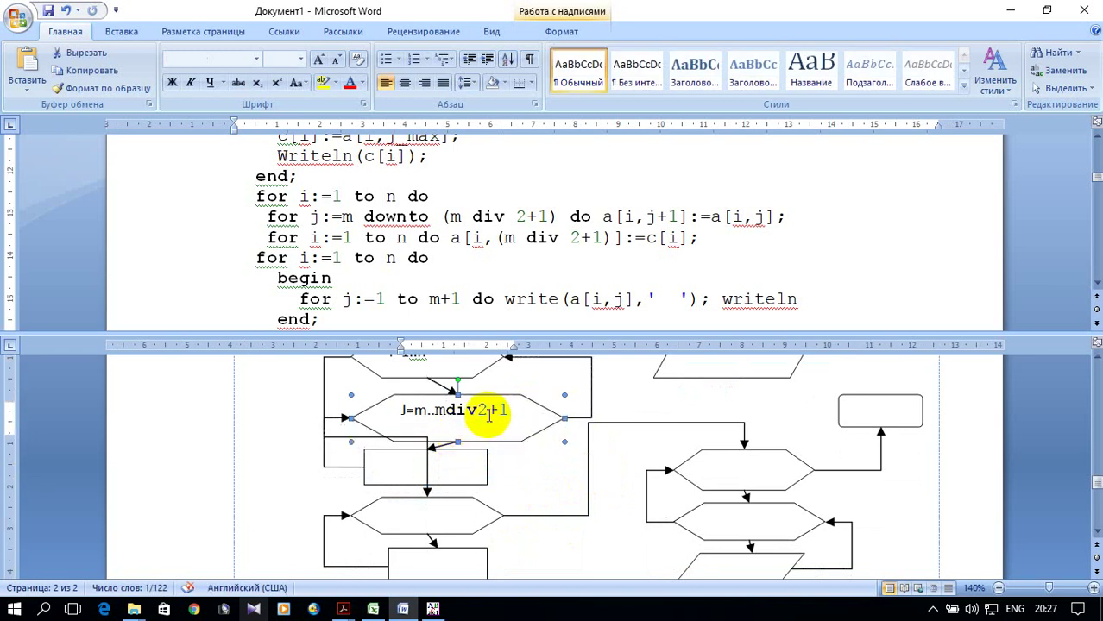
pyautogui.click(482, 412)
pyautogui.moveTo(508, 414); pyautogui.dragTo(517, 414)
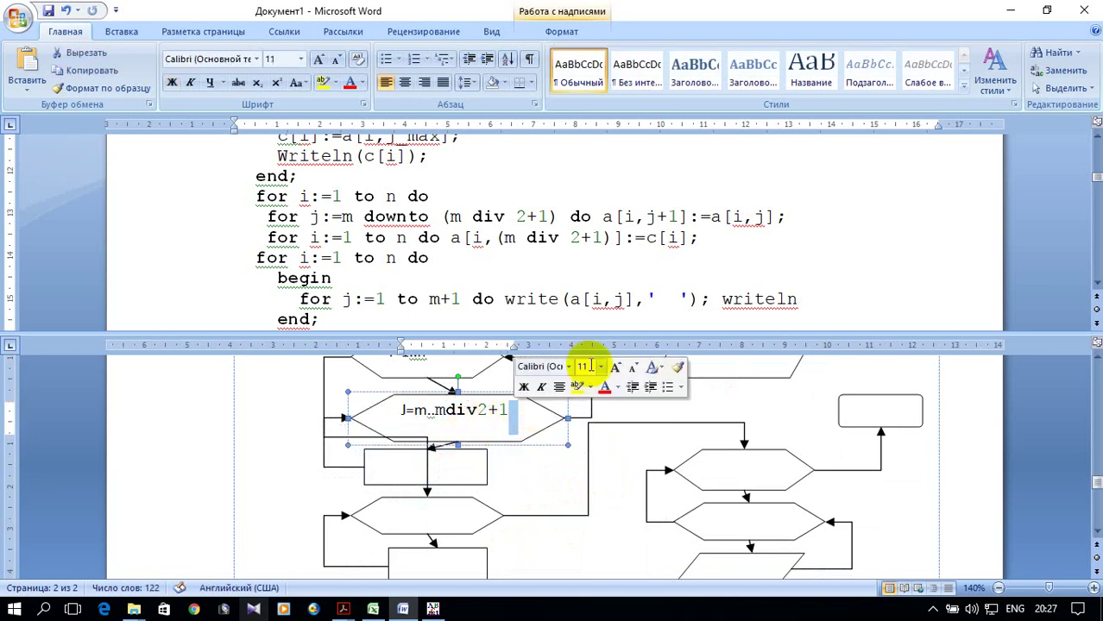
pyautogui.click(589, 367)
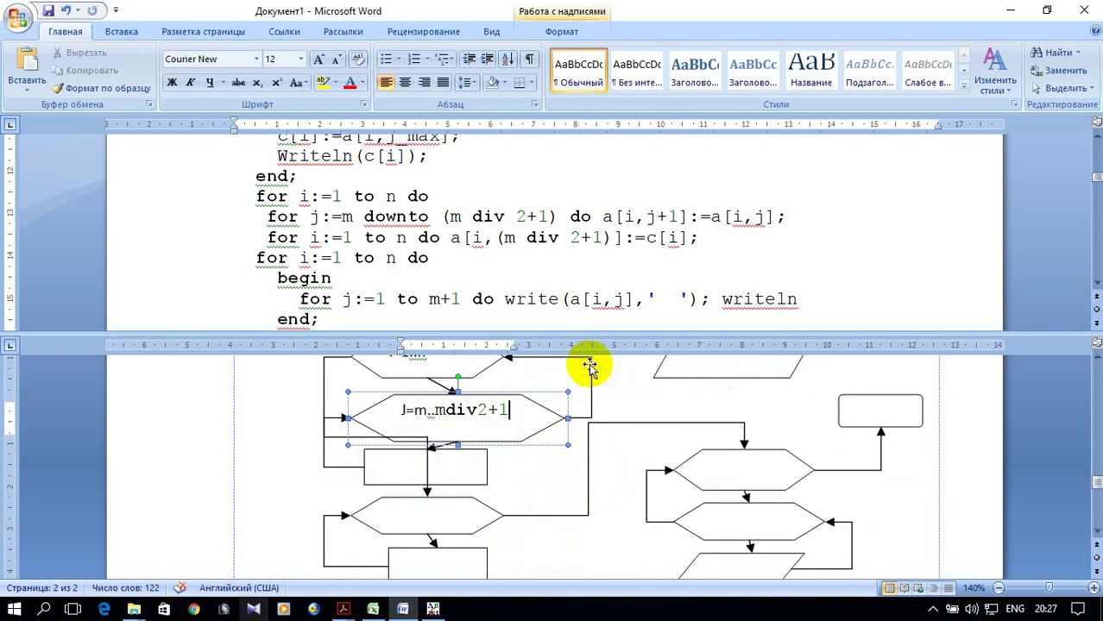
pyautogui.hotkey('alt', 'shift')
pyautogui.write('ттт')
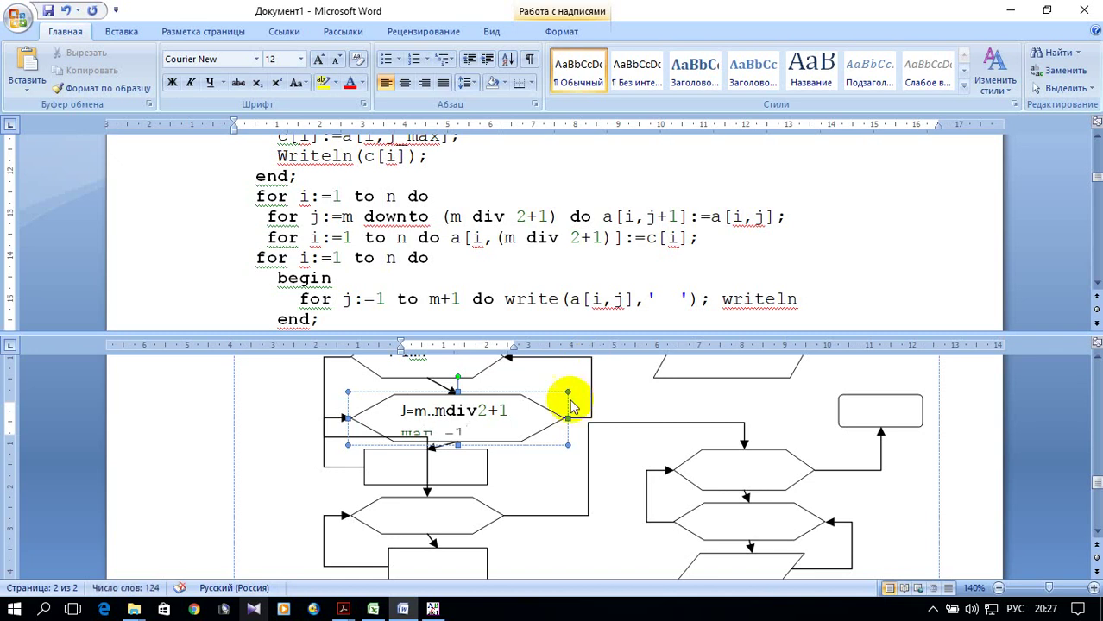
pyautogui.click(566, 473)
pyautogui.scroll(-1, 565, 462)
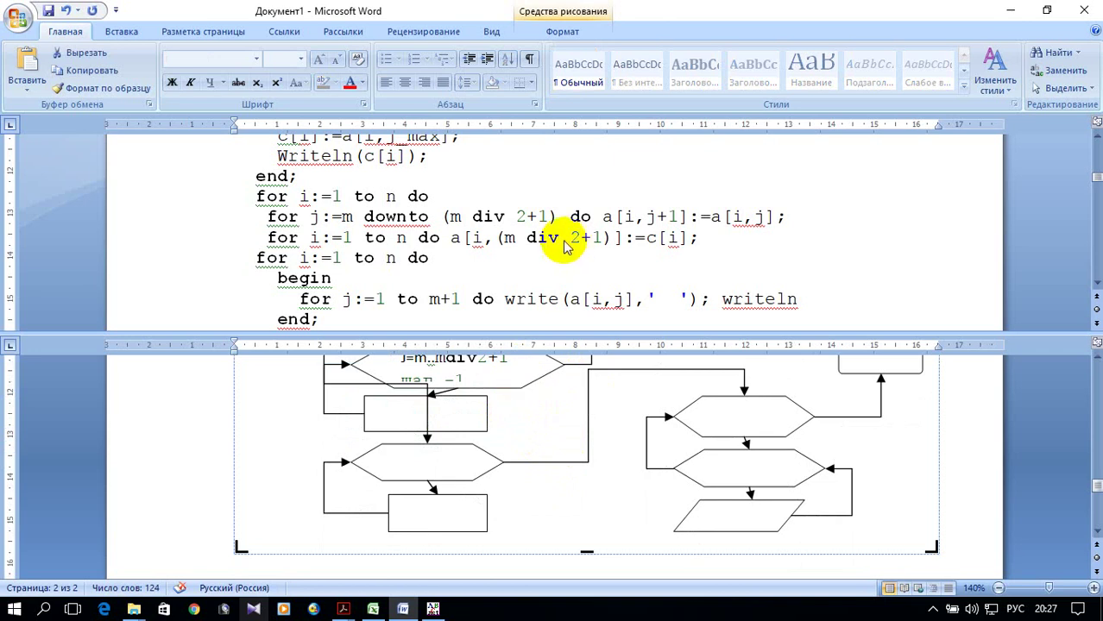
# - Copy a[i,j+1]:=a[i,j] into the rectangle under the J=m..mdiv2+1 hexagon and widen it
pyautogui.moveTo(549, 218); pyautogui.dragTo(449, 217)
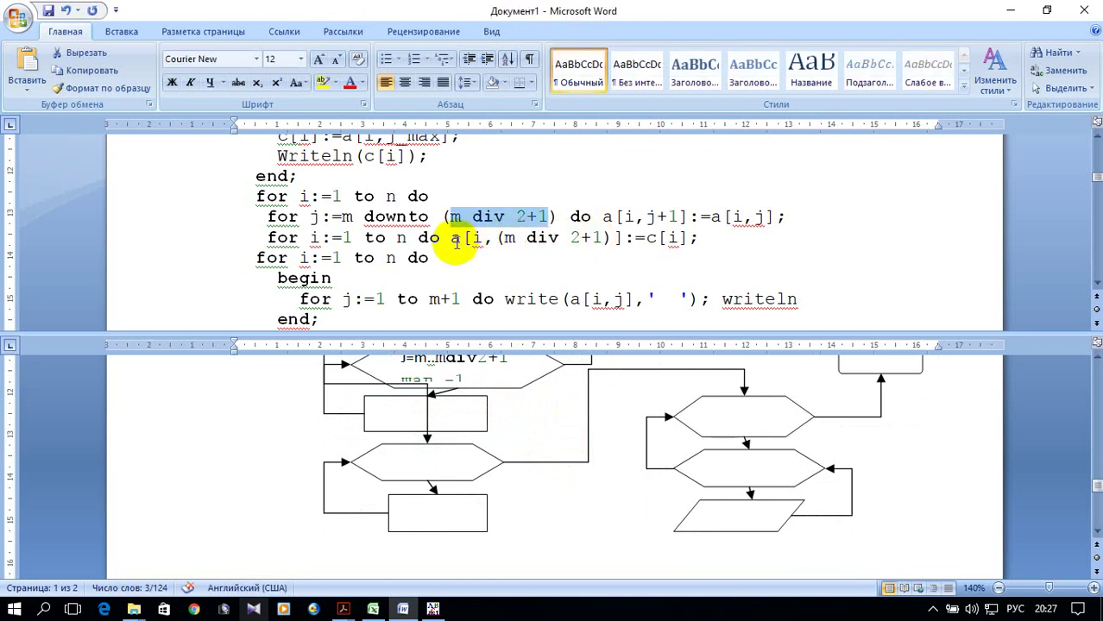
pyautogui.click(601, 218)
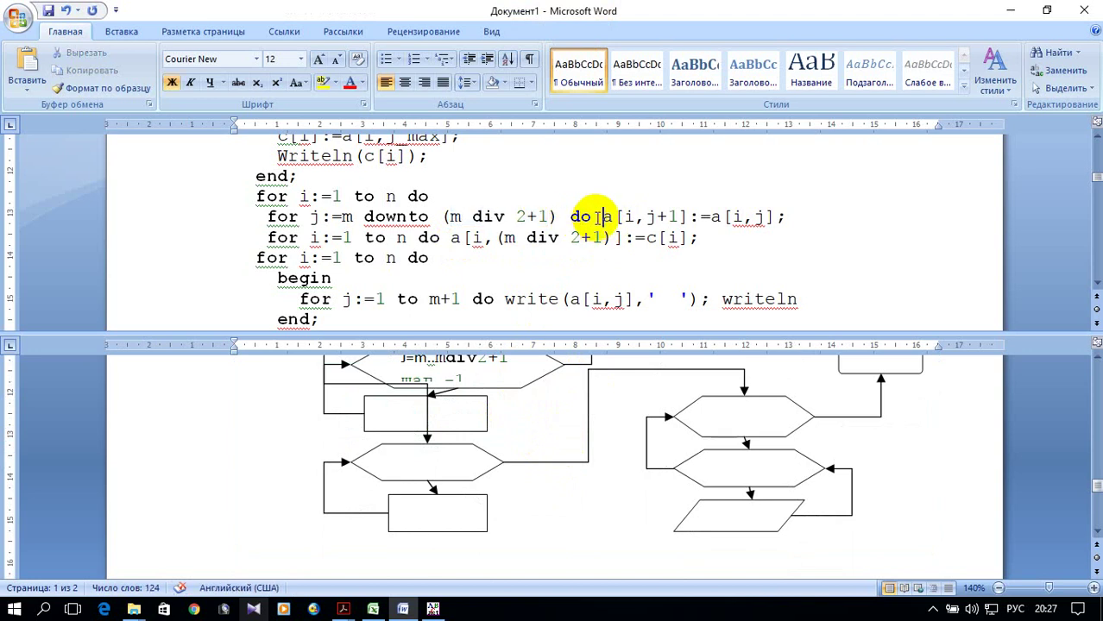
pyautogui.moveTo(575, 216); pyautogui.dragTo(769, 219)
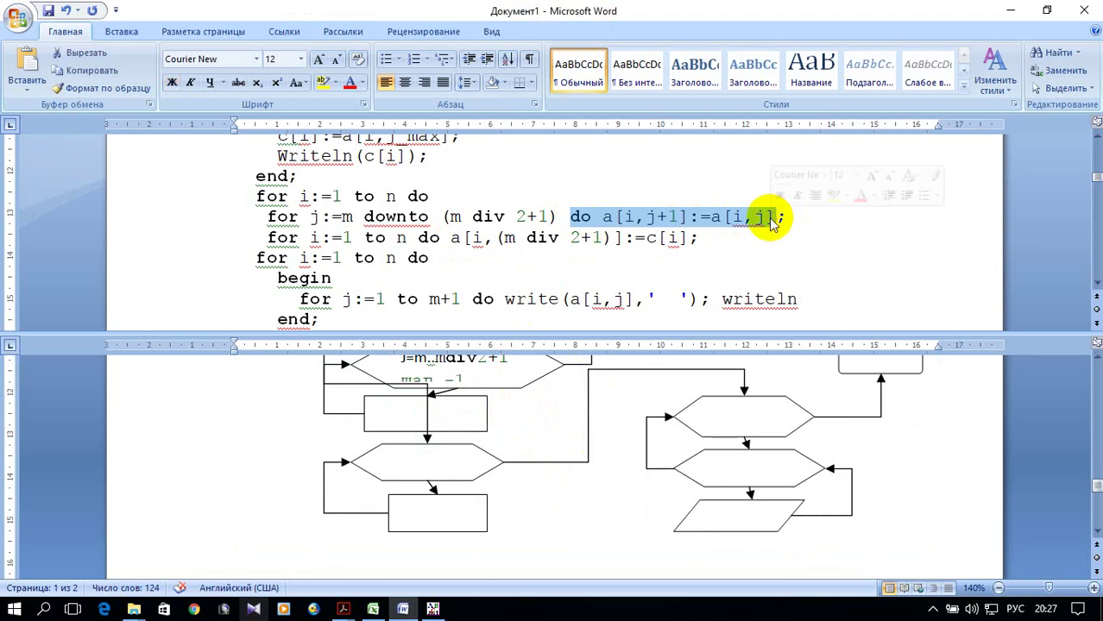
pyautogui.click(609, 217)
pyautogui.moveTo(607, 217); pyautogui.dragTo(752, 219)
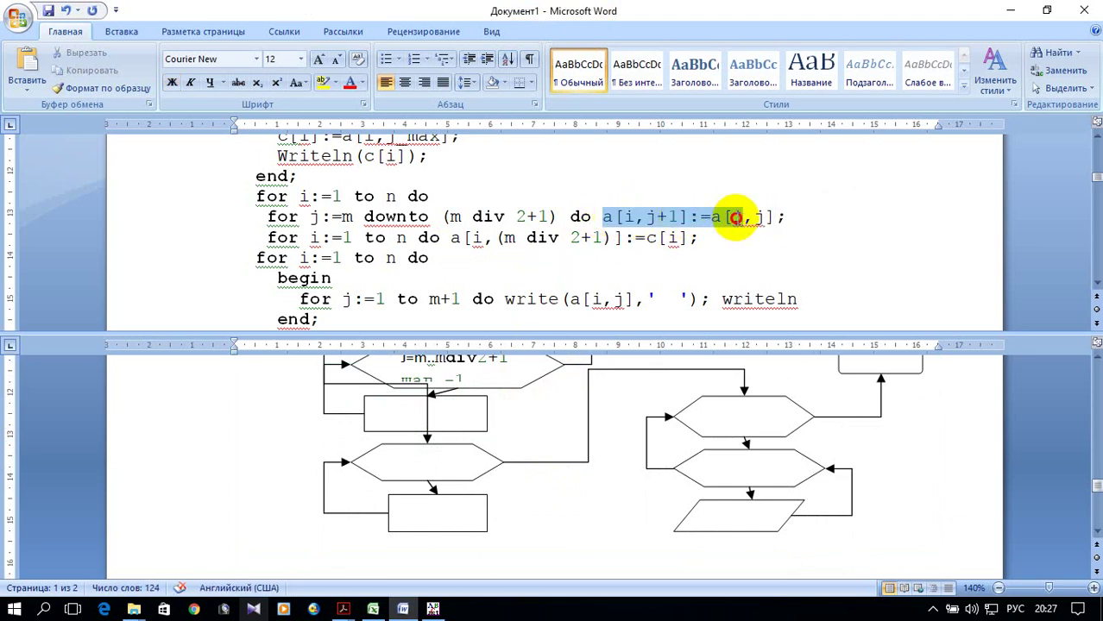
pyautogui.rightClick(753, 219)
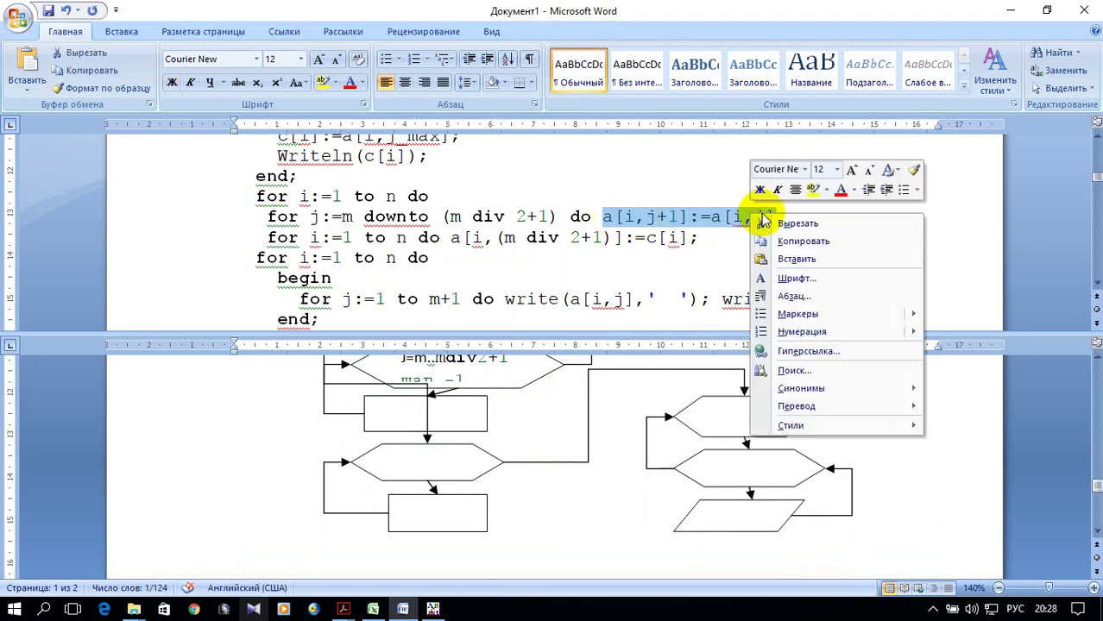
pyautogui.click(828, 239)
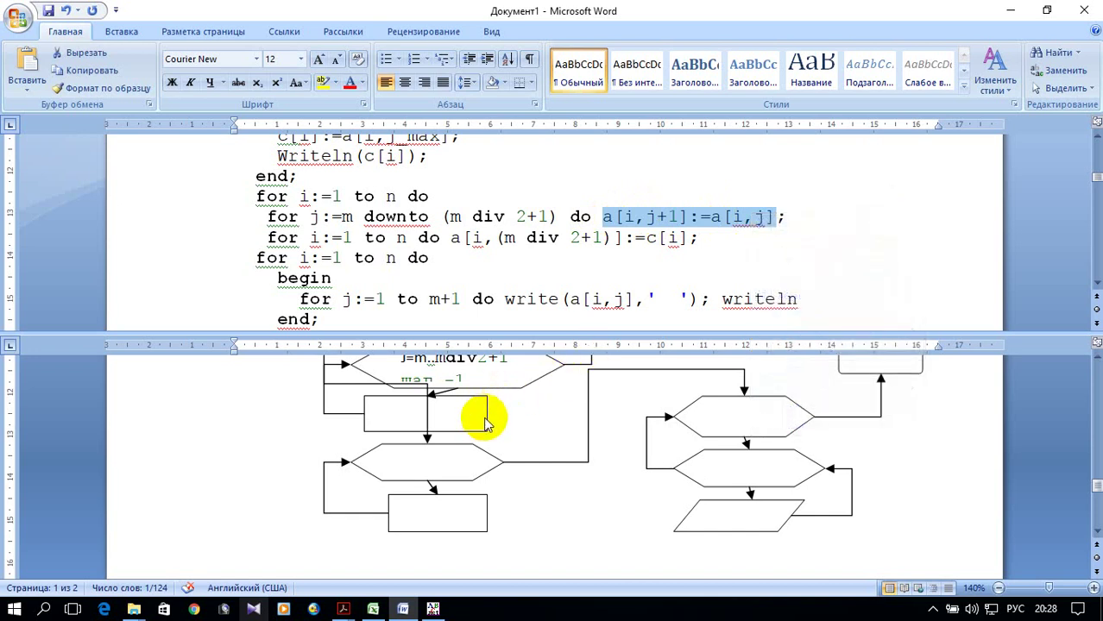
pyautogui.click(487, 414)
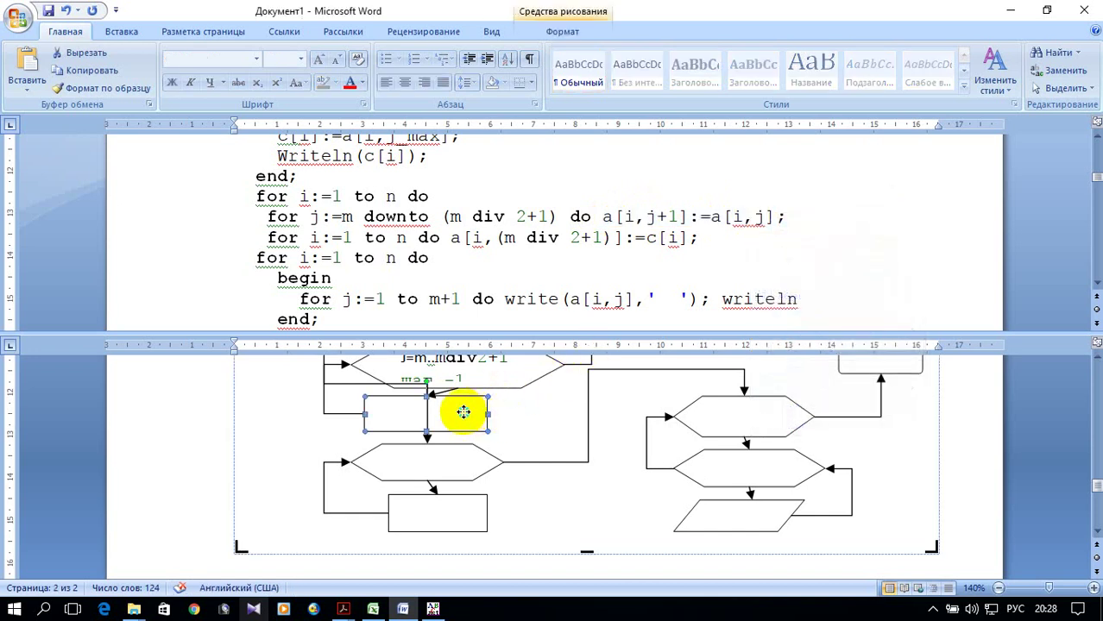
pyautogui.rightClick(467, 413)
pyautogui.click(561, 476)
pyautogui.write('a[i,j+1]:')
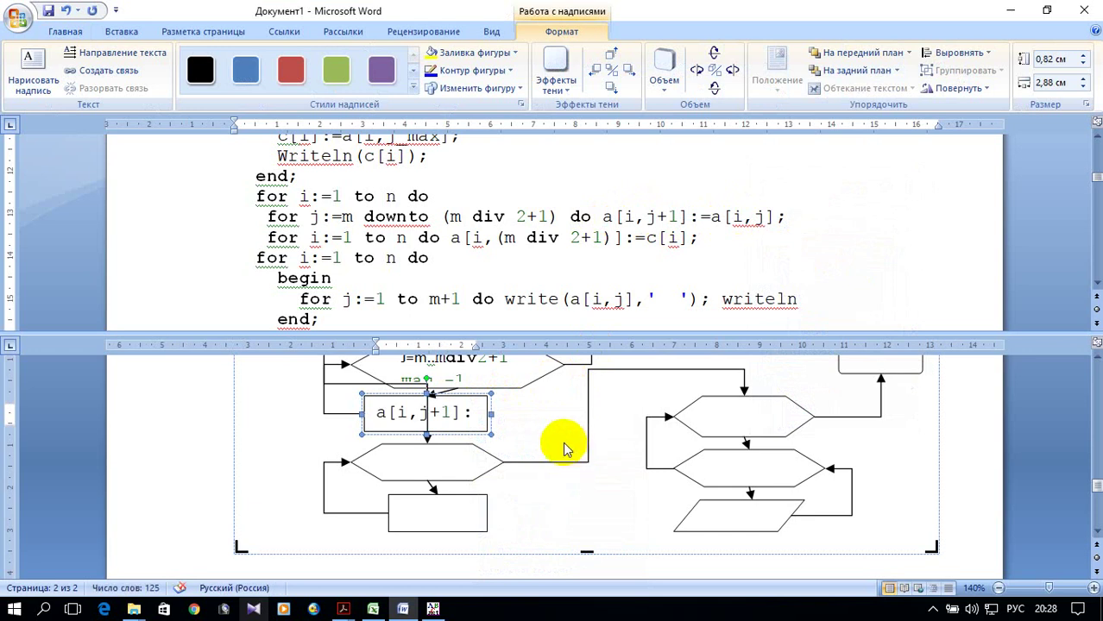
pyautogui.moveTo(491, 414); pyautogui.dragTo(566, 413)
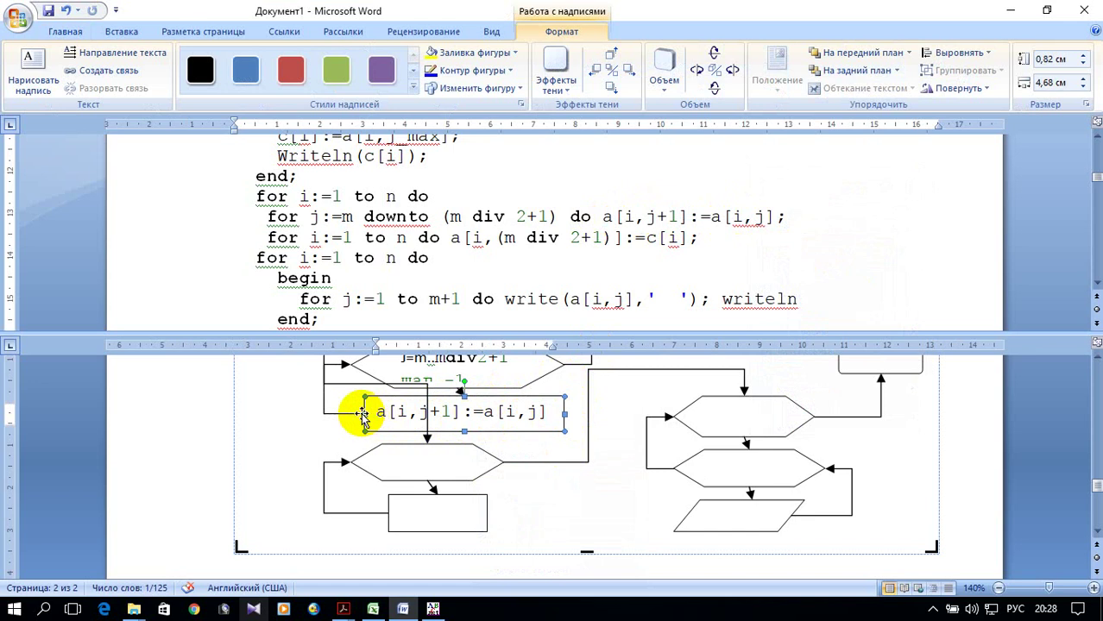
pyautogui.scroll(-1, 557, 444)
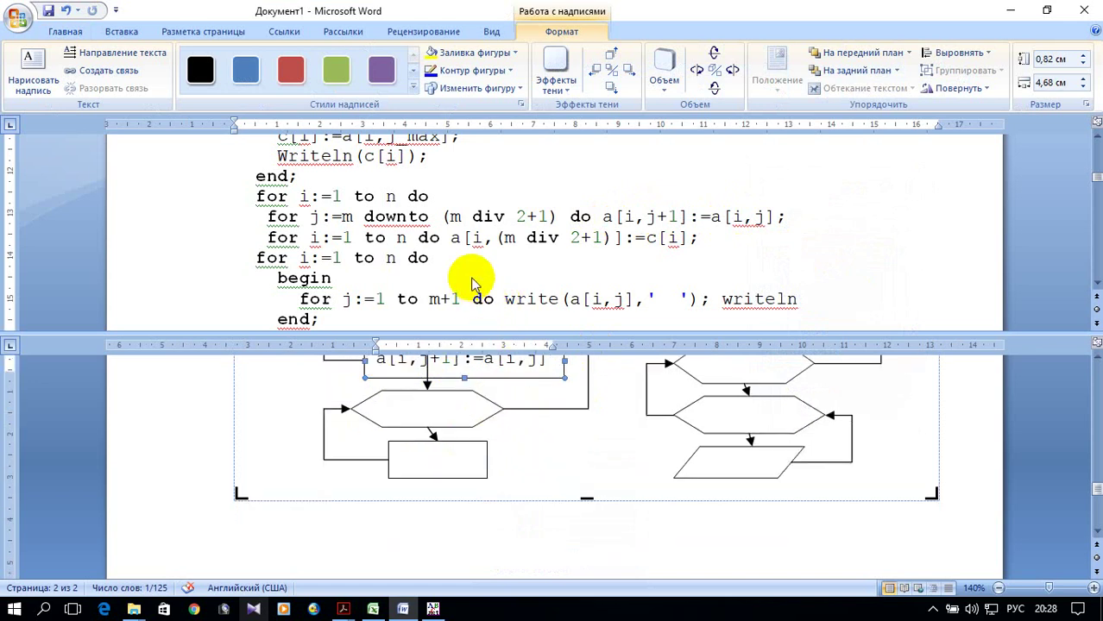
# - Label the next hexagon Ш=1..n and widen the empty rectangle beneath it
pyautogui.click(457, 424)
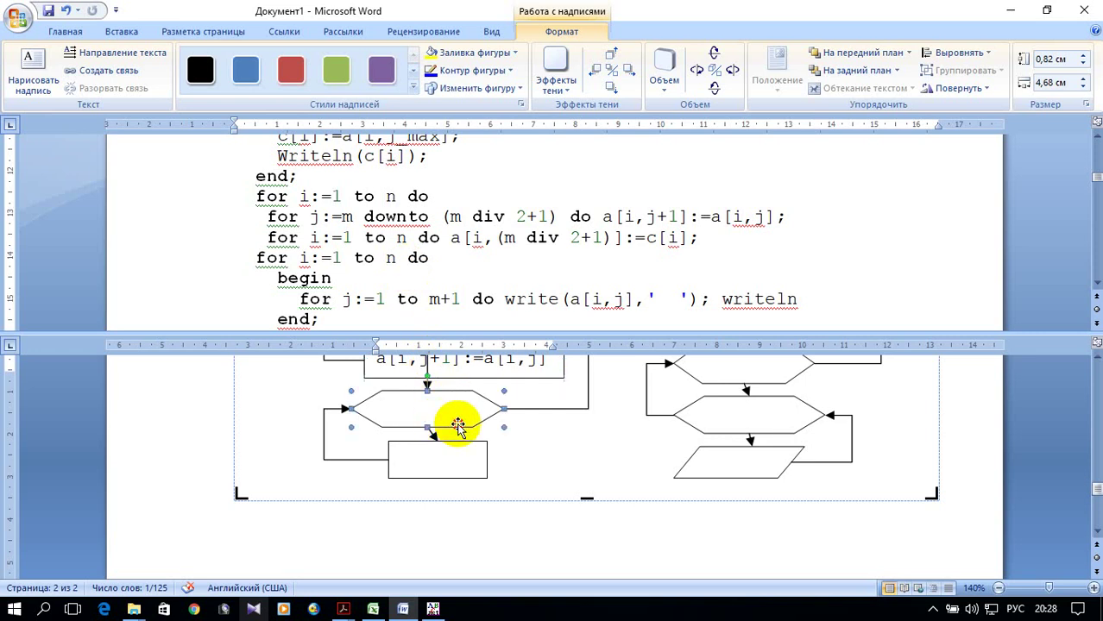
pyautogui.rightClick(452, 411)
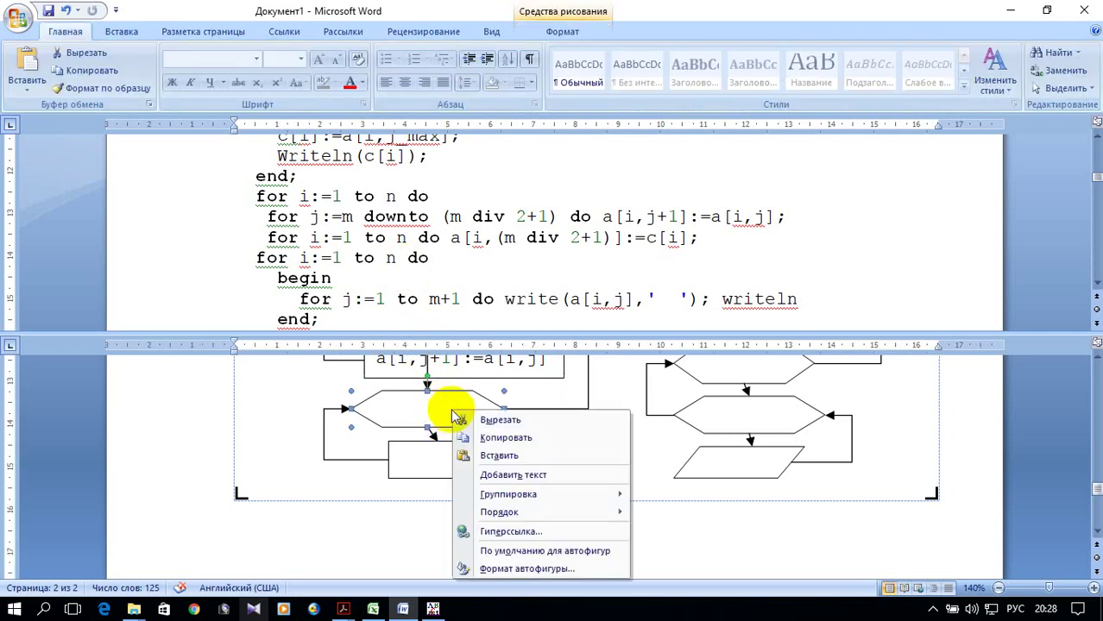
pyautogui.click(520, 476)
pyautogui.scroll(-3, 525, 465)
pyautogui.scroll(-3, 526, 462)
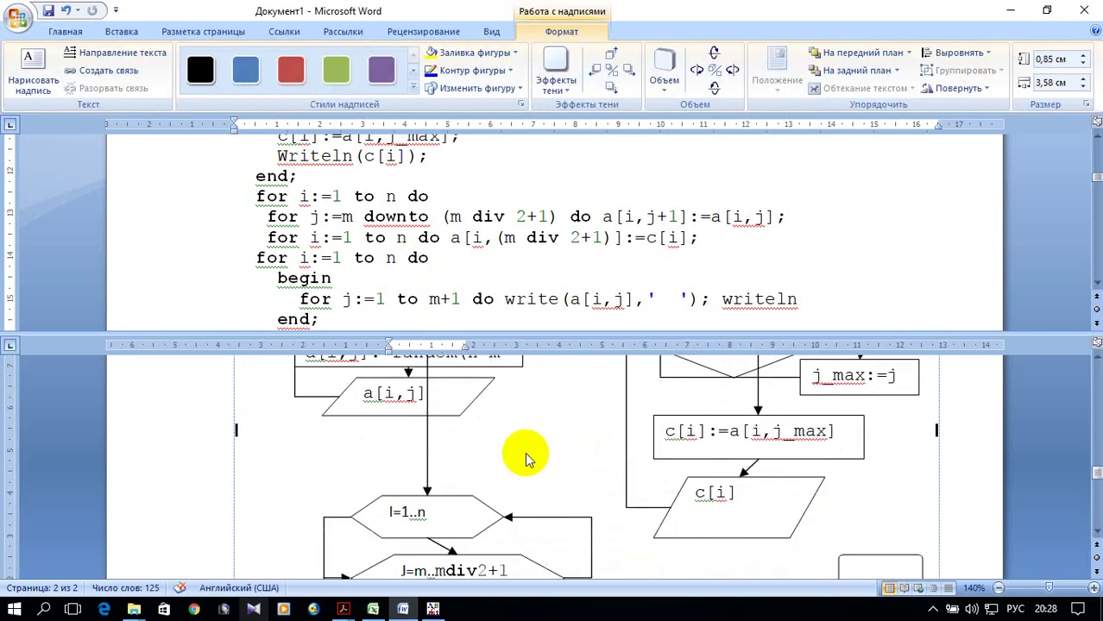
pyautogui.scroll(-5, 529, 460)
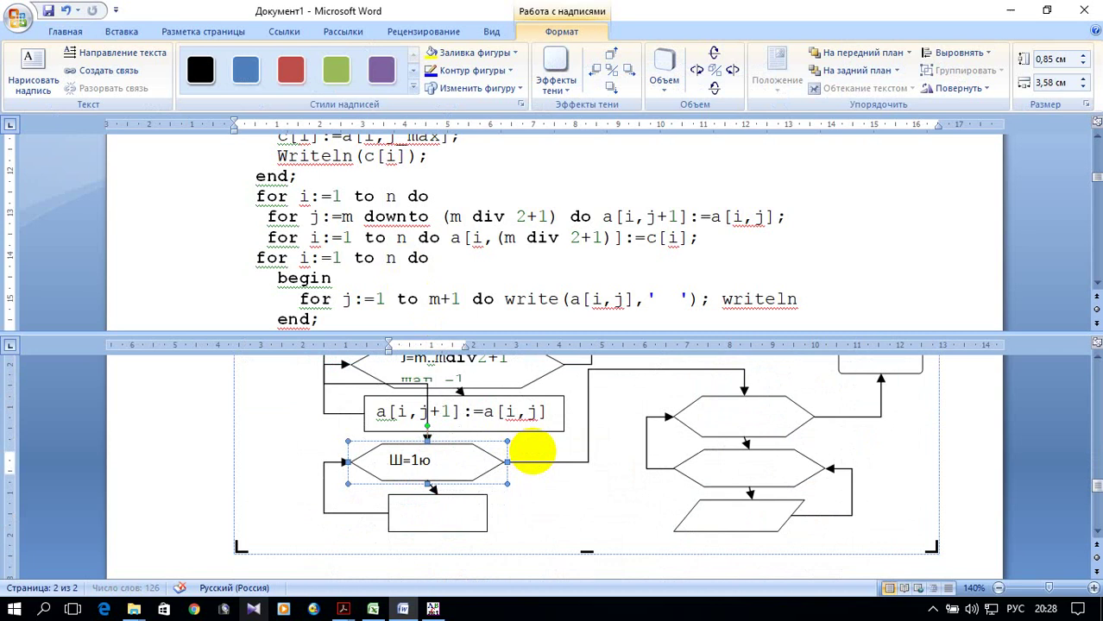
pyautogui.write('..n')
pyautogui.hotkey('alt', 'shift')
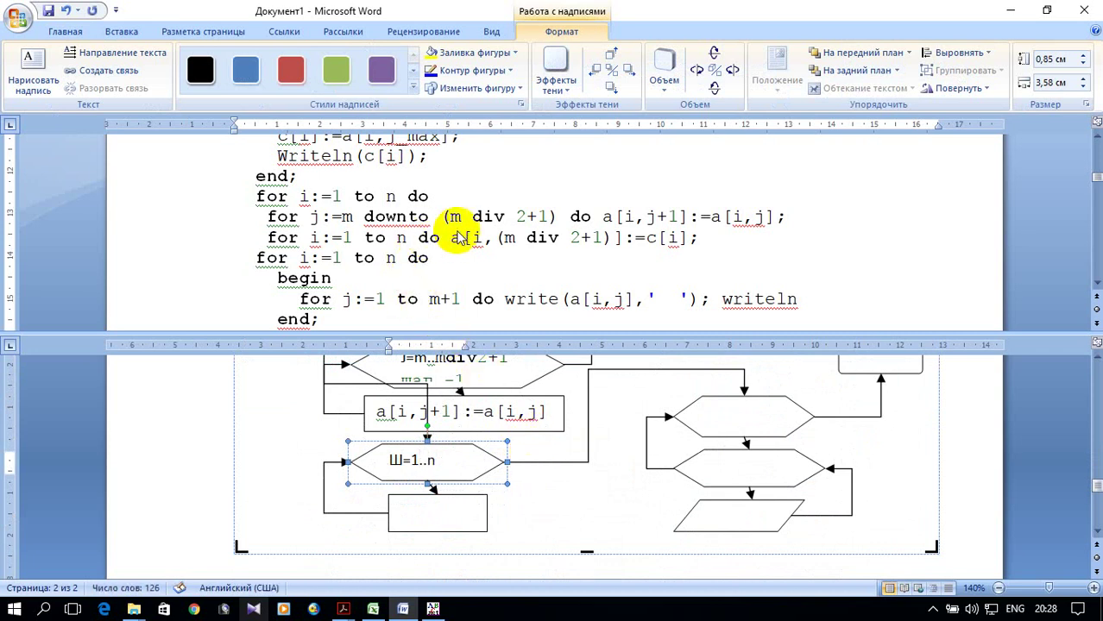
pyautogui.scroll(-1, 520, 255)
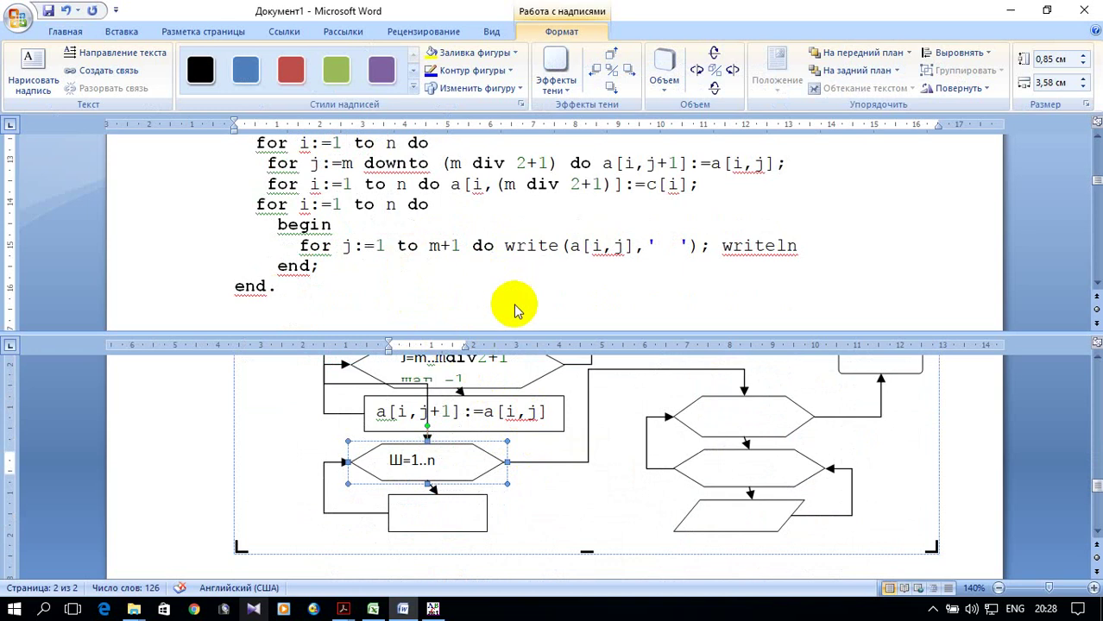
pyautogui.click(489, 518)
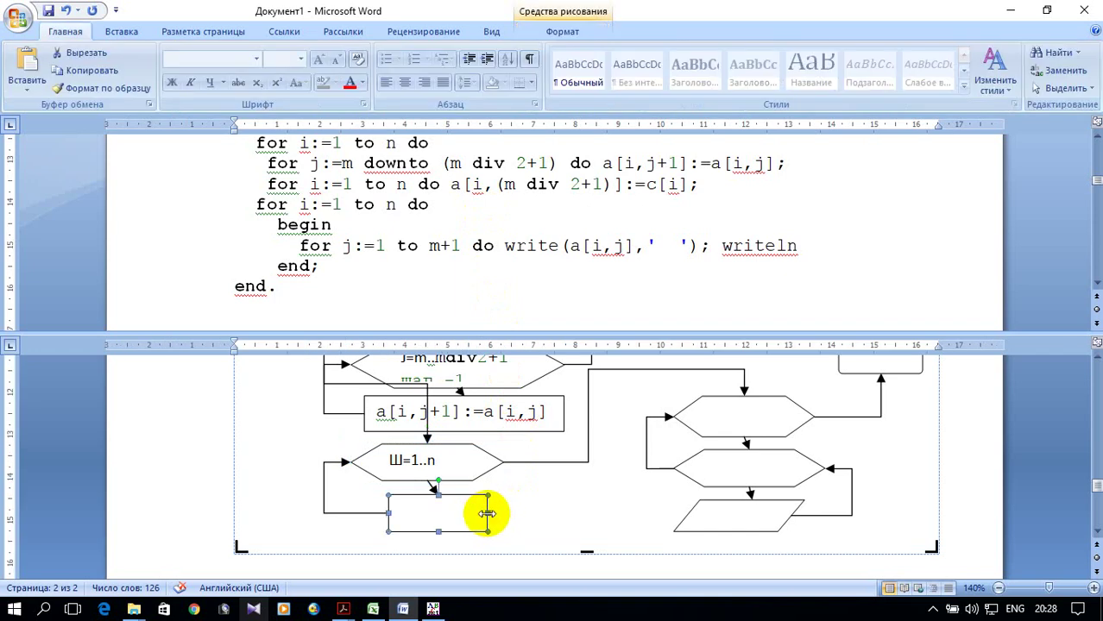
pyautogui.moveTo(489, 514); pyautogui.dragTo(560, 511)
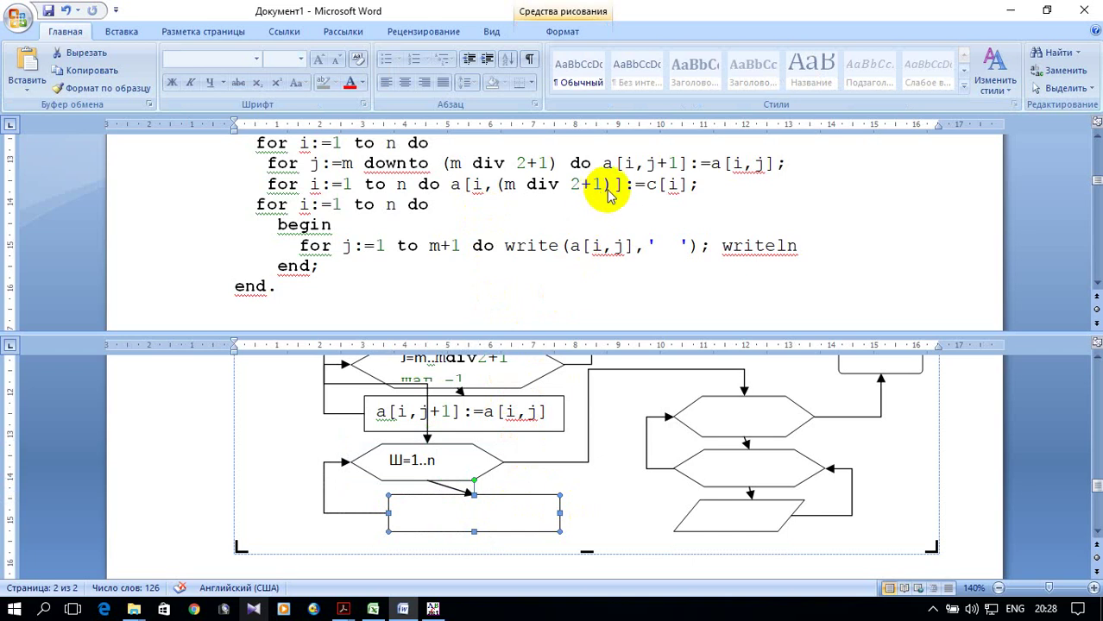
pyautogui.press('Escape')
# - Paste a[i,(m div 2+1)]:=c[i] into that rectangle and widen it onto one line
pyautogui.moveTo(451, 184); pyautogui.dragTo(686, 183)
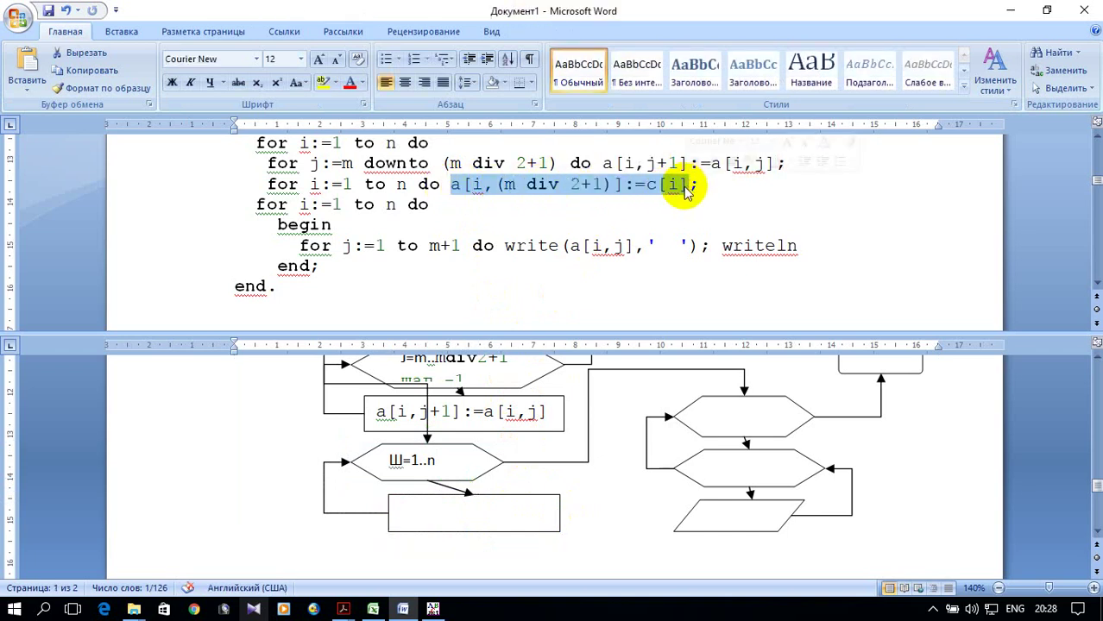
pyautogui.rightClick(686, 189)
pyautogui.click(706, 216)
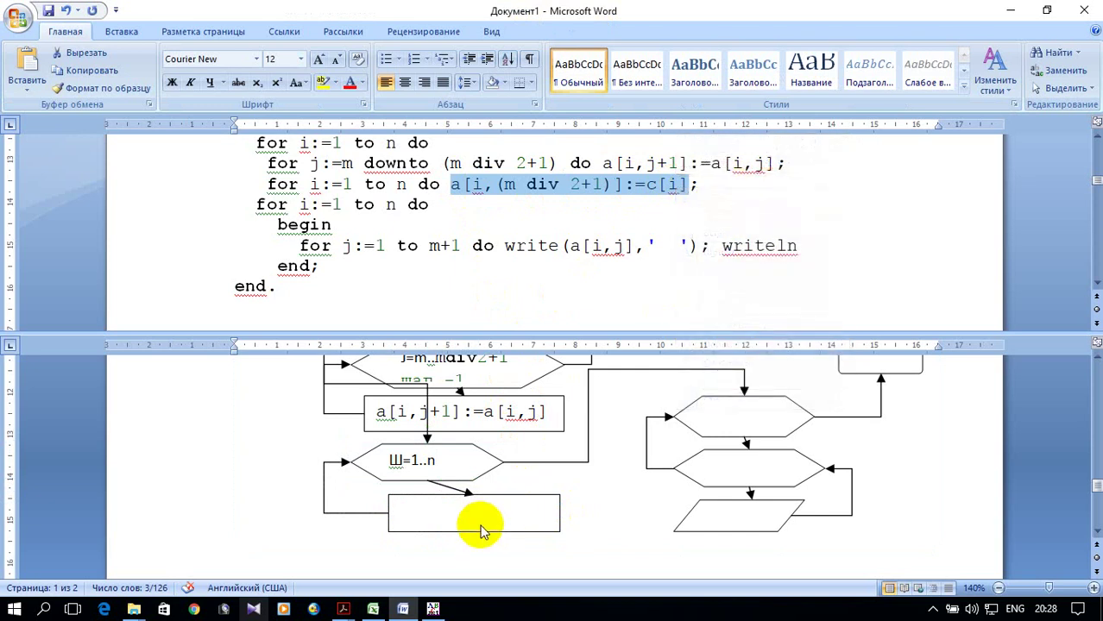
pyautogui.click(481, 531)
pyautogui.rightClick(482, 528)
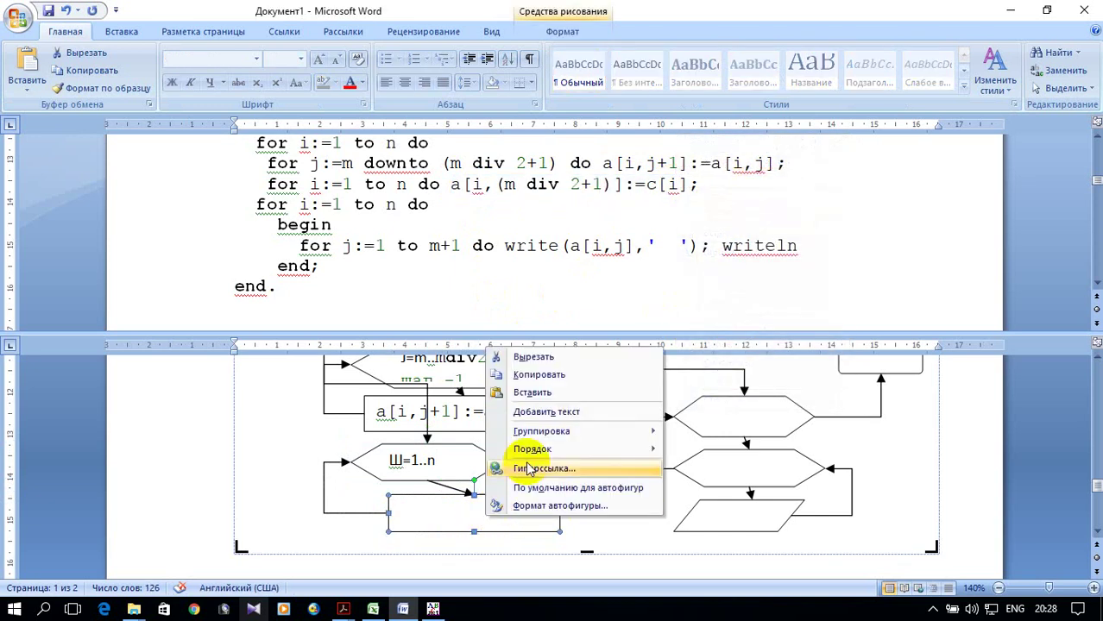
pyautogui.click(565, 411)
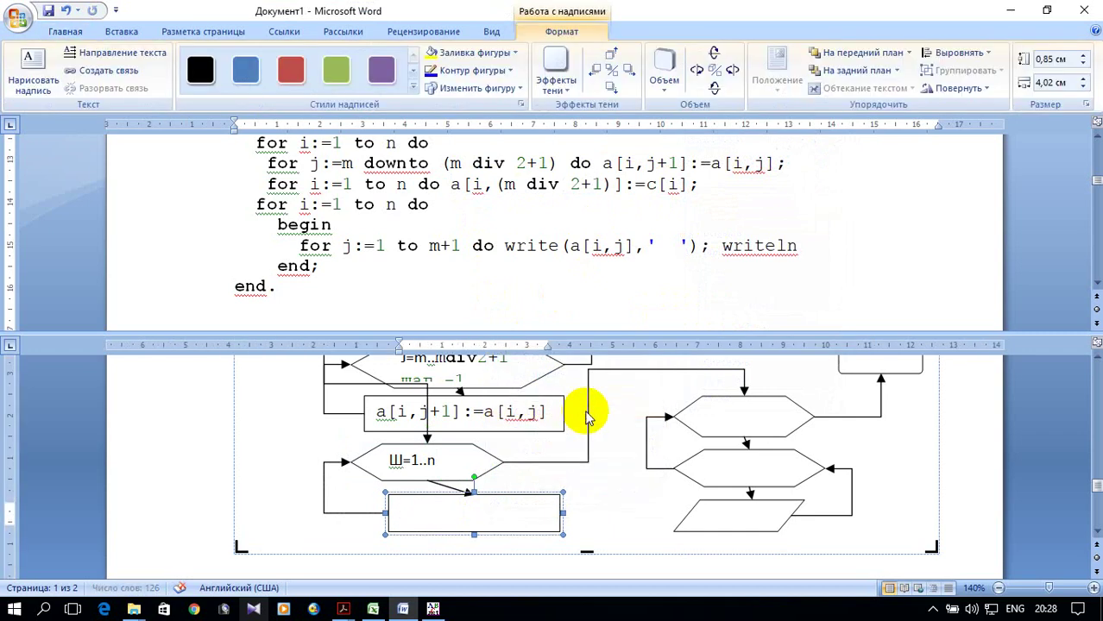
pyautogui.hotkey('ctrl', 'v')
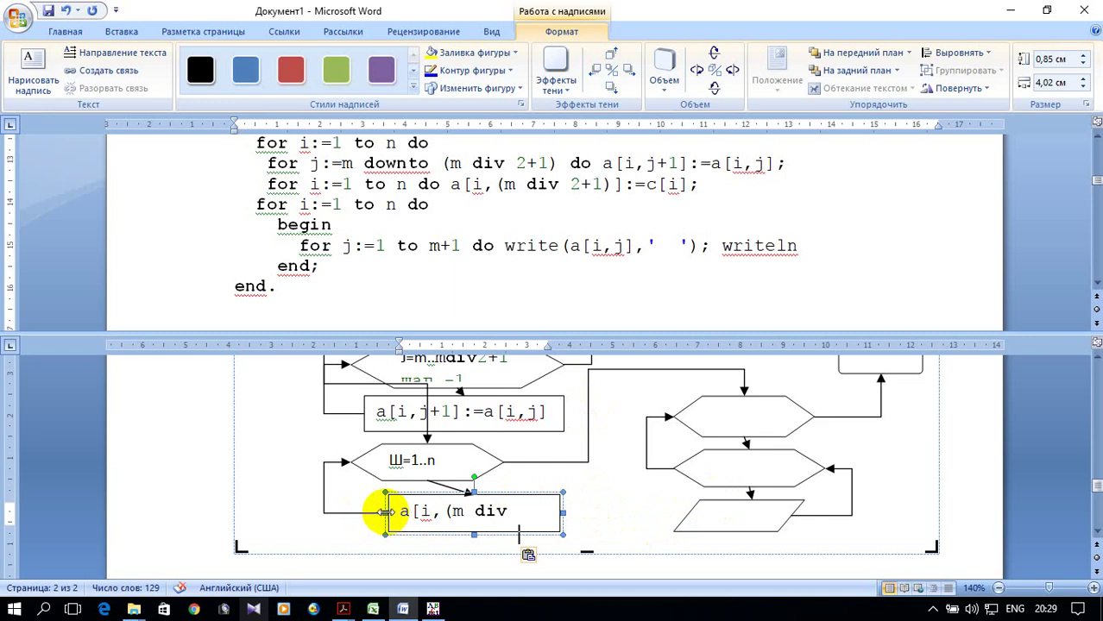
pyautogui.moveTo(386, 512); pyautogui.dragTo(339, 513)
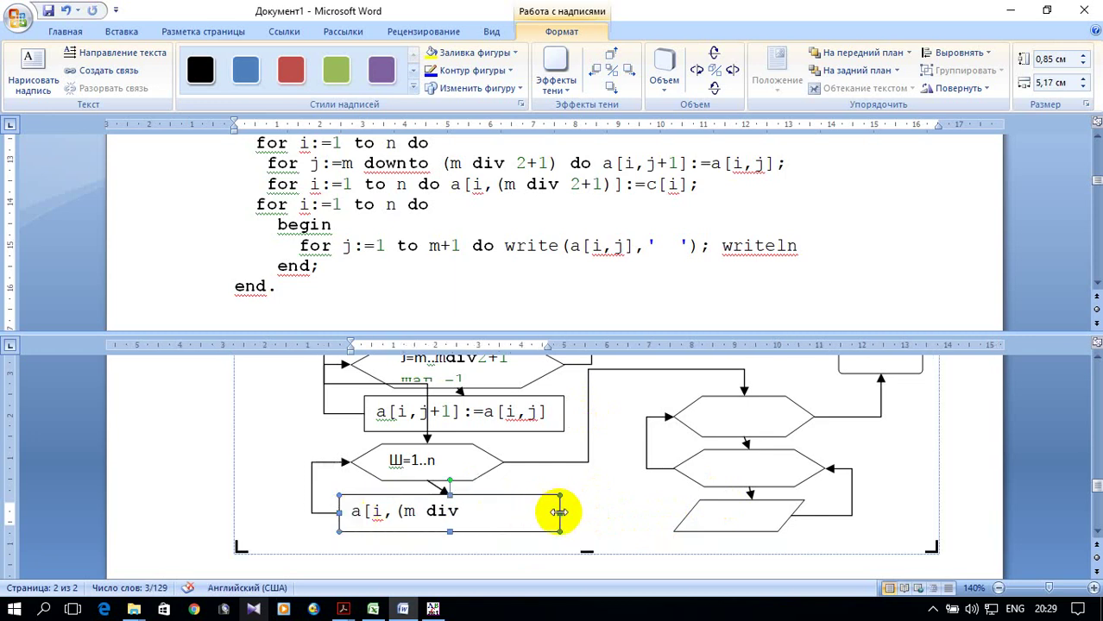
pyautogui.moveTo(560, 512); pyautogui.dragTo(592, 513)
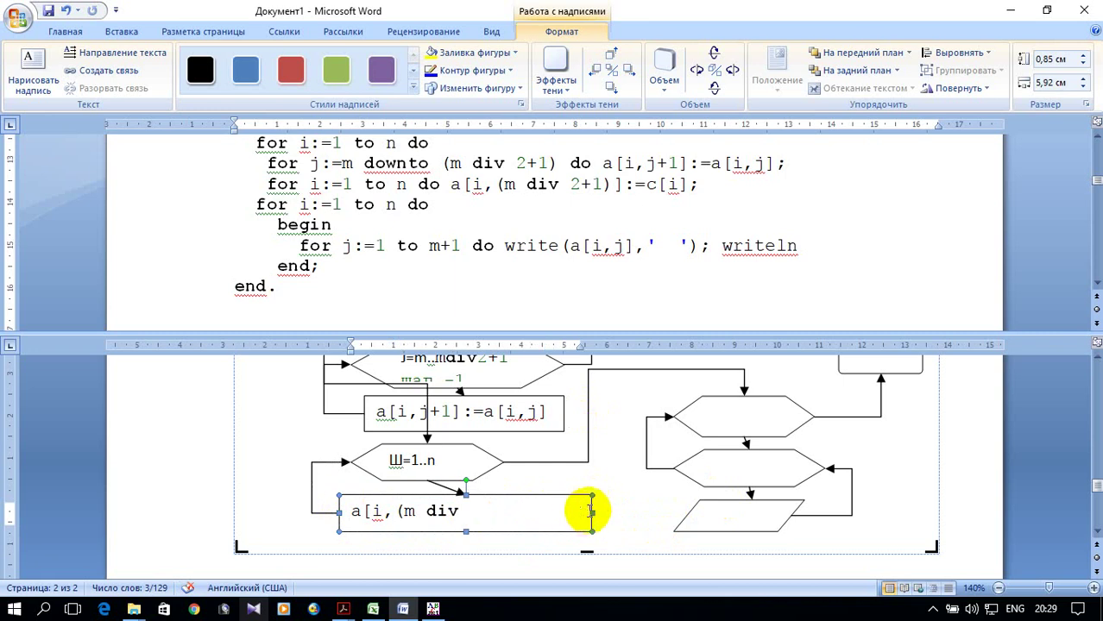
pyautogui.moveTo(593, 511); pyautogui.dragTo(615, 511)
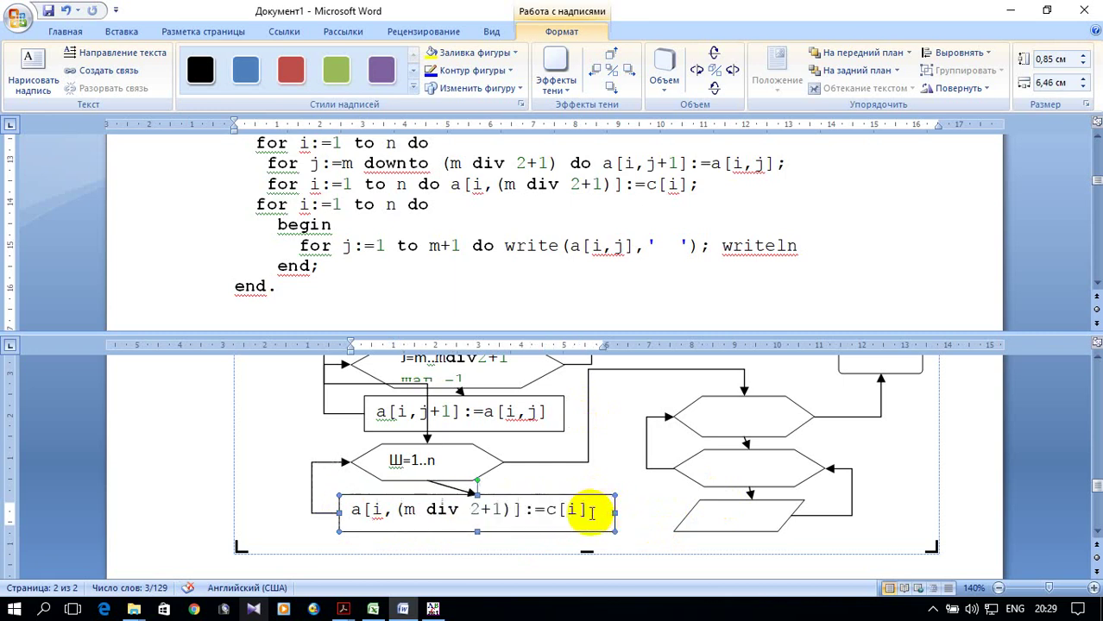
pyautogui.scroll(1, 838, 498)
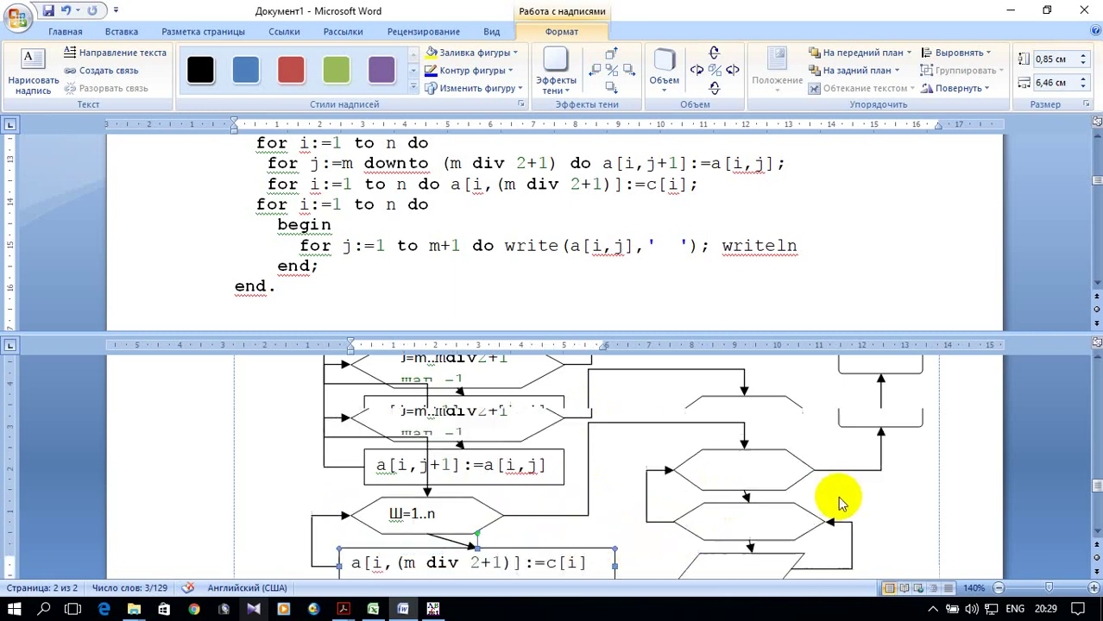
pyautogui.scroll(2, 837, 492)
pyautogui.scroll(-2, 838, 487)
pyautogui.scroll(-1, 837, 475)
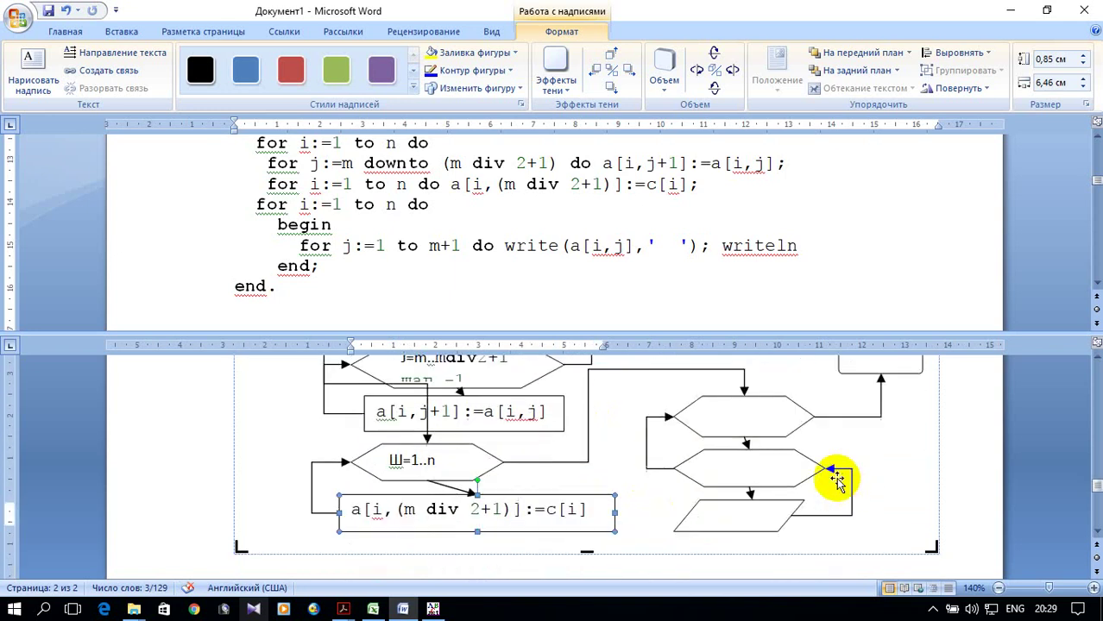
# - Label the two right-hand output-loop hexagons I=1..n and J=1..m+1
pyautogui.rightClick(731, 422)
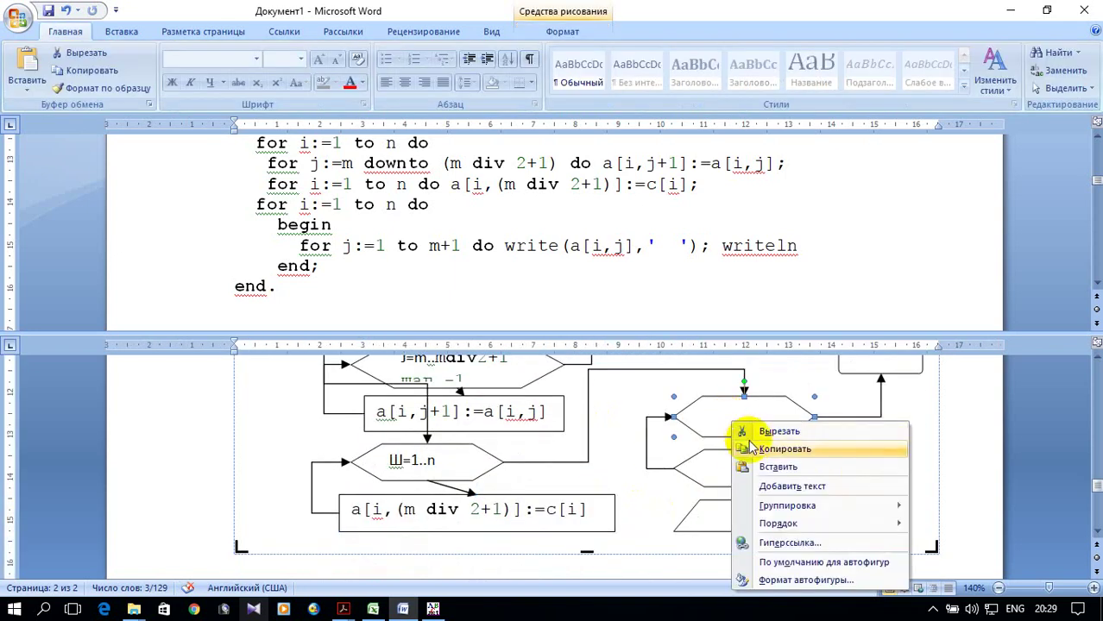
pyautogui.click(802, 486)
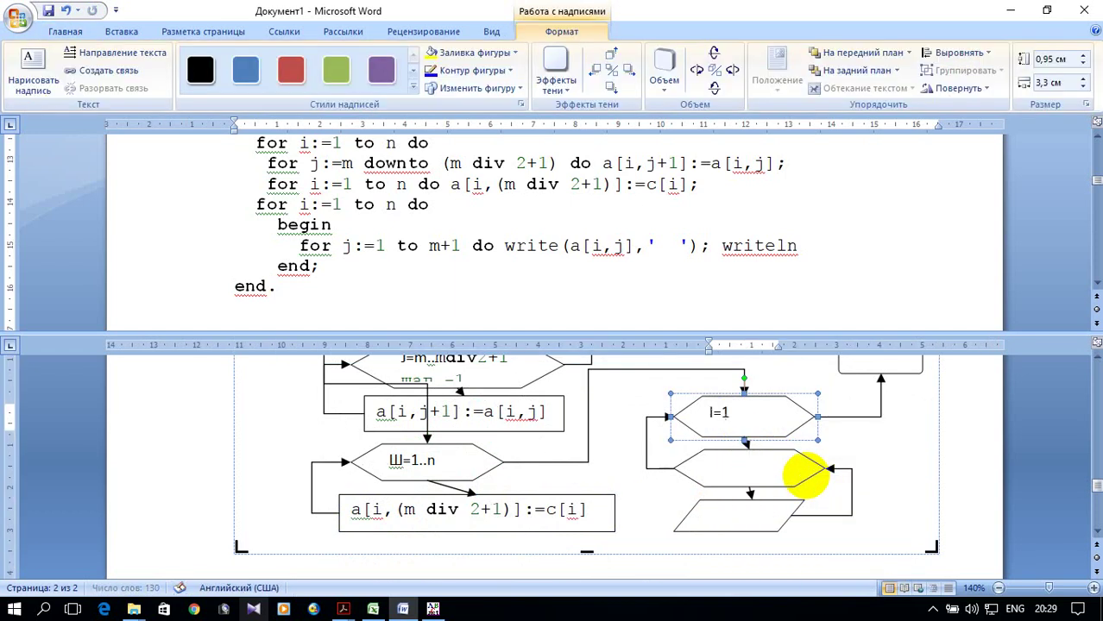
pyautogui.write('I=1..n')
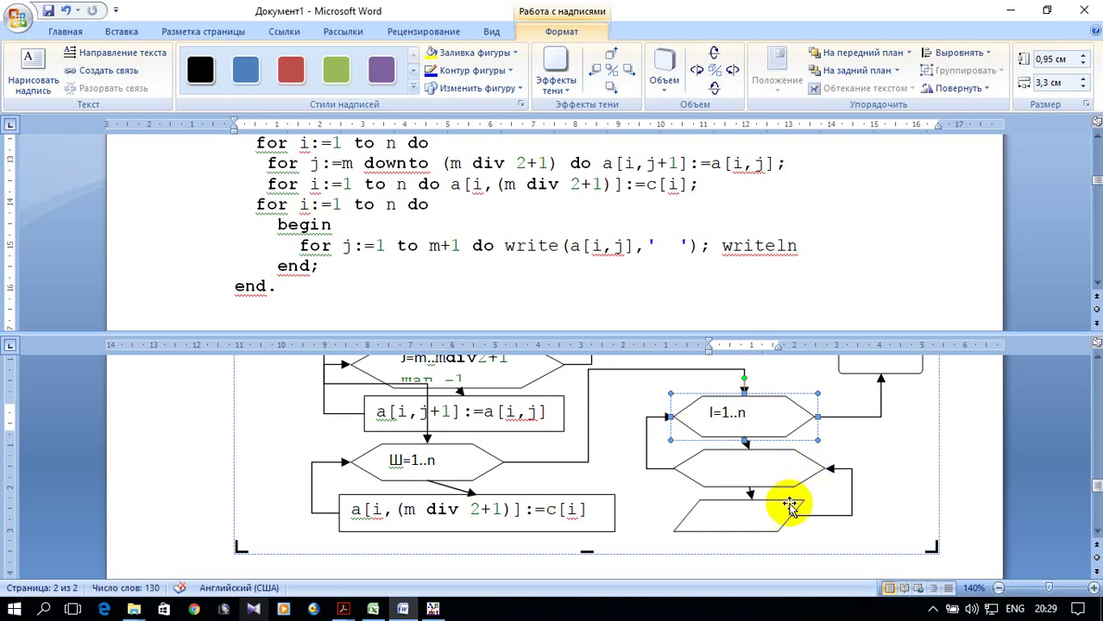
pyautogui.rightClick(751, 472)
pyautogui.click(835, 368)
pyautogui.write('J=1..m+1')
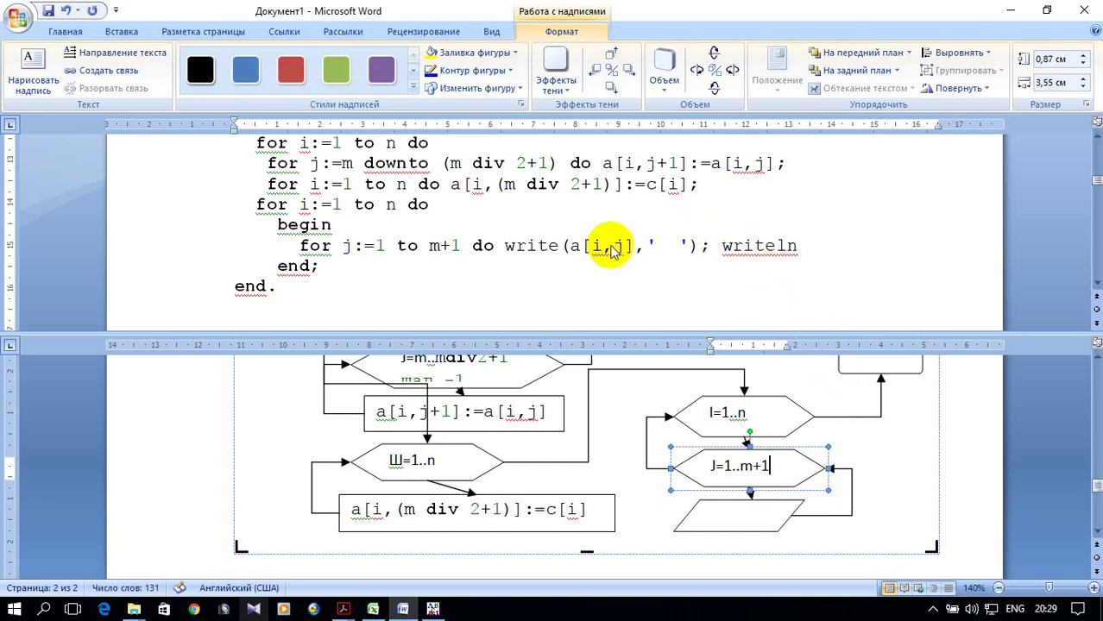
pyautogui.click(605, 245)
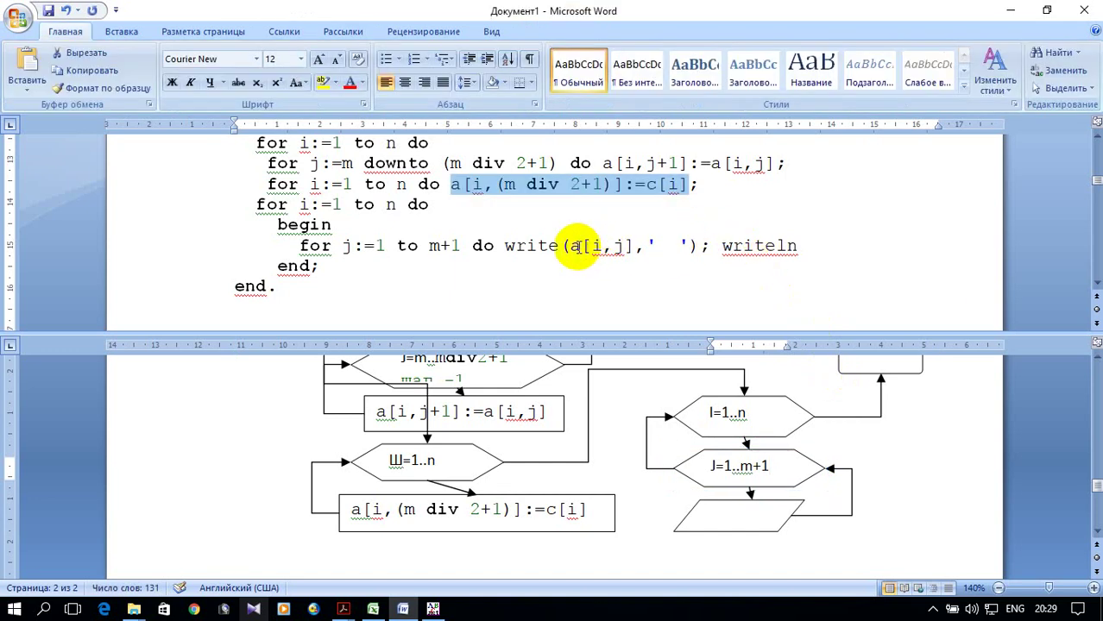
# - Copy a[i,j] from the listing's write statement into the right-hand output parallelogram
pyautogui.moveTo(571, 246)
pyautogui.mouseDown()
pyautogui.moveTo(634, 246)
pyautogui.moveTo(625, 246)
pyautogui.mouseUp()
pyautogui.hotkey('shift', 'Right')
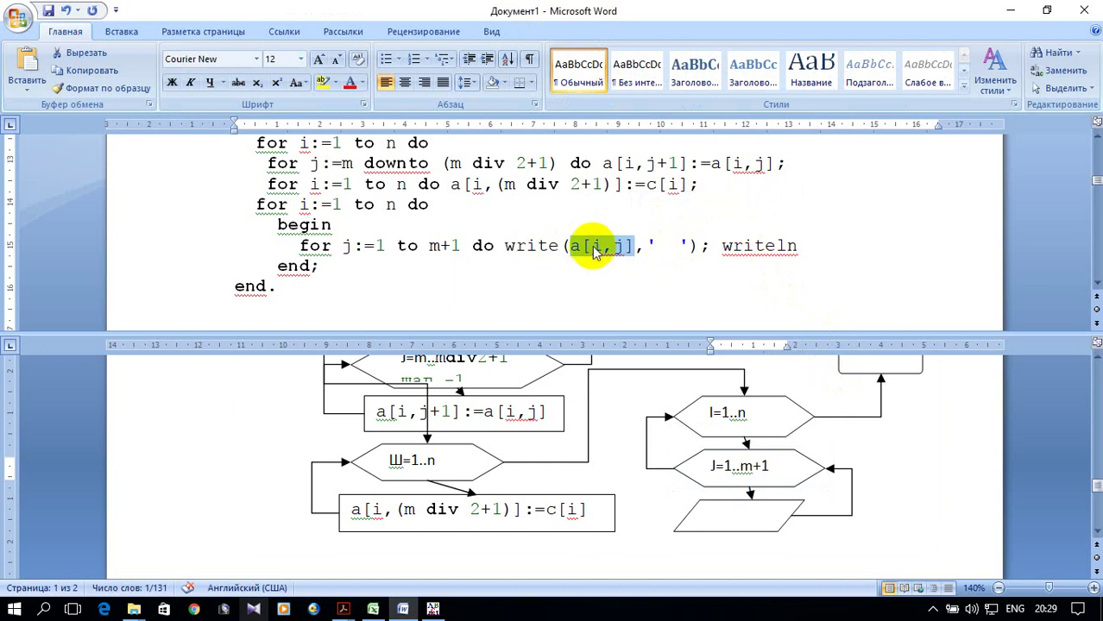
pyautogui.rightClick(593, 250)
pyautogui.click(592, 277)
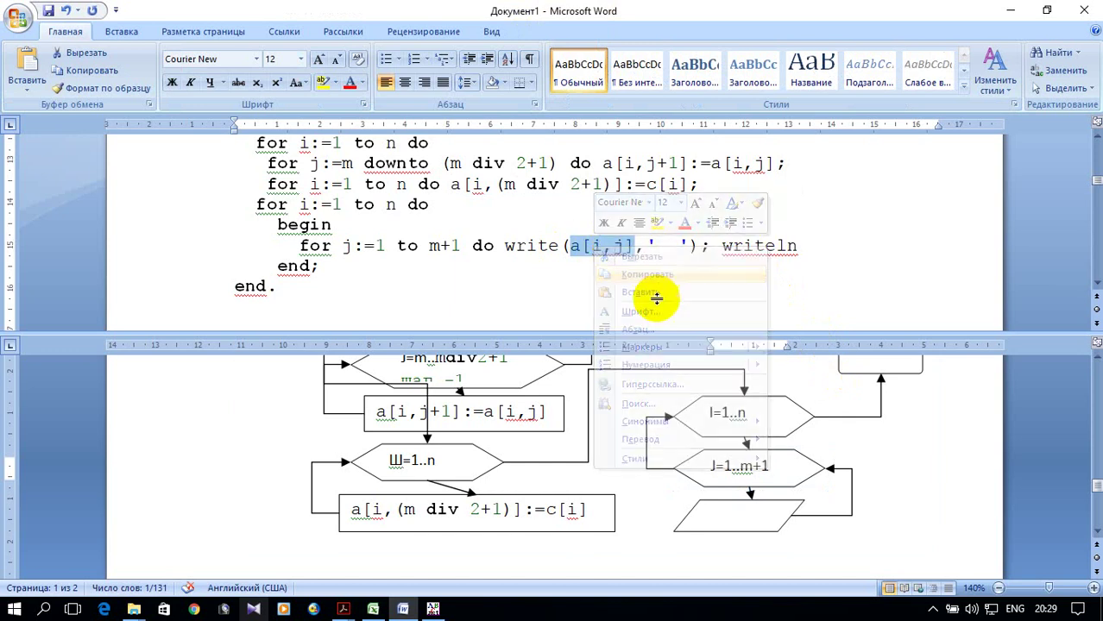
pyautogui.click(770, 508)
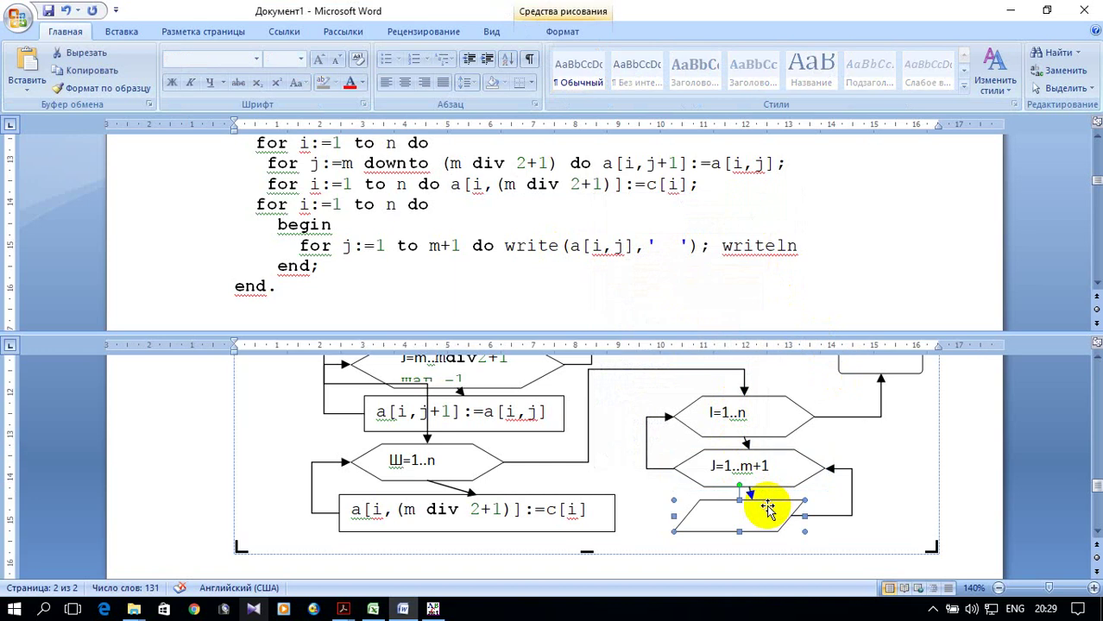
pyautogui.rightClick(764, 507)
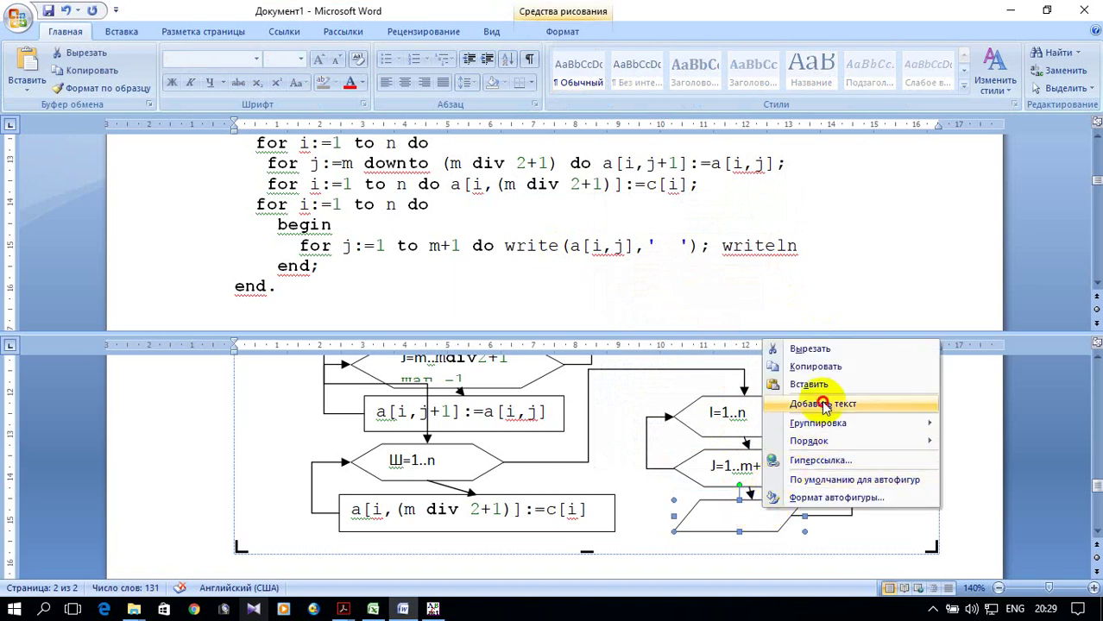
pyautogui.click(823, 405)
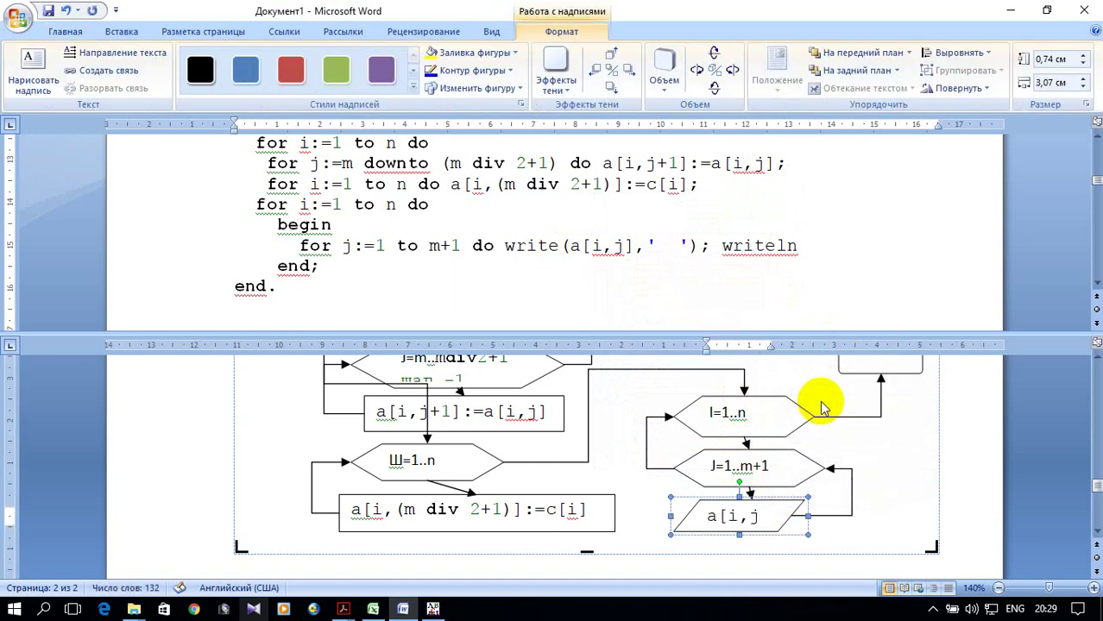
pyautogui.click(811, 517)
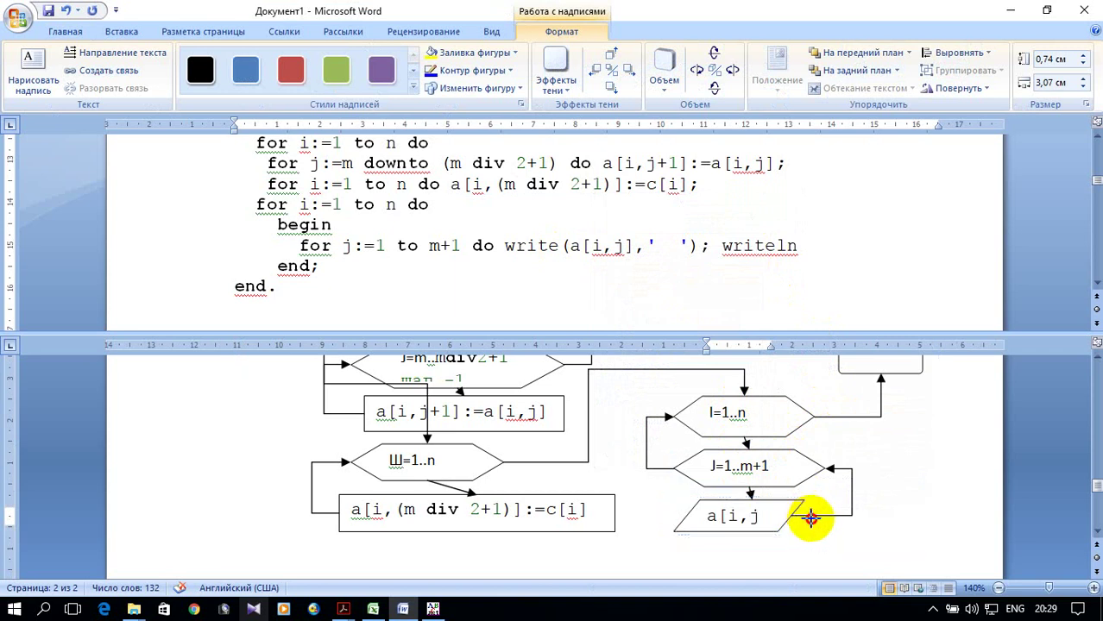
pyautogui.click(826, 516)
# - Widen the empty end rectangle to the left and label it конец
pyautogui.scroll(2, 906, 509)
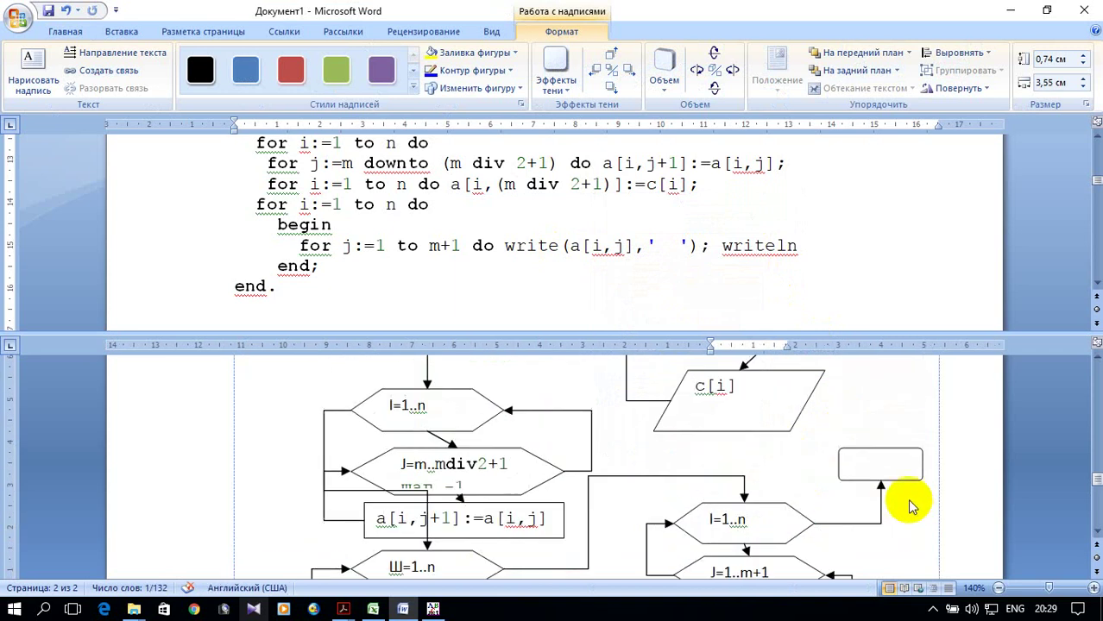
pyautogui.click(862, 469)
pyautogui.moveTo(835, 464); pyautogui.dragTo(805, 464)
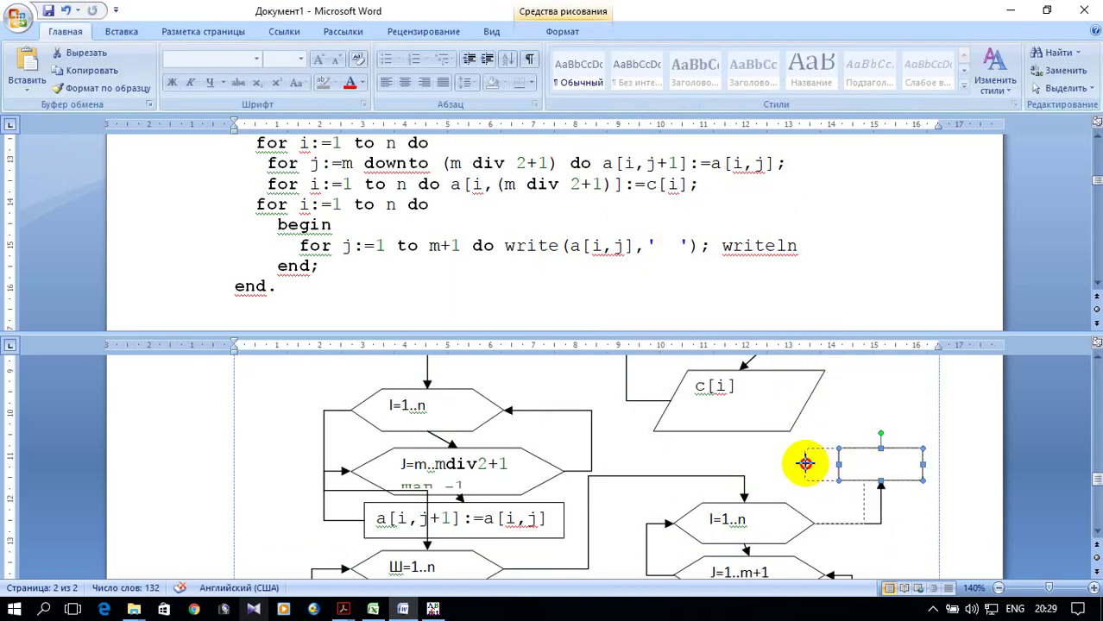
pyautogui.rightClick(829, 463)
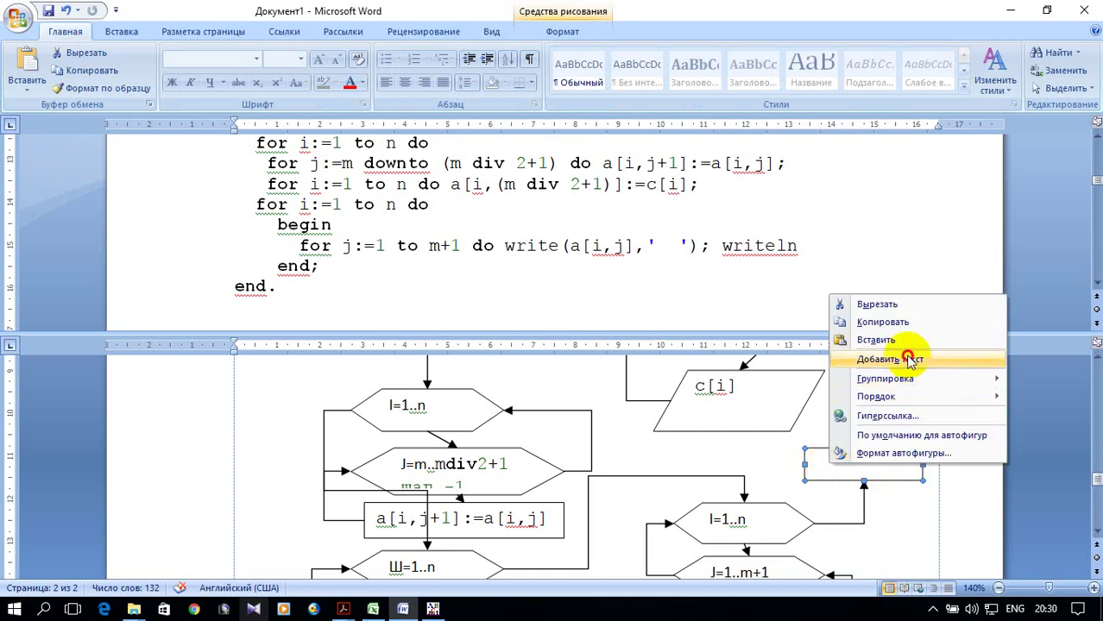
pyautogui.click(899, 359)
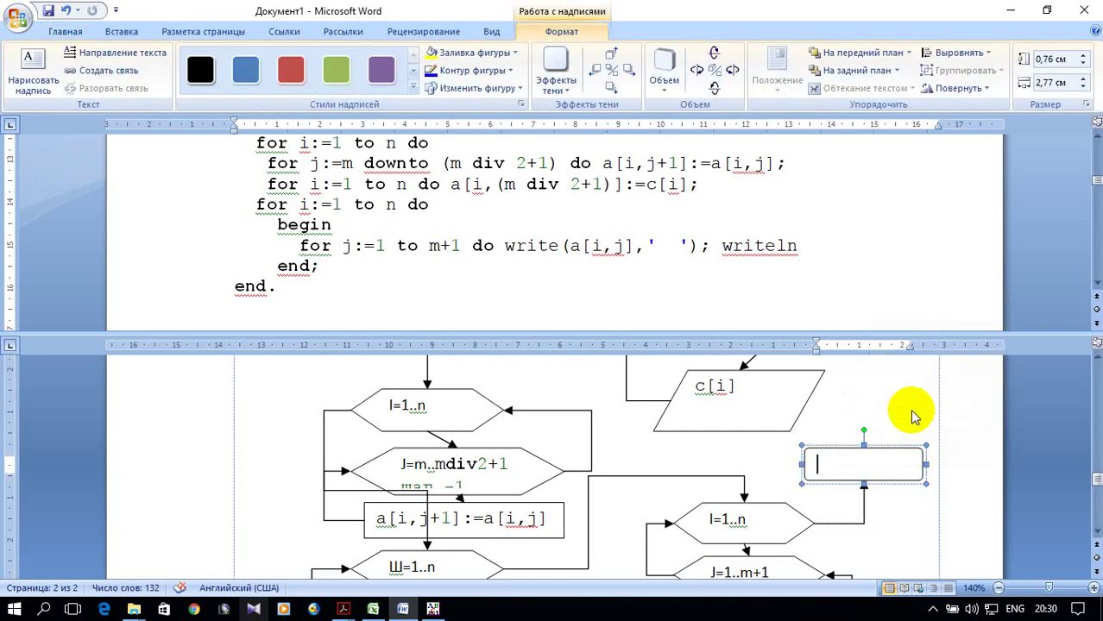
pyautogui.click(864, 465)
pyautogui.write('конец')
pyautogui.click(755, 475)
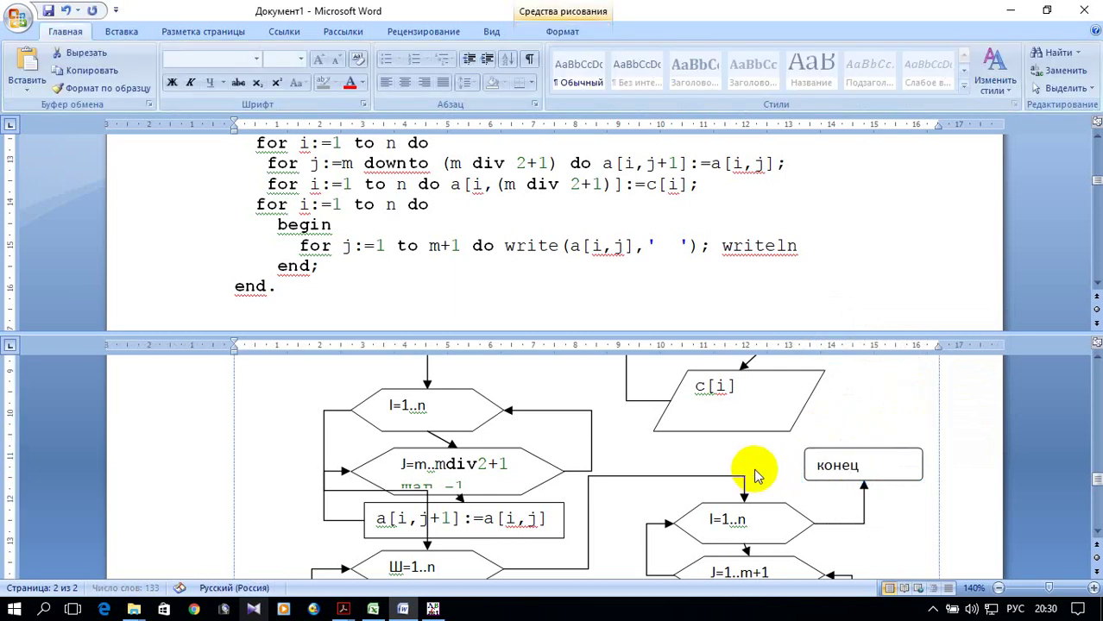
pyautogui.scroll(3, 755, 475)
pyautogui.scroll(3, 755, 473)
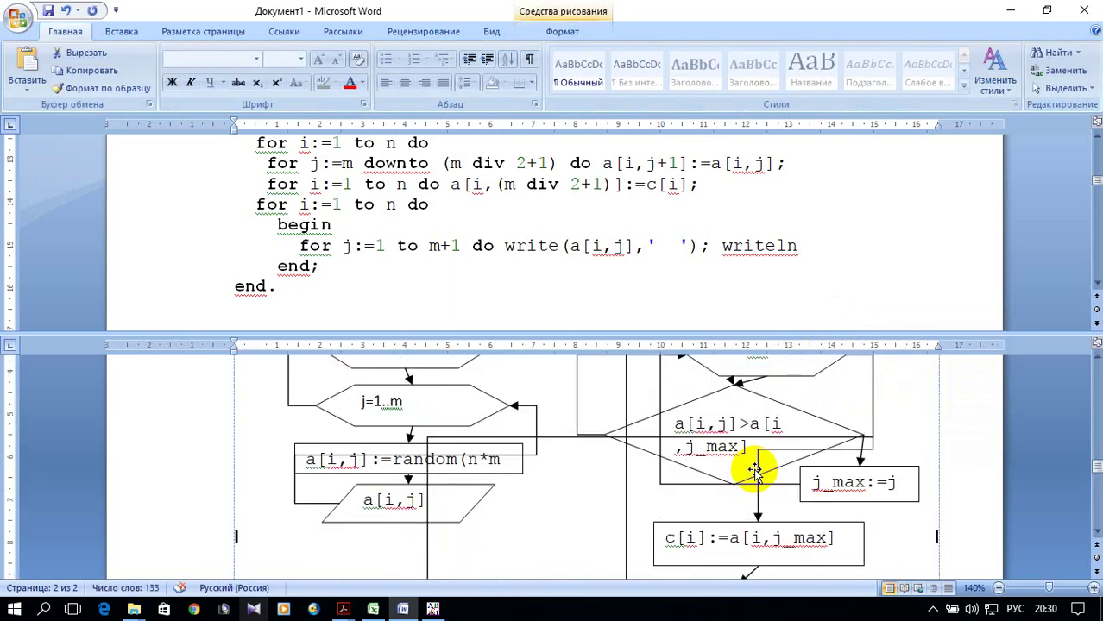
# - Remove the window split so the document shows in a single pane
pyautogui.doubleClick(429, 337)
pyautogui.scroll(-3, 630, 370)
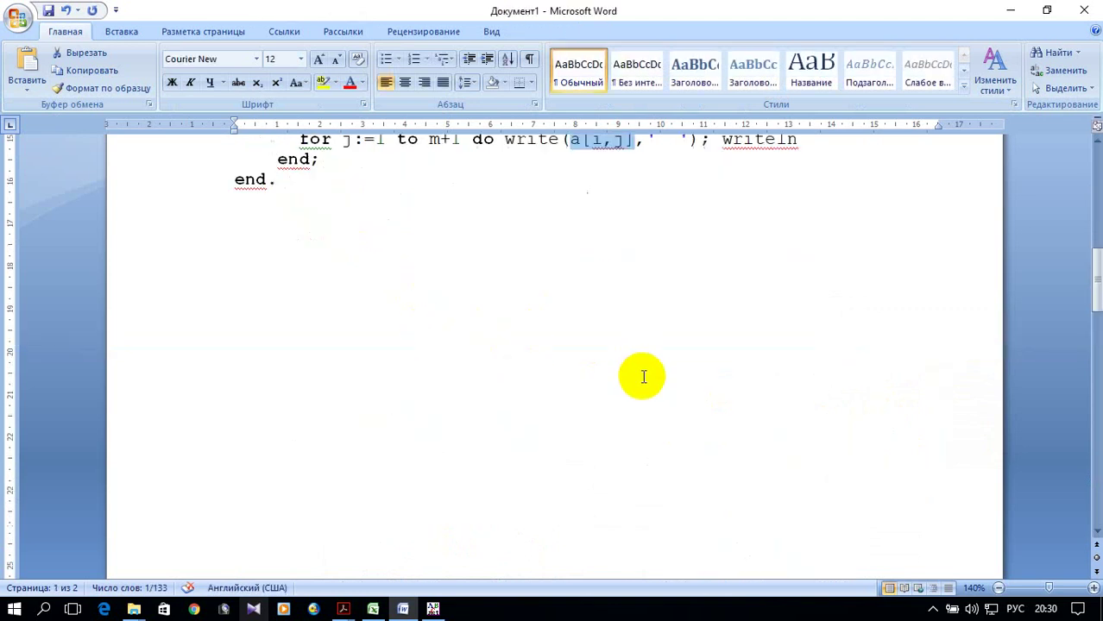
pyautogui.scroll(-3, 640, 375)
pyautogui.scroll(-3, 643, 384)
pyautogui.scroll(-5, 641, 384)
pyautogui.scroll(-3, 638, 384)
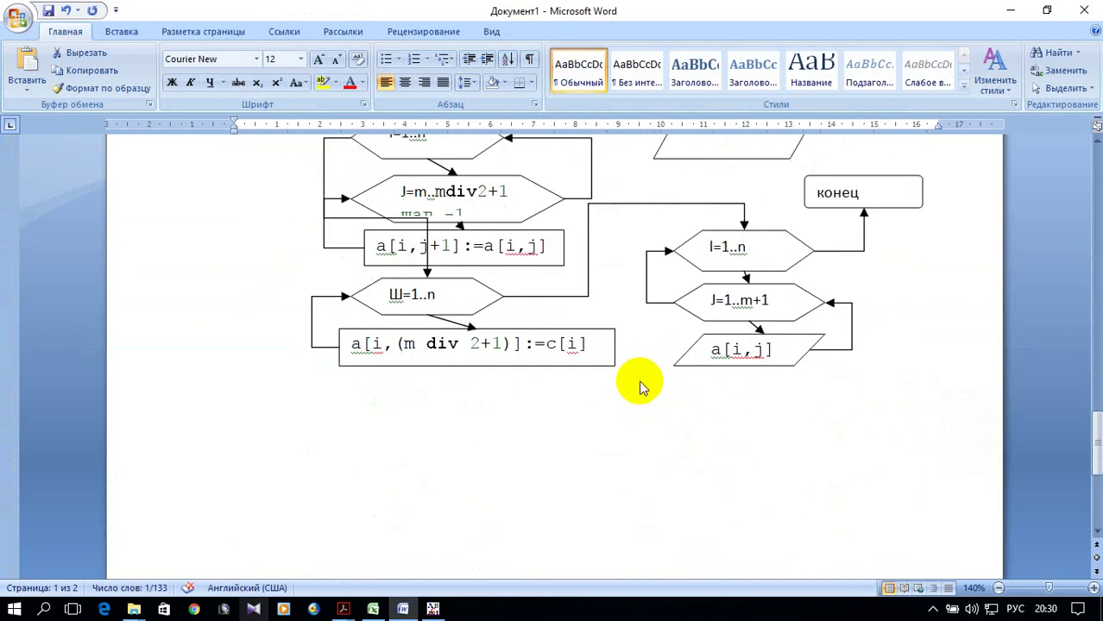
# - Extend the flowchart's drawing canvas further down page 2 and select the right-hand loop connector
pyautogui.click(594, 373)
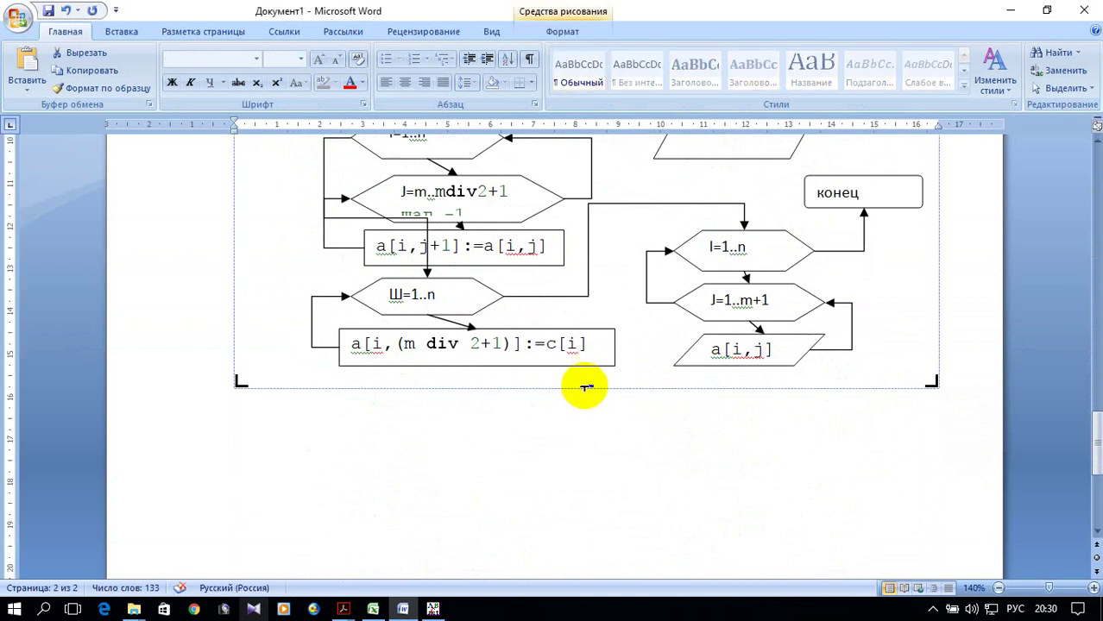
pyautogui.moveTo(587, 388); pyautogui.dragTo(590, 556)
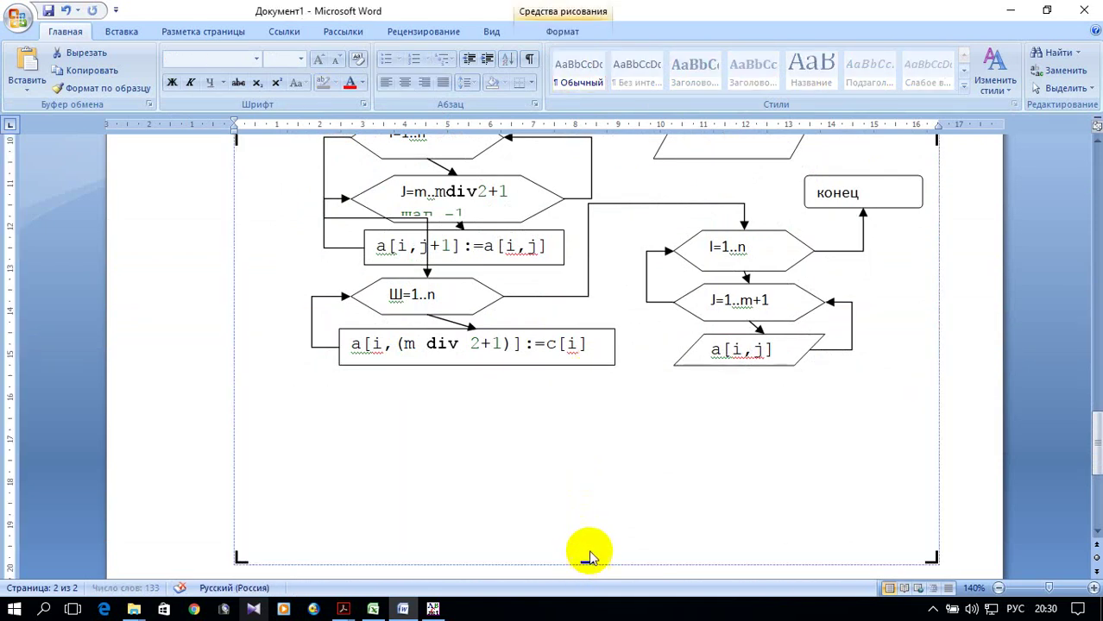
pyautogui.scroll(1, 678, 460)
pyautogui.scroll(4, 693, 460)
pyautogui.scroll(2, 693, 459)
pyautogui.scroll(4, 693, 459)
pyautogui.scroll(-1, 693, 459)
pyautogui.scroll(-1, 693, 462)
pyautogui.scroll(-1, 693, 464)
pyautogui.scroll(-1, 693, 466)
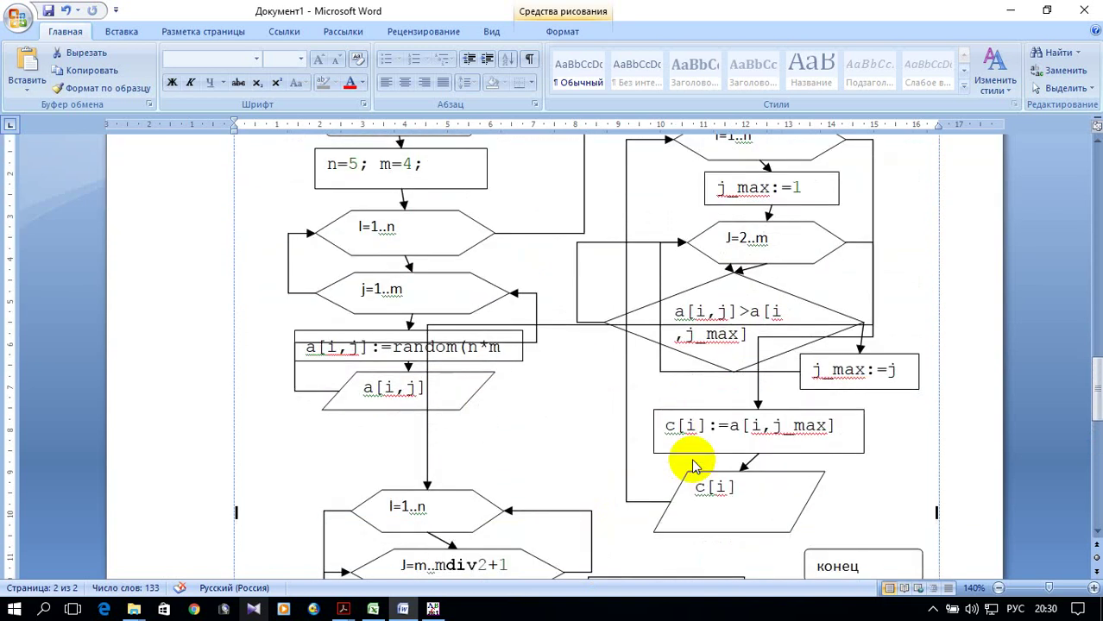
pyautogui.scroll(1, 709, 394)
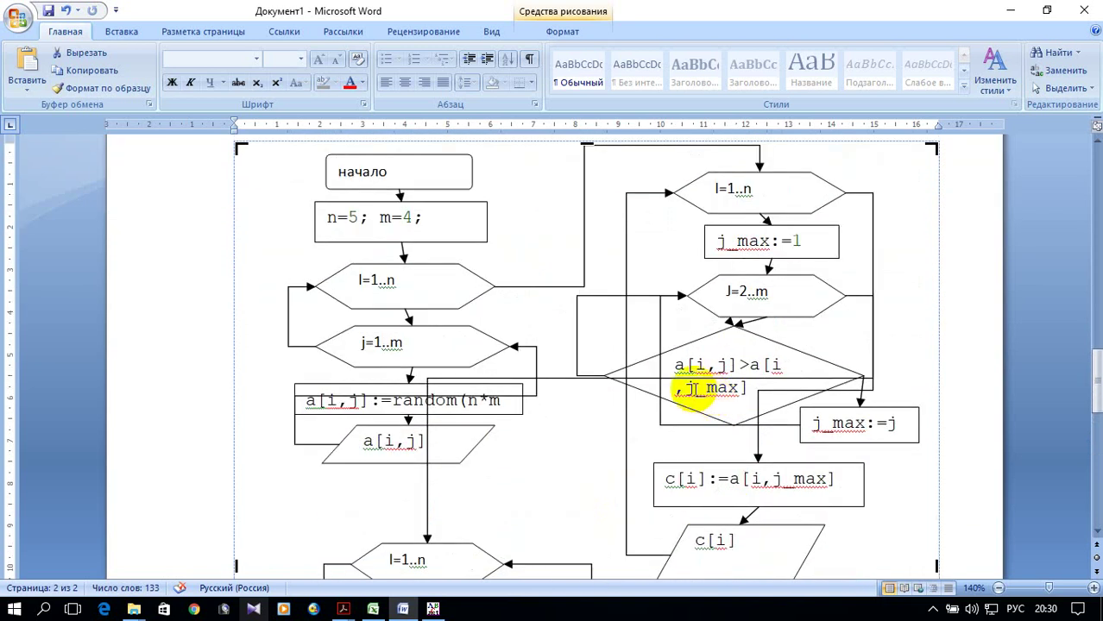
pyautogui.click(626, 346)
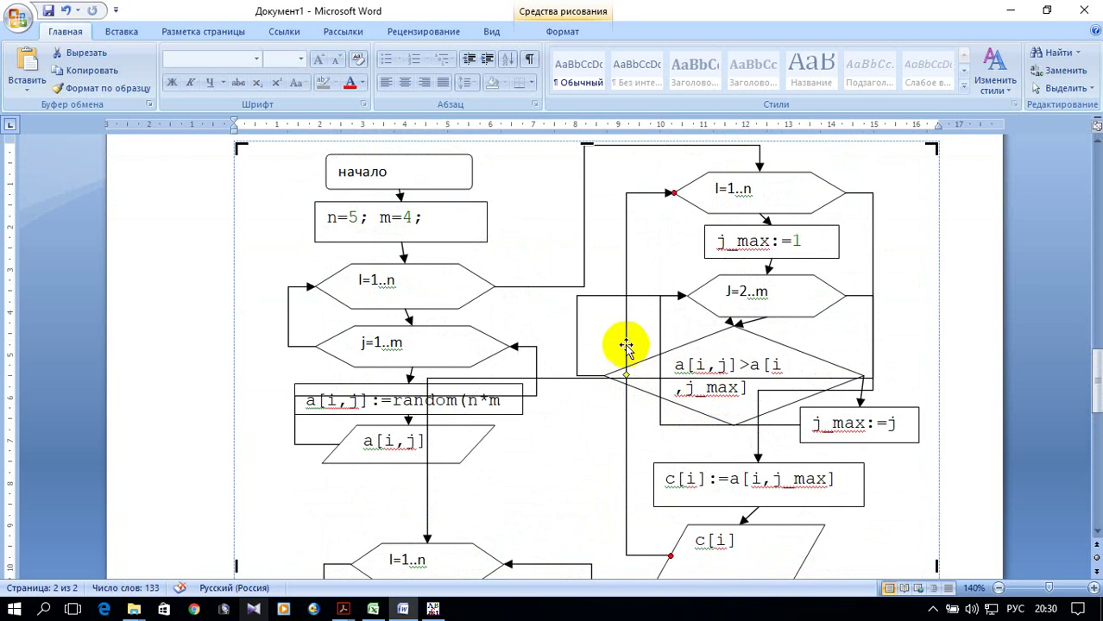
# - Shift the right-column loop connectors' vertical runs outward and drop the horizontal run lower
pyautogui.moveTo(625, 374); pyautogui.dragTo(564, 378)
pyautogui.scroll(2, 595, 211)
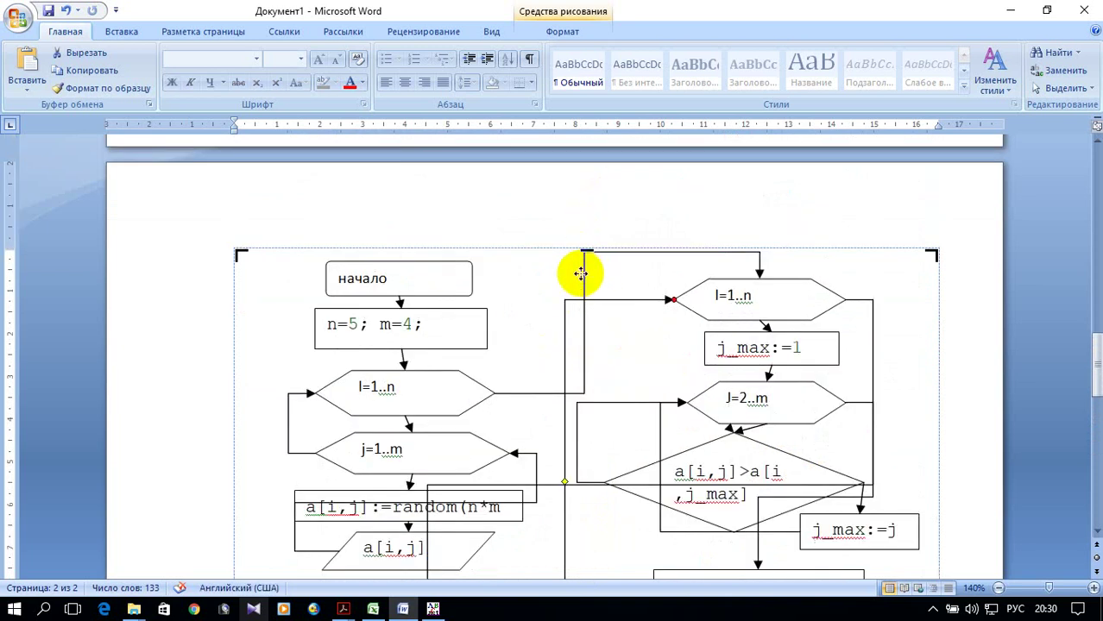
pyautogui.moveTo(584, 321); pyautogui.dragTo(528, 335)
pyautogui.scroll(-3, 660, 315)
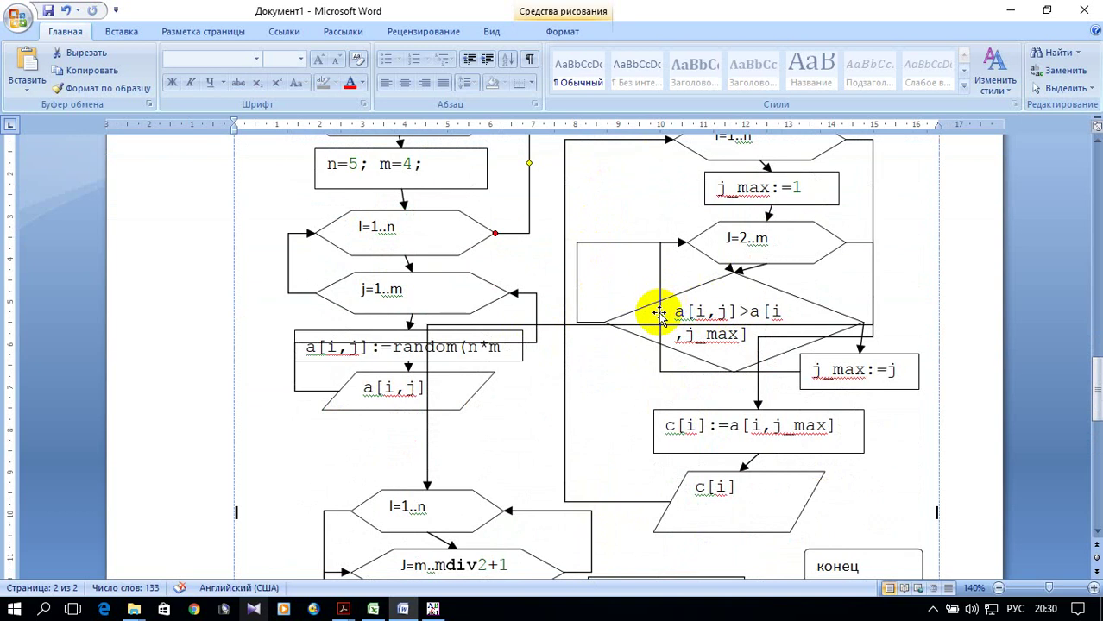
pyautogui.moveTo(660, 309); pyautogui.dragTo(578, 309)
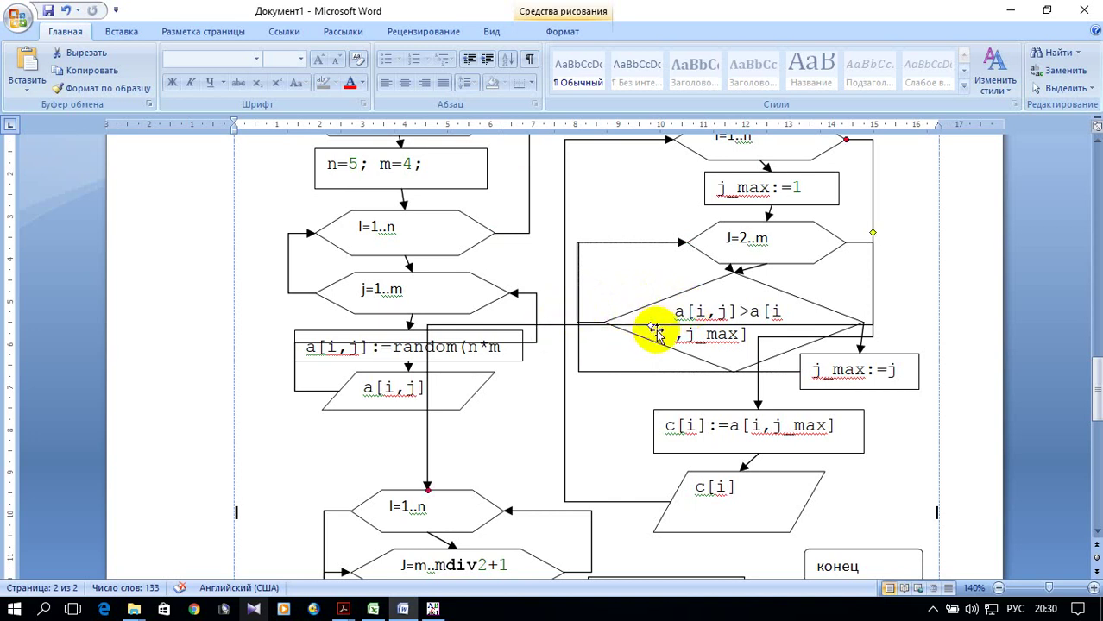
pyautogui.moveTo(654, 327); pyautogui.dragTo(654, 478)
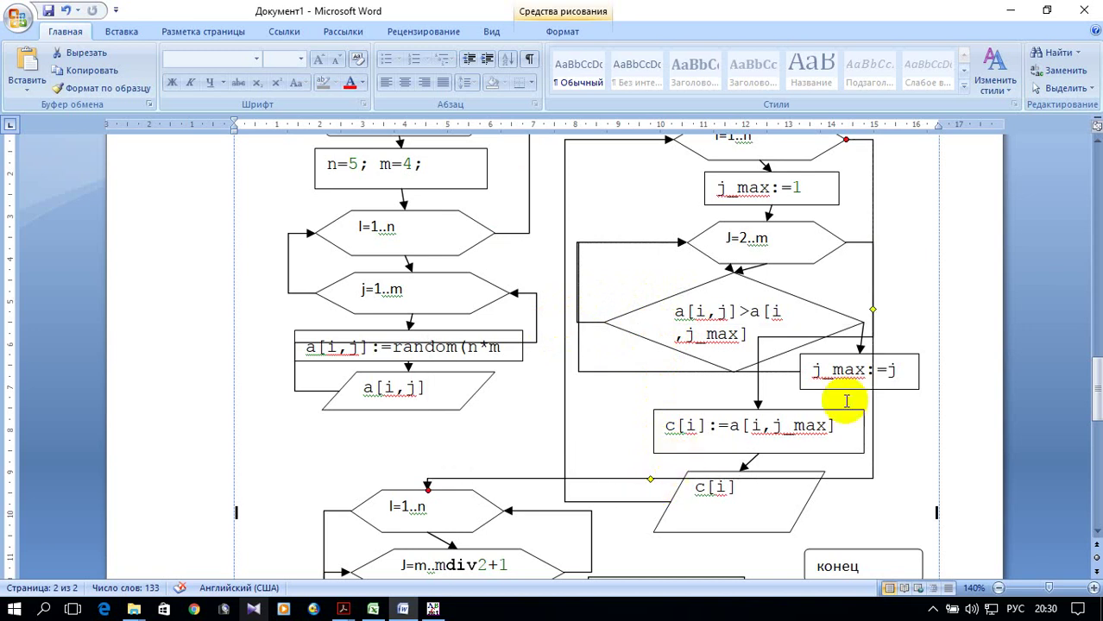
pyautogui.moveTo(872, 312); pyautogui.dragTo(937, 311)
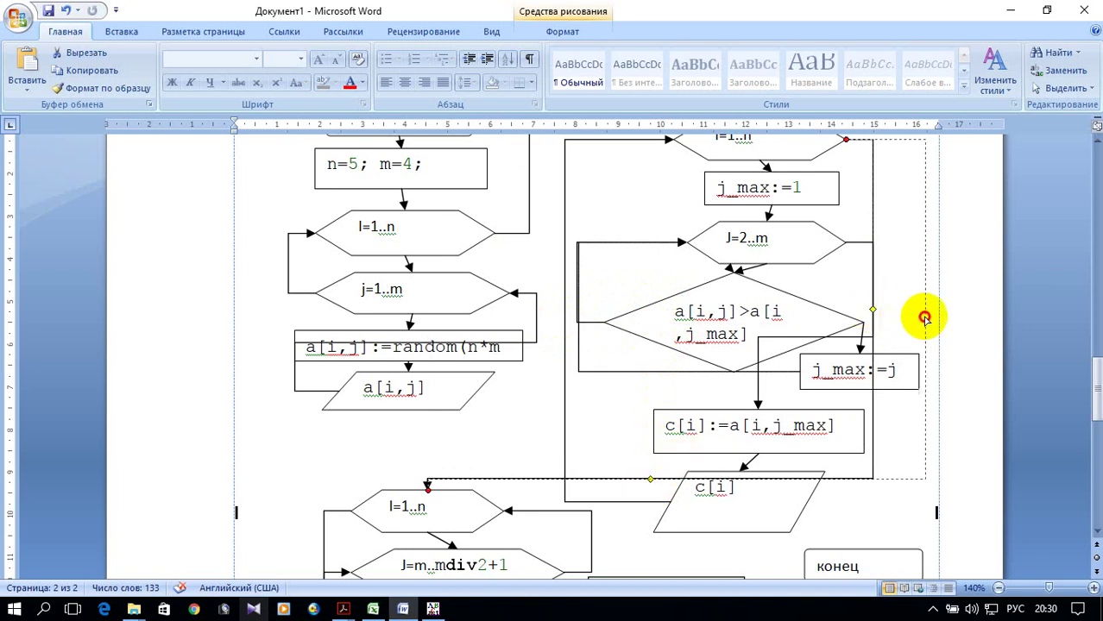
pyautogui.scroll(-1, 947, 330)
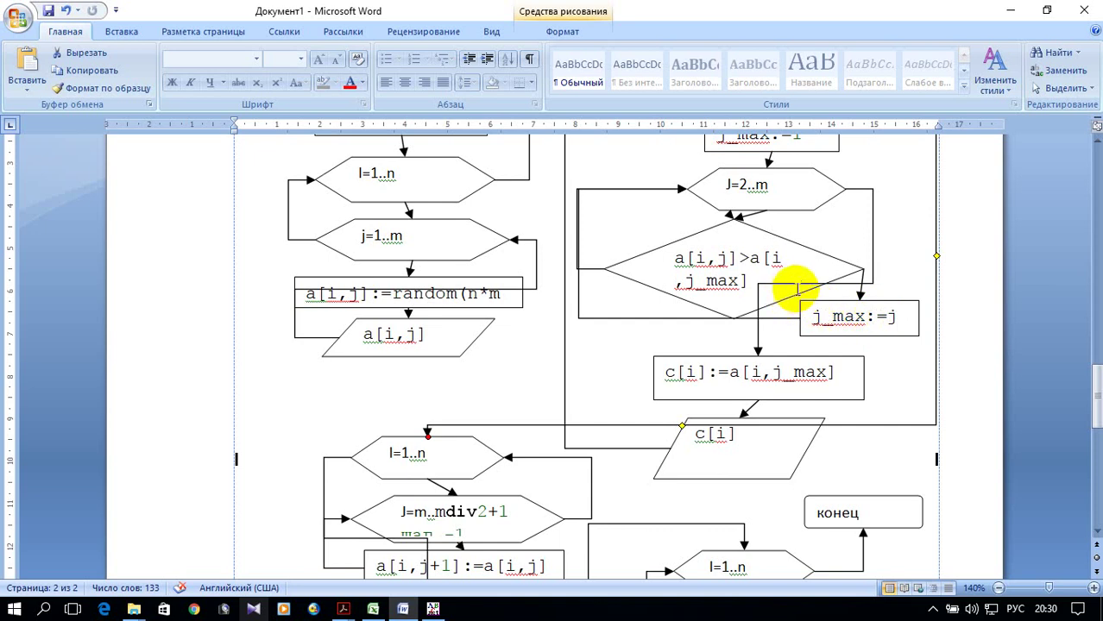
# - Route the connectors around the comparison diamond and below the j_max:=j box
pyautogui.click(766, 284)
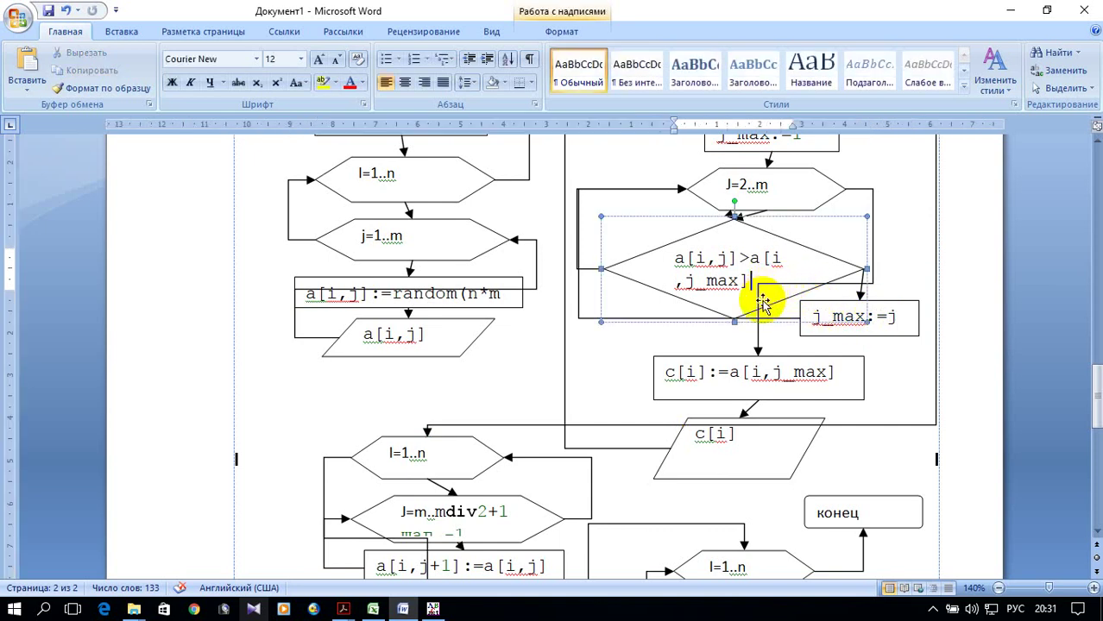
pyautogui.click(758, 333)
pyautogui.moveTo(816, 285)
pyautogui.mouseDown()
pyautogui.moveTo(862, 356)
pyautogui.moveTo(852, 353)
pyautogui.mouseUp()
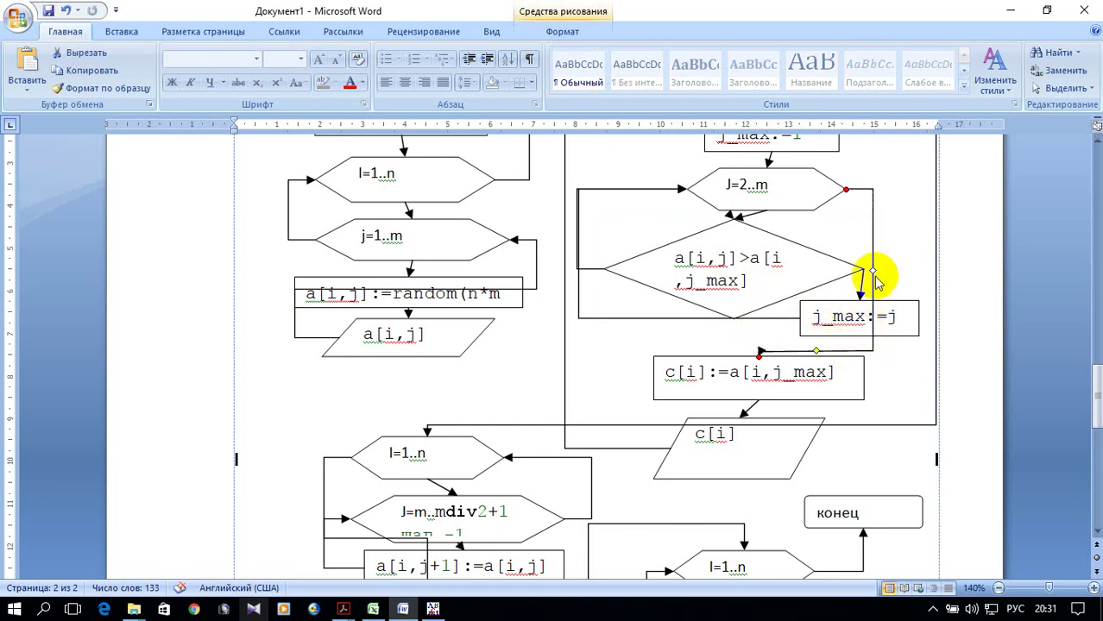
pyautogui.moveTo(875, 273); pyautogui.dragTo(922, 276)
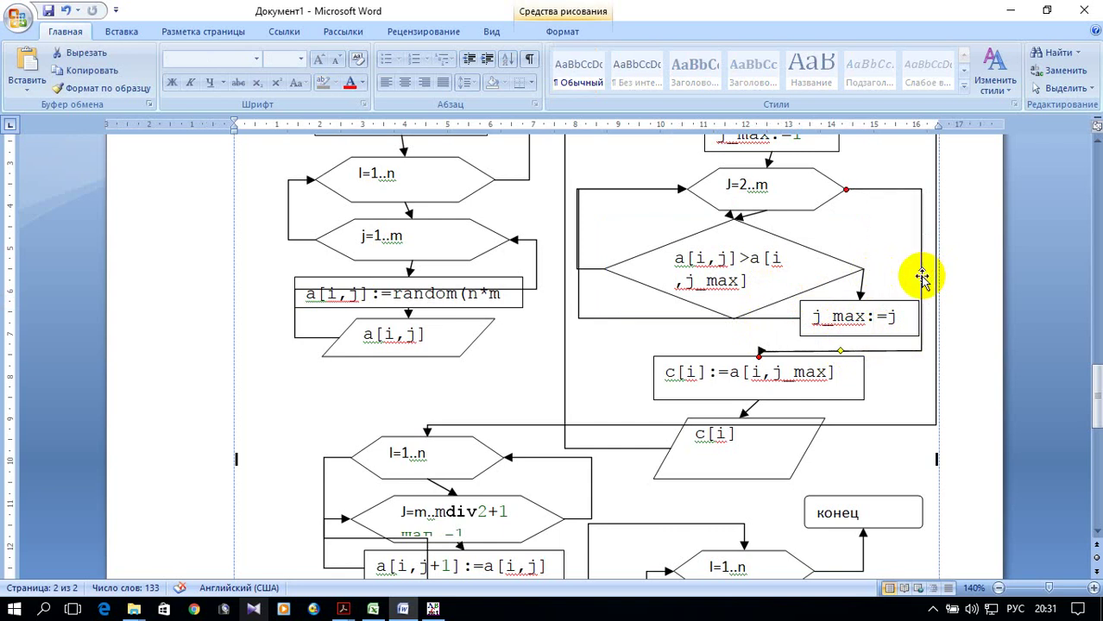
pyautogui.scroll(-1, 849, 246)
pyautogui.click(699, 266)
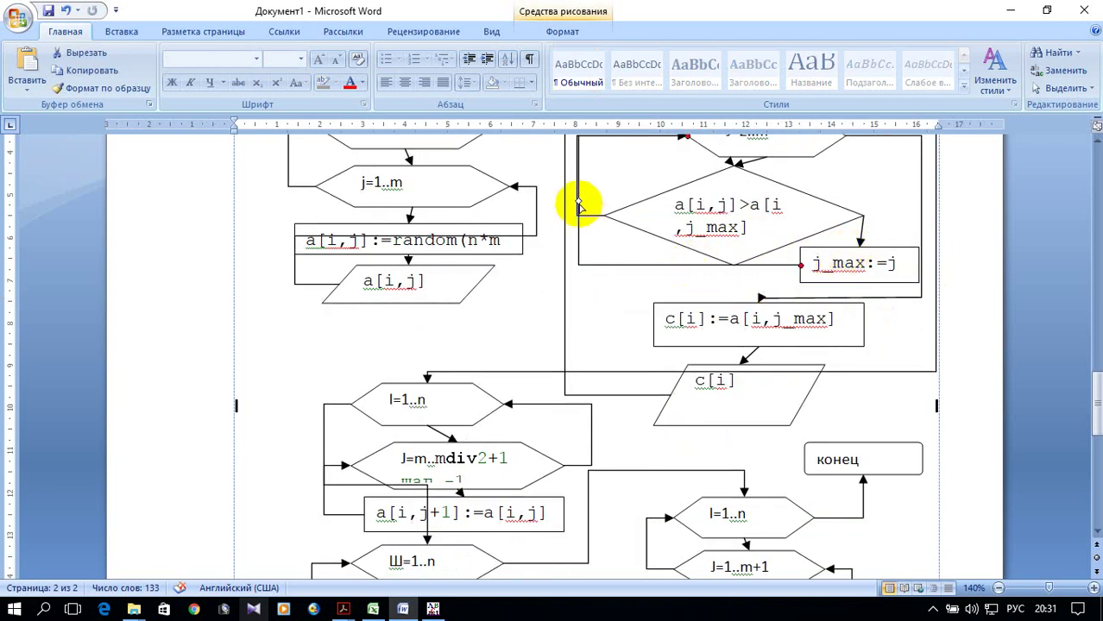
pyautogui.moveTo(575, 202); pyautogui.dragTo(574, 202)
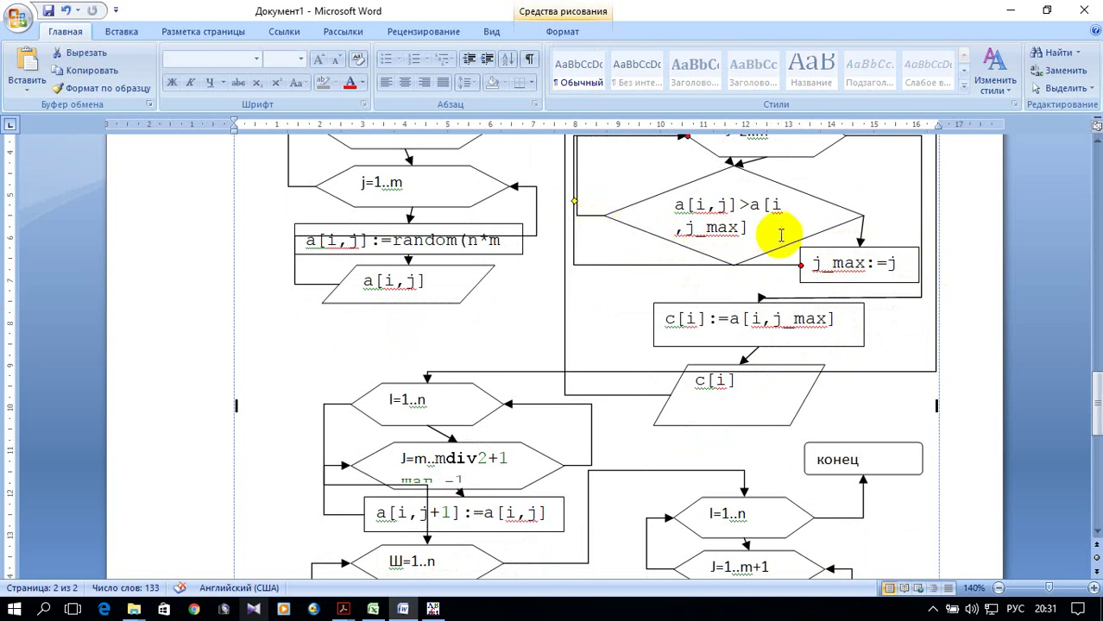
pyautogui.scroll(-1, 792, 235)
pyautogui.scroll(-1, 794, 263)
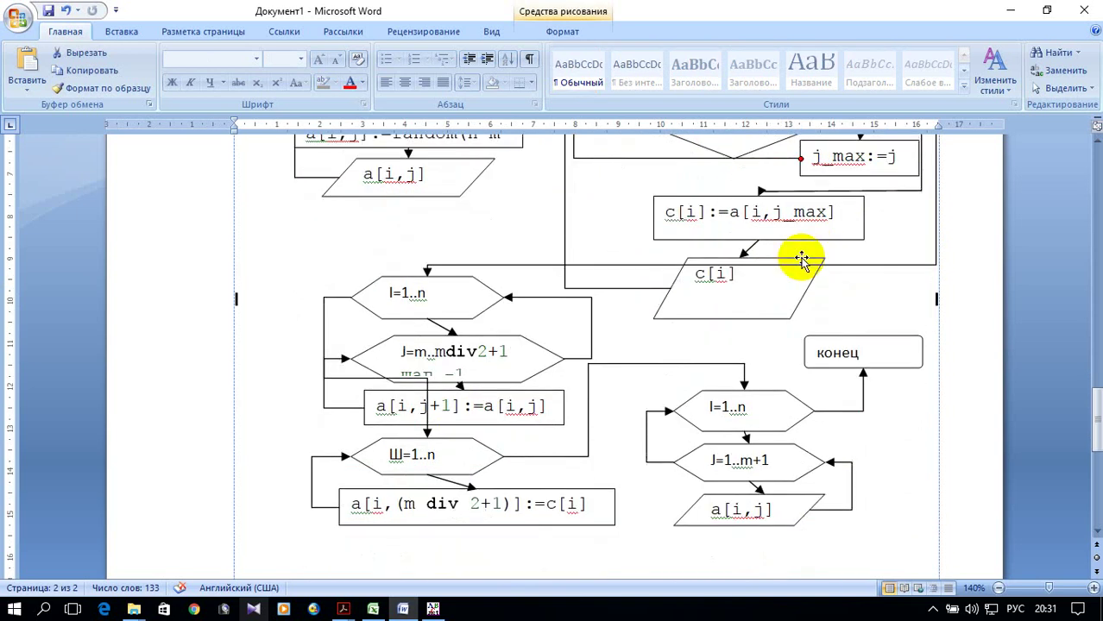
pyautogui.scroll(-1, 781, 316)
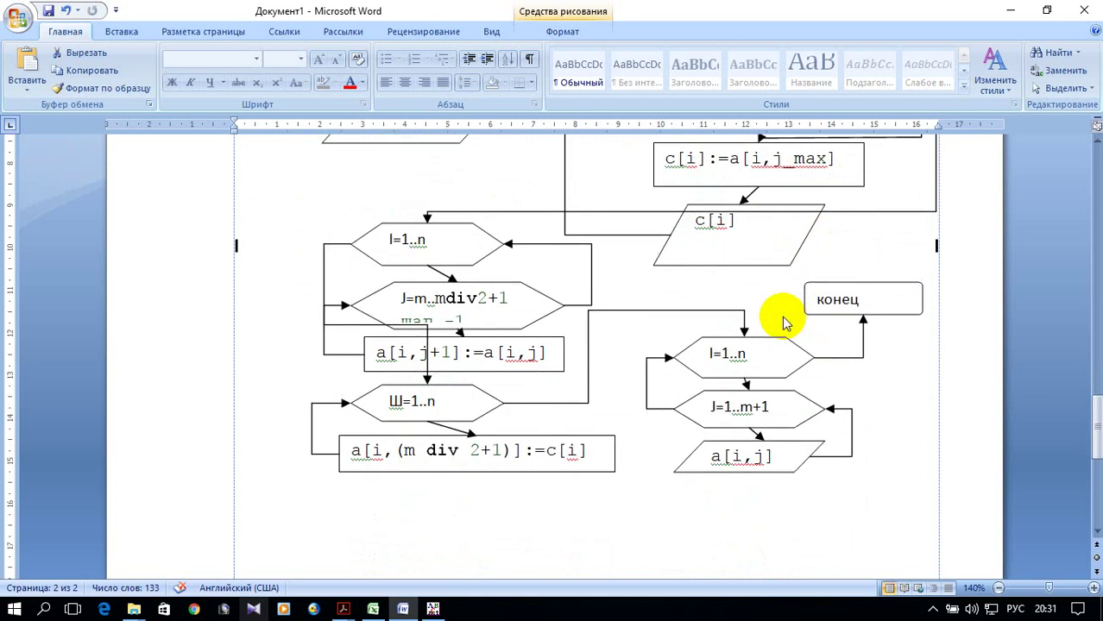
# - Lower and widen the connector running from I=1..n to Ш=1..n
pyautogui.click(382, 326)
pyautogui.moveTo(377, 328); pyautogui.dragTo(363, 377)
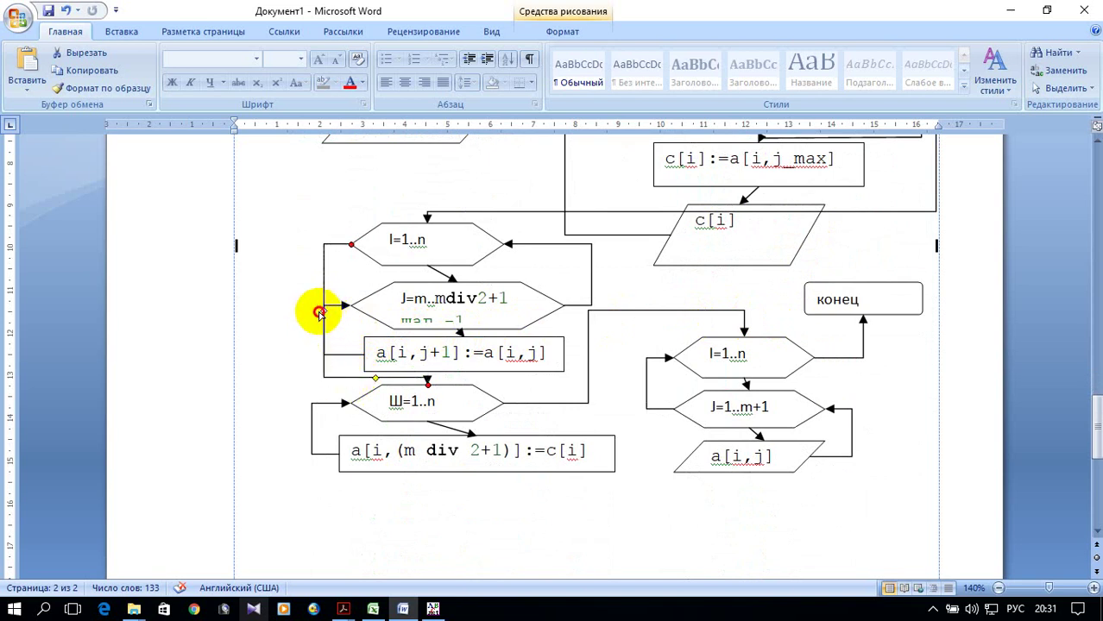
pyautogui.moveTo(319, 313); pyautogui.dragTo(282, 317)
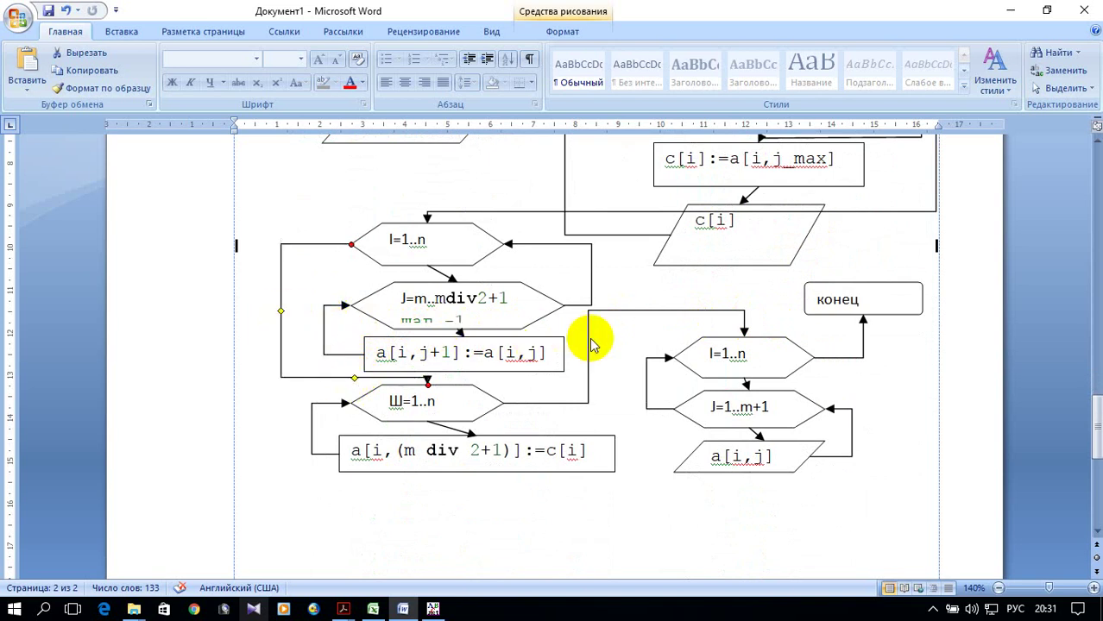
pyautogui.scroll(1, 620, 380)
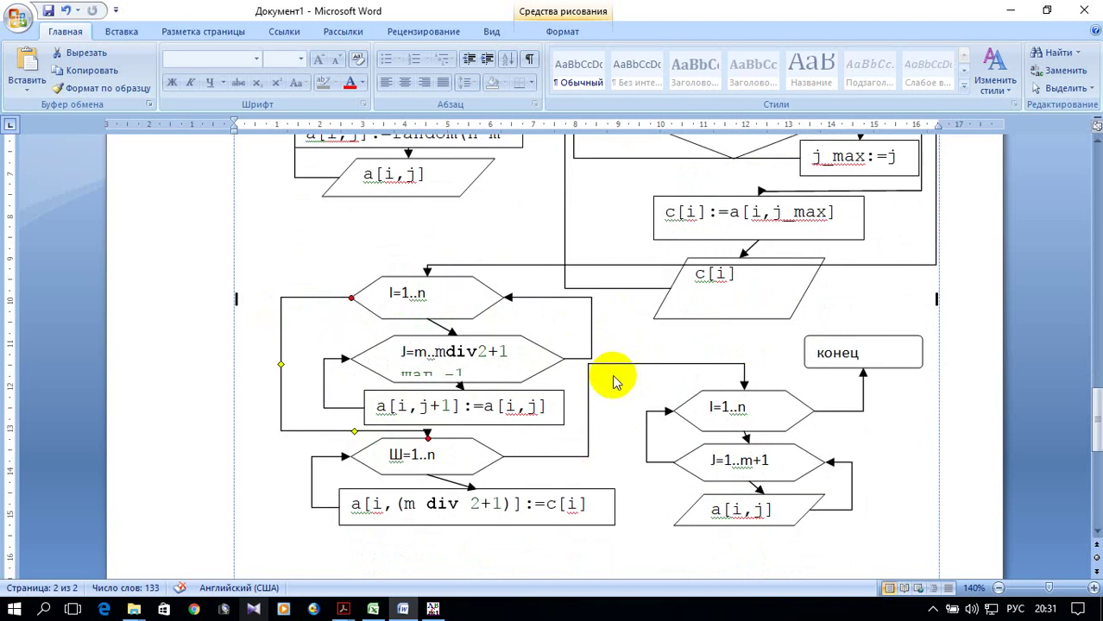
pyautogui.scroll(1, 613, 378)
pyautogui.scroll(3, 613, 378)
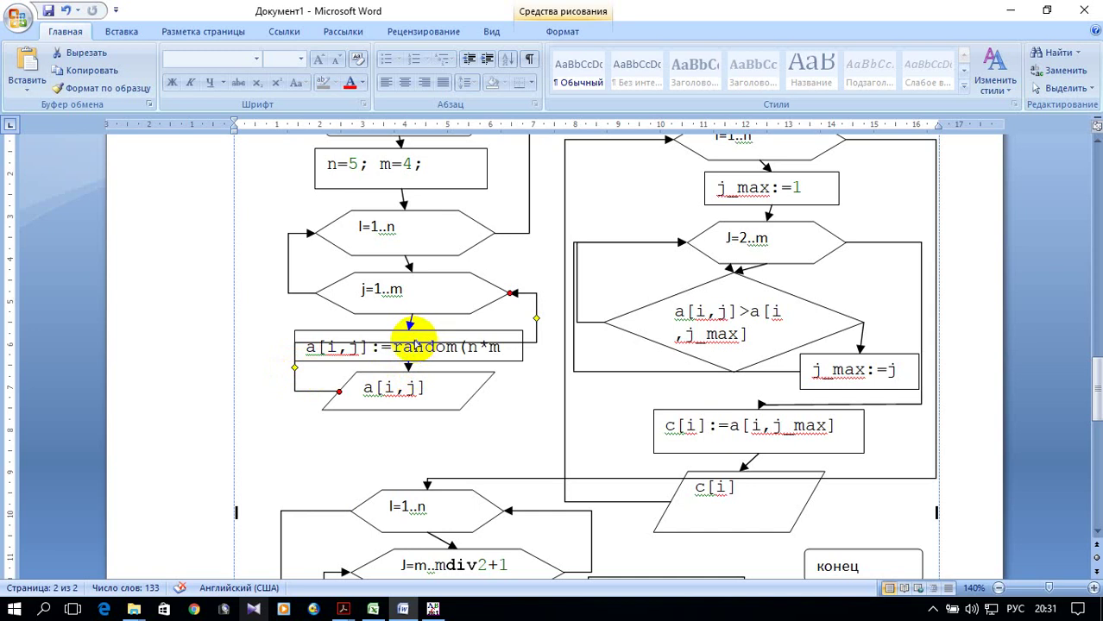
# - Route the j=1..m loop-back connector below the a[i,j] parallelogram
pyautogui.moveTo(414, 345); pyautogui.dragTo(436, 415)
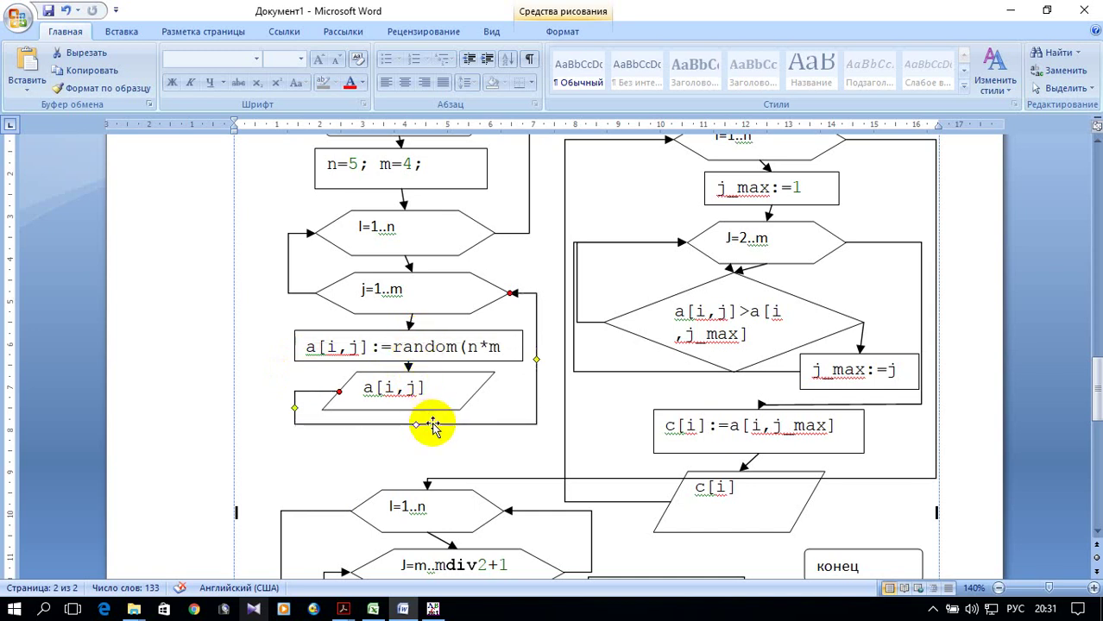
pyautogui.scroll(3, 488, 310)
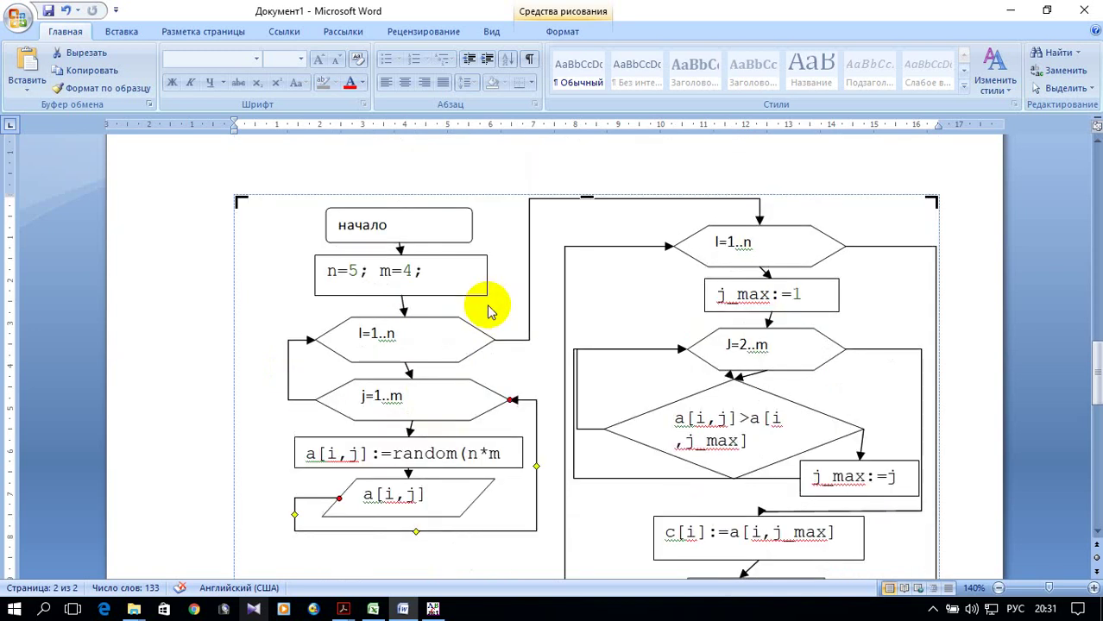
pyautogui.scroll(-1, 488, 311)
pyautogui.scroll(-1, 488, 311)
pyautogui.scroll(-1, 488, 311)
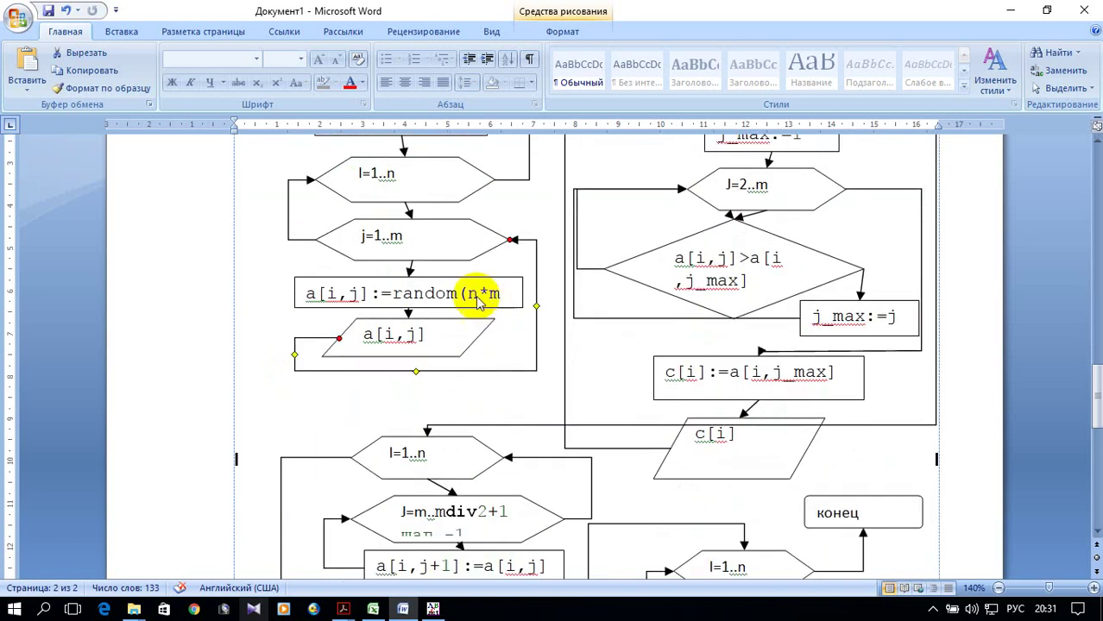
# - Insert a small basic shape beside the decision diamond
pyautogui.click(121, 31)
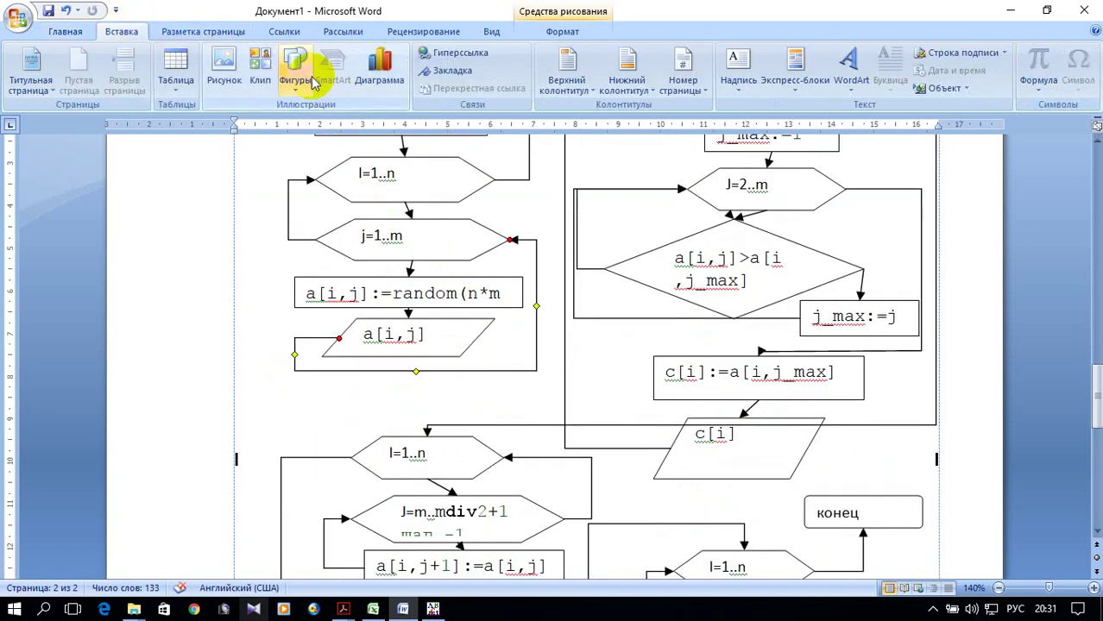
pyautogui.click(296, 69)
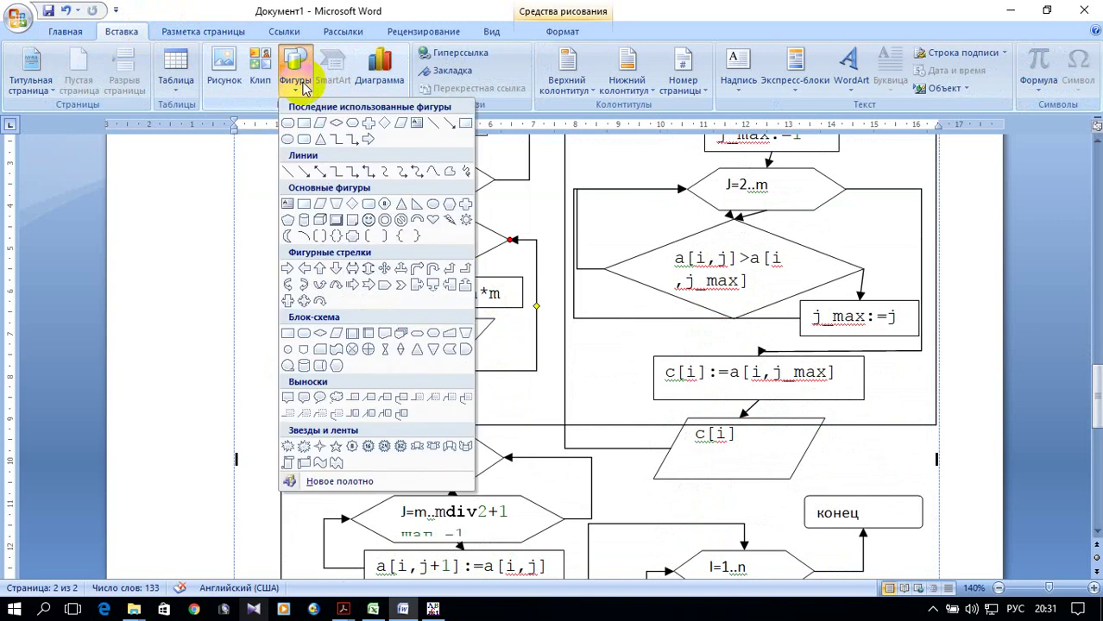
pyautogui.click(450, 203)
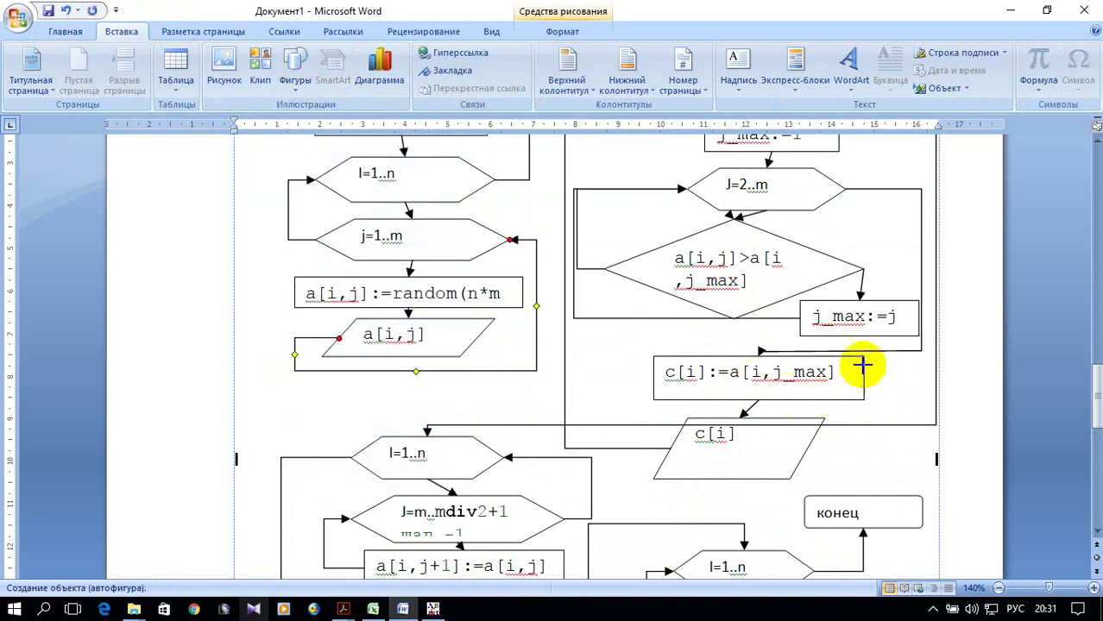
pyautogui.click(852, 232)
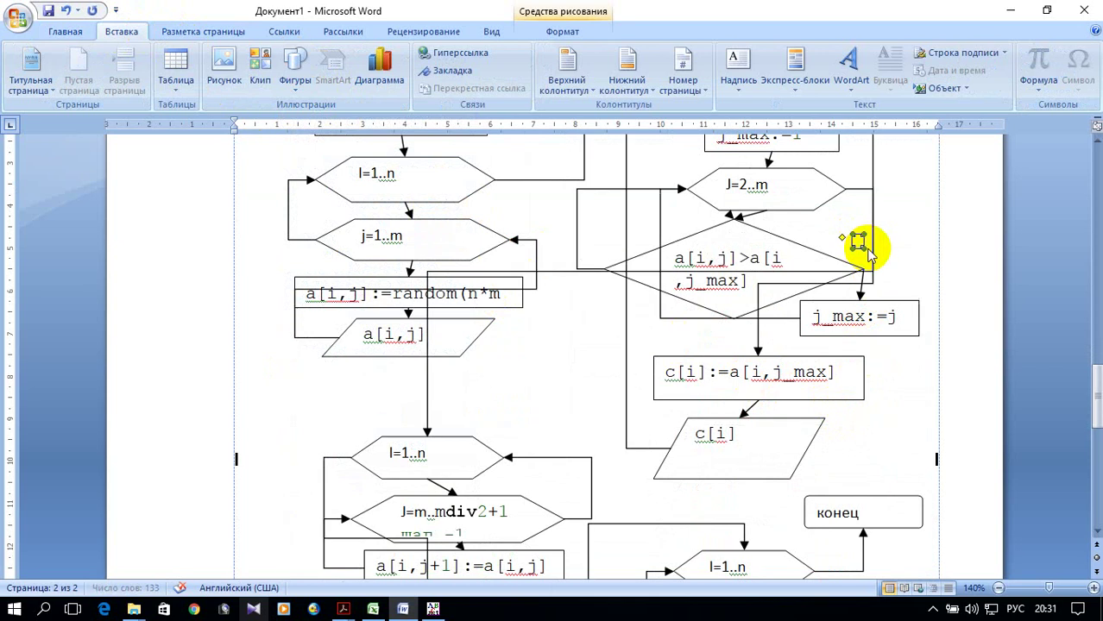
# - Reroute the long connector to the right column, pushing its vertical run further right
pyautogui.scroll(-1, 878, 317)
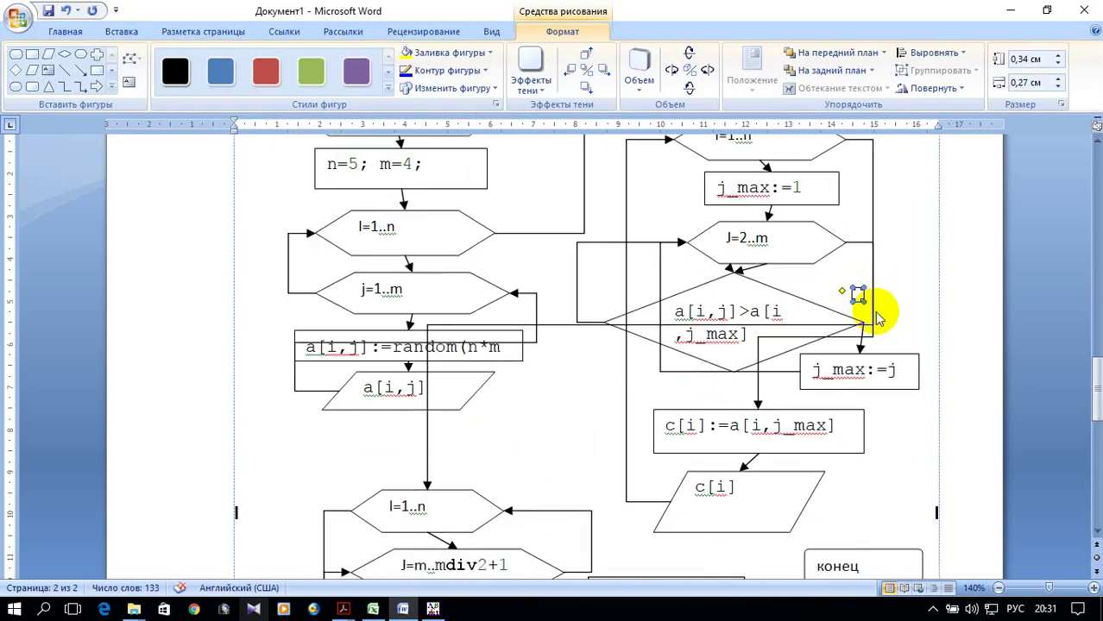
pyautogui.click(560, 326)
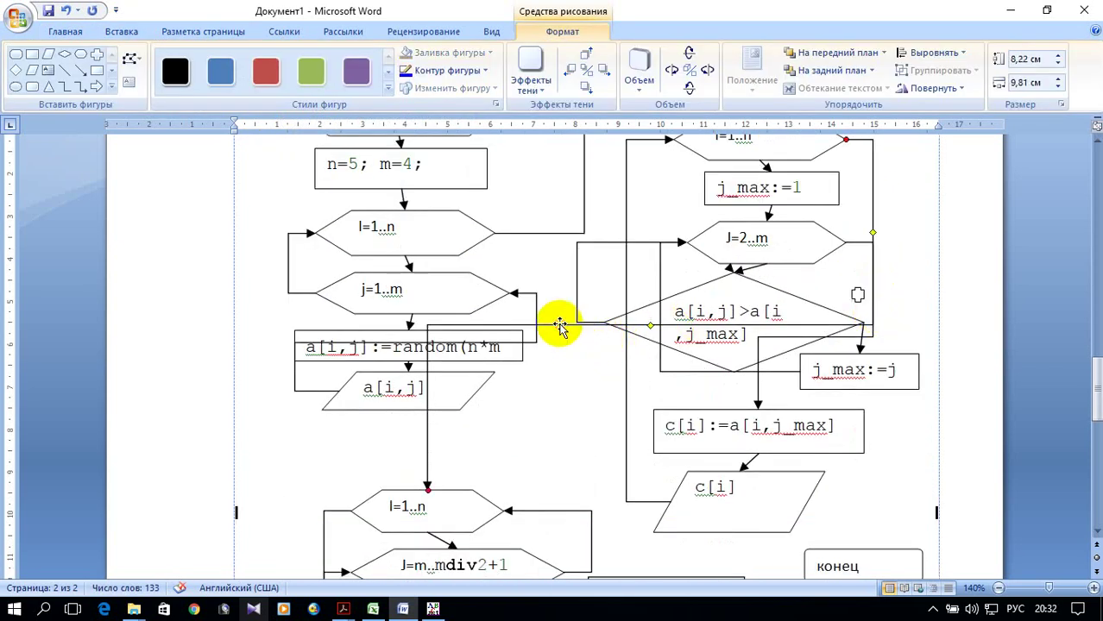
pyautogui.moveTo(652, 328); pyautogui.dragTo(733, 507)
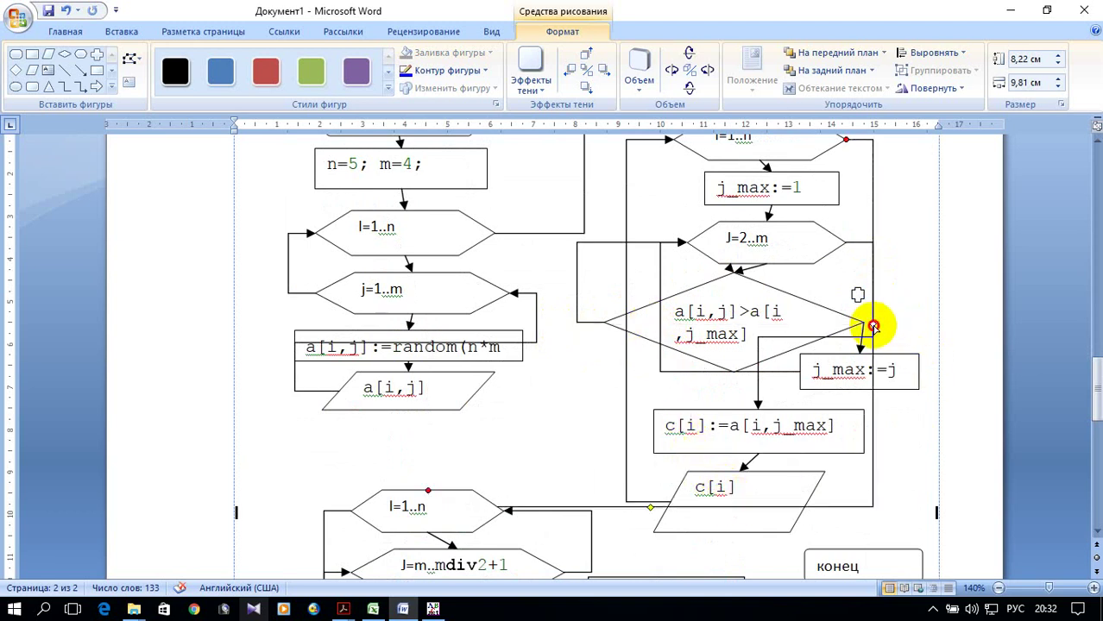
pyautogui.moveTo(874, 326); pyautogui.dragTo(933, 324)
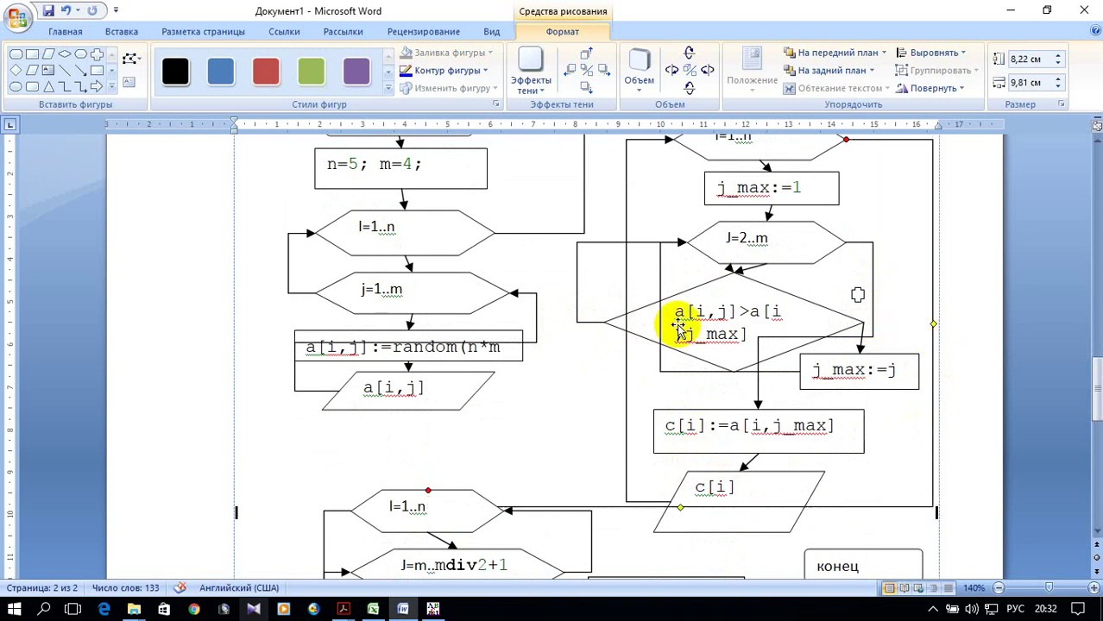
# - Reroute the j=1..m loop beneath a[i,j] and reattach a connector to the diamond's right vertex
pyautogui.click(528, 347)
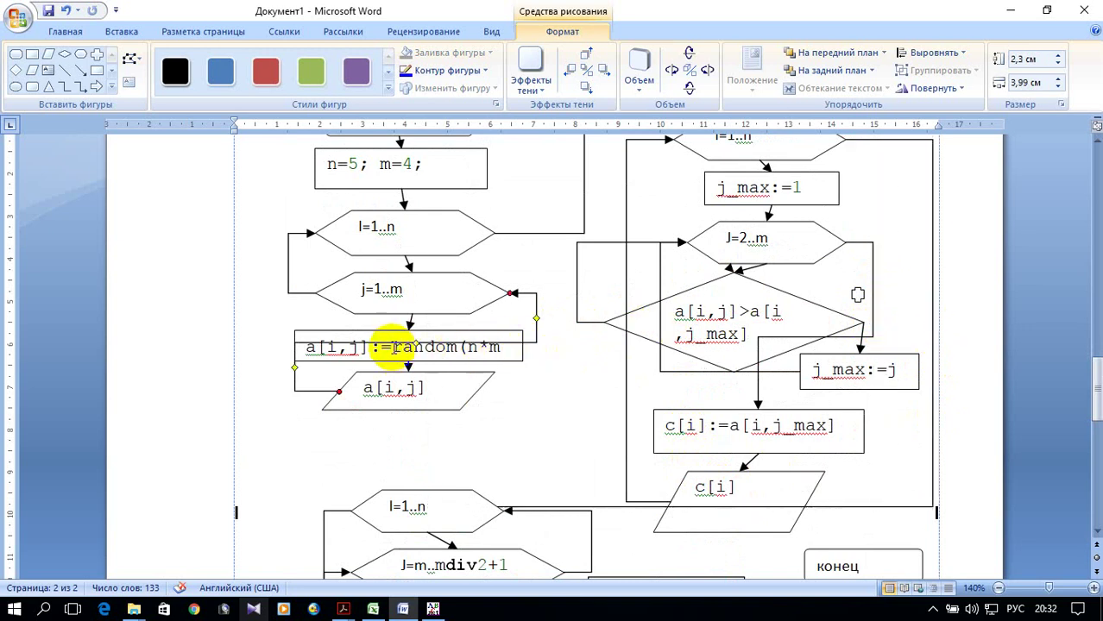
pyautogui.click(432, 435)
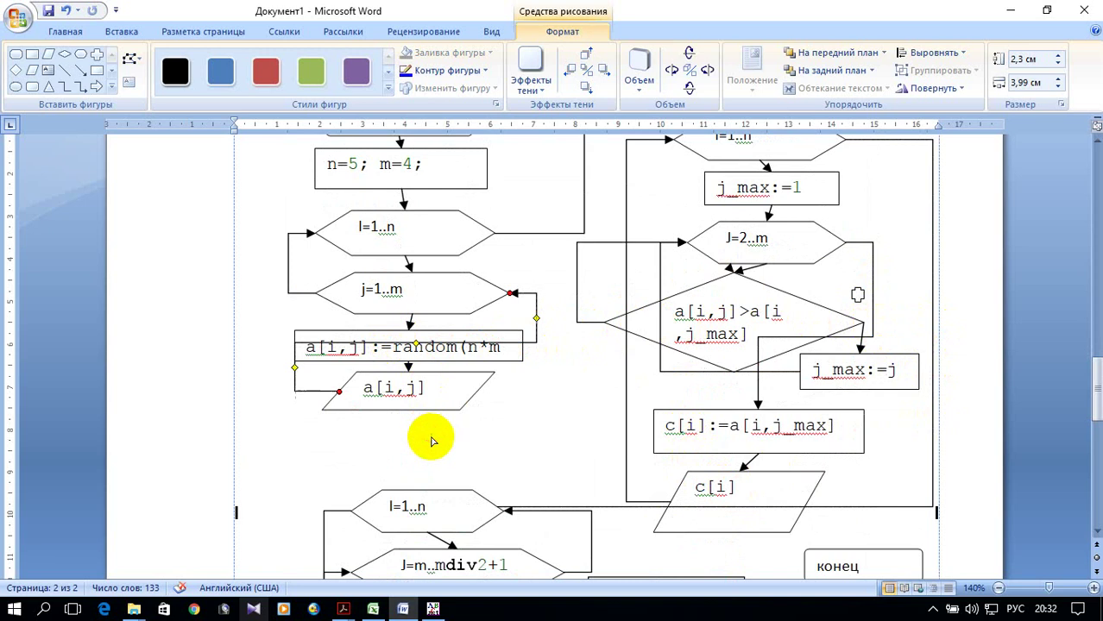
pyautogui.scroll(-1, 775, 353)
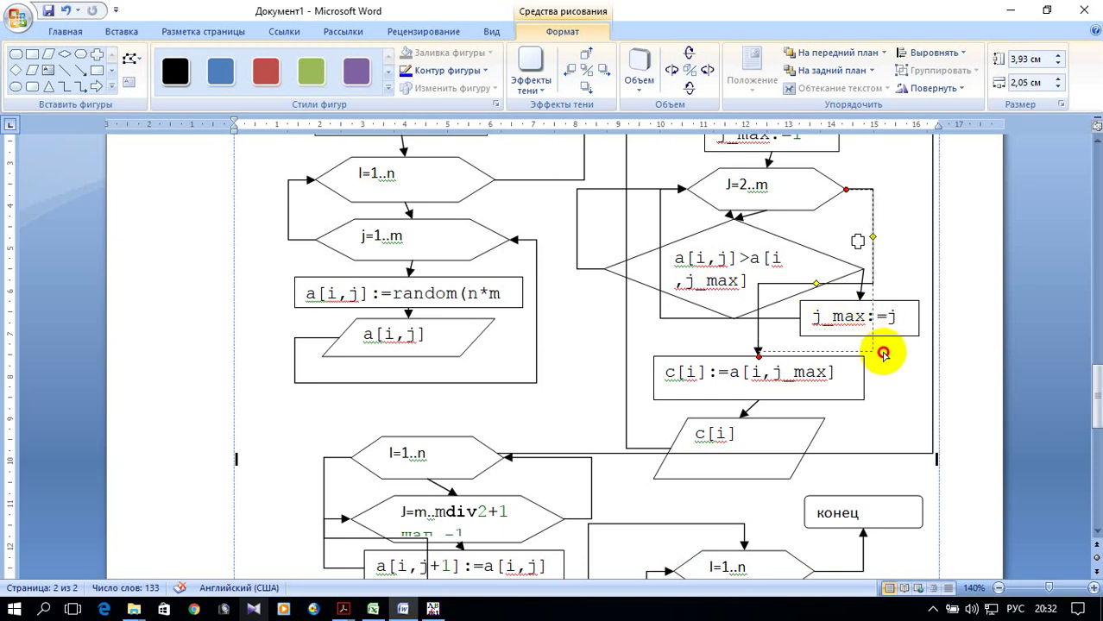
pyautogui.moveTo(815, 285); pyautogui.dragTo(924, 273)
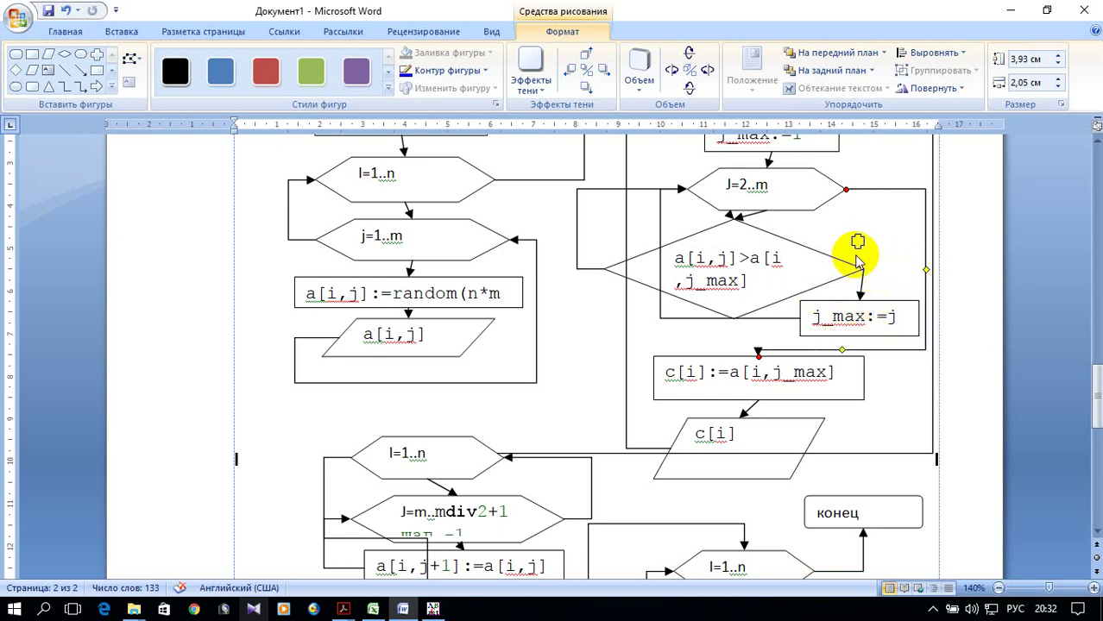
pyautogui.scroll(-3, 858, 256)
pyautogui.scroll(2, 857, 257)
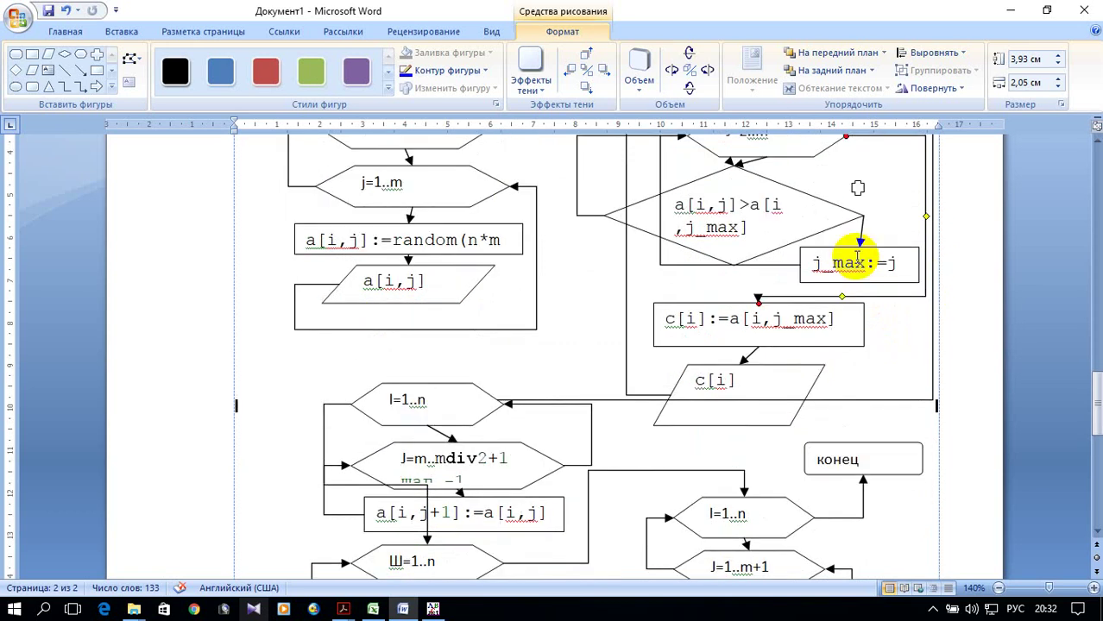
# - Move the c[i] output block up and to the left
pyautogui.click(738, 424)
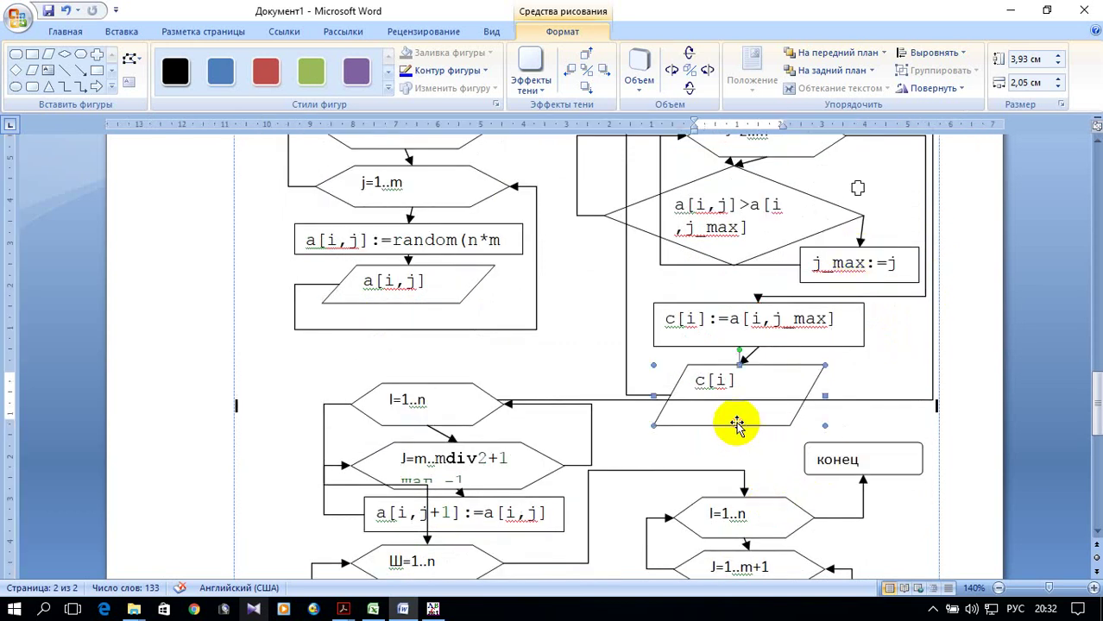
pyautogui.moveTo(737, 423)
pyautogui.mouseDown()
pyautogui.moveTo(736, 402)
pyautogui.moveTo(766, 373)
pyautogui.moveTo(717, 357)
pyautogui.mouseUp()
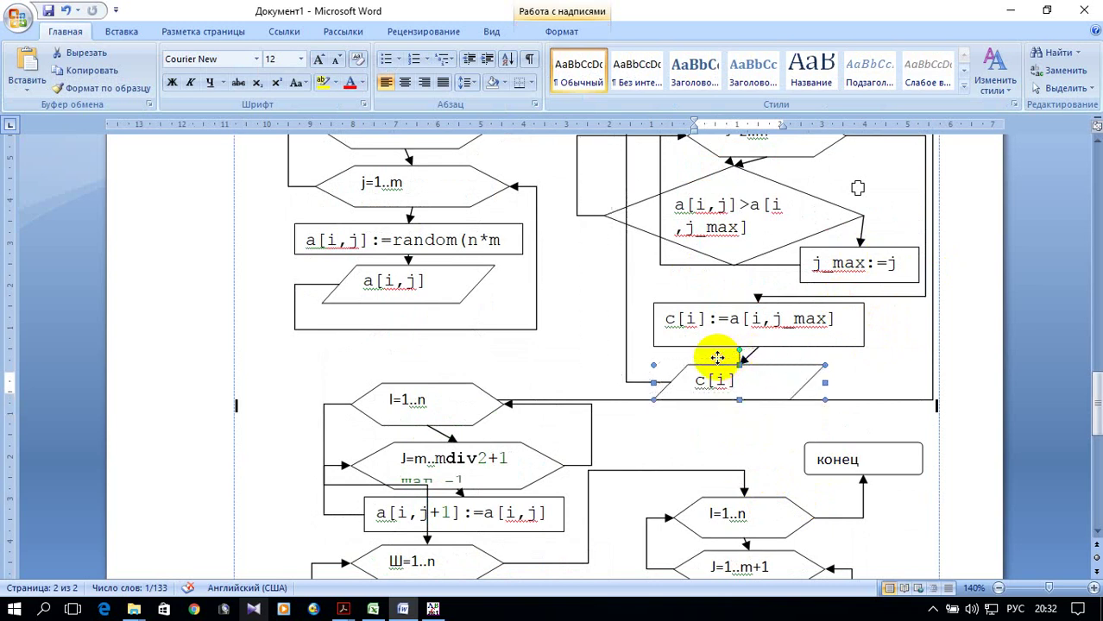
pyautogui.scroll(3, 715, 354)
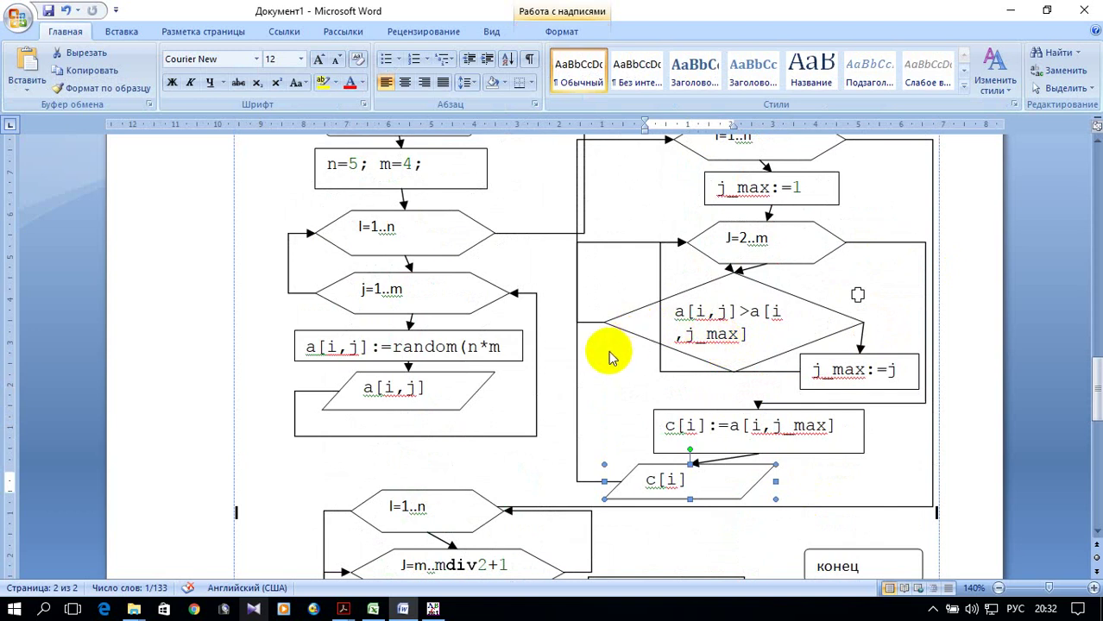
pyautogui.scroll(3, 608, 355)
# - Shift the outer I=1..n and J=2..m loop connectors' vertical runs further left
pyautogui.click(583, 229)
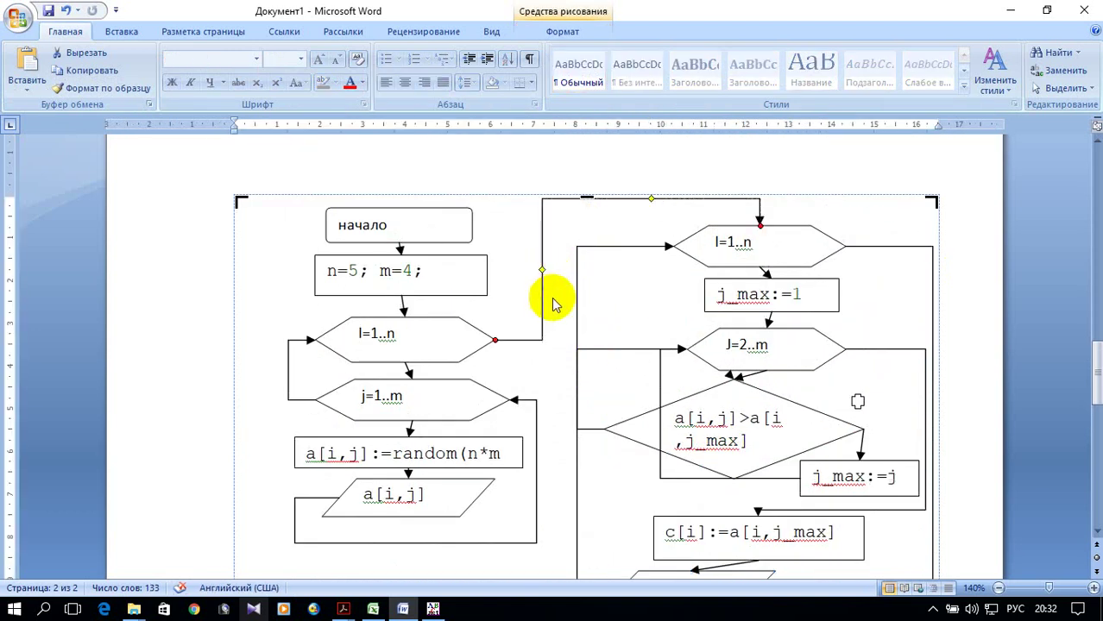
pyautogui.moveTo(586, 273); pyautogui.dragTo(542, 272)
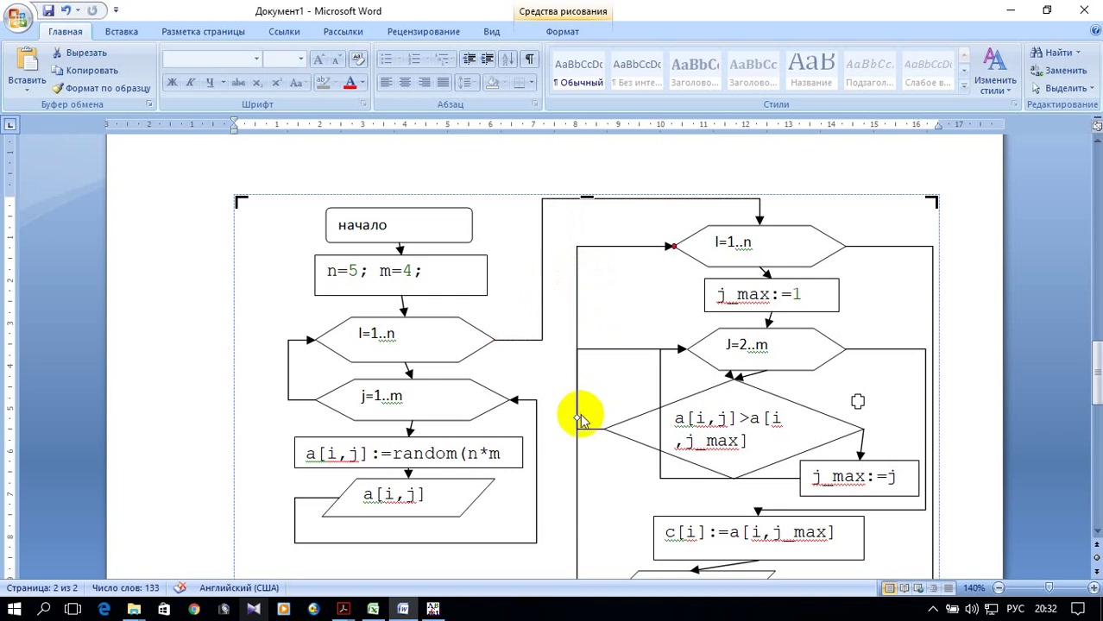
pyautogui.moveTo(576, 421); pyautogui.dragTo(559, 416)
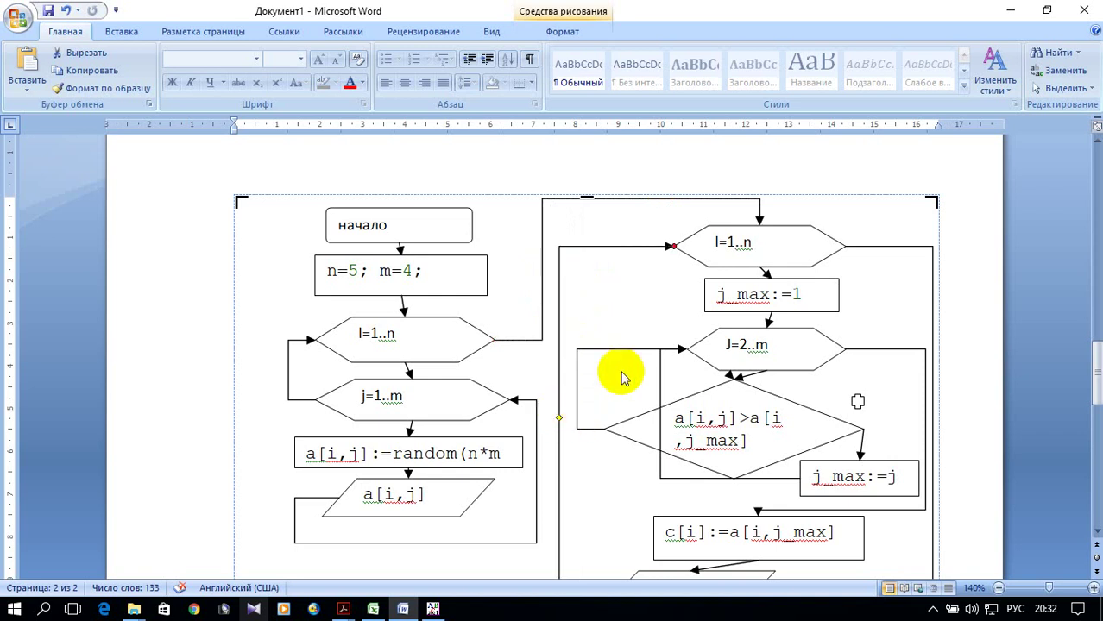
pyautogui.scroll(-1, 672, 345)
pyautogui.click(658, 341)
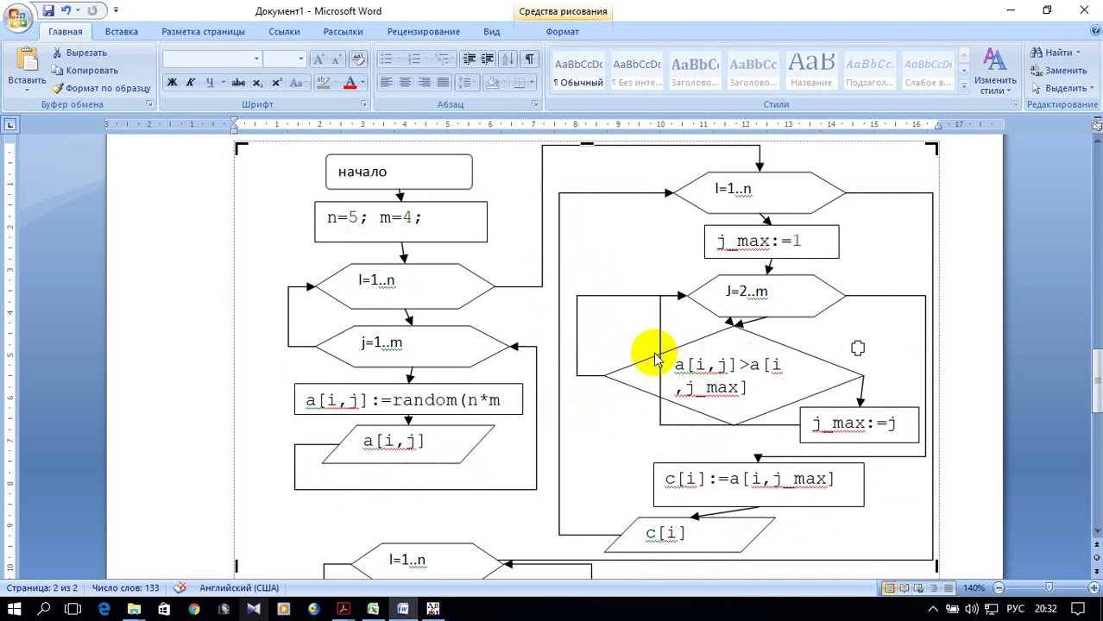
pyautogui.click(662, 350)
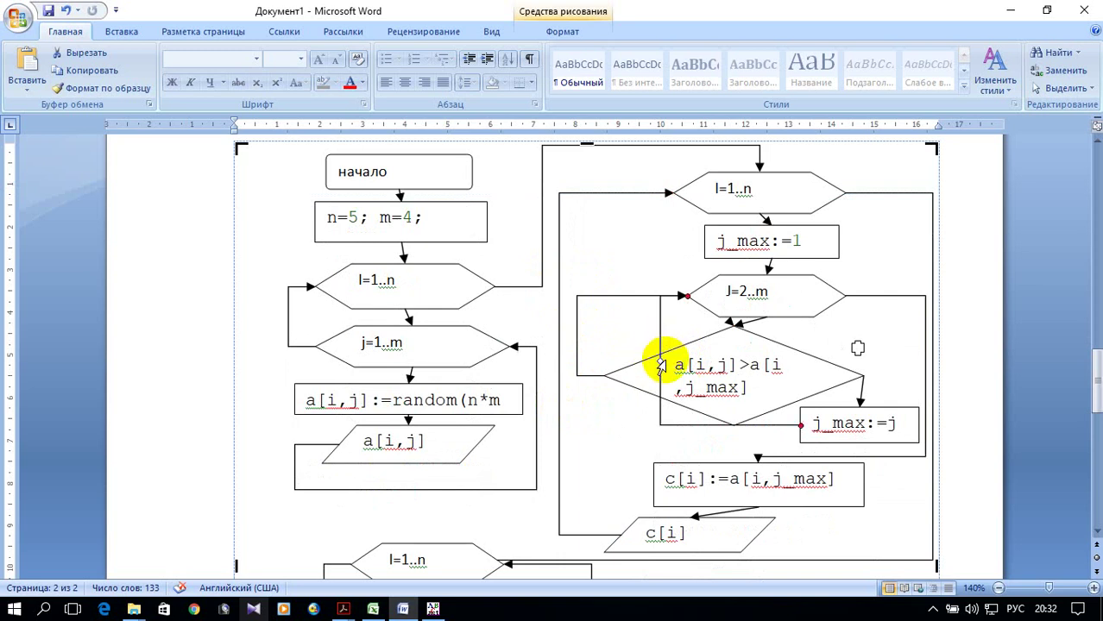
pyautogui.moveTo(660, 362)
pyautogui.mouseDown()
pyautogui.moveTo(555, 365)
pyautogui.moveTo(576, 359)
pyautogui.mouseUp()
# - Lower and widen the loop-back connector to J=m..mdiv2+1, reattaching its arrowhead to I=1..n
pyautogui.scroll(-3, 850, 371)
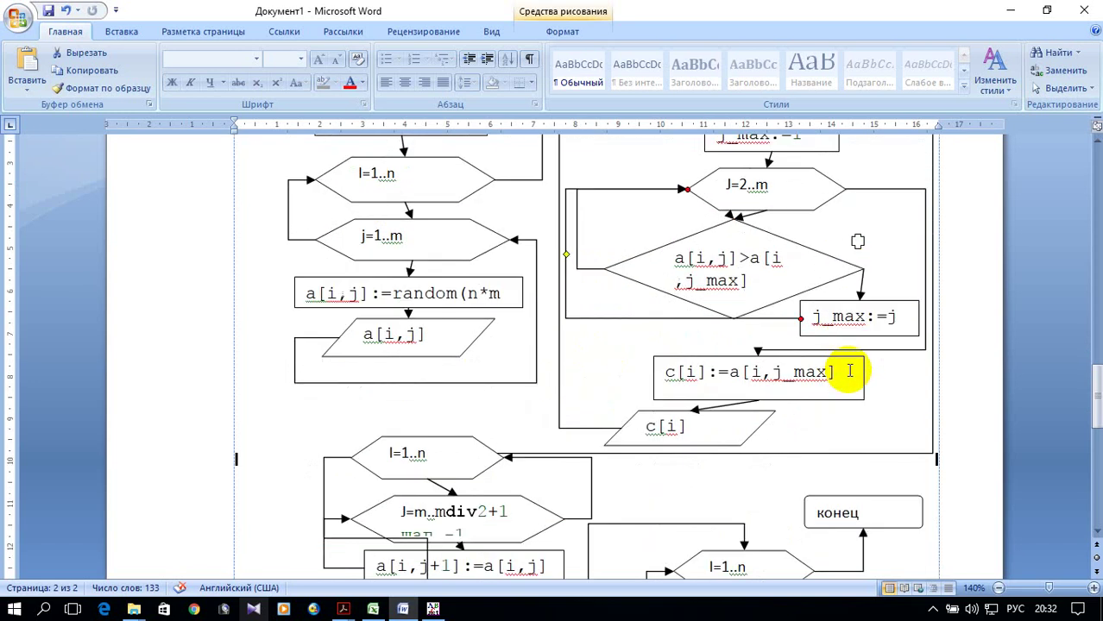
pyautogui.scroll(-1, 844, 345)
pyautogui.scroll(-1, 844, 345)
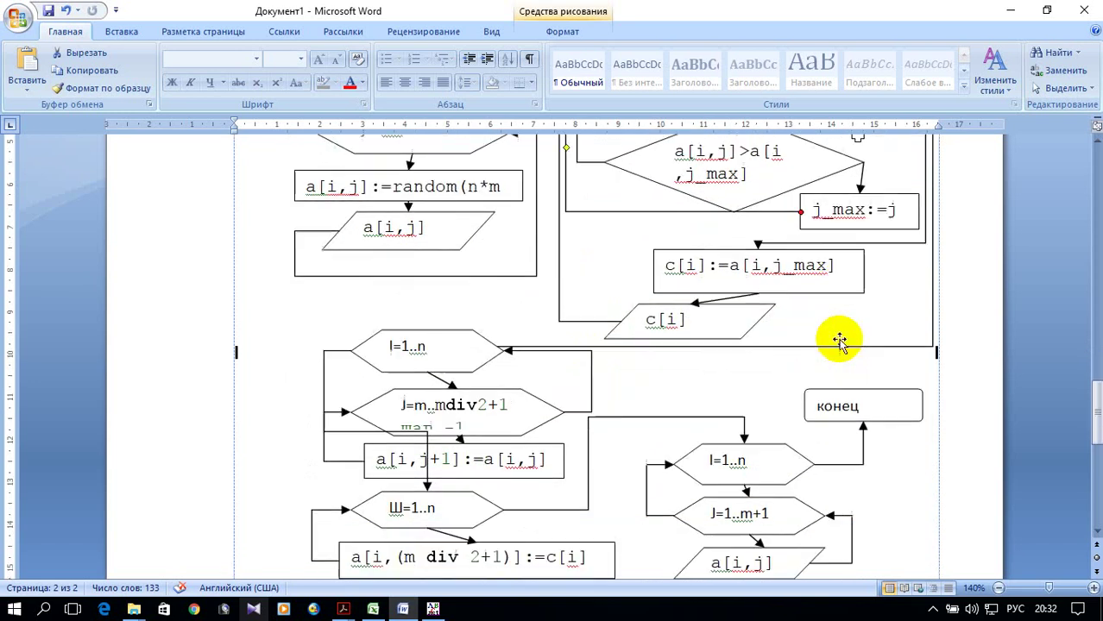
pyautogui.scroll(-2, 846, 350)
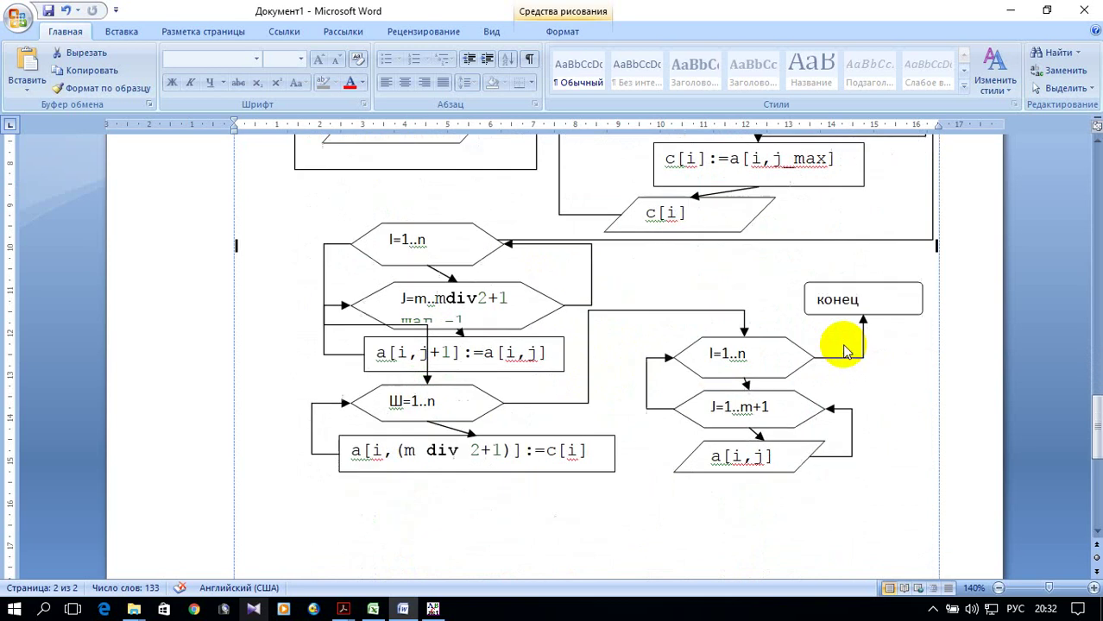
pyautogui.click(374, 322)
pyautogui.click(374, 324)
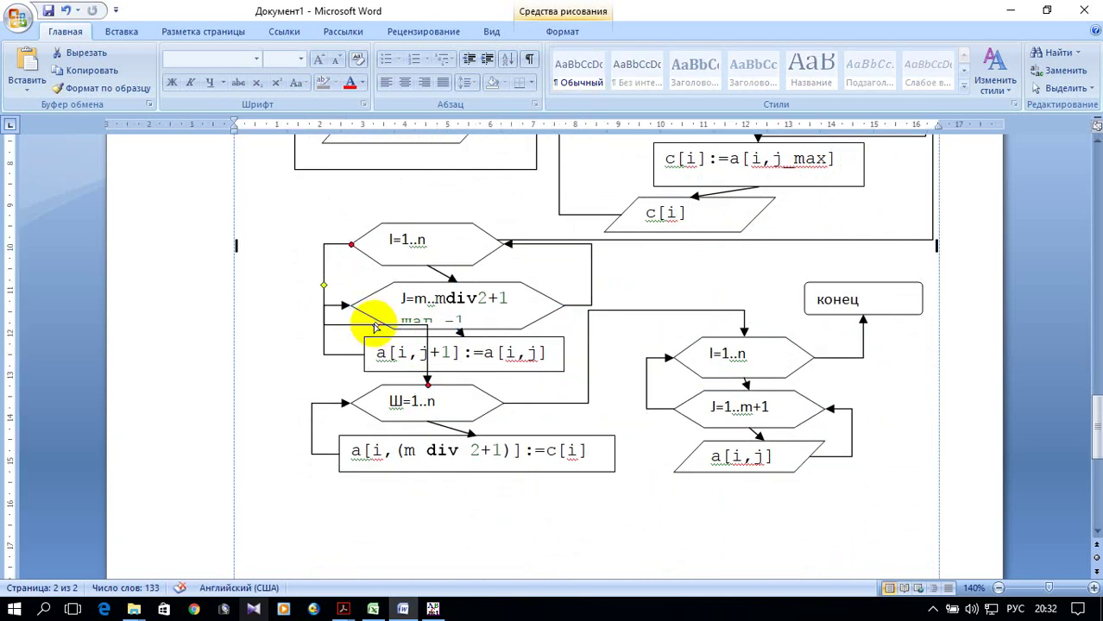
pyautogui.moveTo(374, 327); pyautogui.dragTo(375, 377)
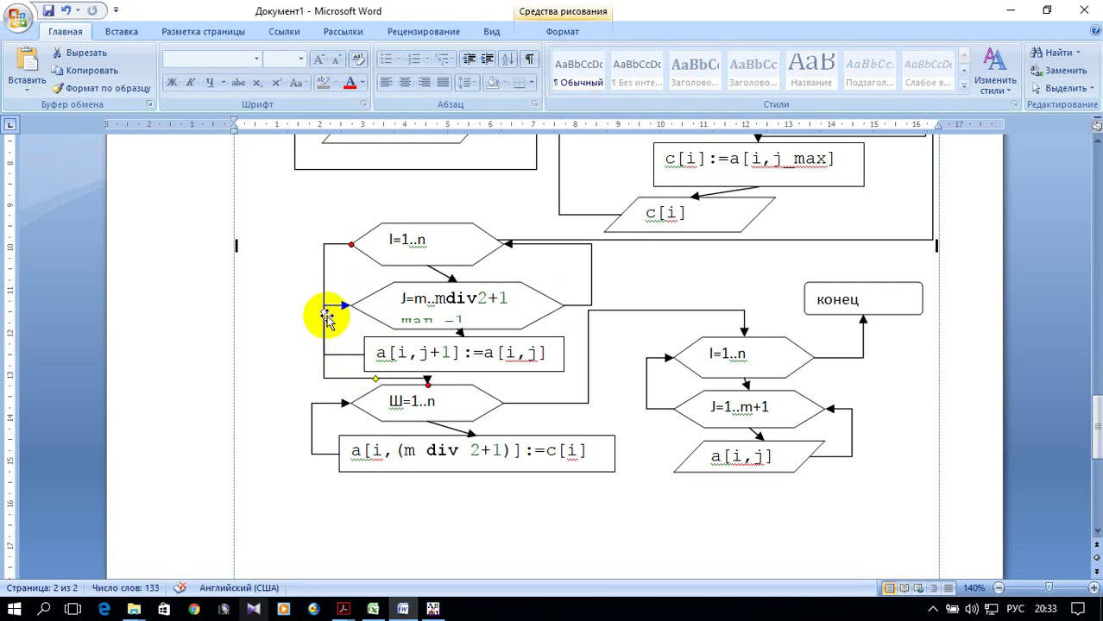
pyautogui.moveTo(318, 314); pyautogui.dragTo(291, 312)
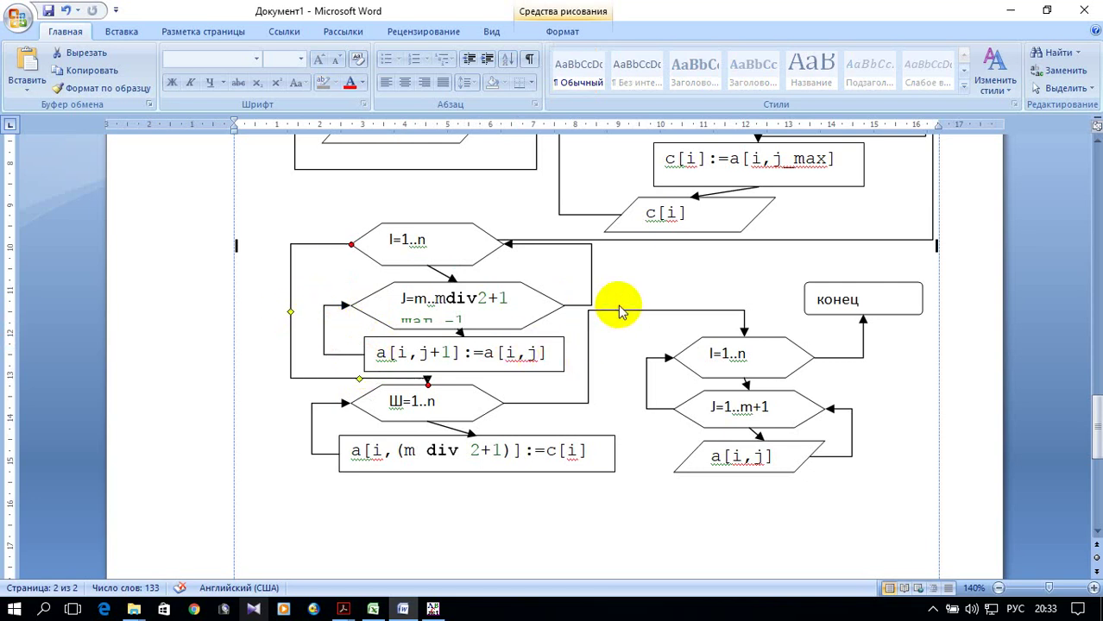
pyautogui.scroll(1, 620, 308)
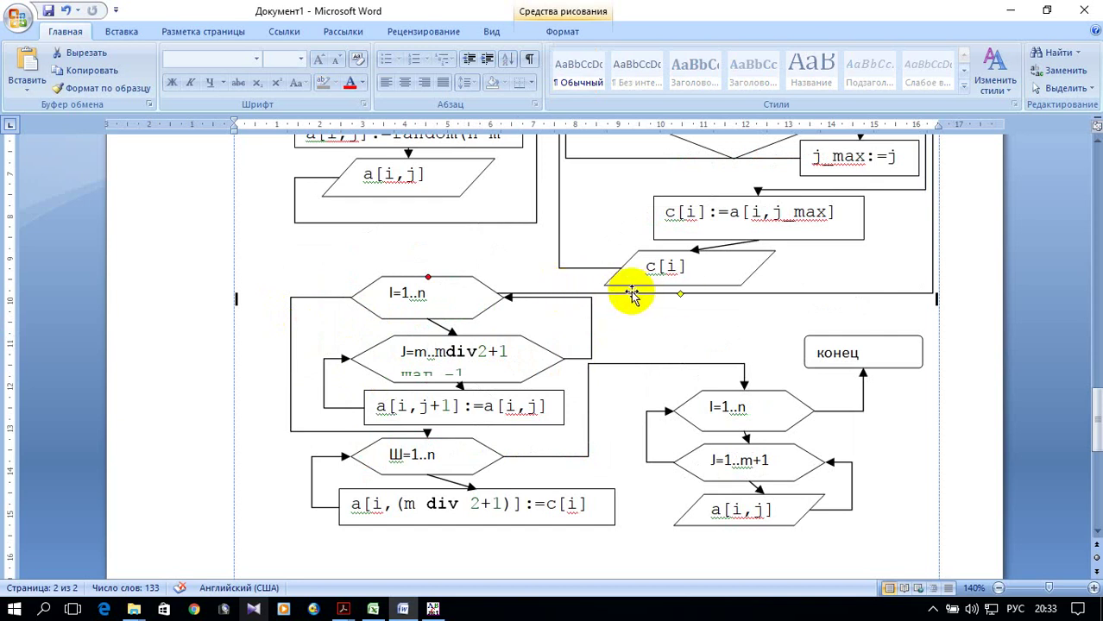
pyautogui.scroll(1, 703, 316)
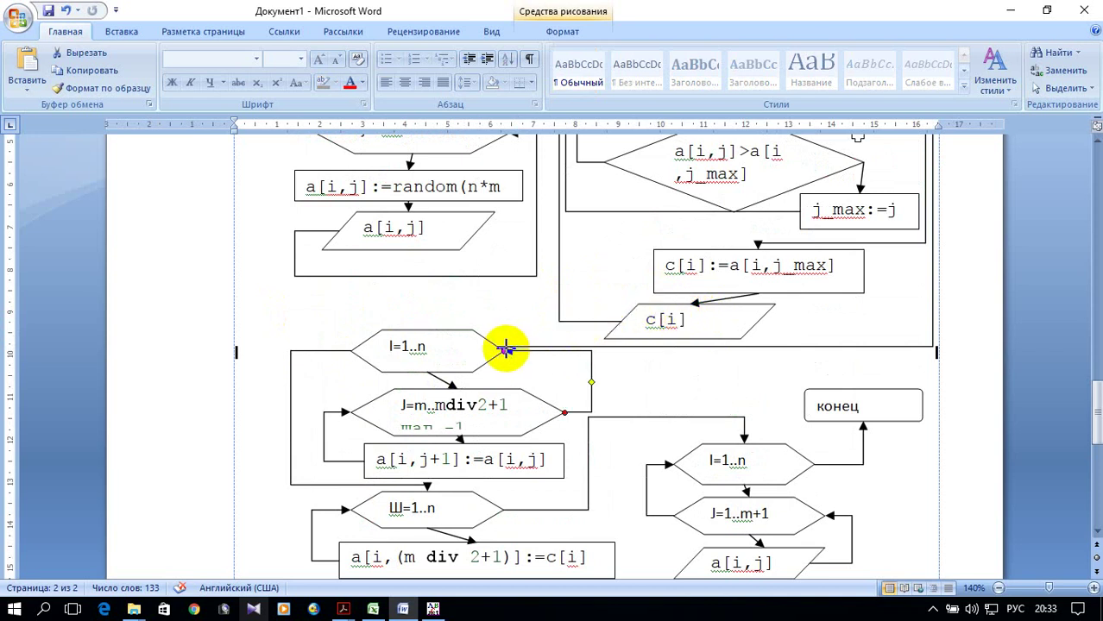
pyautogui.moveTo(504, 349)
pyautogui.mouseDown()
pyautogui.moveTo(486, 373)
pyautogui.moveTo(467, 367)
pyautogui.moveTo(506, 352)
pyautogui.mouseUp()
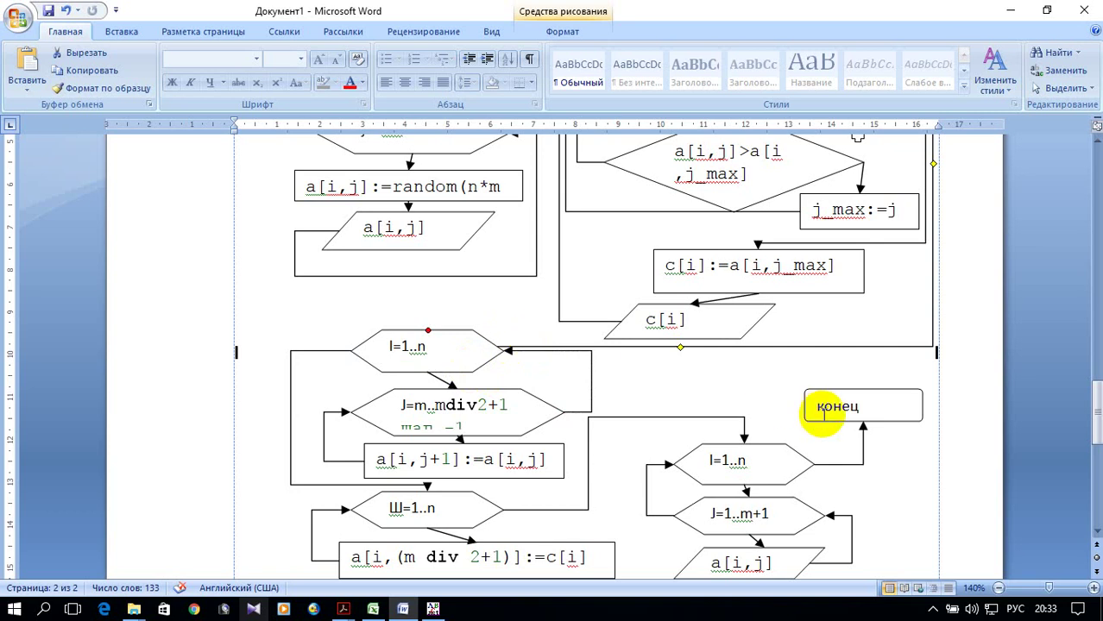
# - Move the a[i,(m div 2+1)]:=c[i] box and the Ш=1..n hexagon lower
pyautogui.scroll(-1, 824, 413)
pyautogui.scroll(-1, 825, 413)
pyautogui.scroll(-1, 819, 412)
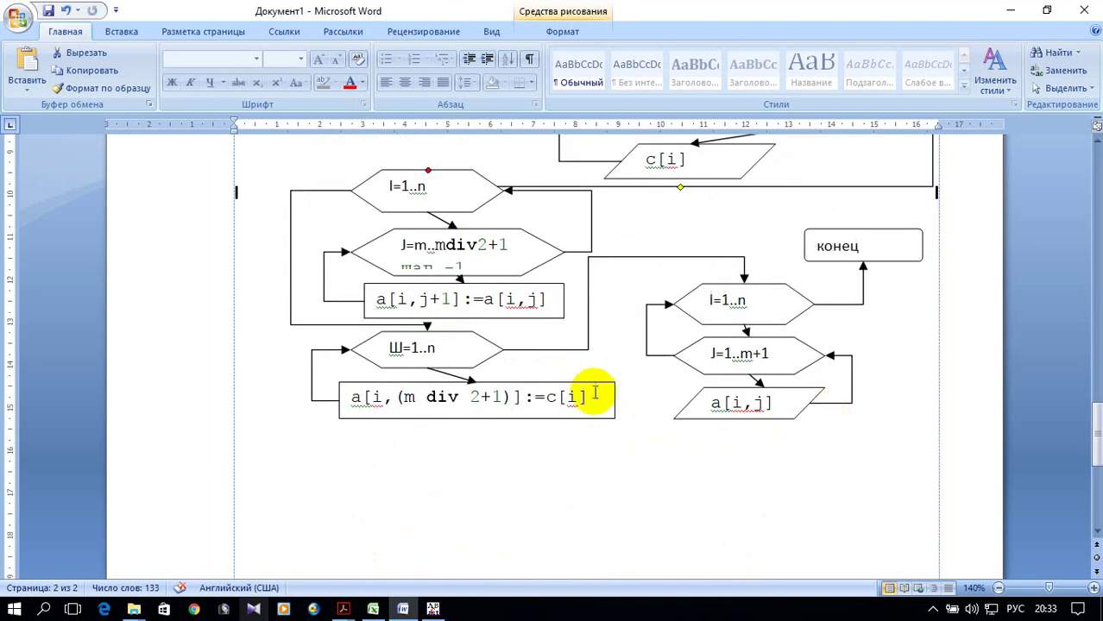
pyautogui.moveTo(566, 385); pyautogui.dragTo(560, 443)
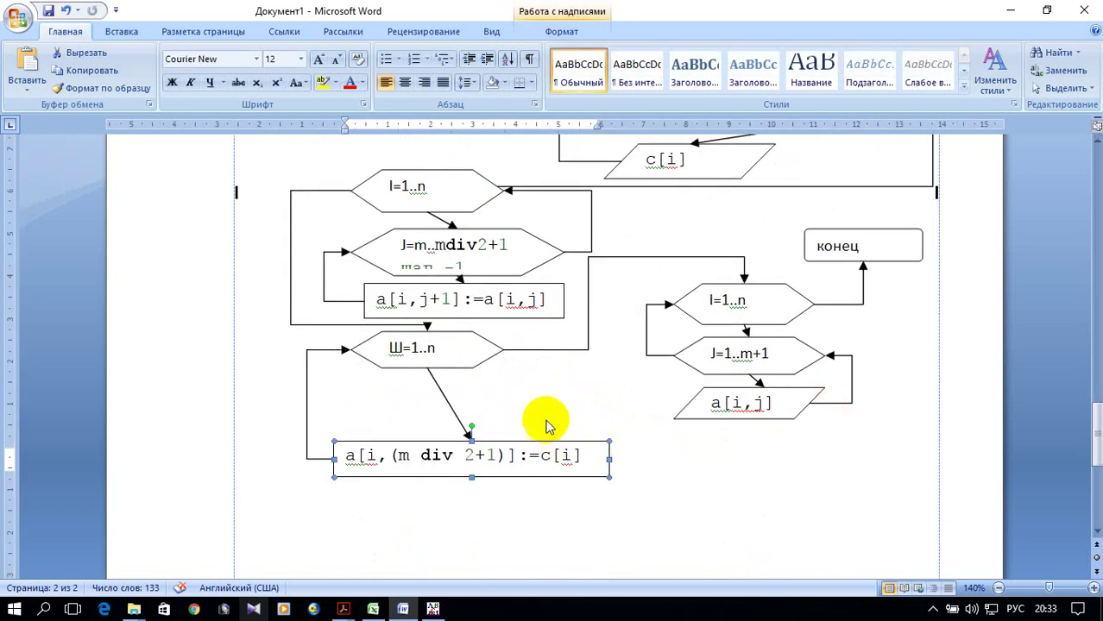
pyautogui.moveTo(465, 337); pyautogui.dragTo(456, 393)
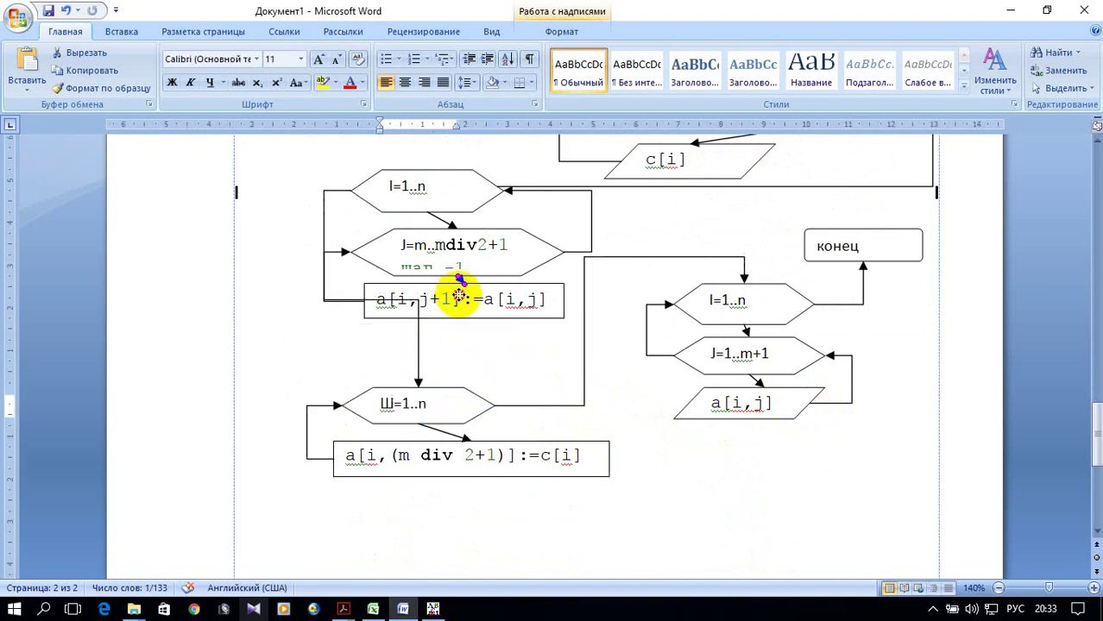
# - Lower the a[i,j+1]:=a[i,j] box with a new arrow into it, and reroute the connector above Ш=1..n
pyautogui.click(430, 342)
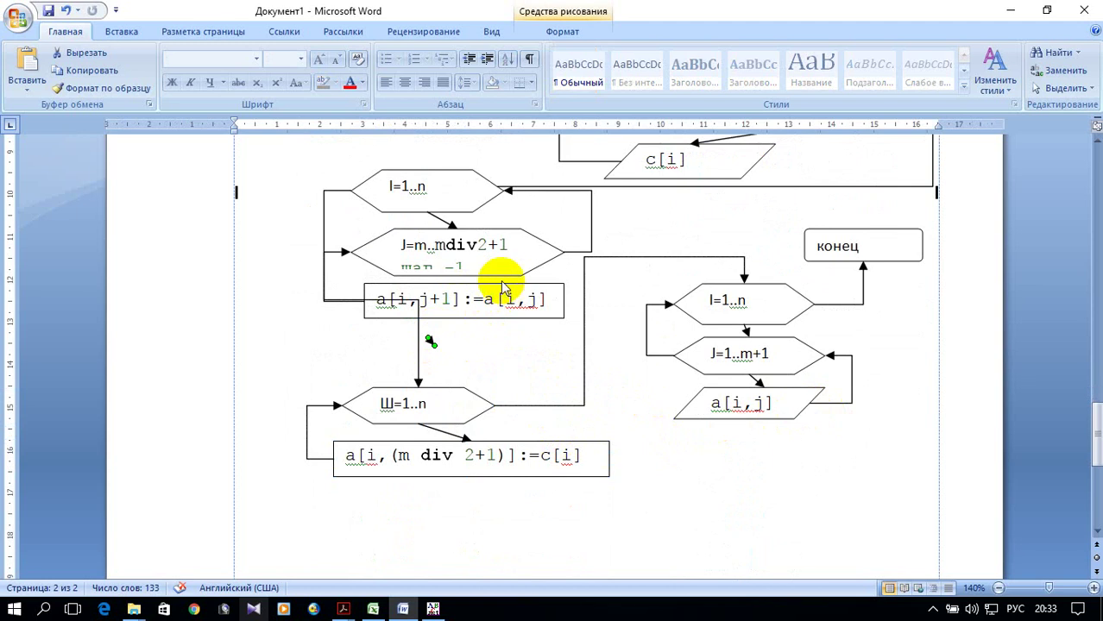
pyautogui.moveTo(502, 287); pyautogui.dragTo(495, 336)
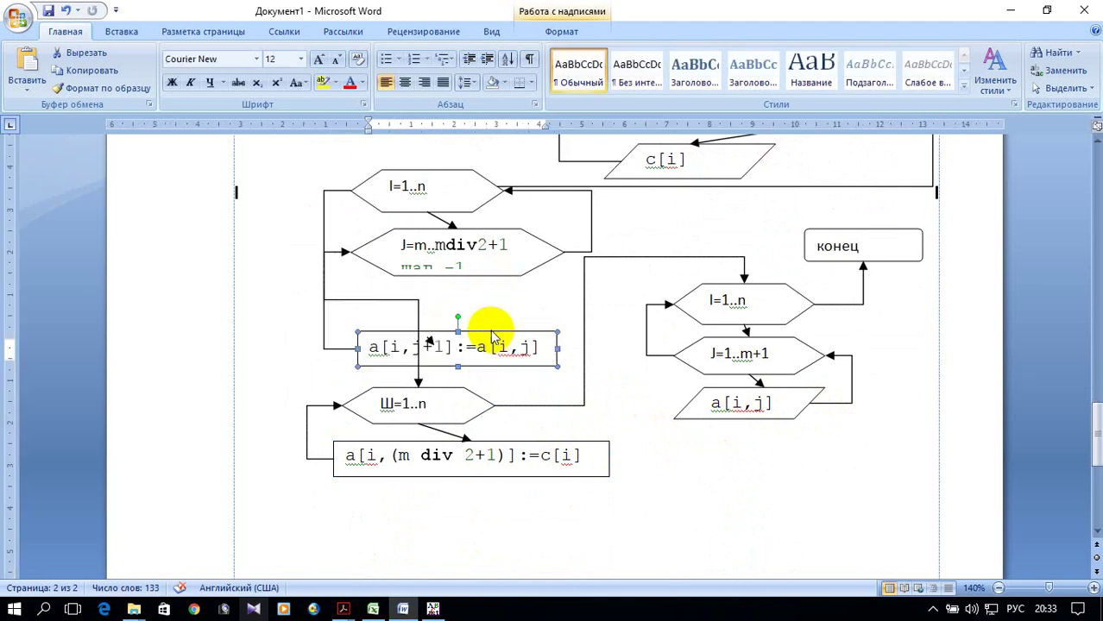
pyautogui.moveTo(492, 330); pyautogui.dragTo(489, 295)
pyautogui.click(432, 342)
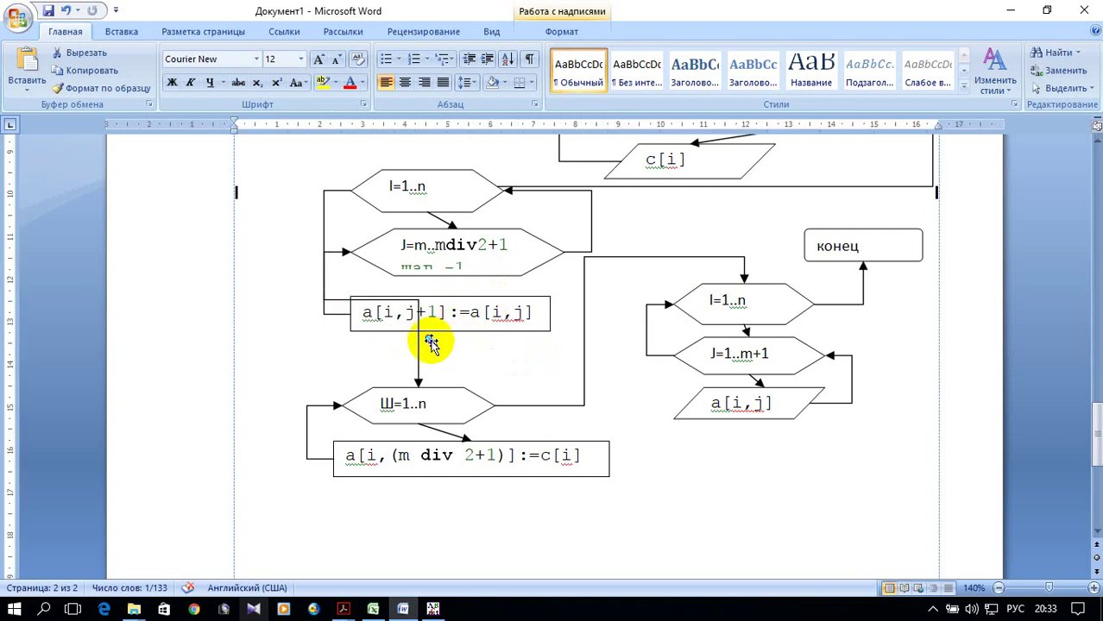
pyautogui.moveTo(428, 338); pyautogui.dragTo(450, 297)
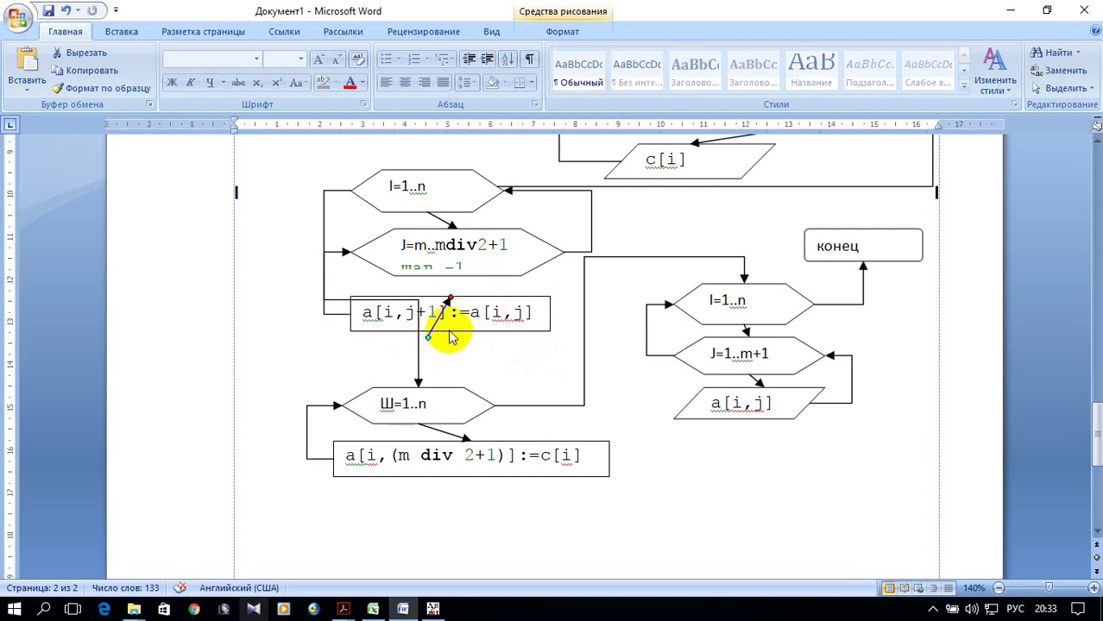
pyautogui.moveTo(428, 337); pyautogui.dragTo(458, 276)
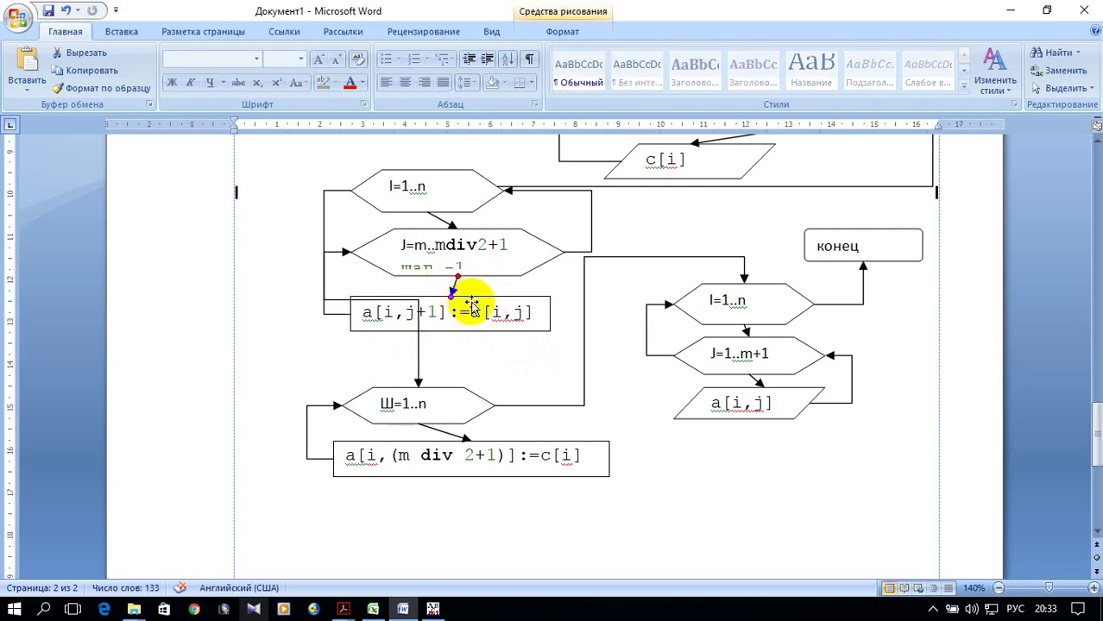
pyautogui.moveTo(481, 300); pyautogui.dragTo(473, 341)
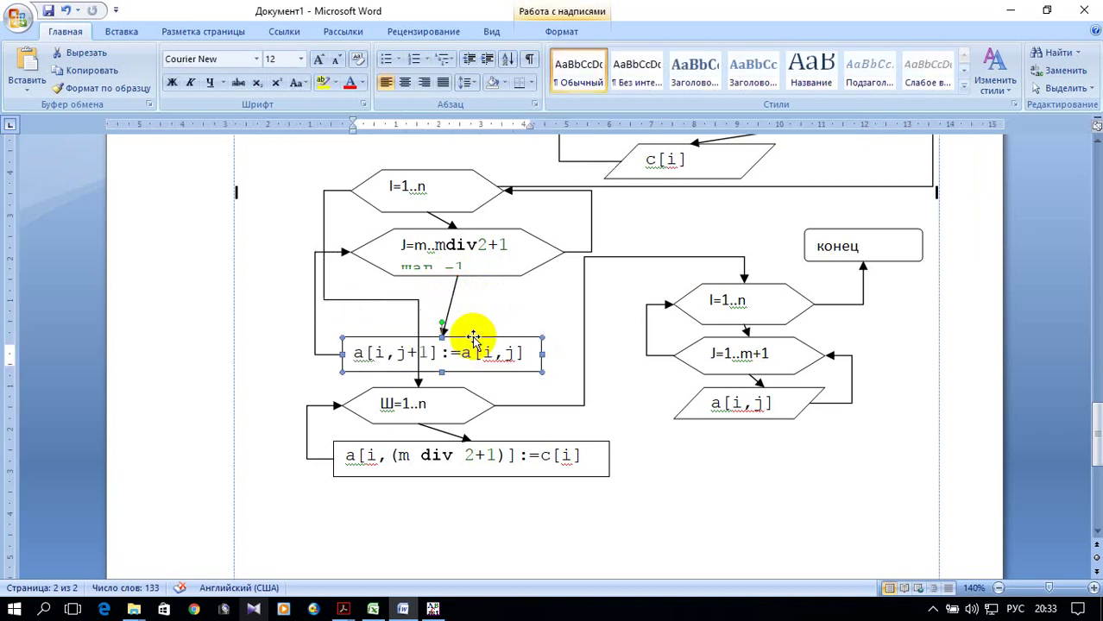
pyautogui.click(419, 326)
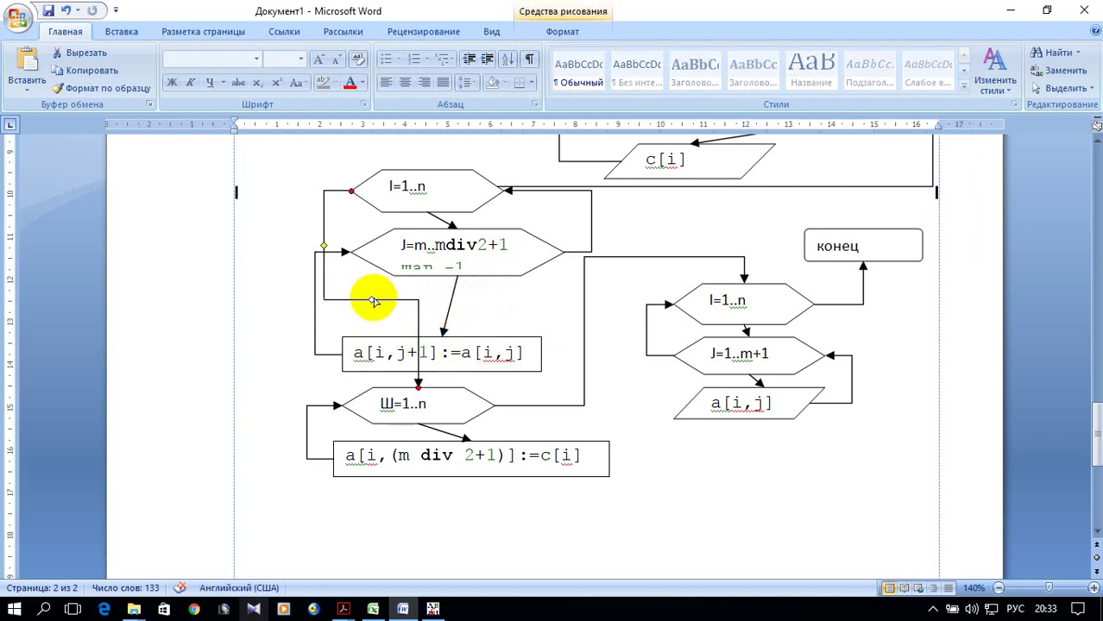
pyautogui.moveTo(362, 331); pyautogui.dragTo(332, 379)
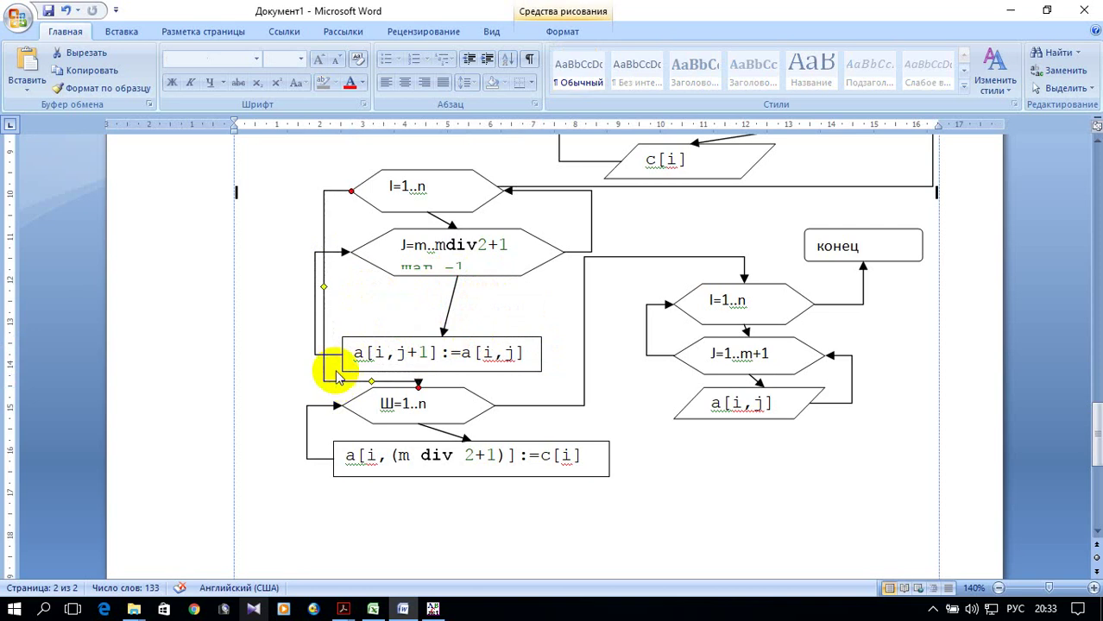
# - Enlarge the J=m..mdiv2+1 hexagon to fit шаг -1, and move it and I=1..n lower
pyautogui.click(516, 275)
pyautogui.click(516, 274)
pyautogui.moveTo(455, 274); pyautogui.dragTo(450, 304)
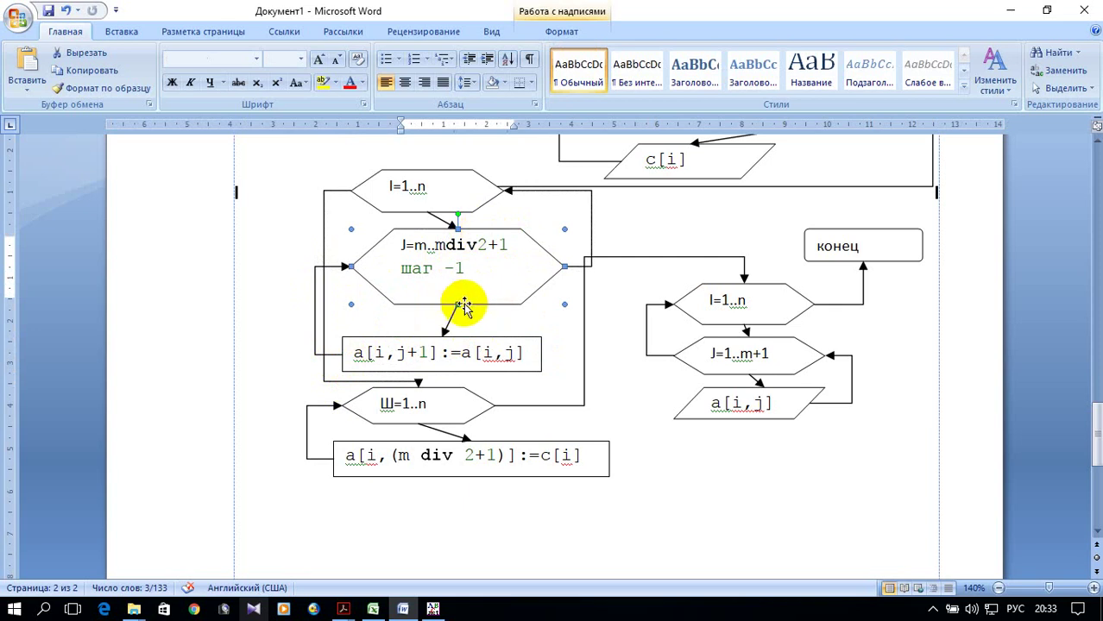
pyautogui.moveTo(455, 304); pyautogui.dragTo(458, 293)
pyautogui.moveTo(470, 231); pyautogui.dragTo(471, 269)
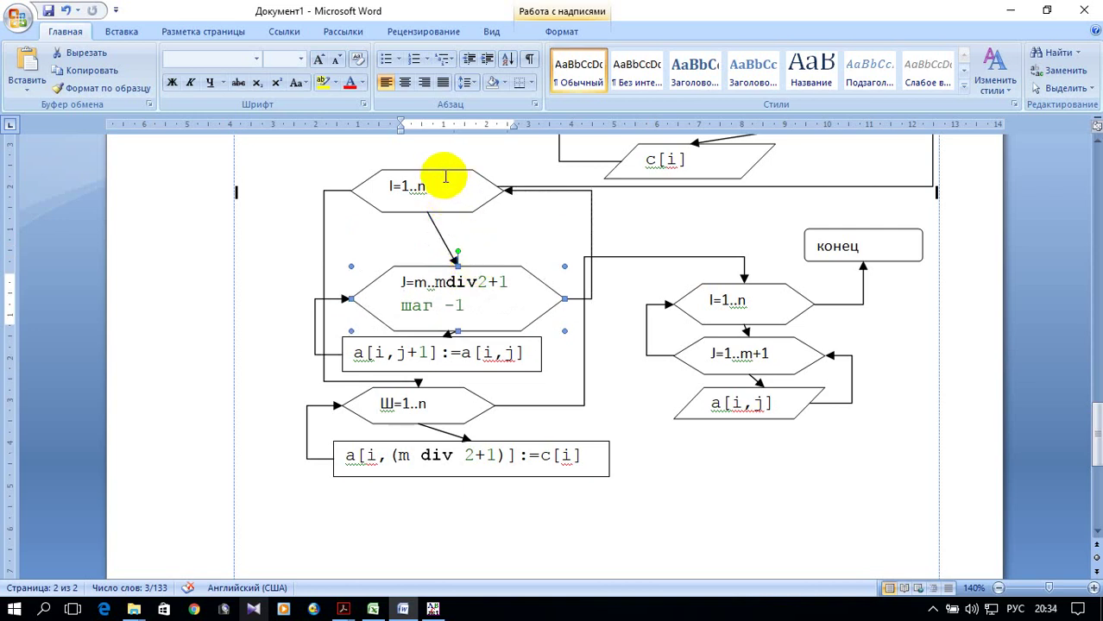
pyautogui.moveTo(431, 172); pyautogui.dragTo(441, 208)
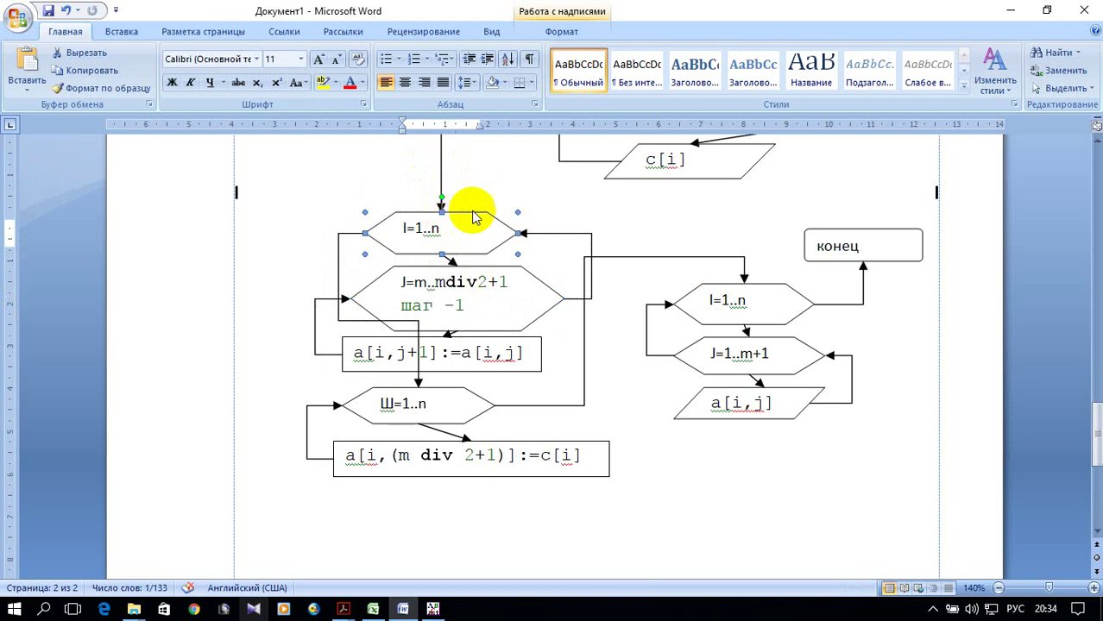
# - Widen the loop connector left of I=1..n further outward
pyautogui.scroll(2, 553, 253)
pyautogui.scroll(-1, 543, 259)
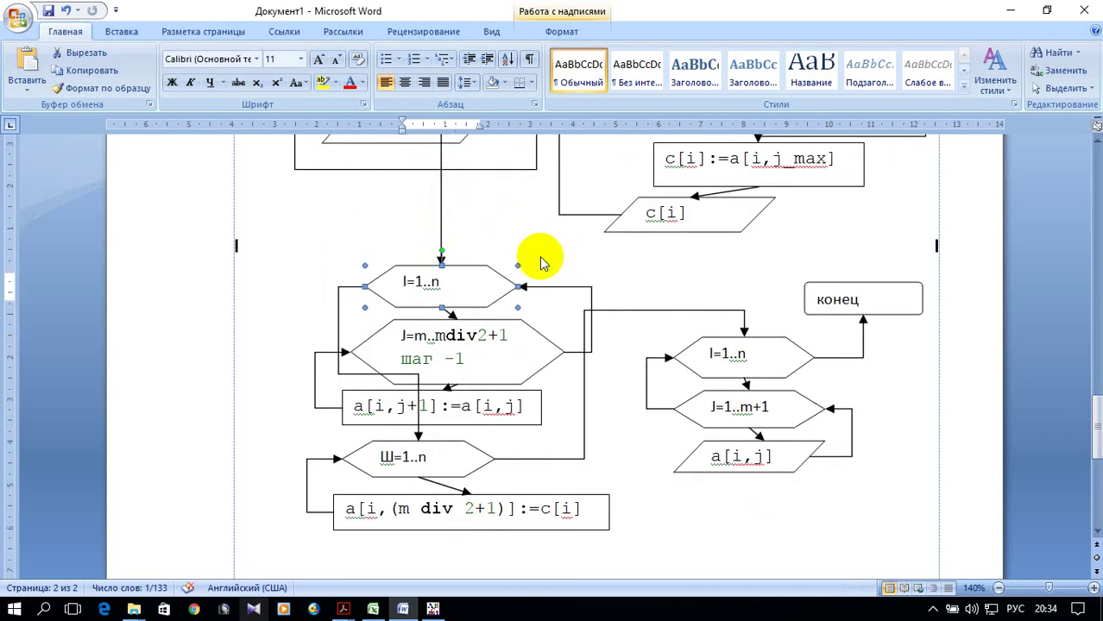
pyautogui.click(339, 316)
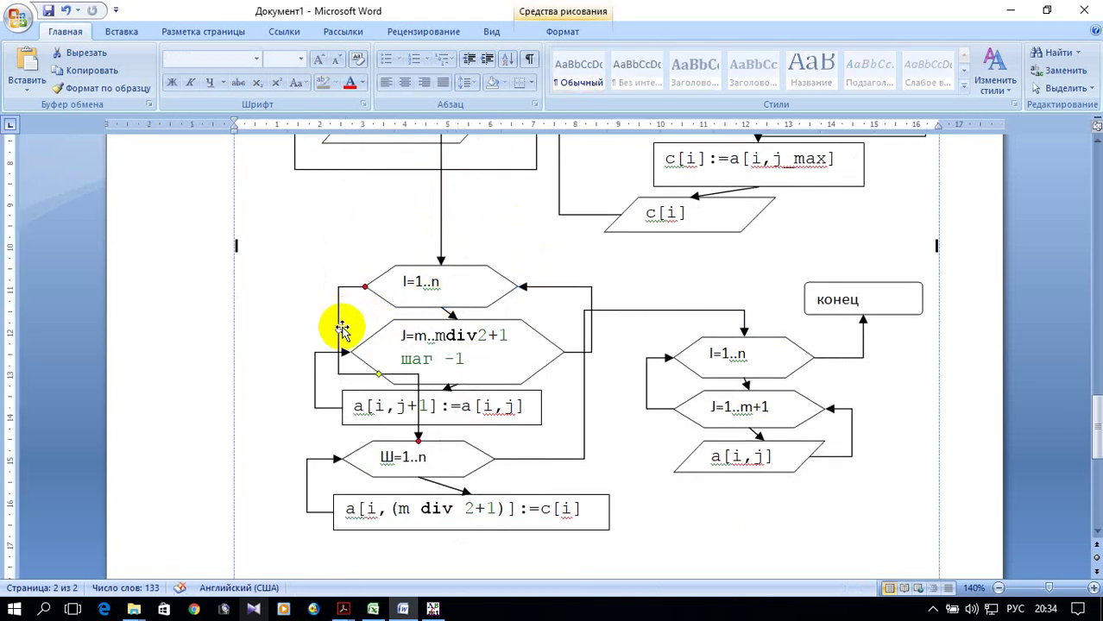
pyautogui.moveTo(339, 332); pyautogui.dragTo(277, 334)
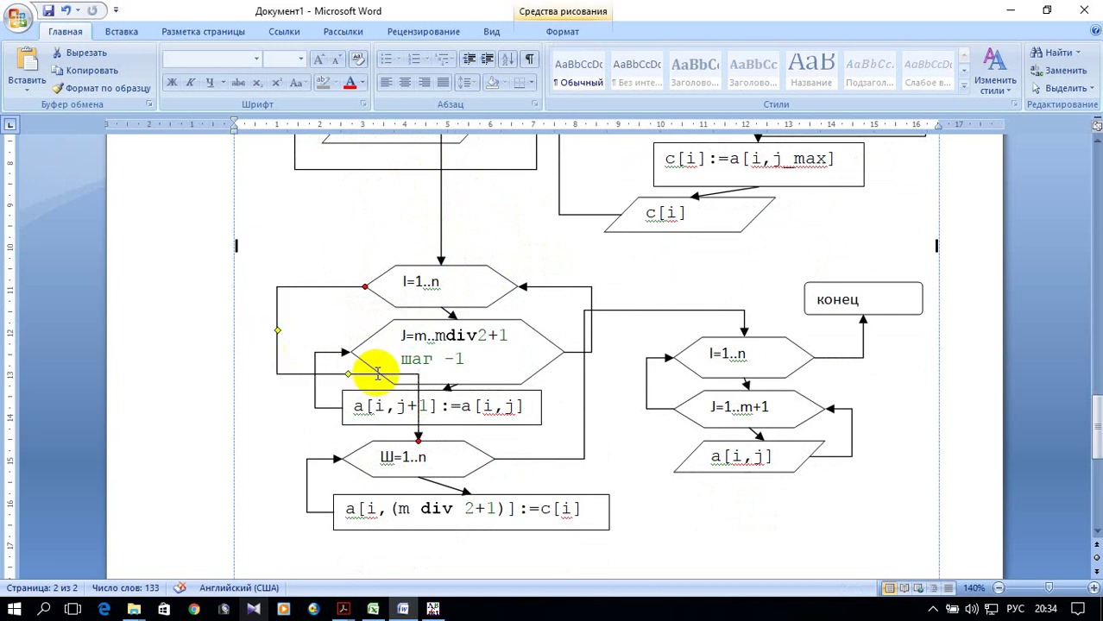
pyautogui.moveTo(349, 410); pyautogui.dragTo(336, 433)
# - Reroute the right-column I=1..n exit connector below c[i] and out along the far right
pyautogui.scroll(1, 837, 400)
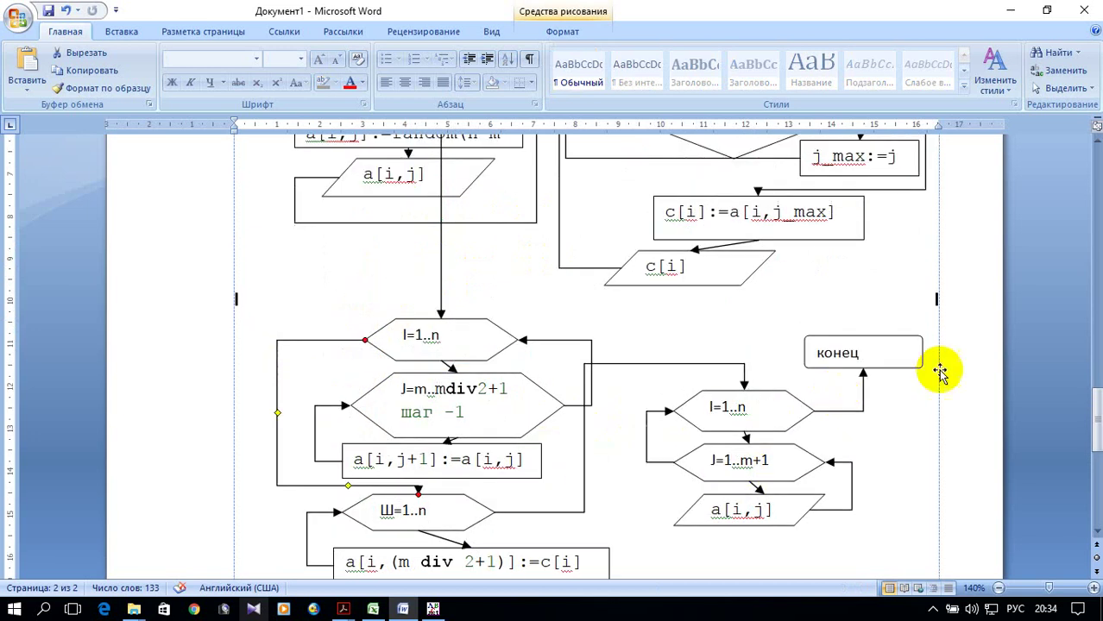
pyautogui.scroll(3, 938, 367)
pyautogui.scroll(1, 932, 359)
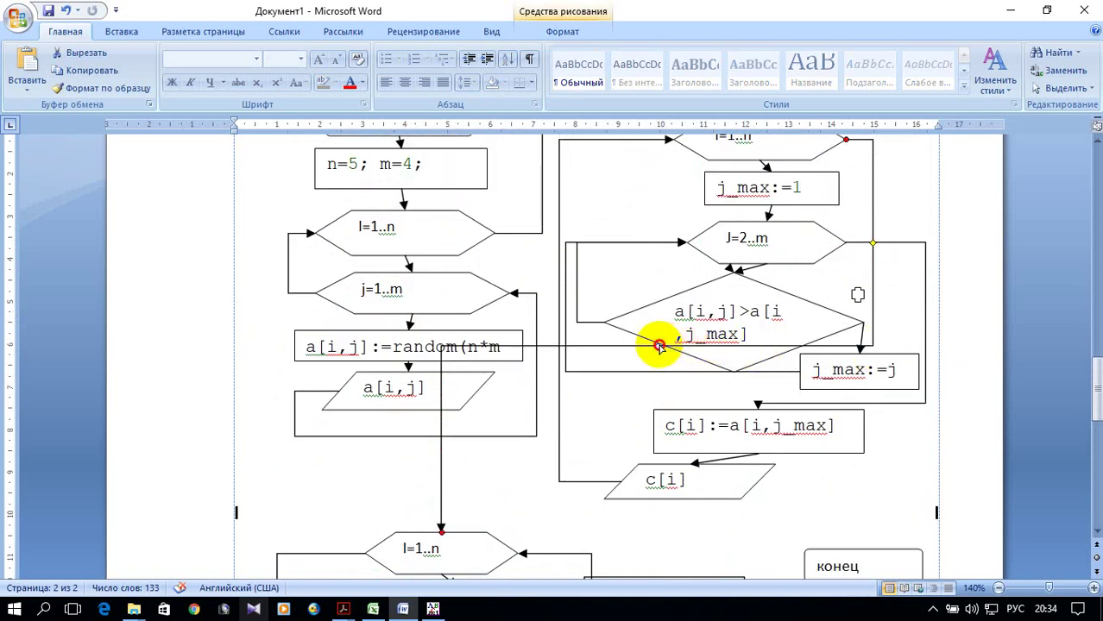
pyautogui.moveTo(658, 346); pyautogui.dragTo(688, 516)
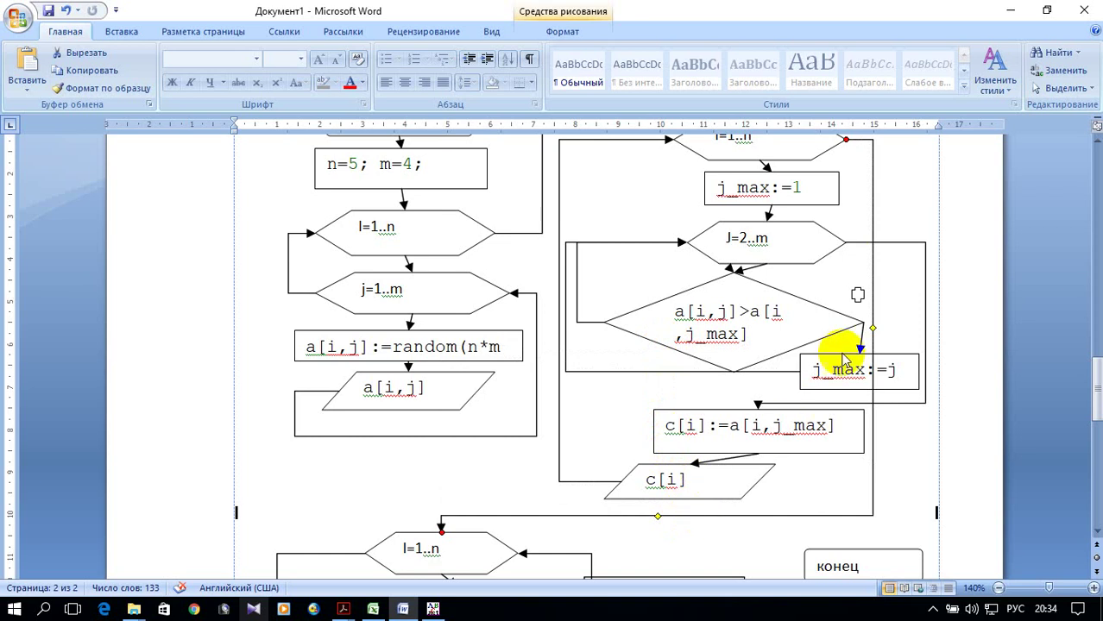
pyautogui.moveTo(873, 330); pyautogui.dragTo(933, 330)
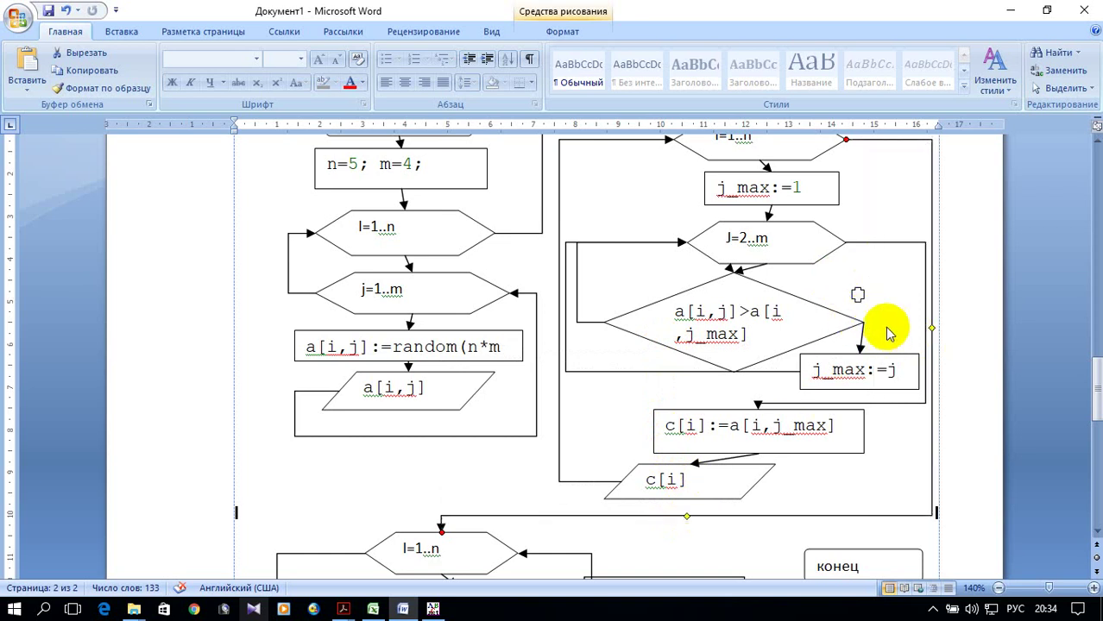
pyautogui.scroll(3, 881, 321)
pyautogui.scroll(-2, 880, 321)
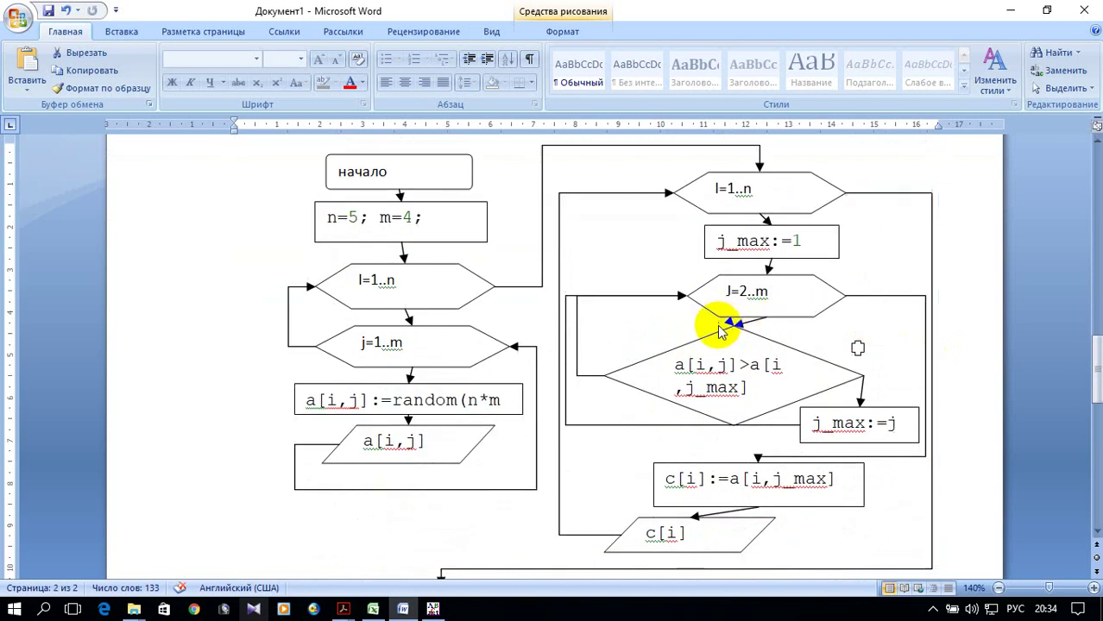
pyautogui.keyDown('ctrl'); pyautogui.scroll(-3, 717, 320); pyautogui.keyUp('ctrl')
# - Zoom the document out to 70% and bring up the Лабораторная работа №6 assignment PDF in Acrobat Reader
pyautogui.keyDown('ctrl'); pyautogui.scroll(-4, 725, 316); pyautogui.keyUp('ctrl')
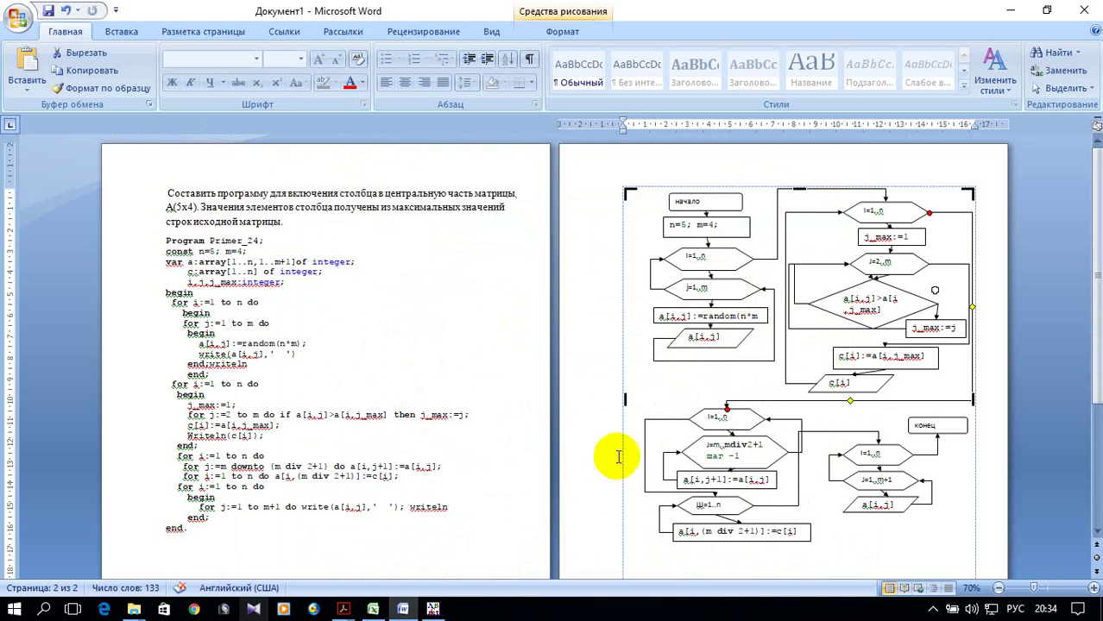
pyautogui.moveTo(435, 610)
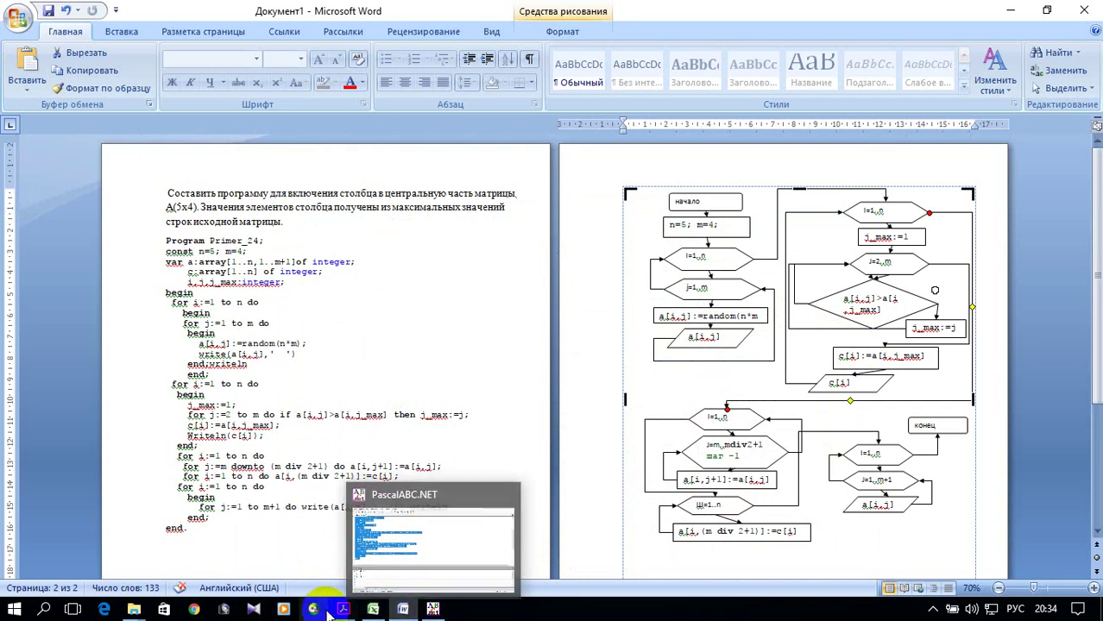
pyautogui.moveTo(345, 608)
pyautogui.click(300, 571)
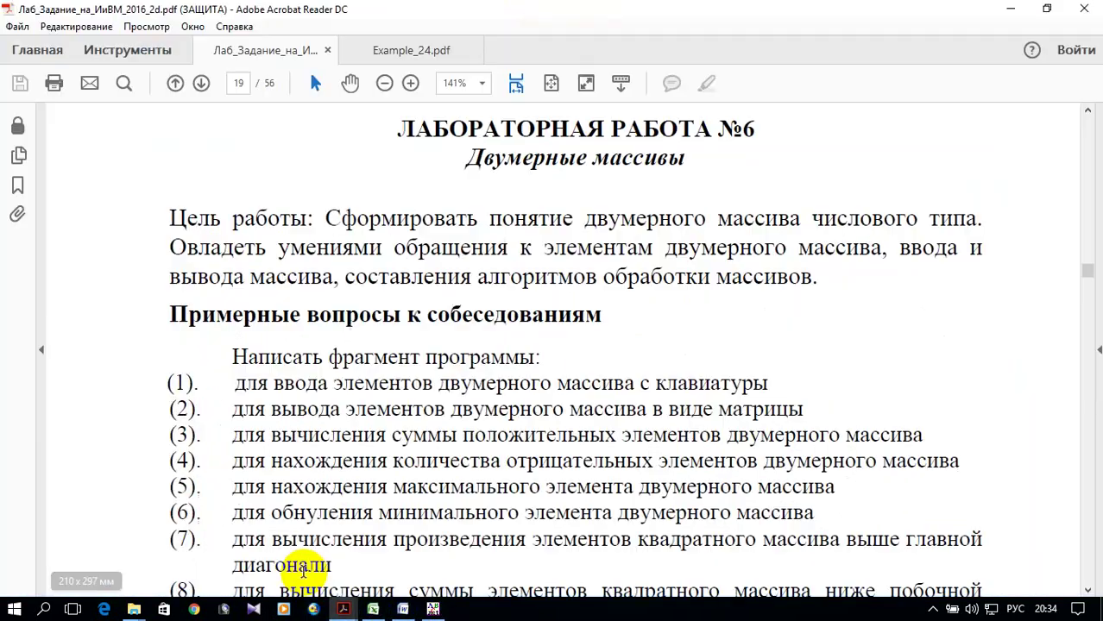